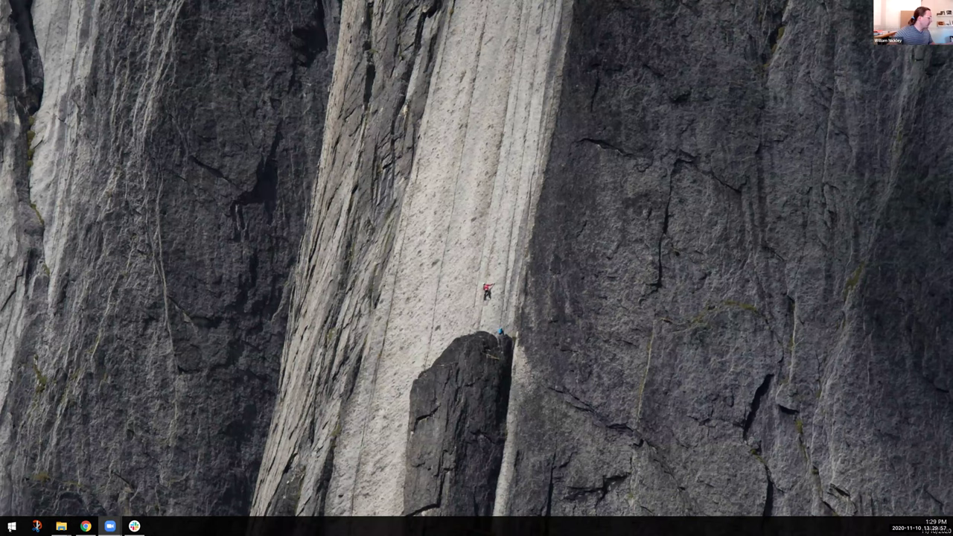
Launch SketchBook with a blank canvas.
click(11, 526)
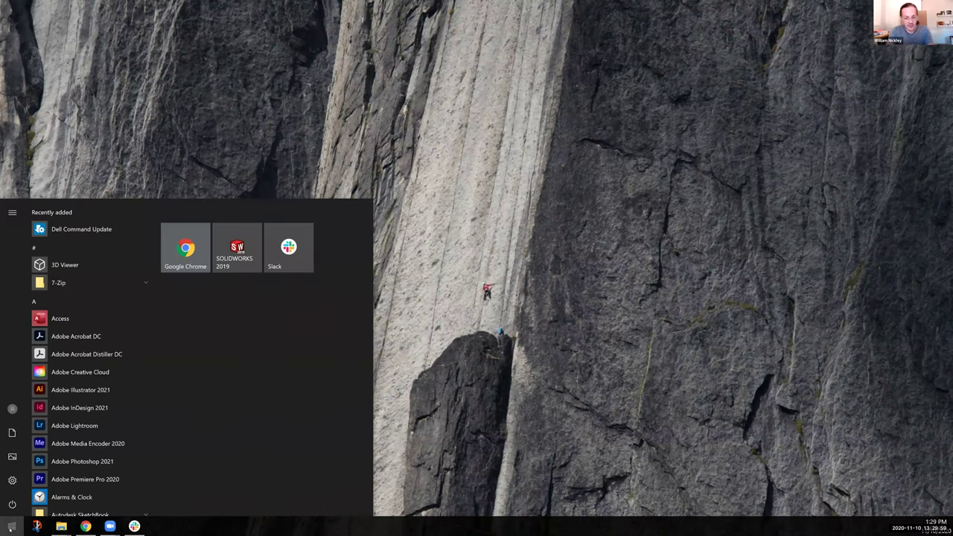
text(ske)
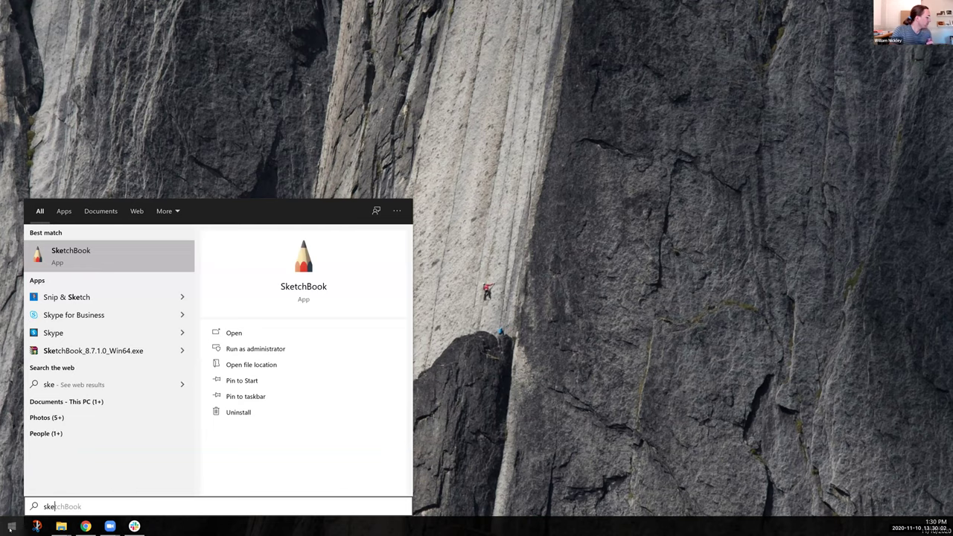
key(Return)
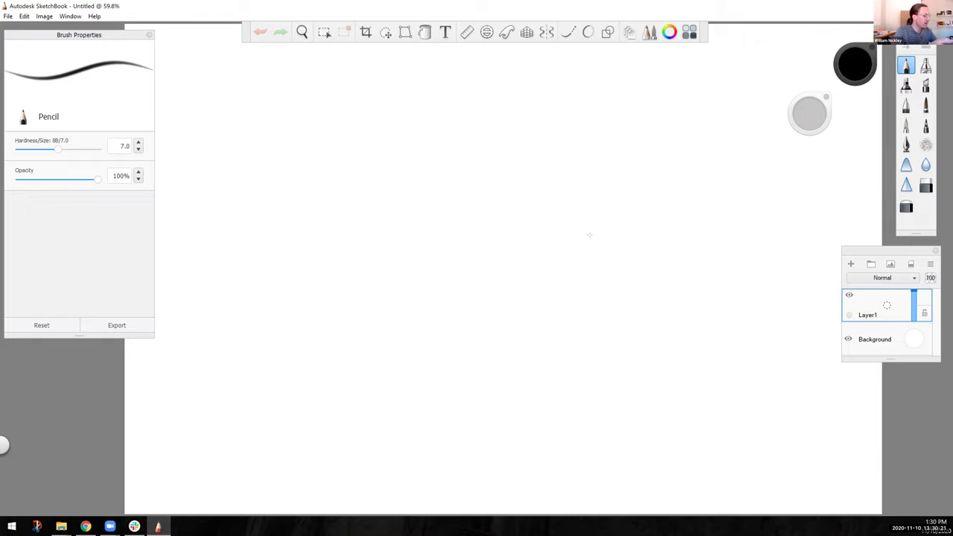
key(super+shift+s)
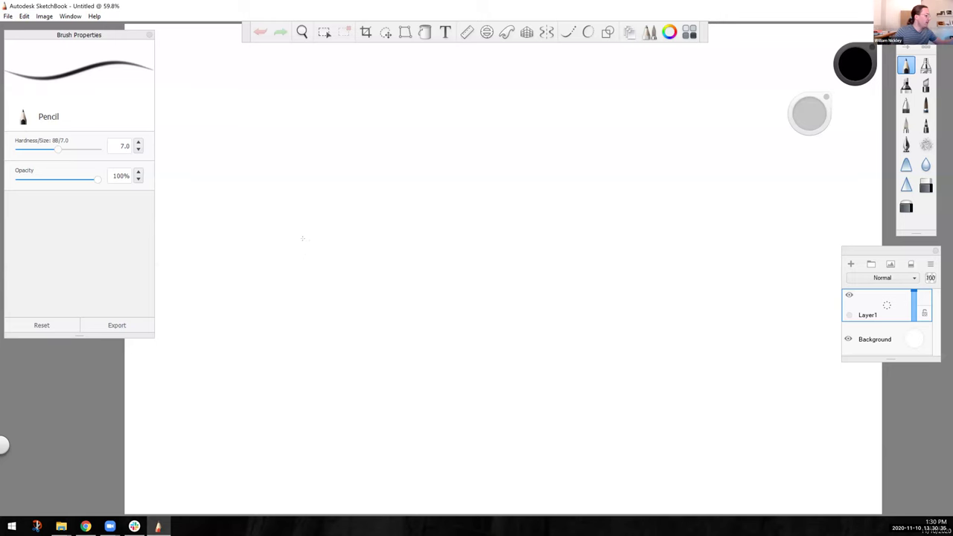
click(269, 379)
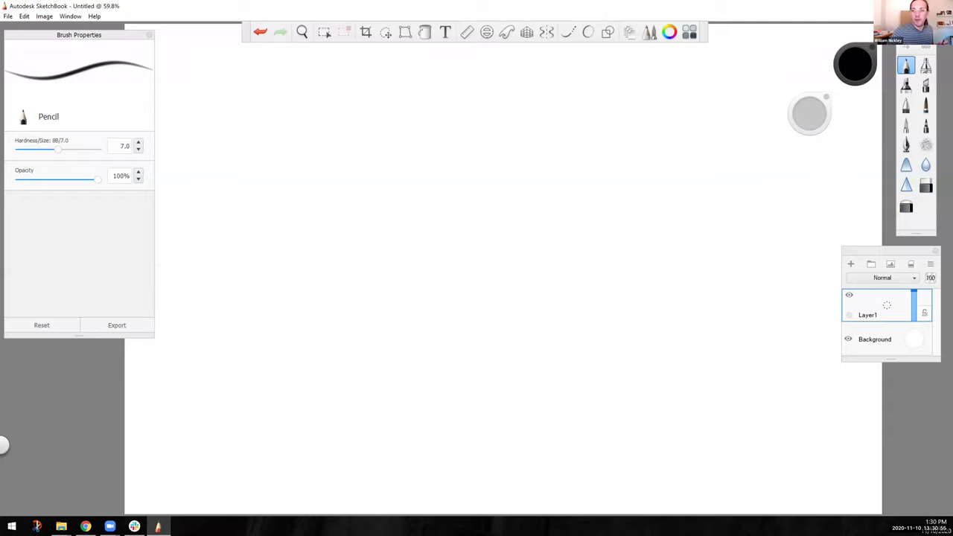
Switch to the golf tour bag image results in Chrome and show the image size filter options.
key(alt+Tab)
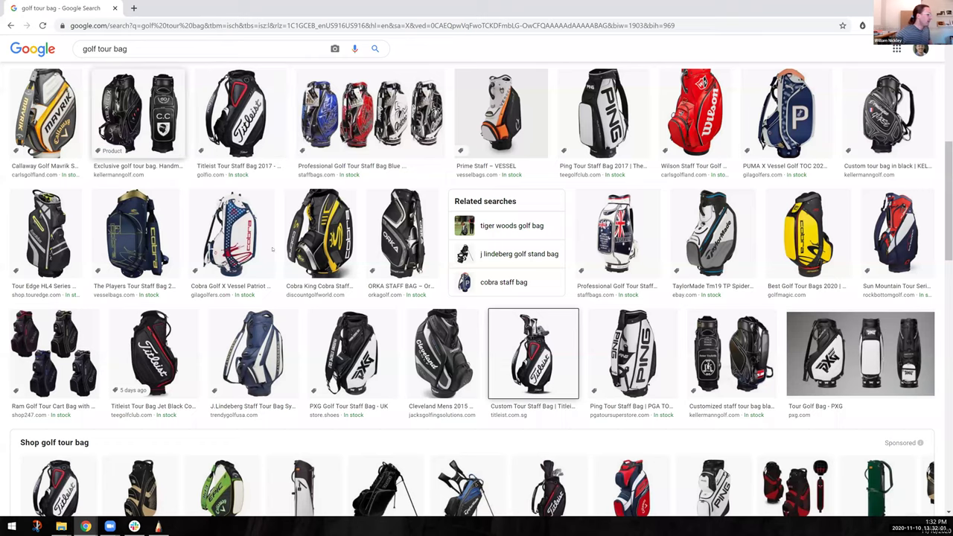
scroll(321, 255, up, 1)
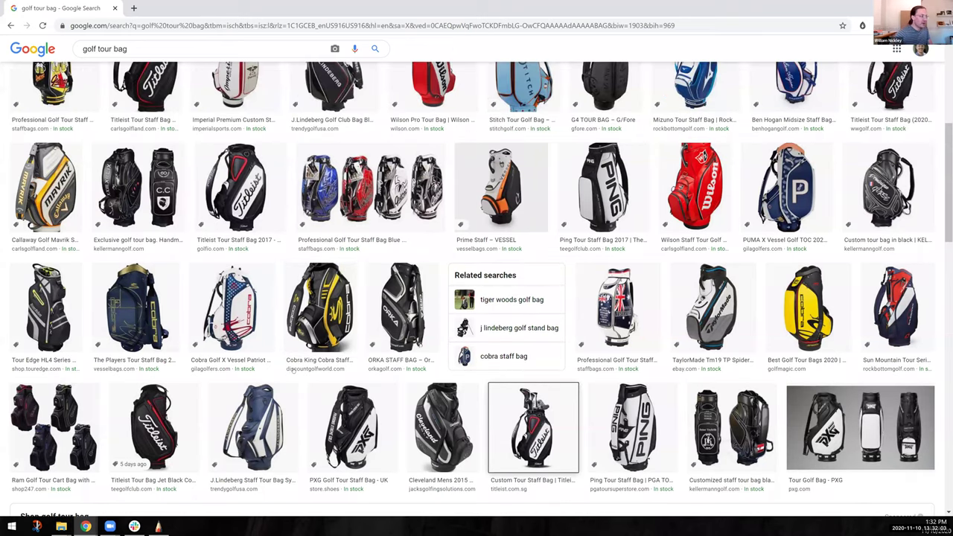
scroll(293, 372, up, 4)
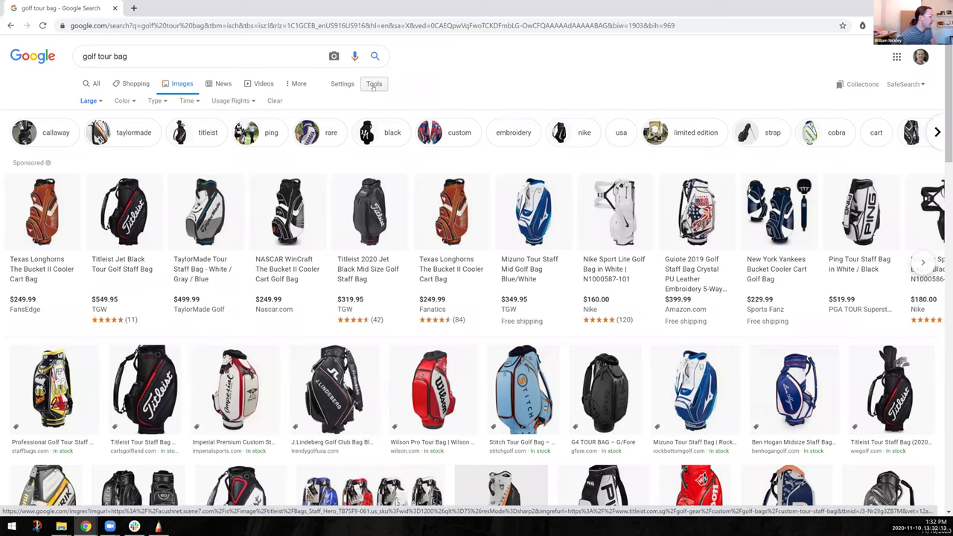
click(89, 102)
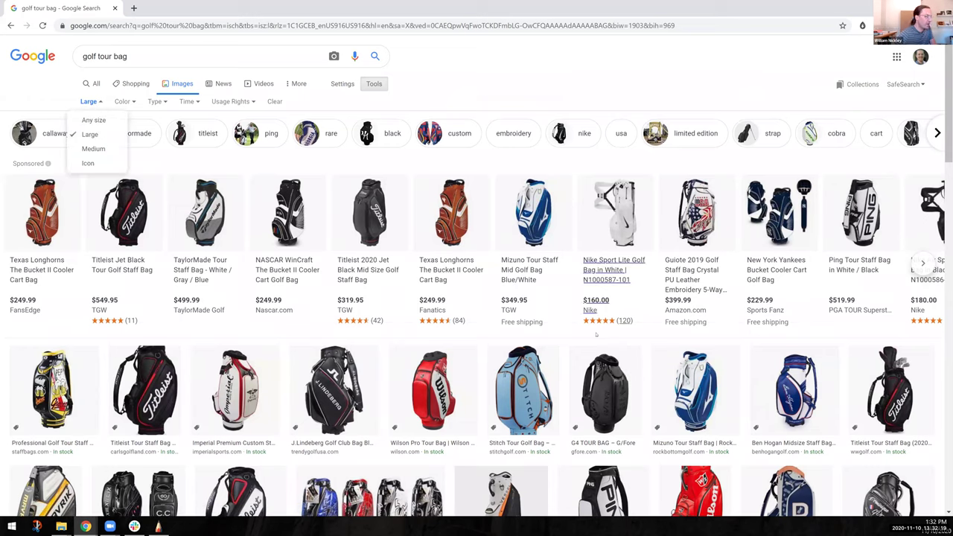
Browse the golf tour bag images and preview the black Cleveland, Cobra King and yellow Cobra bags as possible references.
scroll(440, 323, down, 1)
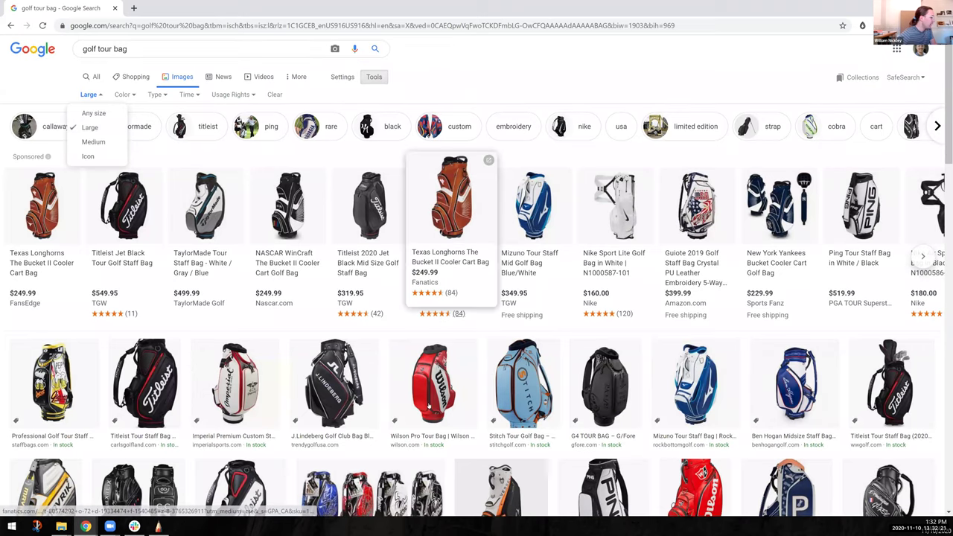
scroll(440, 322, down, 1)
scroll(408, 396, down, 1)
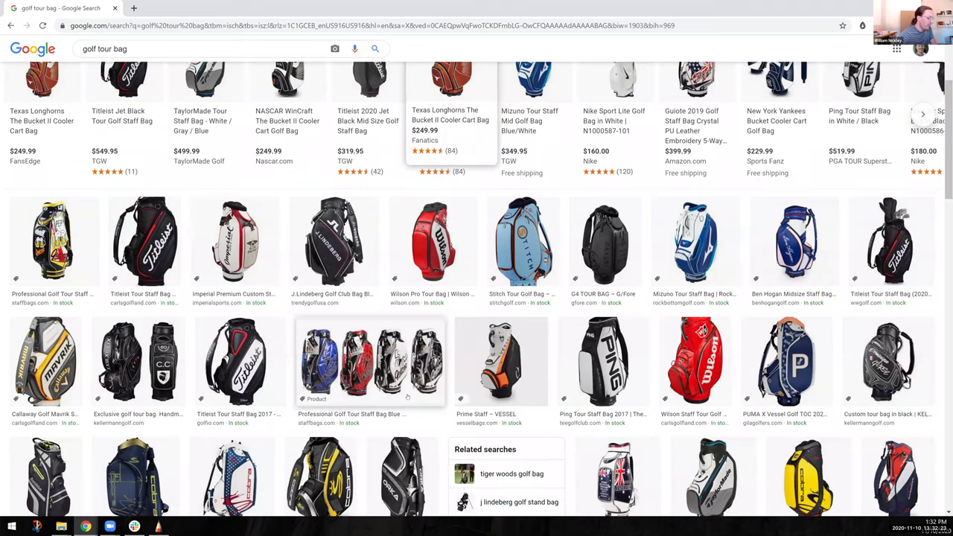
scroll(399, 394, down, 1)
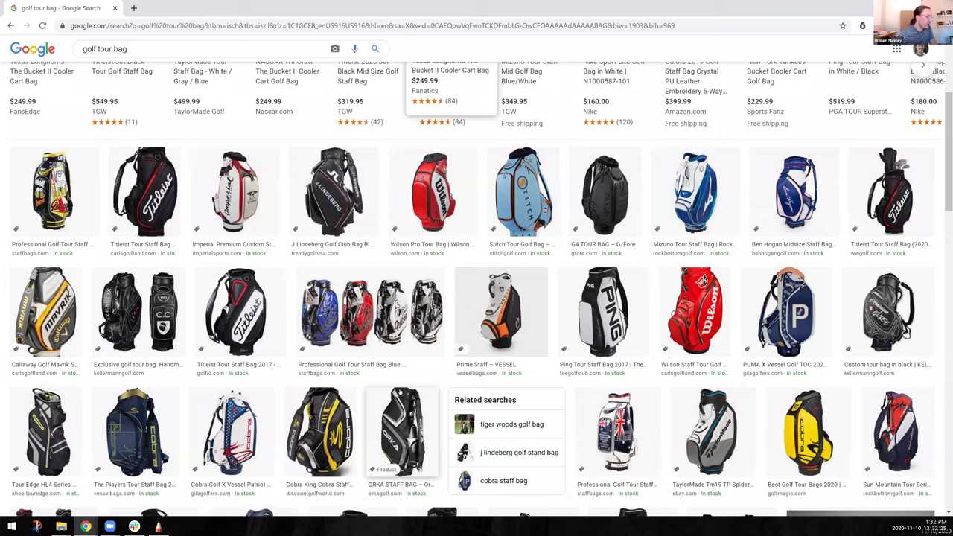
scroll(398, 381, down, 1)
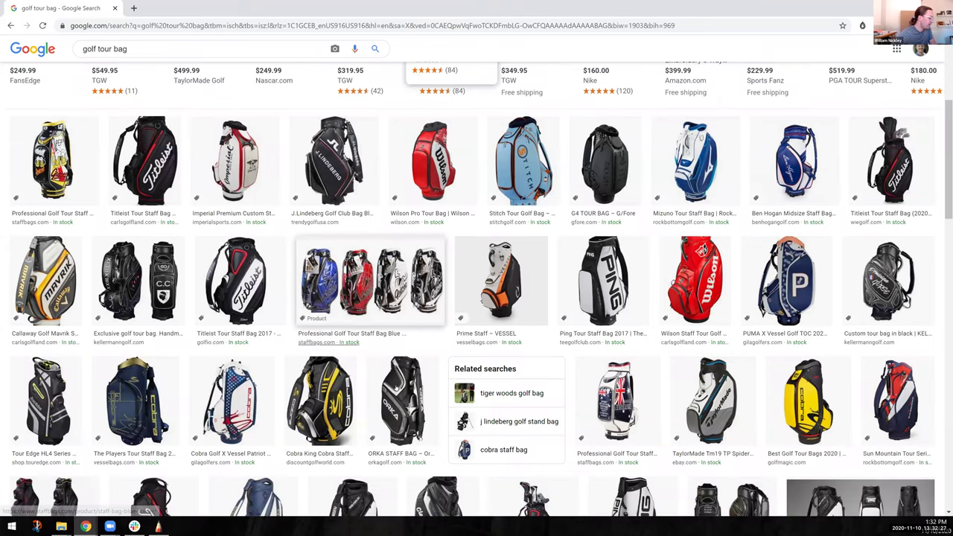
scroll(265, 346, down, 1)
scroll(373, 238, down, 1)
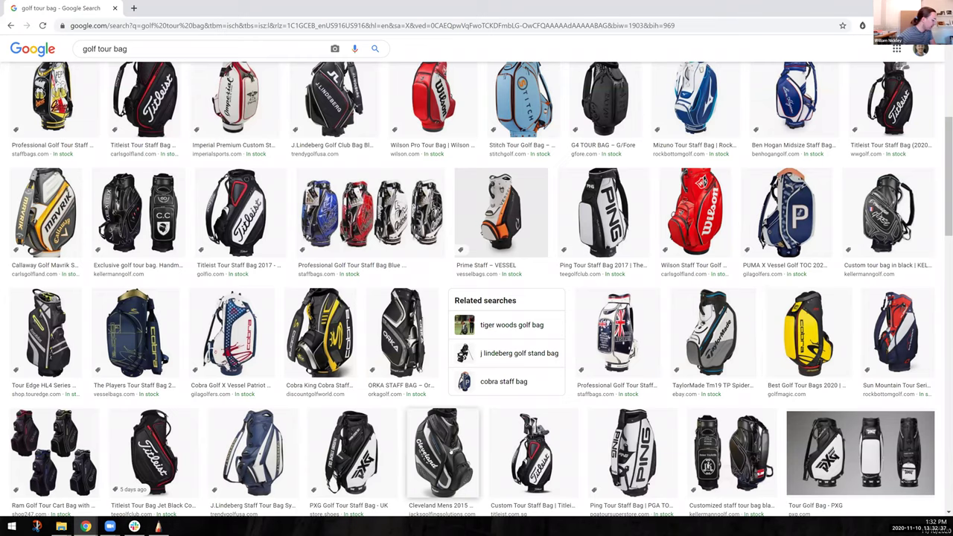
click(446, 439)
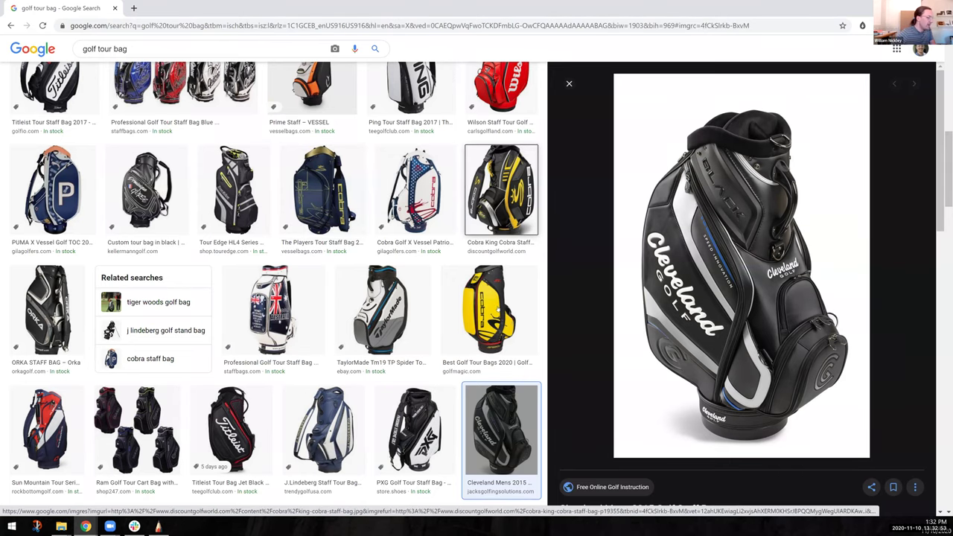
click(501, 189)
click(488, 309)
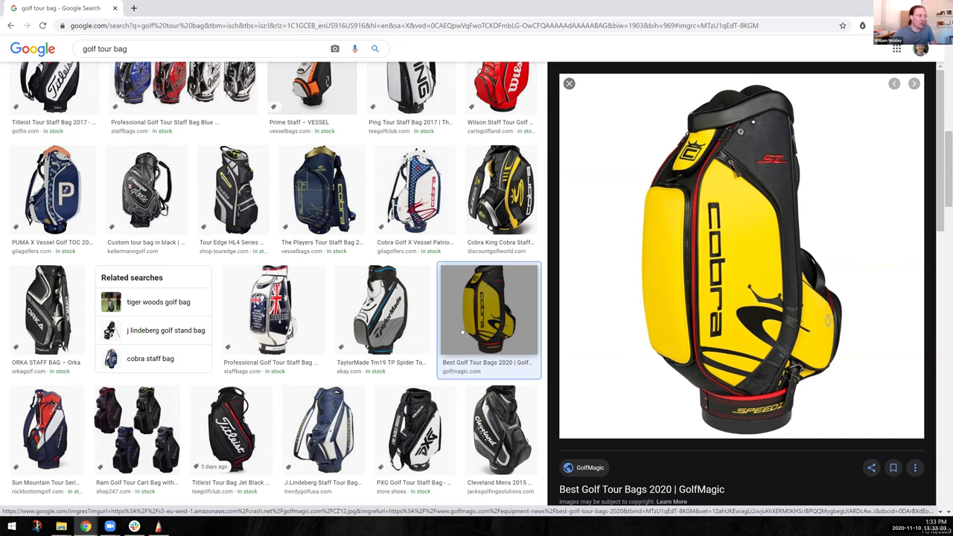
Preview the Titleist Jet Black tour bag, and open and close the product page of the Titleist Tour 9.5 staff bag.
scroll(419, 322, down, 1)
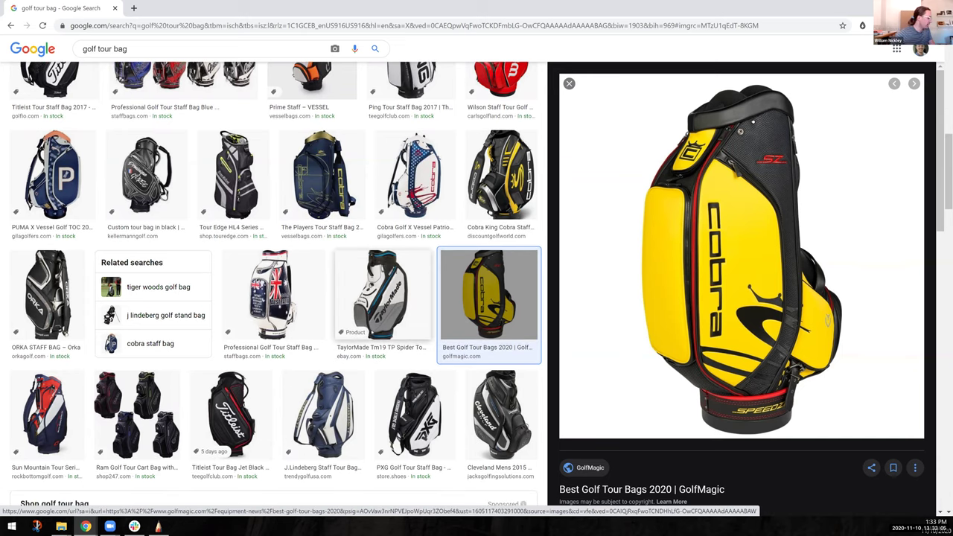
scroll(313, 283, down, 2)
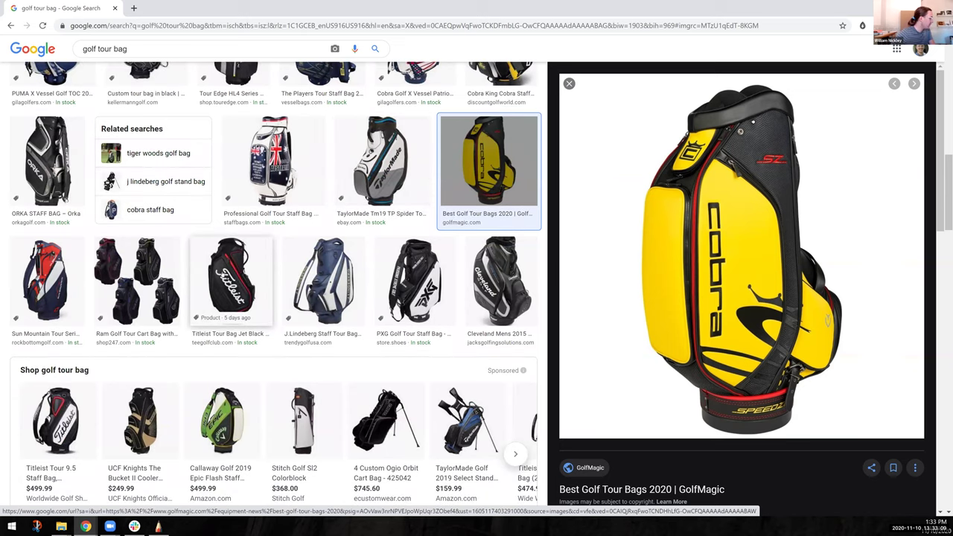
click(240, 285)
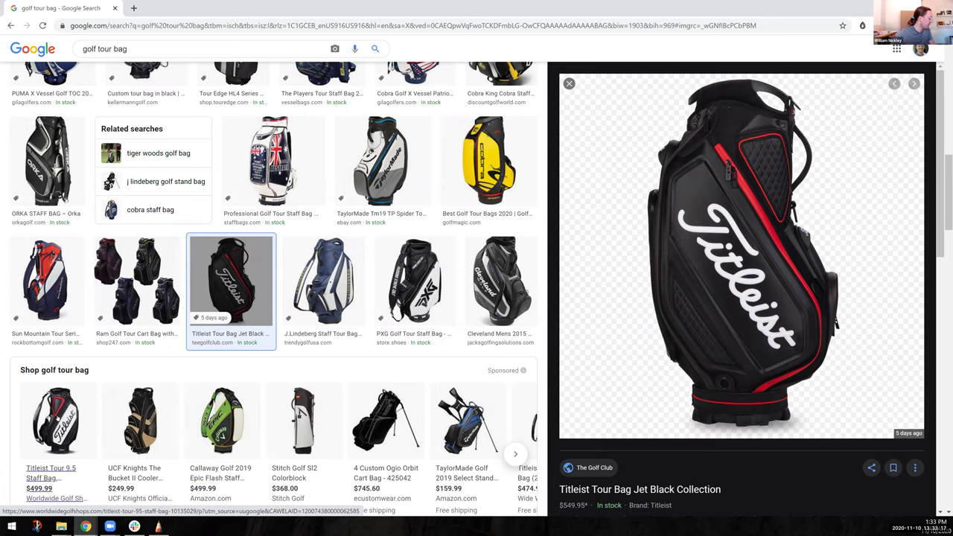
mouse_move(61, 416)
click(64, 422)
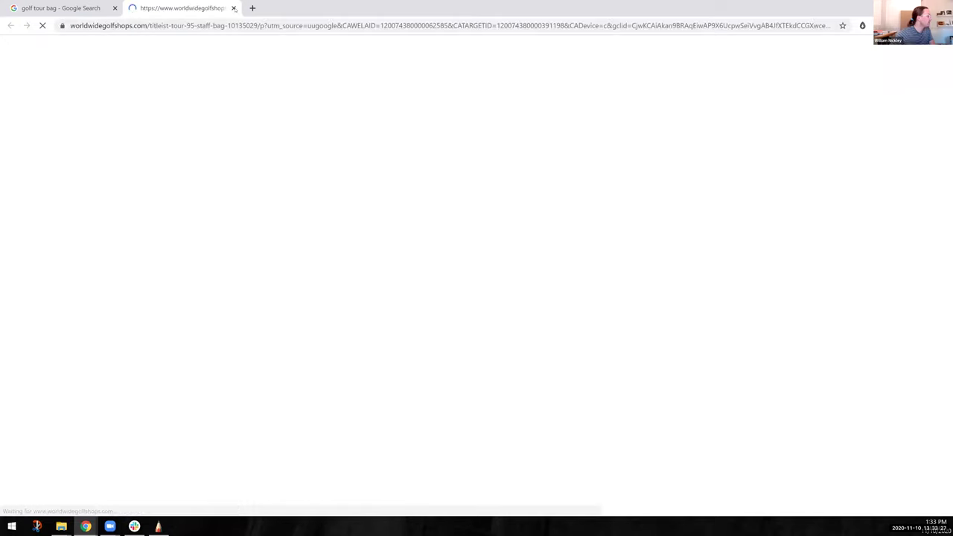
key(ctrl+w)
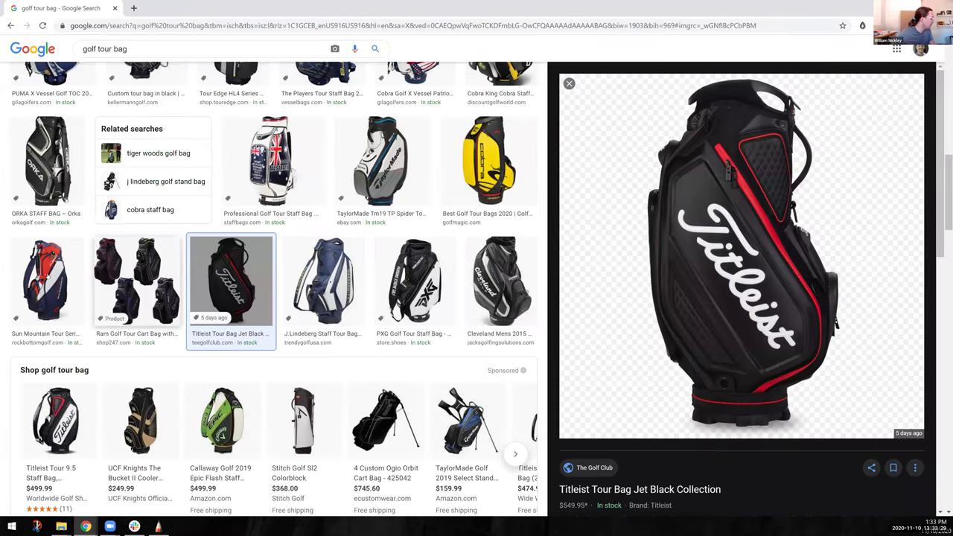
Find the red and black TaylorMade staff bag picture with side and front views and copy the image.
scroll(90, 338, down, 2)
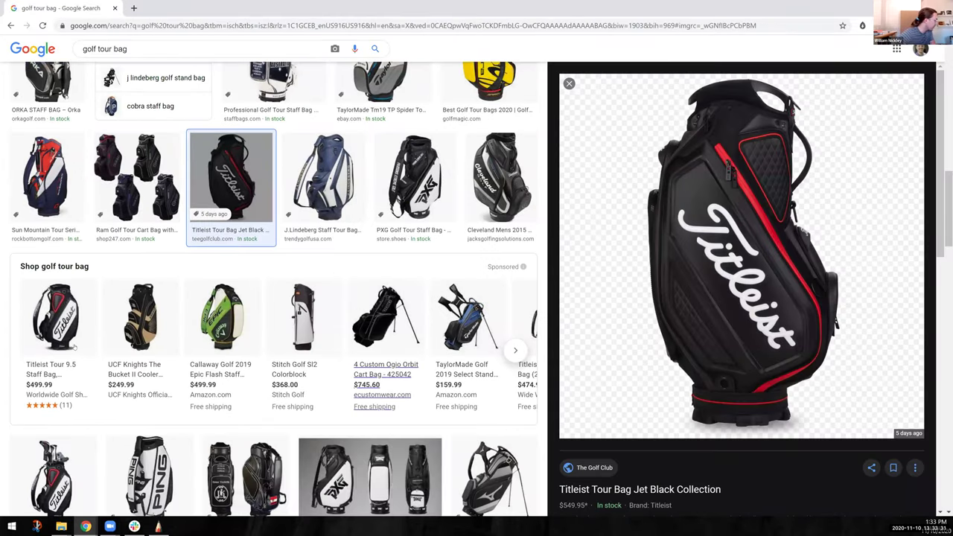
scroll(76, 388, down, 2)
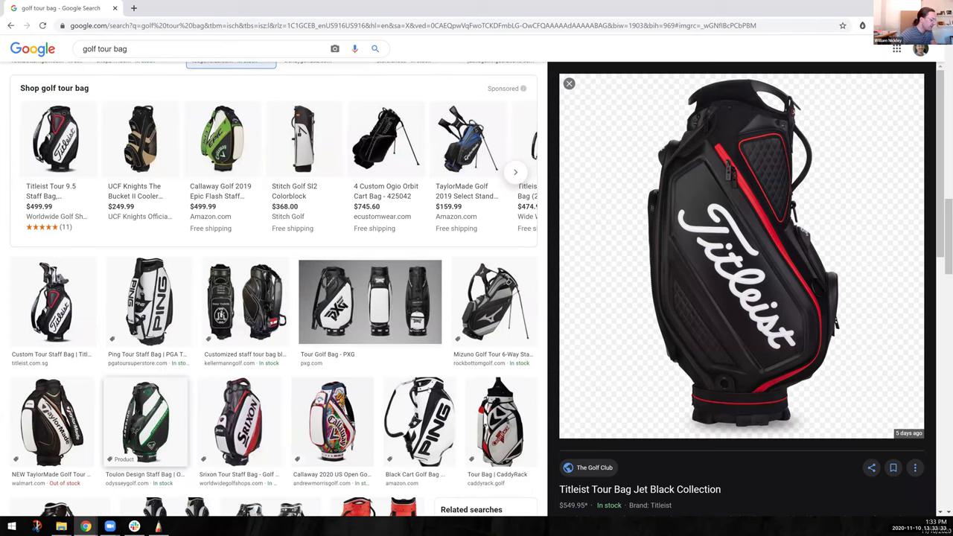
scroll(429, 392, down, 1)
scroll(376, 364, down, 2)
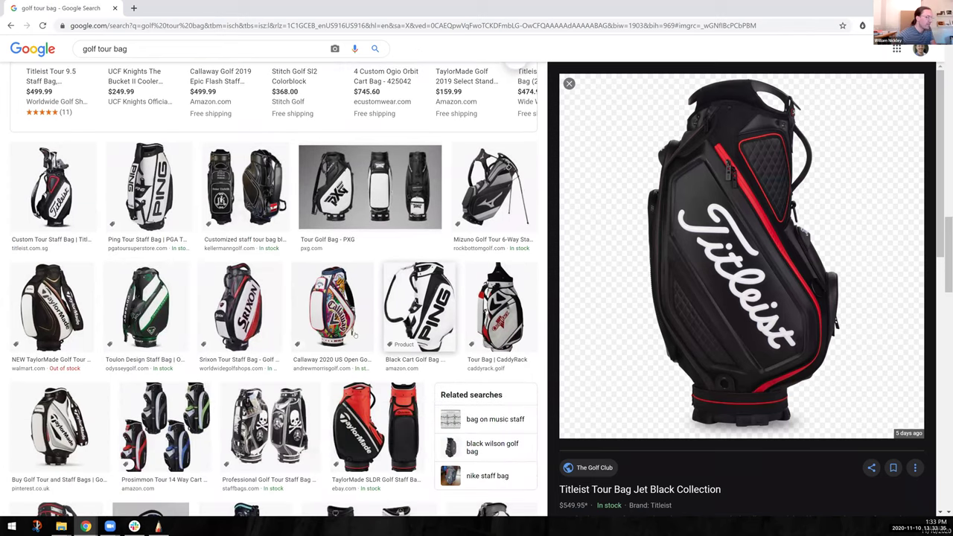
click(373, 335)
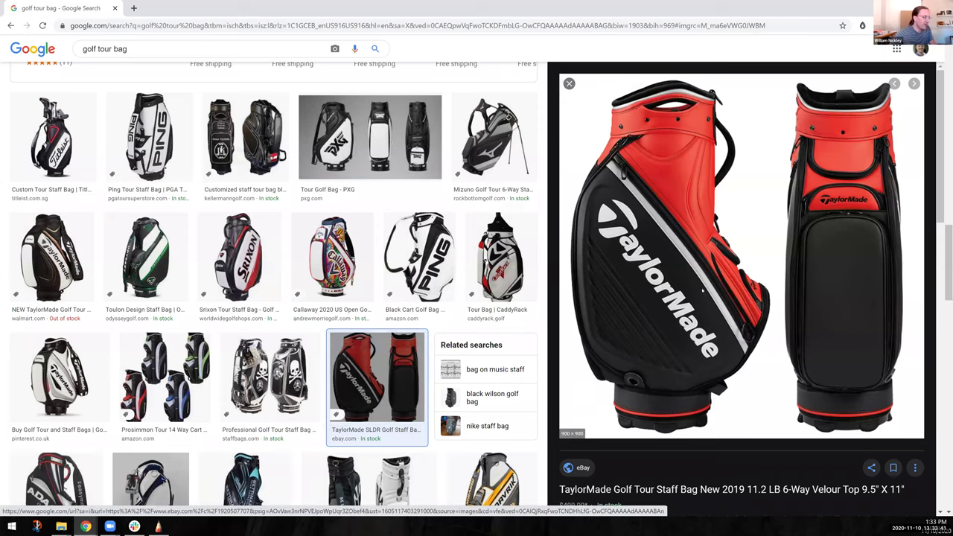
right_click(702, 290)
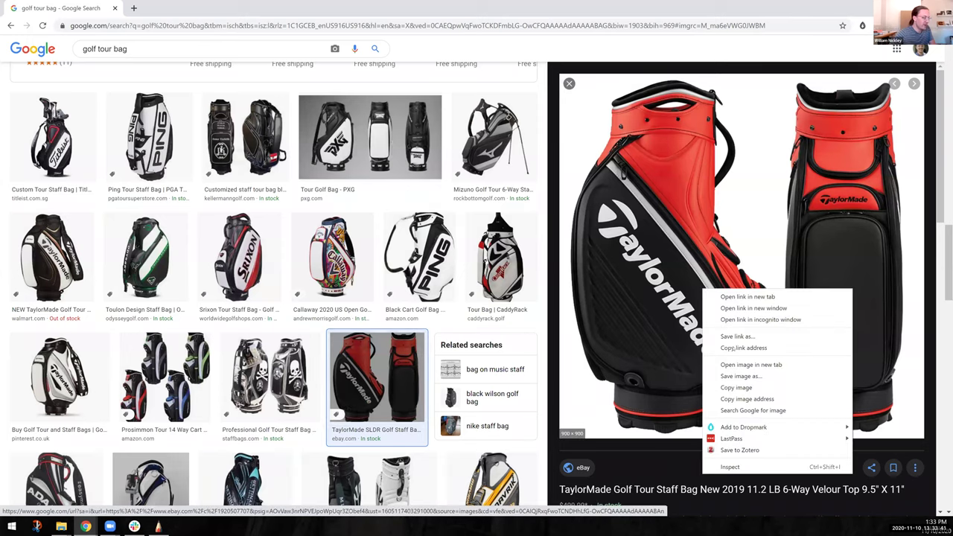
click(744, 387)
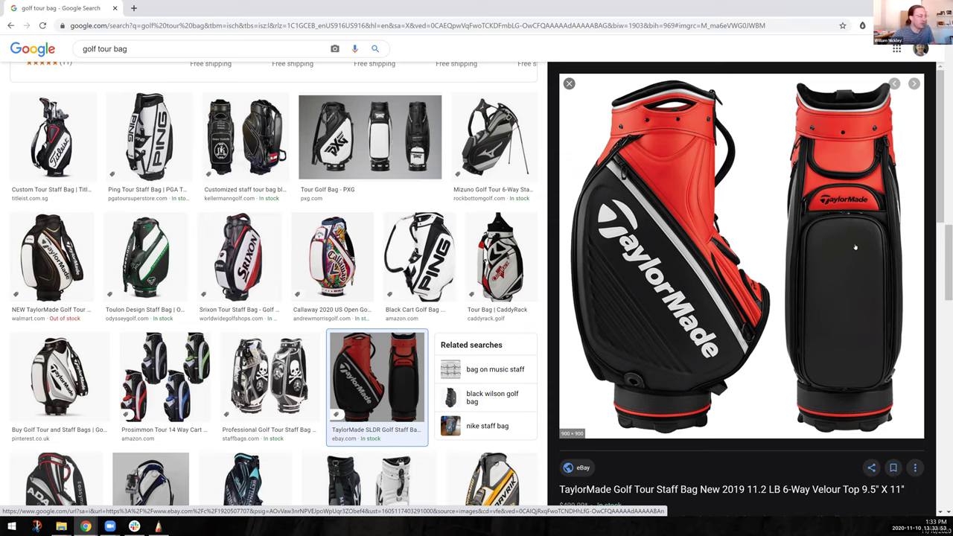
Switch to SketchBook, paste the TaylorMade bag image and enlarge it to nearly fill the canvas height.
click(158, 526)
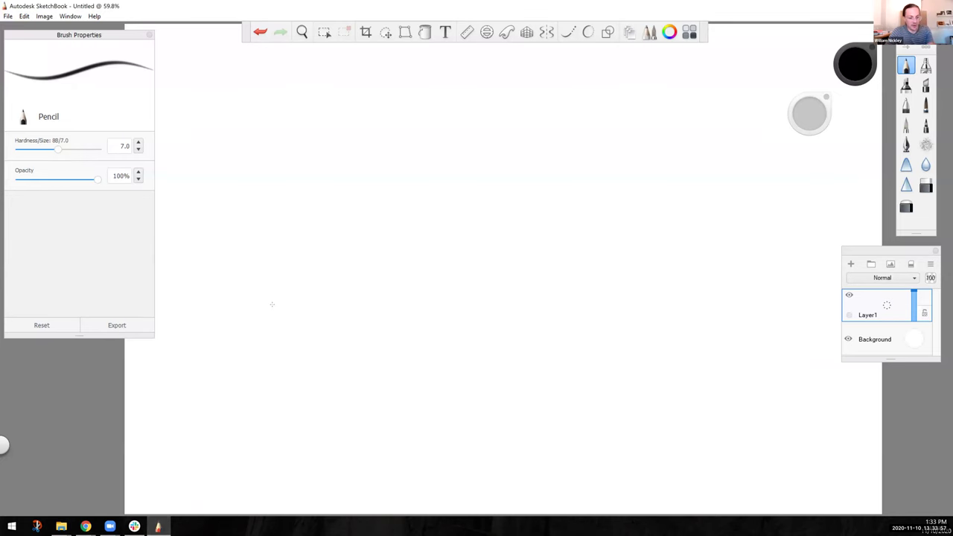
key(ctrl+v)
key(ctrl+v)
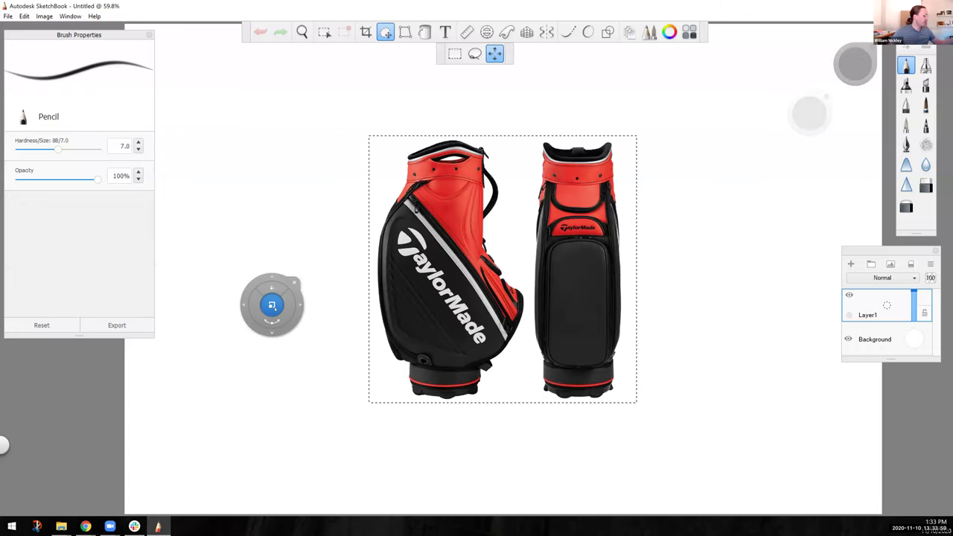
click(268, 305)
drag(268, 305, 218, 338)
key(Escape)
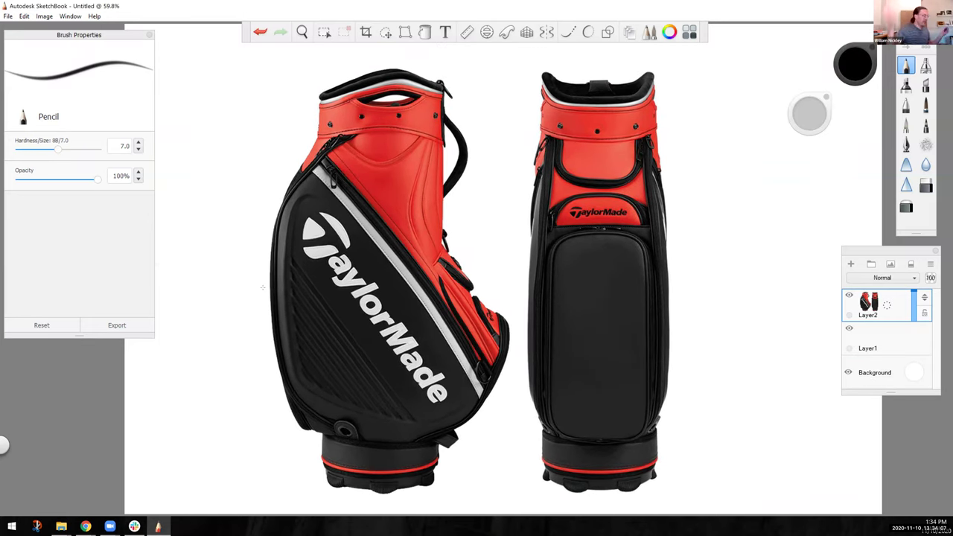
Lower the bag image layer's opacity to 19 and add a new empty layer above it.
drag(913, 296, 913, 317)
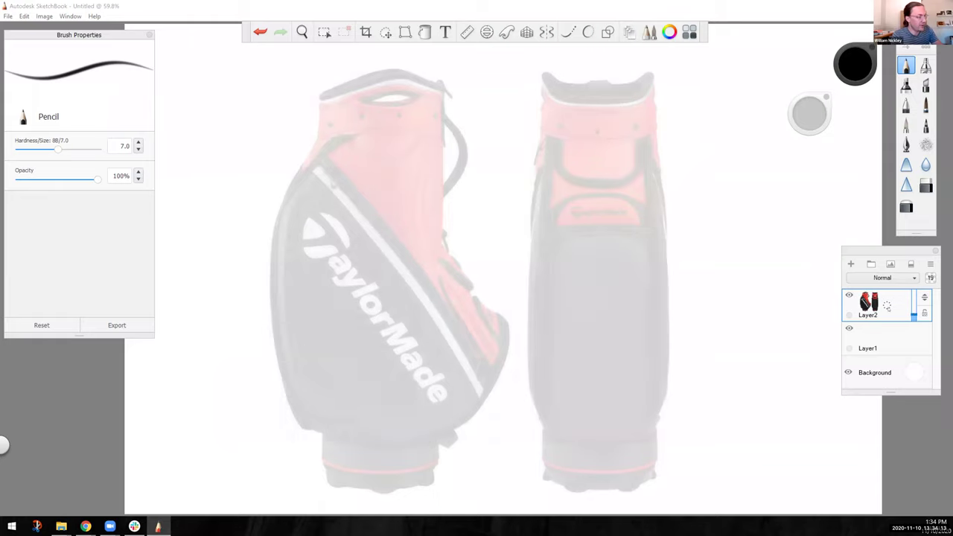
click(850, 263)
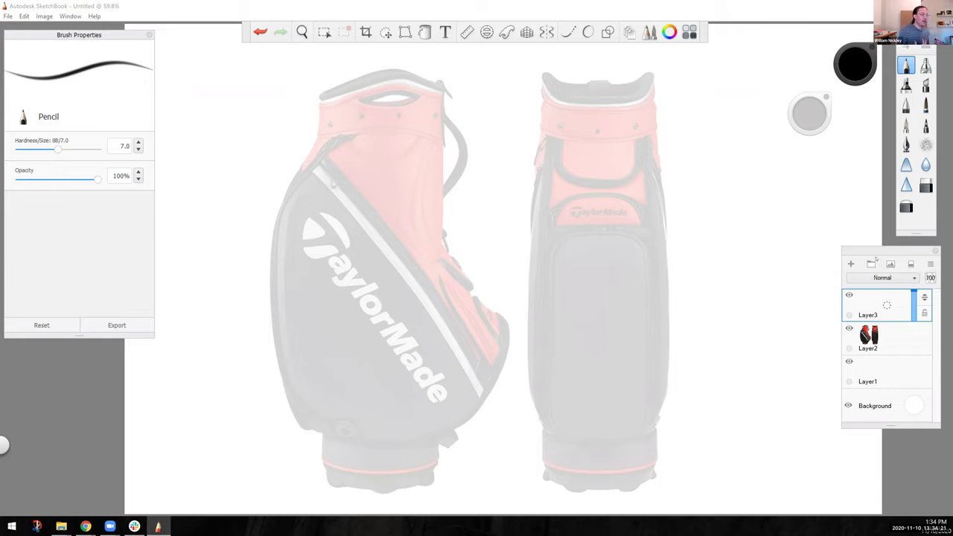
Lasso the side-view bag on the reference image layer and copy and paste it onto its own layer.
click(882, 339)
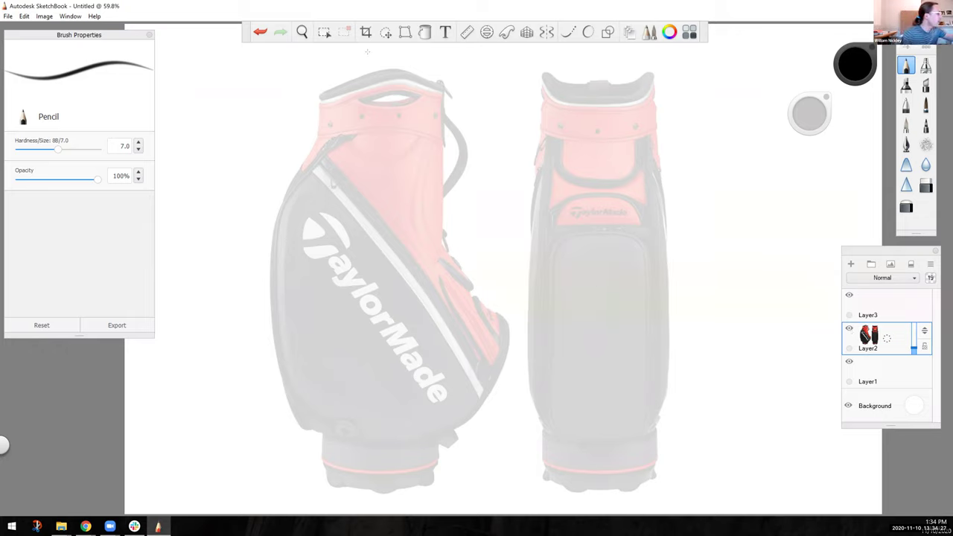
click(385, 32)
click(474, 53)
mouse_move(333, 66)
mouse_down()
mouse_move(465, 73)
mouse_move(493, 176)
mouse_move(521, 353)
mouse_move(496, 457)
mouse_move(442, 504)
mouse_move(372, 511)
mouse_move(274, 492)
mouse_move(235, 378)
mouse_move(246, 169)
mouse_move(292, 88)
mouse_up()
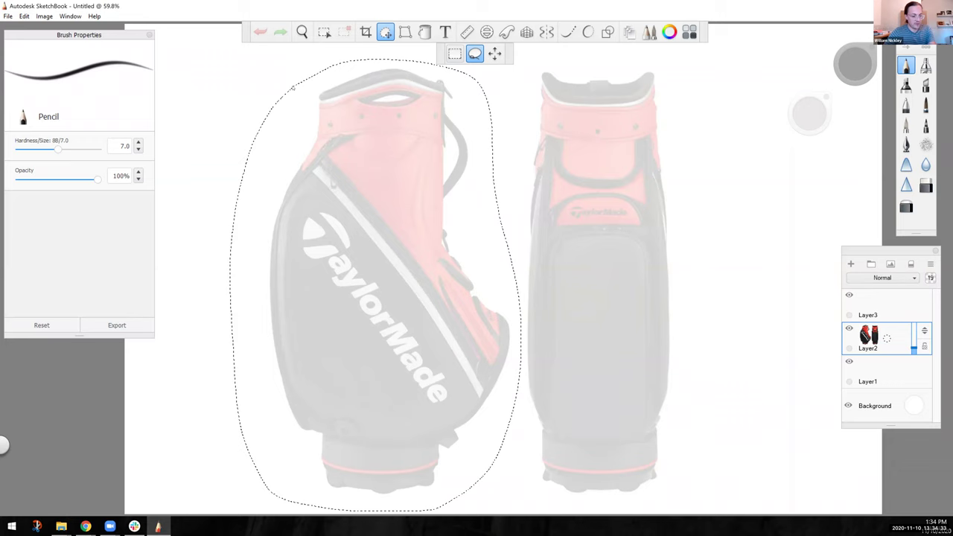
key(v)
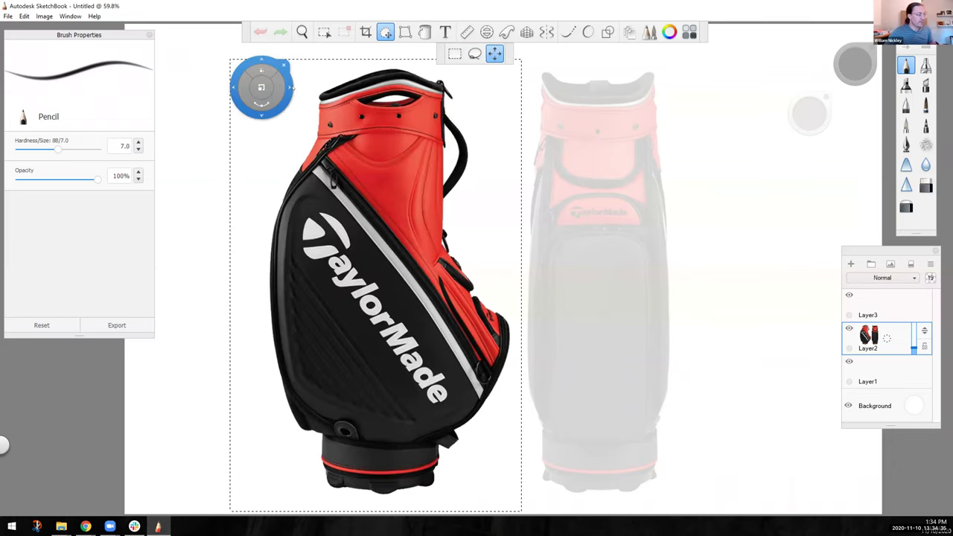
drag(291, 88, 342, 185)
key(ctrl+c)
key(ctrl+v)
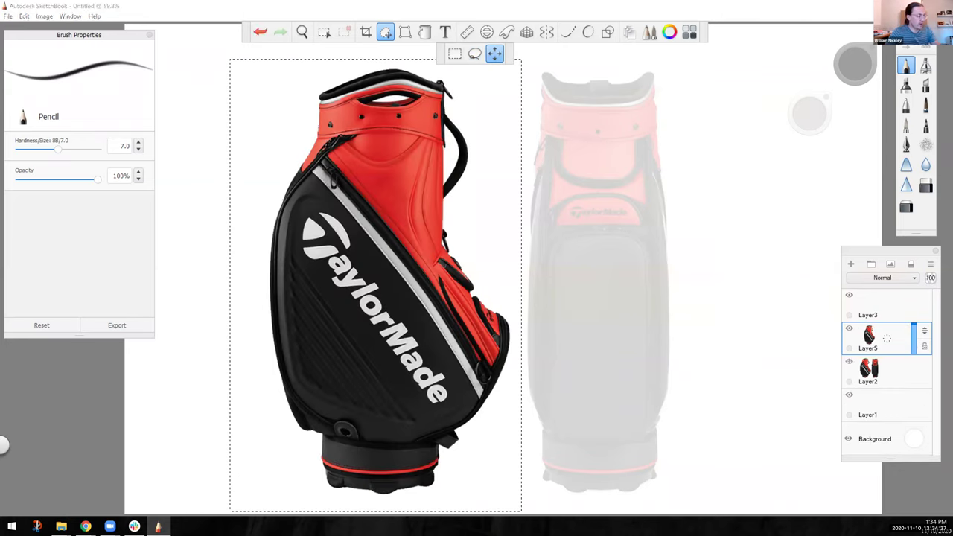
Hide Layer2 with both bag views and lower the opacity of the pasted side-view layer to 11.
click(848, 361)
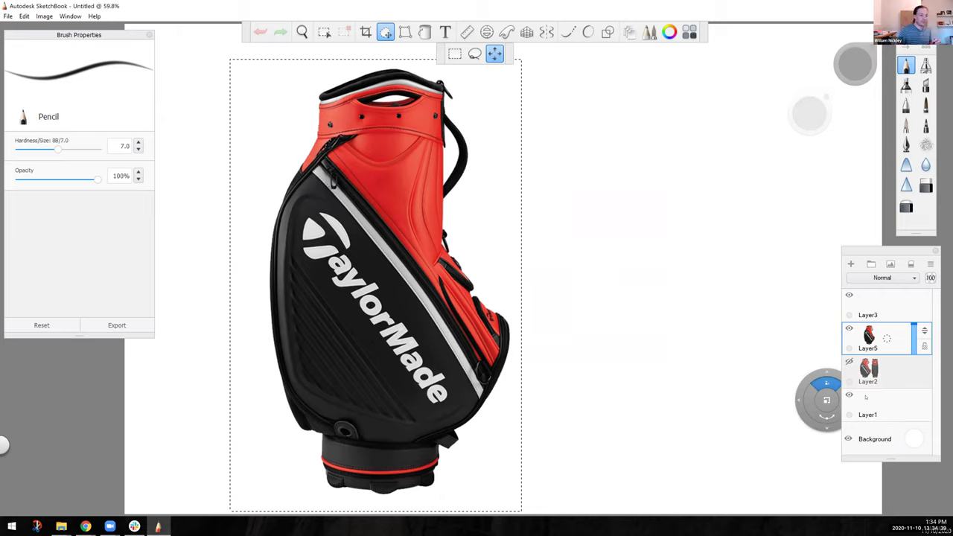
key(Return)
click(848, 361)
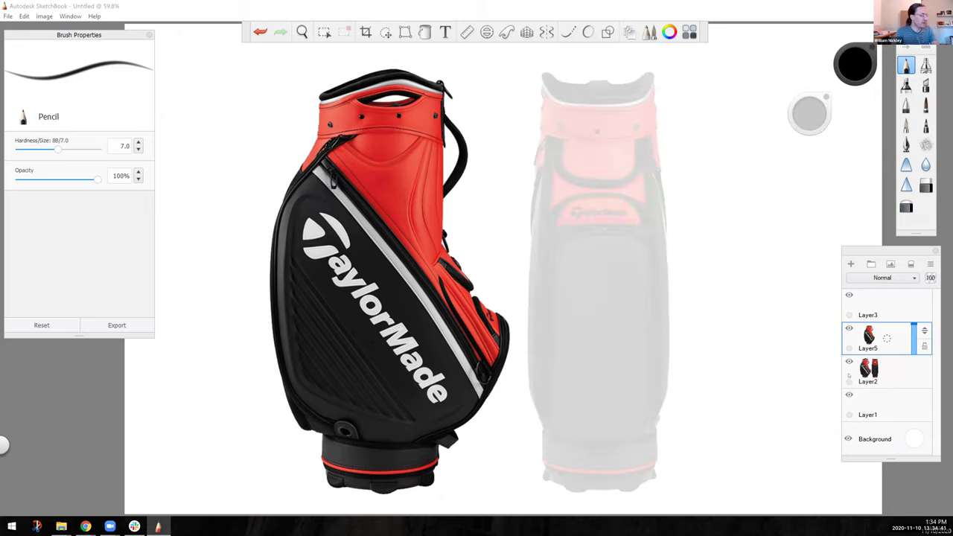
click(848, 361)
drag(913, 326, 913, 349)
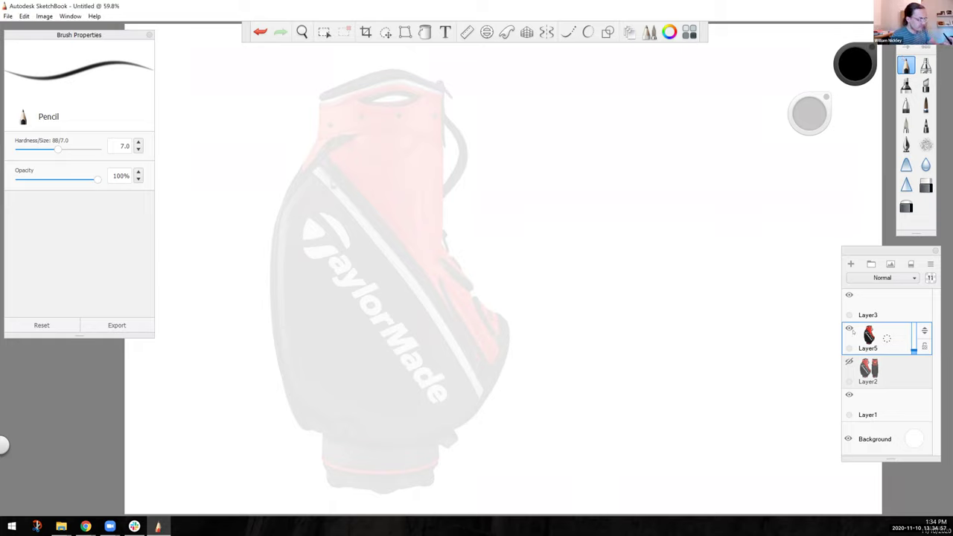
Rename the faded side-view layer as underlay with its transparency locked, and make Layer3 the active layer.
double_click(917, 331)
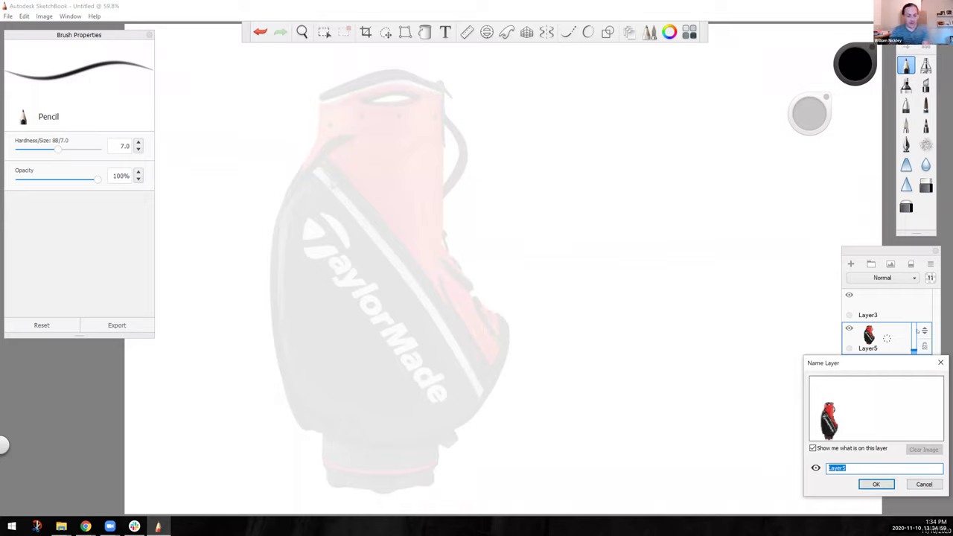
text(under)
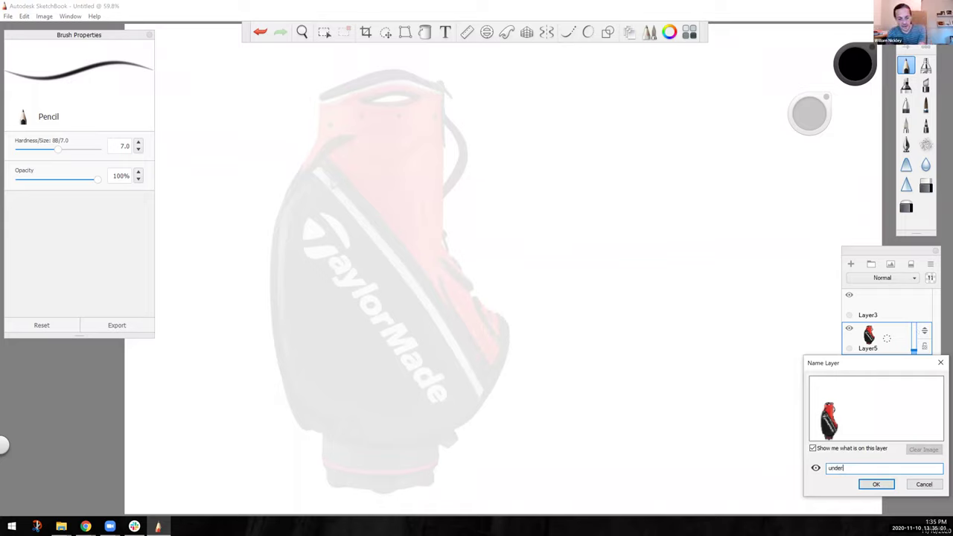
text(lay)
key(Return)
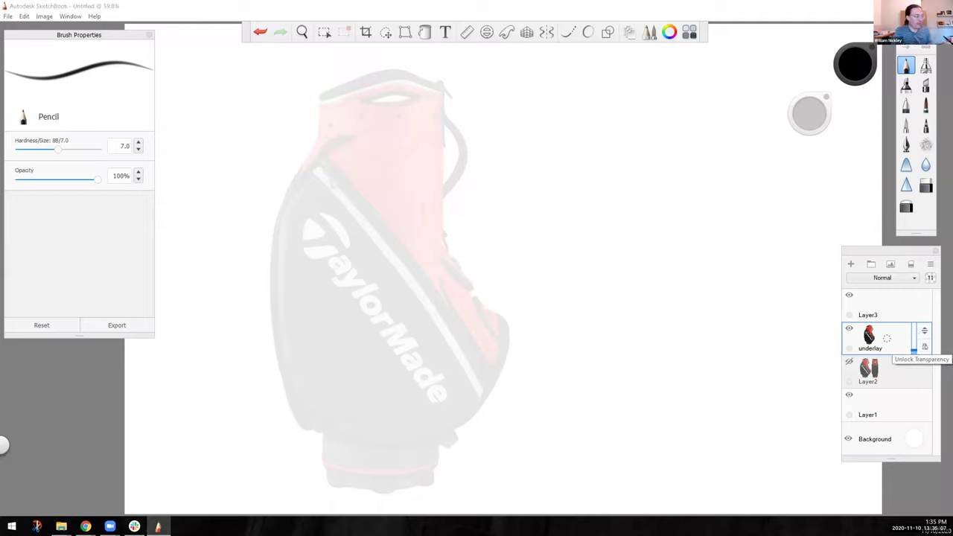
click(880, 302)
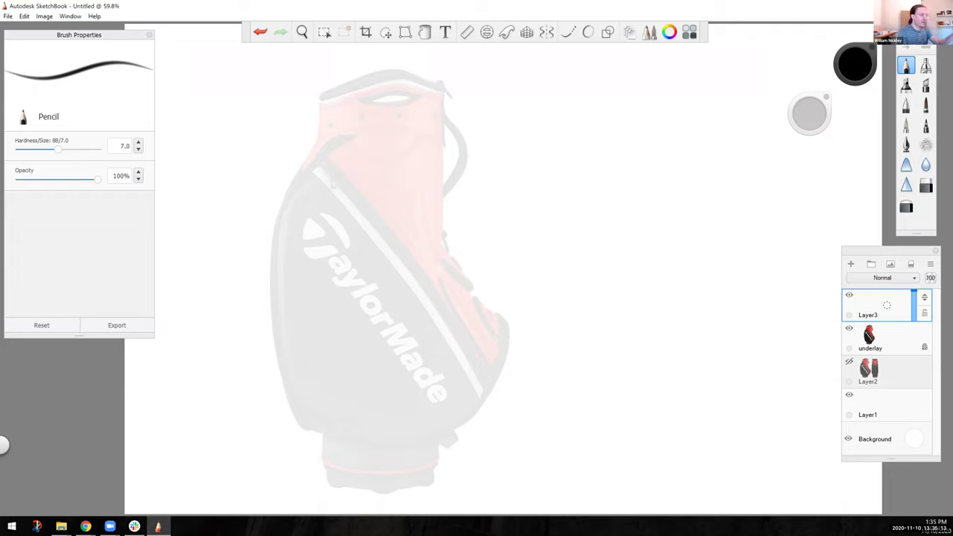
mouse_move(504, 160)
mouse_down()
mouse_move(478, 228)
mouse_move(323, 368)
mouse_up()
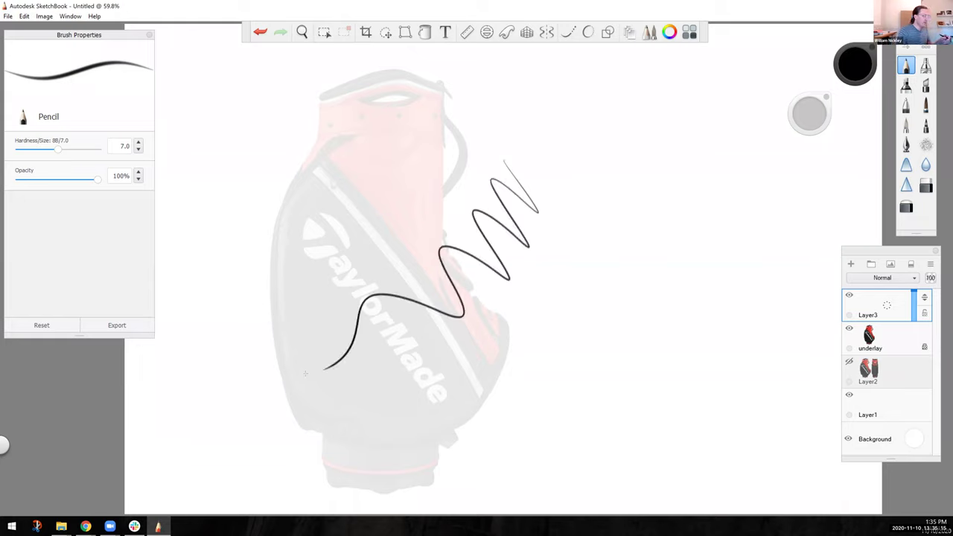
mouse_move(527, 128)
mouse_down()
mouse_move(554, 171)
mouse_move(432, 229)
mouse_move(303, 319)
mouse_up()
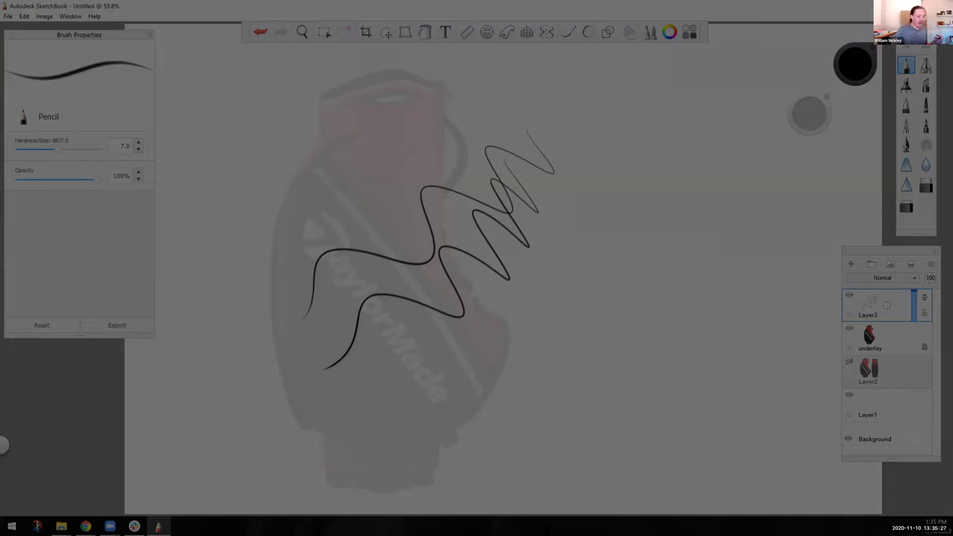
key(ctrl+z)
key(ctrl+z)
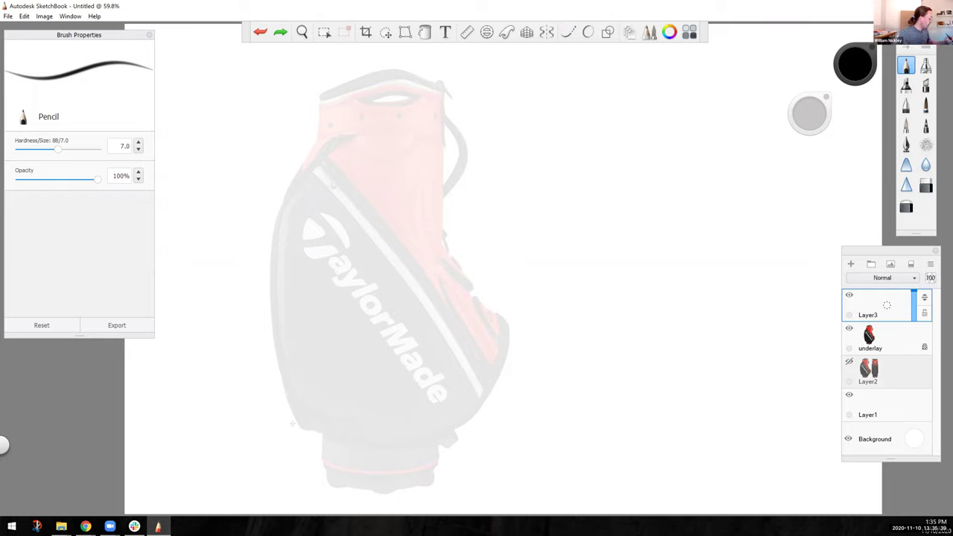
Trace the bag body's outline in pencil on Layer3, including both side contours, the pocket edges, the curved lower edge and the small tab.
mouse_move(299, 426)
mouse_down()
mouse_move(274, 335)
mouse_move(271, 248)
mouse_move(301, 176)
mouse_move(319, 77)
mouse_up()
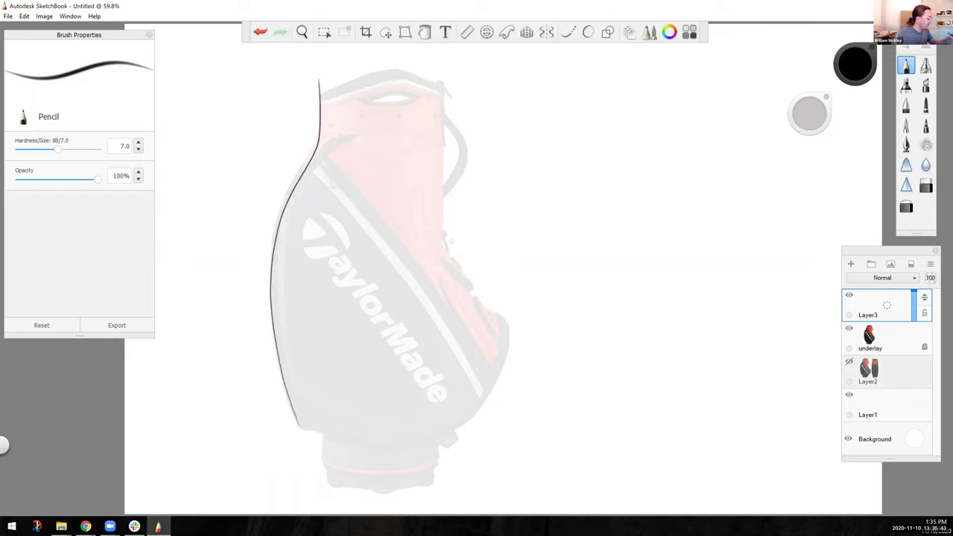
mouse_move(444, 78)
mouse_down()
mouse_move(445, 234)
mouse_move(488, 295)
mouse_up()
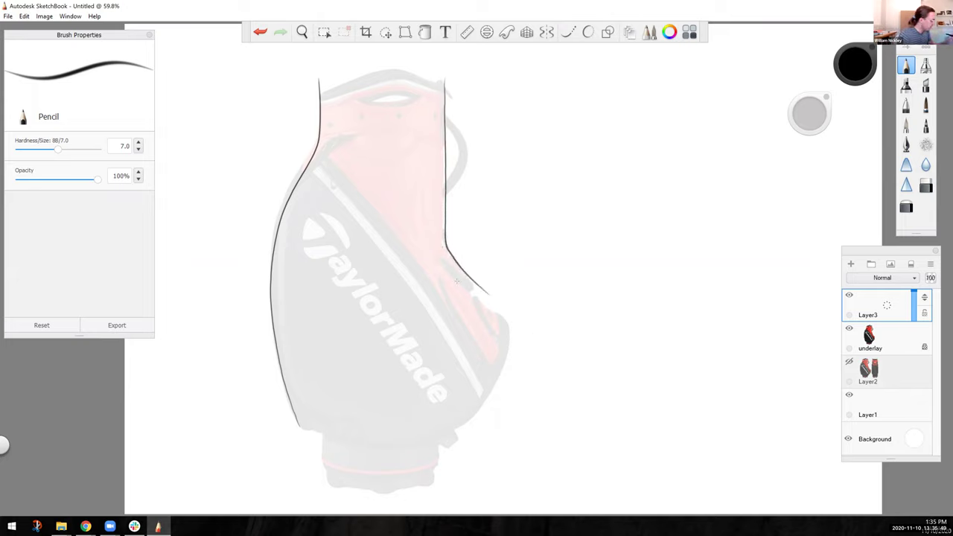
drag(438, 262, 506, 361)
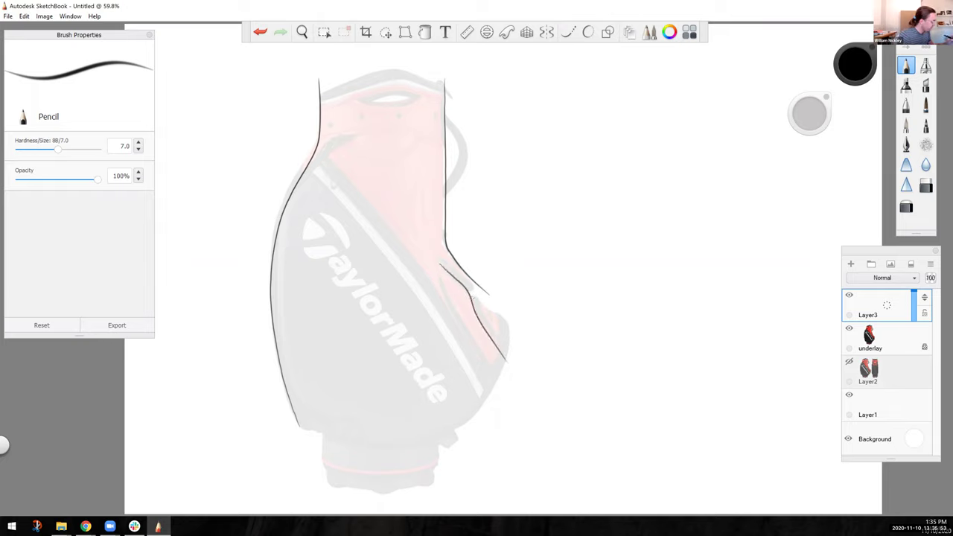
drag(475, 297, 506, 320)
mouse_move(481, 406)
mouse_down()
mouse_move(449, 427)
mouse_move(497, 274)
mouse_up()
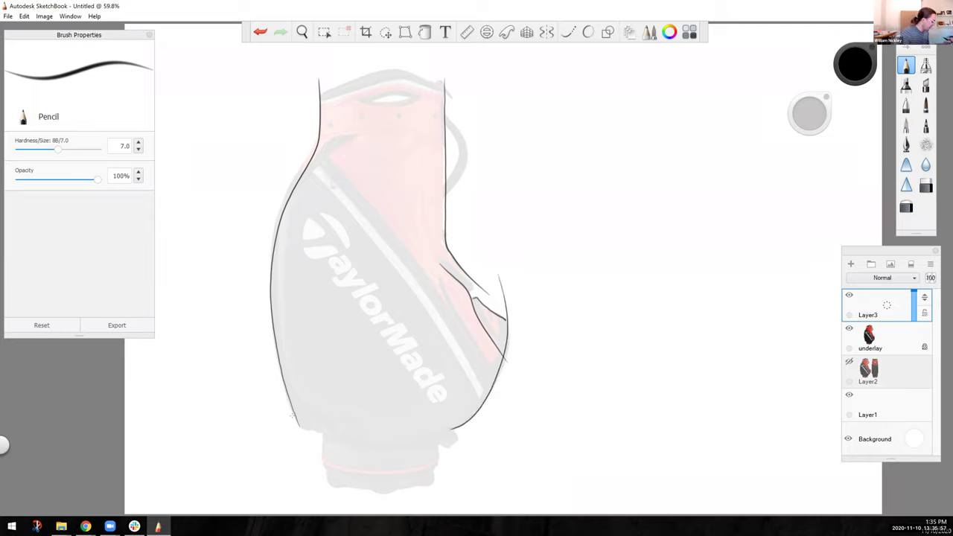
mouse_move(299, 425)
mouse_down()
mouse_move(381, 448)
mouse_move(456, 450)
mouse_up()
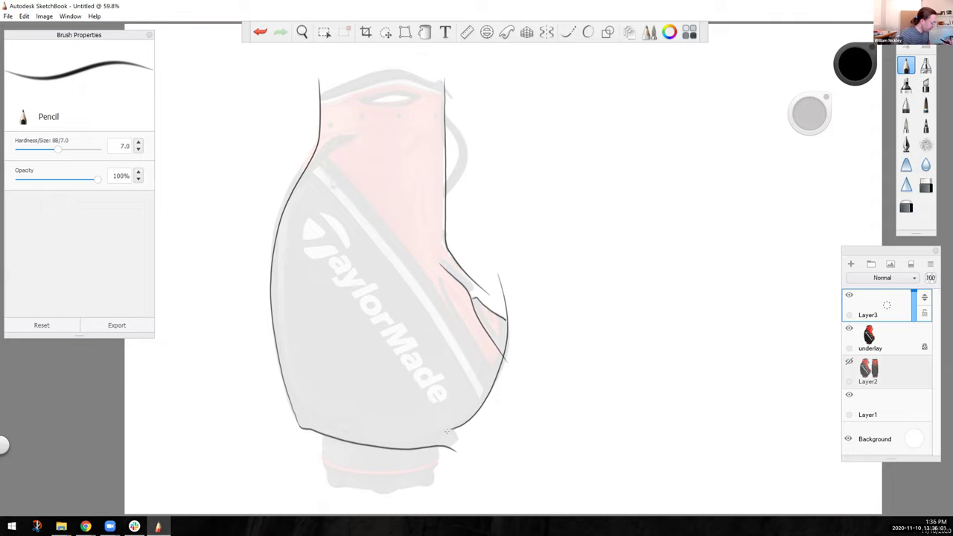
drag(451, 430, 451, 446)
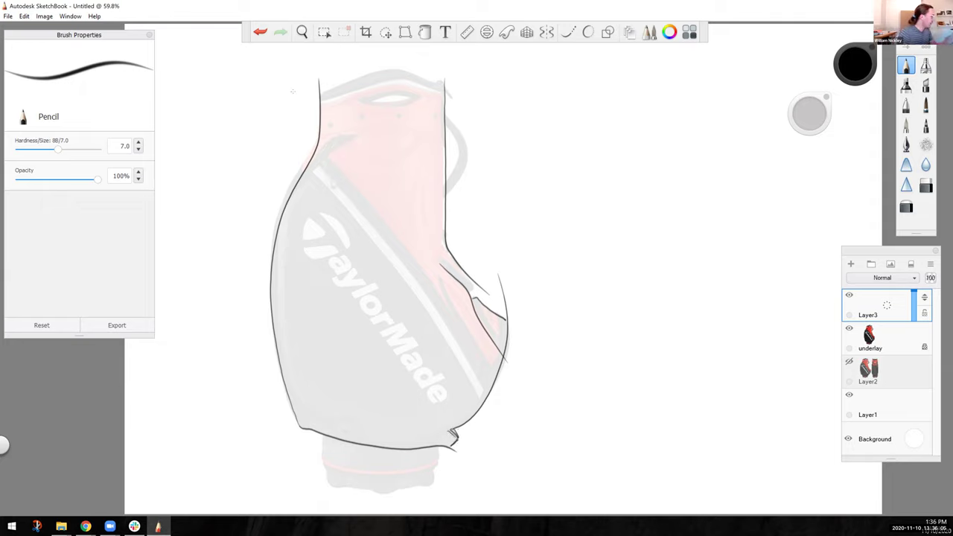
Trace the bag's top rim and the collar's upper and lower seams, with the lens-shaped handle opening between them.
mouse_move(322, 93)
mouse_down()
mouse_move(387, 72)
mouse_move(487, 95)
mouse_up()
mouse_move(325, 92)
mouse_down()
mouse_move(402, 69)
mouse_move(449, 83)
mouse_up()
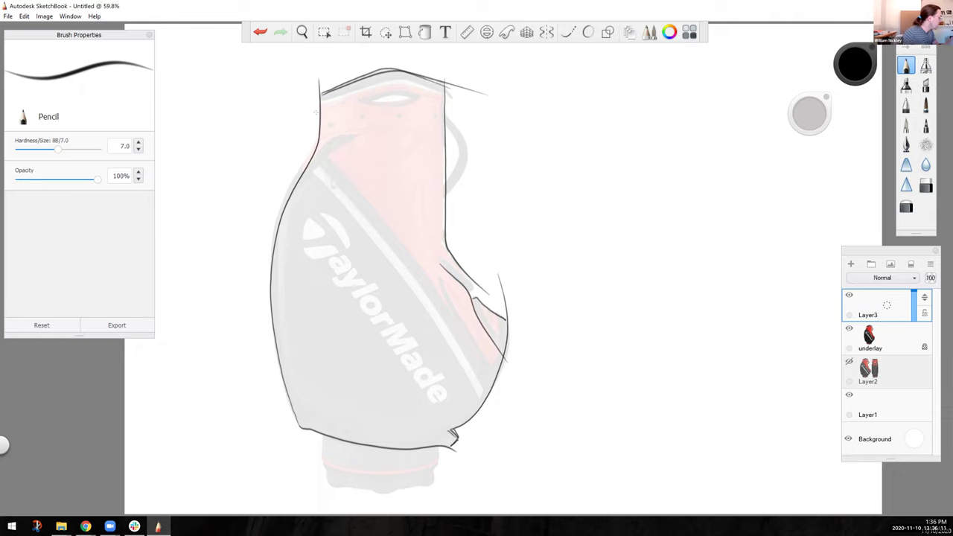
drag(319, 111, 462, 111)
drag(359, 100, 419, 97)
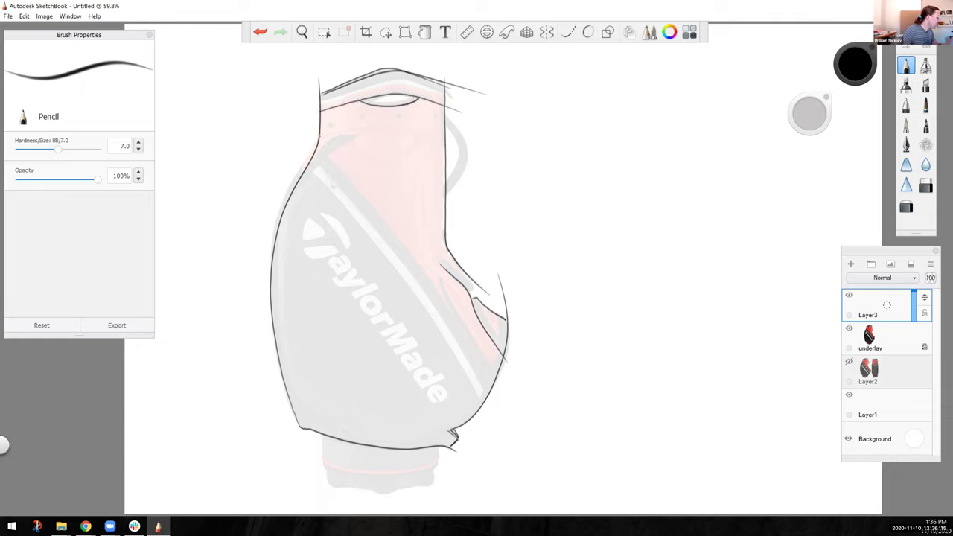
drag(321, 138, 464, 157)
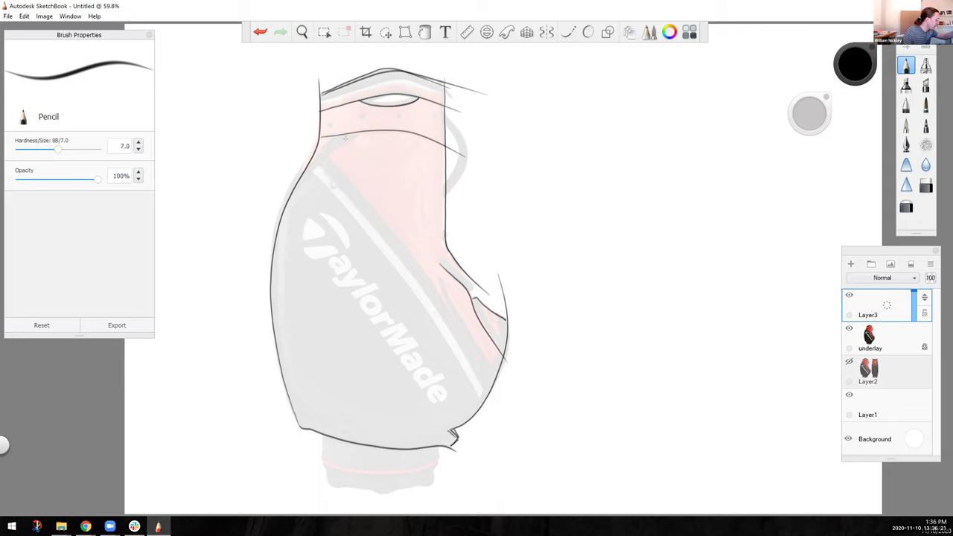
Trace the diagonal stripe lines across the body and the double curved border of the large side panel.
drag(329, 157, 497, 376)
mouse_move(320, 162)
mouse_down()
mouse_move(469, 360)
mouse_move(487, 405)
mouse_up()
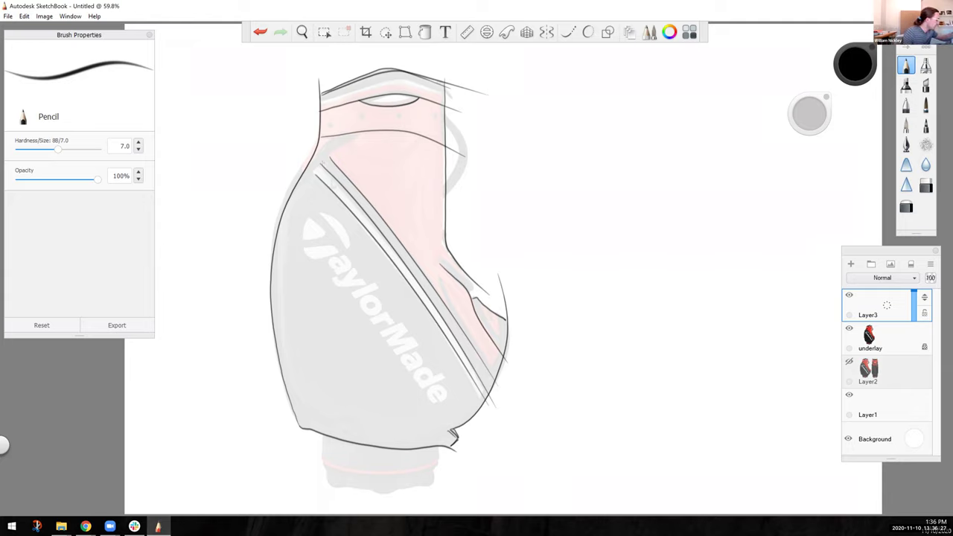
mouse_move(354, 137)
mouse_down()
mouse_move(309, 180)
mouse_move(288, 221)
mouse_move(282, 300)
mouse_move(313, 435)
mouse_up()
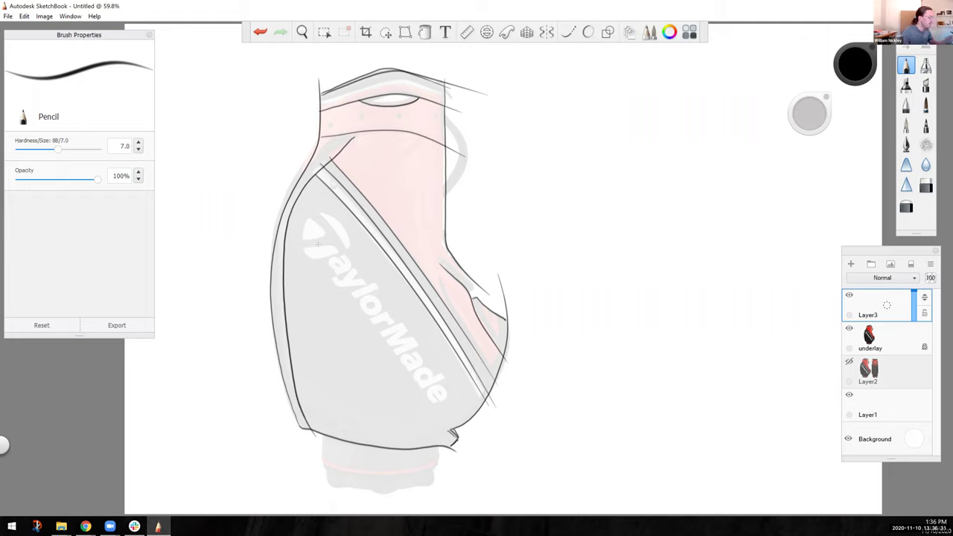
key(ctrl+z)
mouse_move(345, 138)
mouse_down()
mouse_move(289, 216)
mouse_move(283, 282)
mouse_move(294, 379)
mouse_move(331, 428)
mouse_up()
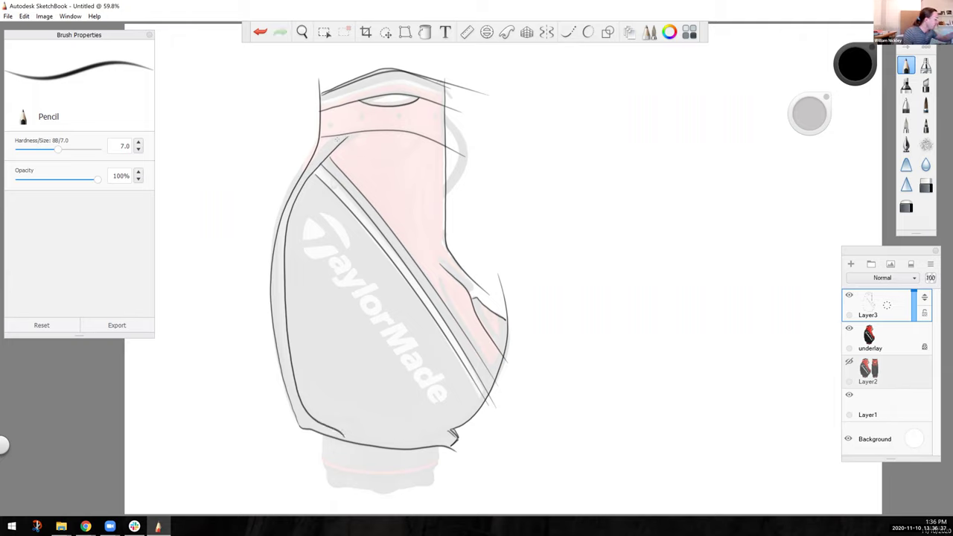
mouse_move(341, 139)
mouse_down()
mouse_move(291, 202)
mouse_move(282, 246)
mouse_move(292, 372)
mouse_move(307, 415)
mouse_move(341, 440)
mouse_up()
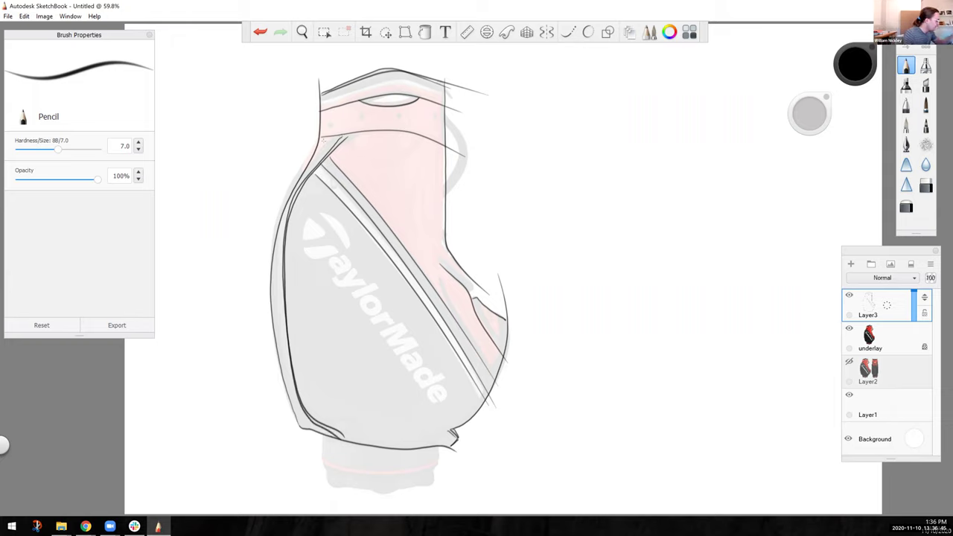
Draw the bag base below the body with two short side walls and curved band lines following the red trim.
drag(322, 437, 322, 461)
drag(440, 444, 439, 469)
mouse_move(322, 461)
mouse_down()
mouse_move(375, 473)
mouse_move(437, 466)
mouse_up()
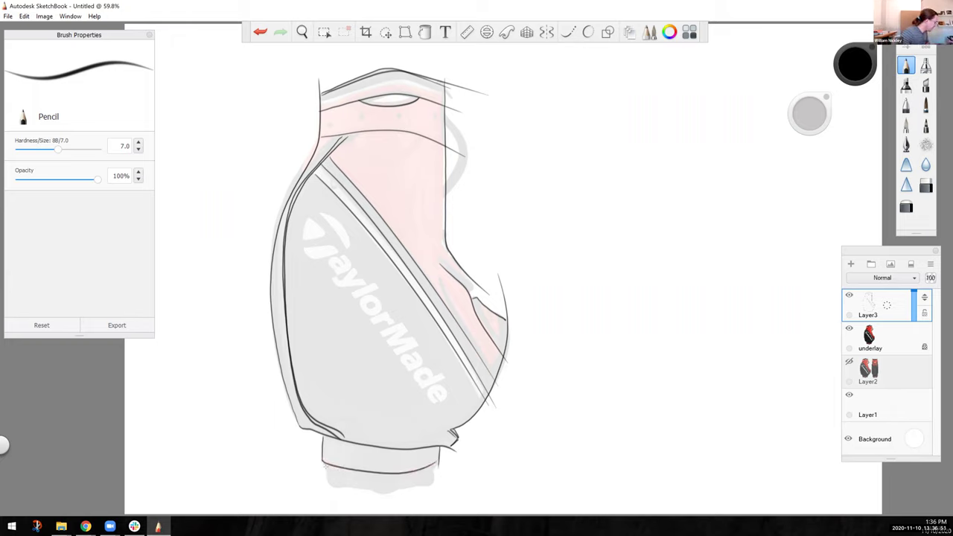
mouse_move(323, 467)
mouse_down()
mouse_move(348, 477)
mouse_move(437, 468)
mouse_up()
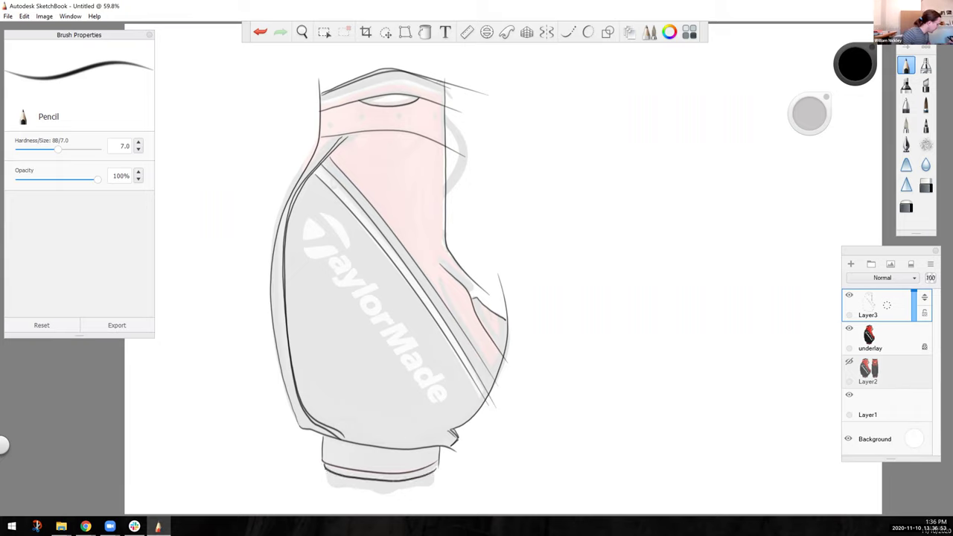
Draw the rounded feet under the base and connect them with short curved lines, redoing the misplaced strokes.
mouse_move(325, 474)
mouse_down()
mouse_move(348, 476)
mouse_move(375, 483)
mouse_move(372, 490)
mouse_move(371, 482)
mouse_move(437, 469)
mouse_up()
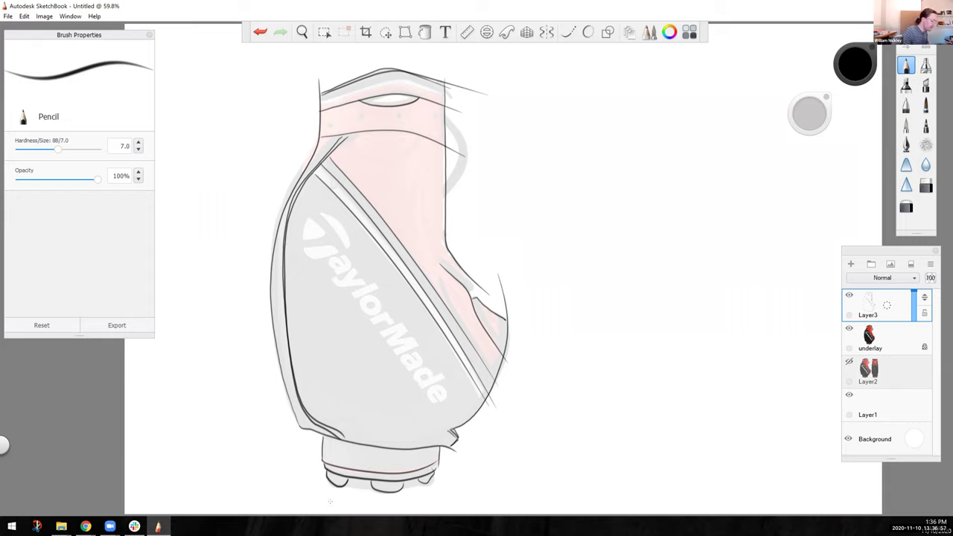
key(ctrl+z)
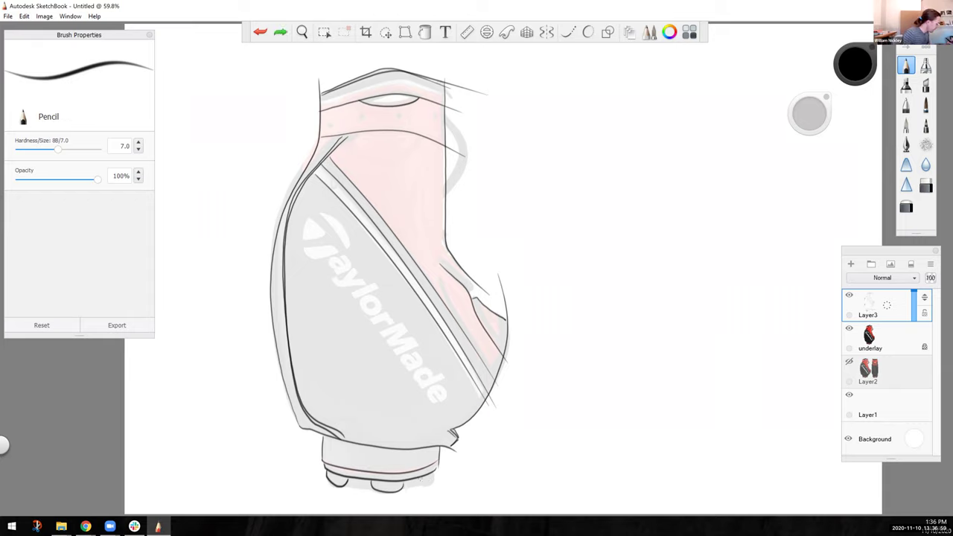
drag(416, 480, 433, 479)
drag(344, 488, 443, 478)
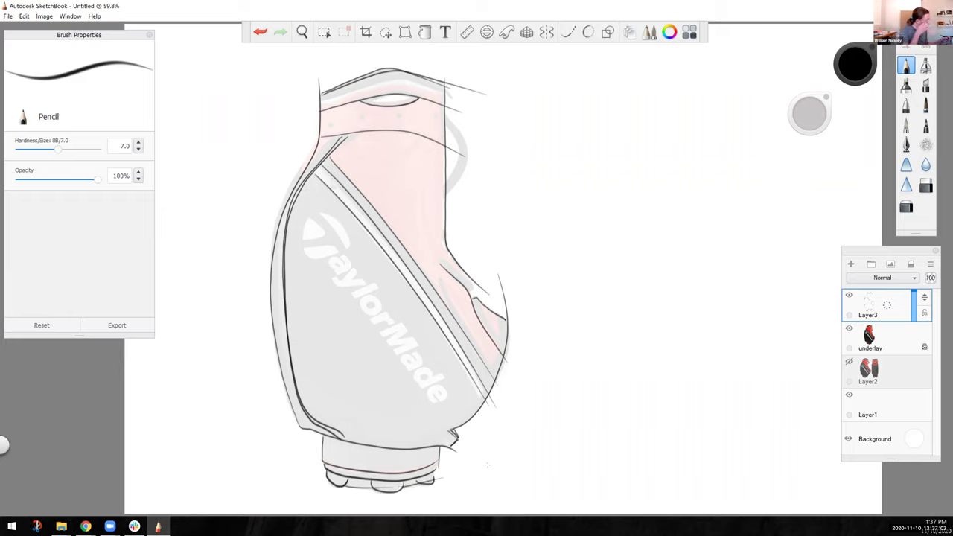
key(ctrl+z)
key(ctrl+z)
drag(347, 487, 422, 486)
drag(350, 487, 370, 490)
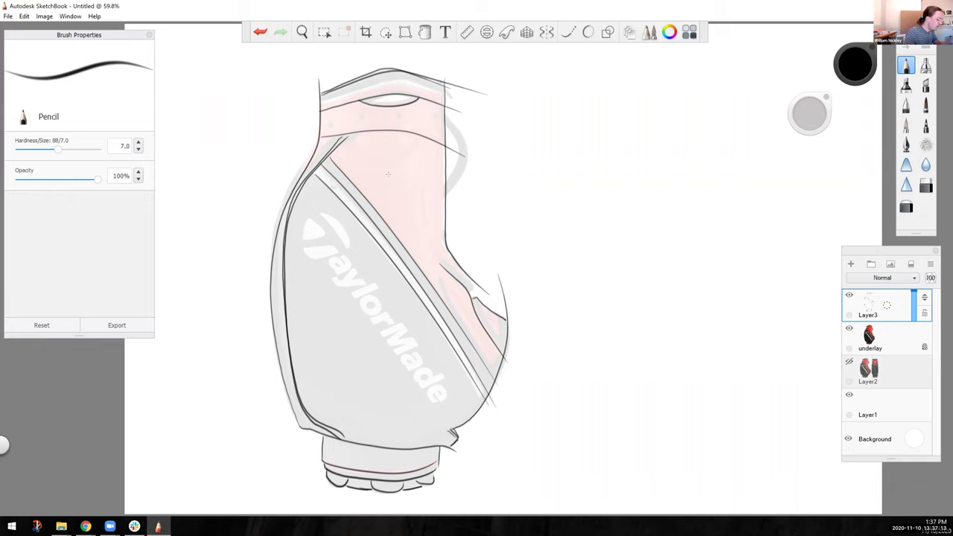
Raise the underlay layer's opacity slightly and draw a dashed stitching line on Layer3 along the diagonal stripe's upper edge.
click(893, 332)
drag(913, 351, 914, 349)
click(889, 306)
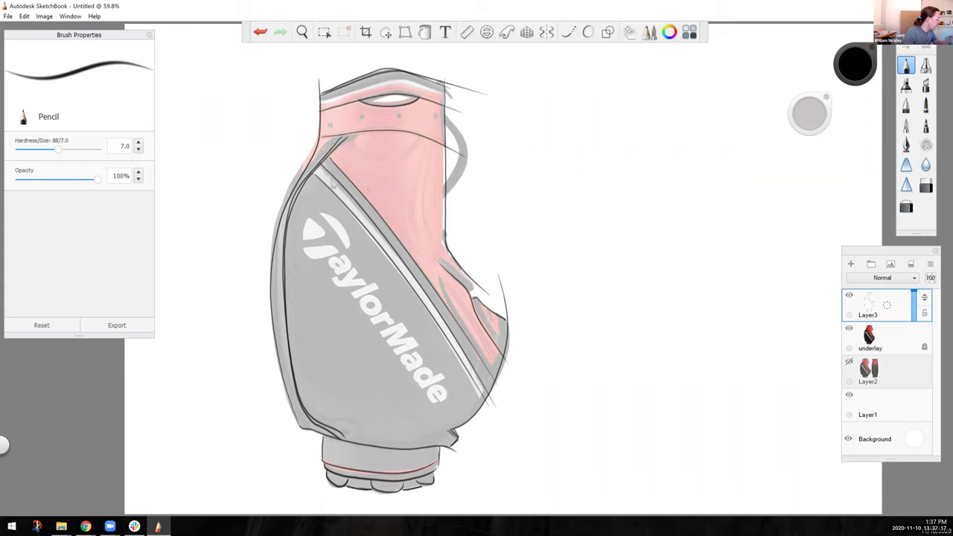
drag(336, 155, 424, 258)
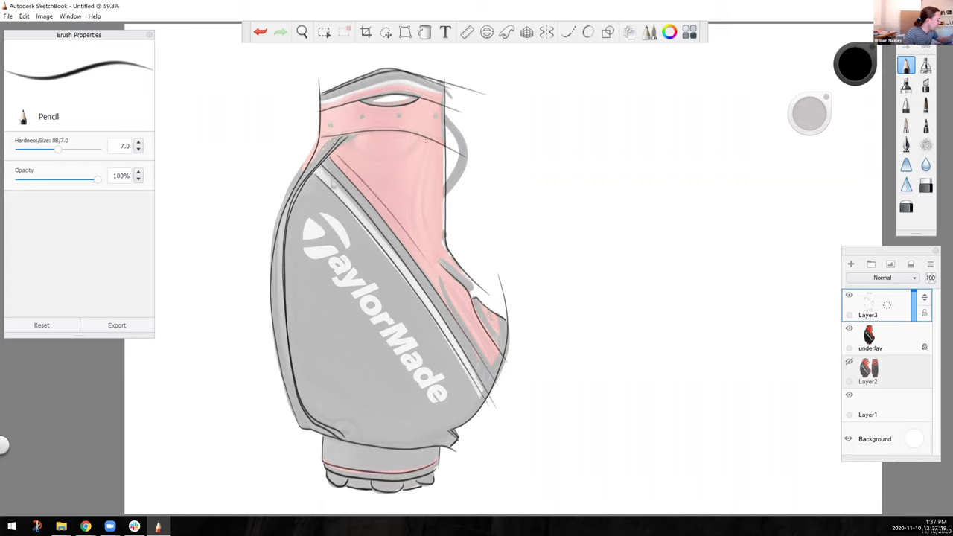
Draw the long seam lines down the red upper panel and a double curved seam below the collar, redoing misplaced strokes.
drag(425, 141, 415, 252)
mouse_move(433, 148)
mouse_down()
mouse_move(427, 200)
mouse_move(443, 259)
mouse_move(448, 246)
mouse_up()
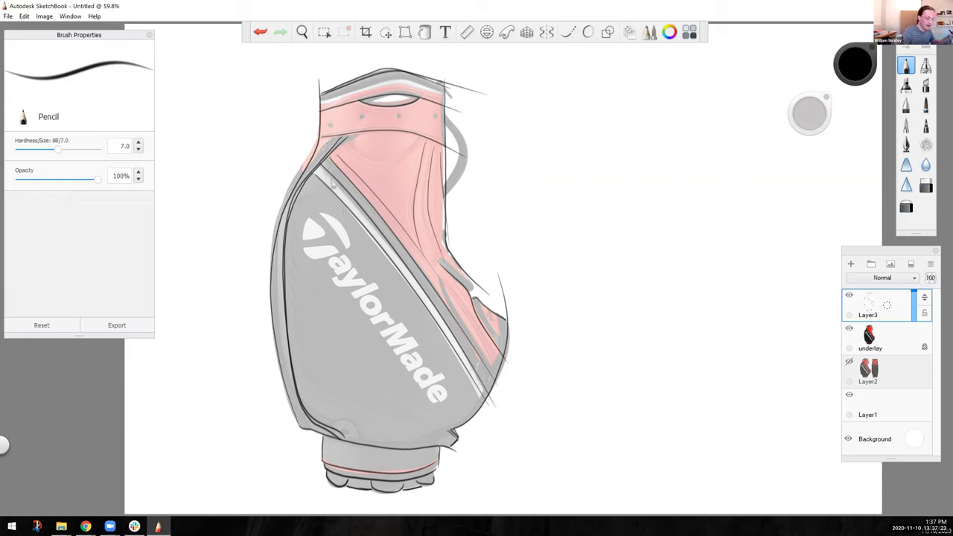
drag(348, 143, 417, 143)
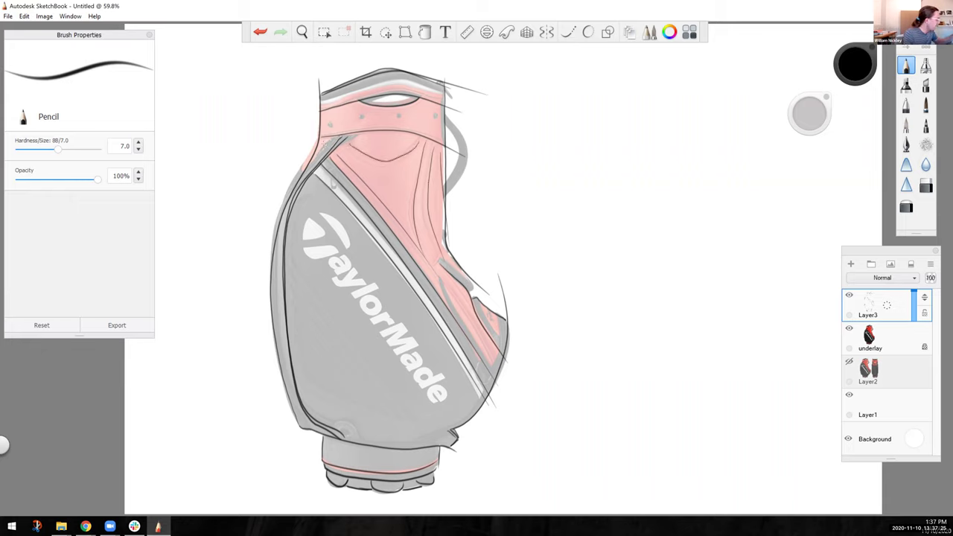
key(ctrl+z)
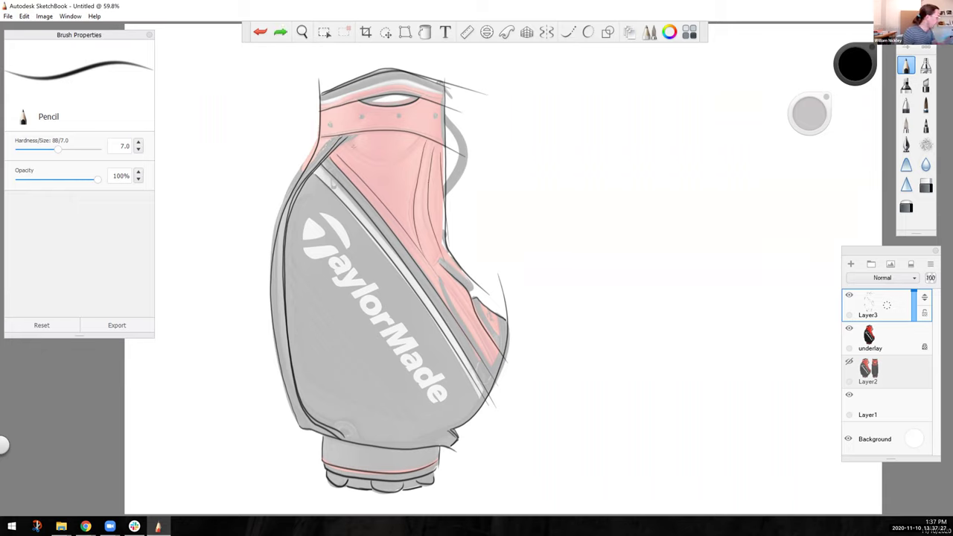
drag(344, 146, 417, 140)
mouse_move(344, 146)
mouse_down()
mouse_move(387, 162)
mouse_move(428, 138)
mouse_up()
key(ctrl+z)
mouse_move(339, 143)
mouse_down()
mouse_move(389, 161)
mouse_move(418, 147)
mouse_up()
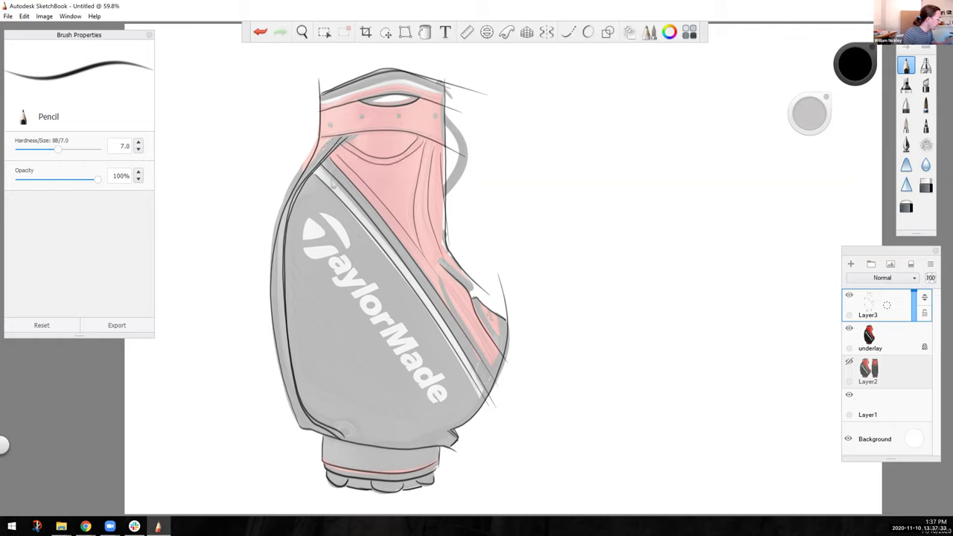
Outline the two small pockets with zipper hatching on the bag's front side and add the double border along the lower front edge.
mouse_move(444, 248)
mouse_down()
mouse_move(430, 273)
mouse_move(476, 287)
mouse_move(452, 274)
mouse_move(497, 336)
mouse_up()
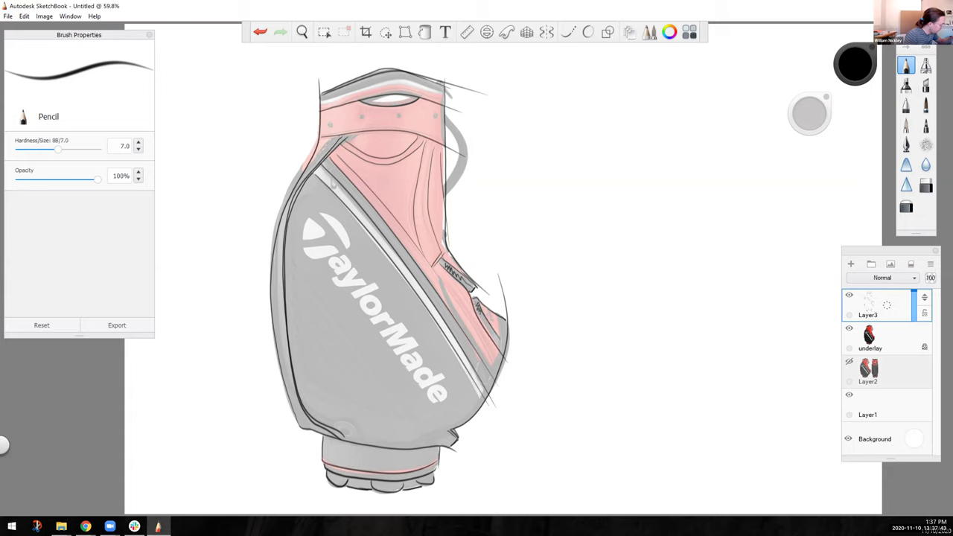
mouse_move(499, 312)
mouse_down()
mouse_move(484, 394)
mouse_move(448, 429)
mouse_up()
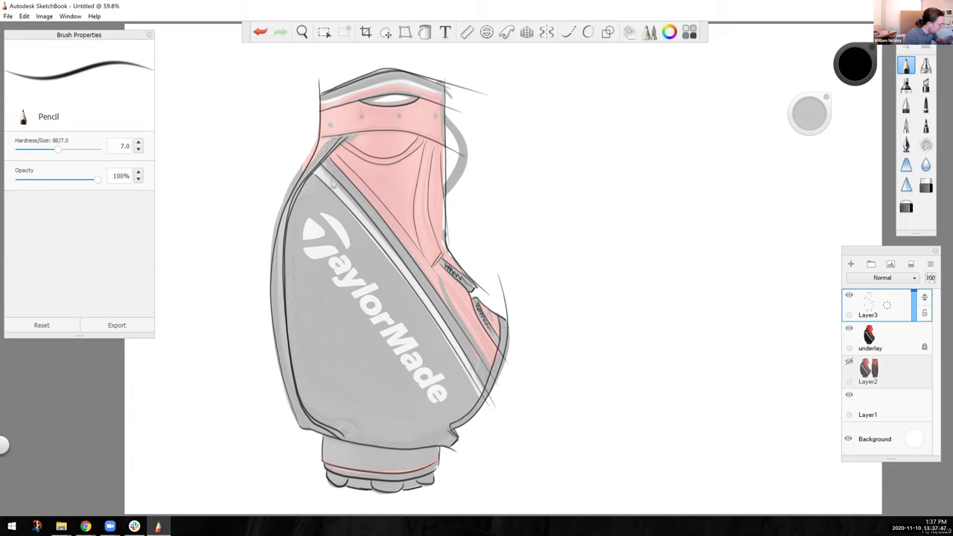
mouse_move(502, 319)
mouse_down()
mouse_move(485, 394)
mouse_move(457, 424)
mouse_up()
mouse_move(443, 280)
mouse_down()
mouse_move(487, 353)
mouse_move(472, 308)
mouse_up()
mouse_move(486, 354)
mouse_down()
mouse_move(442, 282)
mouse_move(488, 363)
mouse_up()
drag(445, 286, 488, 364)
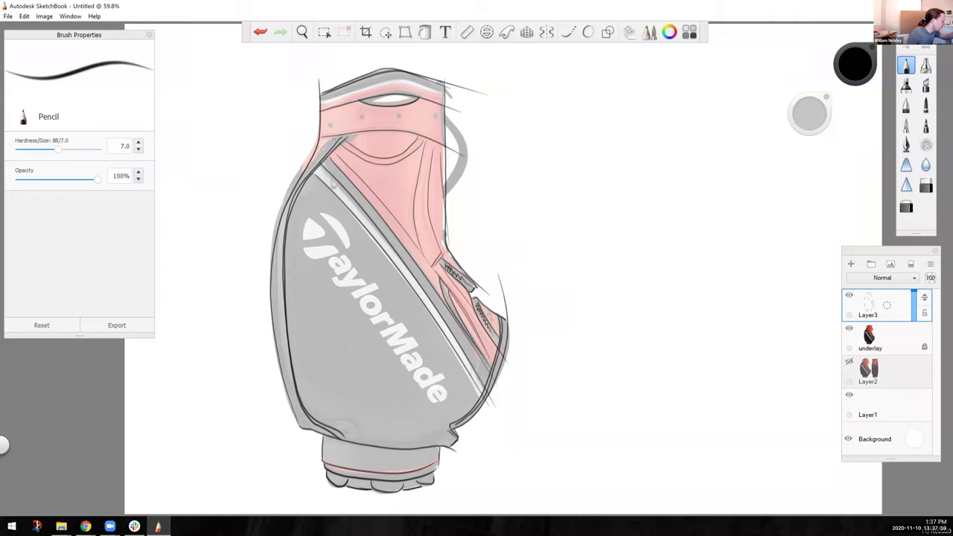
Add the zipper pulls, four collar rivets and curved carry handle, redrawing the handle's outline to follow the underlay.
mouse_move(331, 144)
mouse_down()
mouse_move(320, 149)
mouse_move(331, 146)
mouse_move(322, 150)
mouse_move(335, 187)
mouse_move(332, 168)
mouse_up()
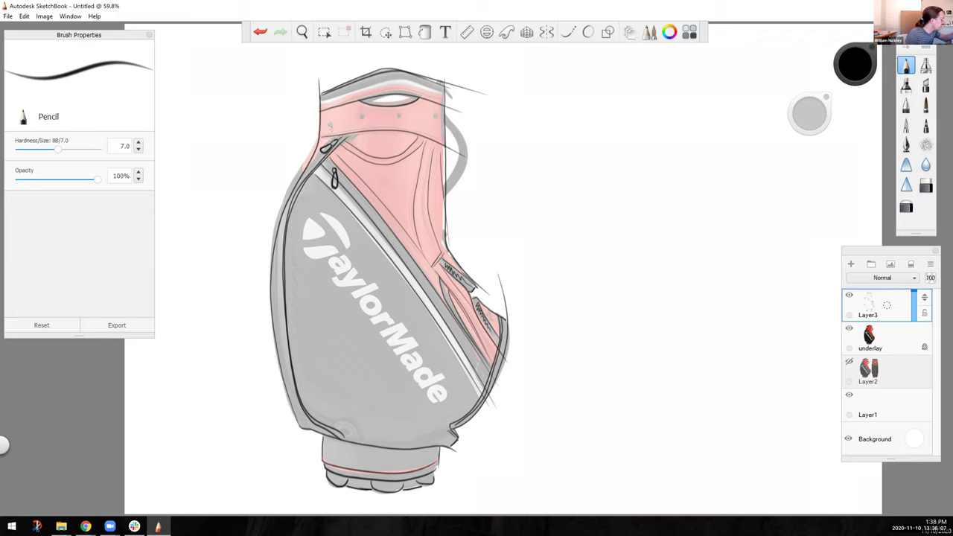
mouse_move(329, 124)
mouse_down()
mouse_move(434, 112)
mouse_move(446, 145)
mouse_move(455, 139)
mouse_move(445, 190)
mouse_up()
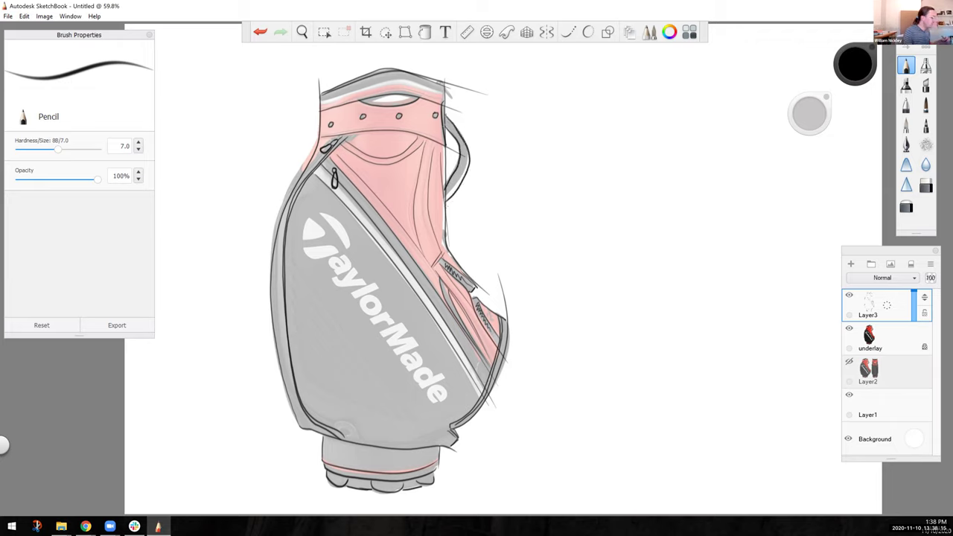
key(ctrl+z)
key(ctrl+z)
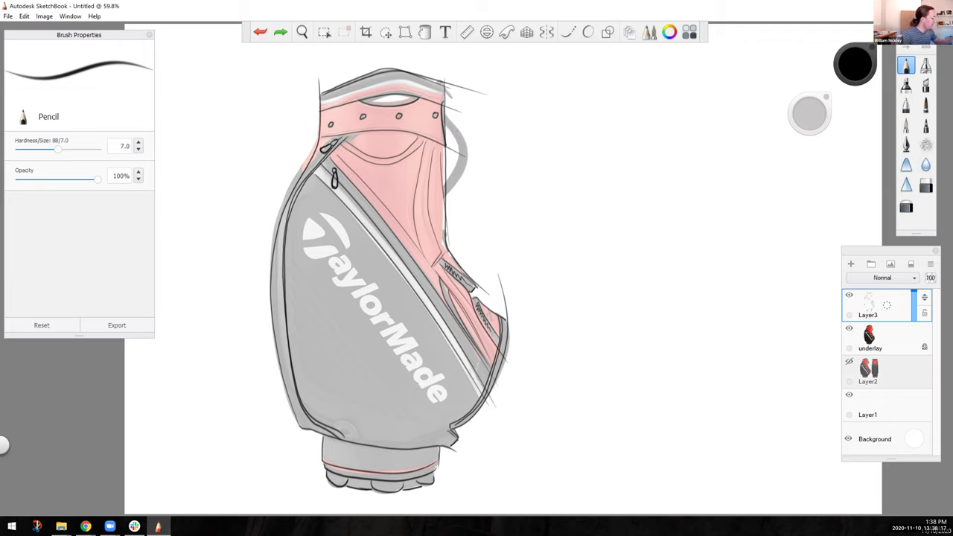
mouse_move(444, 124)
mouse_down()
mouse_move(454, 170)
mouse_move(445, 189)
mouse_up()
key(ctrl+z)
mouse_move(444, 110)
mouse_down()
mouse_move(462, 142)
mouse_move(446, 197)
mouse_up()
mouse_move(444, 121)
mouse_down()
mouse_move(457, 158)
mouse_move(446, 184)
mouse_up()
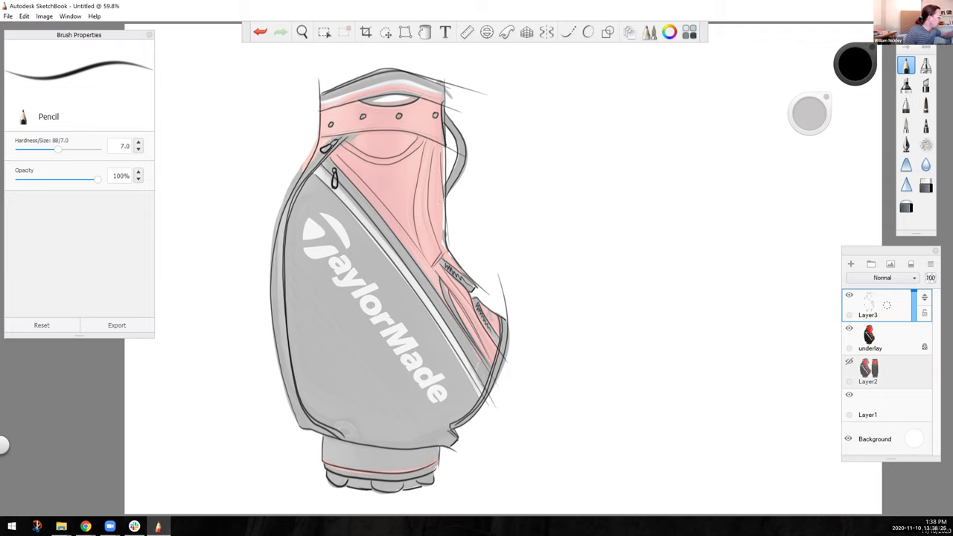
Trace the rim bands and small clip at the bag's top, plus the round fitting and tab detail along the body's lower edge.
mouse_move(324, 101)
mouse_down()
mouse_move(381, 82)
mouse_move(438, 92)
mouse_up()
mouse_move(325, 103)
mouse_down()
mouse_move(399, 83)
mouse_move(451, 96)
mouse_move(444, 87)
mouse_up()
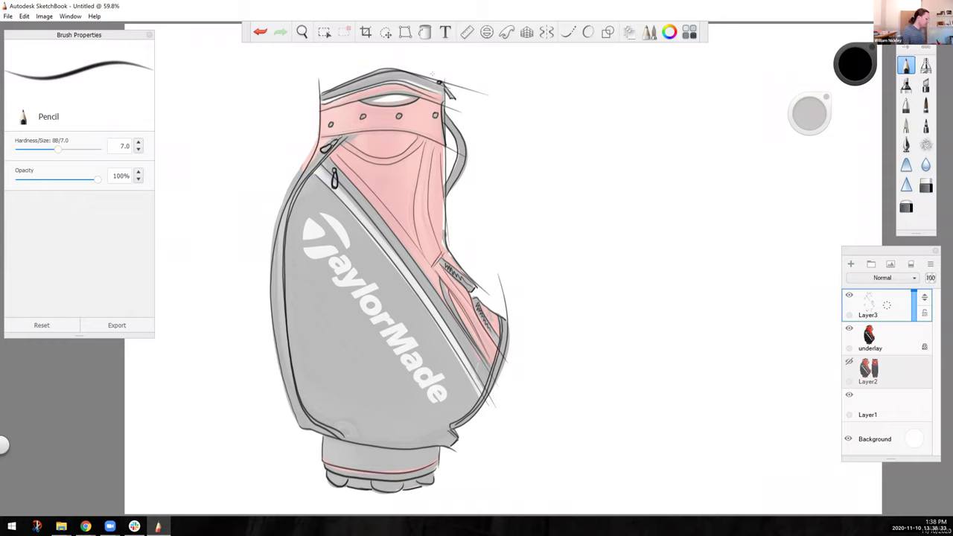
mouse_move(341, 427)
mouse_down()
mouse_move(357, 431)
mouse_move(347, 420)
mouse_move(358, 439)
mouse_move(445, 432)
mouse_up()
drag(360, 440, 435, 444)
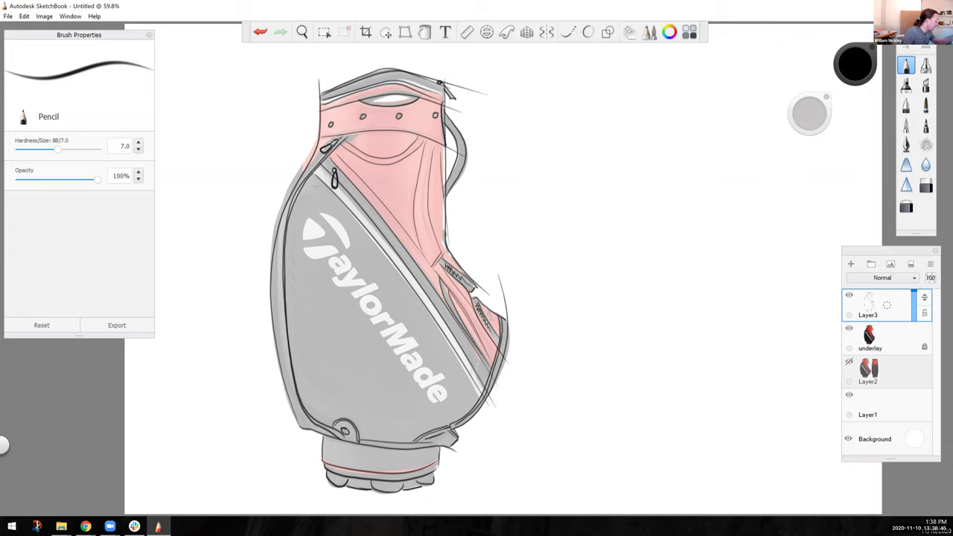
Draw the rounded inset border inside the large side panel and fill its lower part with parallel diagonal rib lines.
mouse_move(324, 201)
mouse_down()
mouse_move(311, 202)
mouse_move(295, 246)
mouse_move(302, 350)
mouse_move(370, 410)
mouse_move(463, 402)
mouse_move(473, 389)
mouse_up()
drag(303, 347, 359, 409)
drag(302, 317, 380, 408)
drag(301, 286, 399, 411)
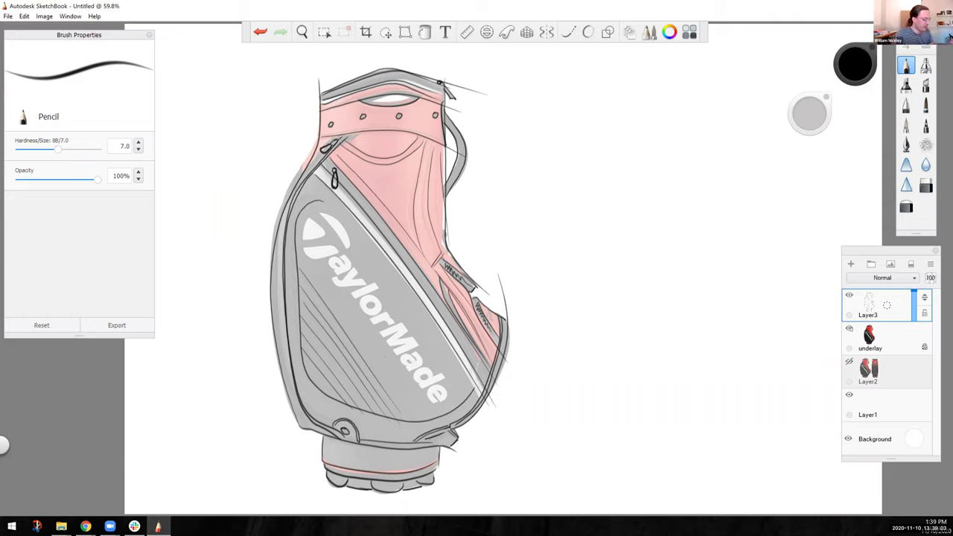
Check the line drawing without the underlay, then duplicate the underlay layer, leaving the original hidden and the copy visible.
click(849, 329)
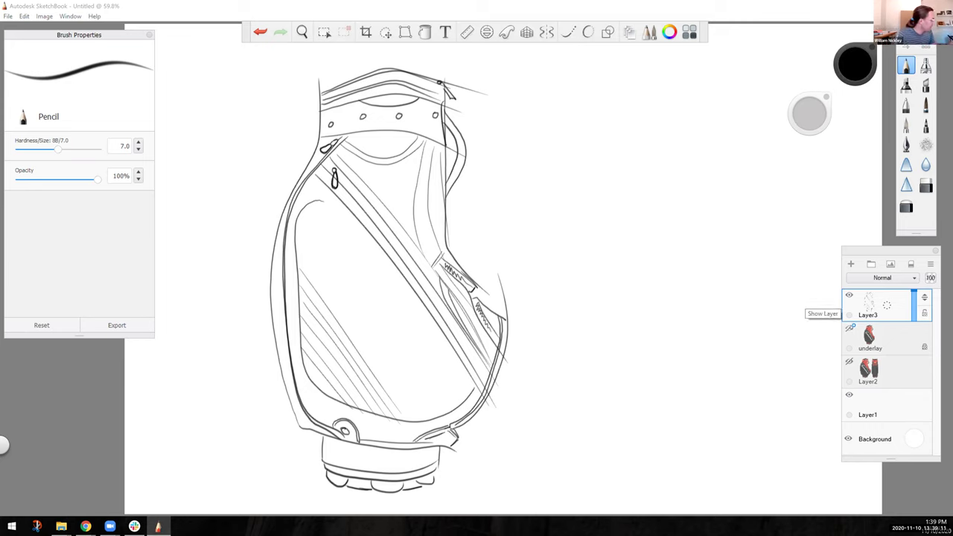
click(849, 329)
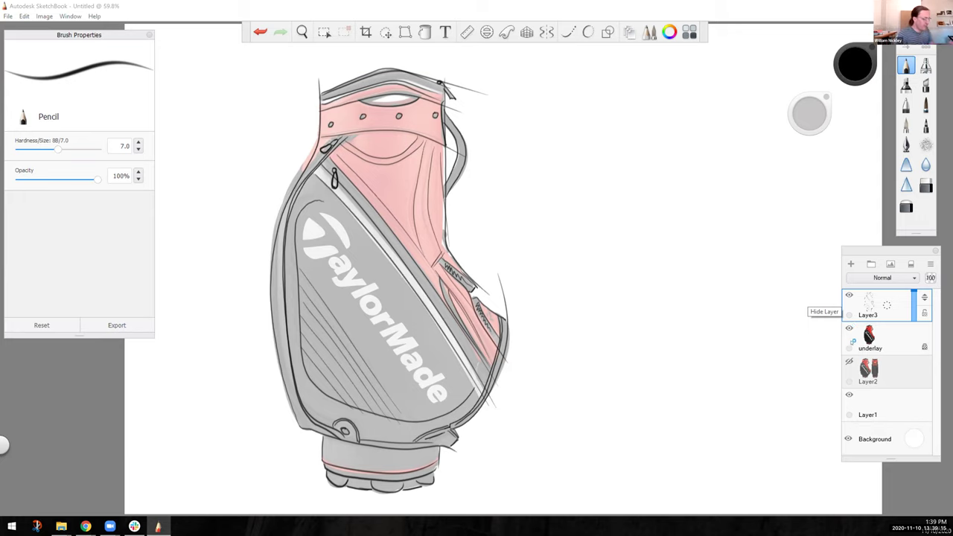
click(886, 337)
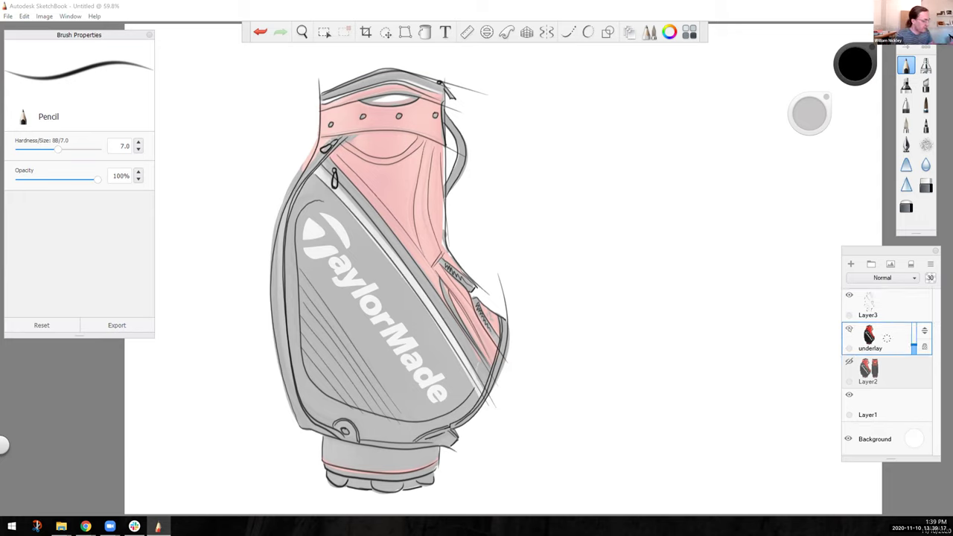
click(849, 329)
drag(875, 338, 833, 290)
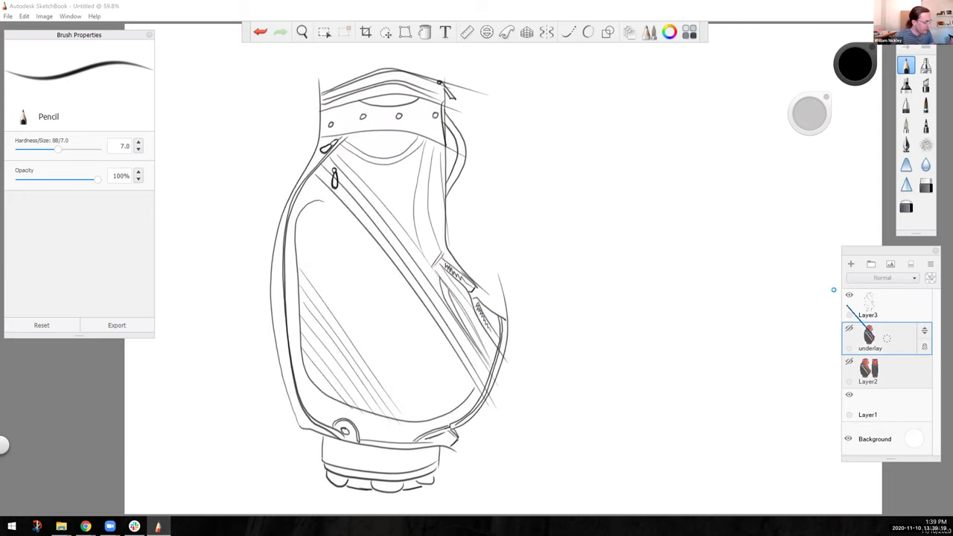
click(848, 329)
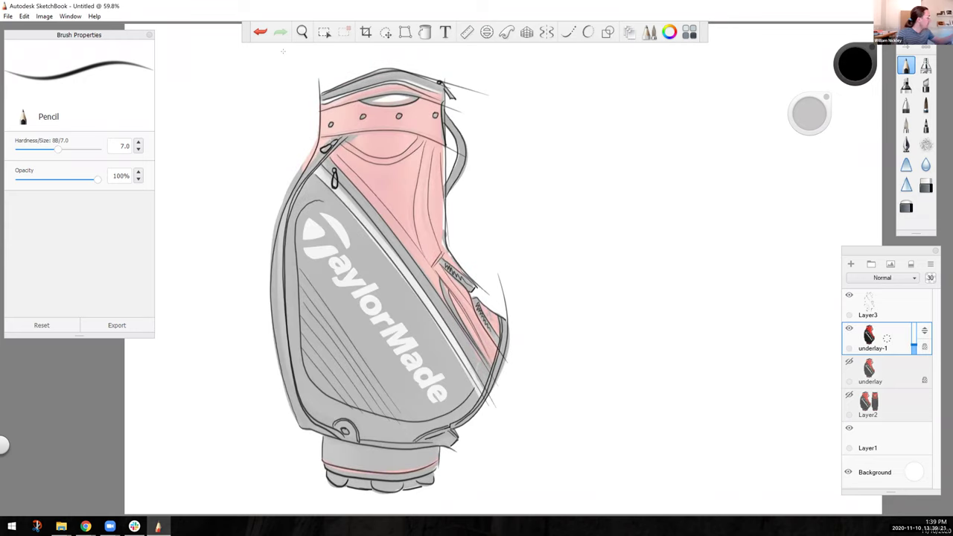
Move the underlay copy to the empty canvas beside the line drawing and raise its layer opacity to full.
click(385, 32)
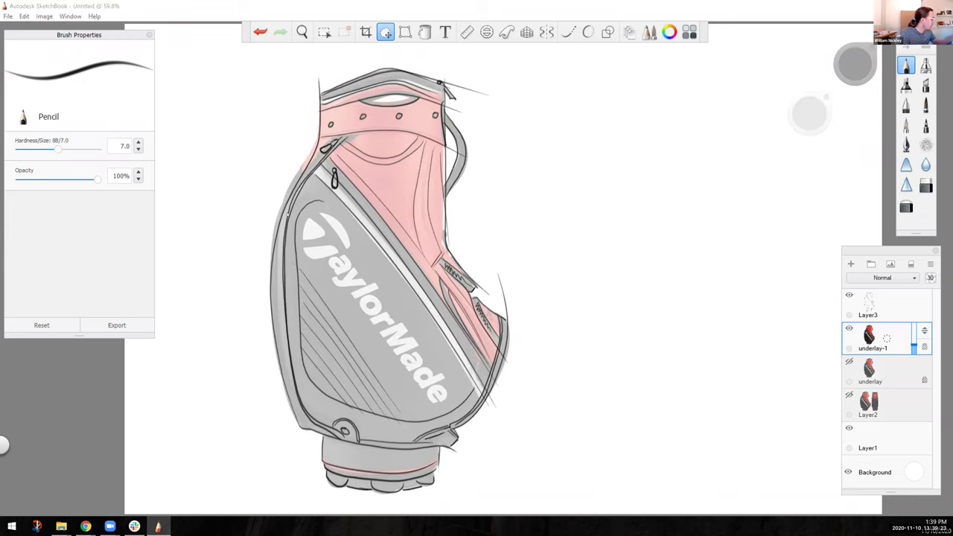
drag(283, 248, 557, 249)
click(580, 227)
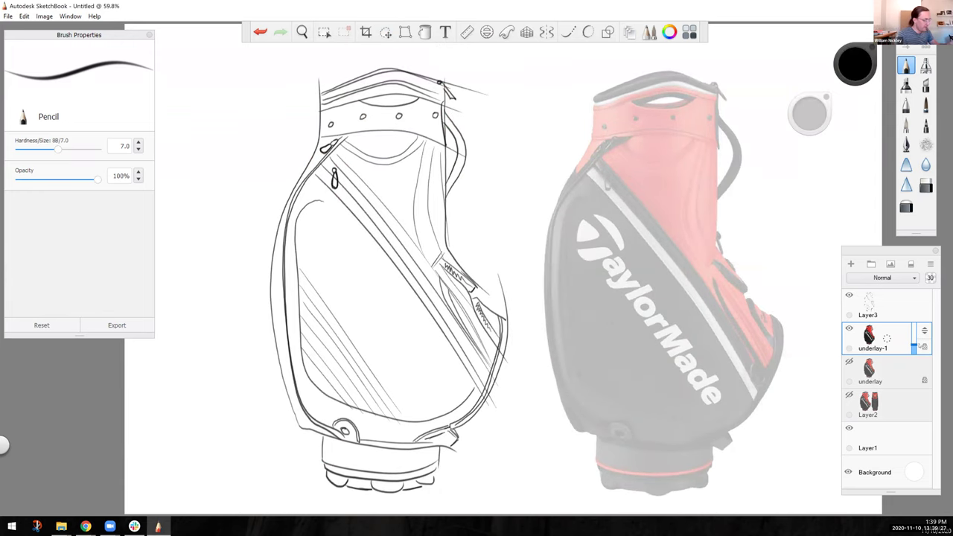
drag(914, 346, 911, 306)
Add a new layer between Layer3 and underlay-1, and choose the Dream Brush with its basic settings.
click(874, 304)
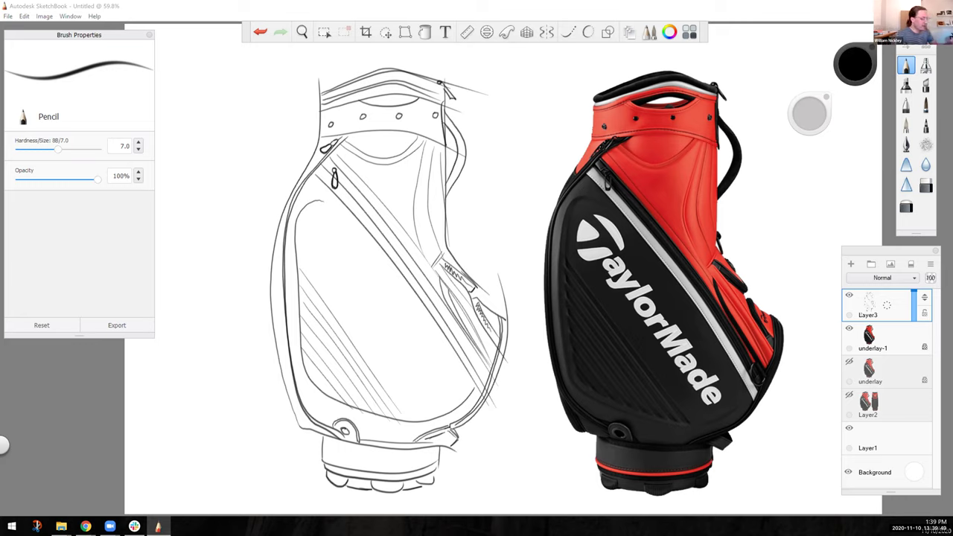
click(875, 339)
click(850, 264)
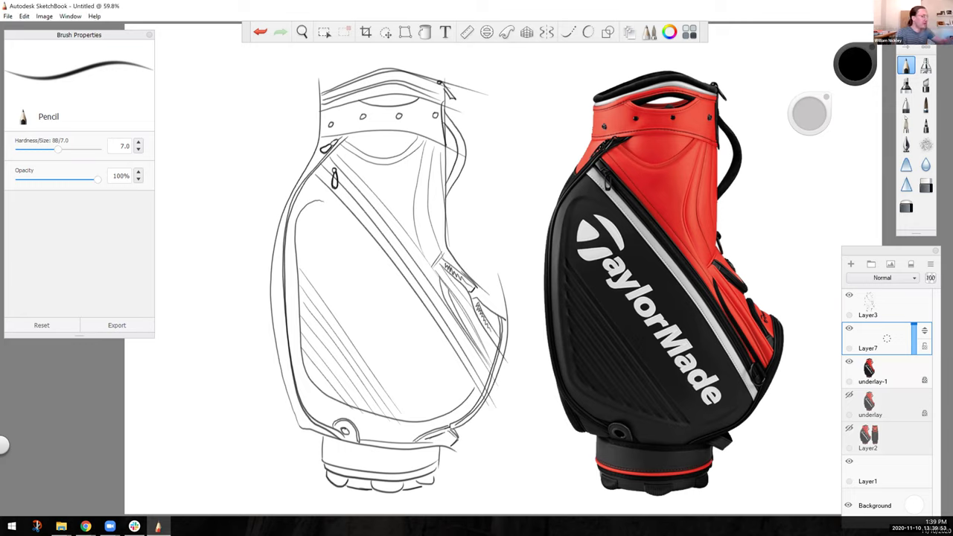
click(925, 105)
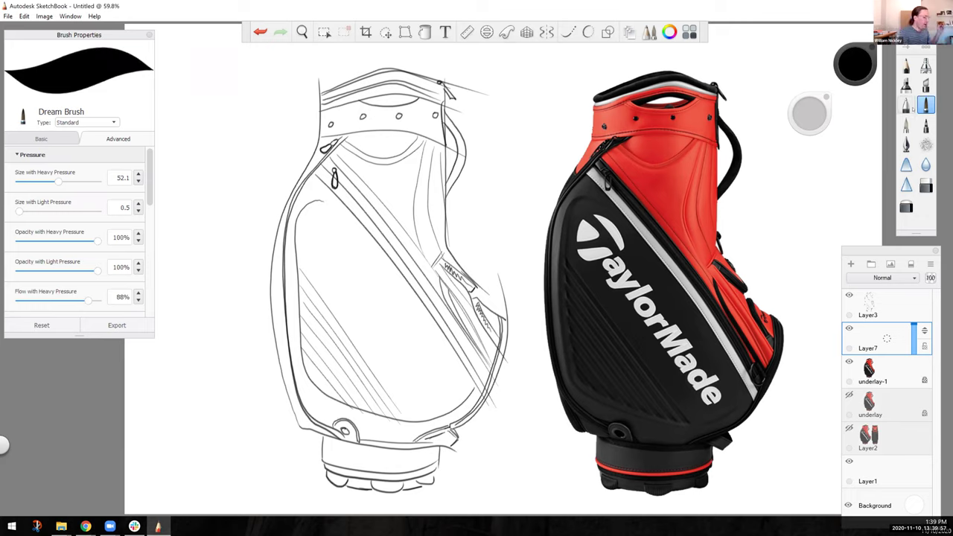
click(906, 66)
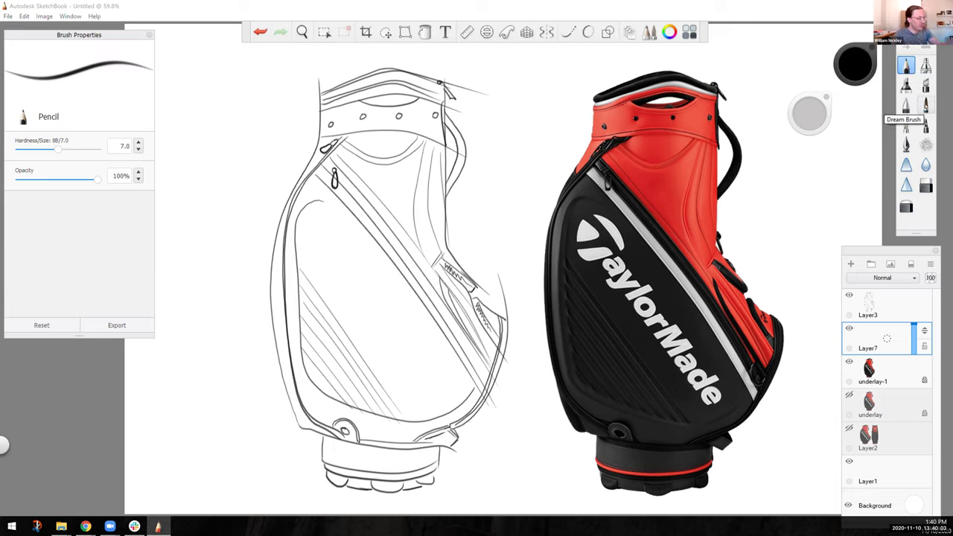
click(925, 106)
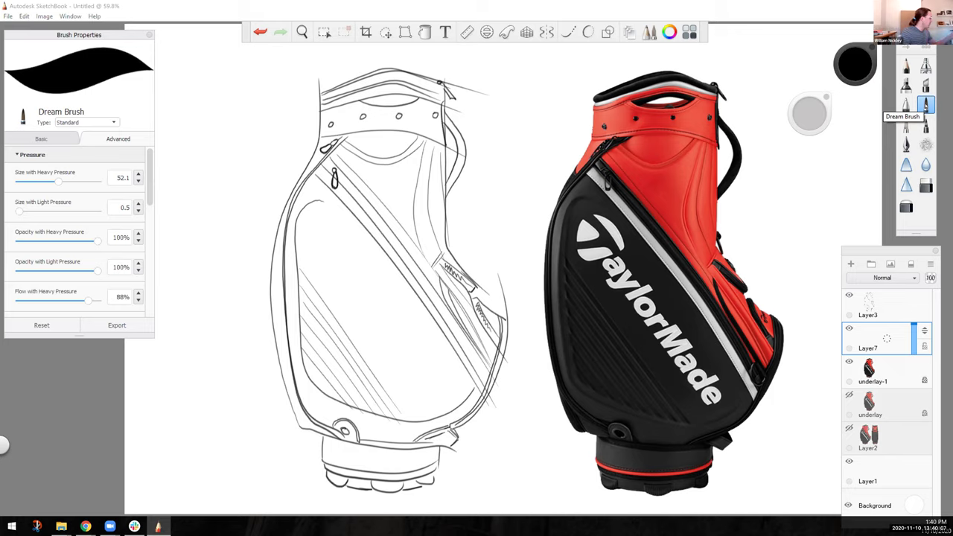
click(43, 138)
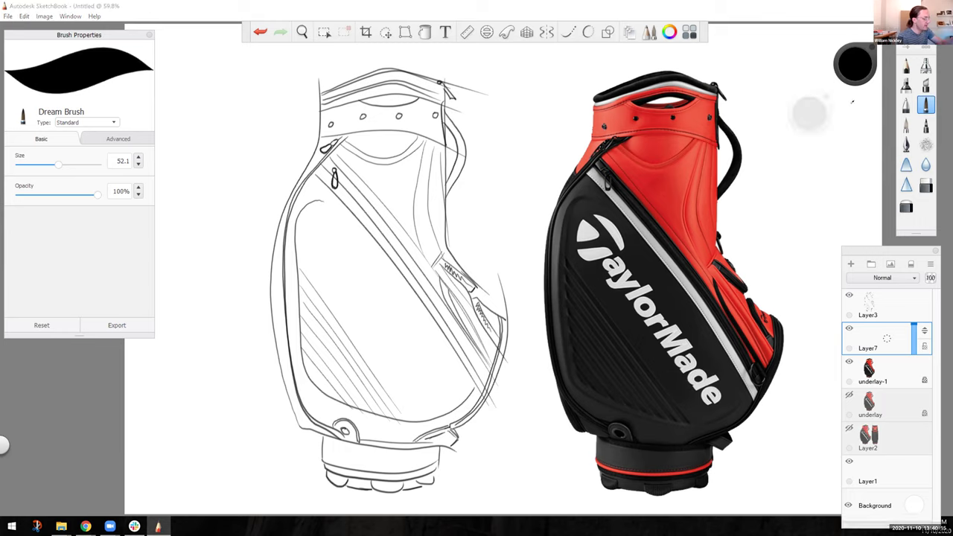
Set the Dream Brush to the bag's orange-red, enlarge it to 99.0, and fill the collar and upper panel on Layer7.
mouse_move(856, 76)
mouse_down()
mouse_move(853, 105)
mouse_move(855, 64)
mouse_up()
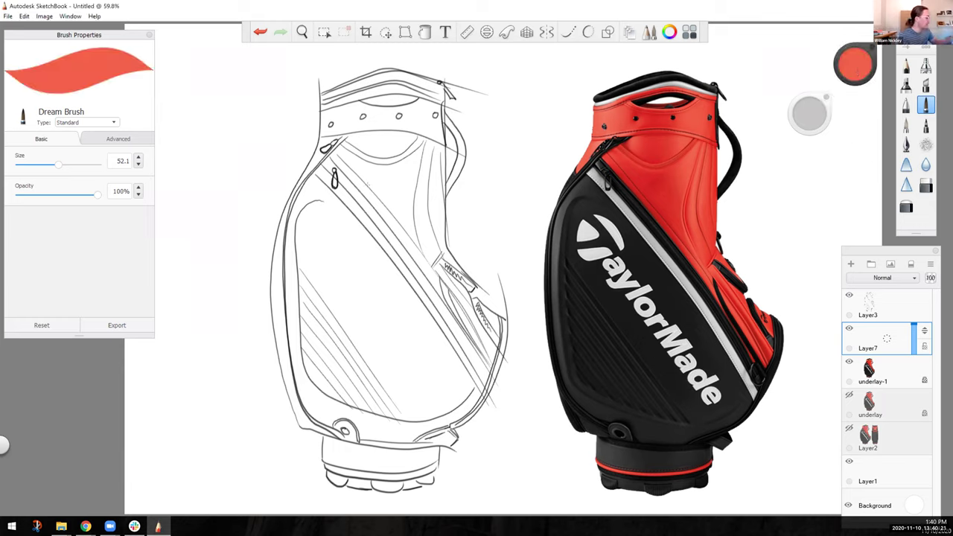
drag(802, 120, 808, 118)
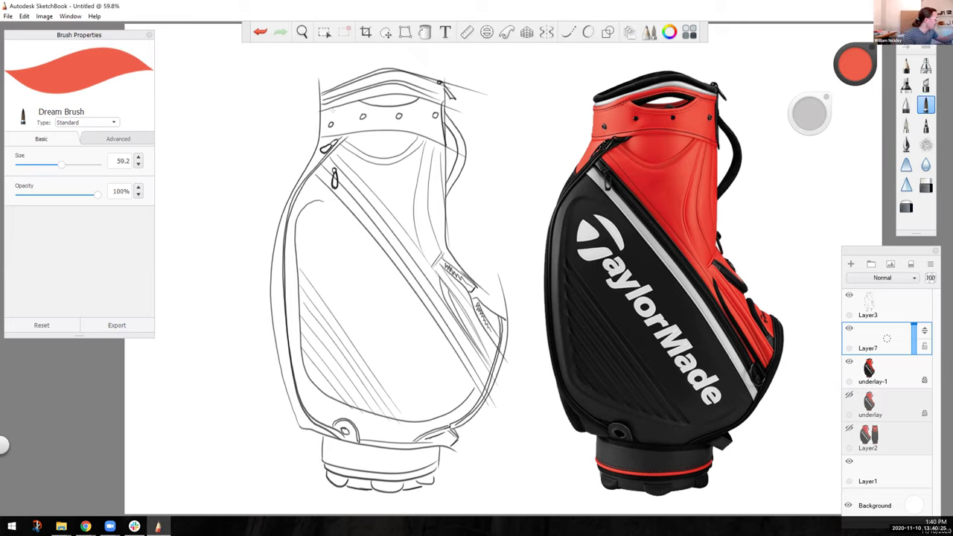
mouse_move(332, 145)
mouse_down()
mouse_move(334, 102)
mouse_move(326, 149)
mouse_up()
drag(798, 122, 810, 120)
mouse_move(432, 109)
mouse_down()
mouse_move(438, 272)
mouse_move(414, 128)
mouse_move(351, 170)
mouse_move(344, 124)
mouse_move(394, 145)
mouse_move(417, 97)
mouse_move(343, 85)
mouse_up()
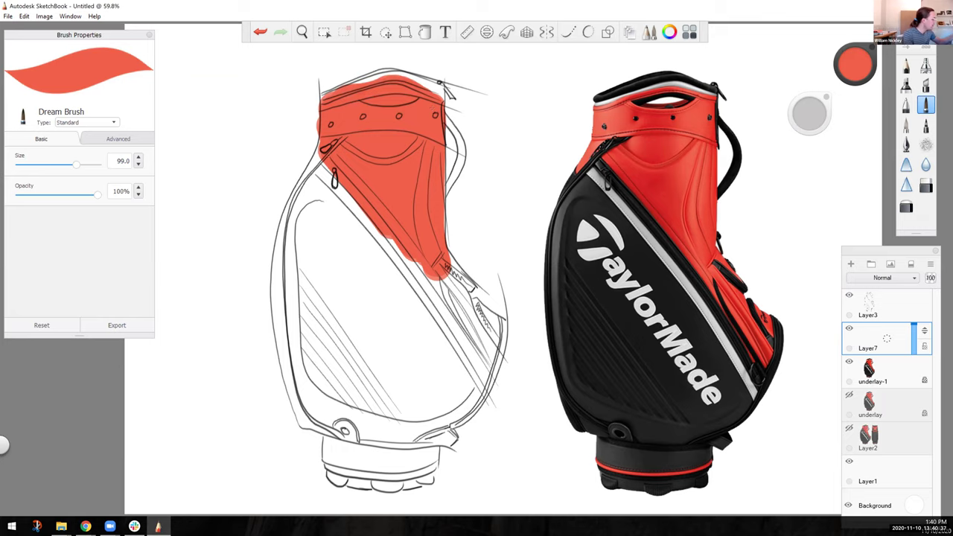
mouse_move(325, 164)
mouse_down()
mouse_move(290, 219)
mouse_move(284, 275)
mouse_move(432, 108)
mouse_move(305, 243)
mouse_move(308, 337)
mouse_move(278, 307)
mouse_move(277, 271)
mouse_move(305, 415)
mouse_up()
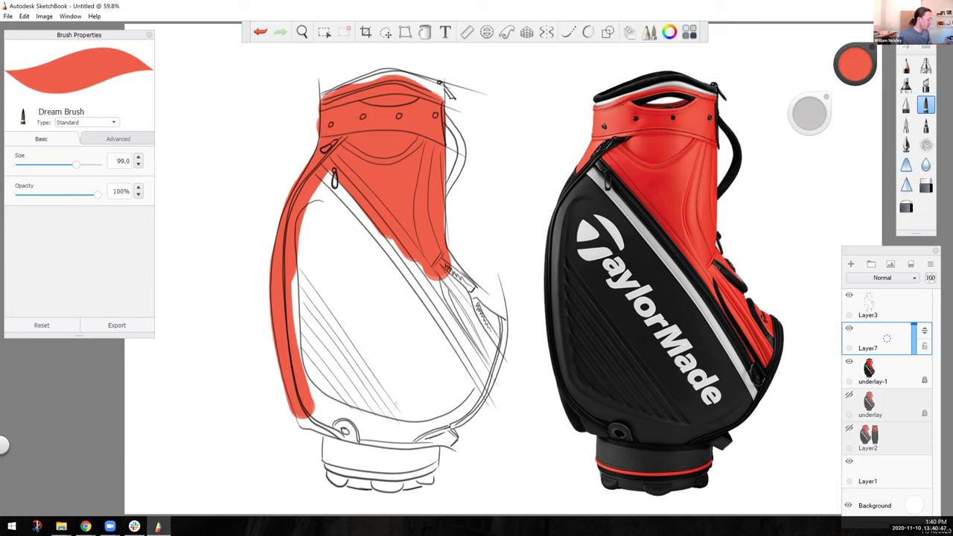
key(ctrl+z)
key(ctrl+z)
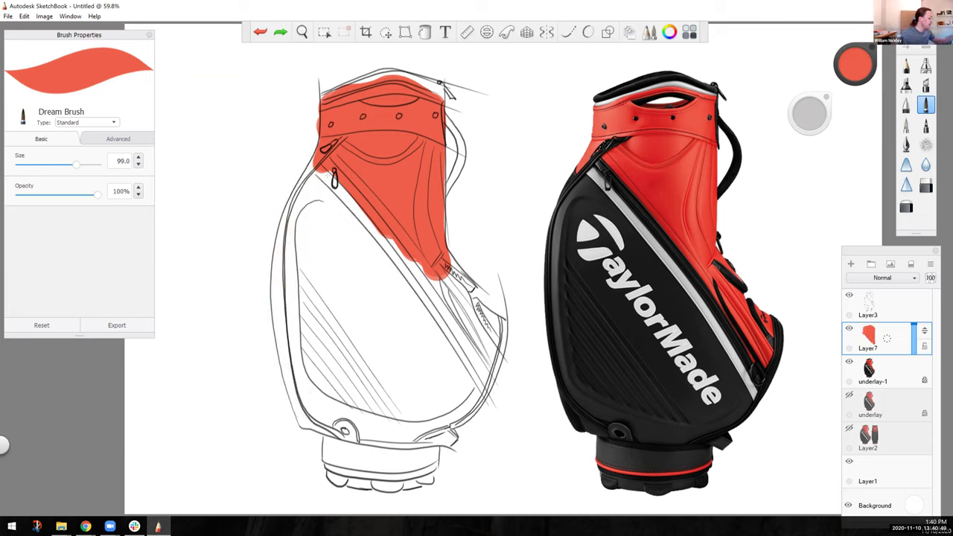
Extend the red fill over the rear shoulder, front pocket area and diagonal strip, and paint the red trim band on the base.
mouse_move(314, 150)
mouse_down()
mouse_move(304, 185)
mouse_move(308, 146)
mouse_up()
mouse_move(436, 257)
mouse_down()
mouse_move(472, 291)
mouse_move(462, 313)
mouse_up()
drag(432, 277, 489, 354)
mouse_move(473, 301)
mouse_down()
mouse_move(507, 344)
mouse_move(486, 372)
mouse_move(396, 244)
mouse_move(463, 353)
mouse_up()
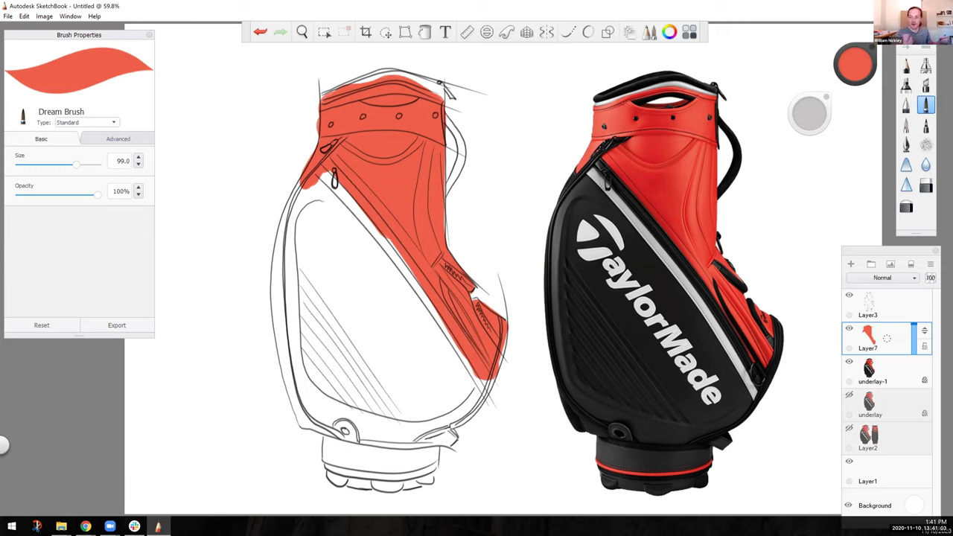
mouse_move(337, 457)
mouse_down()
mouse_move(340, 471)
mouse_move(326, 466)
mouse_move(373, 475)
mouse_move(408, 474)
mouse_move(435, 457)
mouse_up()
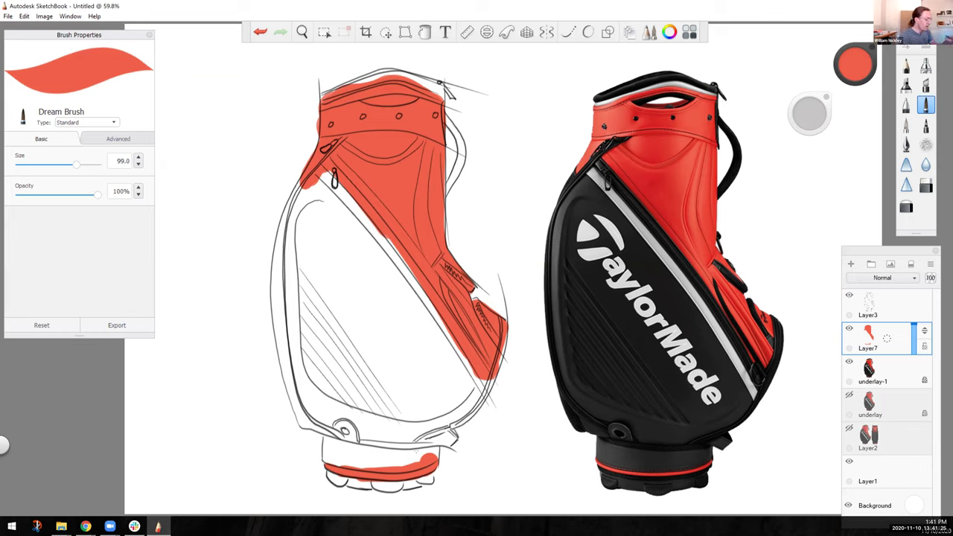
Sample the near-black from the bag photo as the brush colour and add a new layer above Layer7.
click(855, 71)
click(853, 101)
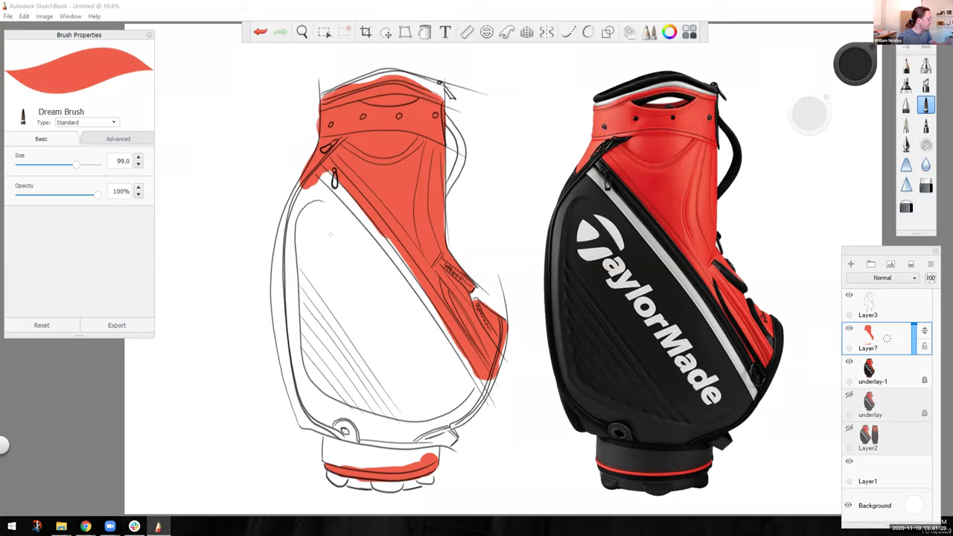
key(ctrl+shift+n)
Fill the large side panel, the base and its feet with near-black on Layer8, keeping the red trim band uncovered.
mouse_move(344, 214)
mouse_down()
mouse_move(327, 190)
mouse_move(338, 170)
mouse_move(321, 159)
mouse_move(376, 227)
mouse_up()
drag(347, 178, 410, 277)
drag(387, 226, 429, 304)
mouse_move(416, 267)
mouse_down()
mouse_move(485, 396)
mouse_move(469, 402)
mouse_move(364, 249)
mouse_move(398, 339)
mouse_up()
mouse_move(369, 309)
mouse_down()
mouse_move(316, 223)
mouse_move(299, 224)
mouse_move(308, 179)
mouse_move(320, 181)
mouse_move(307, 178)
mouse_move(290, 227)
mouse_move(301, 193)
mouse_move(284, 222)
mouse_move(283, 296)
mouse_move(305, 415)
mouse_move(299, 270)
mouse_move(343, 372)
mouse_move(437, 418)
mouse_move(305, 331)
mouse_move(319, 387)
mouse_move(350, 439)
mouse_move(405, 451)
mouse_move(433, 434)
mouse_move(436, 415)
mouse_move(476, 392)
mouse_move(458, 422)
mouse_move(474, 407)
mouse_move(432, 409)
mouse_move(456, 435)
mouse_move(449, 442)
mouse_move(432, 442)
mouse_move(401, 407)
mouse_up()
mouse_move(431, 438)
mouse_down()
mouse_move(433, 449)
mouse_move(432, 438)
mouse_move(395, 464)
mouse_move(351, 456)
mouse_move(390, 464)
mouse_move(358, 474)
mouse_move(386, 454)
mouse_move(428, 467)
mouse_move(365, 473)
mouse_move(334, 445)
mouse_move(332, 459)
mouse_move(328, 436)
mouse_move(325, 455)
mouse_move(326, 435)
mouse_move(309, 428)
mouse_up()
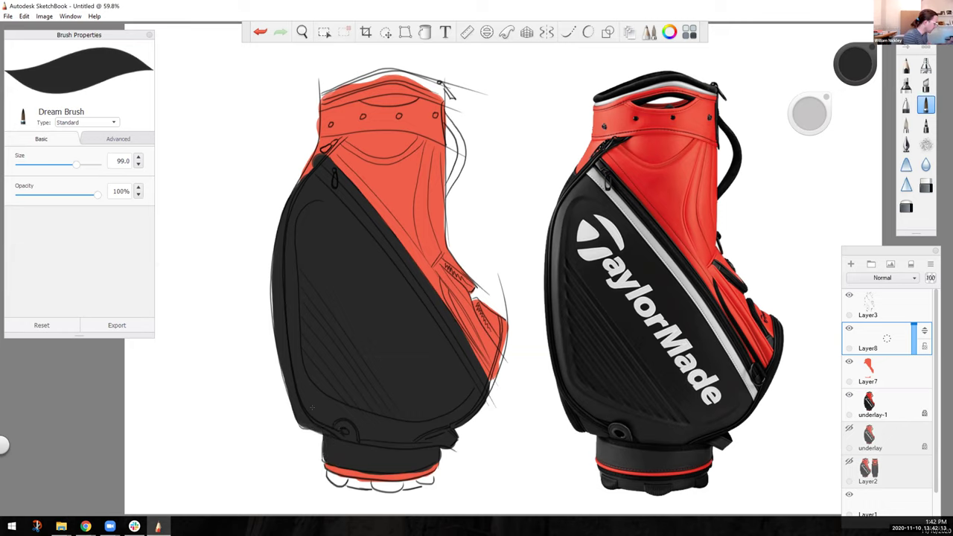
mouse_move(347, 479)
mouse_down()
mouse_move(328, 473)
mouse_move(335, 483)
mouse_move(409, 485)
mouse_move(381, 489)
mouse_move(433, 478)
mouse_up()
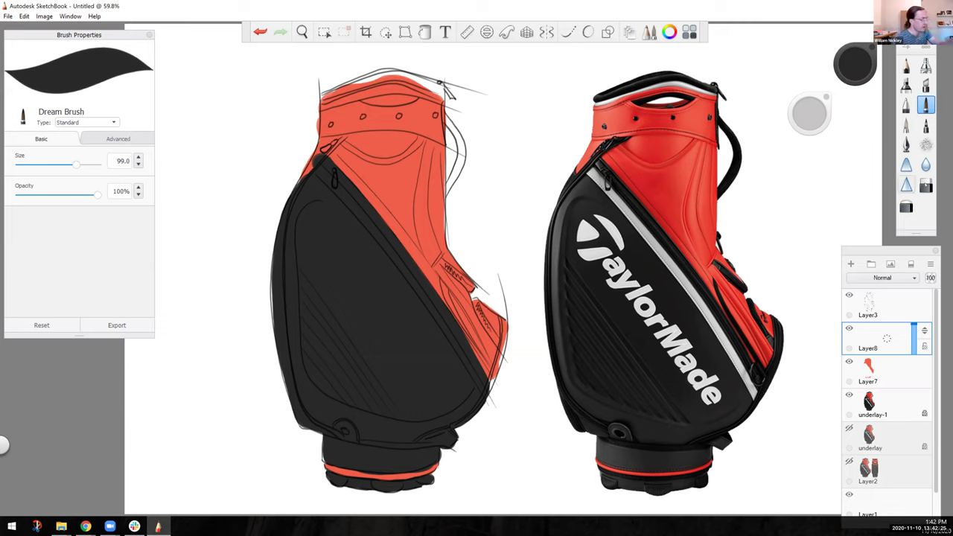
Clean up stray black at the side panel's upper tip and beside the base's red trim with the Hard Eraser.
click(925, 186)
drag(823, 116, 812, 117)
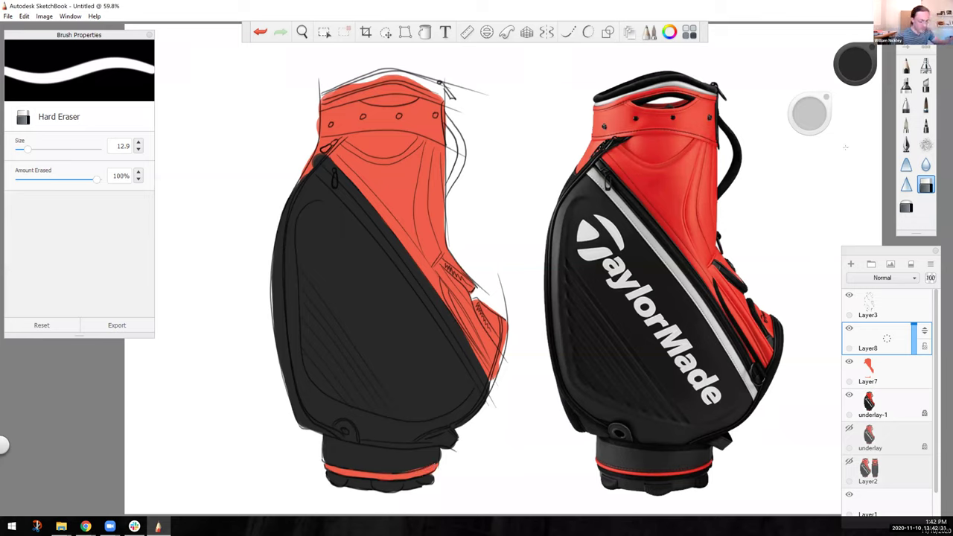
key(ctrl+z)
drag(433, 468, 417, 474)
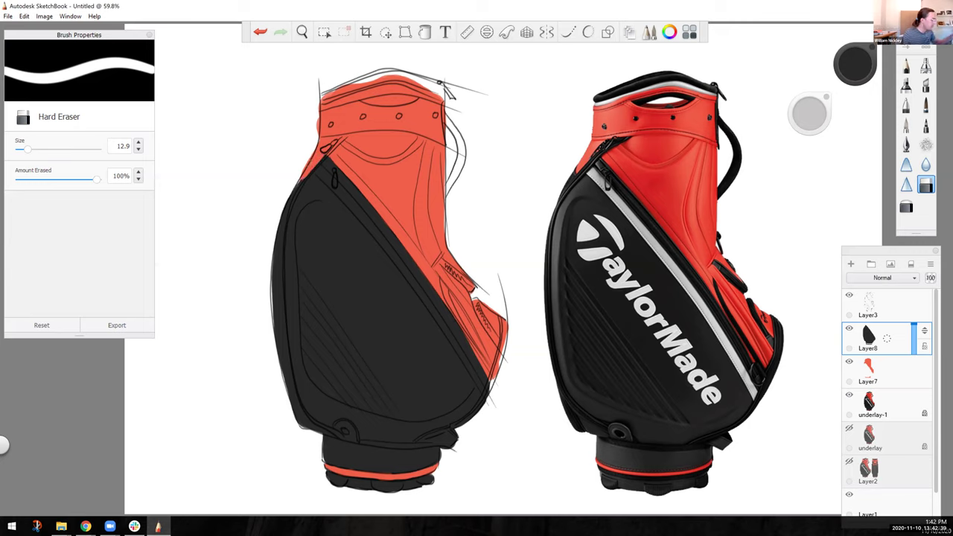
Paint the front pocket openings and zipper slits black with the Dream Brush, redoing the stroke on the lower slit.
click(925, 106)
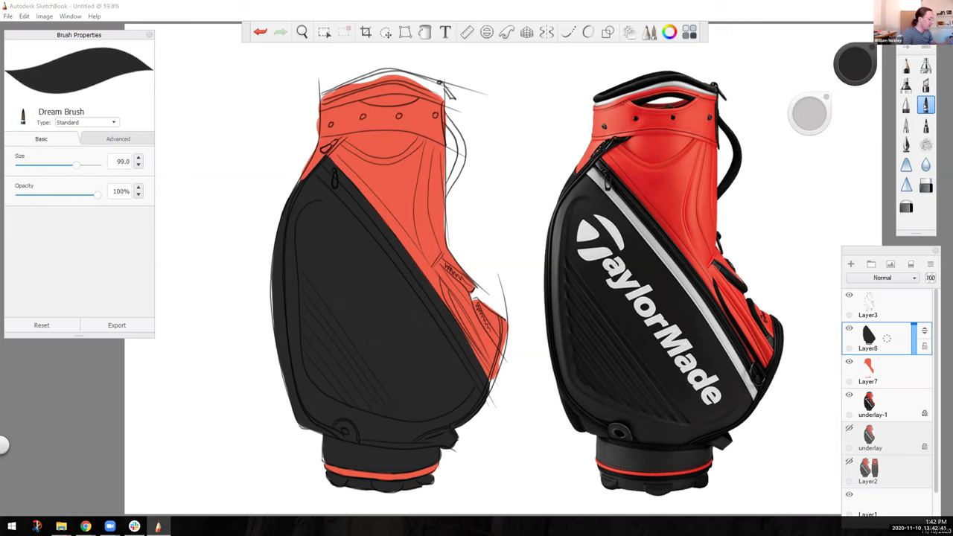
mouse_move(444, 265)
mouse_down()
mouse_move(473, 290)
mouse_move(442, 264)
mouse_move(445, 300)
mouse_move(489, 370)
mouse_up()
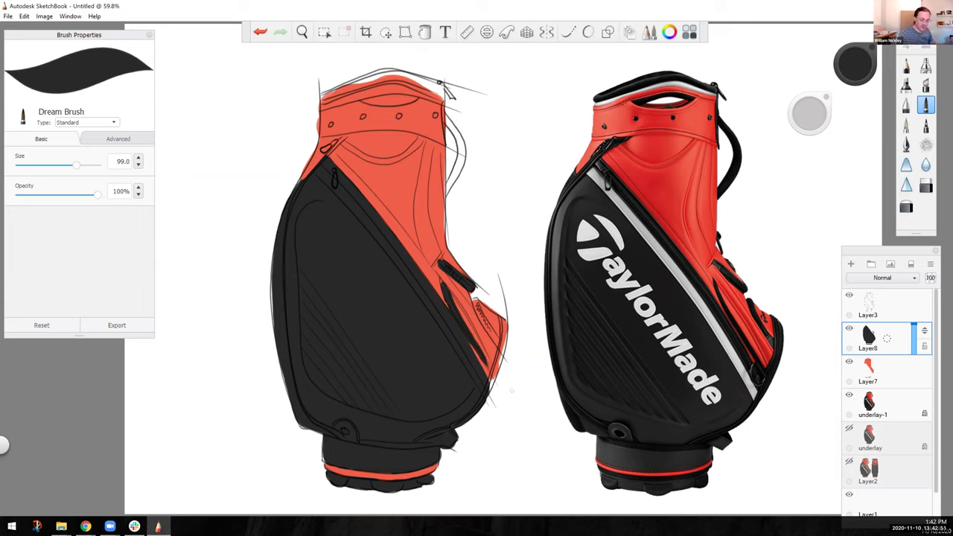
key(ctrl+z)
key(ctrl+z)
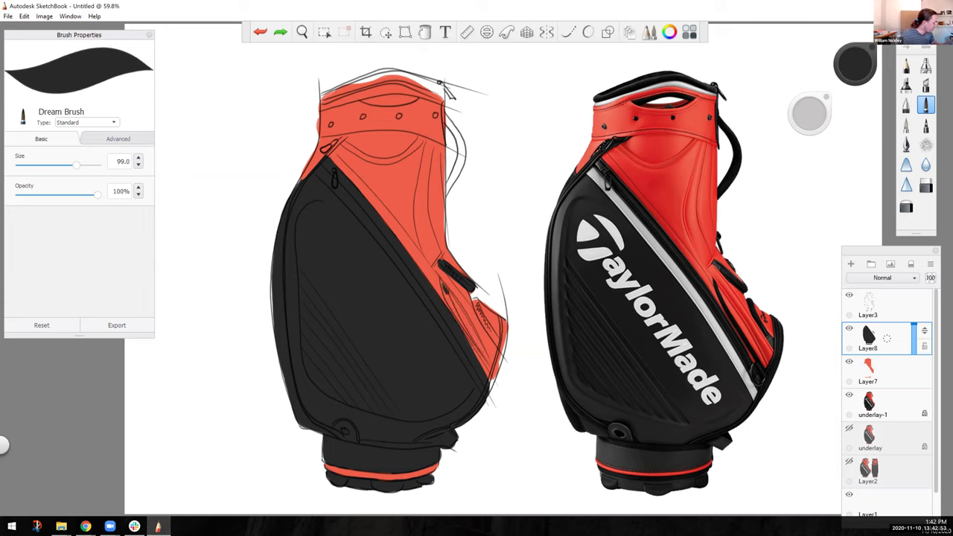
drag(443, 287, 479, 351)
drag(475, 302, 480, 309)
drag(475, 307, 497, 338)
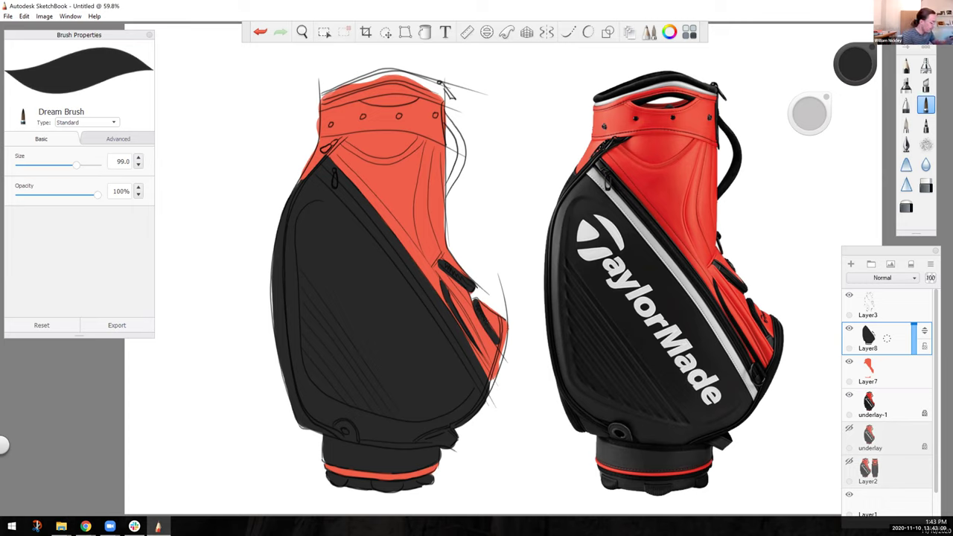
Paint the black border along the outer curve of the front pocket down to the side panel.
drag(504, 326, 489, 393)
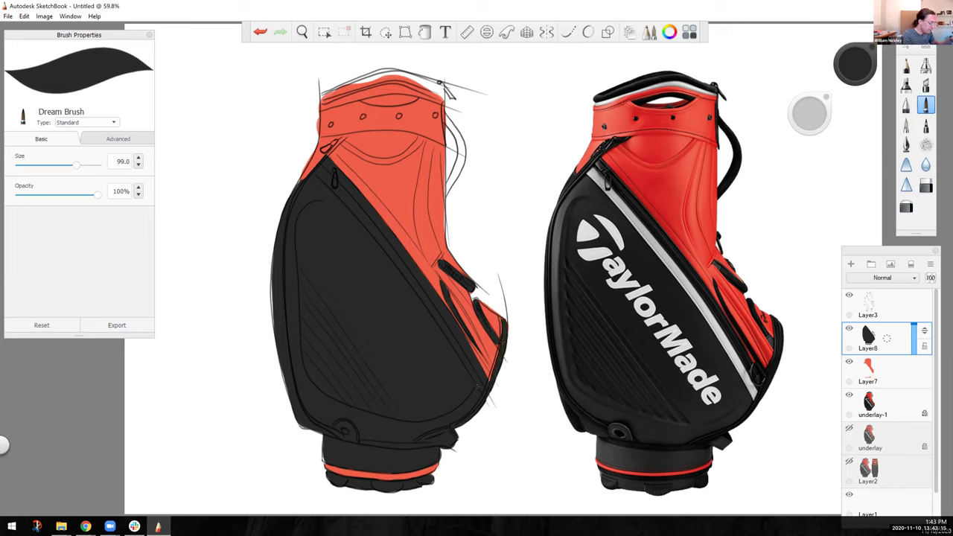
drag(495, 355, 489, 379)
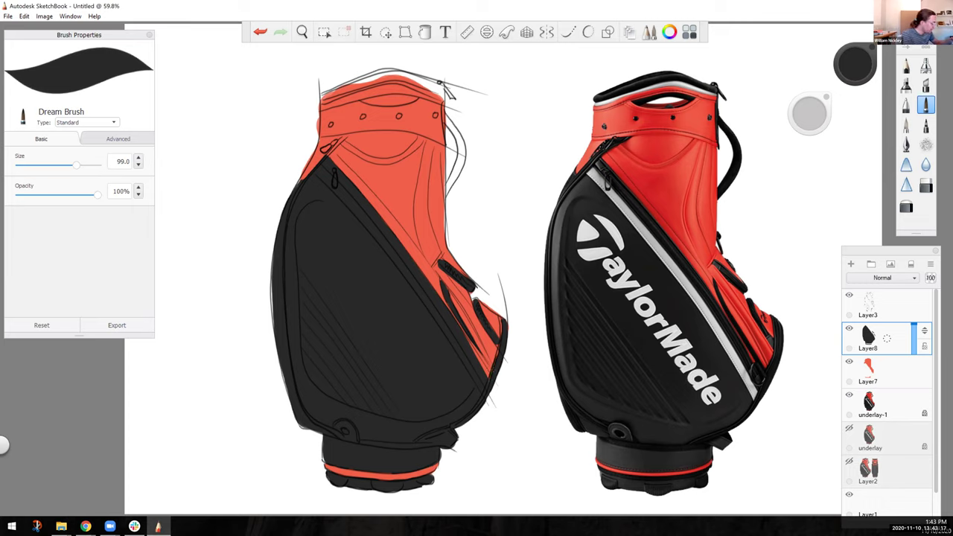
drag(501, 343, 500, 315)
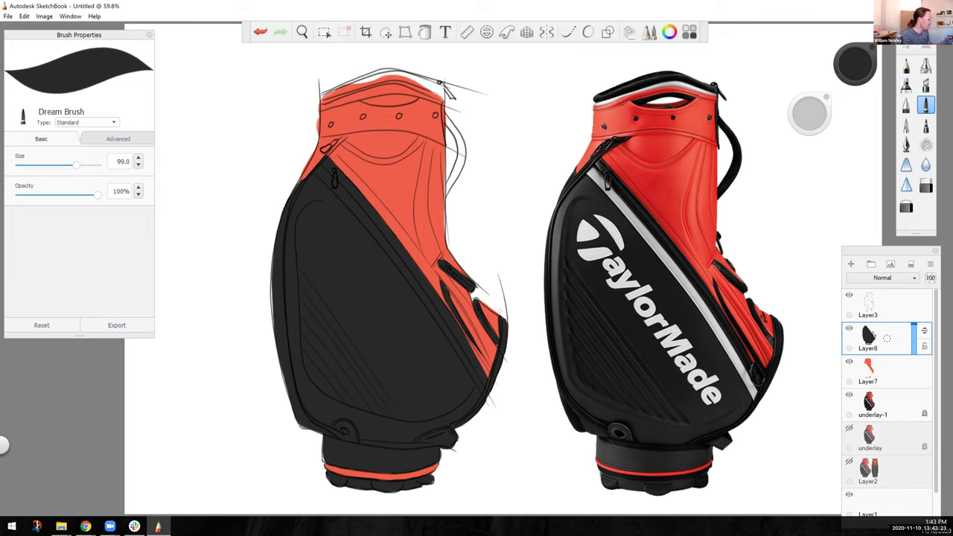
Fill the carry strap with black and erase the overlap where its lower end meets the red body.
mouse_move(449, 186)
mouse_down()
mouse_move(462, 143)
mouse_move(446, 130)
mouse_up()
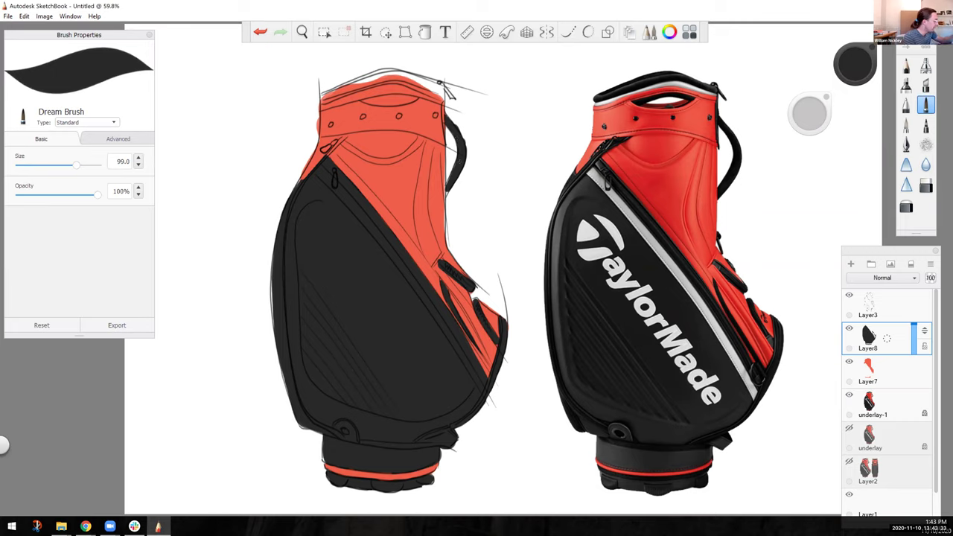
drag(449, 188, 445, 190)
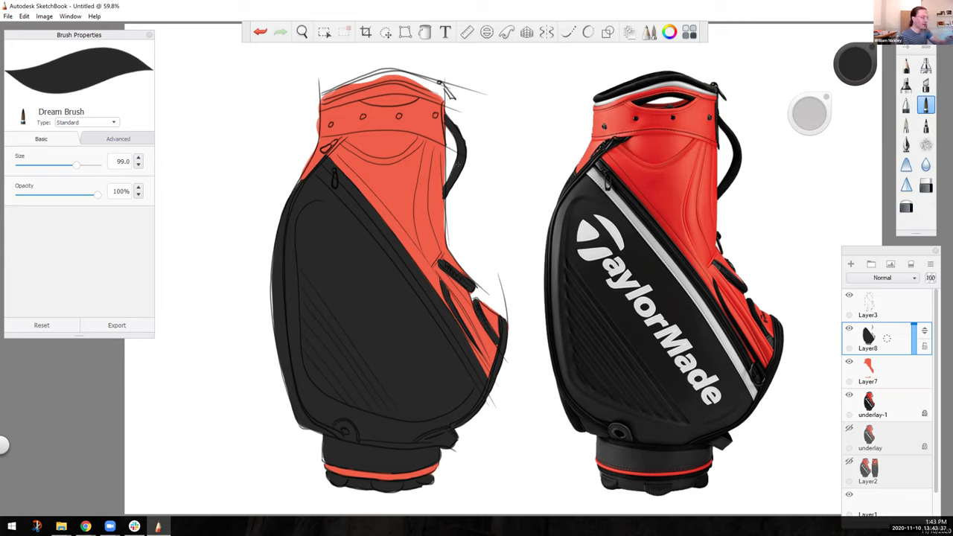
key(e)
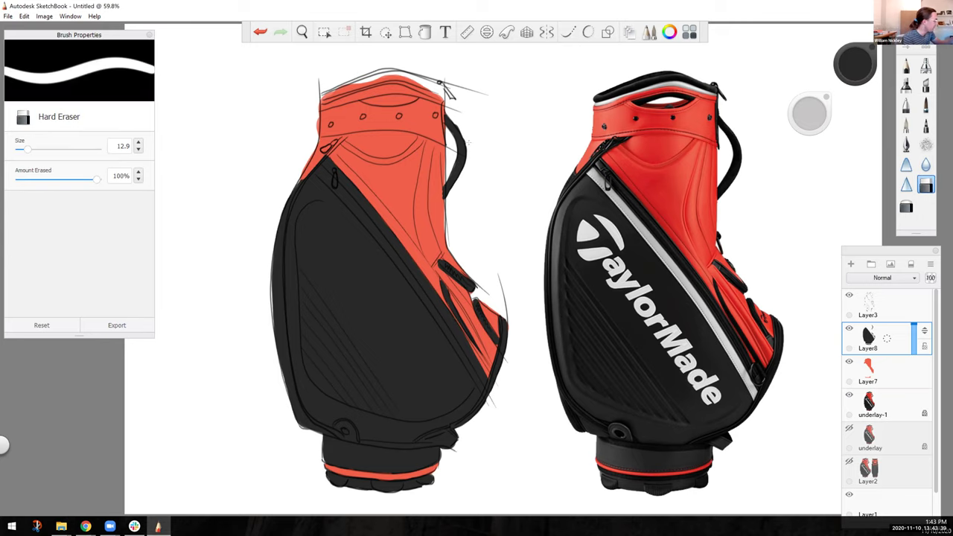
drag(443, 178, 443, 194)
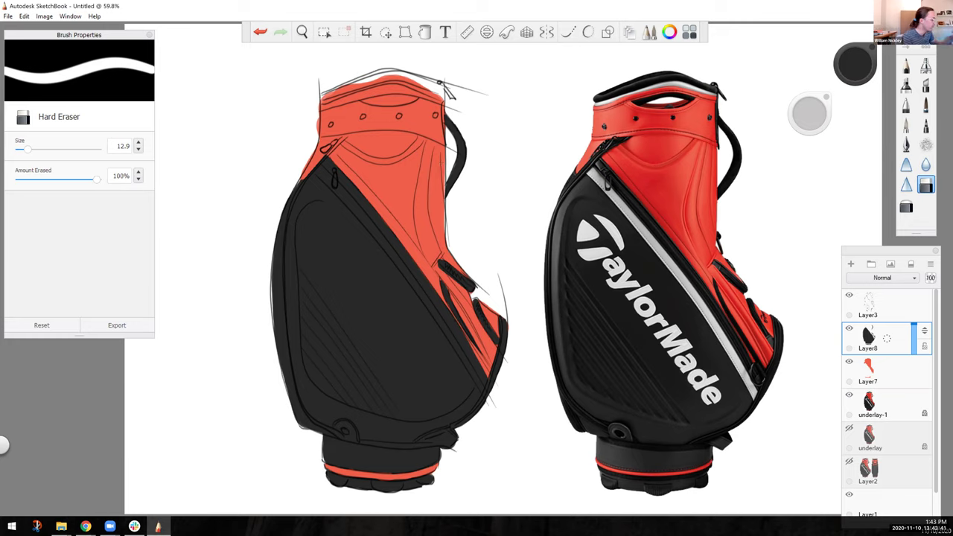
Paint the collar's handle slot black on Layer8, and erase the red inside its opening on Layer7.
click(925, 105)
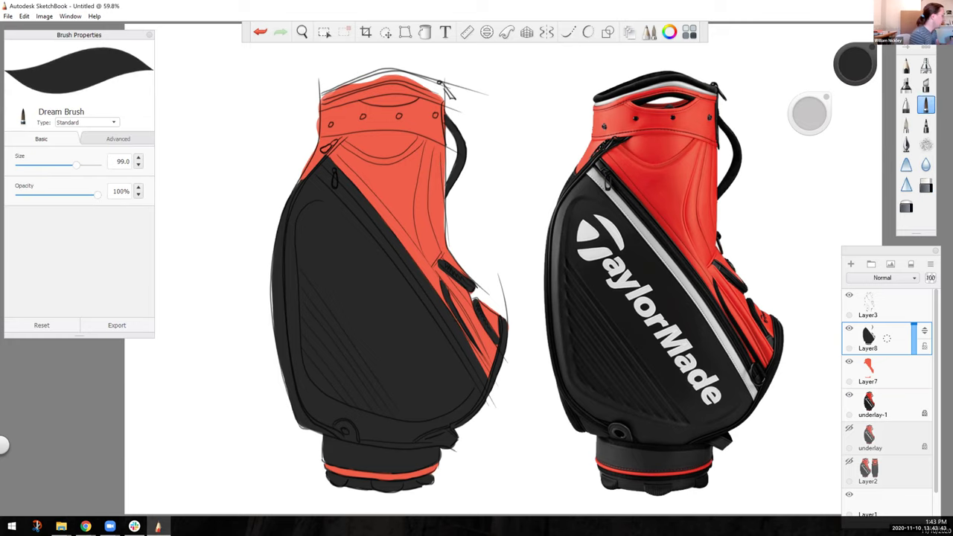
mouse_move(364, 101)
mouse_down()
mouse_move(415, 98)
mouse_move(346, 101)
mouse_move(422, 93)
mouse_move(348, 100)
mouse_up()
click(925, 185)
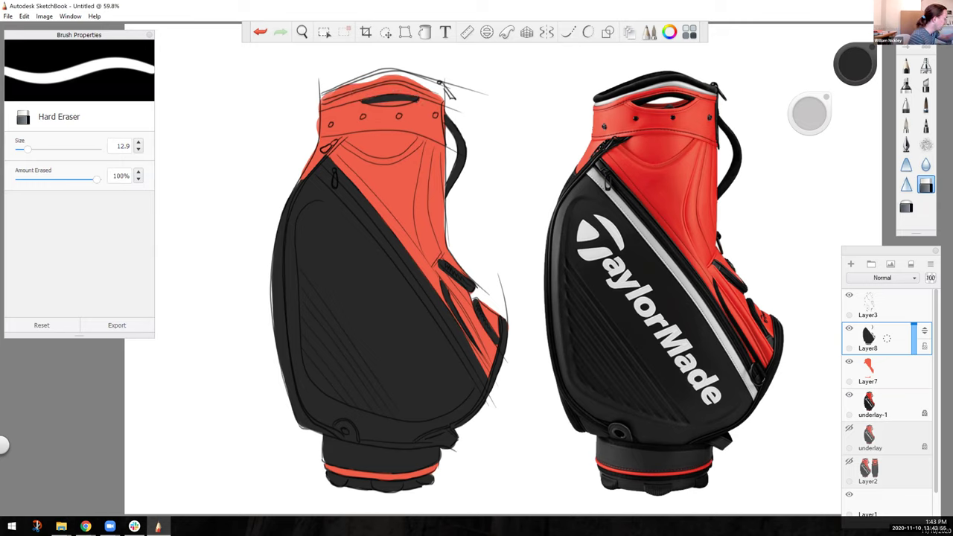
click(869, 372)
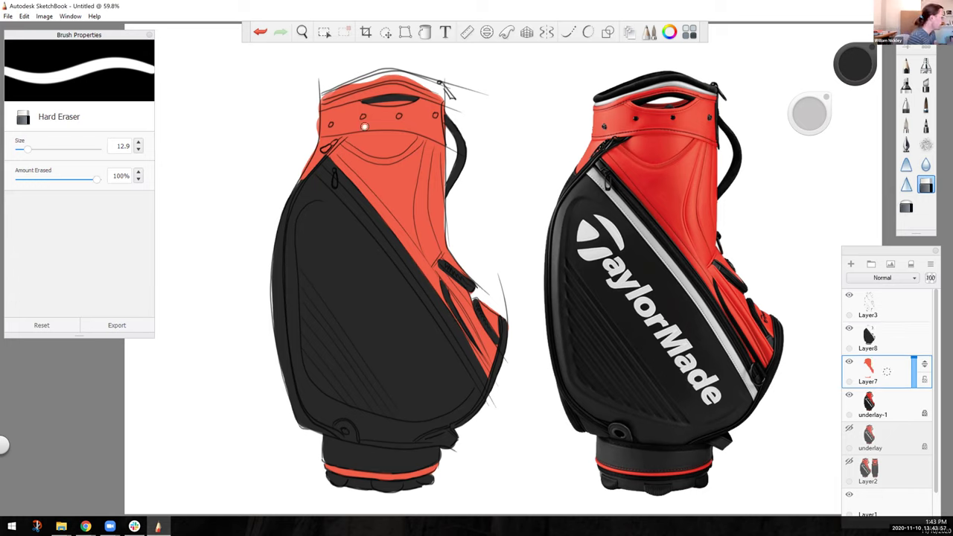
mouse_move(394, 101)
mouse_down()
mouse_move(405, 103)
mouse_move(369, 102)
mouse_up()
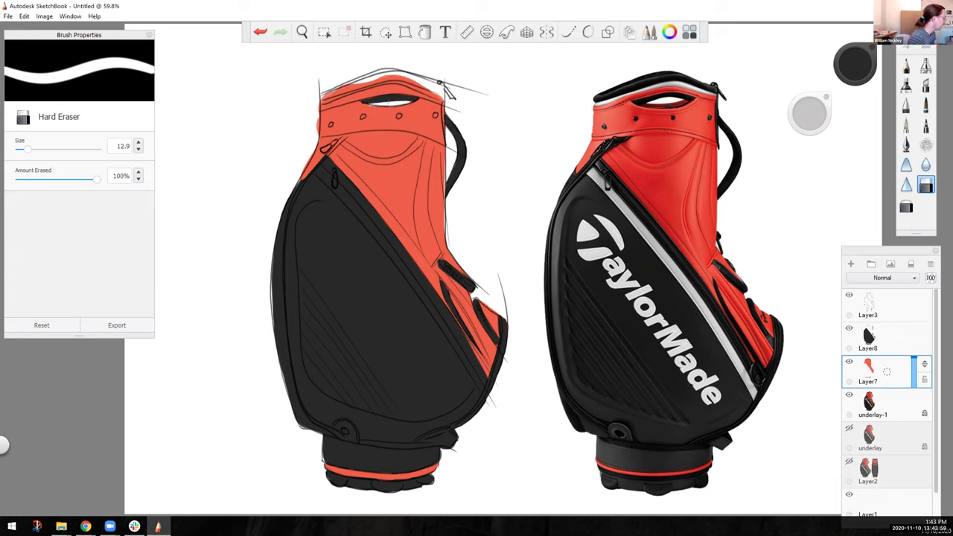
Paint the bag's top rim black with the Dream Brush, redoing the strokes that overrun the outline.
click(926, 105)
mouse_move(433, 84)
mouse_down()
mouse_move(386, 73)
mouse_move(358, 79)
mouse_move(394, 65)
mouse_up()
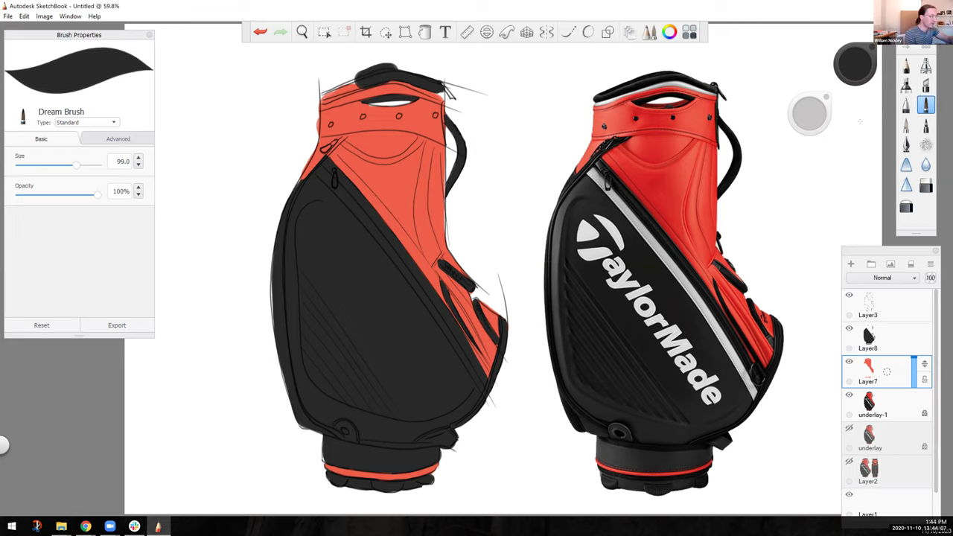
key(ctrl+z)
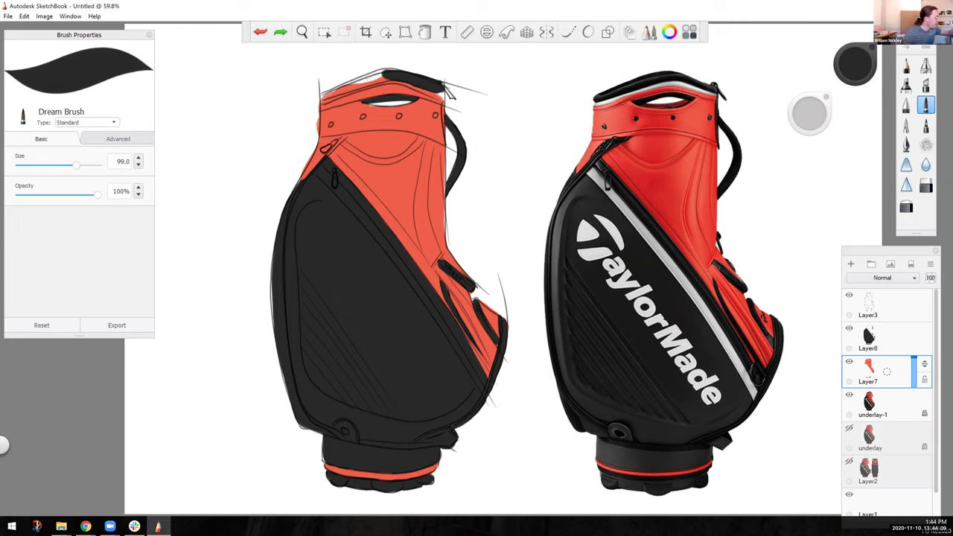
drag(384, 74, 321, 100)
key(ctrl+z)
drag(392, 70, 323, 97)
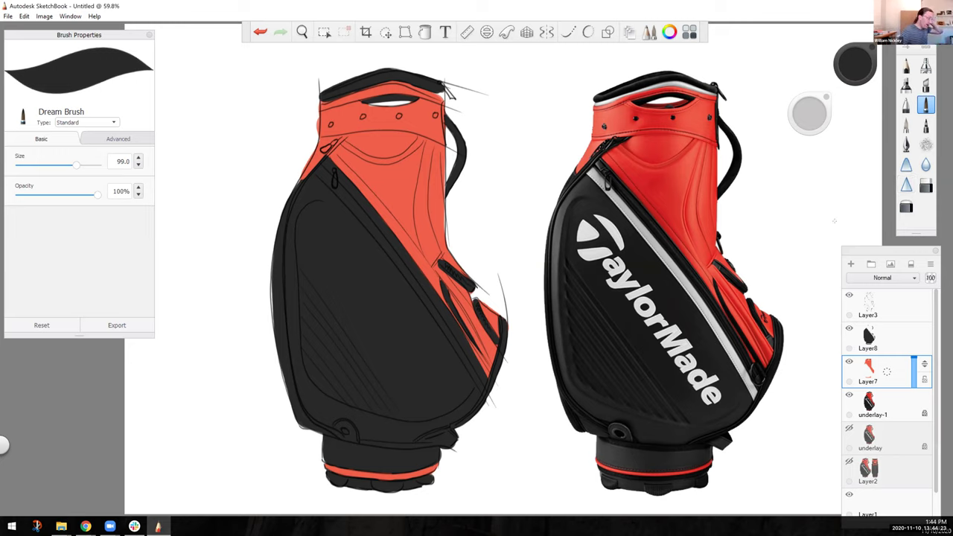
Dot the four collar rivets black and darken the collar's edge beside the strap, undoing the stray test stroke.
click(331, 123)
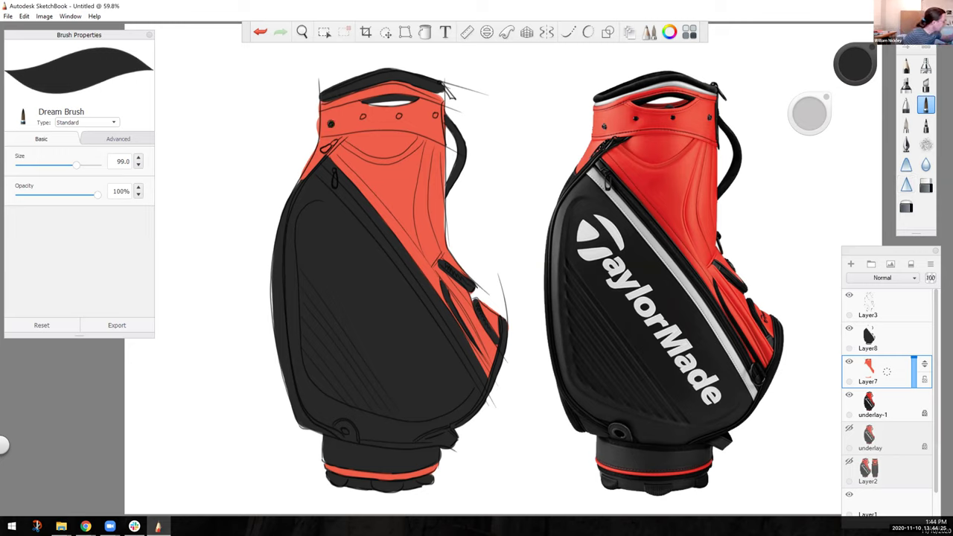
click(364, 116)
click(400, 115)
click(435, 115)
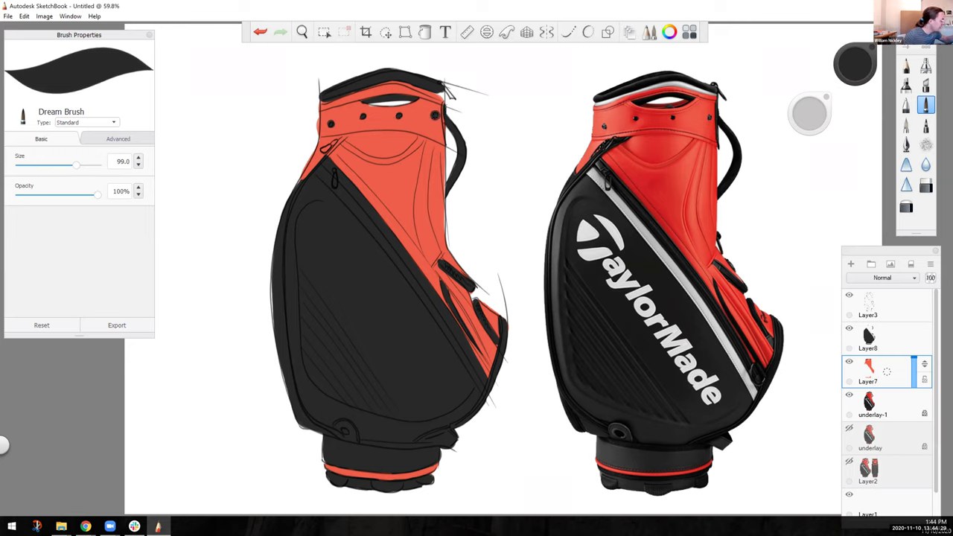
drag(445, 125, 445, 144)
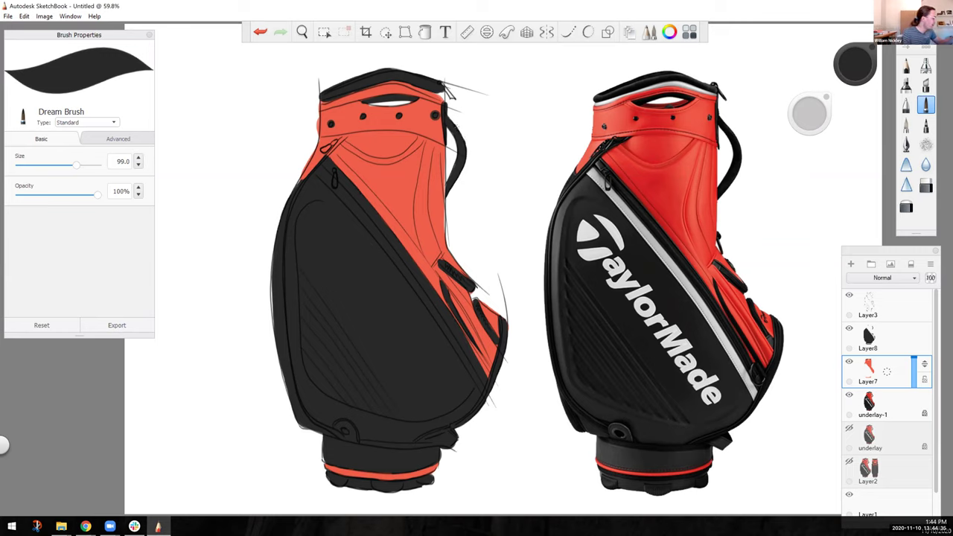
mouse_move(474, 125)
mouse_down()
mouse_move(500, 100)
mouse_move(465, 126)
mouse_up()
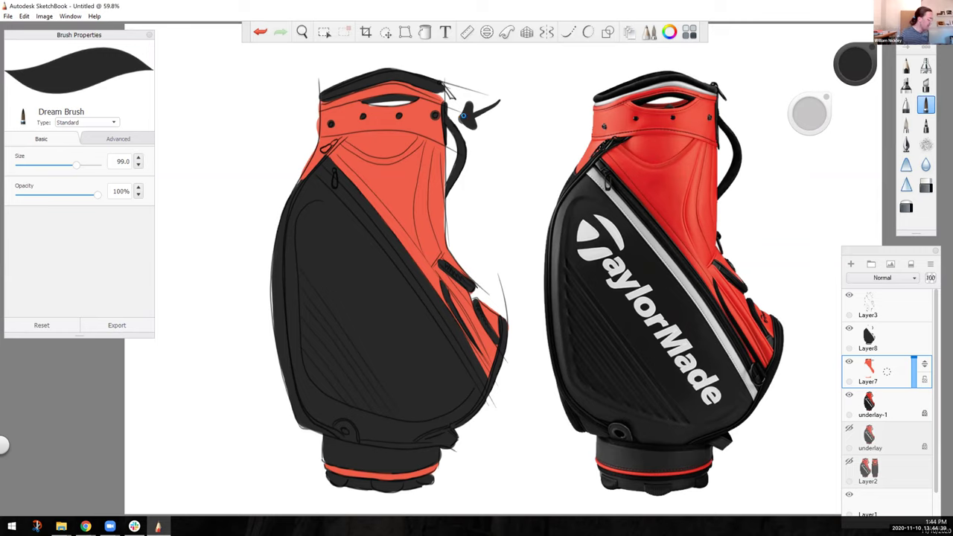
key(ctrl+z)
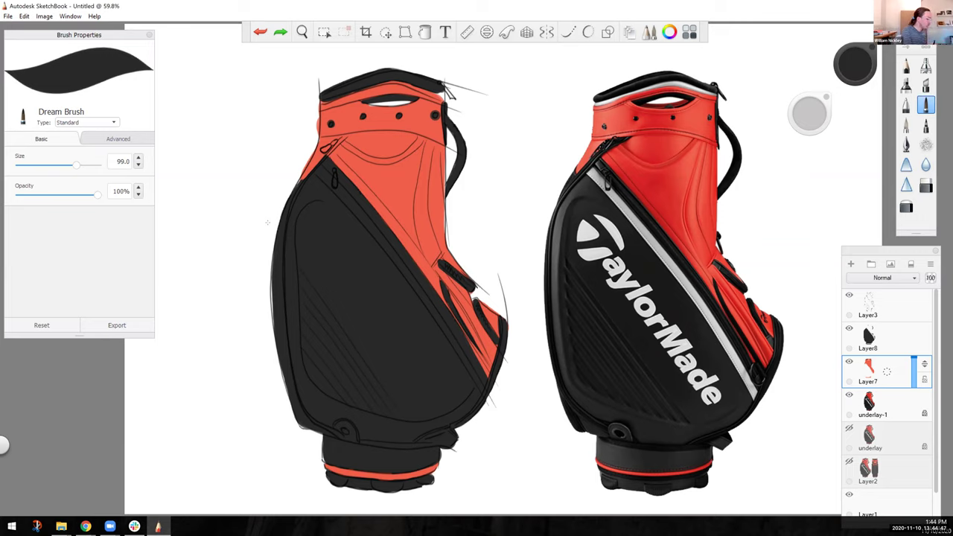
Sample the light grey of the photo's diagonal stripe and add a new layer above Layer8.
mouse_move(853, 83)
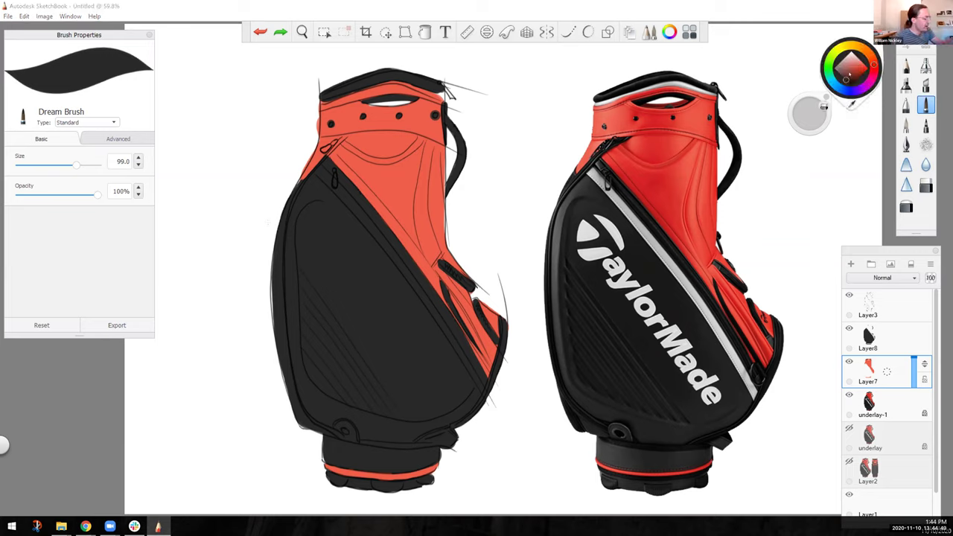
click(853, 102)
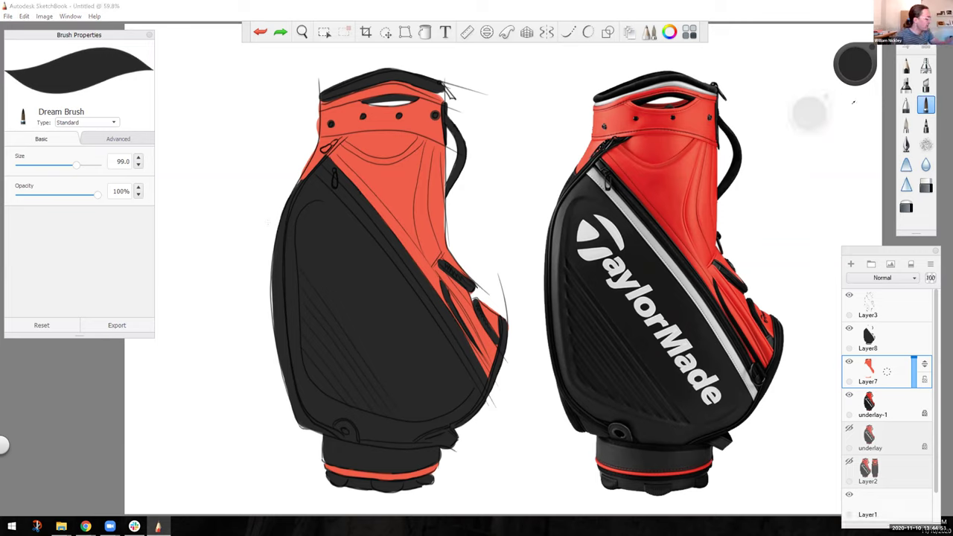
click(599, 176)
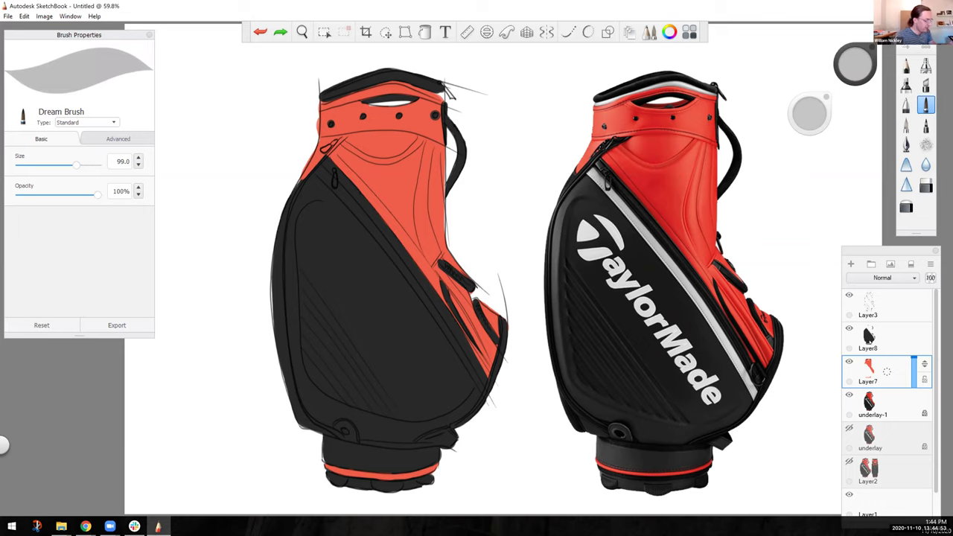
click(882, 338)
click(850, 263)
Paint the full diagonal stripe light grey on Layer9 with the Dream Brush, and switch to the Hard Eraser.
mouse_move(332, 179)
mouse_down()
mouse_move(321, 171)
mouse_move(384, 240)
mouse_up()
drag(348, 198, 392, 253)
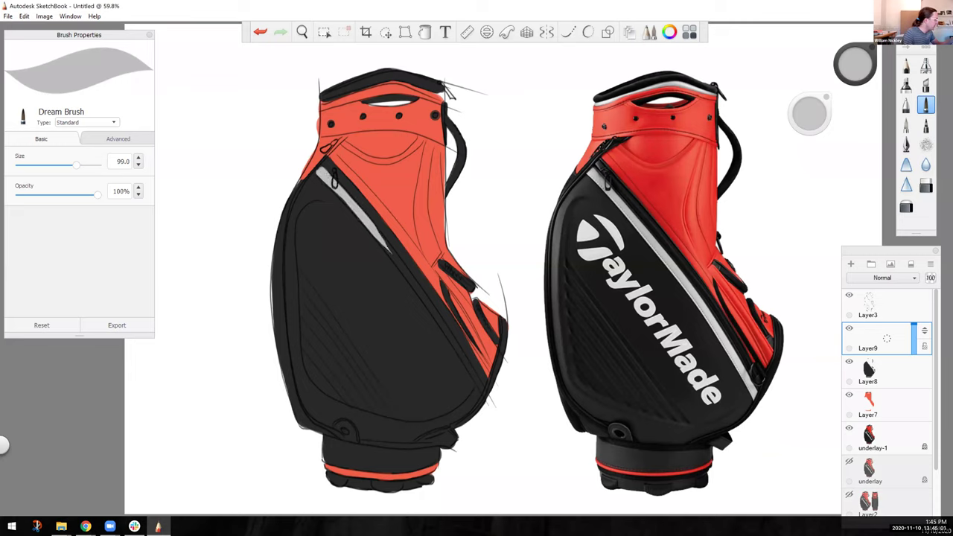
drag(341, 196, 400, 267)
mouse_move(359, 222)
mouse_down()
mouse_move(447, 327)
mouse_move(482, 395)
mouse_up()
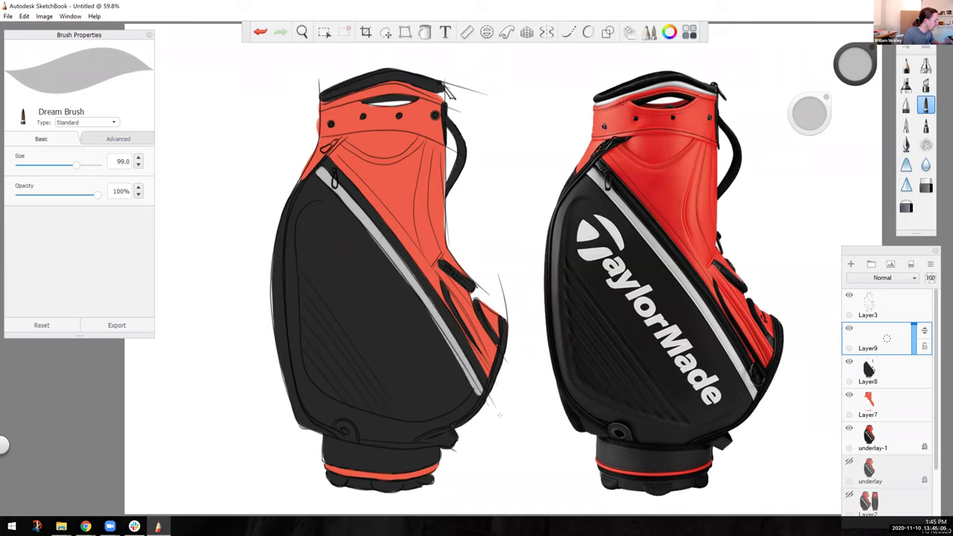
drag(460, 350, 485, 395)
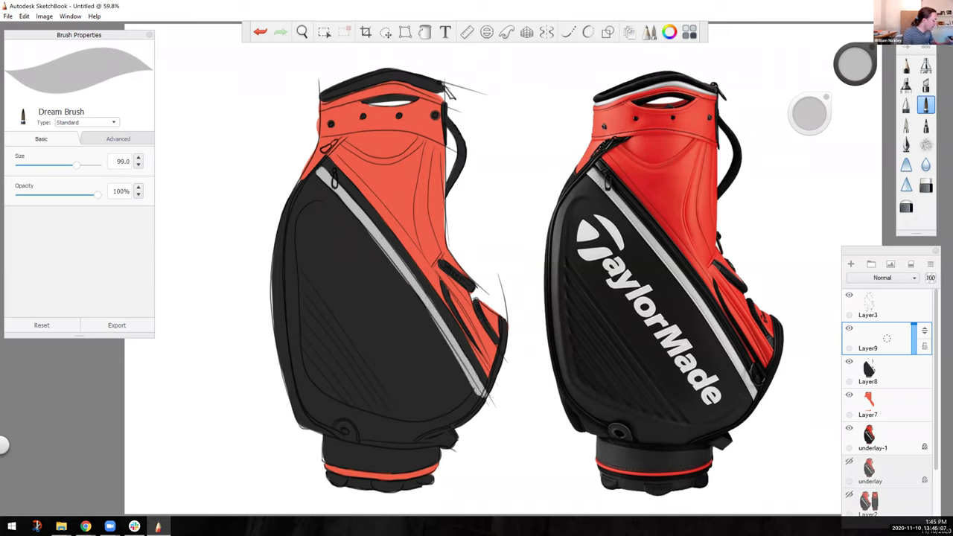
click(925, 185)
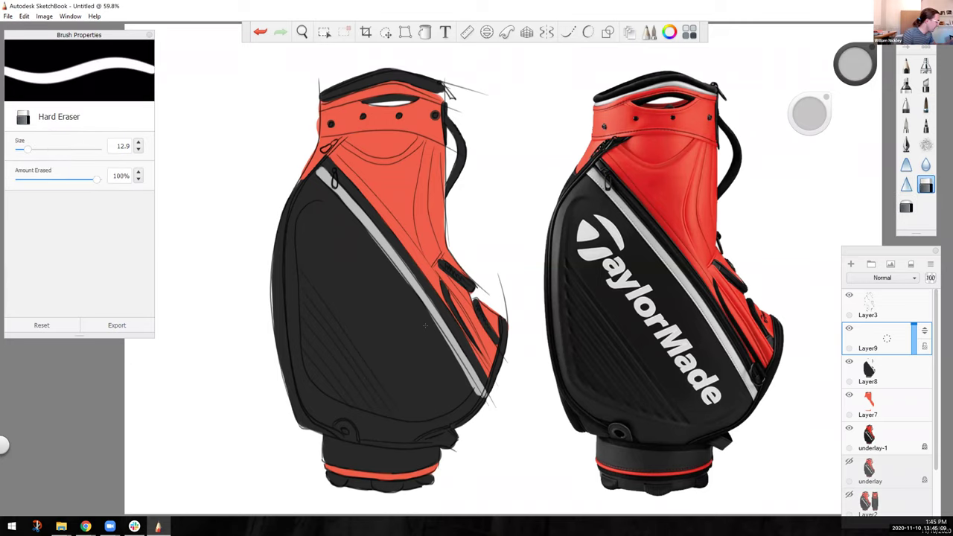
Trim the excess grey along the lower end of the bag's diagonal stripe with the Hard Eraser.
drag(451, 347, 479, 394)
drag(434, 319, 474, 385)
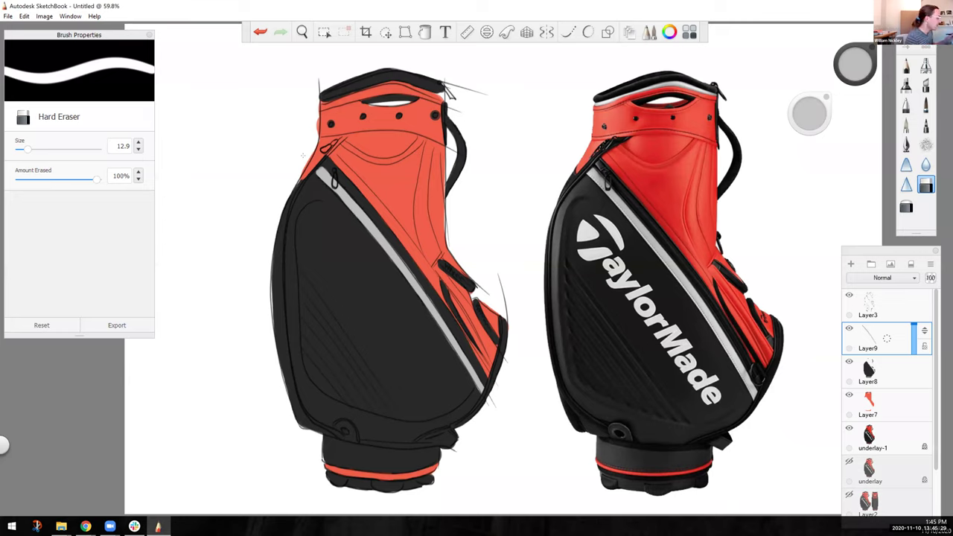
Paint the band under the bag's top rim light grey with the Dream Brush at size 23.4, undoing the oversized first stroke.
key(e)
mouse_move(433, 92)
mouse_down()
mouse_move(442, 97)
mouse_move(404, 83)
mouse_move(323, 97)
mouse_up()
key(ctrl+z)
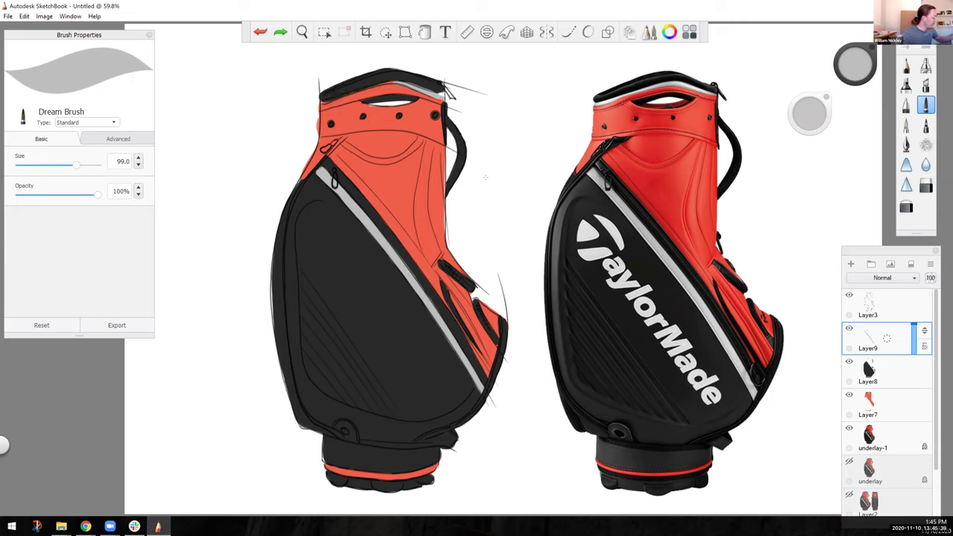
drag(806, 114, 770, 115)
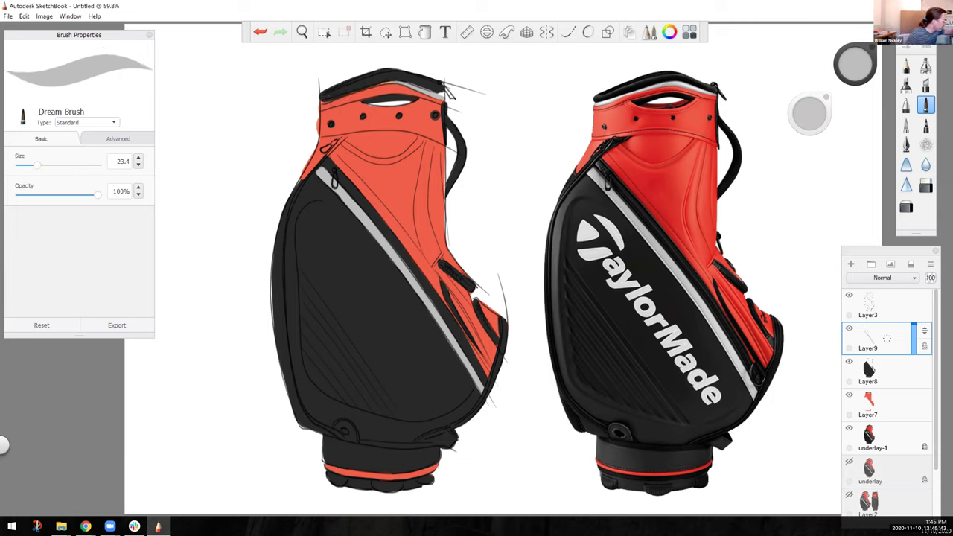
drag(376, 84, 324, 101)
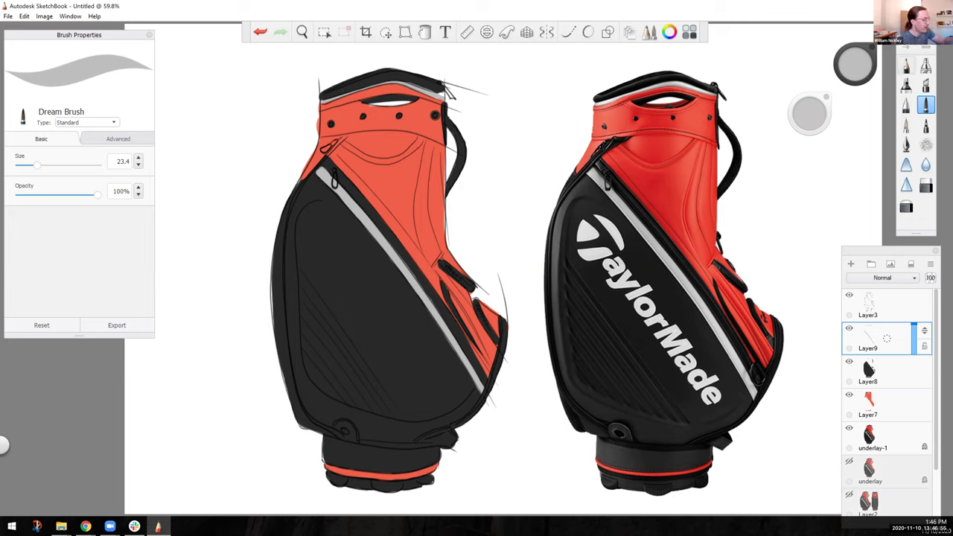
Switch to the Pencil and set its colour to bright yellow.
click(905, 66)
click(854, 63)
drag(829, 68, 842, 33)
click(847, 46)
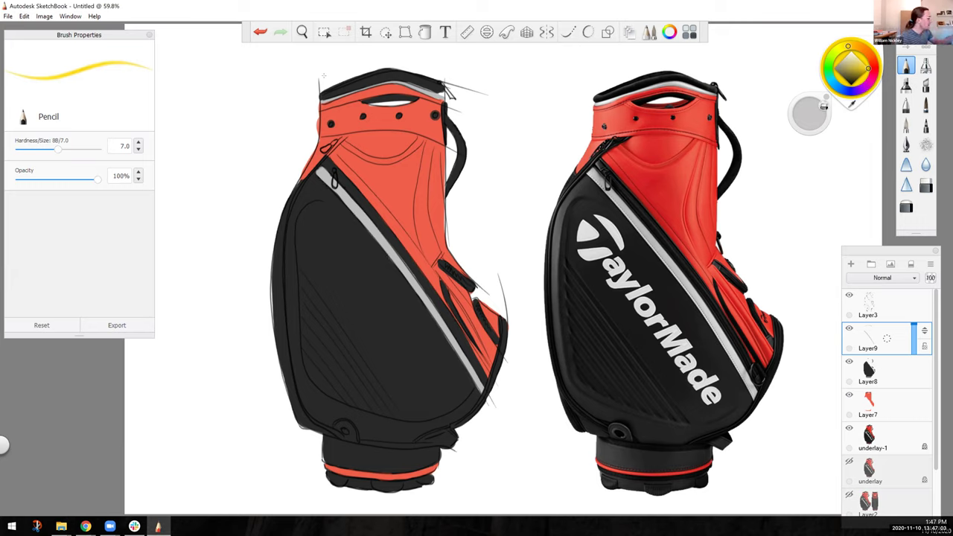
mouse_move(446, 89)
mouse_down()
mouse_move(342, 216)
mouse_move(476, 112)
mouse_up()
drag(400, 228, 301, 149)
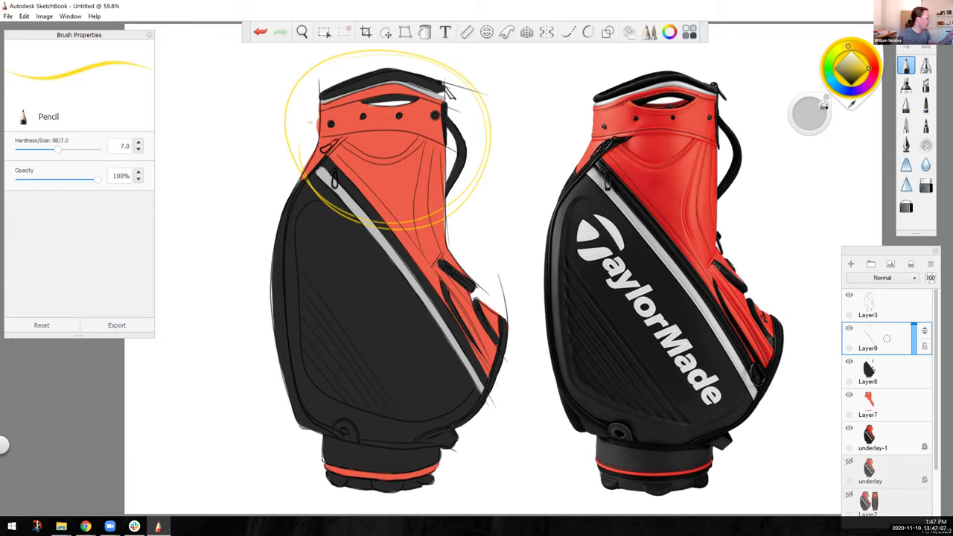
key(ctrl+z)
Add a new layer above Layer9 and name it "notes".
drag(879, 338, 939, 341)
text(notes)
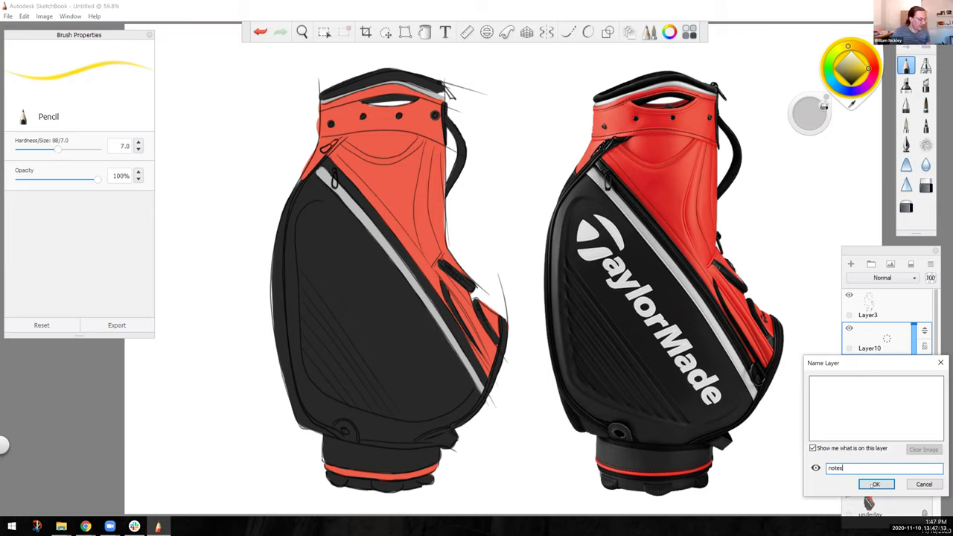
click(873, 484)
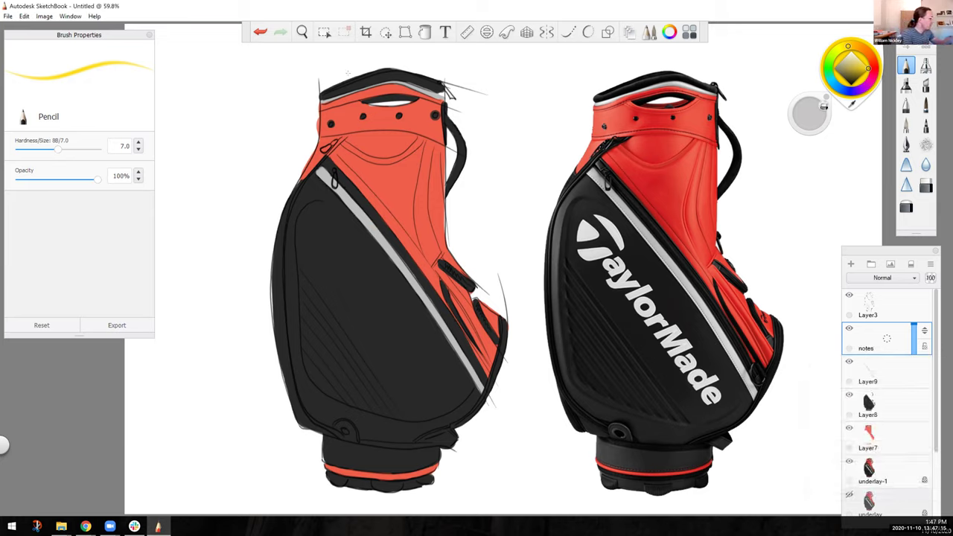
Circle the drawing's collar and base in yellow and mark both areas on the photo with curved double-headed arrows.
mouse_move(454, 71)
mouse_down()
mouse_move(298, 142)
mouse_move(380, 200)
mouse_move(461, 134)
mouse_move(402, 186)
mouse_up()
mouse_move(586, 120)
mouse_down()
mouse_move(661, 117)
mouse_move(585, 124)
mouse_move(579, 135)
mouse_move(584, 128)
mouse_up()
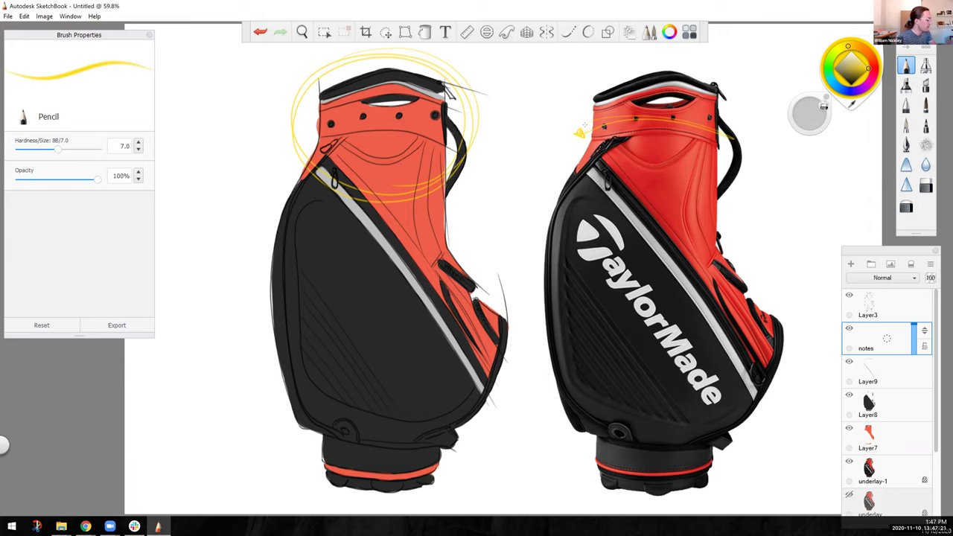
drag(721, 129, 735, 137)
mouse_move(302, 444)
mouse_down()
mouse_move(407, 507)
mouse_move(384, 408)
mouse_move(451, 439)
mouse_up()
mouse_move(582, 449)
mouse_down()
mouse_move(655, 466)
mouse_move(583, 451)
mouse_move(588, 460)
mouse_up()
mouse_move(704, 453)
mouse_down()
mouse_move(716, 459)
mouse_move(707, 466)
mouse_up()
drag(591, 451, 580, 457)
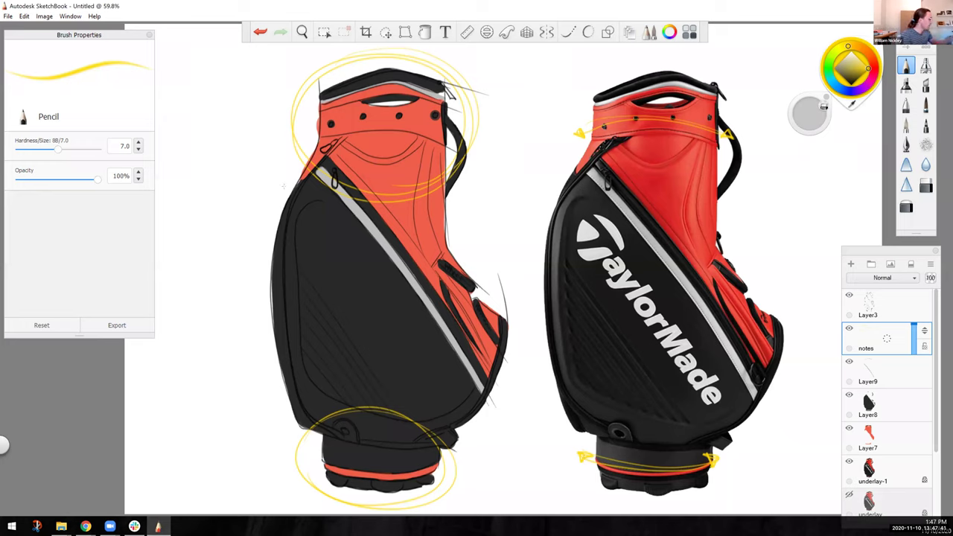
Outline the black side panel in yellow on the drawing and the photo, and draw an arrow diagonally across the photo's panel.
mouse_move(332, 149)
mouse_down()
mouse_move(453, 319)
mouse_move(508, 417)
mouse_move(313, 446)
mouse_move(256, 209)
mouse_move(269, 119)
mouse_move(512, 427)
mouse_move(280, 415)
mouse_move(256, 140)
mouse_move(294, 146)
mouse_move(513, 425)
mouse_up()
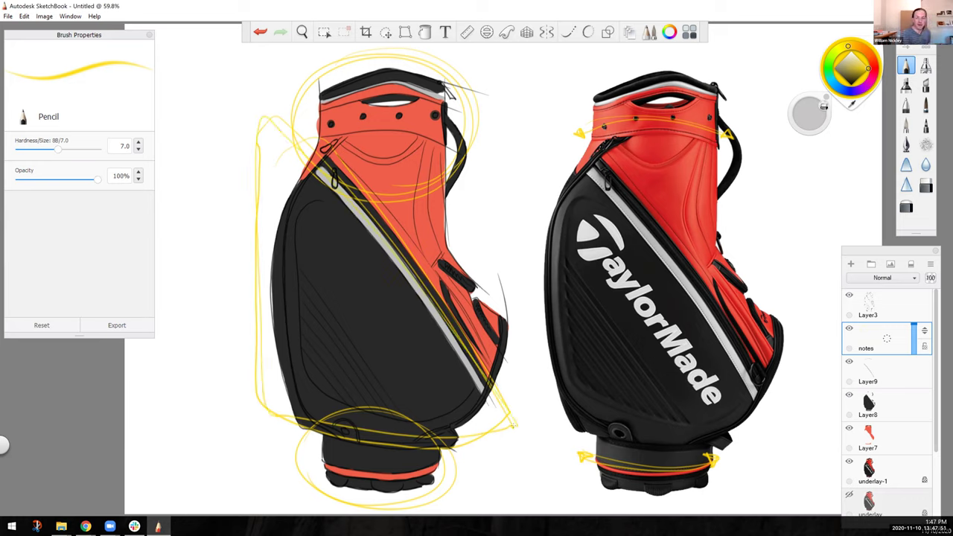
mouse_move(588, 165)
mouse_down()
mouse_move(777, 414)
mouse_move(776, 436)
mouse_move(774, 451)
mouse_move(548, 423)
mouse_move(531, 137)
mouse_move(552, 136)
mouse_move(608, 185)
mouse_move(798, 445)
mouse_up()
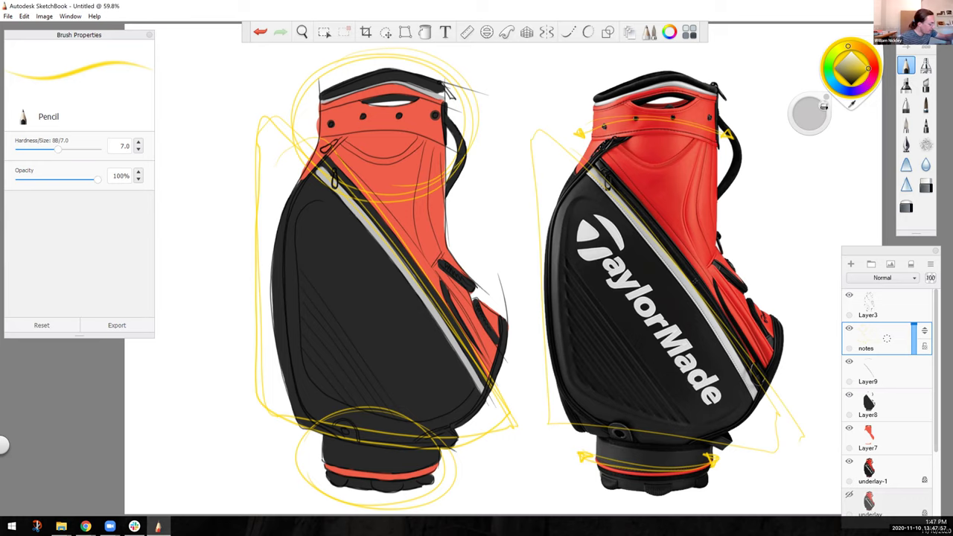
mouse_move(698, 279)
mouse_down()
mouse_move(556, 418)
mouse_move(707, 276)
mouse_up()
mouse_move(707, 277)
mouse_down()
mouse_move(563, 428)
mouse_move(560, 417)
mouse_up()
mouse_move(698, 293)
mouse_down()
mouse_move(696, 279)
mouse_move(688, 282)
mouse_up()
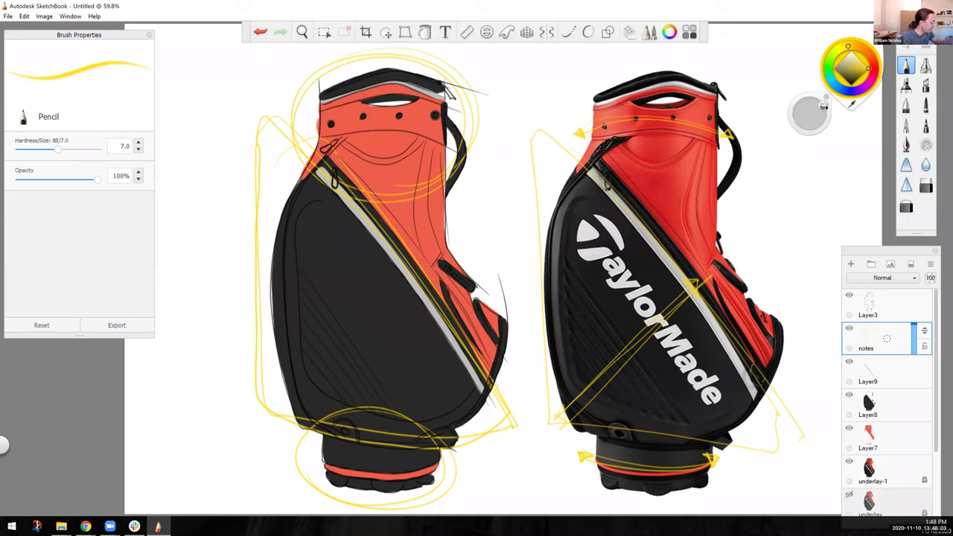
Trace the photo's curved panel edge in yellow, add a double-headed arrow across it and mark the diagonal ribs with small arrows.
mouse_move(583, 197)
mouse_down()
mouse_move(562, 216)
mouse_move(558, 270)
mouse_move(570, 386)
mouse_up()
mouse_move(581, 197)
mouse_down()
mouse_move(561, 256)
mouse_move(562, 330)
mouse_move(588, 392)
mouse_up()
drag(549, 267, 566, 262)
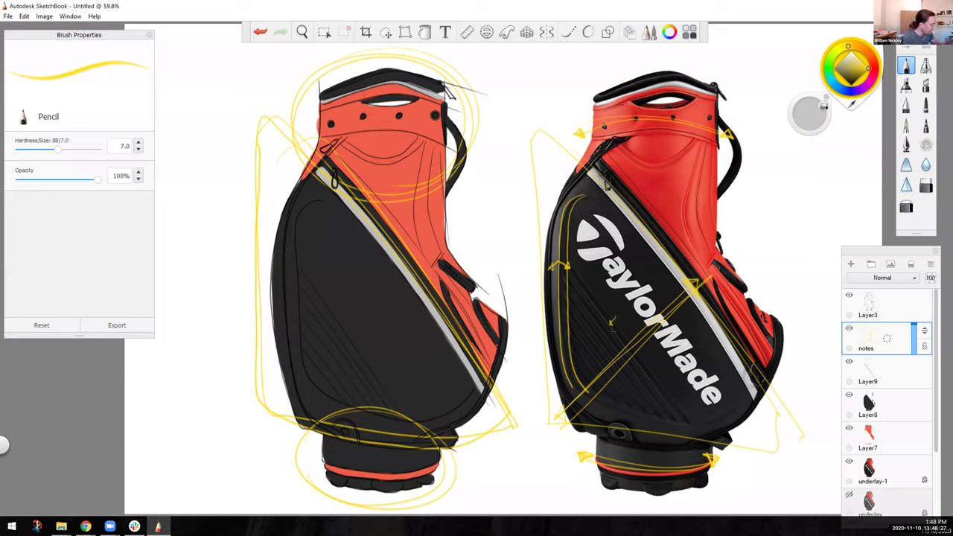
drag(613, 331, 608, 339)
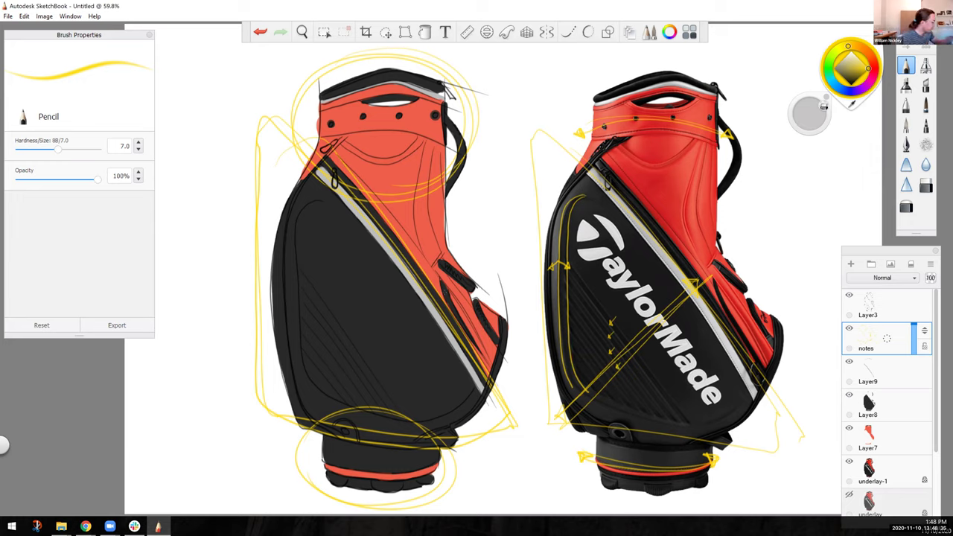
Circle the drawing's pocket area in yellow and add direction arrows to the pockets on both the photo and the drawing.
mouse_move(453, 233)
mouse_down()
mouse_move(523, 348)
mouse_move(424, 279)
mouse_move(476, 249)
mouse_move(474, 369)
mouse_up()
mouse_move(717, 323)
mouse_down()
mouse_move(746, 295)
mouse_move(748, 308)
mouse_move(746, 295)
mouse_move(728, 314)
mouse_move(737, 306)
mouse_up()
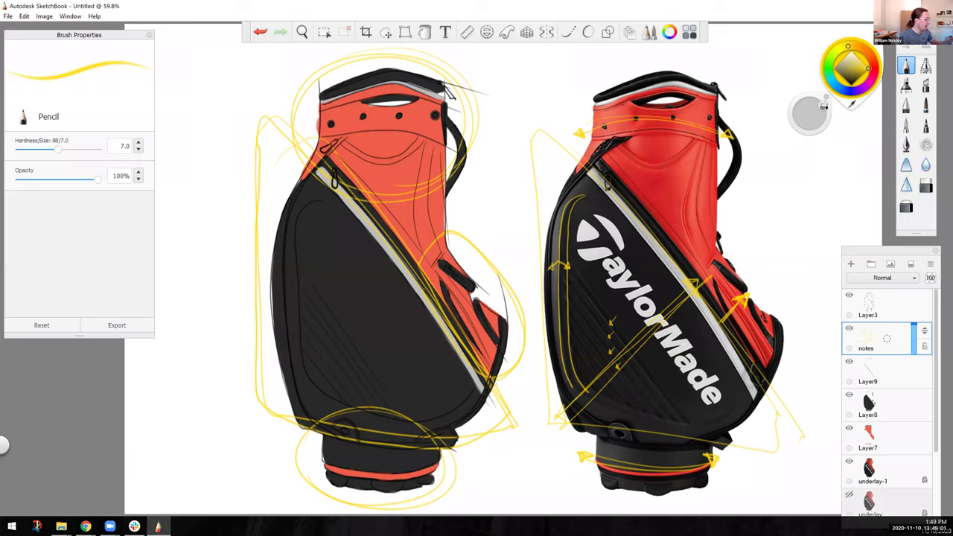
drag(489, 231, 470, 270)
mouse_move(487, 236)
mouse_down()
mouse_move(471, 271)
mouse_move(479, 270)
mouse_up()
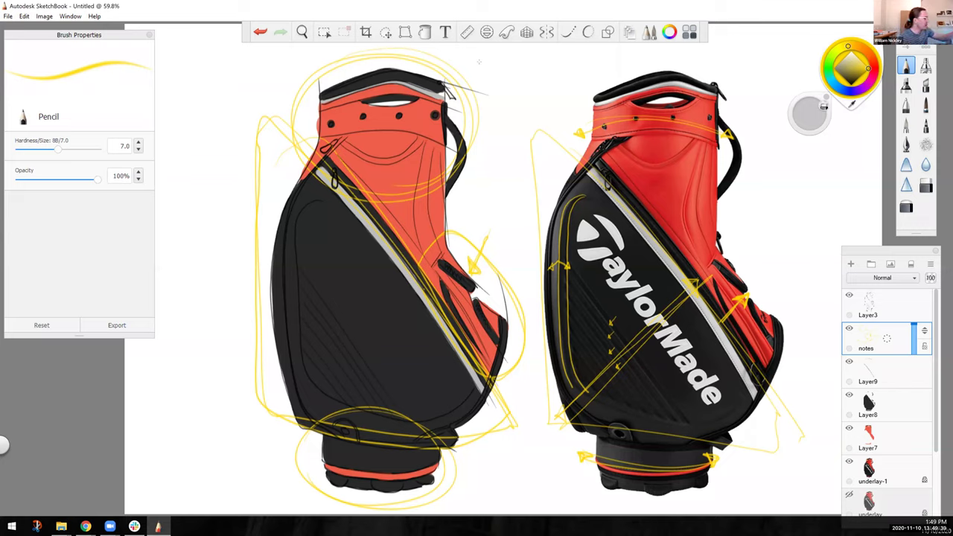
mouse_move(508, 57)
mouse_down()
mouse_move(510, 91)
mouse_move(541, 67)
mouse_move(509, 56)
mouse_up()
mouse_move(216, 44)
mouse_down()
mouse_move(223, 82)
mouse_move(232, 70)
mouse_move(199, 75)
mouse_move(222, 69)
mouse_up()
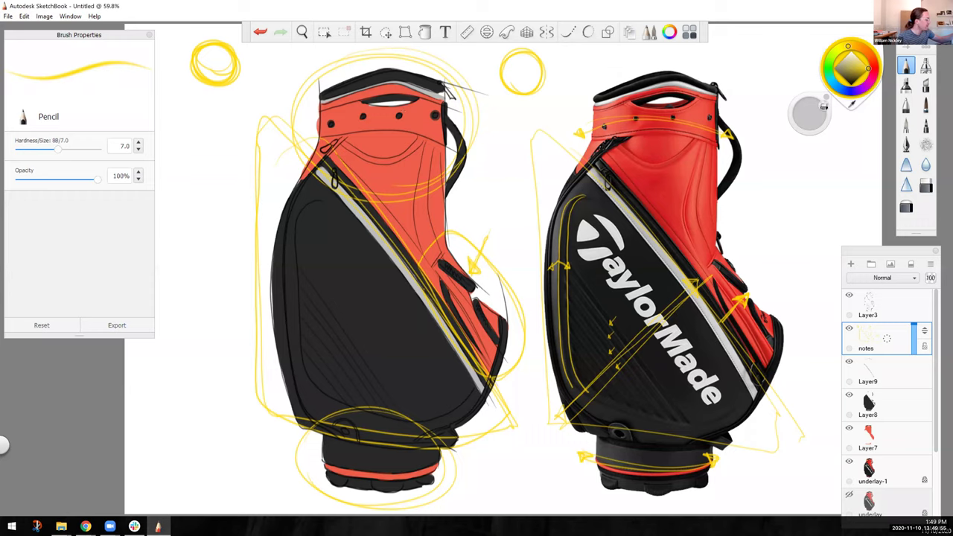
mouse_move(433, 127)
mouse_down()
mouse_move(432, 216)
mouse_move(403, 104)
mouse_move(414, 77)
mouse_up()
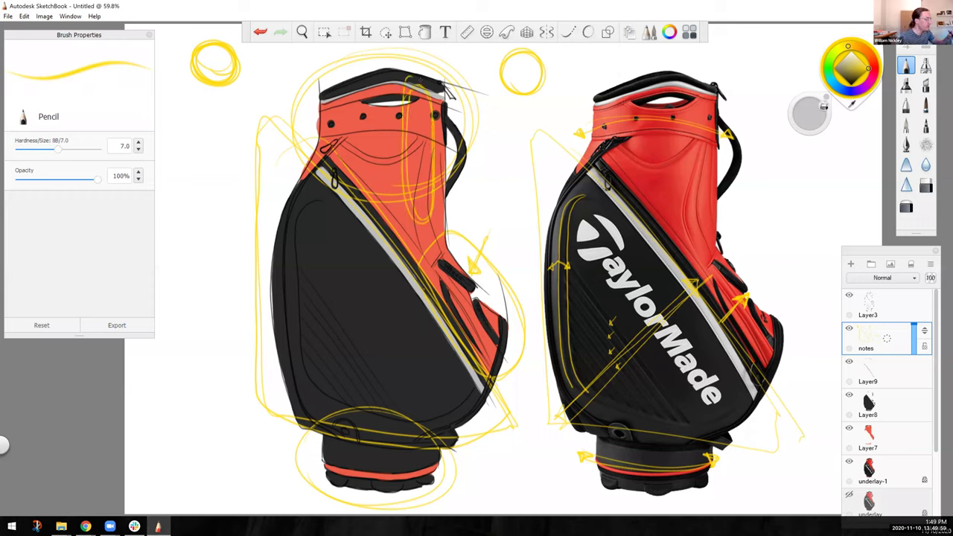
key(ctrl+z)
key(ctrl+z)
key(ctrl+z)
key(ctrl+z)
key(ctrl+z)
key(ctrl+z)
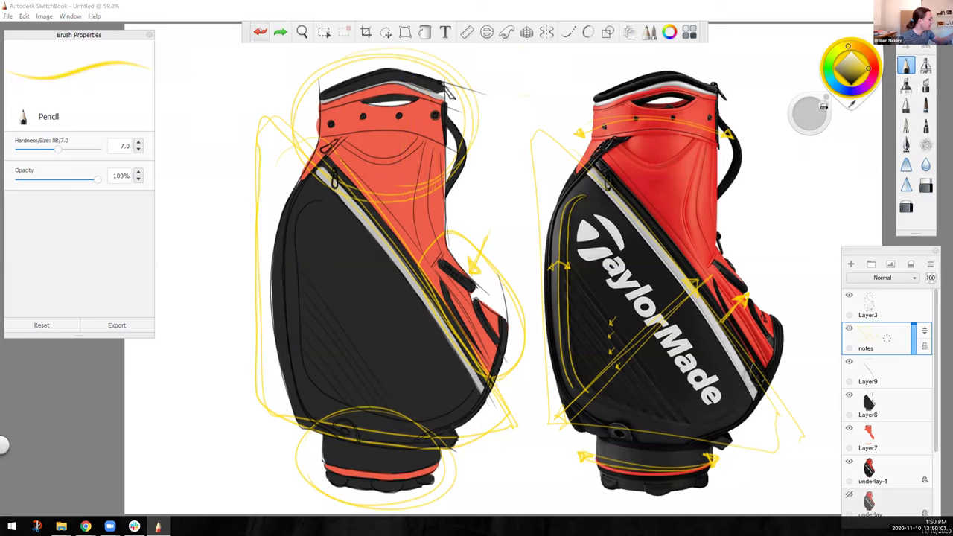
Draw a light-blue circle above the bag's strap side and outline a long light-blue band from the rim down to the pockets.
mouse_move(849, 46)
mouse_down()
mouse_move(865, 52)
mouse_move(867, 85)
mouse_move(833, 82)
mouse_up()
drag(524, 58, 498, 74)
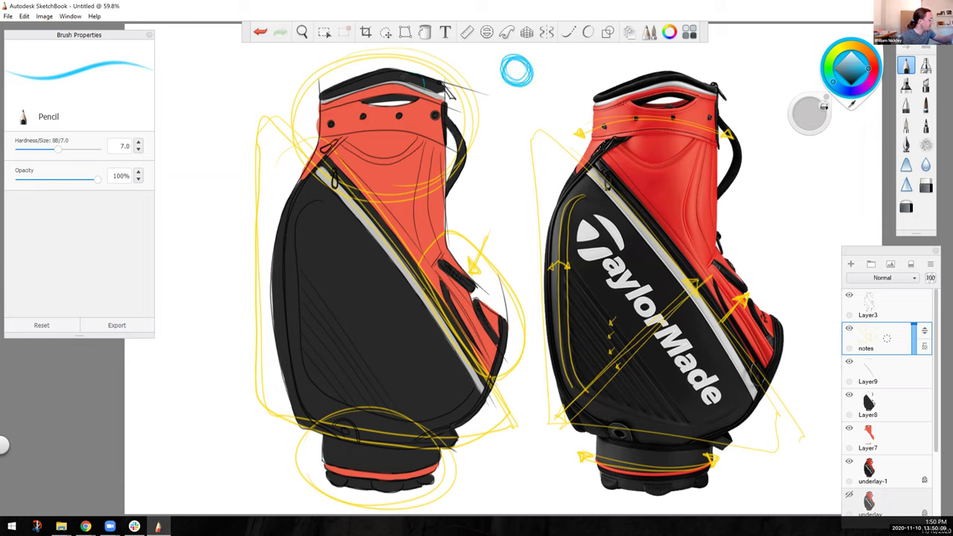
drag(403, 78, 414, 77)
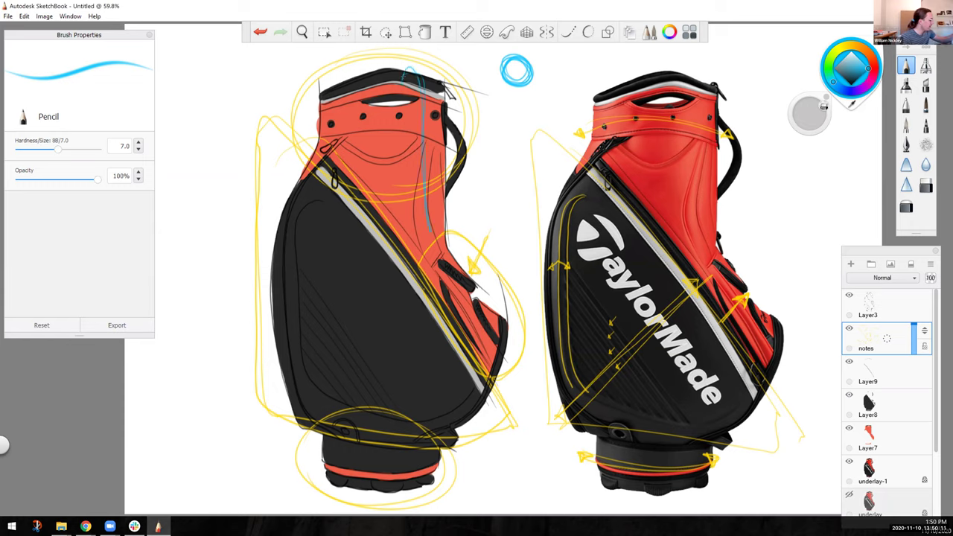
drag(500, 331, 504, 350)
drag(448, 263, 478, 304)
mouse_move(416, 78)
mouse_down()
mouse_move(399, 179)
mouse_move(445, 288)
mouse_move(457, 271)
mouse_up()
Mark a light-blue oval on the drawing's base and add light-blue arrows pointing at the upper pocket and the collar.
mouse_move(412, 451)
mouse_down()
mouse_move(410, 463)
mouse_move(426, 451)
mouse_move(426, 478)
mouse_move(426, 459)
mouse_up()
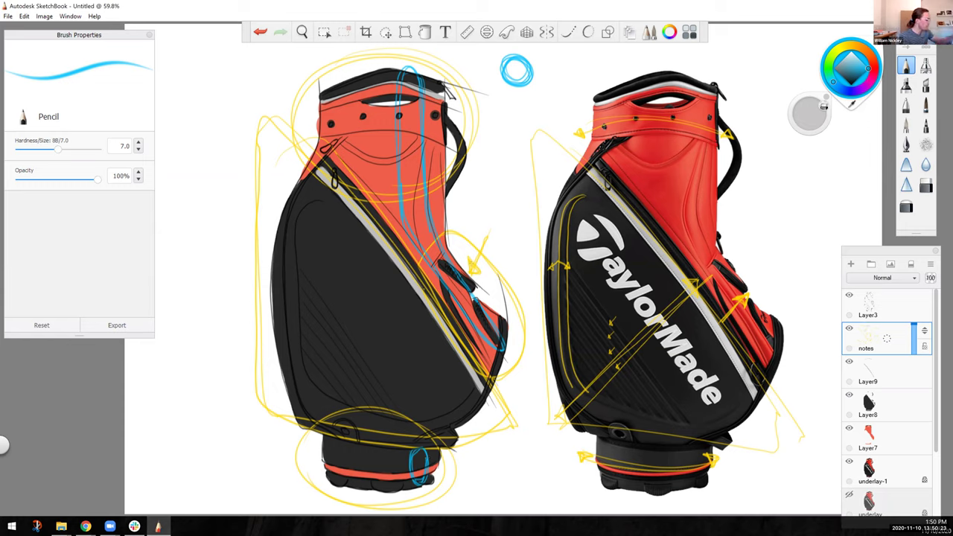
drag(480, 241, 470, 266)
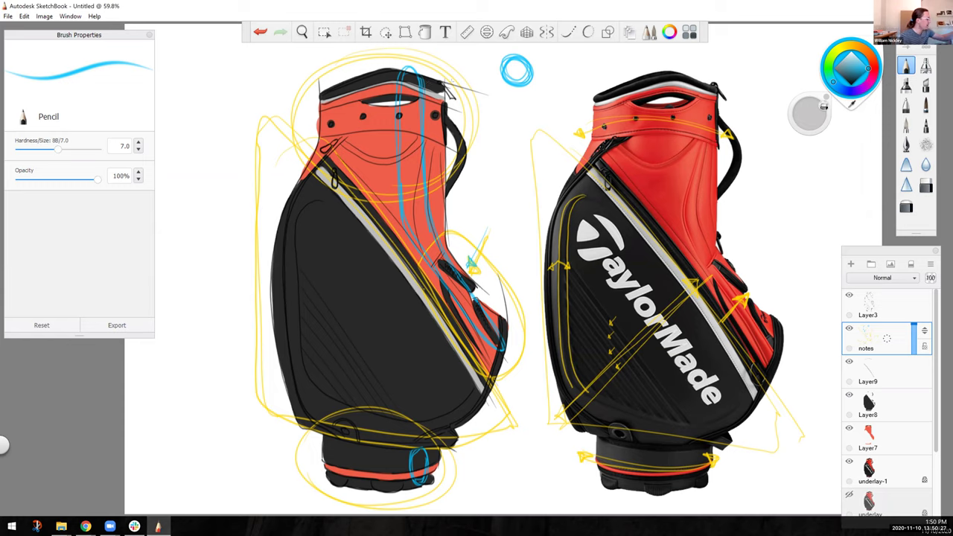
drag(451, 106, 471, 98)
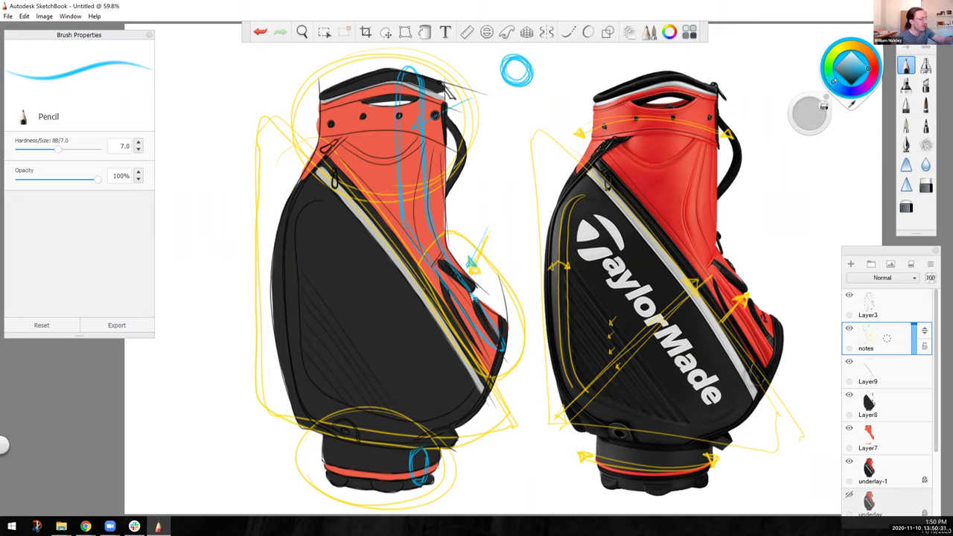
Draw a purple circle above the bag's left side and matching purple ovals on the left of the collar and base.
click(864, 87)
mouse_move(240, 64)
mouse_down()
mouse_move(223, 69)
mouse_move(253, 75)
mouse_move(236, 82)
mouse_move(254, 68)
mouse_up()
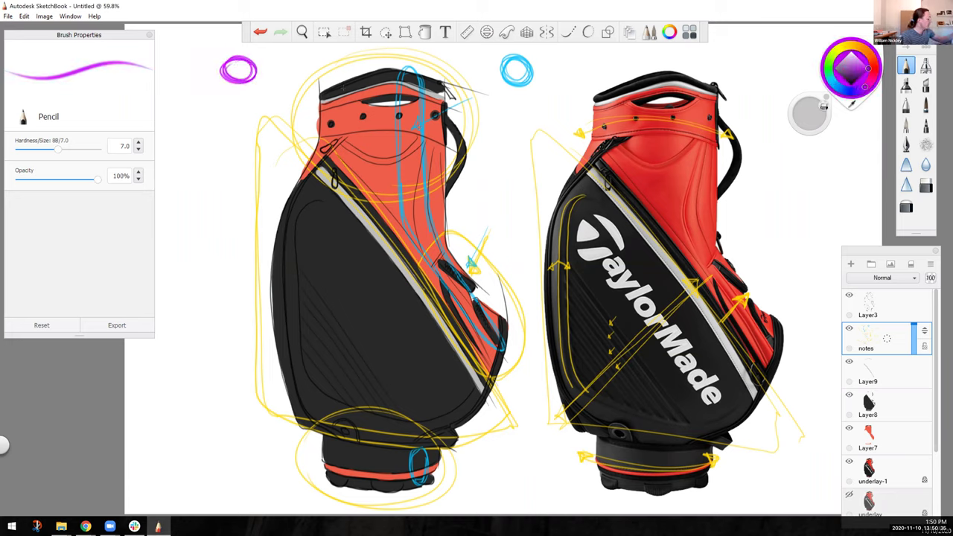
drag(348, 113, 348, 131)
mouse_move(347, 137)
mouse_down()
mouse_move(339, 158)
mouse_move(352, 92)
mouse_move(342, 158)
mouse_move(341, 86)
mouse_move(351, 103)
mouse_up()
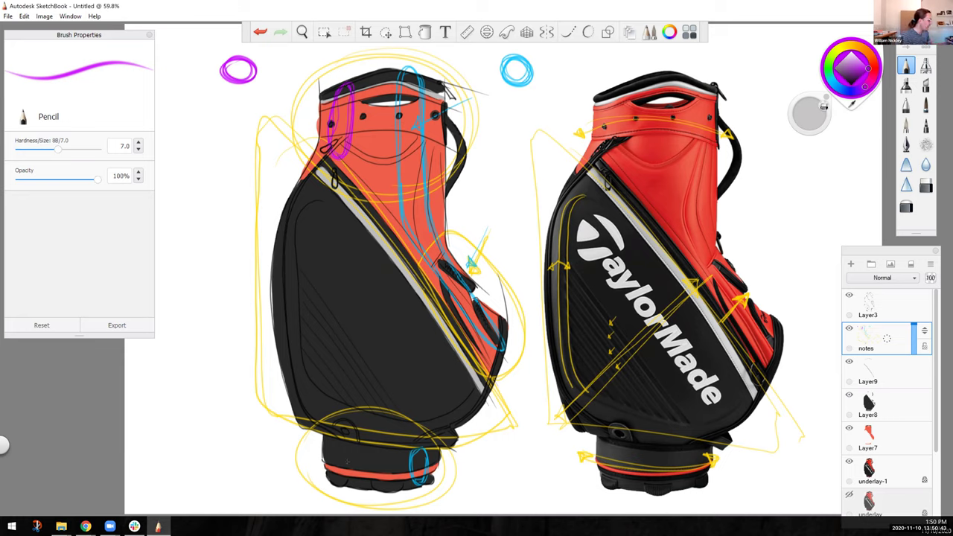
drag(357, 445, 357, 469)
drag(343, 442, 352, 484)
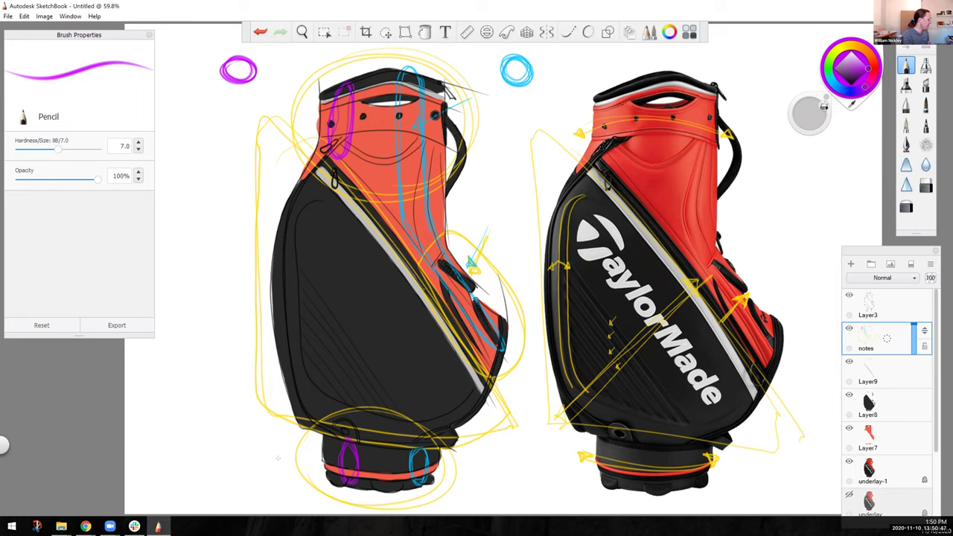
Trace the black panel's outer left edge and its diagonal ribs in purple.
mouse_move(276, 250)
mouse_down()
mouse_move(282, 349)
mouse_move(280, 243)
mouse_move(310, 178)
mouse_move(274, 308)
mouse_move(283, 355)
mouse_up()
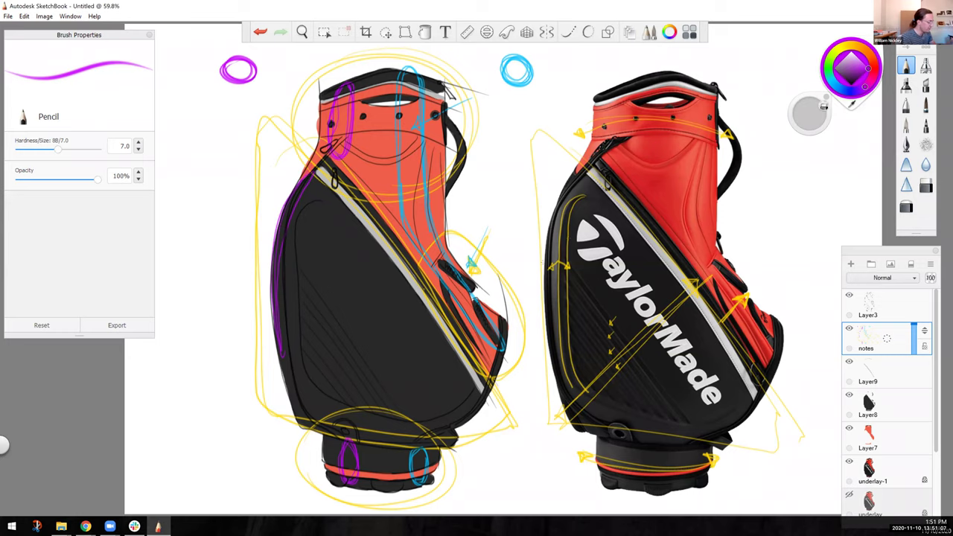
drag(305, 337, 351, 396)
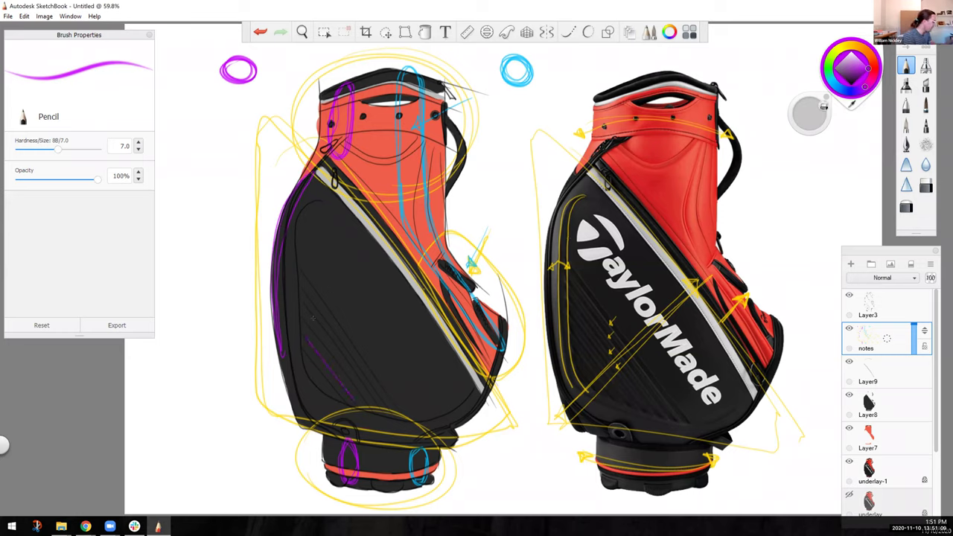
drag(311, 318, 346, 359)
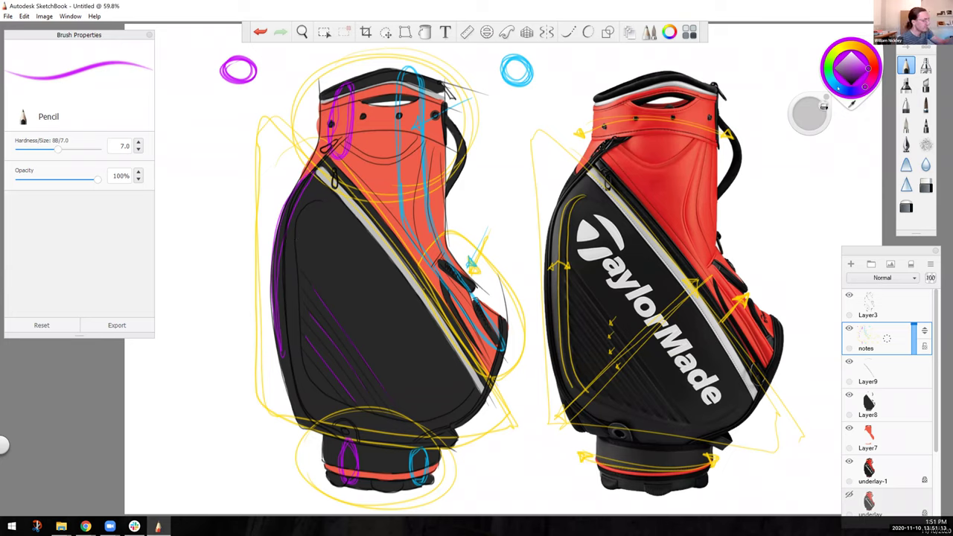
Set the Pencil colour to blue and draw blue lines along the black panel's diagonal ribs.
click(838, 88)
drag(314, 295, 370, 371)
drag(315, 316, 372, 394)
drag(305, 335, 355, 402)
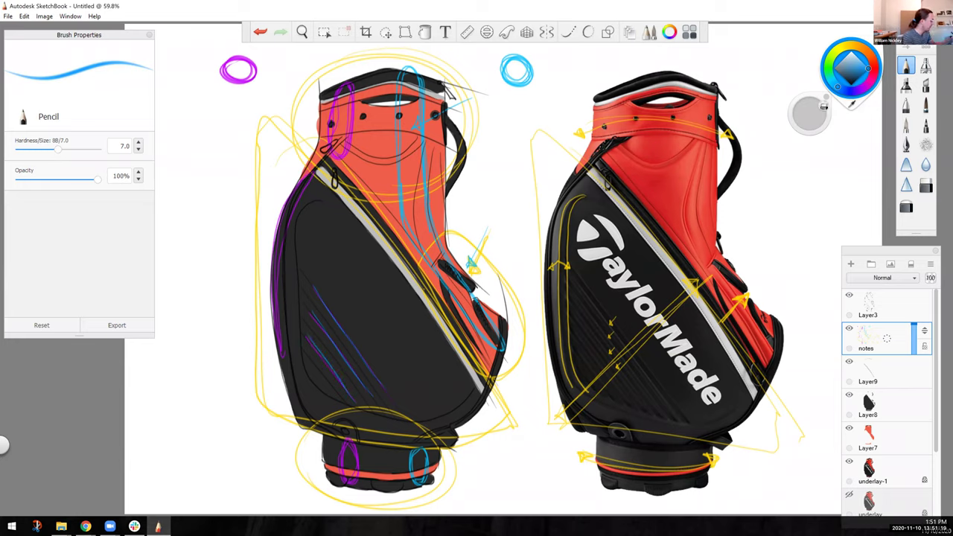
Draw blue strokes along the lower-left curve of the black panel's inner contour.
mouse_move(299, 351)
mouse_down()
mouse_move(323, 405)
mouse_move(369, 419)
mouse_up()
drag(310, 381, 368, 418)
mouse_move(298, 336)
mouse_down()
mouse_move(307, 384)
mouse_move(376, 426)
mouse_move(334, 412)
mouse_up()
Set the Pencil colour back to purple and stroke the lower-right curve of the black panel's inner contour.
click(861, 89)
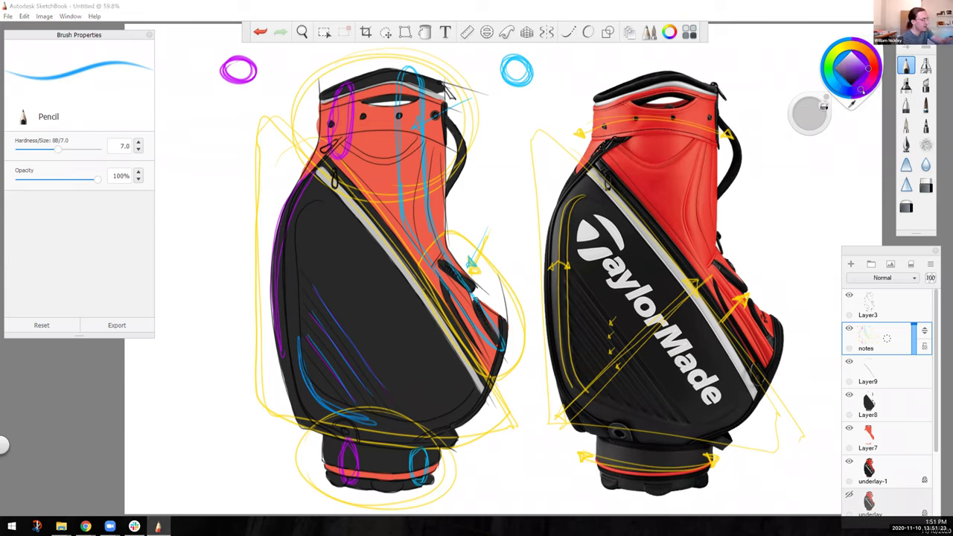
click(865, 86)
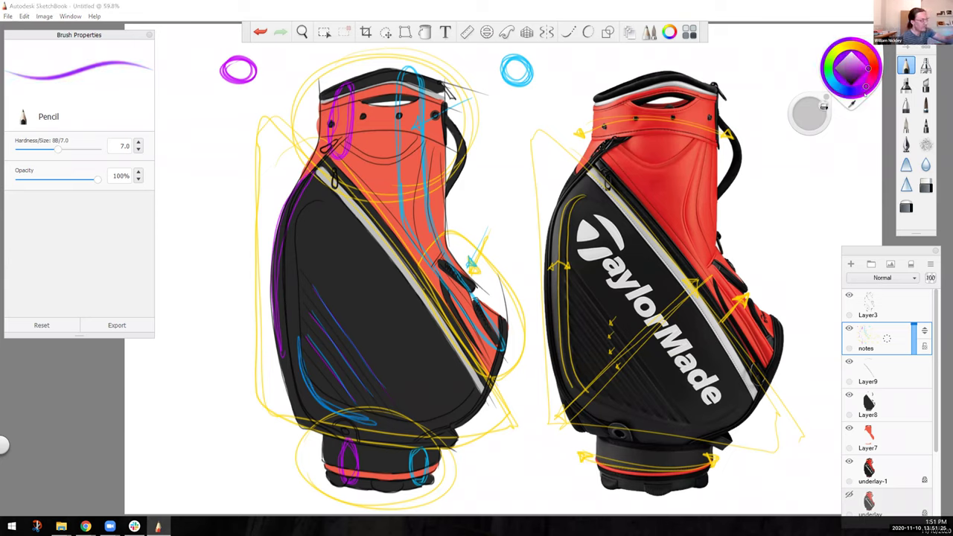
drag(400, 423, 471, 394)
drag(454, 414, 417, 424)
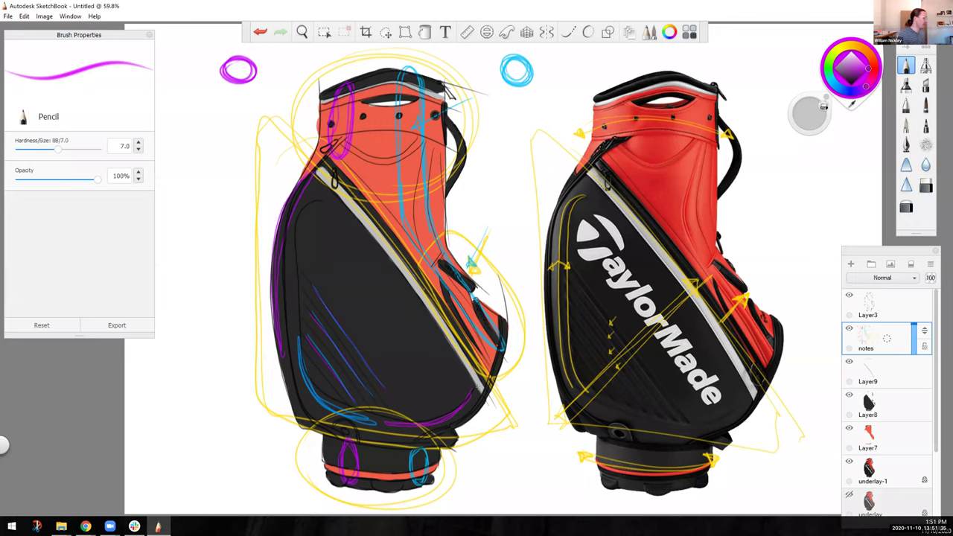
Hide the notes layer and check what Layer7, Layer8 and Layer9 contain by toggling each one's visibility.
click(849, 329)
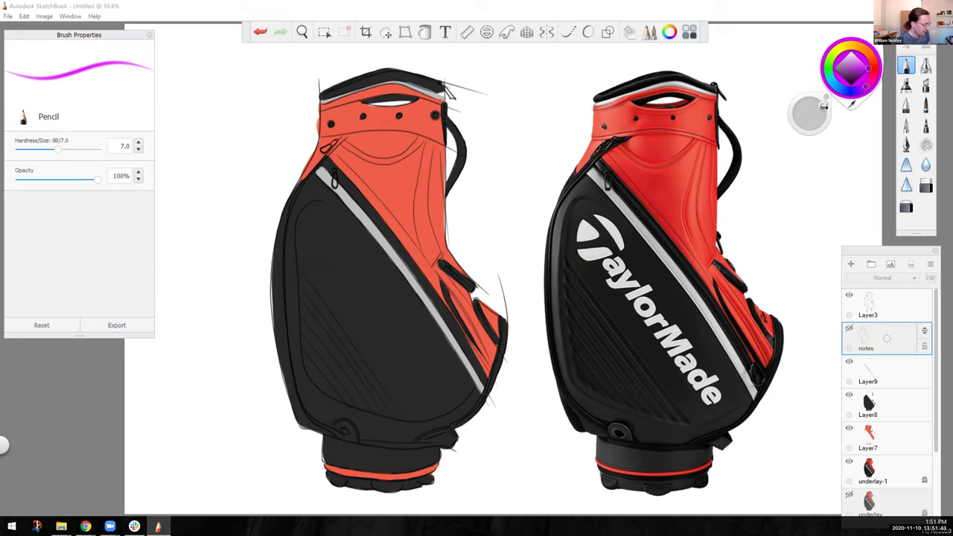
click(886, 430)
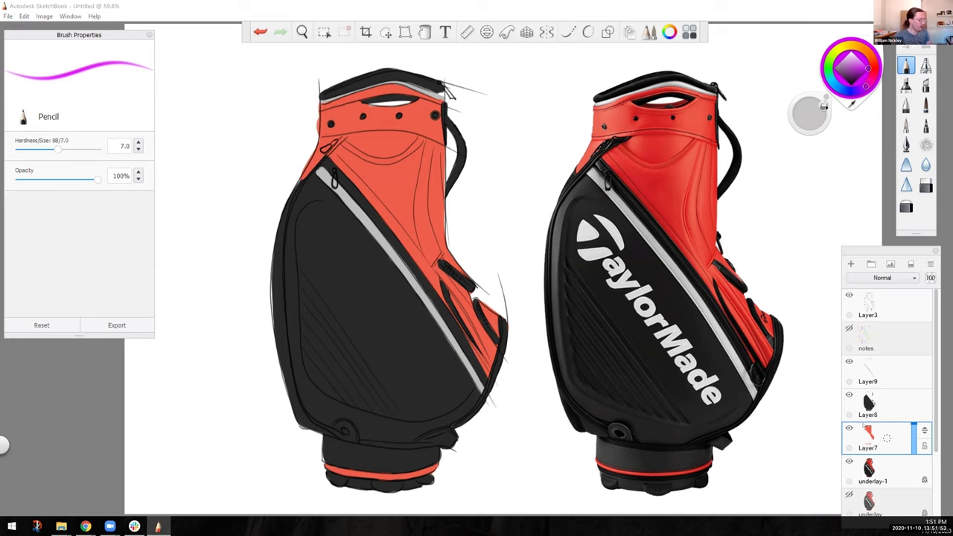
click(848, 428)
click(849, 428)
click(849, 394)
click(848, 394)
click(849, 361)
click(849, 362)
click(848, 362)
click(849, 361)
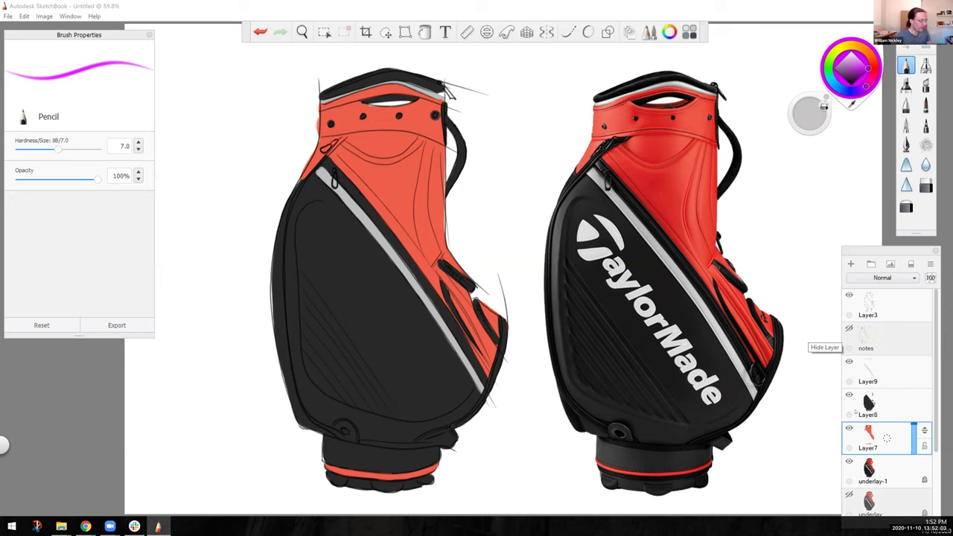
Group Layer7, Layer8 and Layer9 and name the group "color blocking".
shift+click(874, 372)
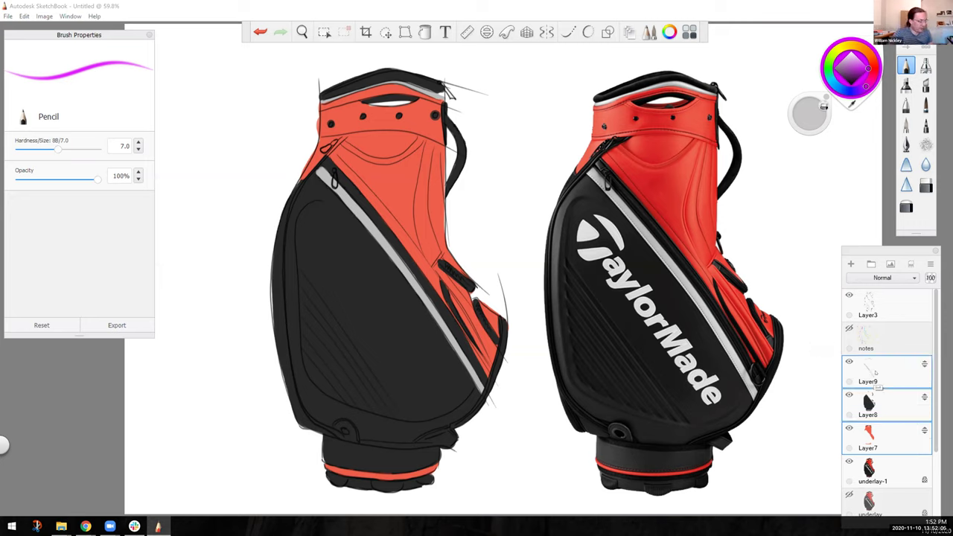
click(871, 264)
click(885, 405)
shift+click(879, 483)
drag(923, 399, 902, 375)
double_click(877, 372)
text(color blocking)
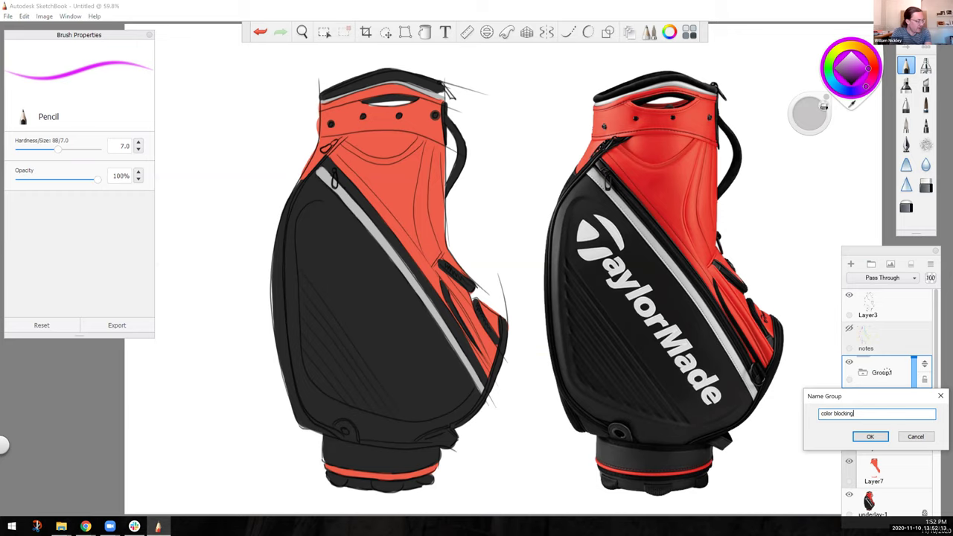
key(Return)
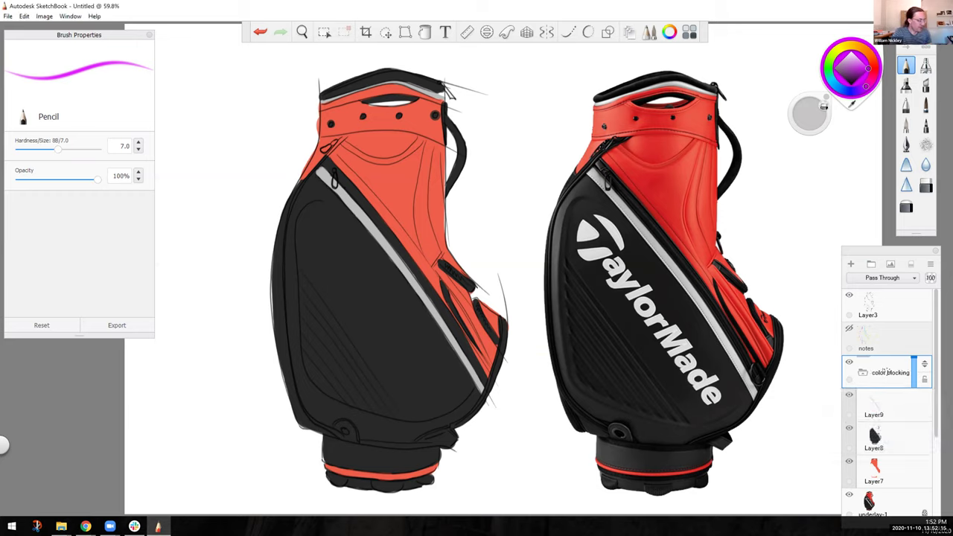
Try to add a new layer and move it out above the color blocking group.
key(ctrl+shift+n)
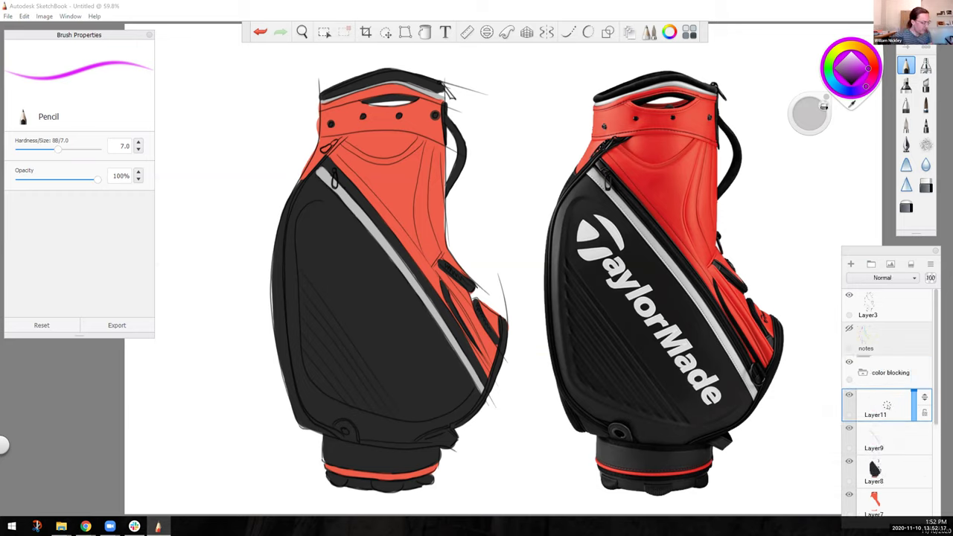
drag(887, 404, 883, 369)
click(887, 368)
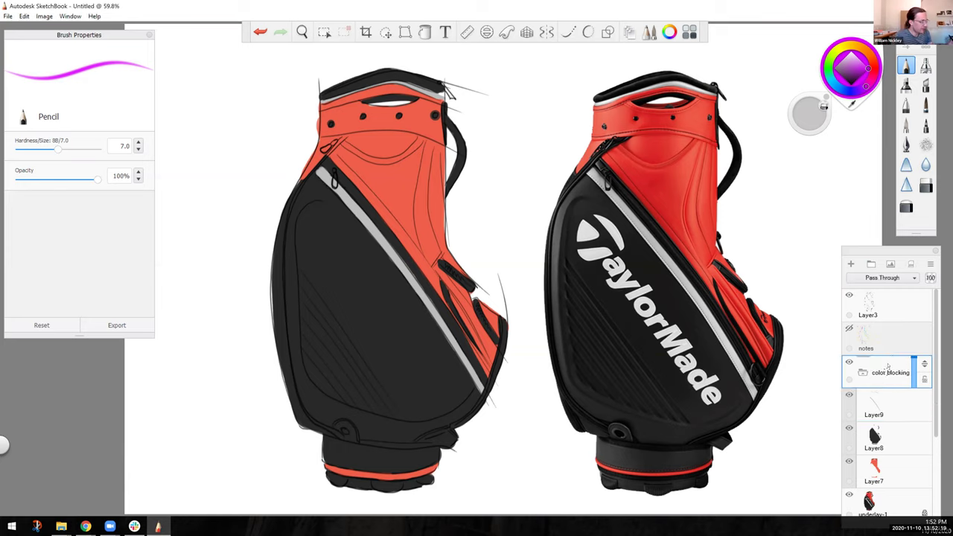
key(ctrl+shift+n)
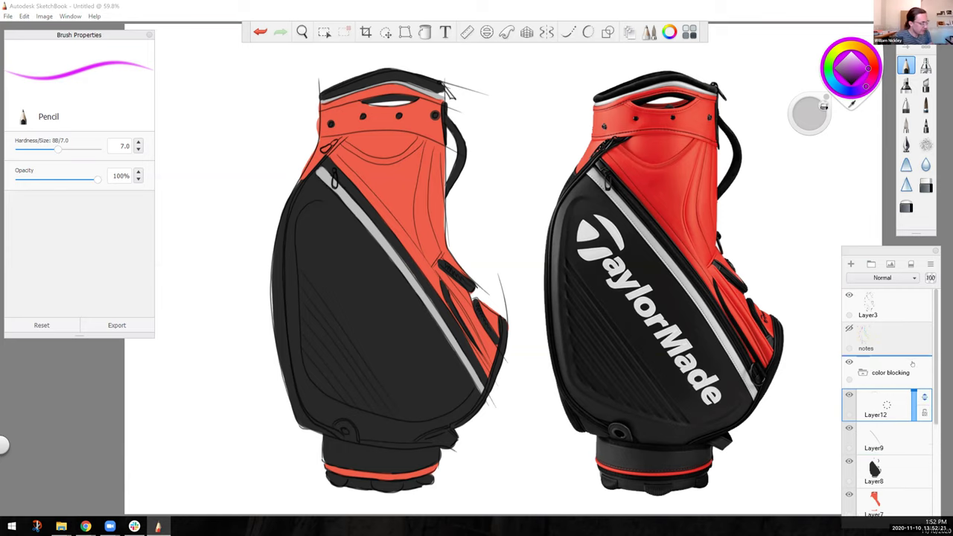
key(ctrl+z)
click(862, 374)
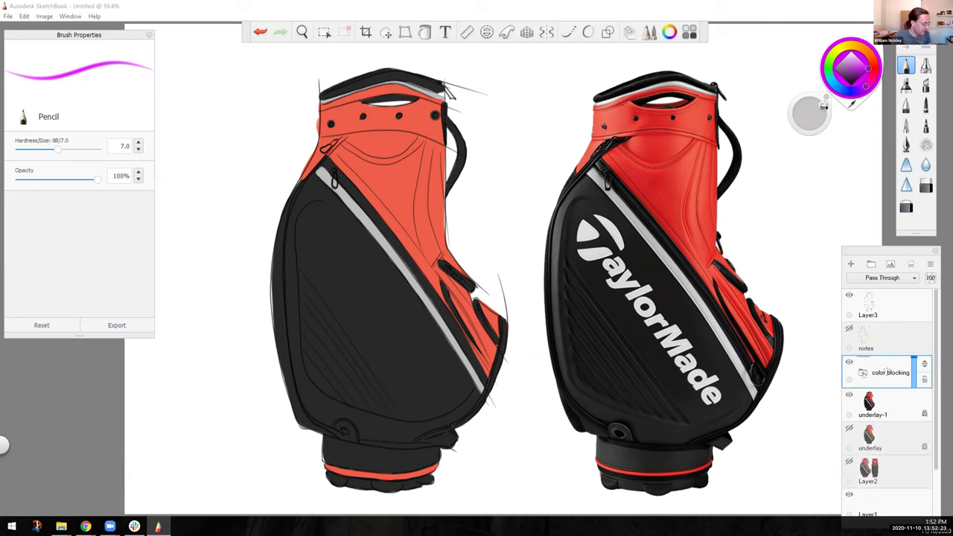
click(923, 500)
drag(924, 499, 909, 300)
Collapse the color blocking group and compare the line drawing with the group's colours hidden and shown.
click(863, 372)
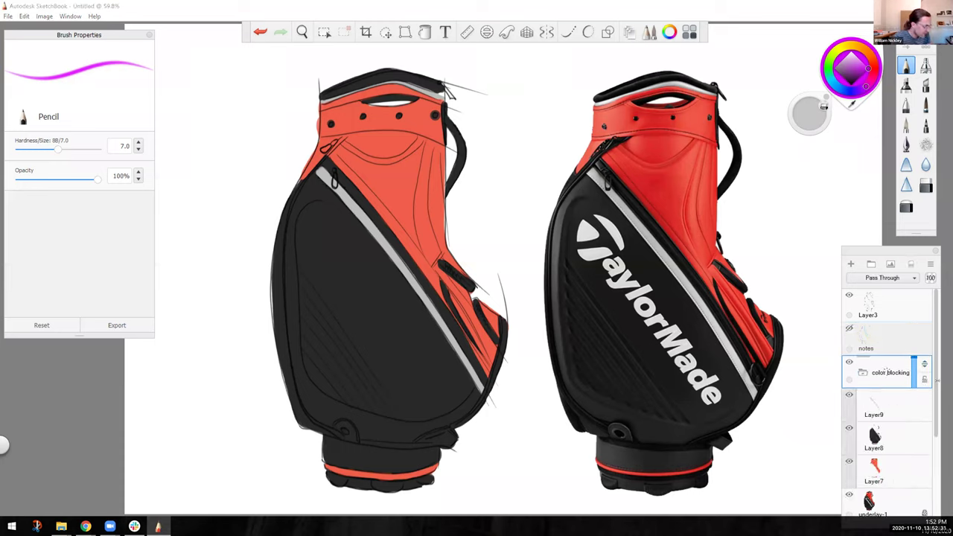
scroll(886, 371, down, 2)
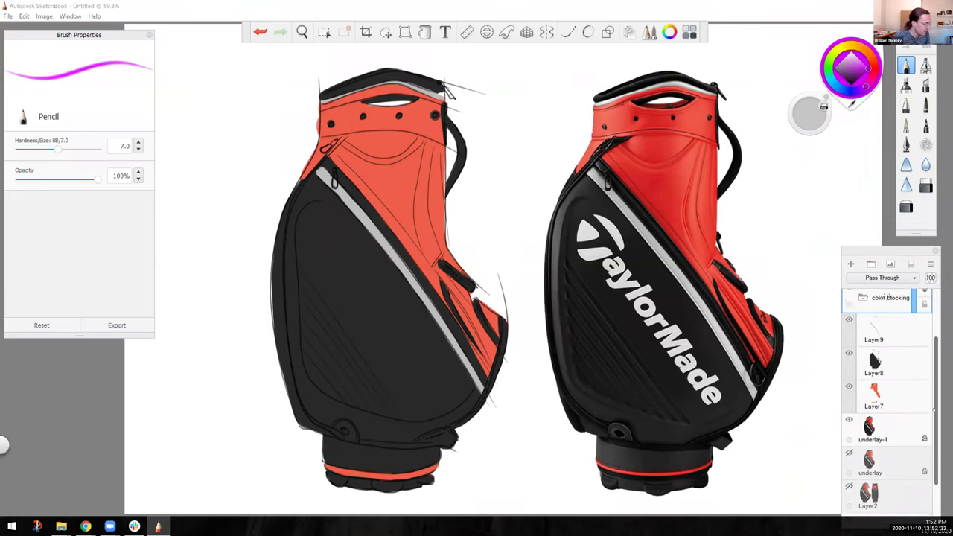
click(862, 344)
click(848, 334)
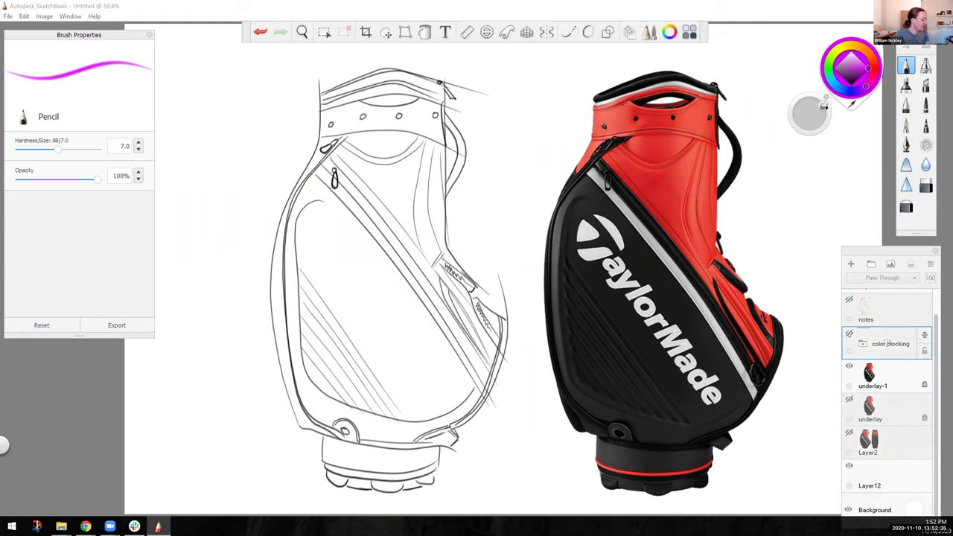
click(849, 334)
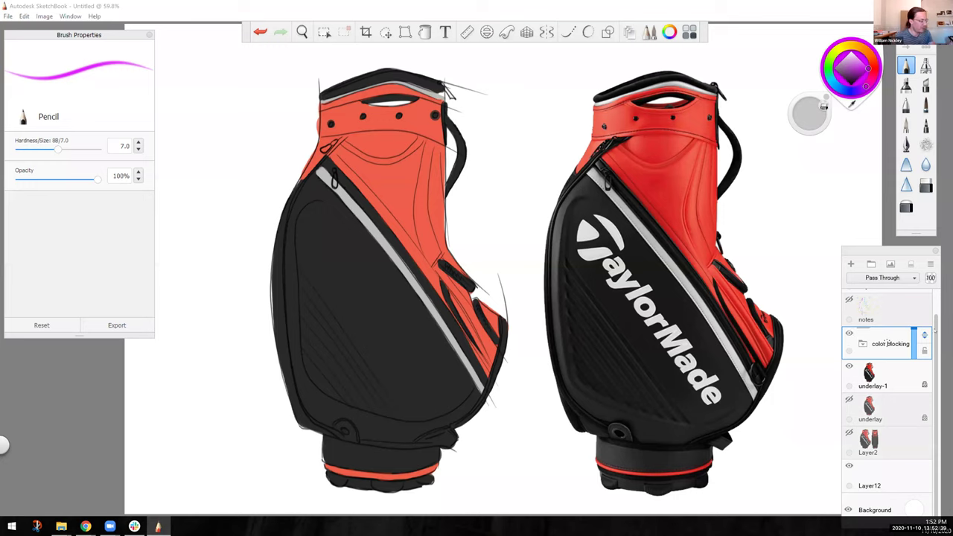
Add a new layer above the notes layer and set its blending mode to Overlay.
scroll(886, 343, up, 1)
click(885, 343)
key(ctrl+shift+n)
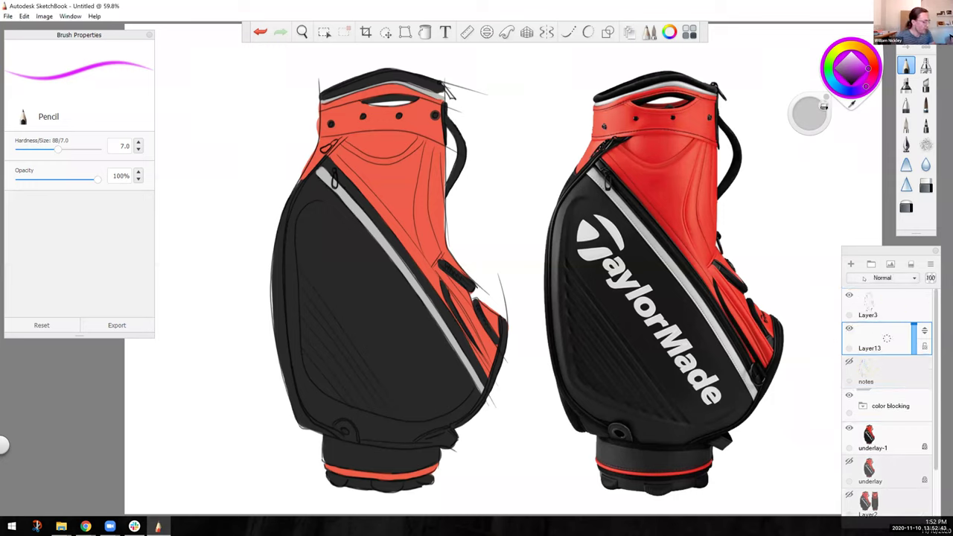
click(864, 278)
click(863, 277)
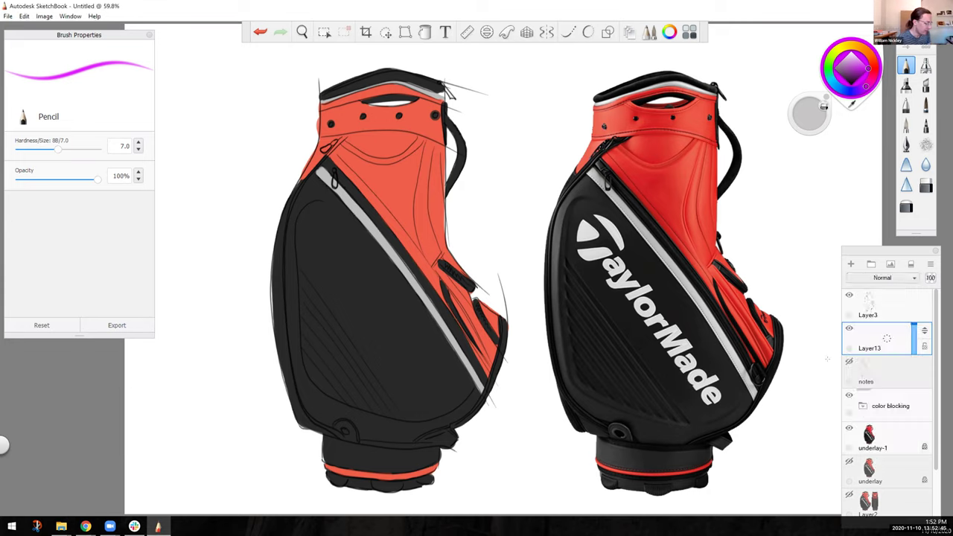
click(867, 279)
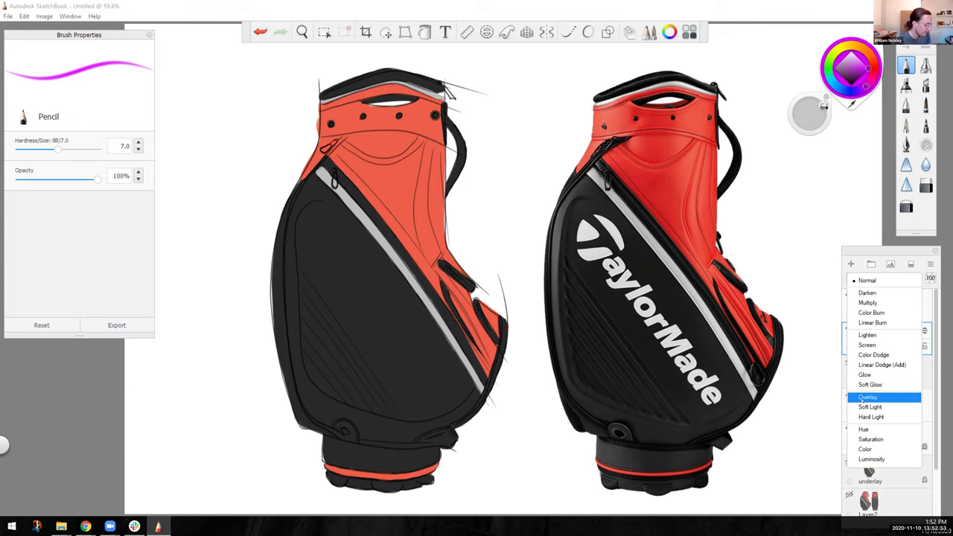
click(859, 397)
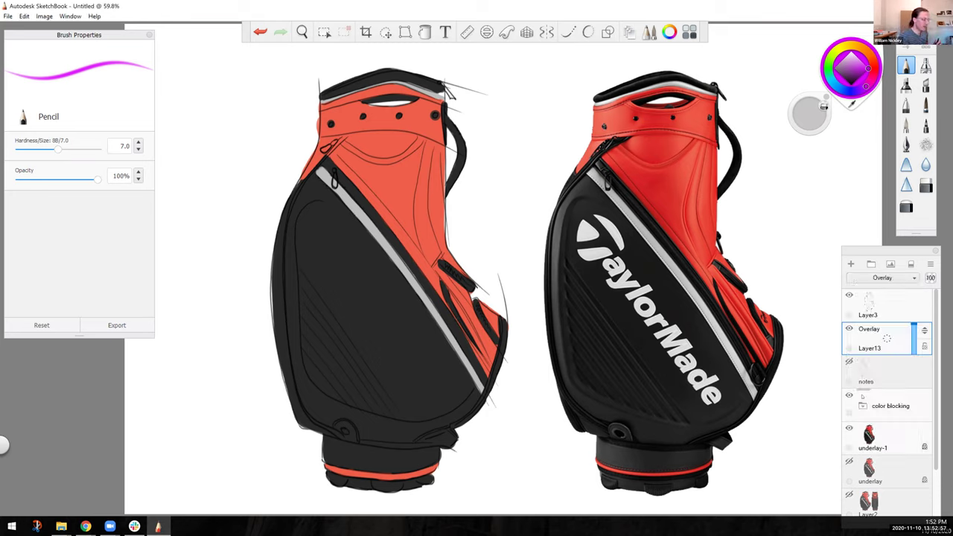
Airbrush soft white highlights down the right side of the bag's red body and along its upper-left side.
drag(846, 73, 850, 35)
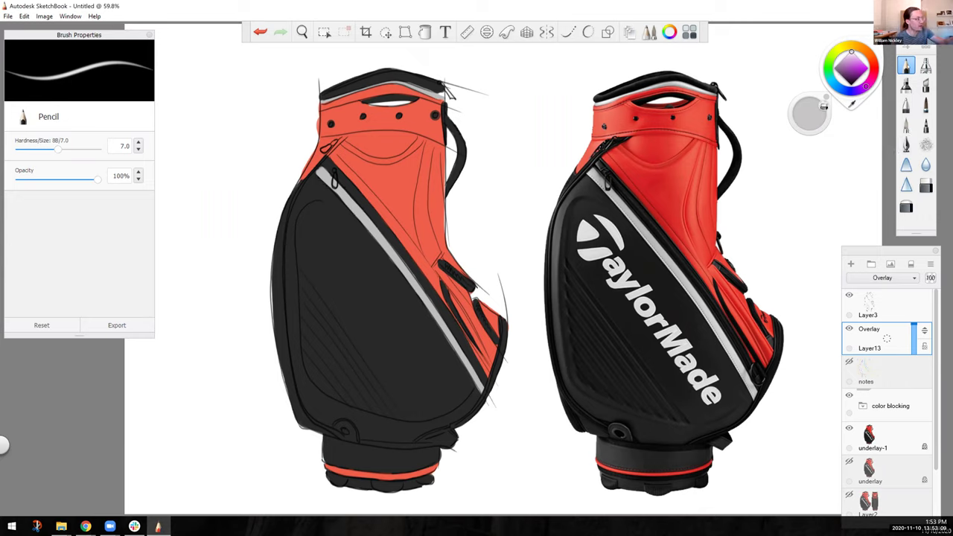
click(926, 65)
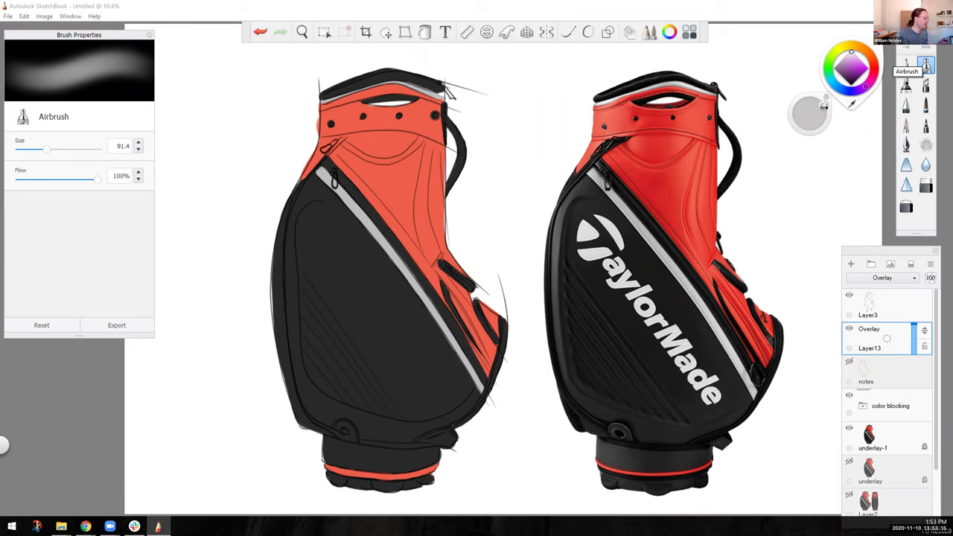
drag(399, 140, 404, 156)
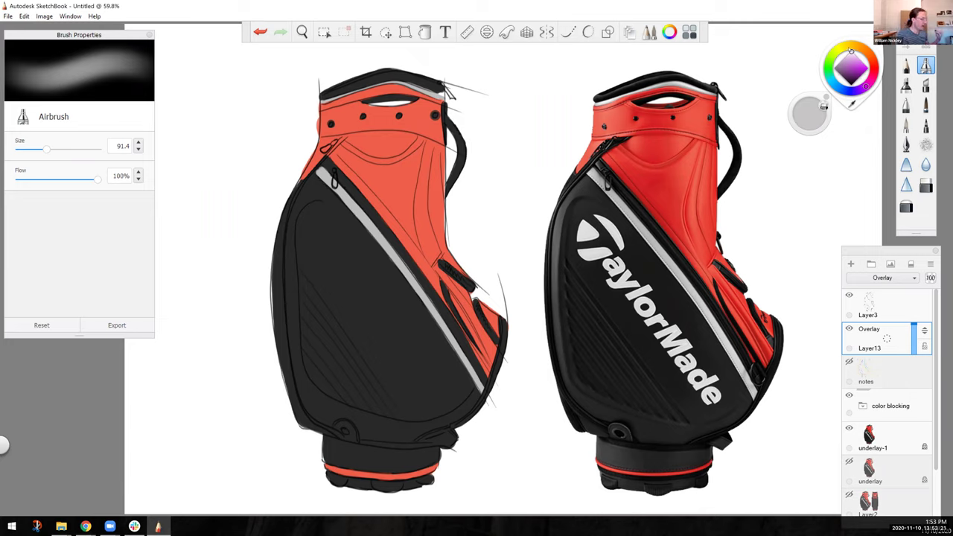
mouse_move(418, 71)
mouse_down()
mouse_move(413, 92)
mouse_move(451, 302)
mouse_move(487, 351)
mouse_up()
drag(341, 104, 317, 192)
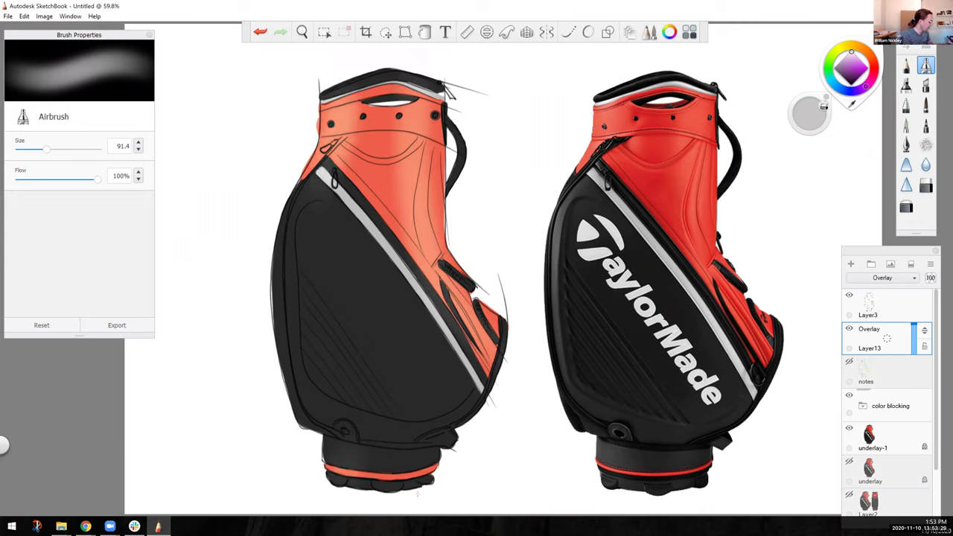
drag(419, 104, 426, 275)
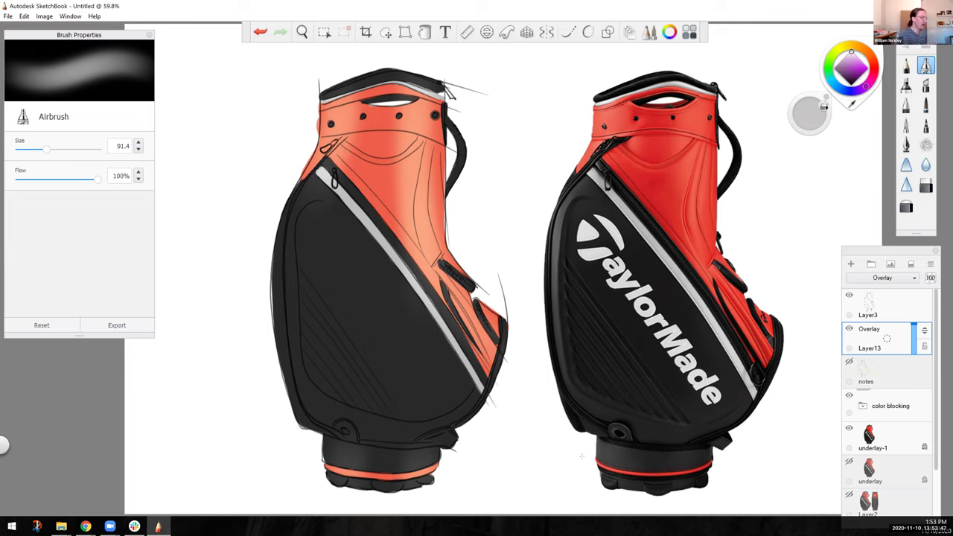
Set the Airbrush colour to dark grey and shade a vertical shadow band down the middle of the bag.
mouse_move(847, 66)
mouse_down()
mouse_move(855, 75)
mouse_move(843, 79)
mouse_up()
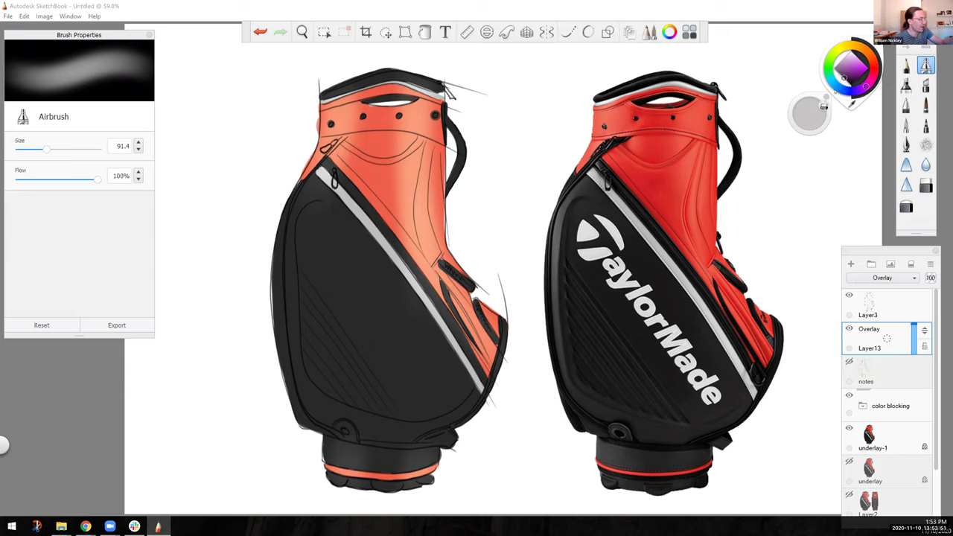
drag(376, 93, 387, 335)
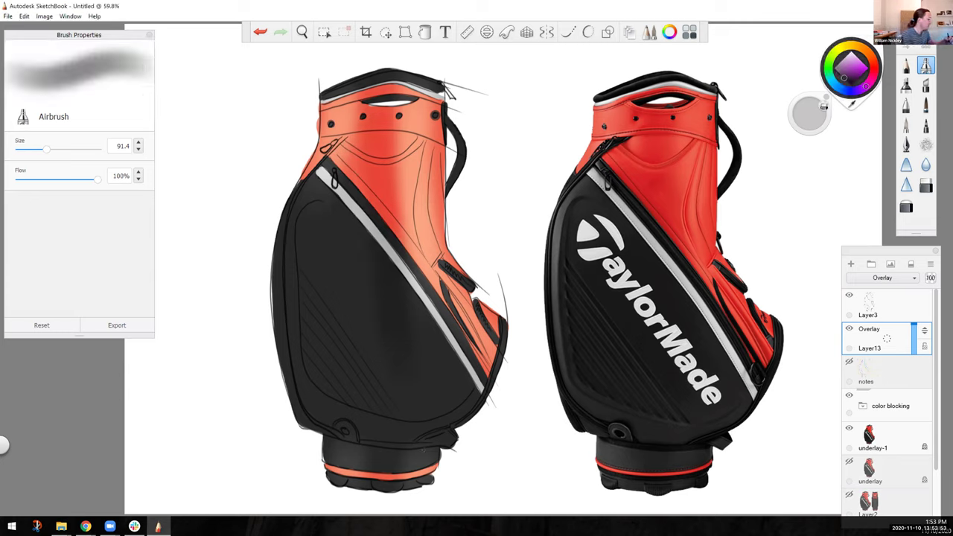
drag(402, 89, 405, 277)
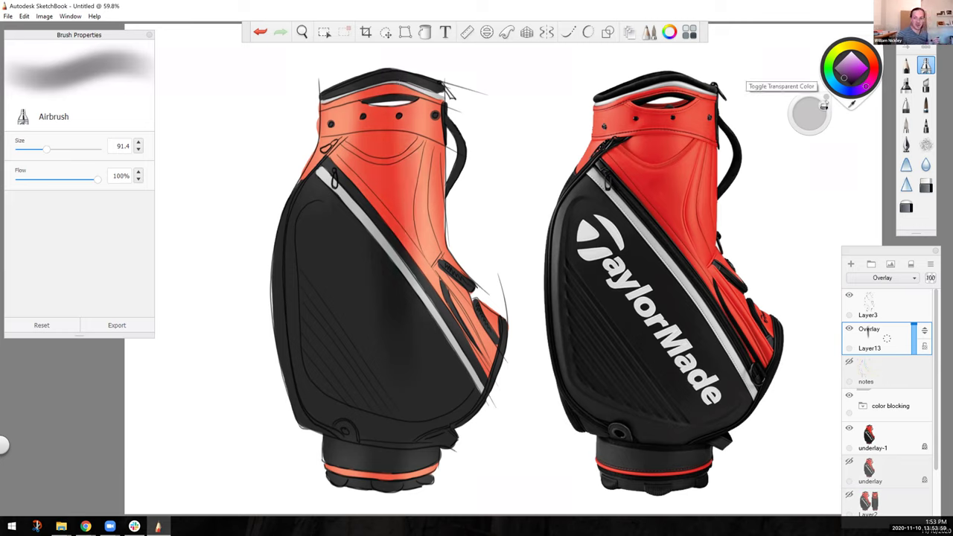
Airbrush shadows on the Overlay layer along the red body's outer edges at size 50.2 and across the bag's lower section at size 79.5.
click(858, 411)
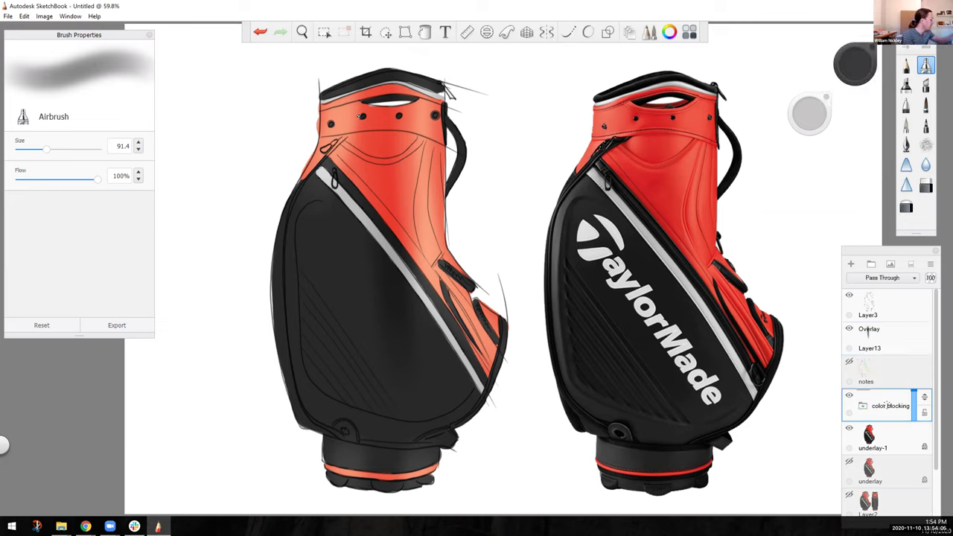
click(884, 338)
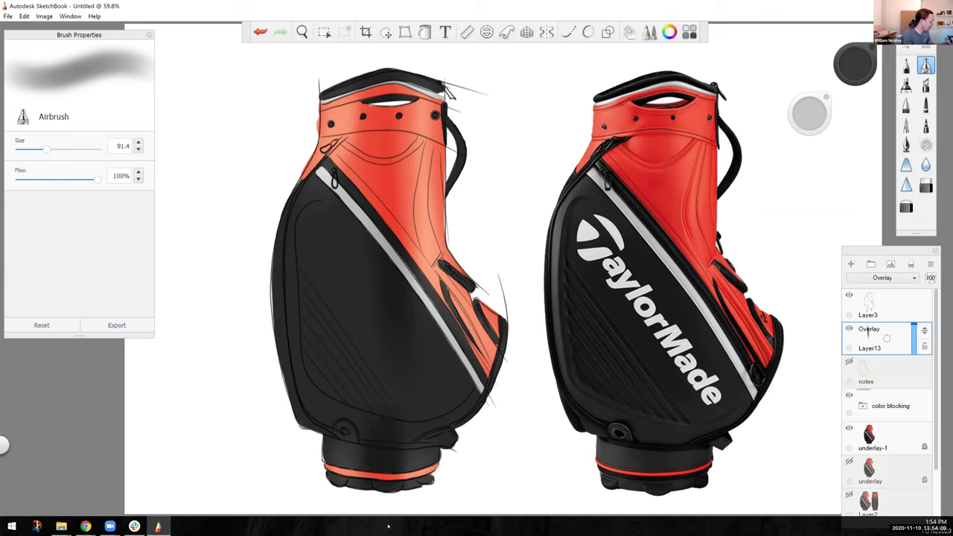
drag(808, 117, 798, 118)
drag(446, 175, 448, 215)
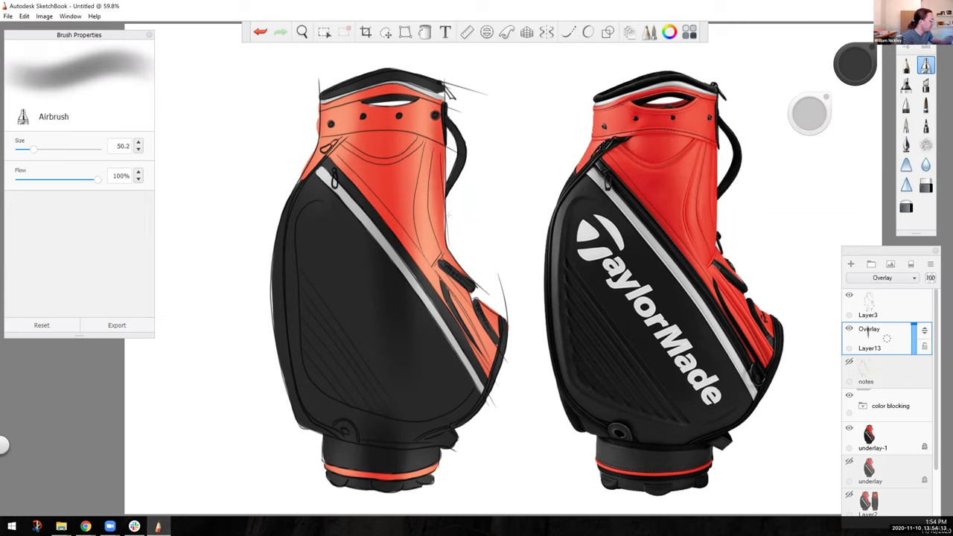
drag(313, 112, 309, 149)
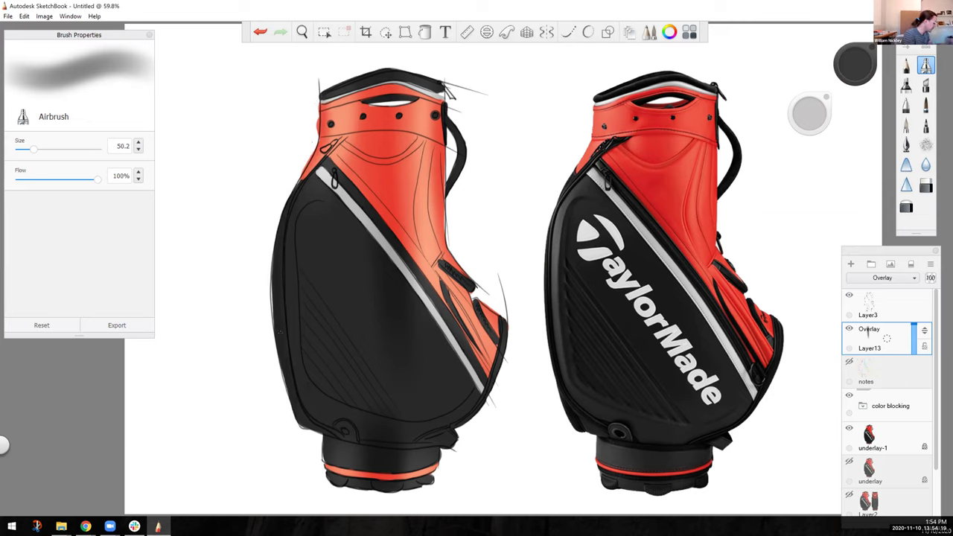
drag(809, 113, 825, 113)
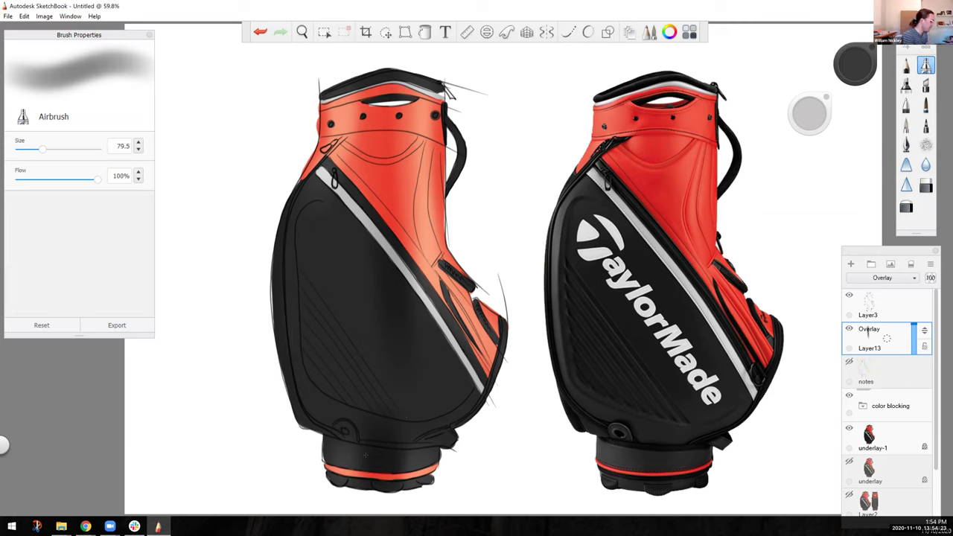
drag(433, 443, 296, 415)
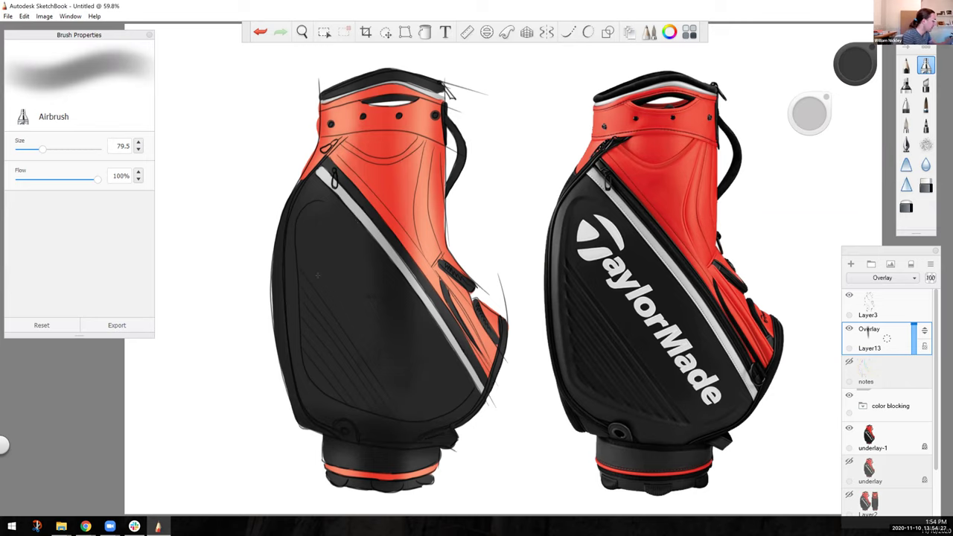
Set the Airbrush to white at size 22.1 and highlight the left edge of the black panel.
drag(855, 64, 854, 28)
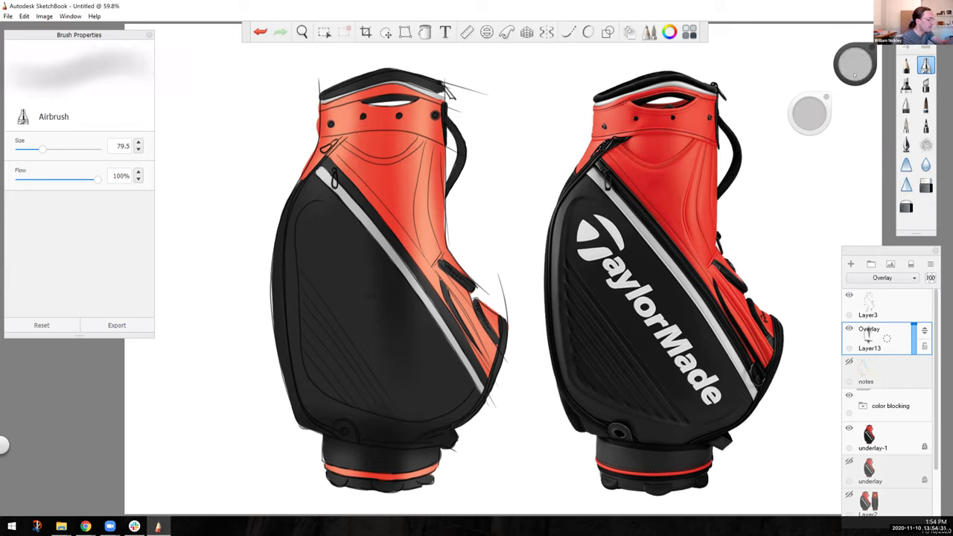
drag(853, 69, 854, 27)
drag(810, 113, 804, 121)
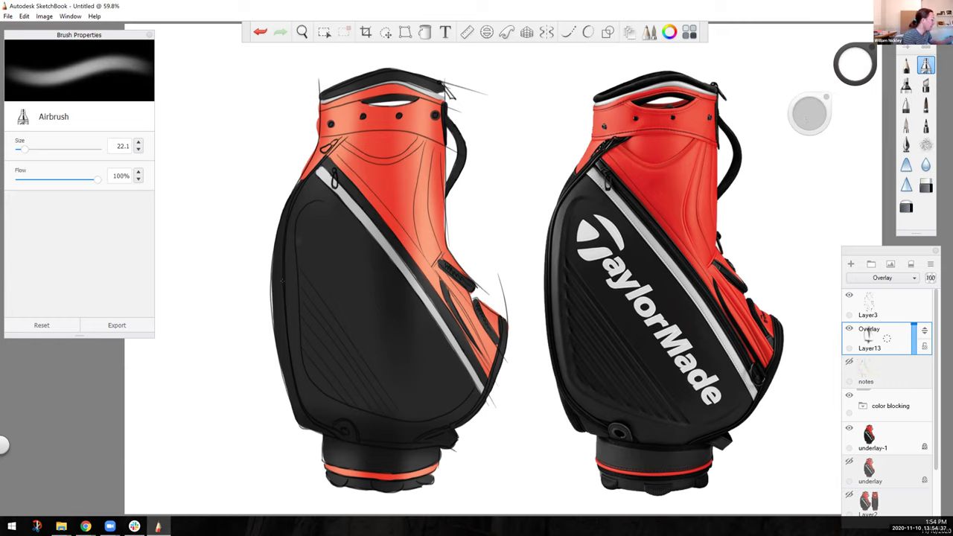
mouse_move(303, 194)
mouse_down()
mouse_move(291, 242)
mouse_move(289, 360)
mouse_up()
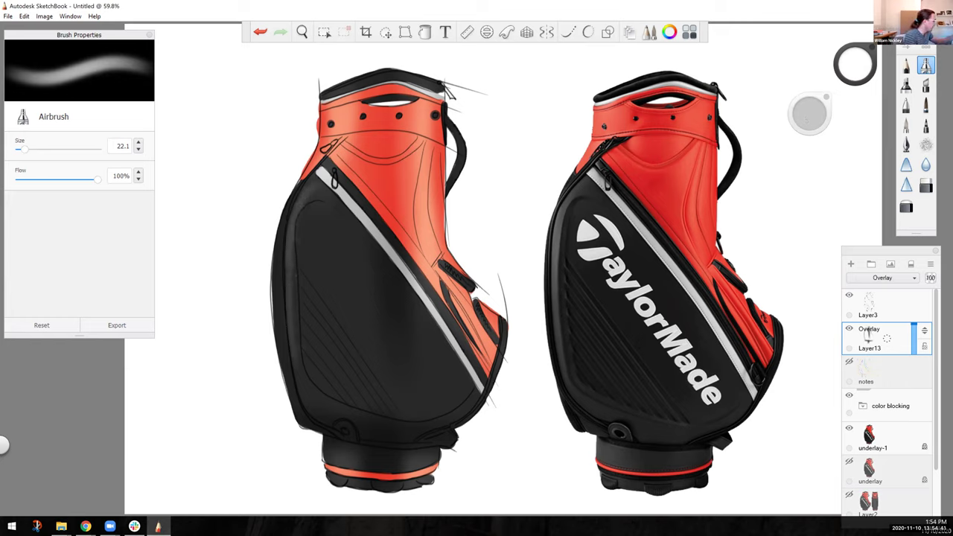
Airbrush white highlights along the black panel's left and bottom edges at size 22.1 and on its diagonal ribs at size 8.6.
drag(313, 184, 340, 493)
mouse_move(316, 387)
mouse_down()
mouse_move(372, 418)
mouse_move(409, 424)
mouse_move(459, 407)
mouse_move(452, 415)
mouse_up()
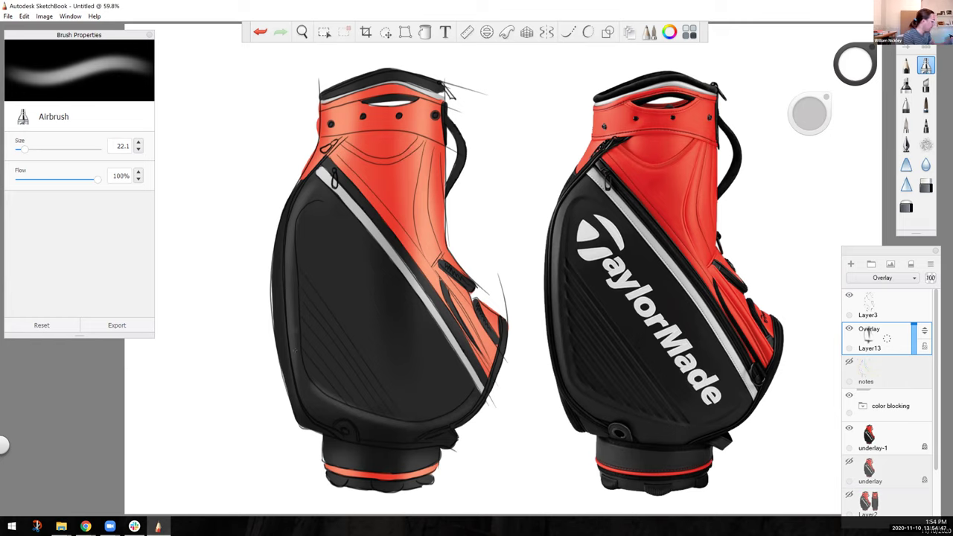
drag(814, 108, 794, 108)
key([)
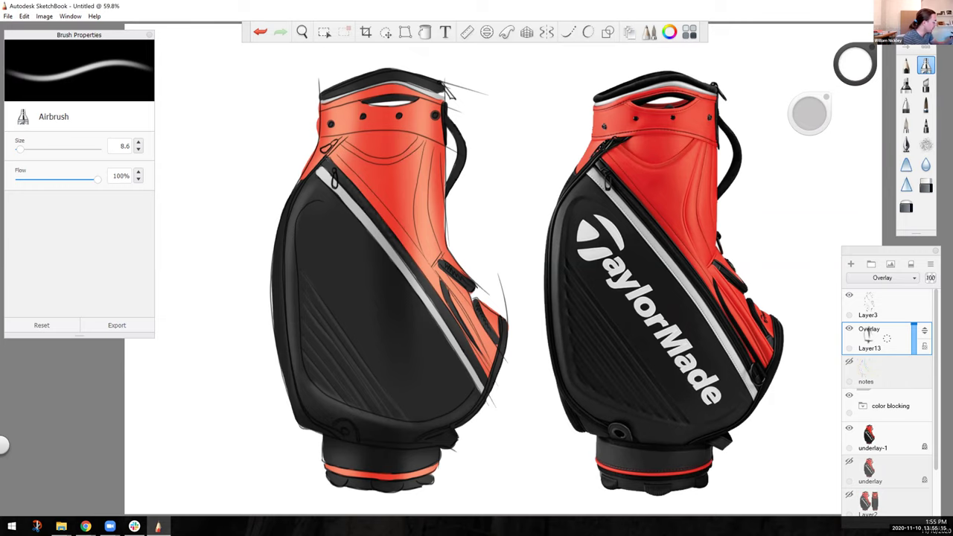
Set the Airbrush colour to black and shade the curved seam lines of the red body at size 8.6.
drag(856, 69, 855, 122)
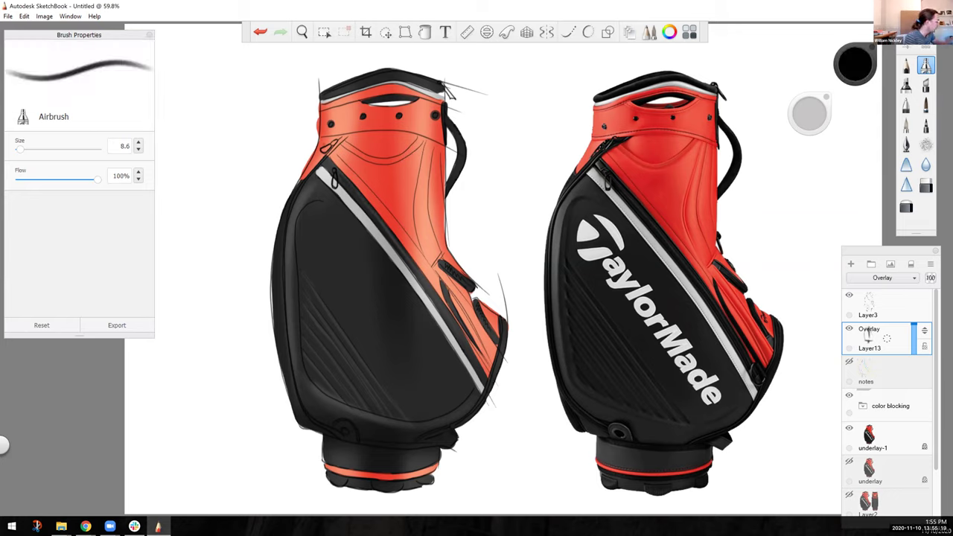
key(ctrl+z)
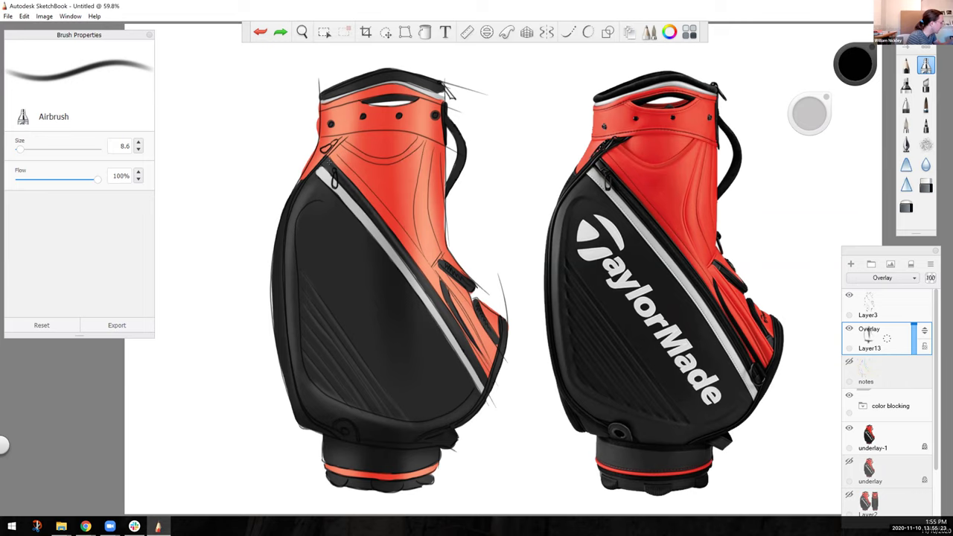
key(ctrl+y)
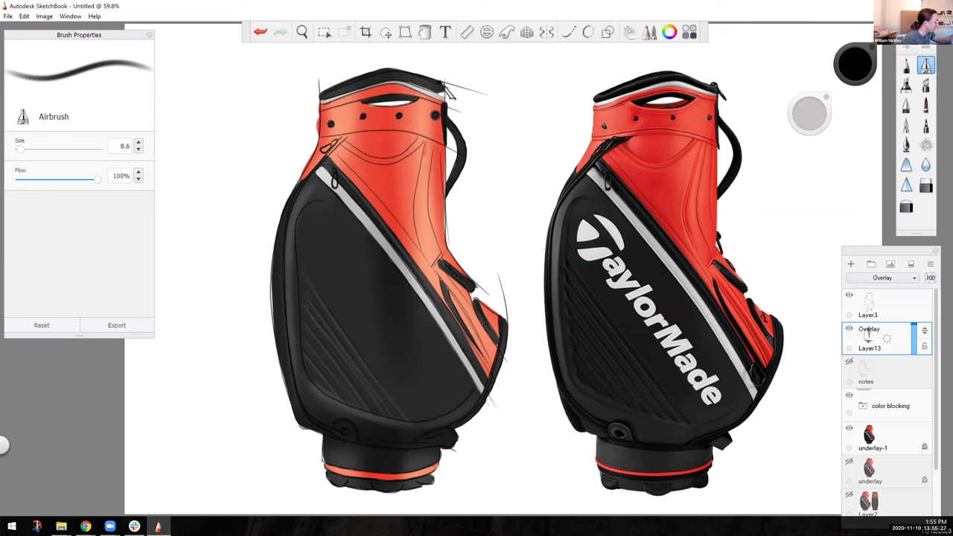
drag(420, 158, 419, 256)
drag(431, 155, 439, 254)
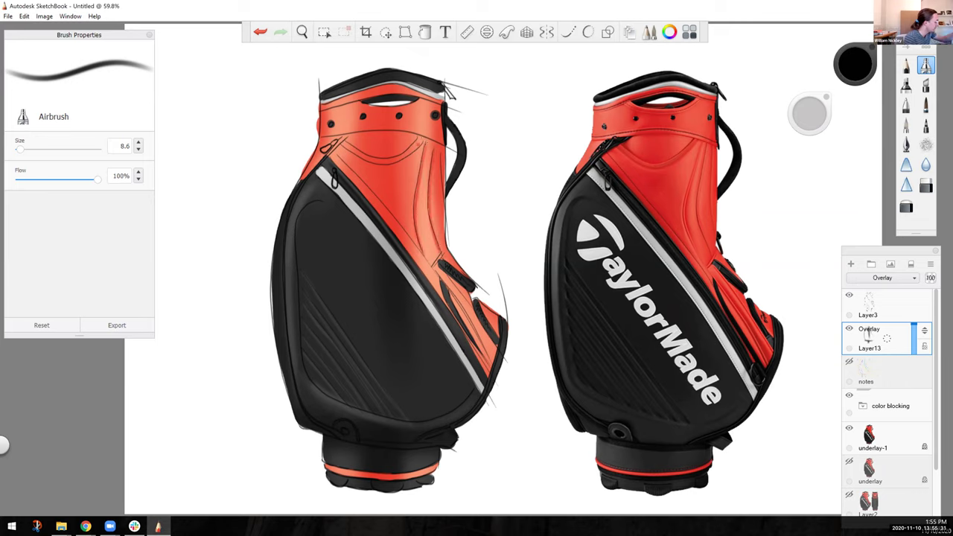
mouse_move(399, 153)
mouse_down()
mouse_move(372, 156)
mouse_move(346, 140)
mouse_move(374, 161)
mouse_move(416, 146)
mouse_up()
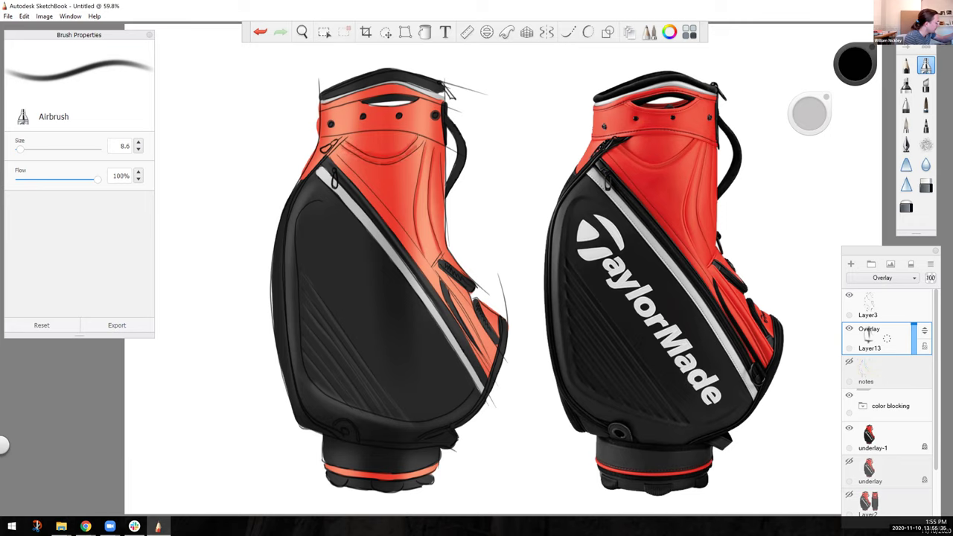
Airbrush black shading along the folds beside the lower pockets and along the upper and lower seams of the red collar.
mouse_move(338, 158)
mouse_down()
mouse_move(463, 297)
mouse_move(491, 353)
mouse_up()
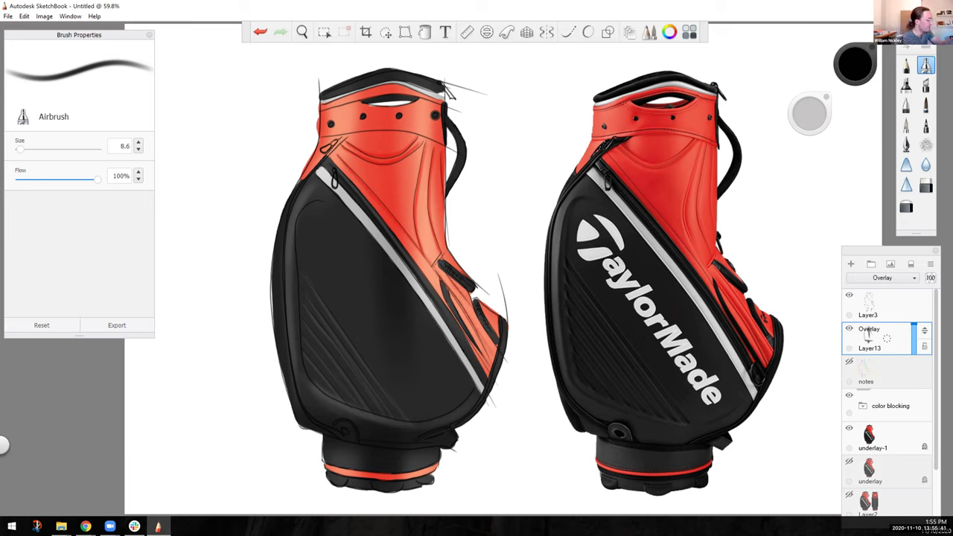
key(ctrl+z)
drag(443, 280, 487, 356)
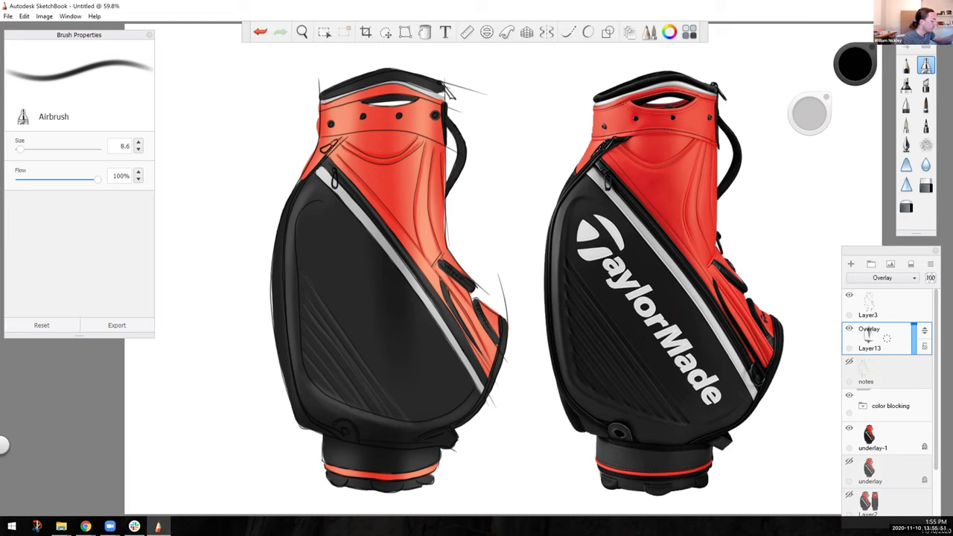
drag(325, 109, 433, 95)
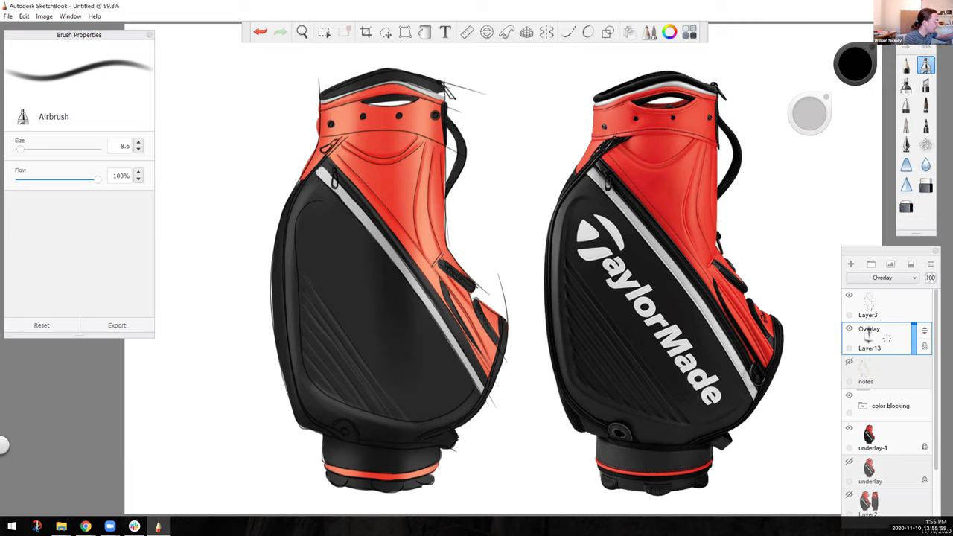
drag(325, 132, 441, 139)
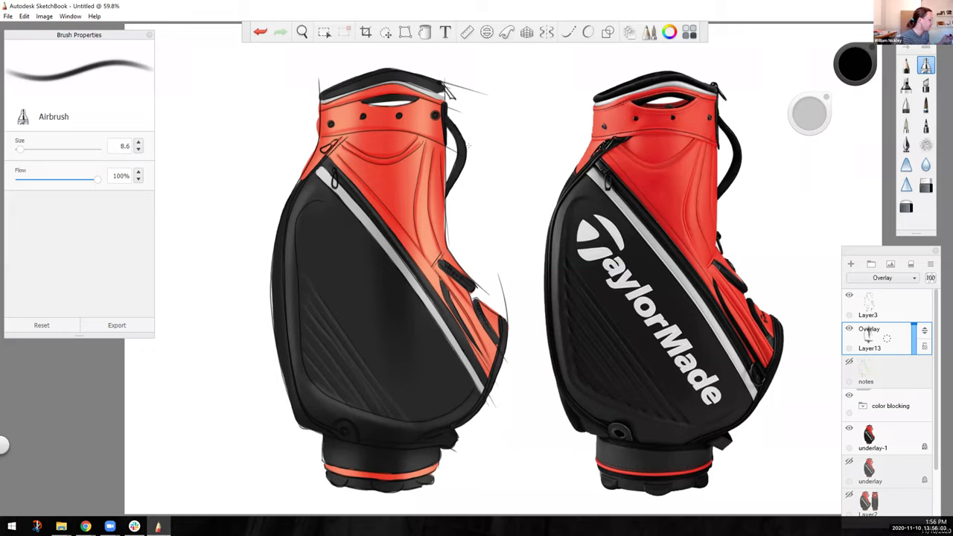
Set the Airbrush to dark grey at size 14.8 and add a soft shadow between the vertical seams of the red body.
drag(805, 116, 810, 114)
drag(855, 64, 855, 55)
drag(808, 115, 809, 113)
drag(427, 172, 431, 252)
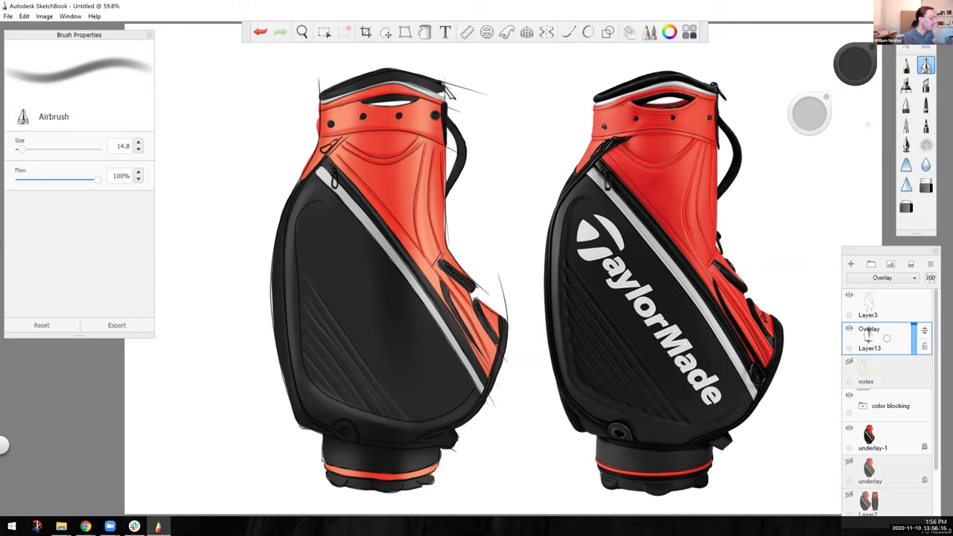
Switch the Airbrush to white and highlight the collar below the handle opening at sizes 14.8 and 7.5.
drag(854, 63, 854, 74)
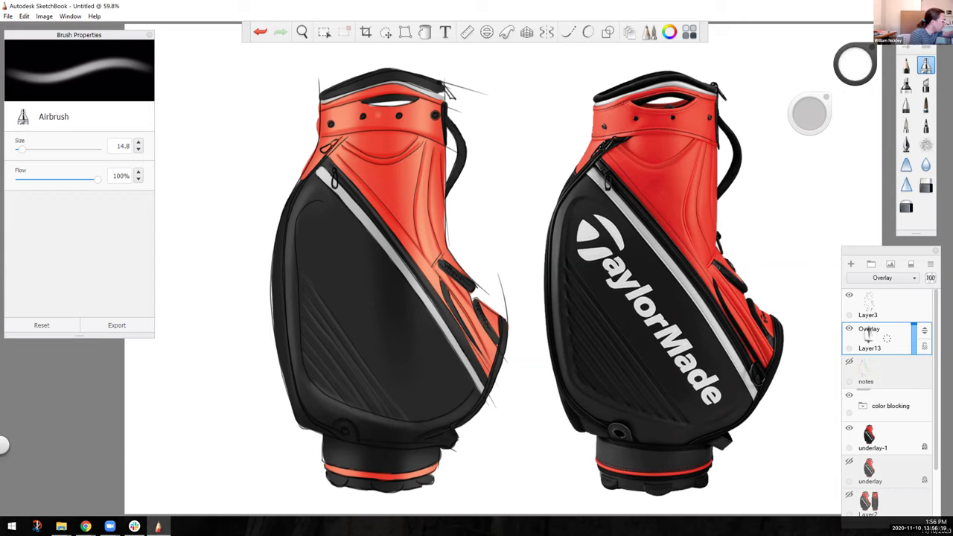
drag(370, 107, 390, 108)
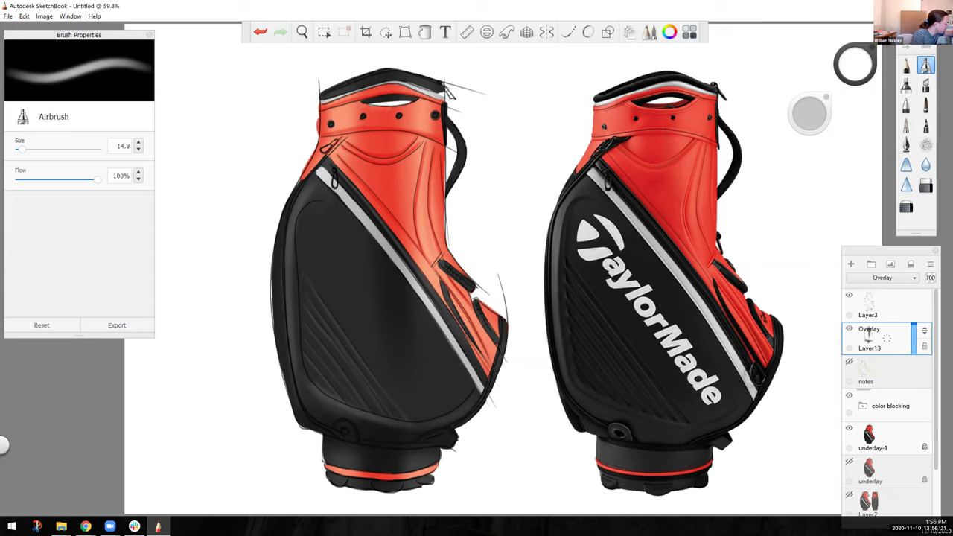
drag(809, 113, 800, 113)
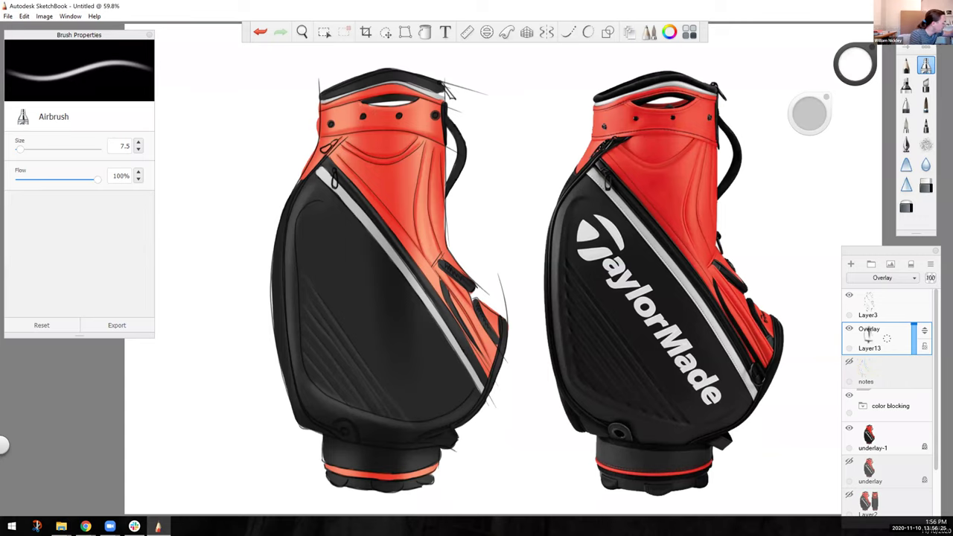
drag(369, 109, 401, 109)
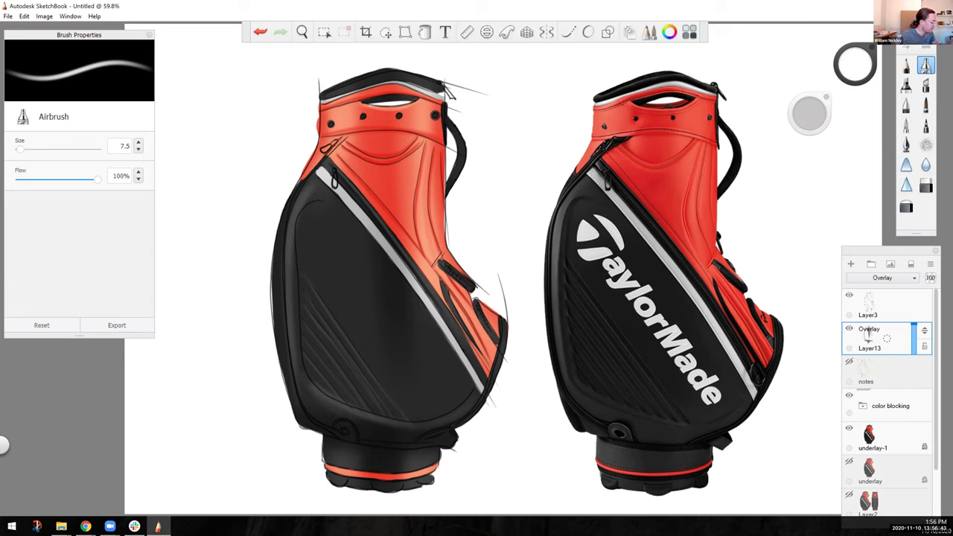
Set the Airbrush size to 5.0 and its colour to dark grey.
mouse_move(851, 64)
mouse_down()
mouse_move(851, 77)
mouse_move(850, 64)
mouse_up()
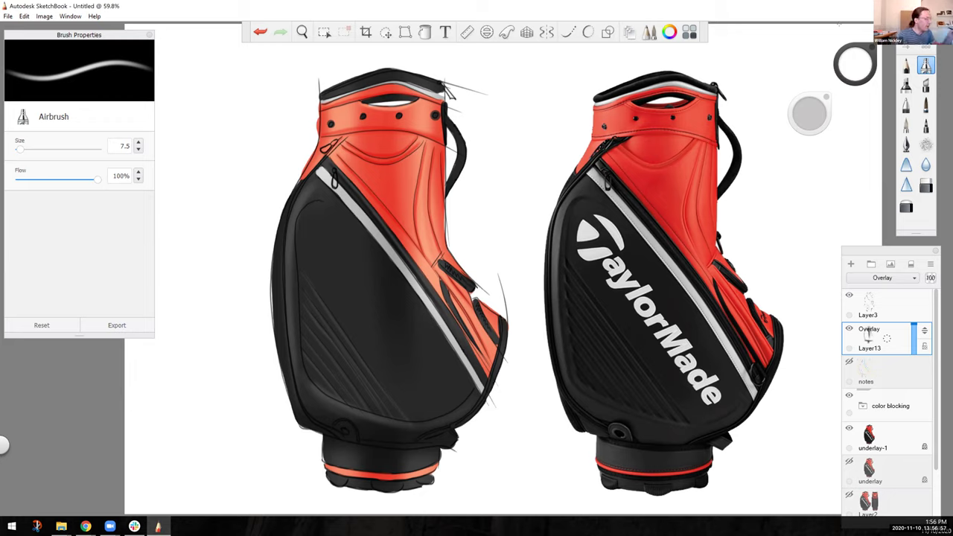
mouse_move(854, 64)
mouse_down()
mouse_move(855, 109)
mouse_move(806, 118)
mouse_up()
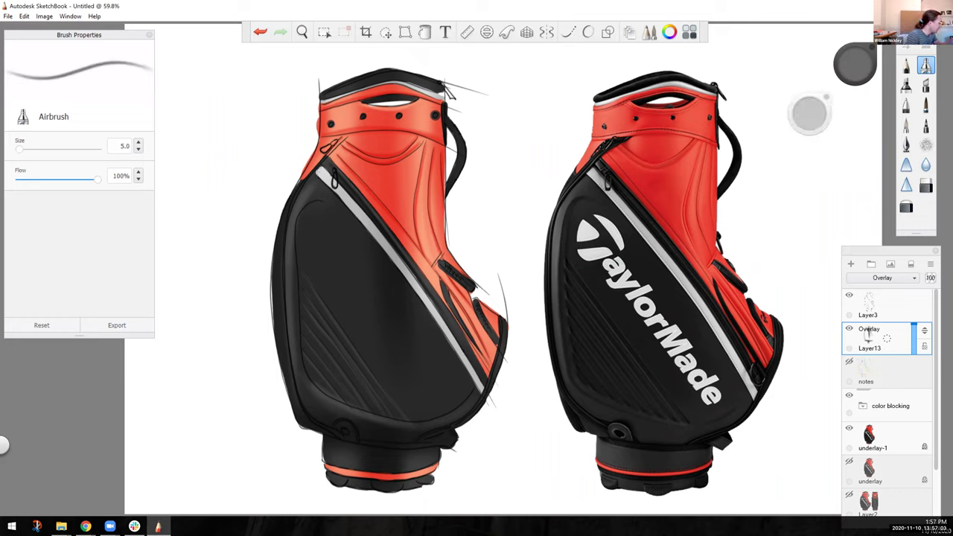
drag(806, 116, 805, 115)
drag(854, 64, 854, 80)
drag(805, 115, 804, 116)
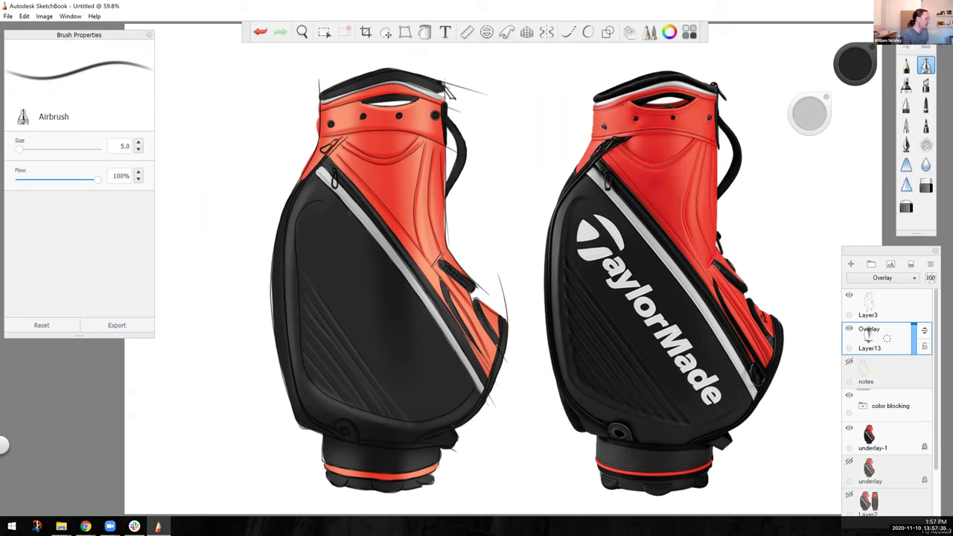
Toggle the visibility of Overlay Layer13 repeatedly to compare the bag with and without its shading.
click(848, 328)
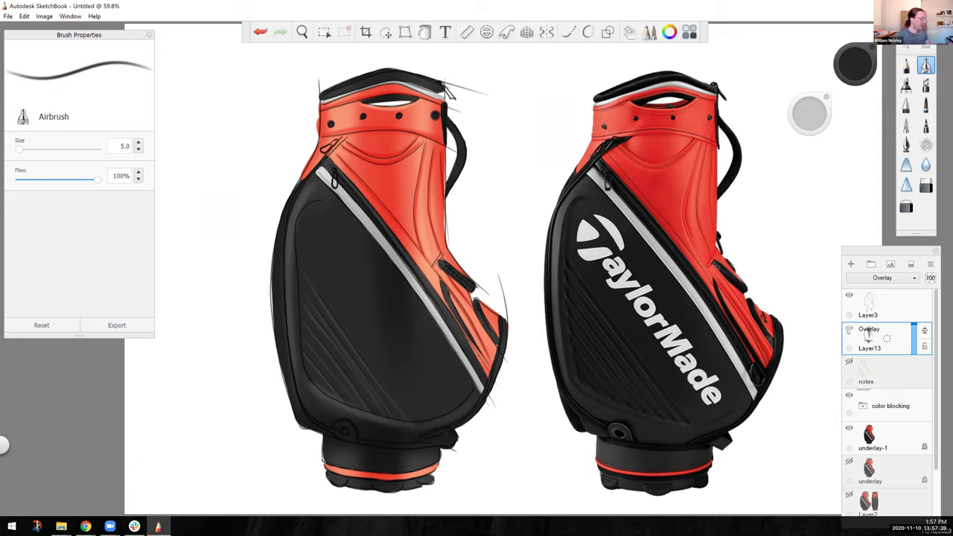
click(848, 329)
click(848, 329)
click(848, 329)
click(848, 329)
click(848, 329)
click(848, 329)
click(848, 329)
click(849, 329)
click(848, 329)
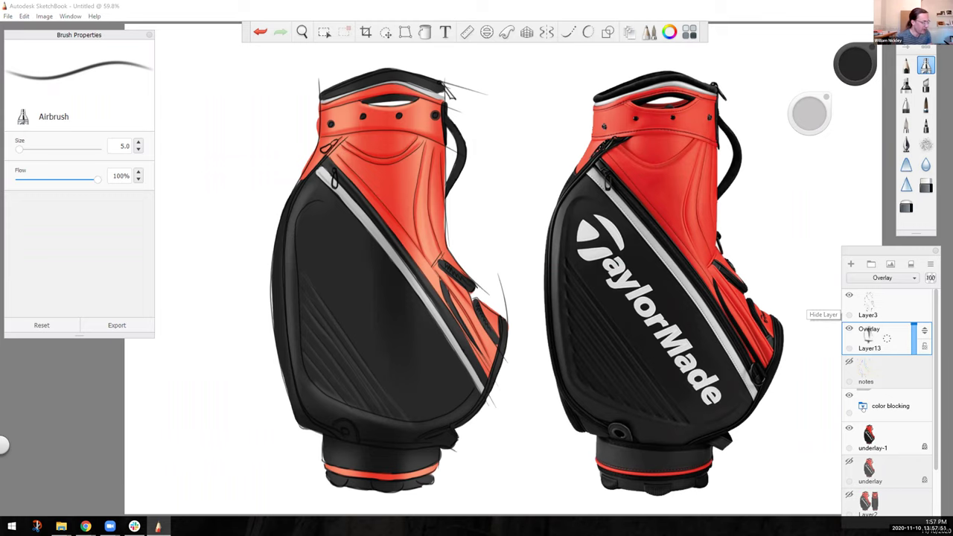
Expand the color blocking group, select the red Layer7, and hide and show it to check its area.
click(862, 406)
scroll(868, 331, down, 3)
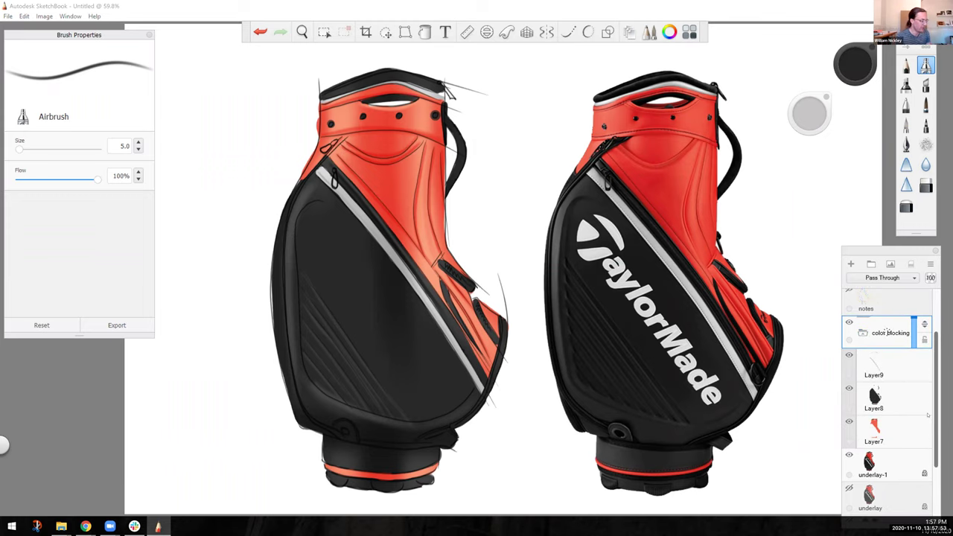
click(887, 430)
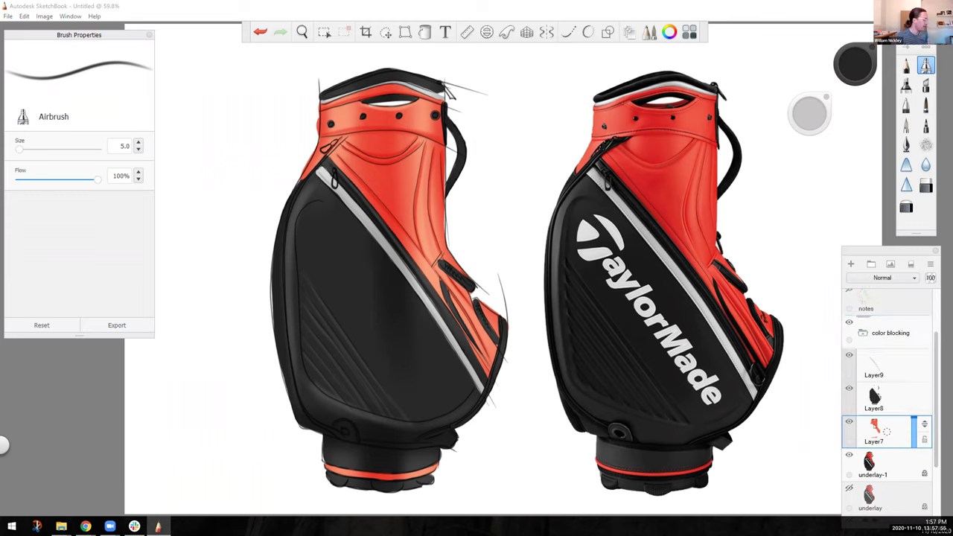
click(848, 422)
click(848, 422)
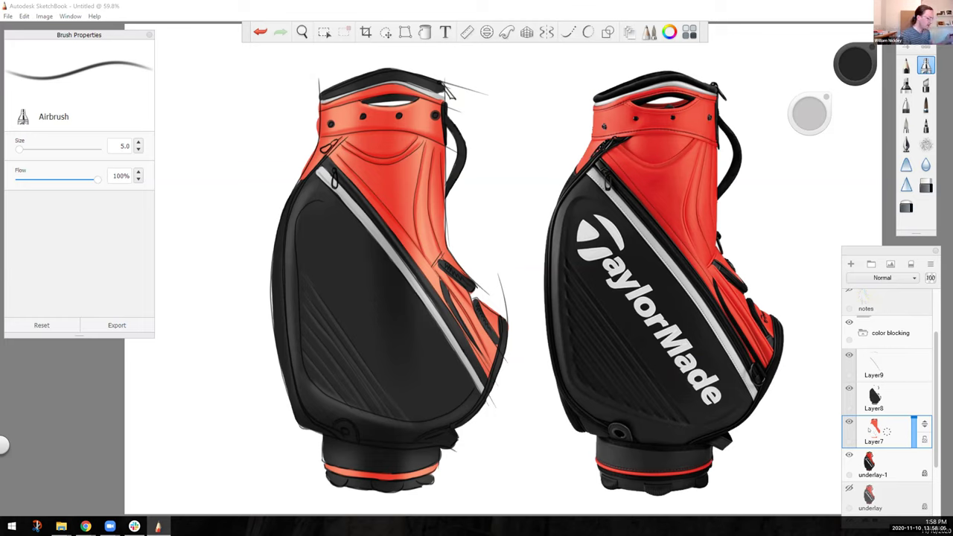
Shift the hue of the red Layer7 to -117 with the Hue/Saturation adjustment and apply it.
click(24, 15)
mouse_move(44, 16)
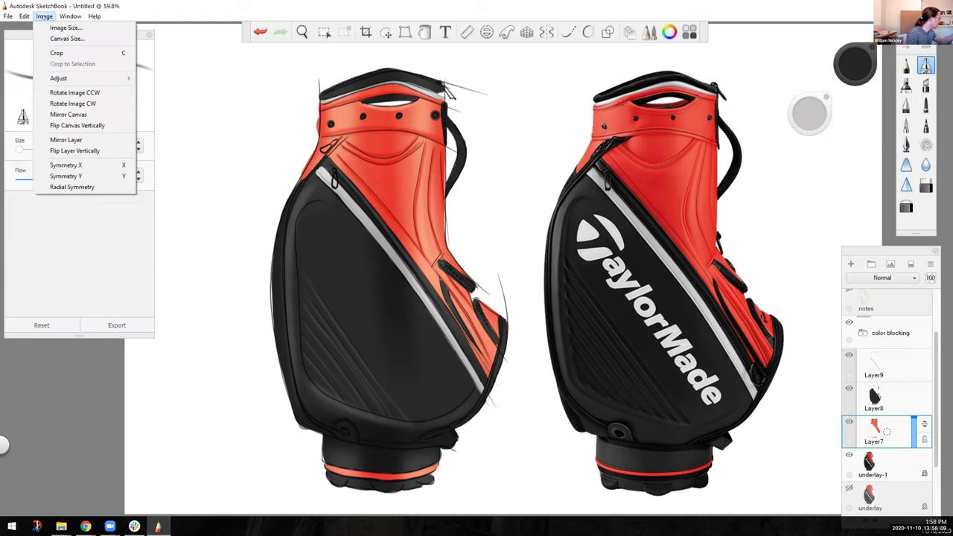
mouse_move(58, 80)
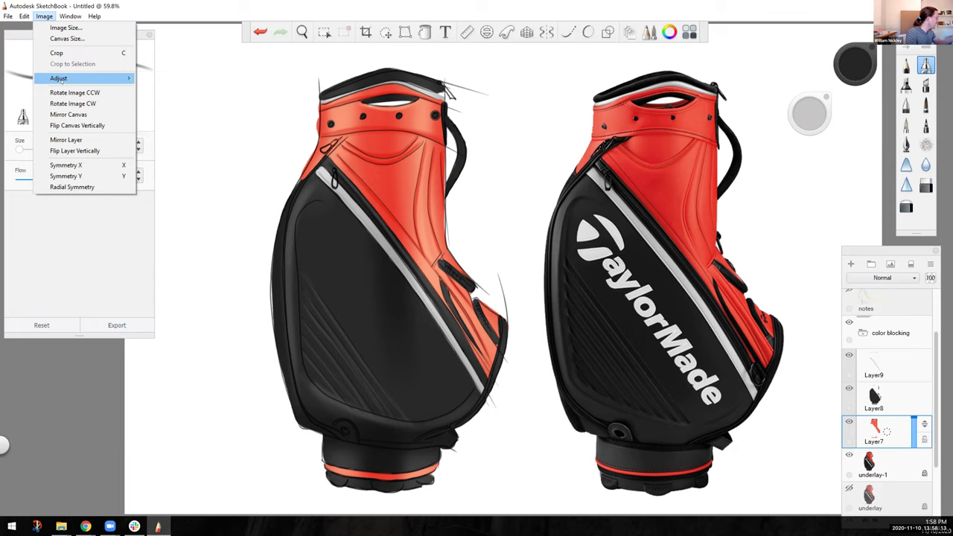
click(154, 89)
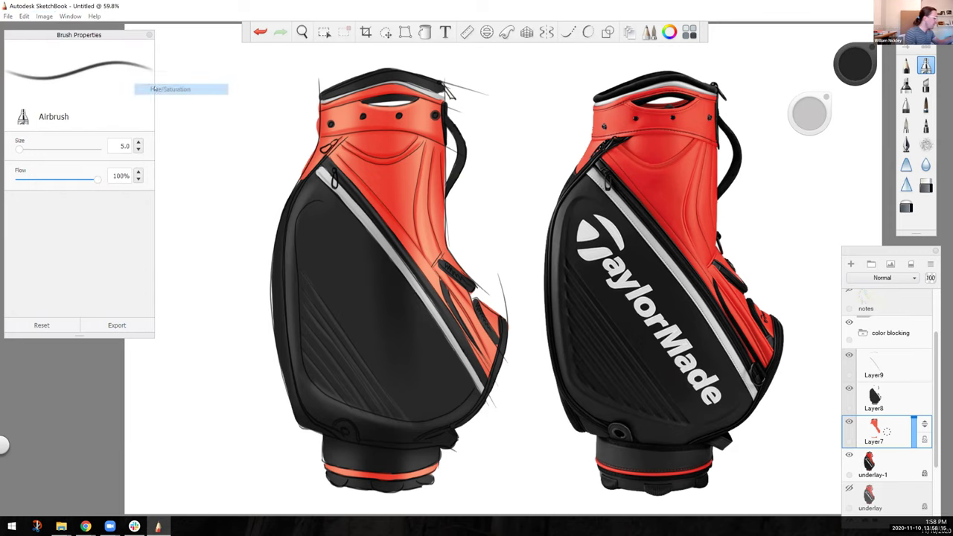
mouse_move(674, 291)
mouse_down()
mouse_move(709, 294)
mouse_move(661, 291)
mouse_up()
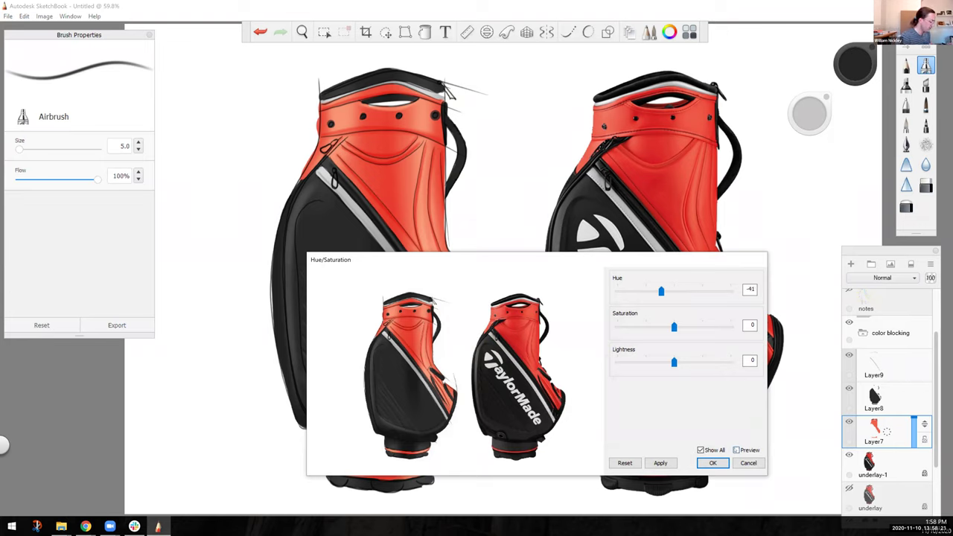
drag(661, 291, 638, 291)
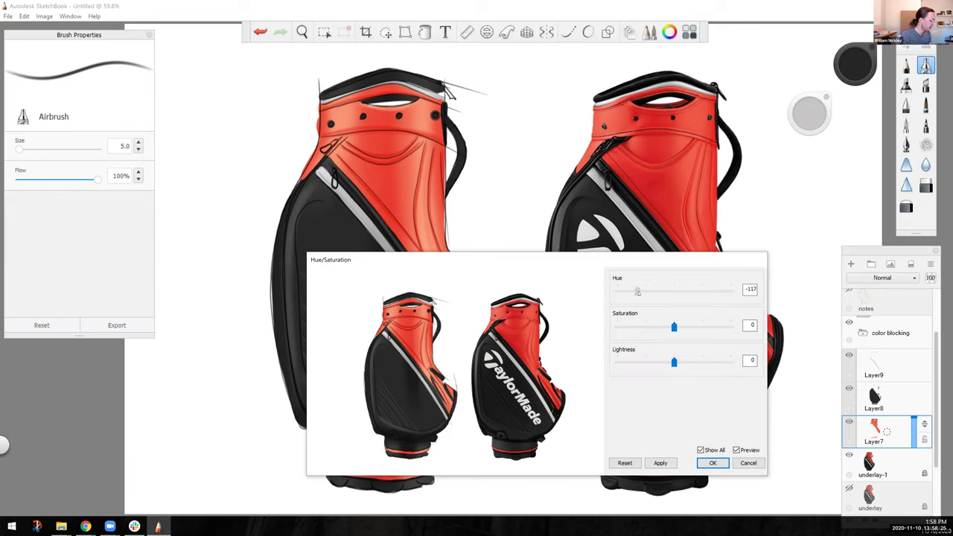
click(655, 462)
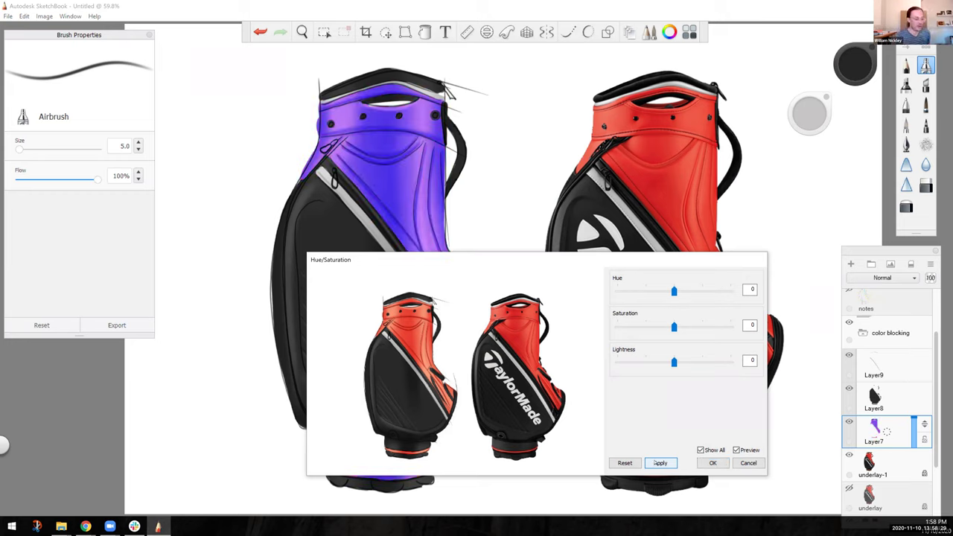
click(712, 463)
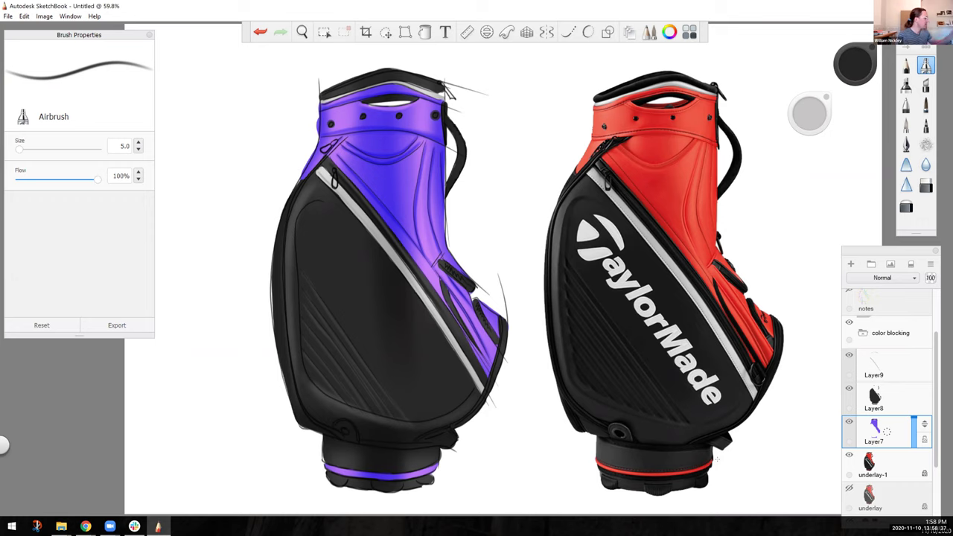
Undo and redo the hue shift several times to compare the colours, finishing with the shift undone.
click(260, 32)
click(279, 32)
click(260, 32)
click(280, 32)
click(259, 32)
click(280, 32)
click(260, 32)
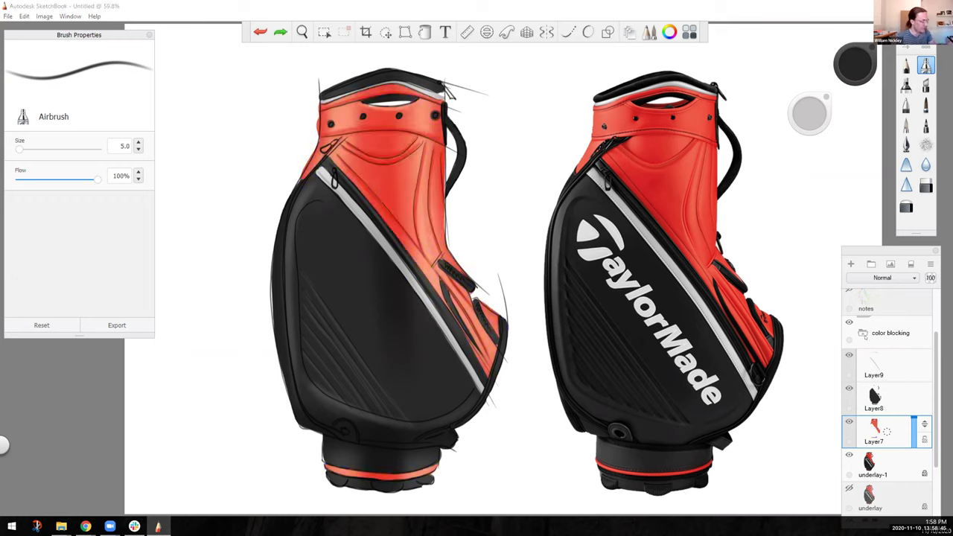
Select Layer8 in the color blocking group and paint the upper-left strap dark grey with the Dream Brush at size 23.4.
click(888, 333)
drag(886, 339, 886, 393)
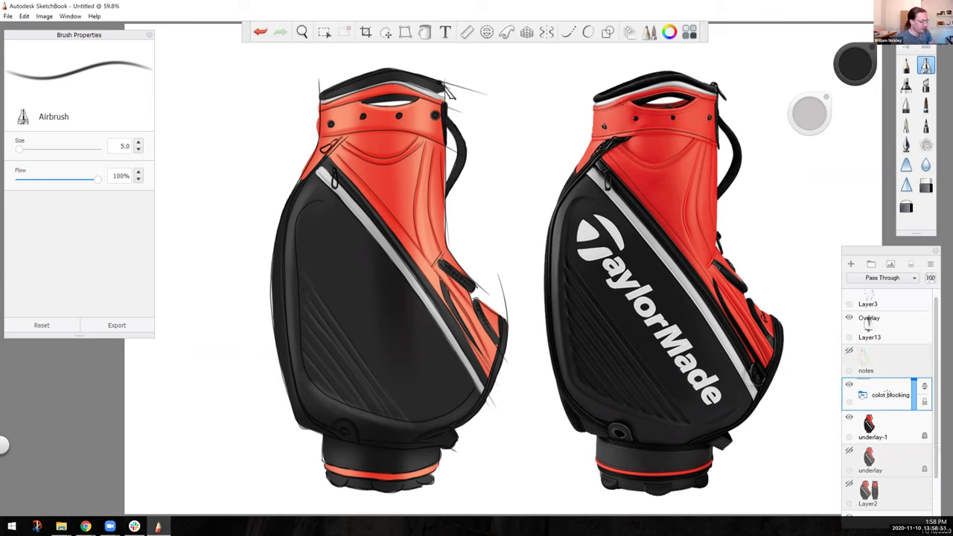
click(862, 395)
click(863, 461)
click(925, 106)
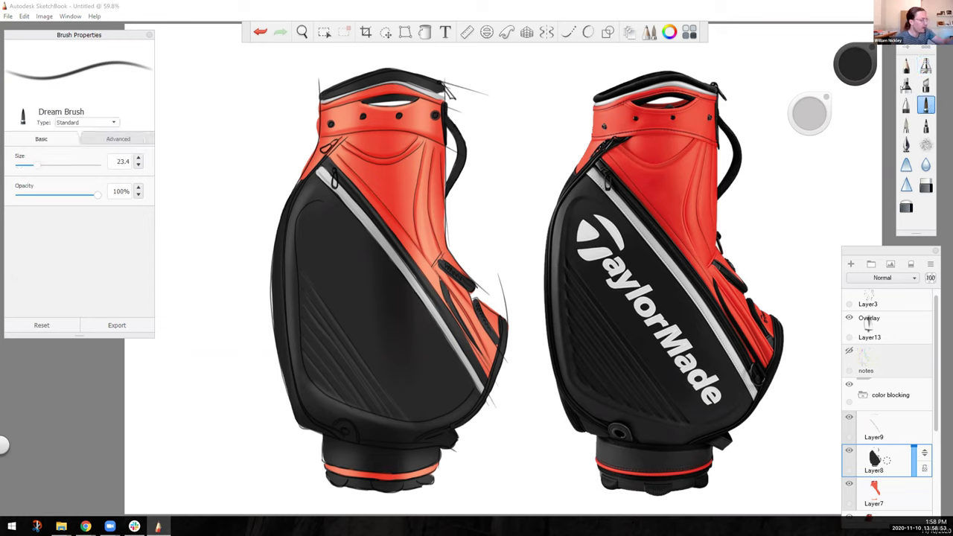
drag(851, 67, 851, 56)
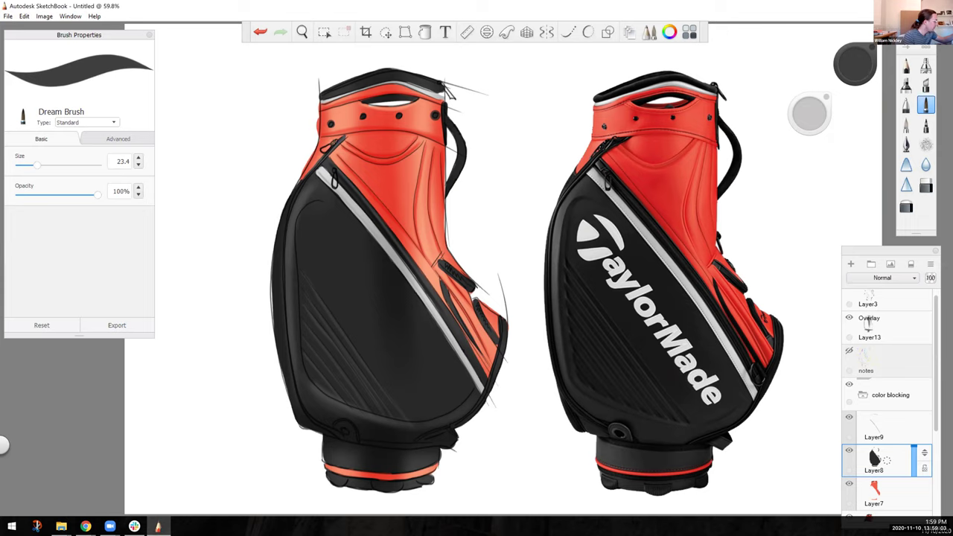
Add a short dark grey stroke to the strap at the bag's upper left on Layer8.
drag(330, 144, 323, 150)
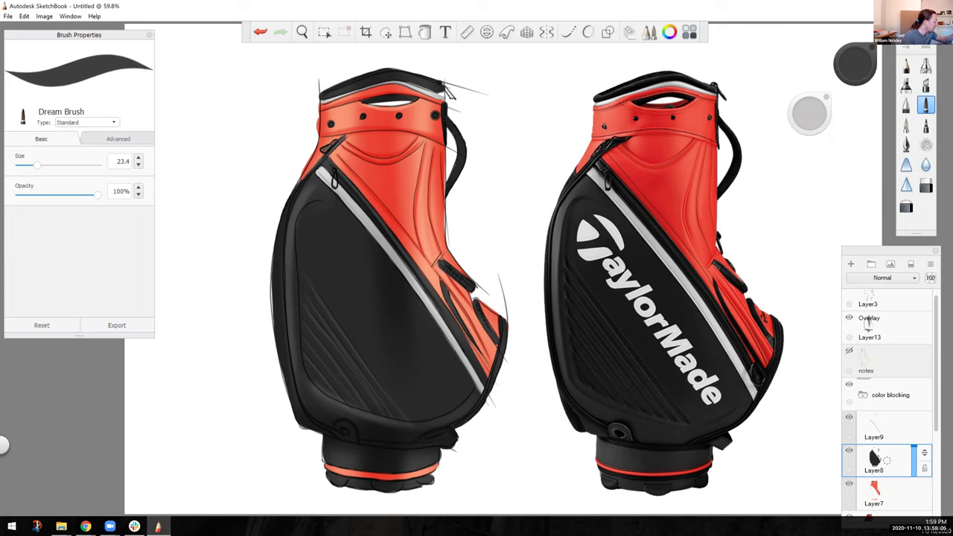
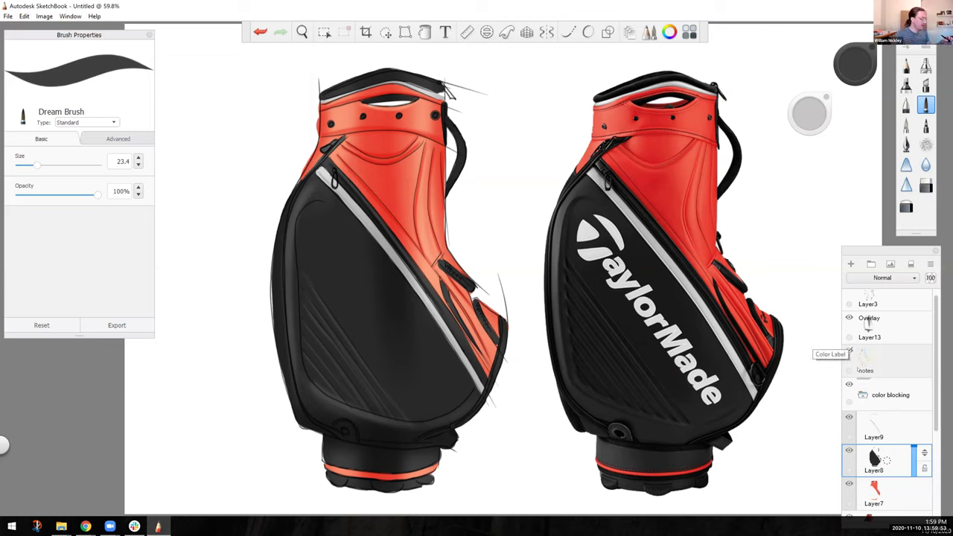
Hide the Layer2 reference image and collapse the color blocking group.
drag(935, 393, 934, 452)
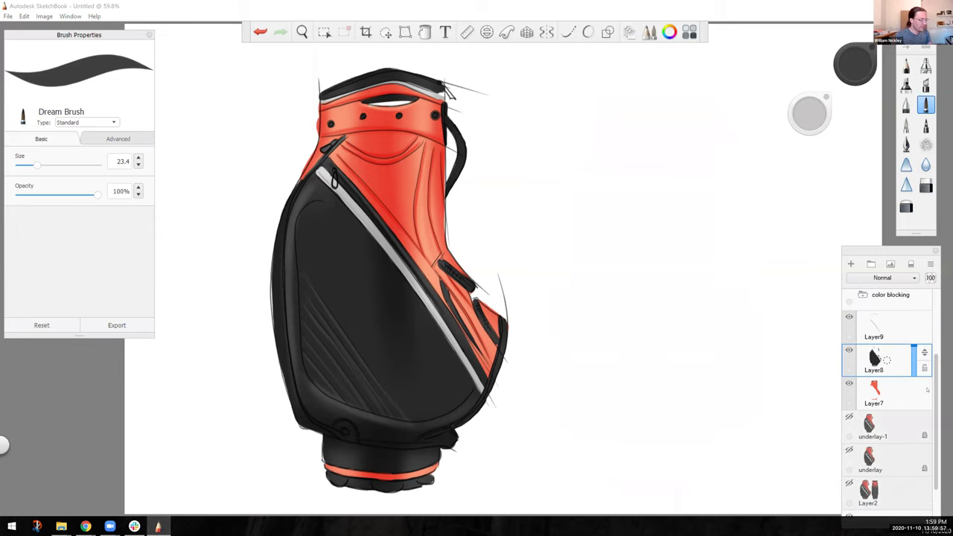
scroll(936, 353, up, 2)
click(887, 359)
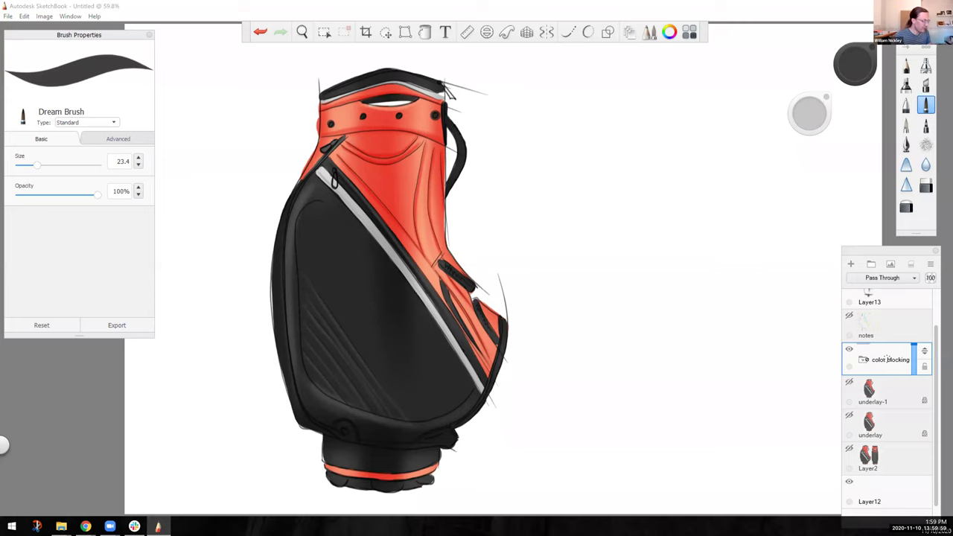
scroll(870, 321, up, 2)
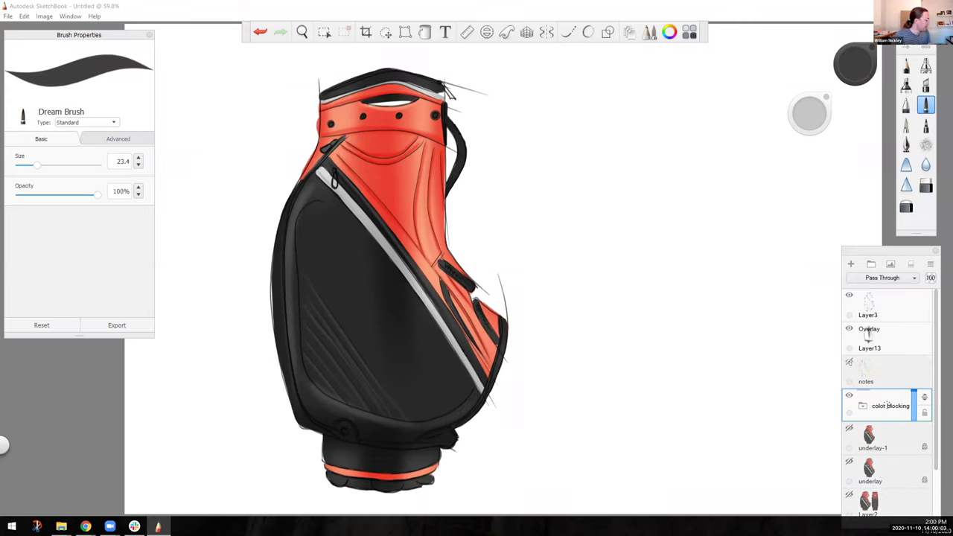
Check the old notes layer's visibility and delete that layer.
click(849, 363)
click(848, 363)
drag(879, 373, 918, 328)
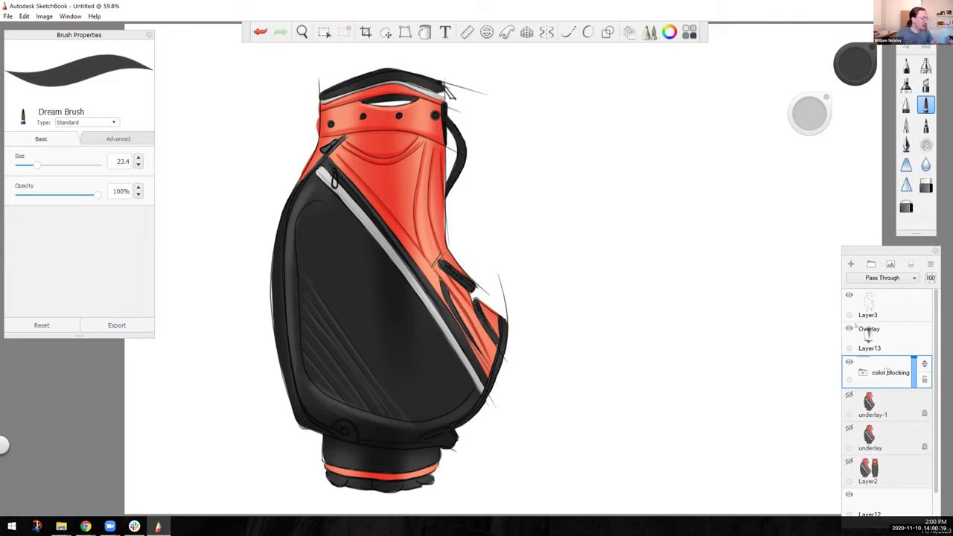
Switch to the Pencil brush at size 7.0 and set its colour to black.
click(905, 66)
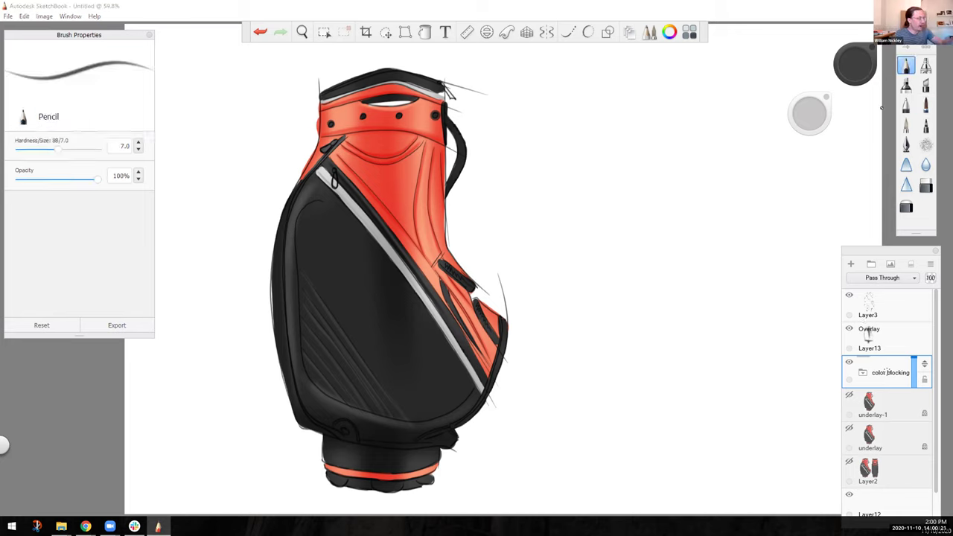
drag(858, 62, 851, 103)
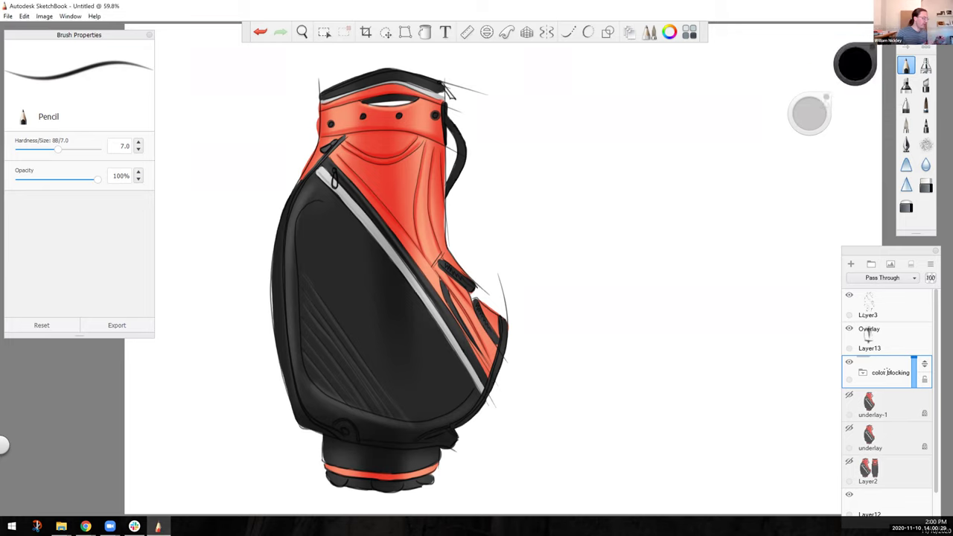
Rename Layer3 as linework and the Overlay layer Layer13 as shading.
click(871, 305)
double_click(927, 305)
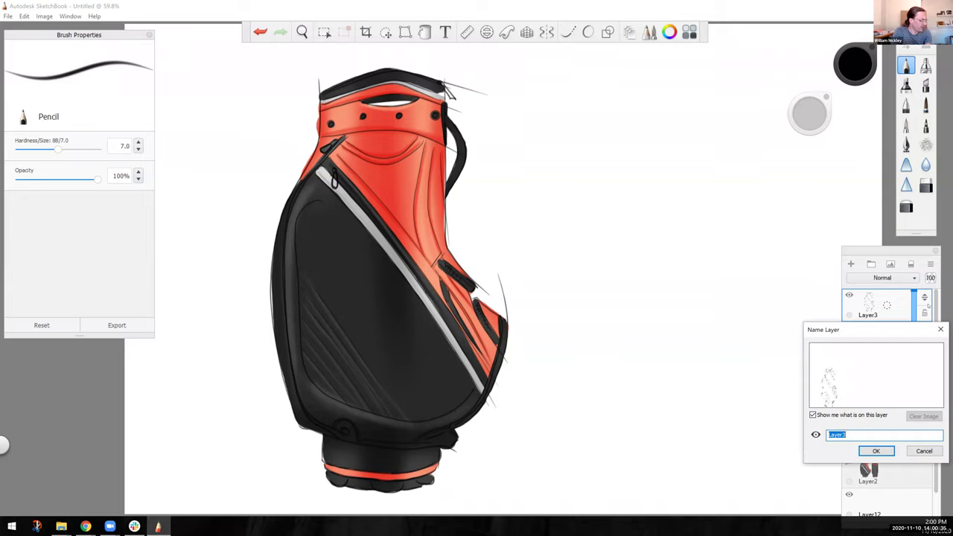
text(linework)
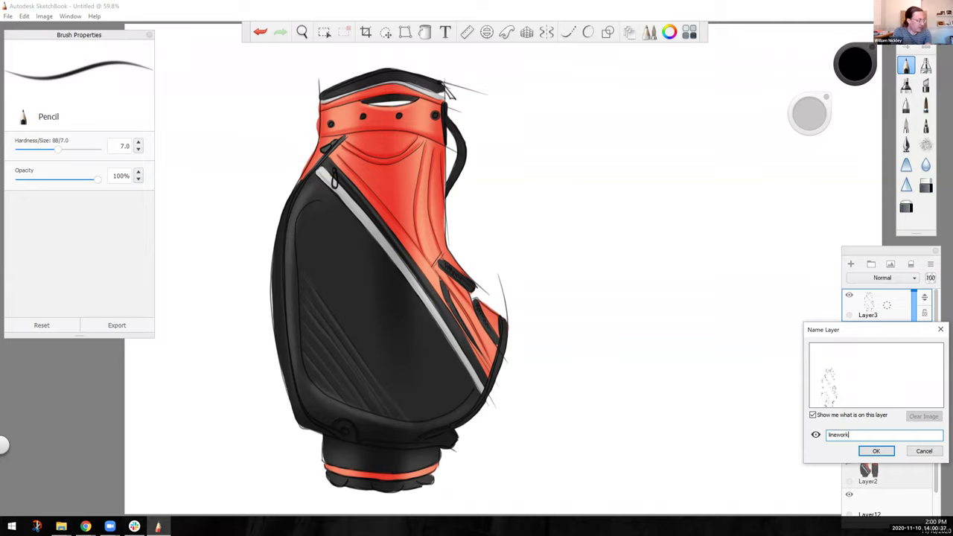
key(Return)
double_click(921, 341)
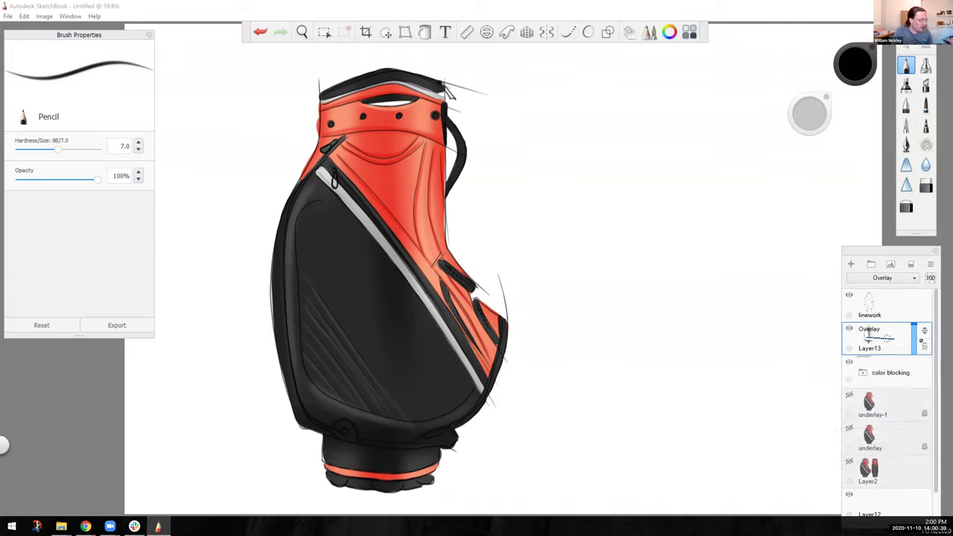
text(shading)
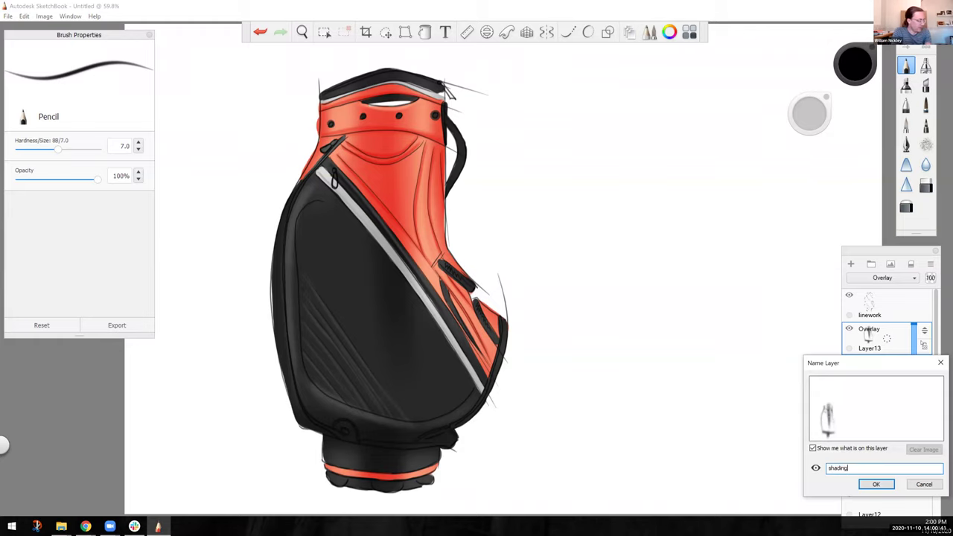
key(Return)
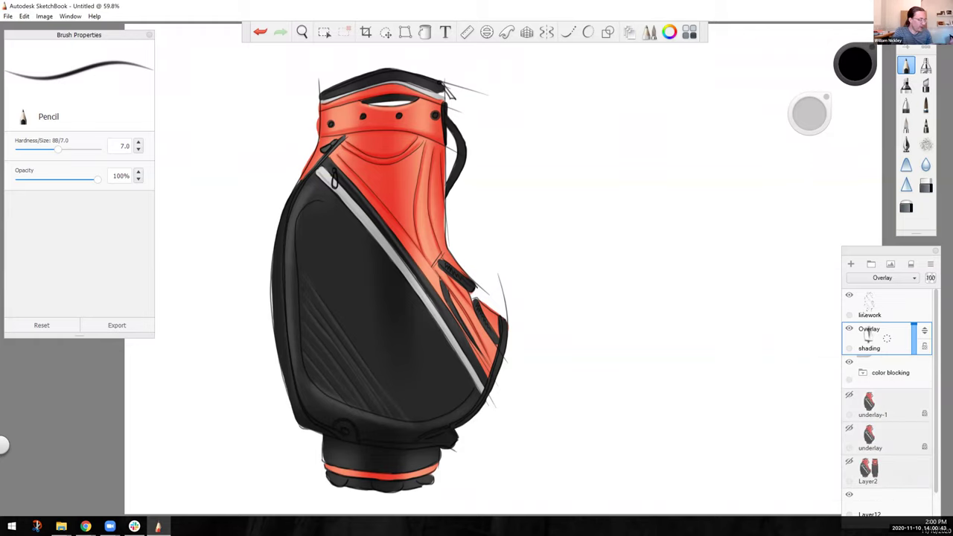
Expand the color blocking group, select all layers from linework to Layer7, and move the bag to the middle of the canvas.
click(888, 307)
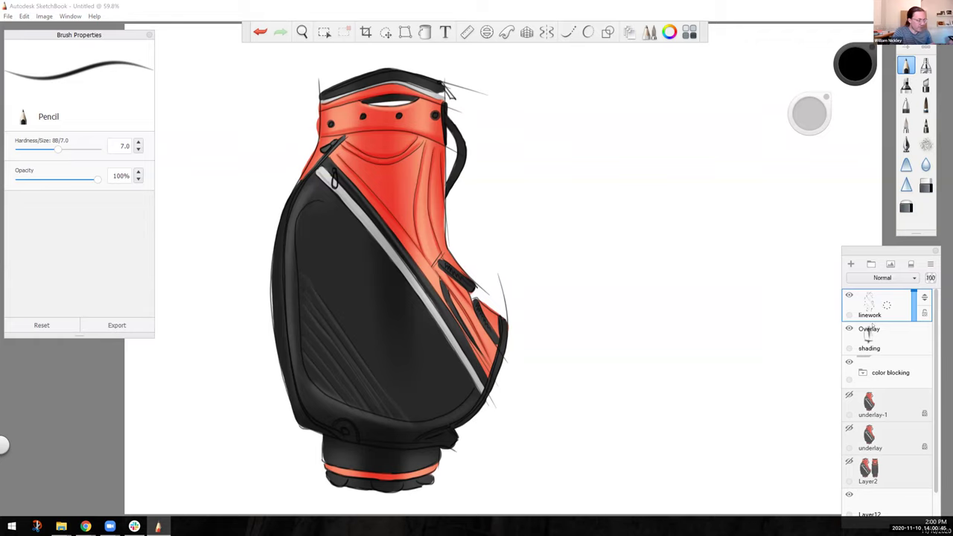
shift+click(888, 372)
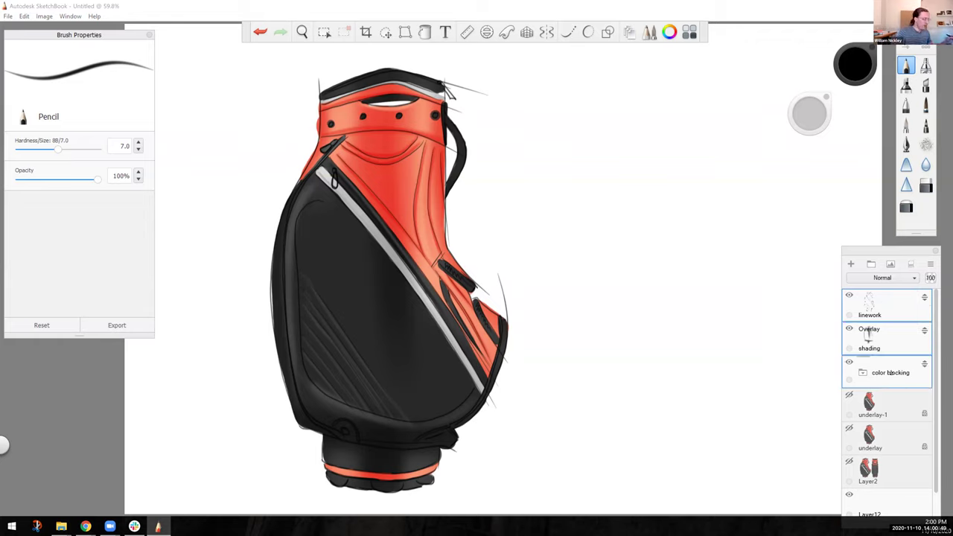
scroll(471, 312, down, 3)
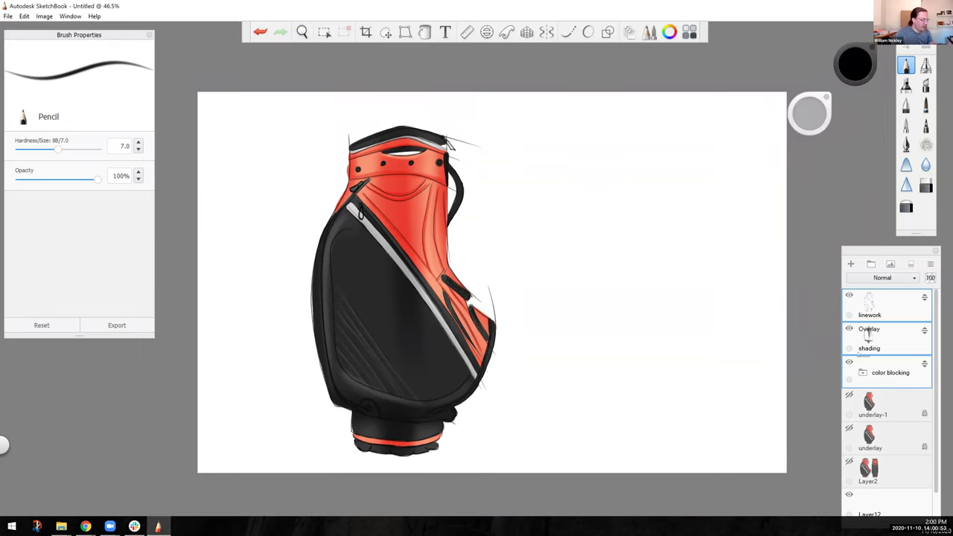
click(862, 372)
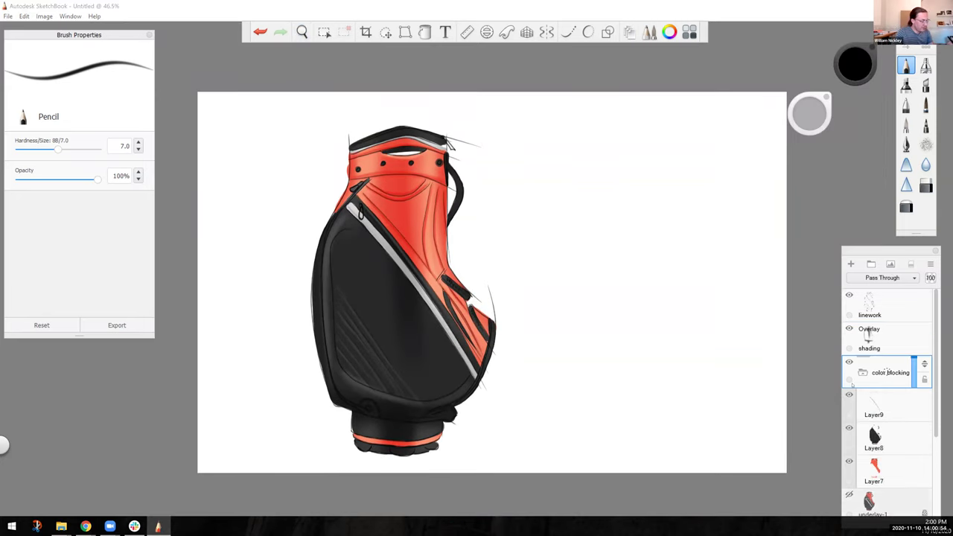
click(888, 470)
key(space)
click(884, 305)
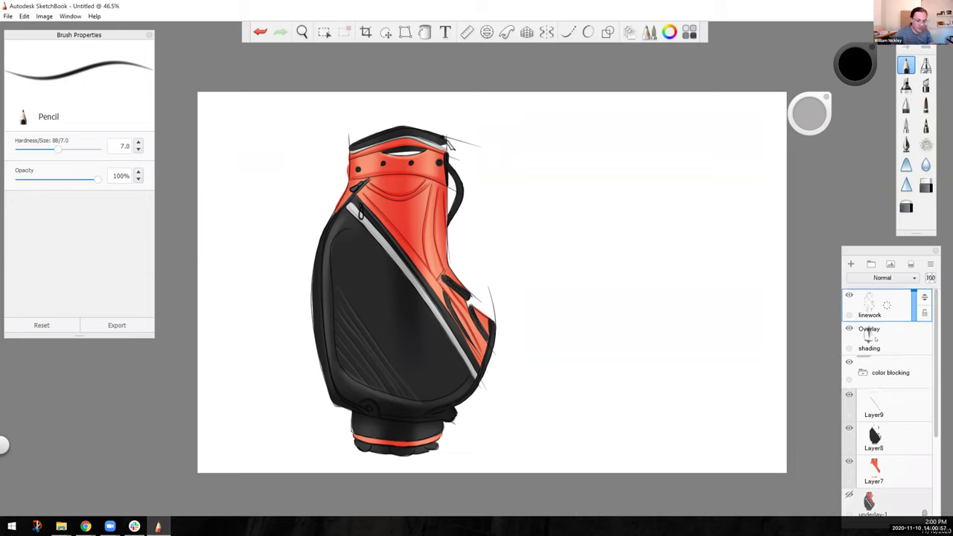
shift+click(892, 483)
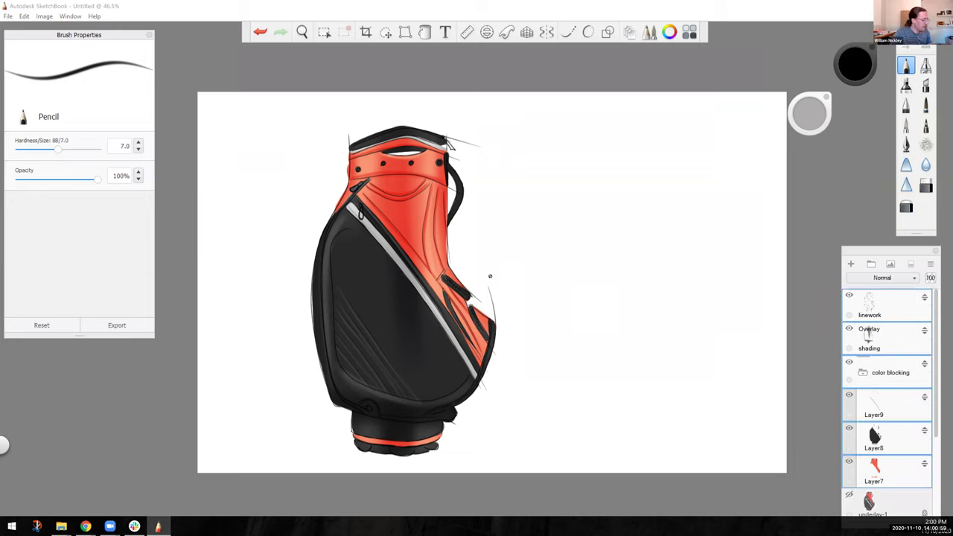
key(v)
drag(315, 330, 402, 322)
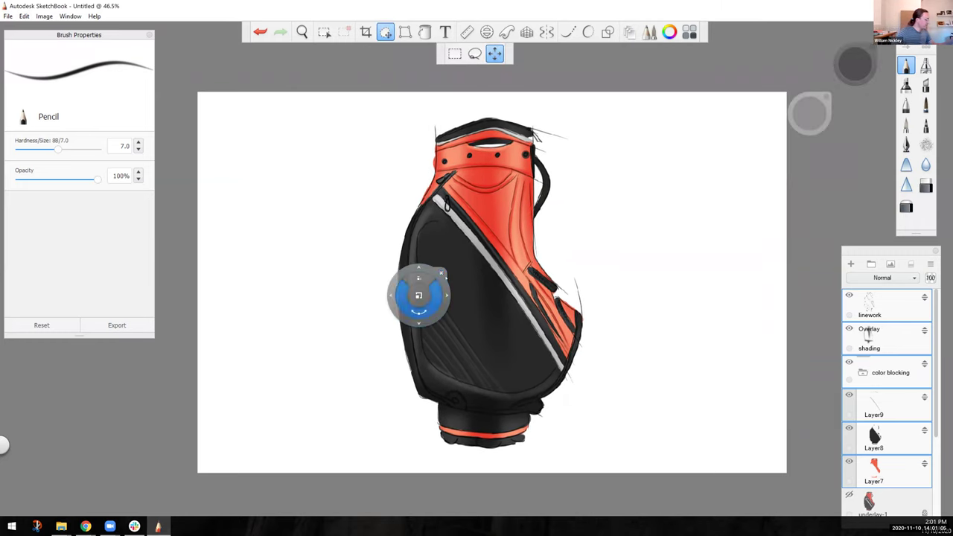
click(441, 273)
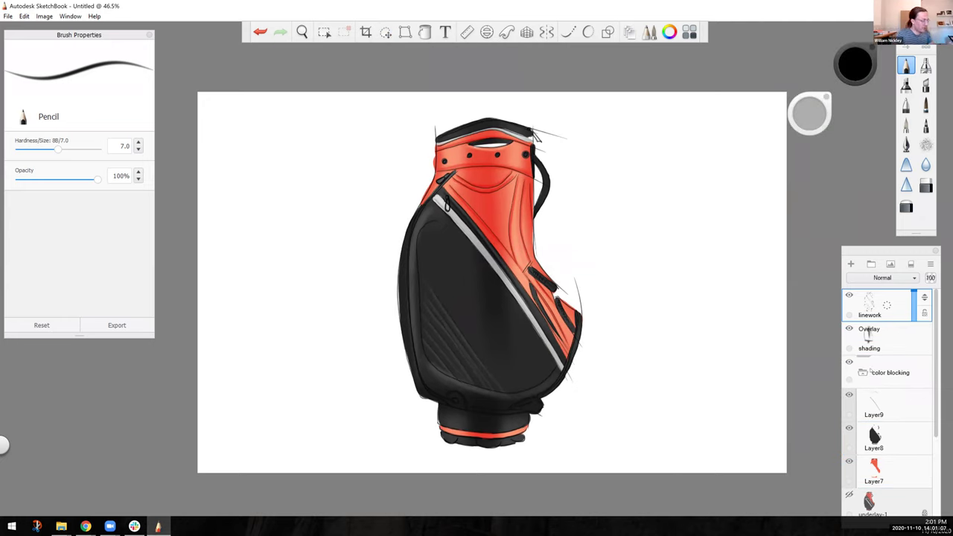
Collapse the color blocking group and add a new layer named notes above linework.
click(865, 375)
click(878, 308)
click(850, 264)
double_click(872, 305)
text(notes)
key(Return)
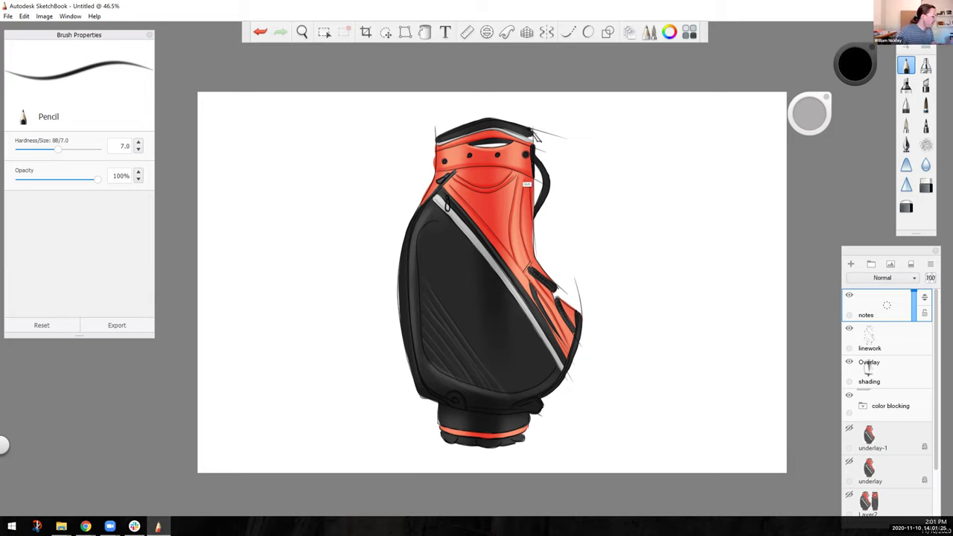
drag(538, 162, 736, 162)
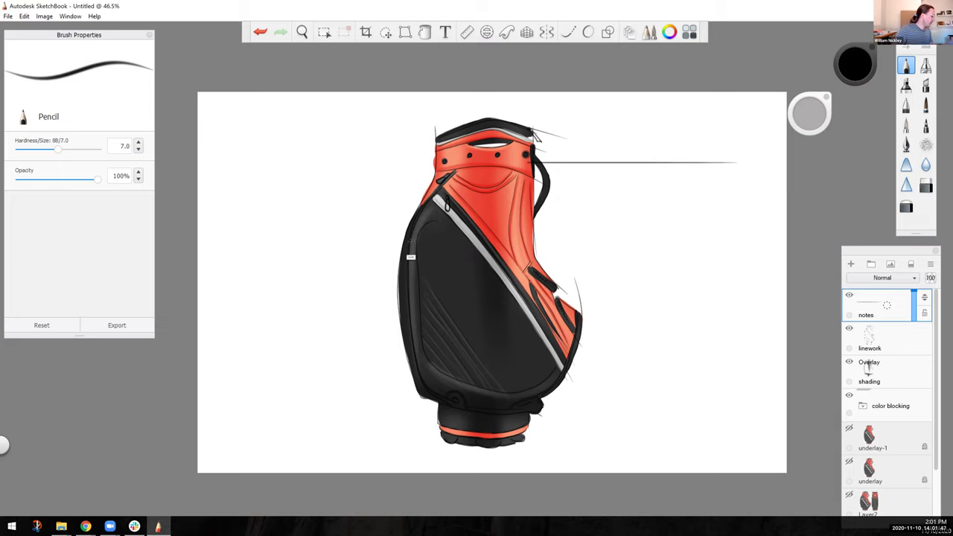
drag(408, 221, 251, 221)
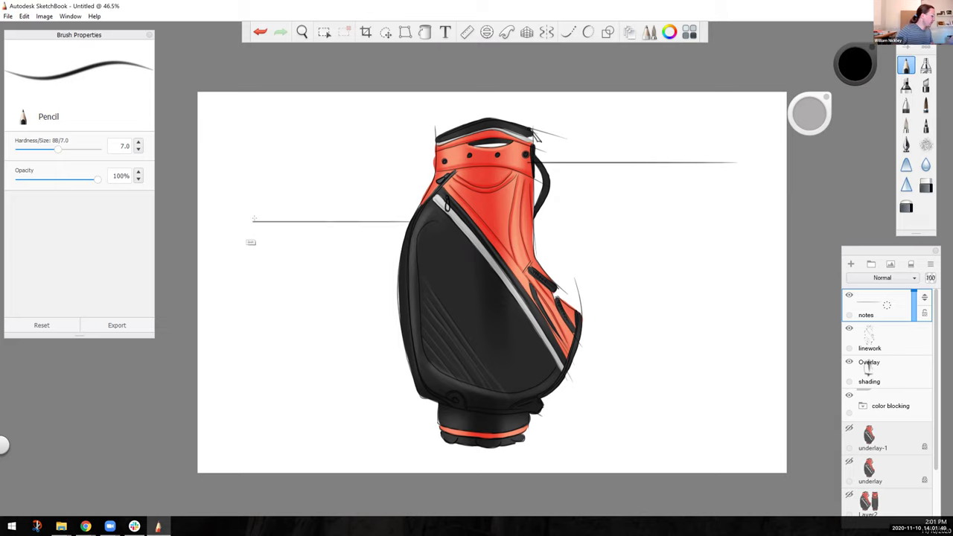
drag(591, 334, 678, 349)
drag(400, 360, 310, 357)
drag(402, 319, 296, 319)
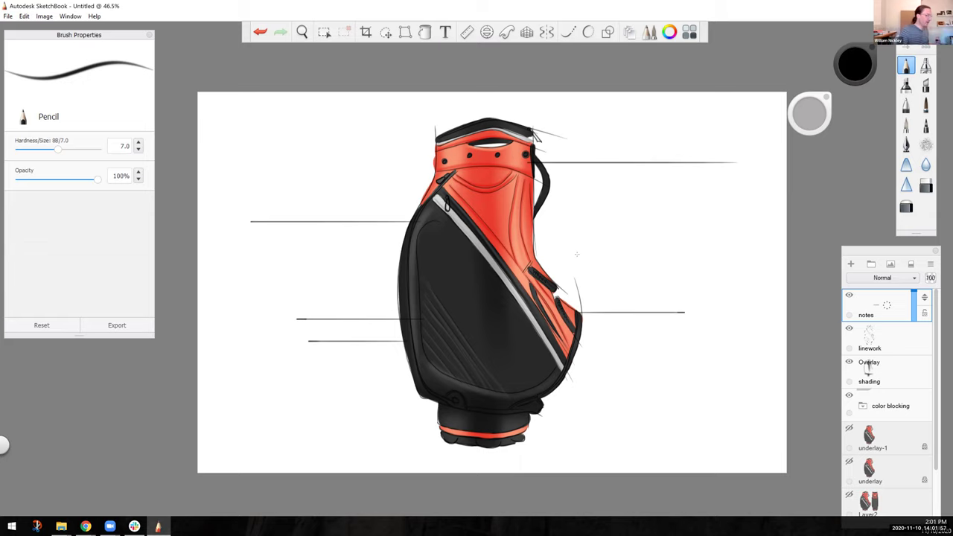
key(ctrl+z)
key(ctrl+z)
key(ctrl+z)
key(ctrl+z)
key(ctrl+z)
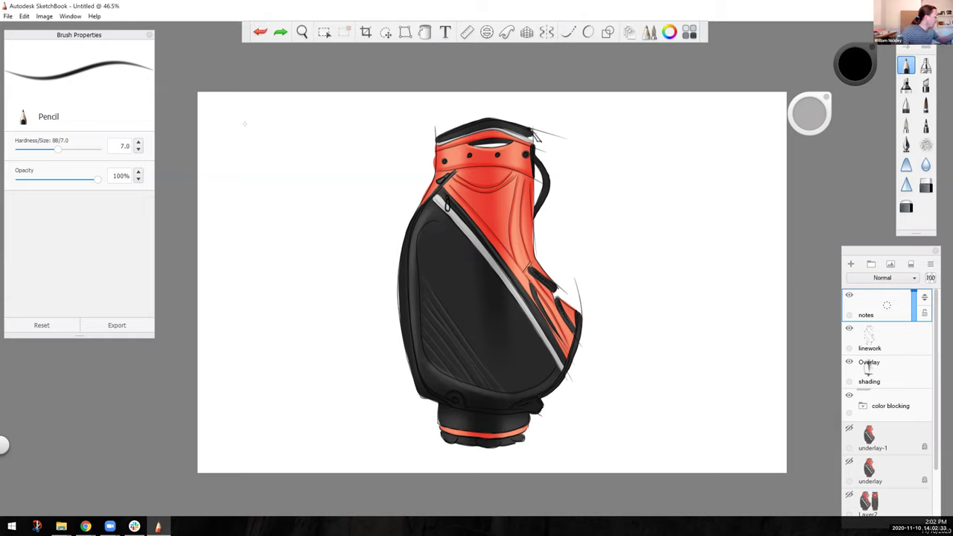
Handwrite the heading "BAG FEATURES" on the canvas to the upper left of the bag.
mouse_move(241, 124)
mouse_down()
mouse_move(241, 139)
mouse_move(279, 139)
mouse_up()
drag(278, 126, 290, 131)
mouse_move(292, 130)
mouse_down()
mouse_move(292, 138)
mouse_move(296, 128)
mouse_up()
drag(291, 138, 301, 130)
drag(302, 130, 304, 135)
mouse_move(302, 130)
mouse_down()
mouse_move(311, 129)
mouse_move(307, 140)
mouse_up()
drag(315, 129, 323, 139)
mouse_move(323, 130)
mouse_down()
mouse_move(331, 140)
mouse_move(339, 128)
mouse_up()
drag(332, 134, 337, 134)
drag(346, 127, 341, 139)
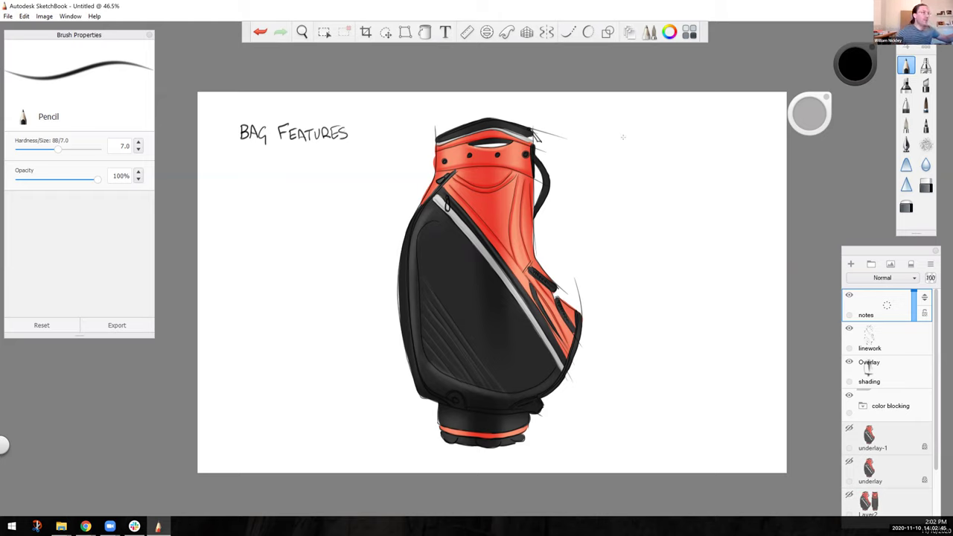
Handwrite the heading "VBL ASSETS" to the upper right of the bag with the bullet "COLOR PROPORTION" beneath it.
drag(618, 134, 629, 144)
drag(629, 134, 629, 144)
mouse_move(636, 134)
mouse_down()
mouse_move(637, 144)
mouse_move(678, 144)
mouse_up()
drag(678, 144, 685, 133)
drag(678, 139, 684, 138)
drag(687, 132, 693, 143)
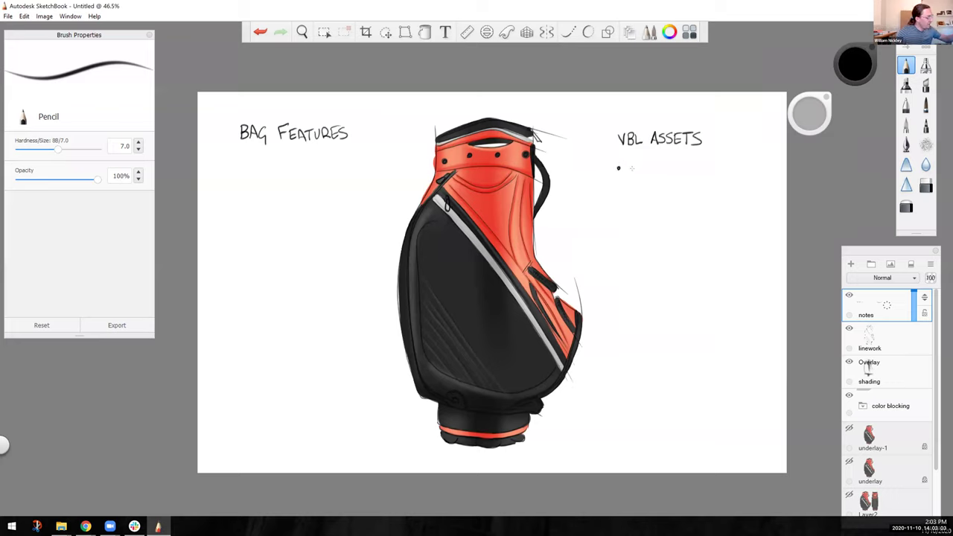
mouse_move(632, 164)
mouse_down()
mouse_move(629, 172)
mouse_move(699, 171)
mouse_up()
mouse_move(698, 162)
mouse_down()
mouse_move(708, 171)
mouse_move(721, 163)
mouse_up()
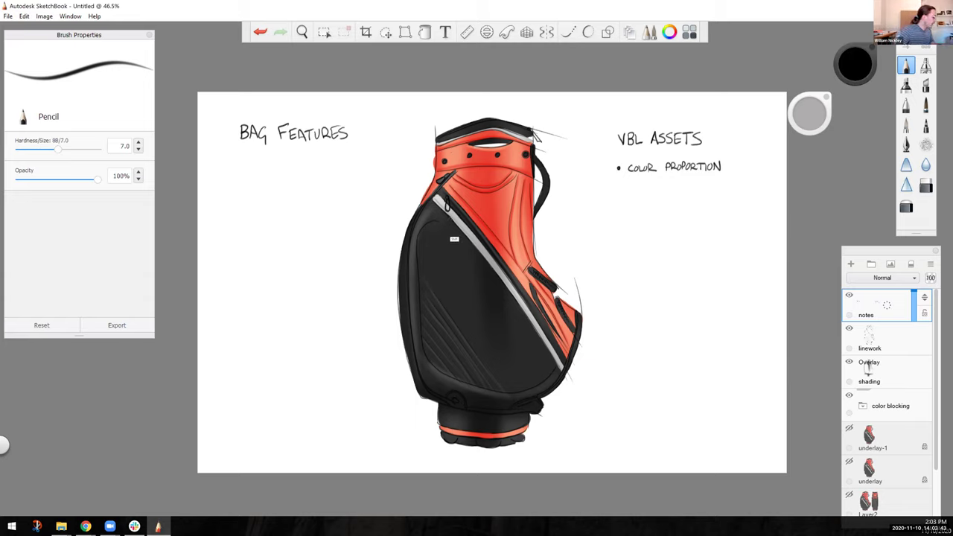
Draw a horizontal leader line leftward from the diagonal zipper and letter the note "STRON VISUAL BREAK @ 60° ANGLE" beside it.
drag(447, 216, 352, 216)
mouse_move(243, 215)
mouse_down()
mouse_move(236, 223)
mouse_move(246, 222)
mouse_up()
drag(243, 216, 249, 222)
drag(249, 216, 278, 215)
drag(280, 216, 337, 218)
drag(340, 213, 340, 222)
drag(346, 213, 344, 221)
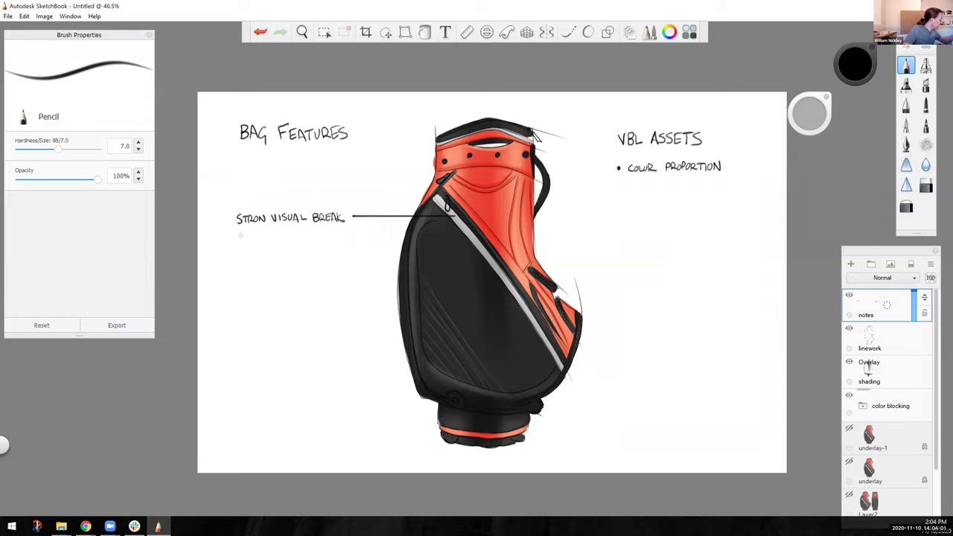
mouse_move(242, 233)
mouse_down()
mouse_move(293, 240)
mouse_move(306, 230)
mouse_up()
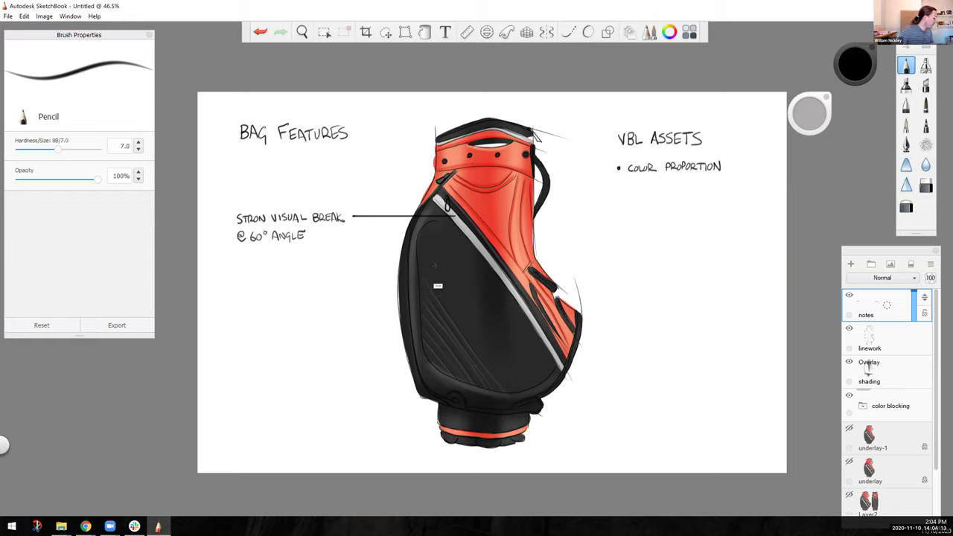
Draw a leader line leftward from the black side panel and letter the note "PROMINANT BRAND" beside it.
drag(436, 269, 355, 270)
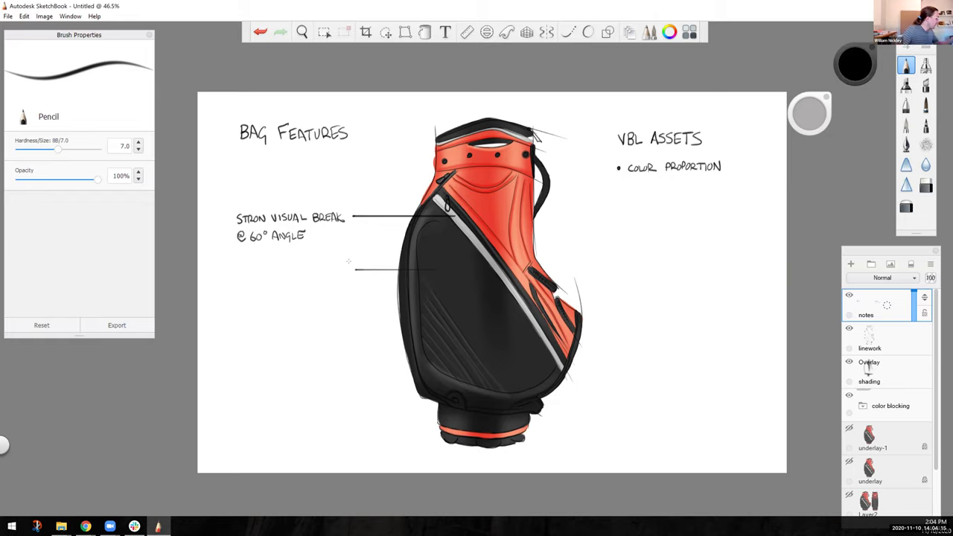
drag(240, 268, 240, 277)
mouse_move(241, 267)
mouse_down()
mouse_move(251, 276)
mouse_move(292, 268)
mouse_up()
drag(289, 269, 297, 277)
mouse_move(297, 266)
mouse_down()
mouse_move(298, 277)
mouse_move(313, 267)
mouse_up()
mouse_move(313, 267)
mouse_down()
mouse_move(317, 277)
mouse_move(322, 267)
mouse_up()
drag(323, 268, 324, 275)
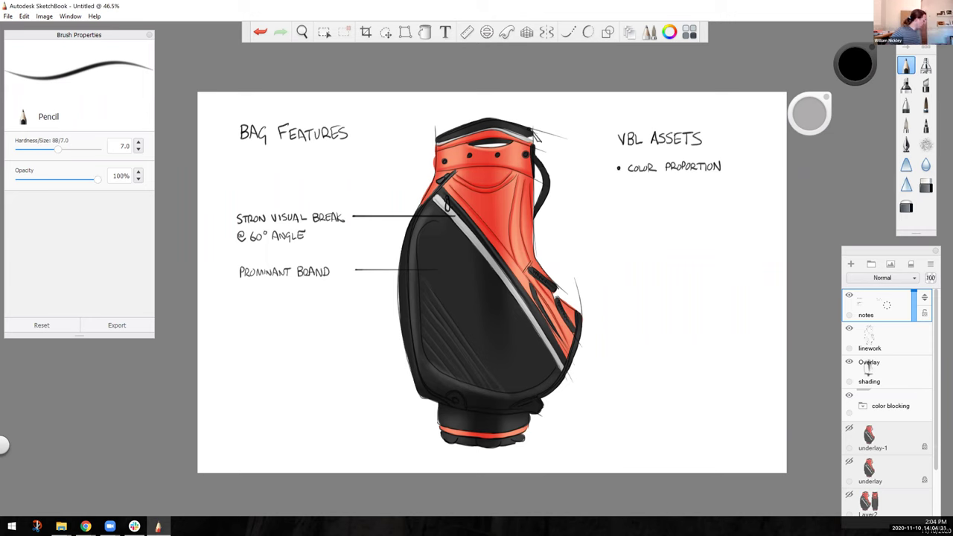
Switch to the Chrome window with the golf tour bag image results to examine the reference TaylorMade bag.
mouse_move(86, 526)
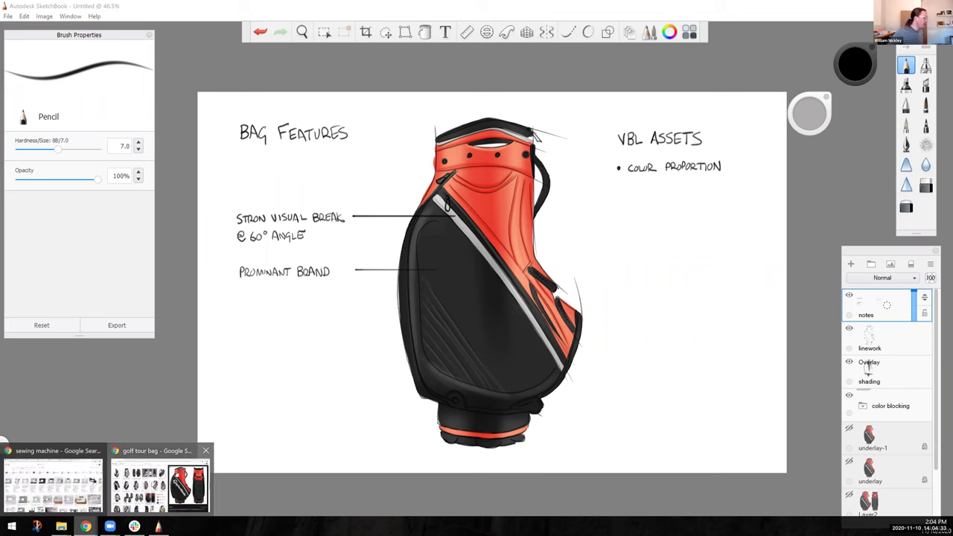
click(160, 484)
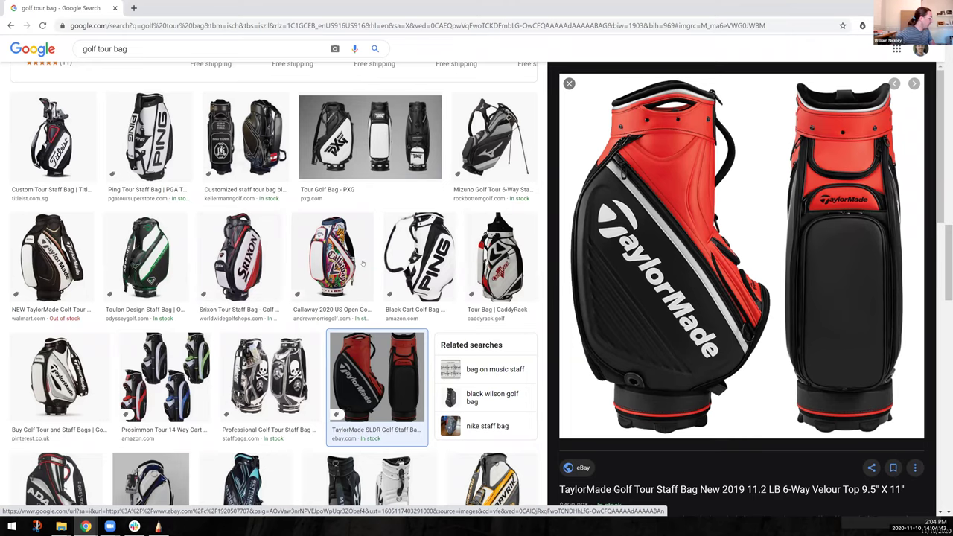
Look further through the golf tour bag image results for reference bags, and switch back to SketchBook.
scroll(489, 328, down, 1)
scroll(488, 320, down, 3)
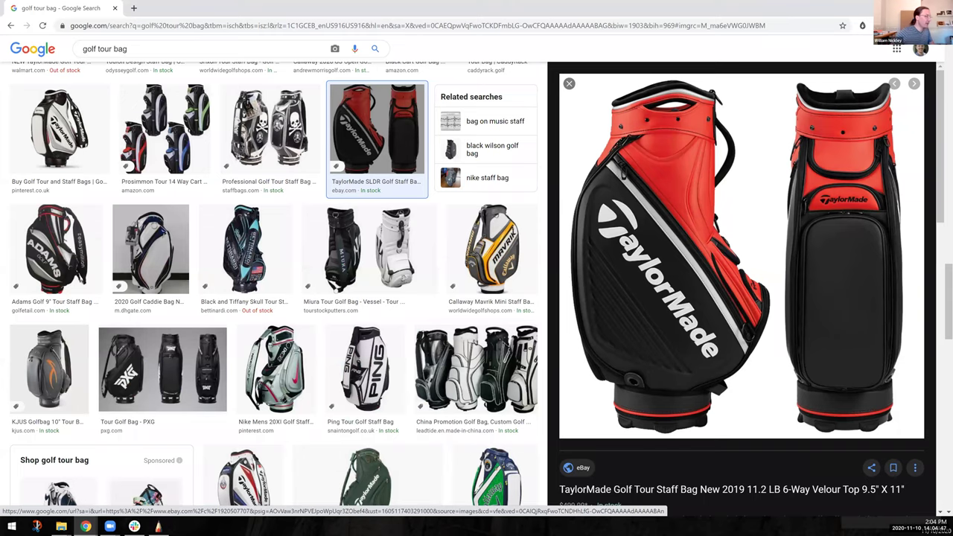
key(alt+Tab)
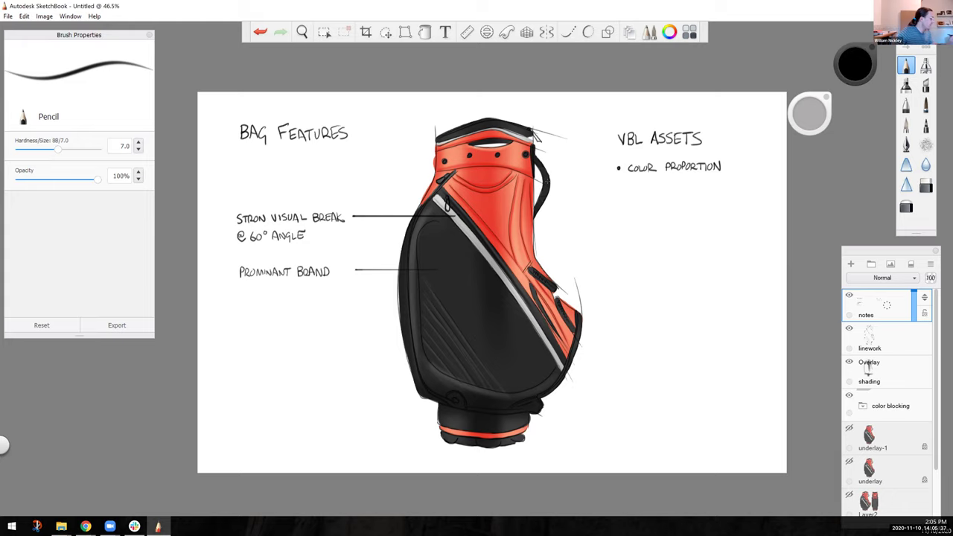
Draw a horizontal leader line leftward from the bag's rear handle and letter the note "HANDLES!" beside it.
drag(544, 187, 351, 188)
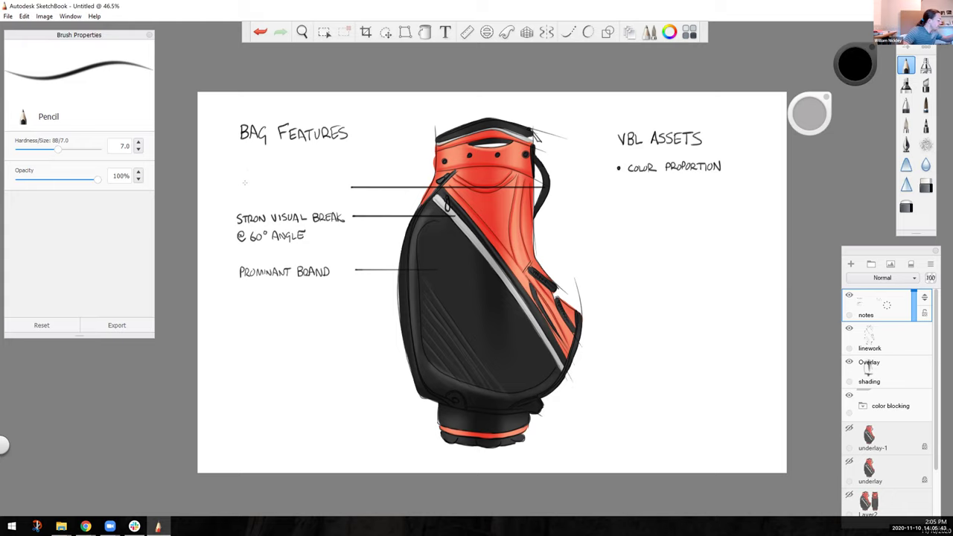
drag(244, 181, 250, 192)
drag(244, 187, 251, 192)
drag(255, 183, 266, 193)
mouse_move(266, 193)
mouse_down()
mouse_move(267, 181)
mouse_move(269, 192)
mouse_up()
drag(269, 181, 269, 193)
mouse_move(273, 181)
mouse_down()
mouse_move(278, 193)
mouse_move(286, 181)
mouse_up()
drag(279, 187, 297, 188)
click(297, 192)
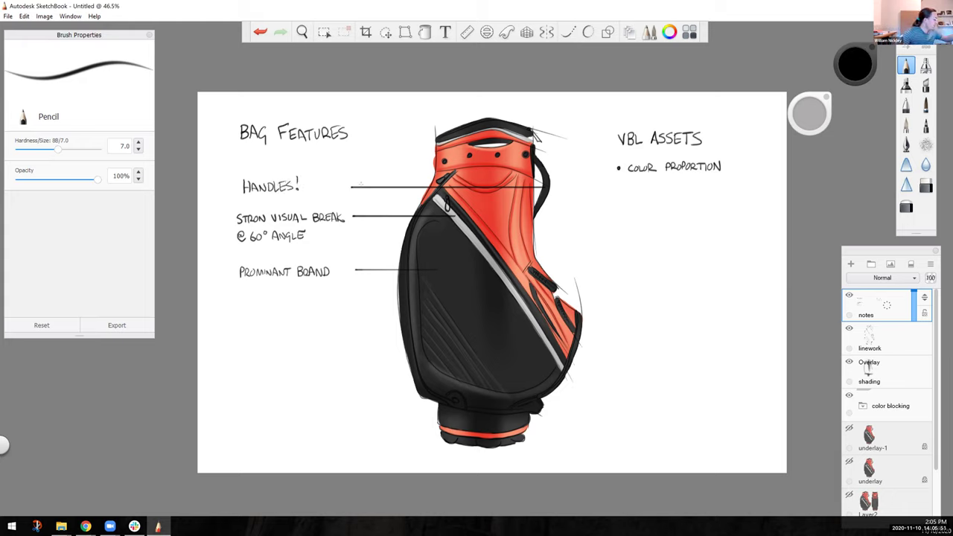
Connect the handle opening in the red collar to the "HANDLES!" leader with a right-angled line, replacing a diagonal attempt.
drag(406, 186, 469, 153)
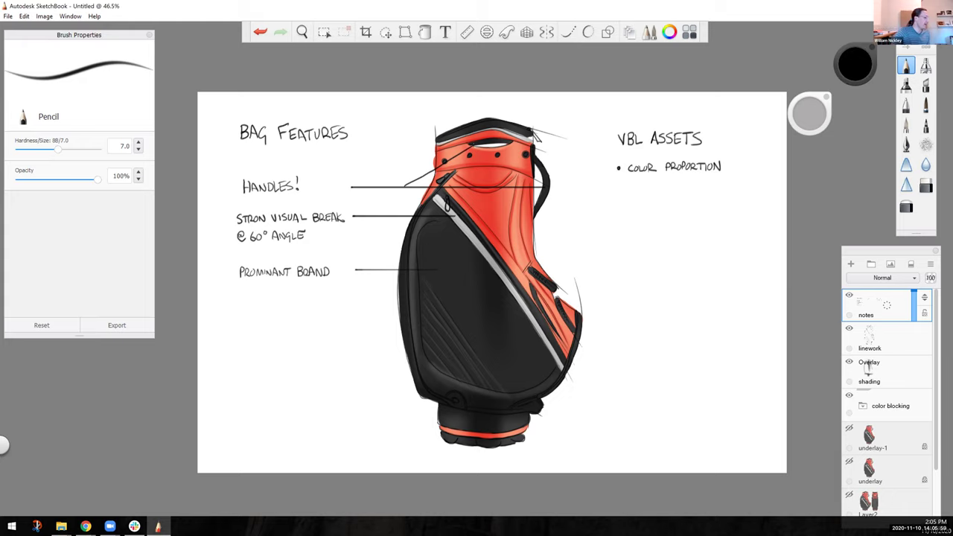
click(260, 32)
mouse_move(478, 145)
mouse_down()
mouse_move(395, 149)
mouse_move(413, 146)
mouse_move(413, 186)
mouse_up()
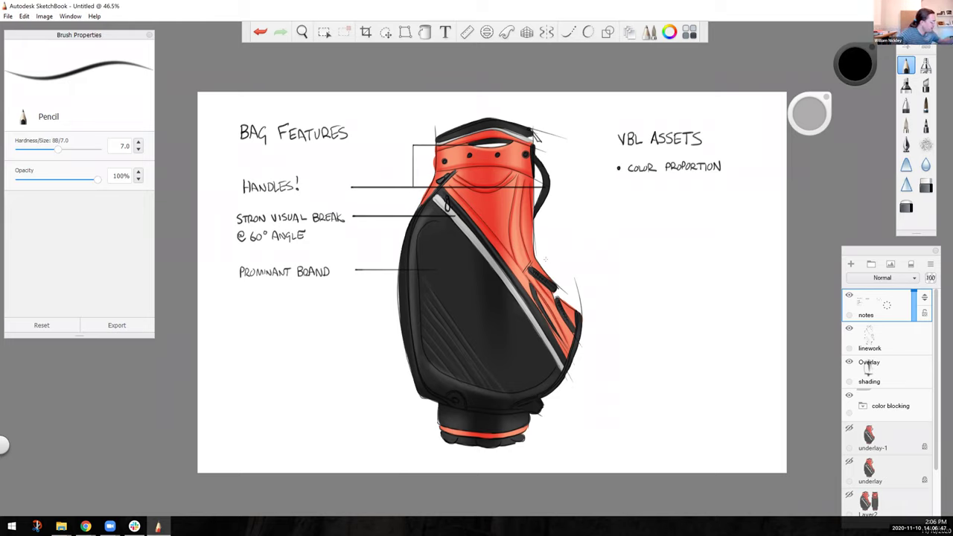
Draw a square bracket with a short leader beside the bag's rear pockets and letter the note "POCKETS".
mouse_move(544, 259)
mouse_down()
mouse_move(591, 258)
mouse_move(592, 349)
mouse_up()
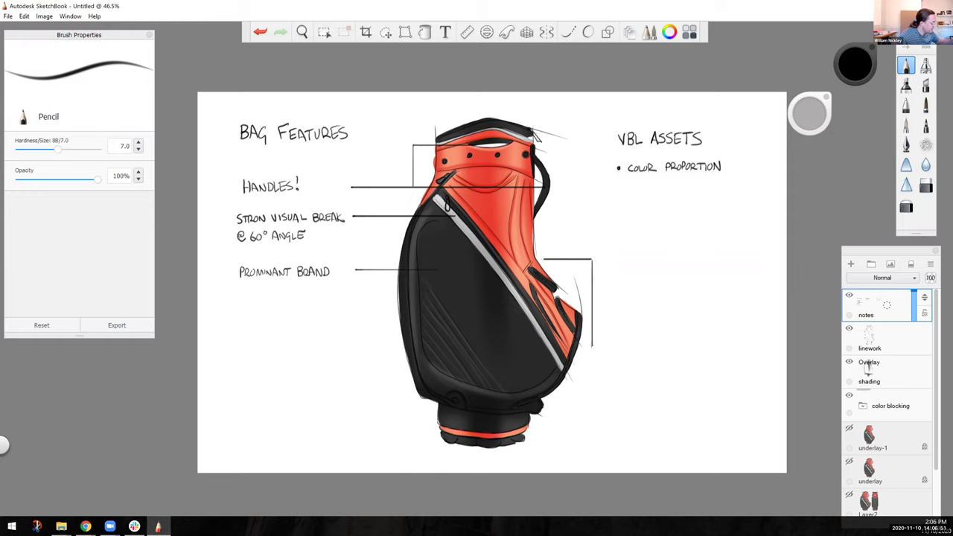
mouse_move(594, 302)
mouse_down()
mouse_move(625, 306)
mouse_move(638, 297)
mouse_move(646, 307)
mouse_up()
mouse_move(654, 295)
mouse_down()
mouse_move(654, 306)
mouse_move(659, 295)
mouse_up()
drag(653, 301, 668, 294)
drag(664, 295, 669, 306)
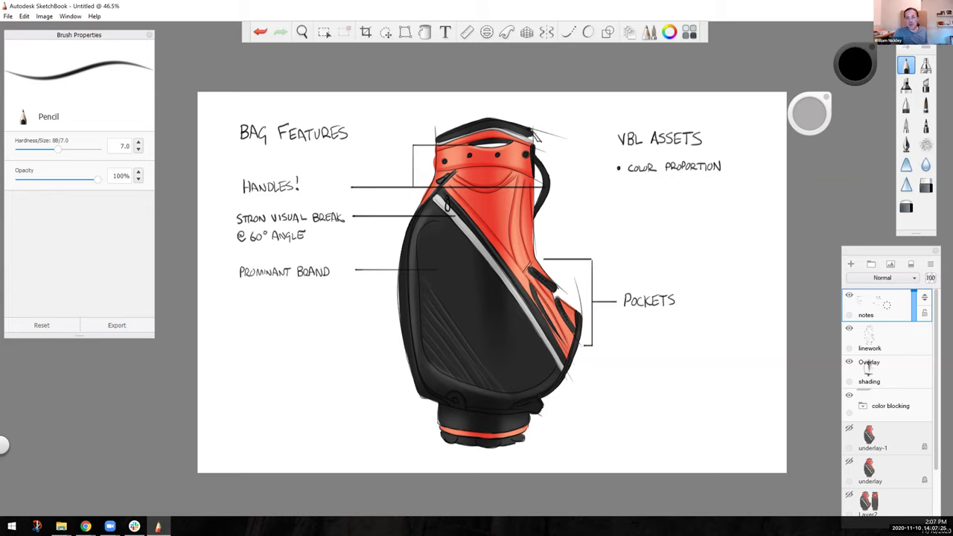
Draw a horizontal leader line leftward from the bag's base and letter the note "BASE OF BAG" beside it.
mouse_move(445, 419)
mouse_down()
mouse_move(394, 418)
mouse_move(344, 442)
mouse_up()
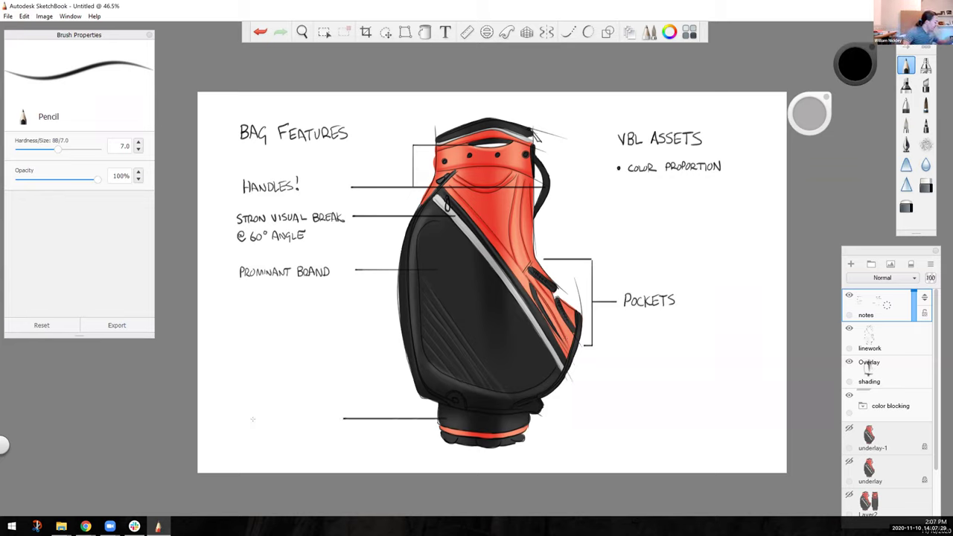
drag(243, 416, 244, 426)
drag(243, 416, 251, 426)
drag(254, 416, 256, 422)
mouse_move(263, 417)
mouse_down()
mouse_move(259, 425)
mouse_move(274, 414)
mouse_move(304, 425)
mouse_up()
drag(304, 414, 305, 425)
drag(312, 426, 320, 422)
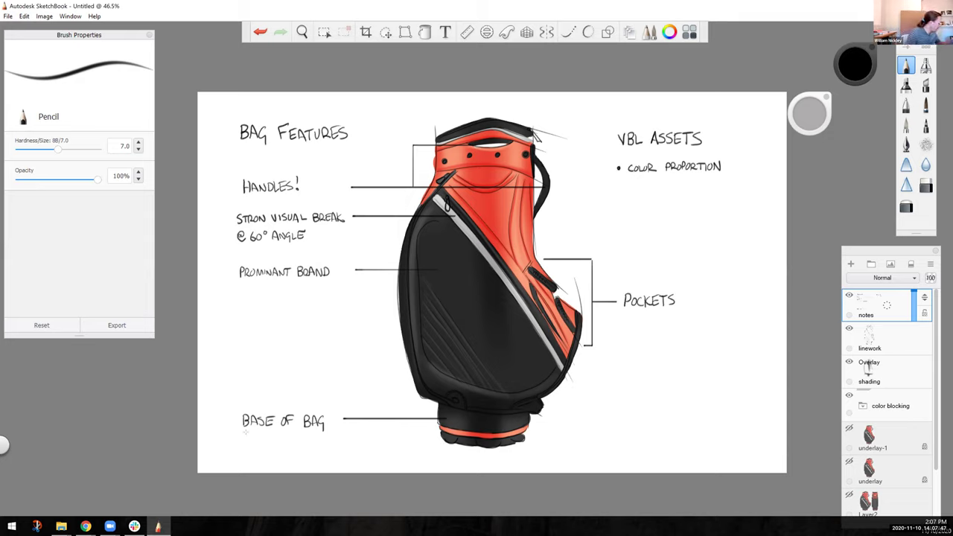
Letter the smaller sub-note ""GRIPPY" & STURDY" beneath "BASE OF BAG".
drag(252, 436, 276, 439)
mouse_move(280, 436)
mouse_down()
mouse_move(275, 444)
mouse_move(311, 435)
mouse_up()
drag(308, 435, 322, 442)
drag(325, 435, 332, 439)
drag(336, 435, 331, 445)
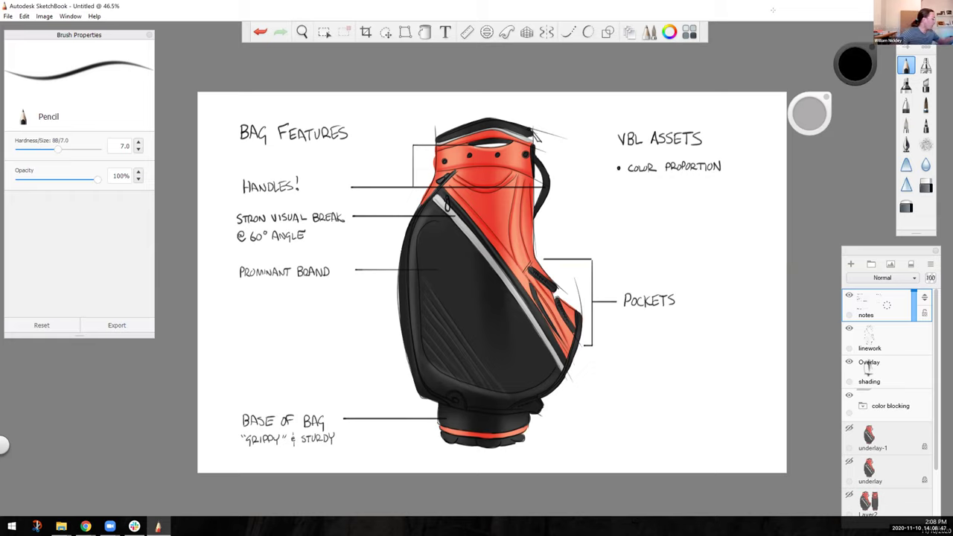
Draw rectangular frames around the headings "BAG FEATURES" and "VBL ASSETS".
mouse_move(235, 141)
mouse_down()
mouse_move(352, 125)
mouse_move(329, 143)
mouse_move(234, 145)
mouse_move(253, 145)
mouse_move(254, 162)
mouse_move(339, 164)
mouse_move(352, 143)
mouse_up()
mouse_move(612, 128)
mouse_down()
mouse_move(612, 149)
mouse_move(713, 128)
mouse_move(713, 148)
mouse_up()
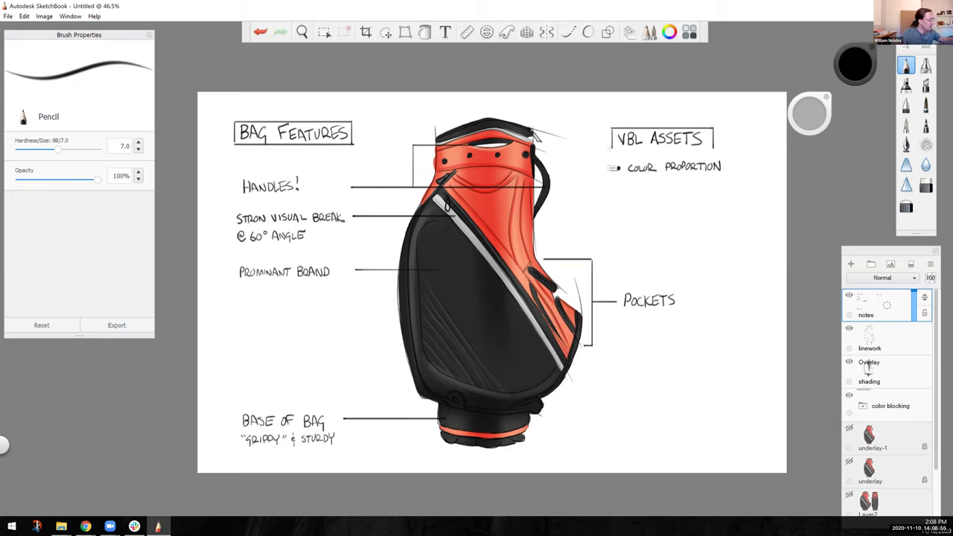
drag(612, 148, 713, 149)
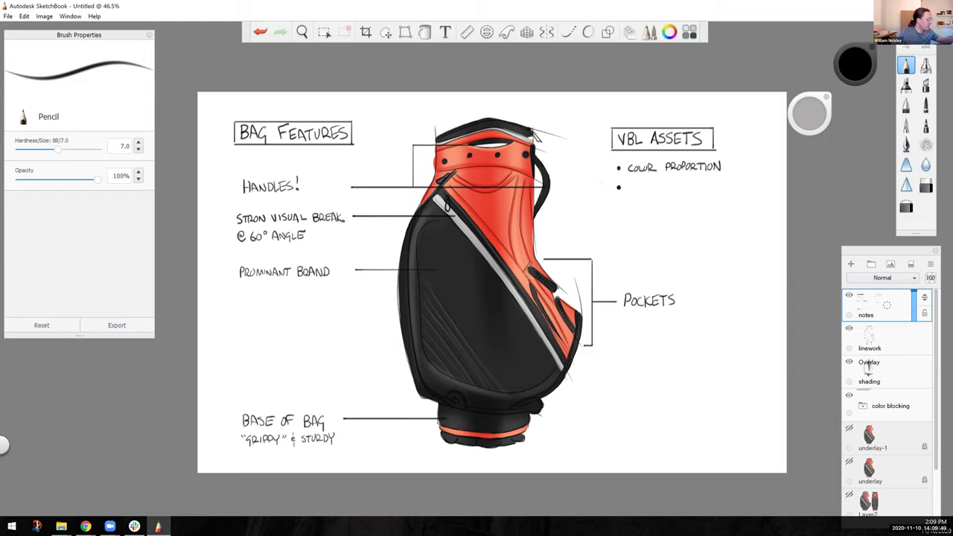
Letter the bullets "ZIPPERS", "SOFT MATERIALS" and "COLOR BREAKS" beneath "COLOR PROPORTION" in the VBL ASSETS list.
mouse_move(626, 185)
mouse_down()
mouse_move(665, 186)
mouse_move(630, 211)
mouse_up()
drag(637, 204, 642, 204)
drag(644, 205, 655, 210)
drag(656, 203, 667, 203)
drag(668, 203, 671, 210)
drag(666, 208, 675, 203)
drag(675, 203, 680, 210)
drag(676, 204, 680, 202)
drag(676, 207, 689, 209)
drag(692, 201, 704, 209)
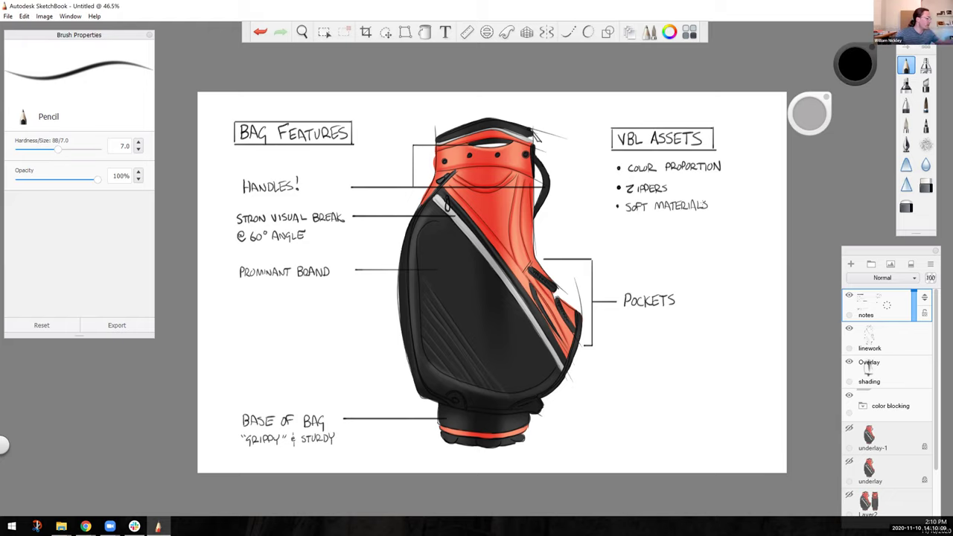
click(617, 222)
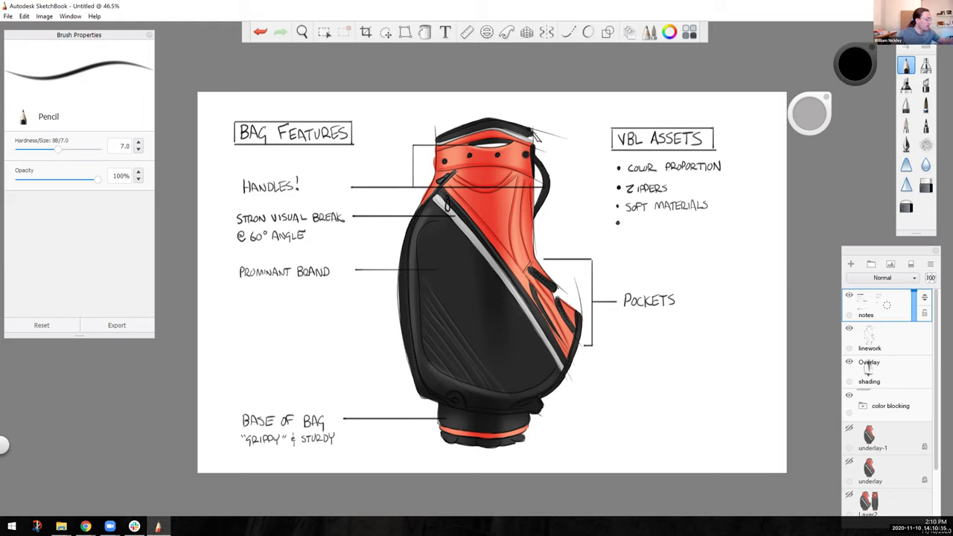
drag(627, 223, 695, 227)
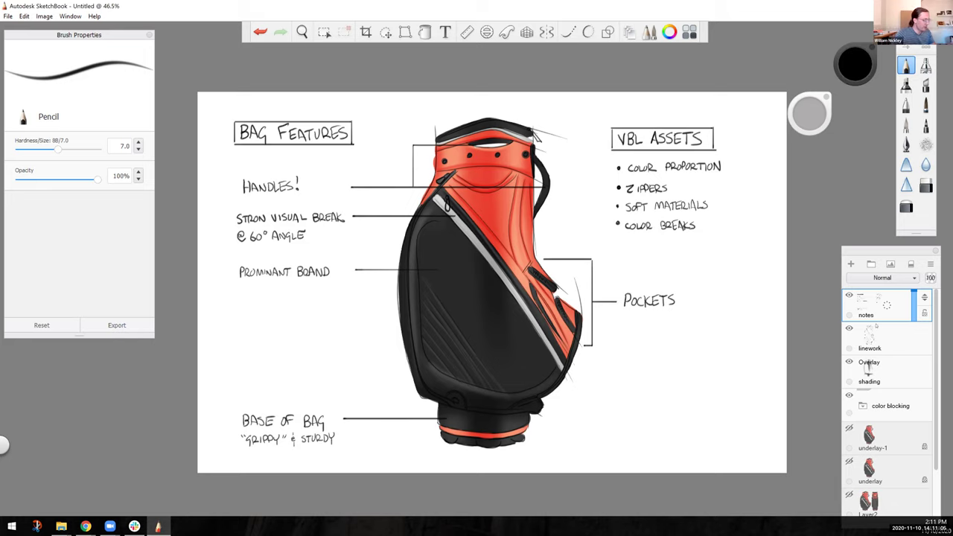
Select Layer12 and change the canvas background colour to light grey.
scroll(893, 373, down, 3)
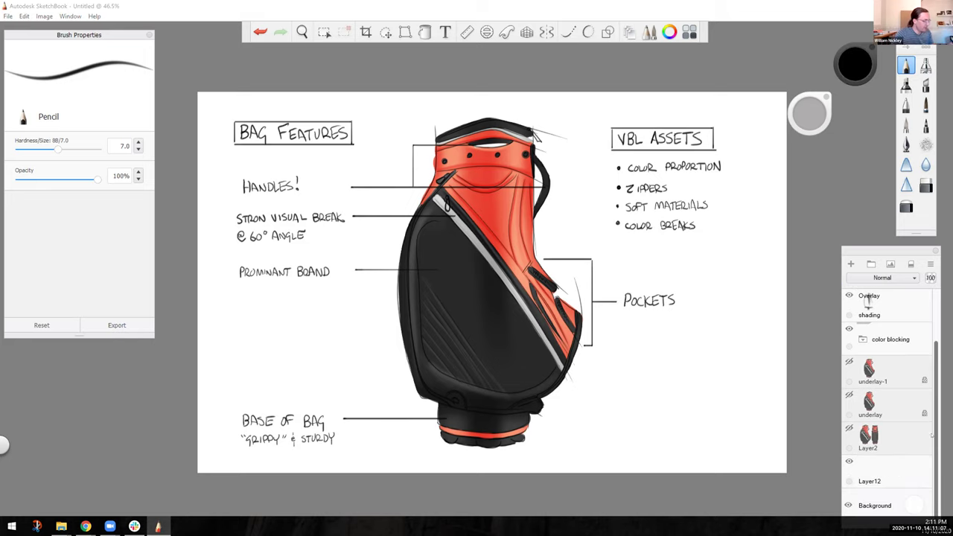
click(877, 471)
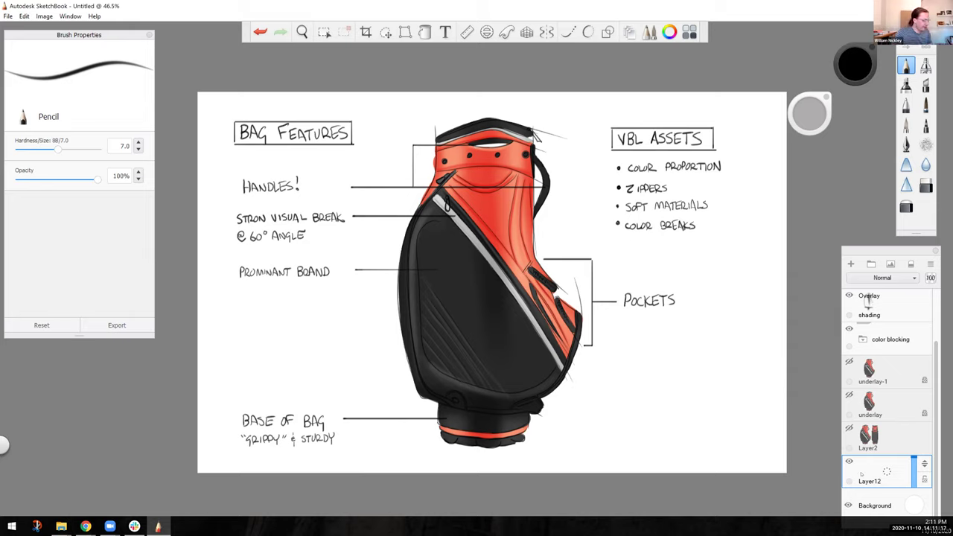
click(912, 504)
drag(899, 452, 904, 446)
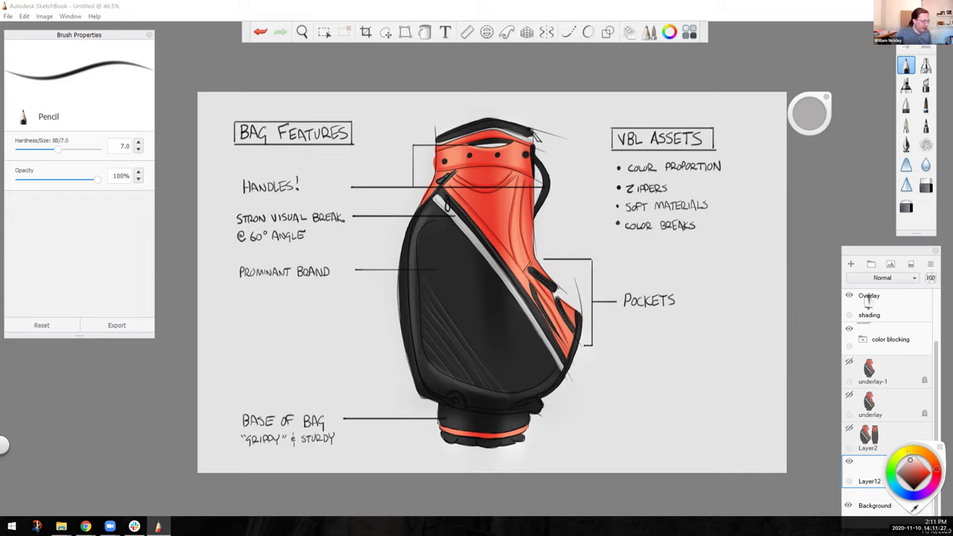
click(866, 252)
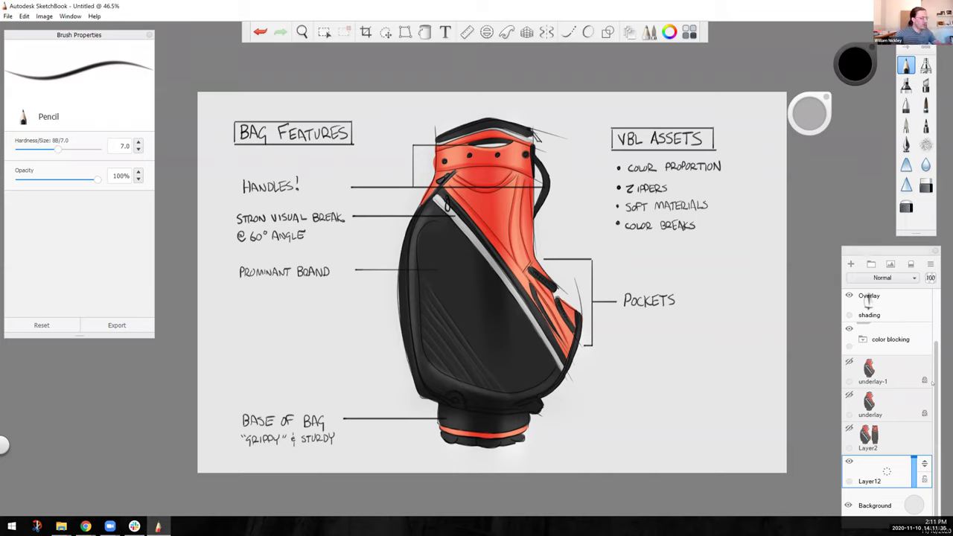
Hide the notes, linework and shading layers and the color blocking group.
scroll(936, 369, up, 3)
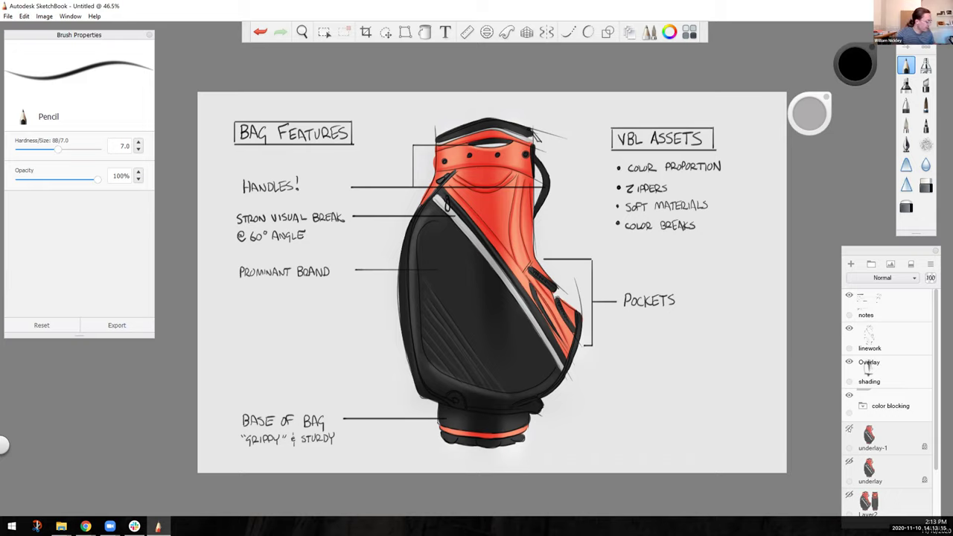
click(848, 295)
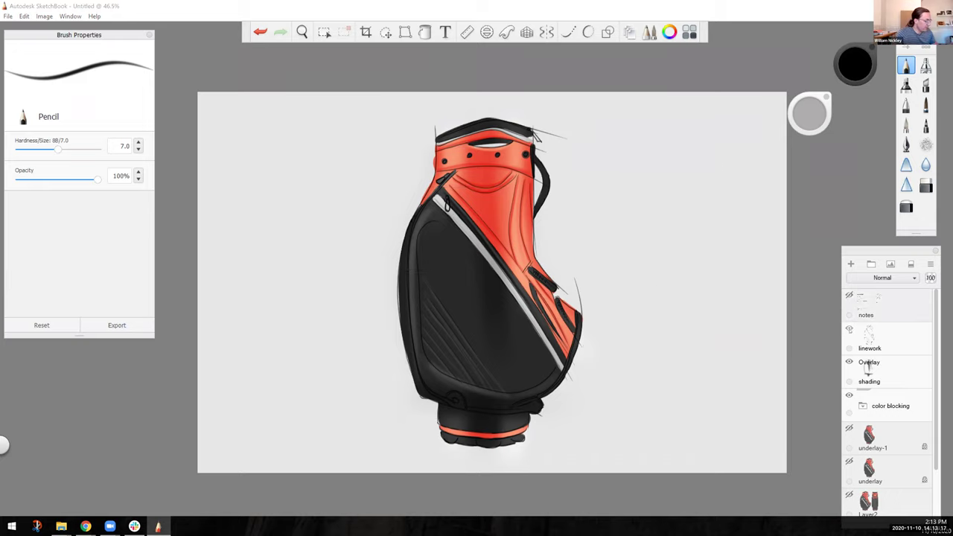
click(849, 328)
click(849, 361)
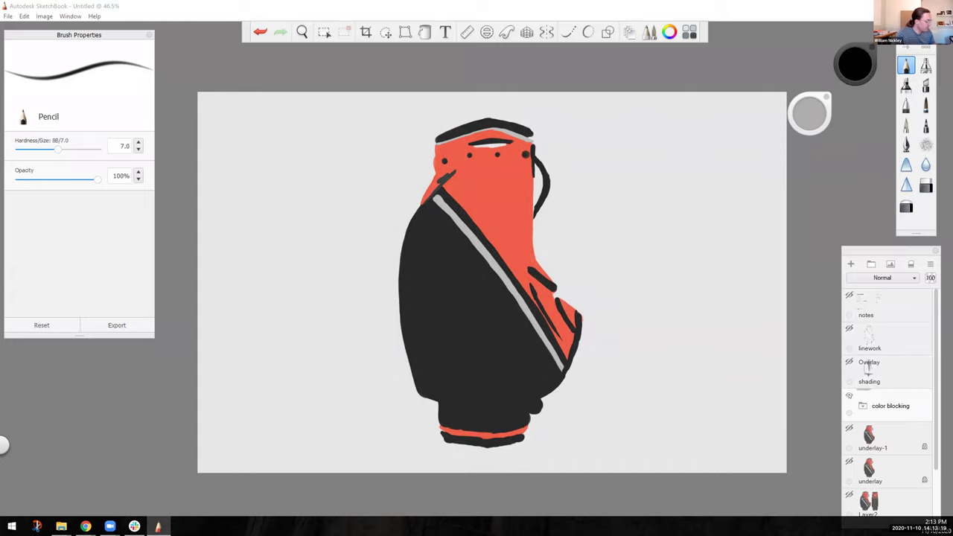
click(849, 396)
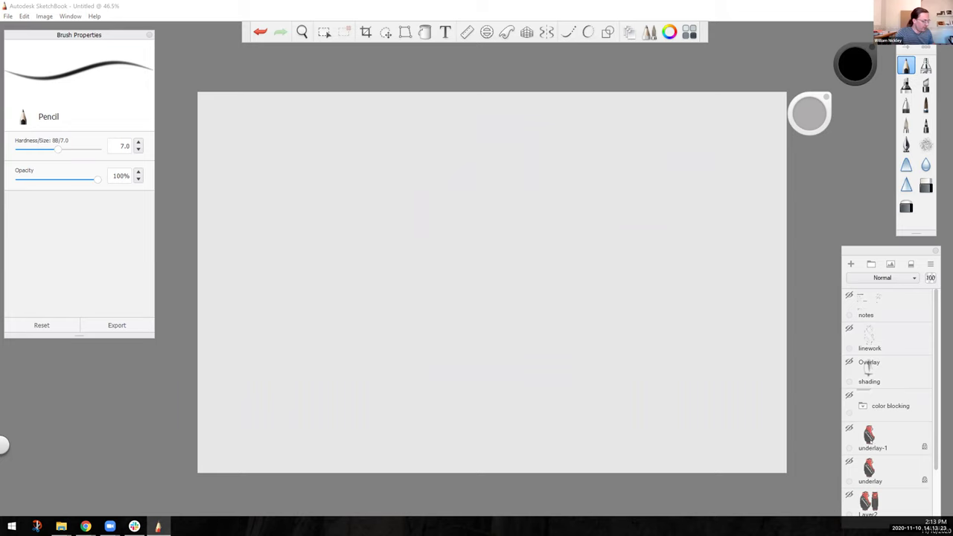
Select and show the underlay-1 layer with the reference bag photo, and set the canvas background colour to white.
click(898, 437)
click(848, 430)
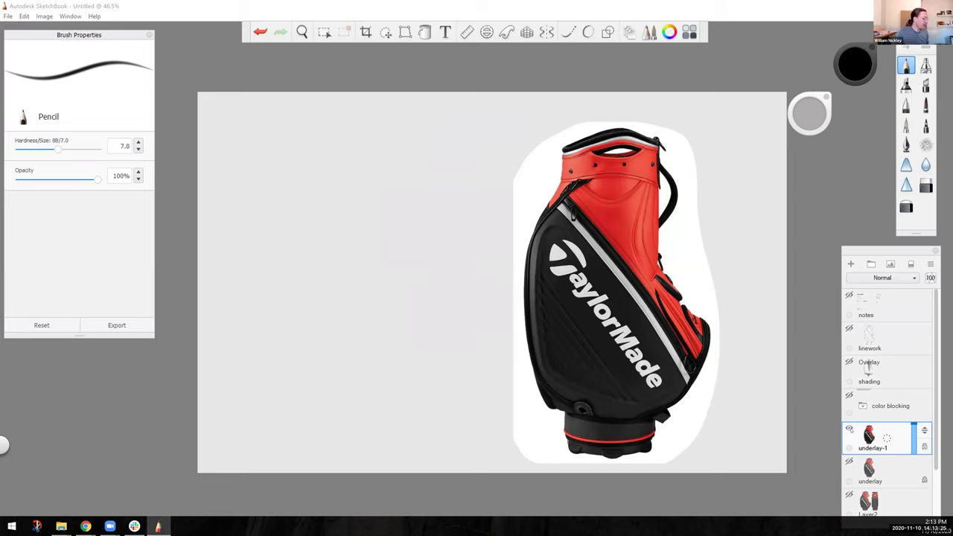
scroll(852, 435, down, 2)
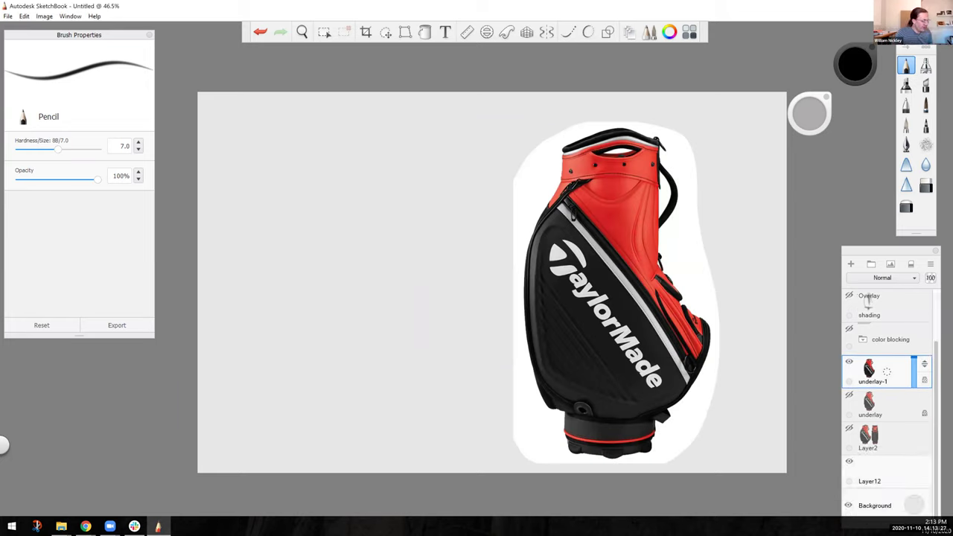
click(848, 505)
click(849, 505)
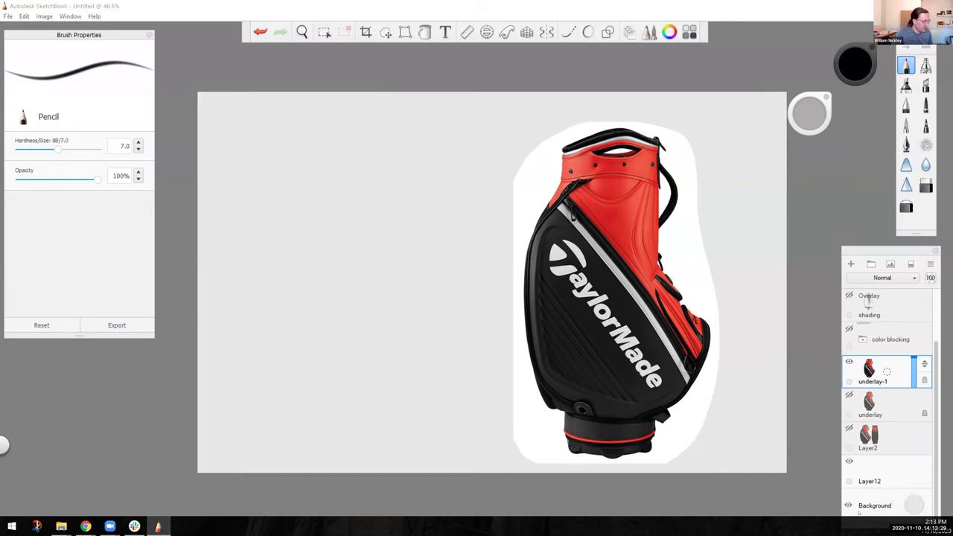
drag(899, 484, 911, 456)
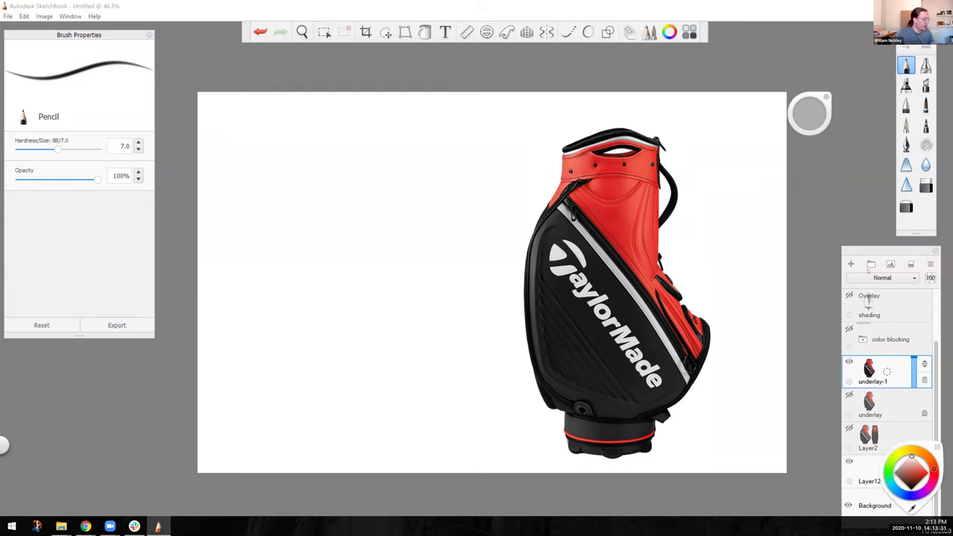
Start transforming the reference bag photo on the underlay-1 layer.
click(385, 32)
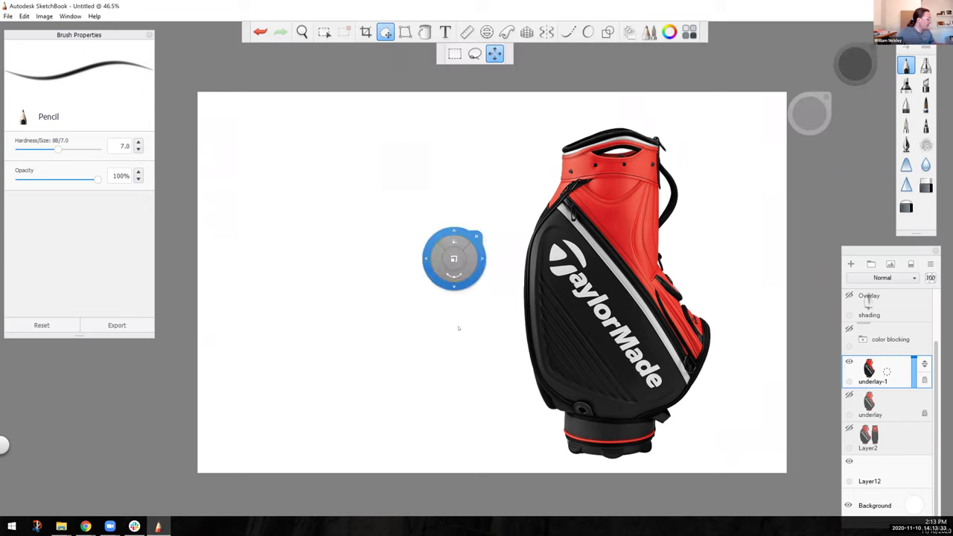
Move the golf bag image to the left half of the canvas and lower the underlay-1 layer's opacity to 11%.
drag(457, 340, 209, 326)
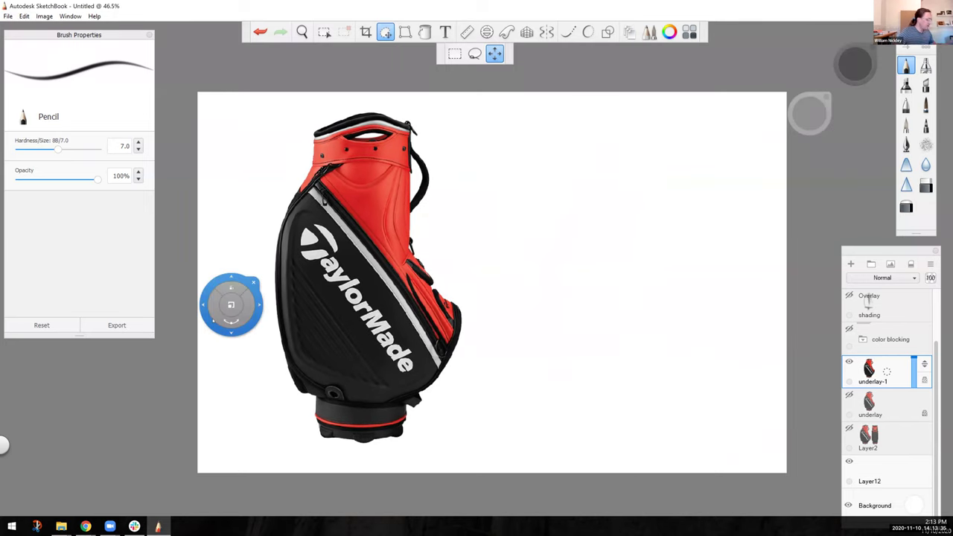
drag(289, 445, 289, 448)
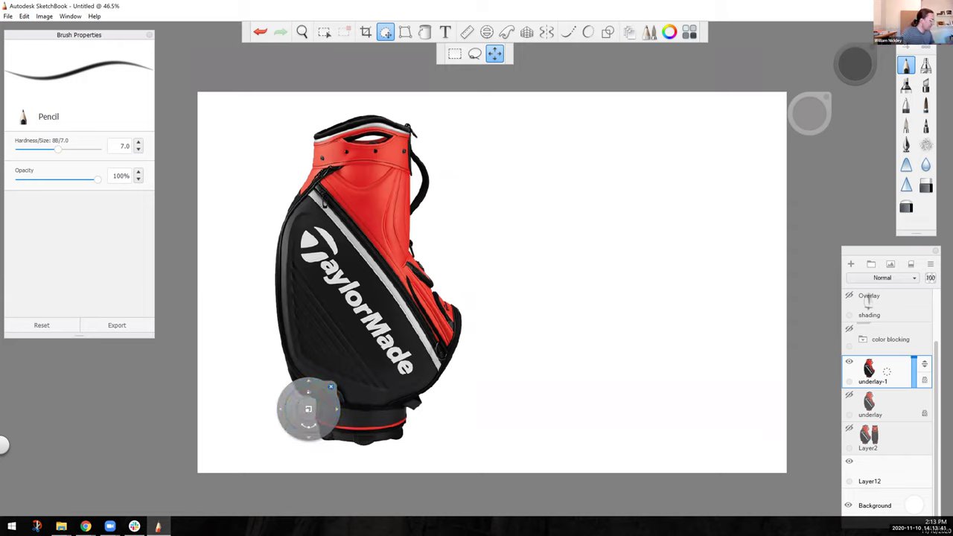
click(331, 386)
drag(914, 370, 913, 385)
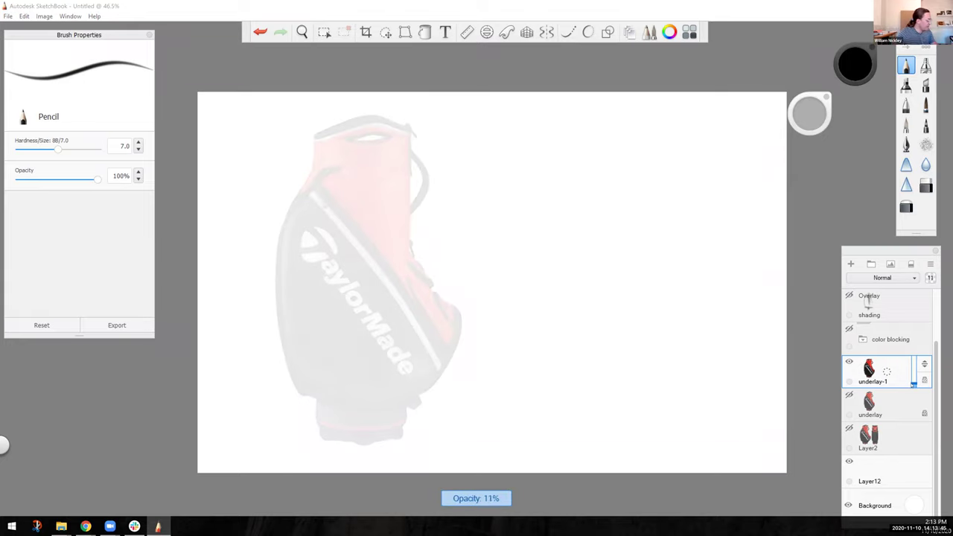
Add a new layer at the top of the stack and create a group below it named Analysis Sketch.
scroll(858, 304, up, 3)
key(ctrl+l)
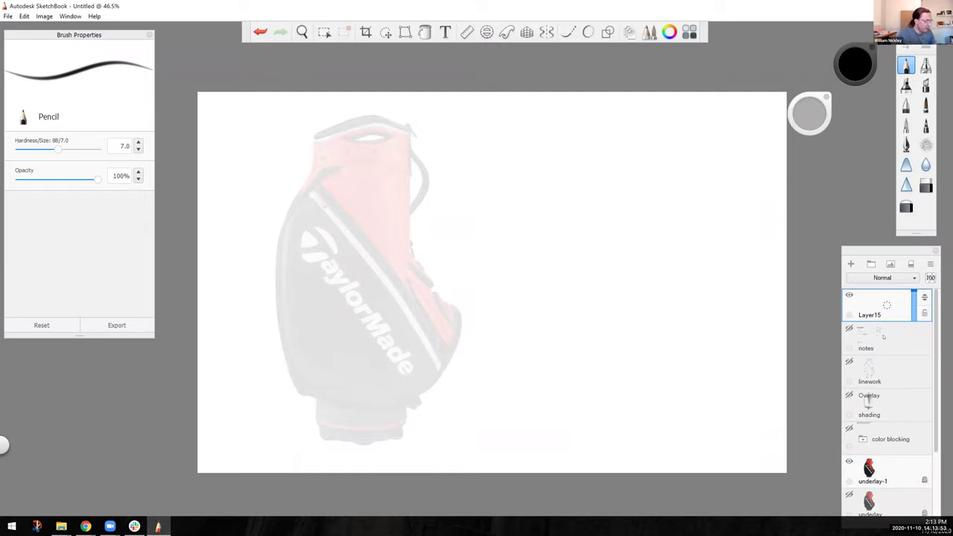
click(871, 265)
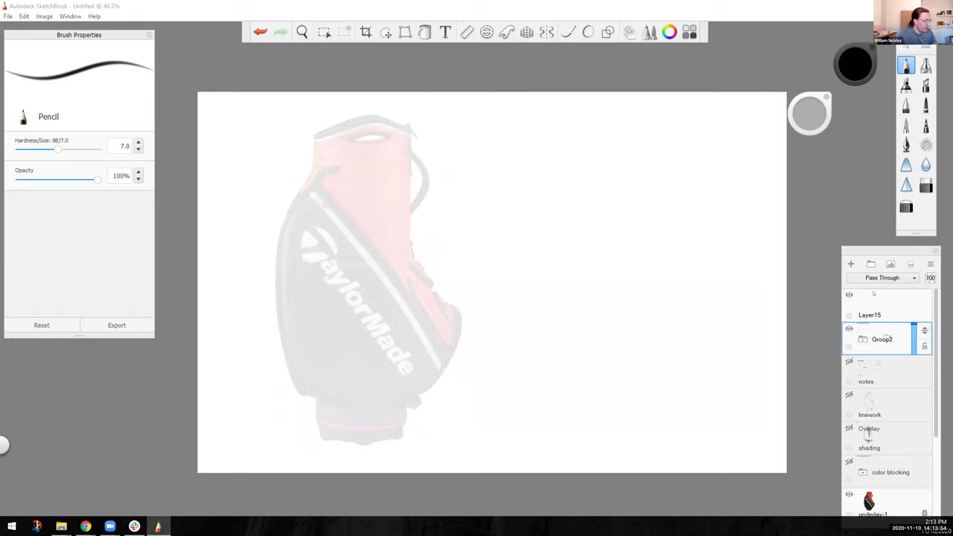
double_click(886, 339)
text(Analysis Sketch)
key(Return)
Move the notes, linework, shading and color blocking layers into the Analysis Sketch group.
click(873, 376)
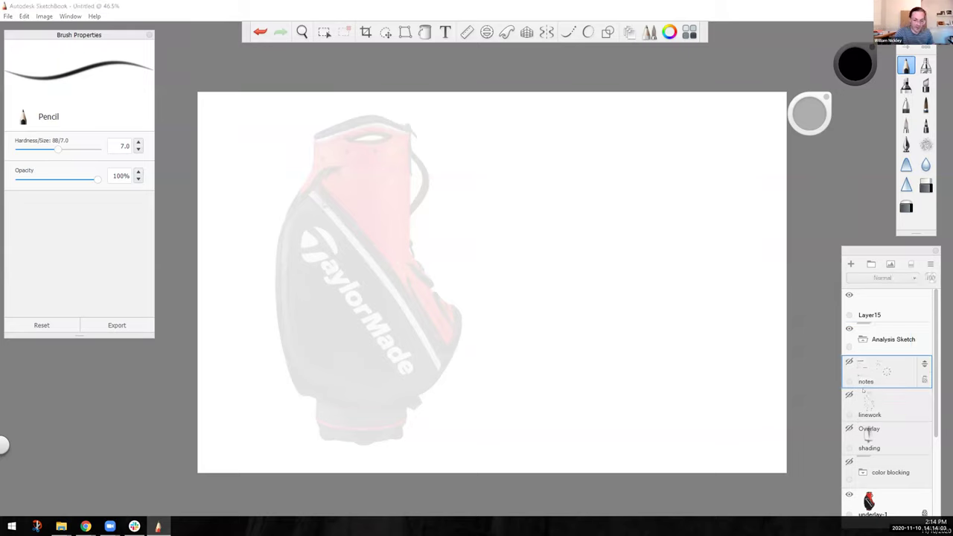
shift+click(891, 475)
mouse_move(913, 366)
mouse_down()
mouse_move(911, 331)
mouse_move(911, 343)
mouse_up()
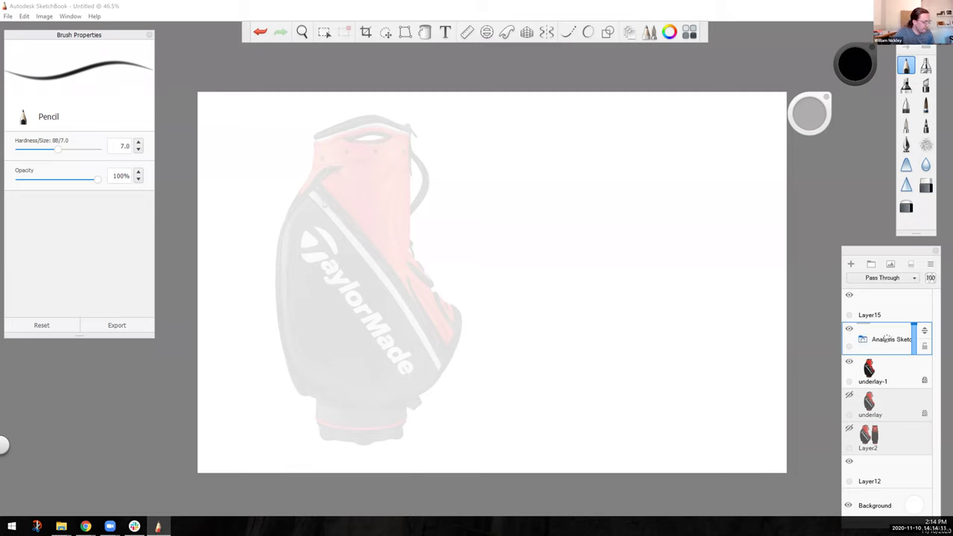
Turn on the notes, linework, shading and color blocking items inside Analysis Sketch, and hide and collapse the whole group.
click(862, 338)
click(849, 362)
click(848, 394)
click(849, 428)
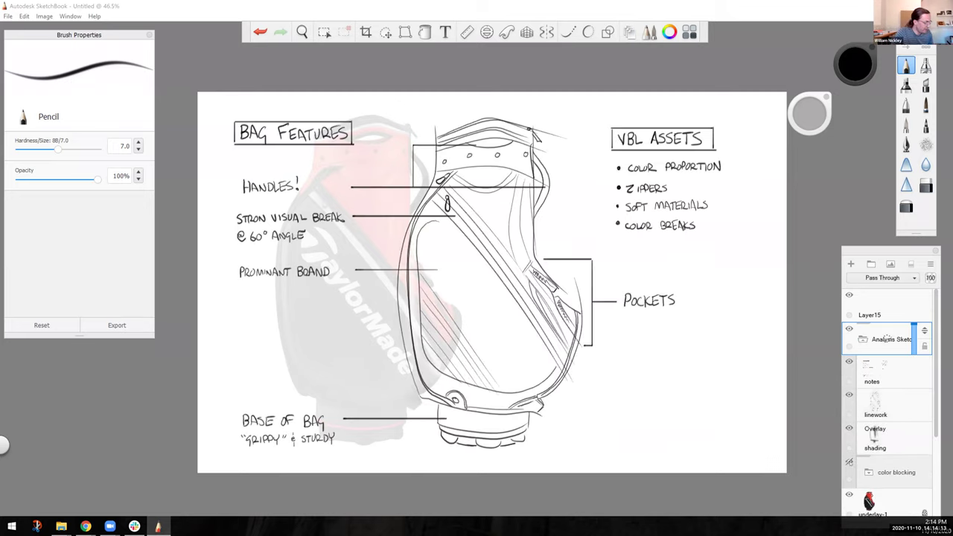
click(848, 462)
click(849, 328)
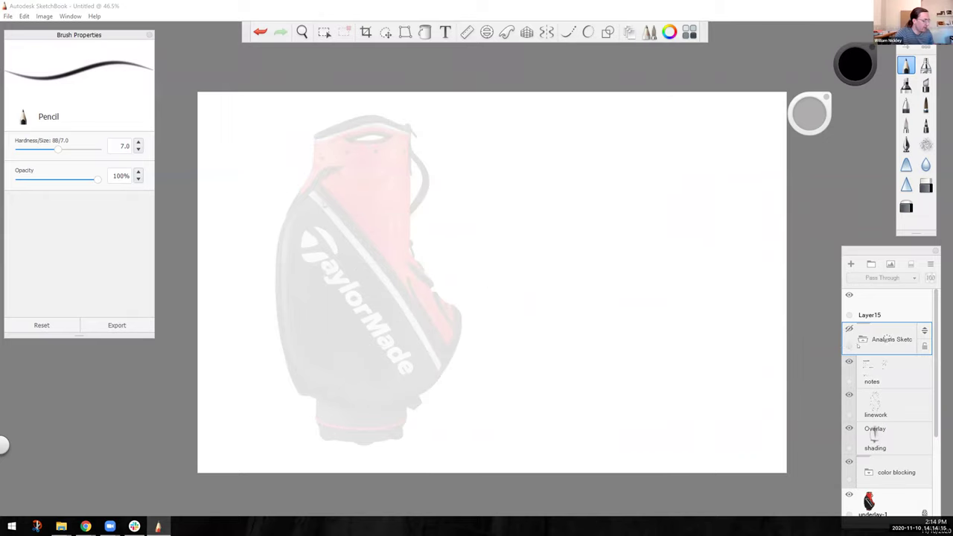
click(860, 341)
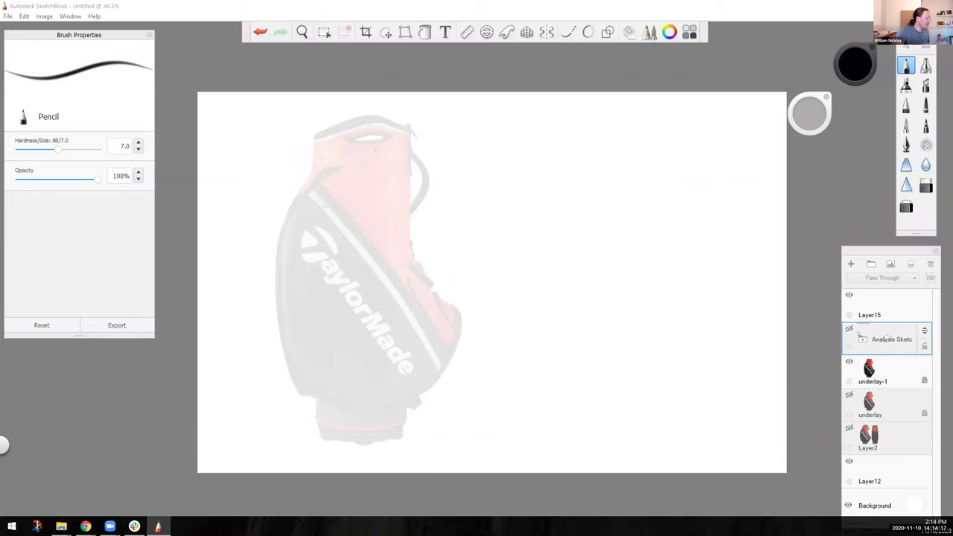
key(ctrl+s)
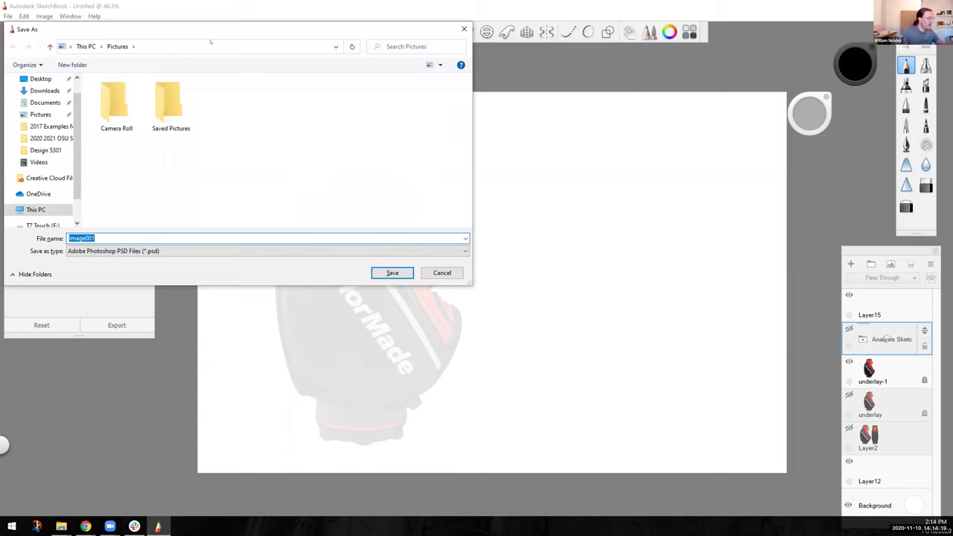
drag(205, 29, 543, 118)
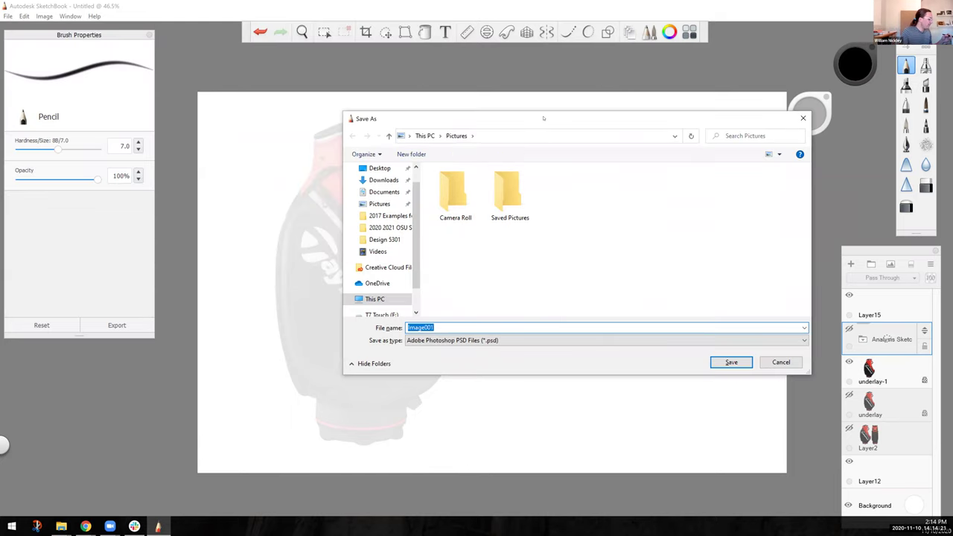
click(774, 362)
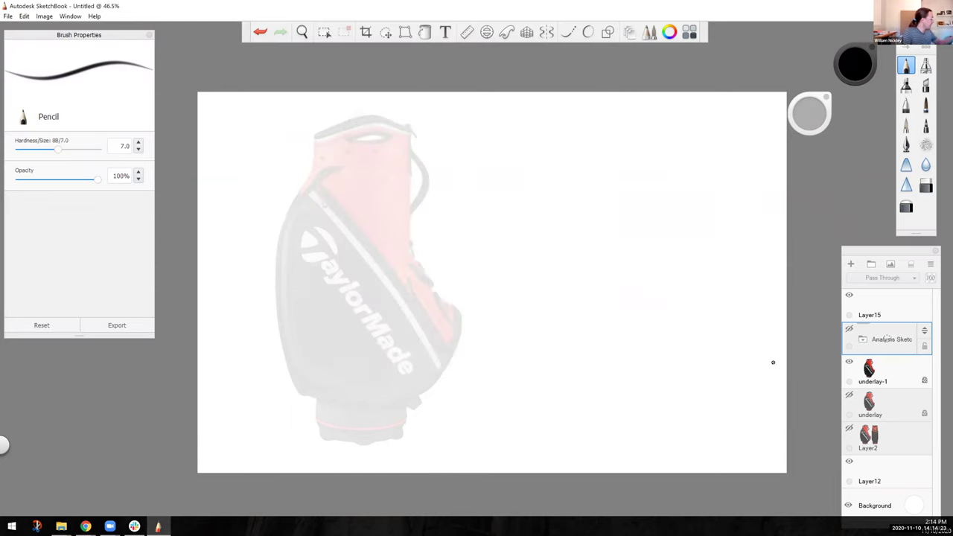
click(8, 16)
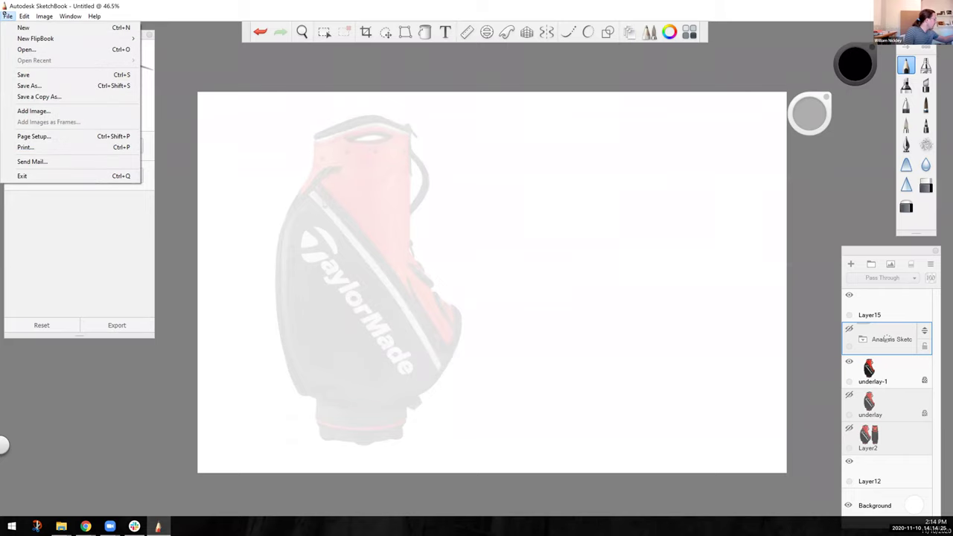
click(22, 136)
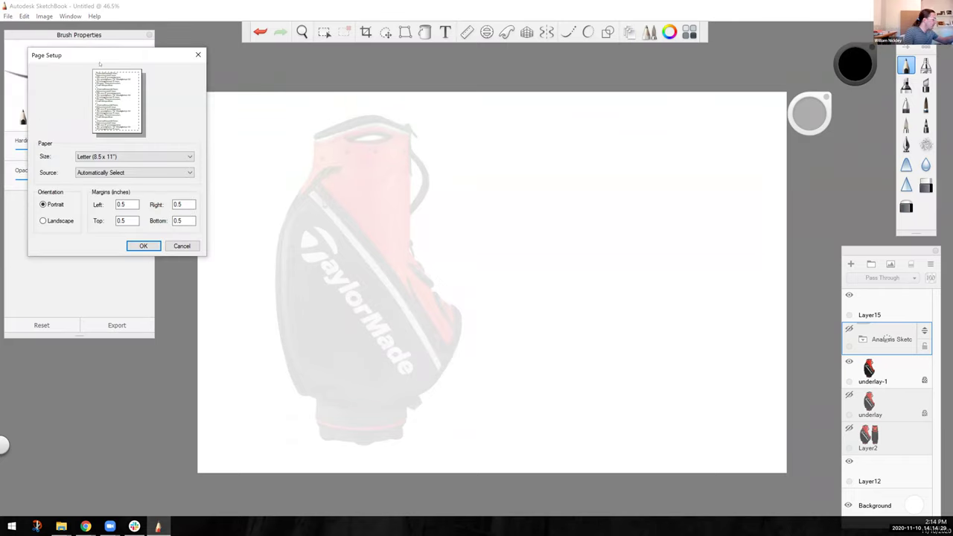
click(646, 312)
click(8, 16)
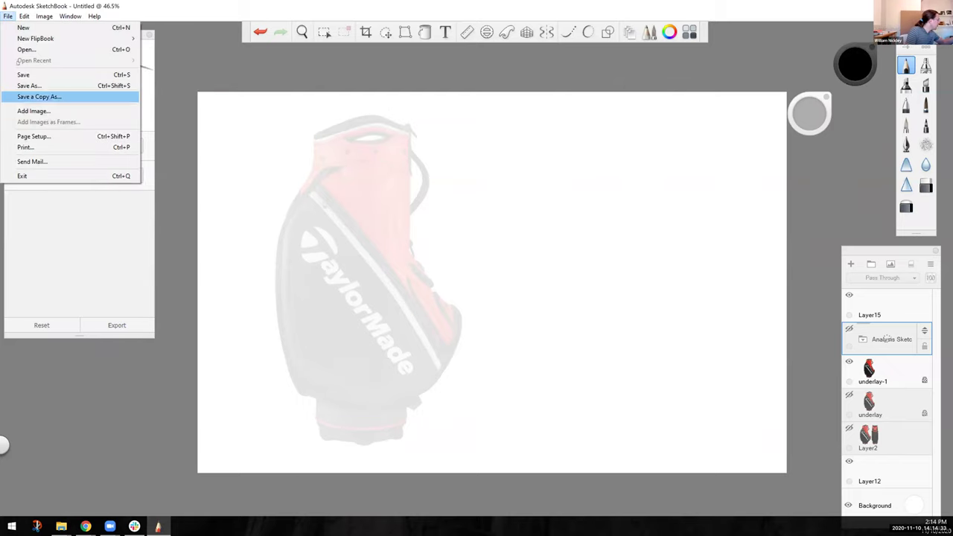
click(8, 16)
Select Layer15 and check the image's pixel dimensions, document size and resolution without changing them.
click(868, 308)
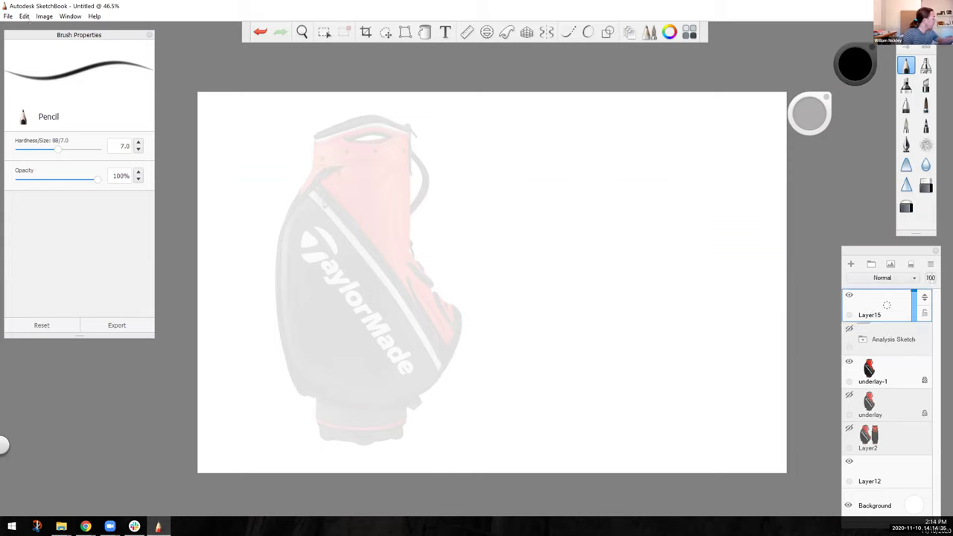
click(8, 16)
click(44, 17)
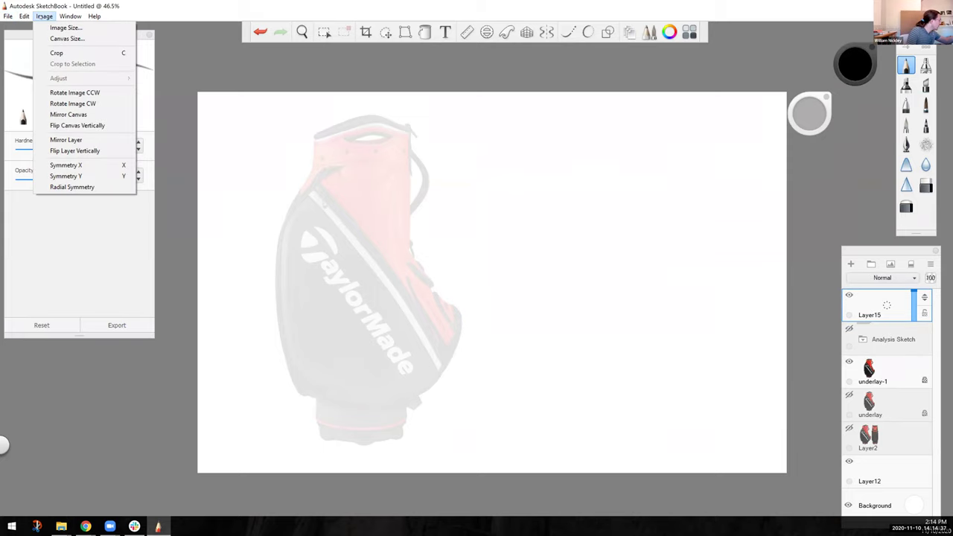
click(63, 27)
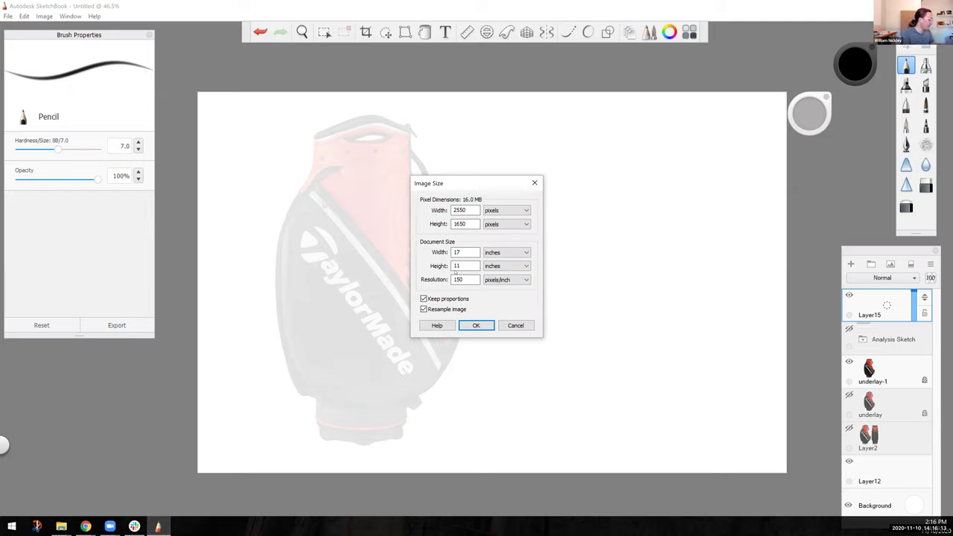
click(515, 326)
Save the drawing to the Desktop as a PSD file named Assignment 11 Soft Goods Demo.
click(8, 16)
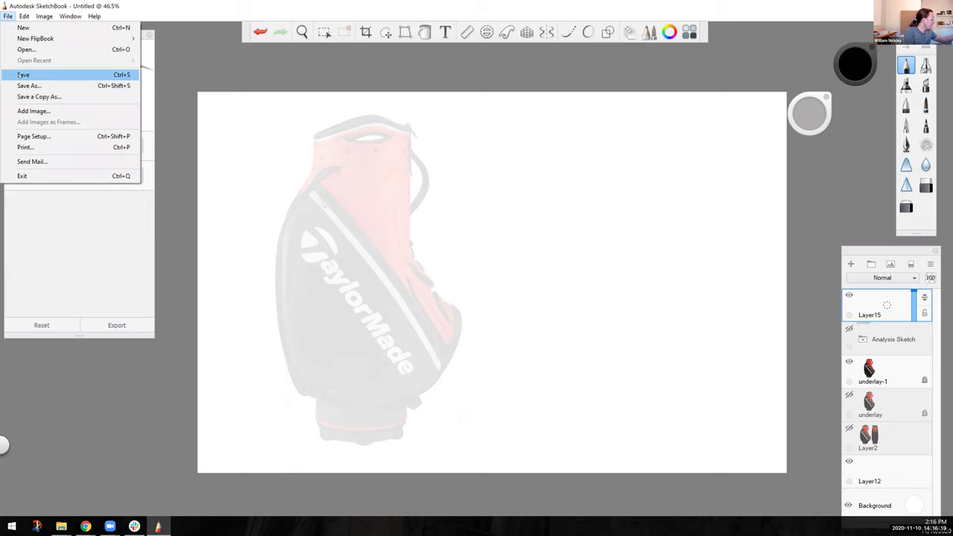
click(23, 75)
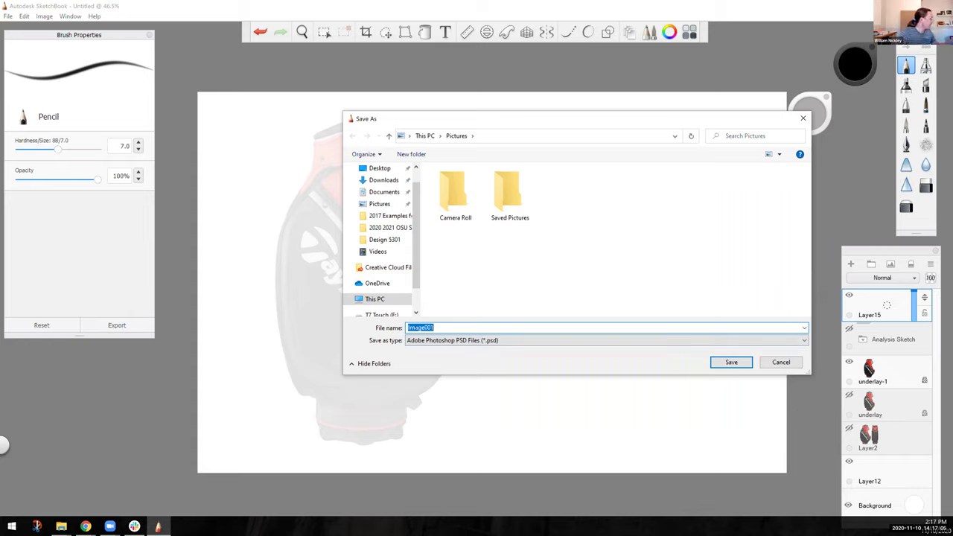
click(376, 169)
double_click(439, 327)
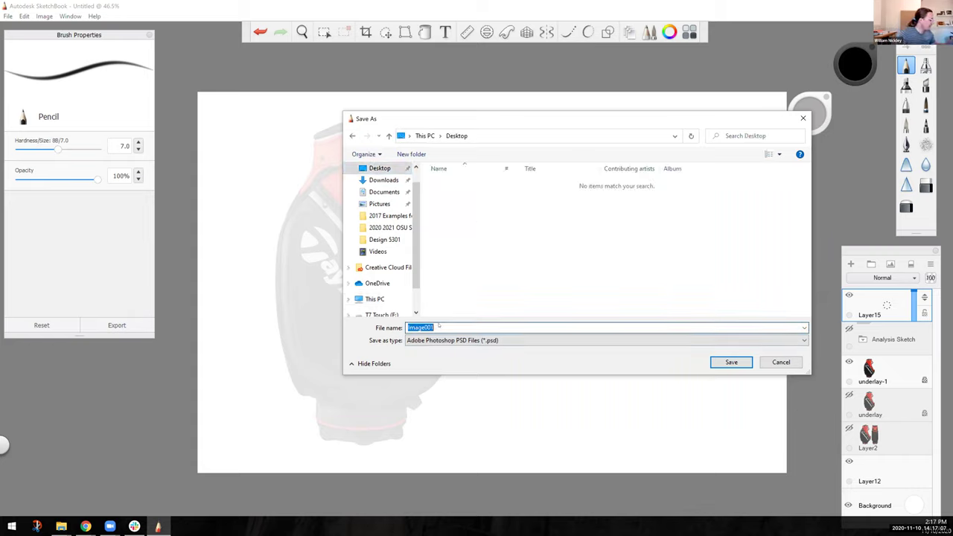
text(As)
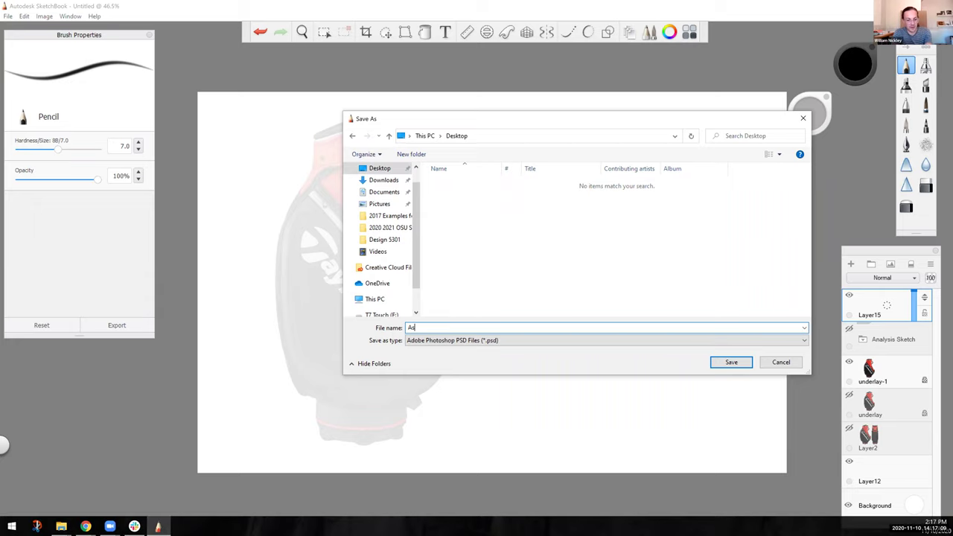
text(signment 11 Soft Goo)
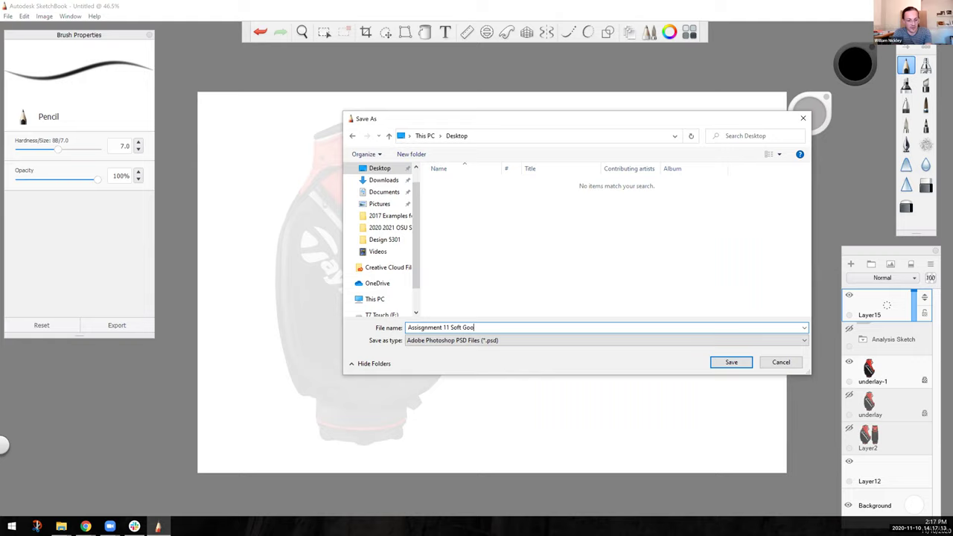
text(ds Demo)
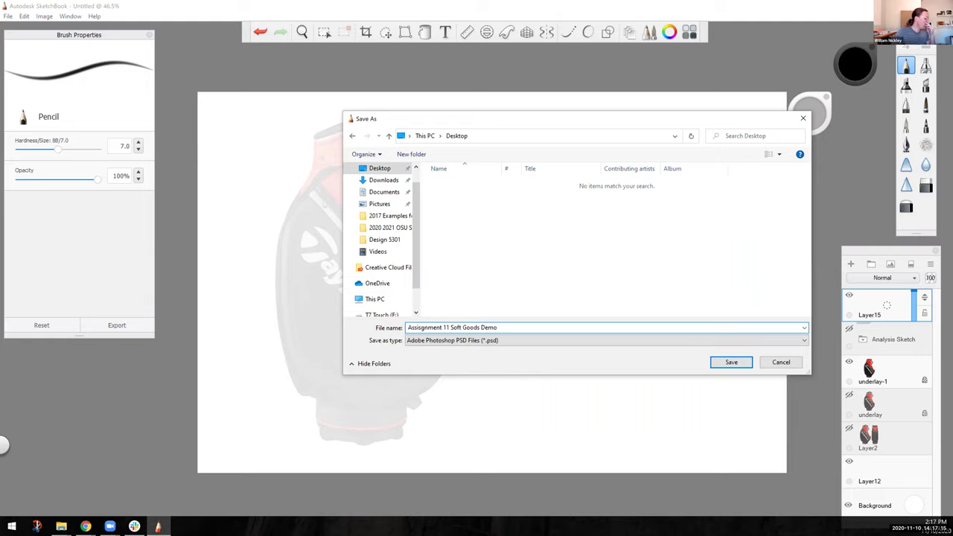
key(Return)
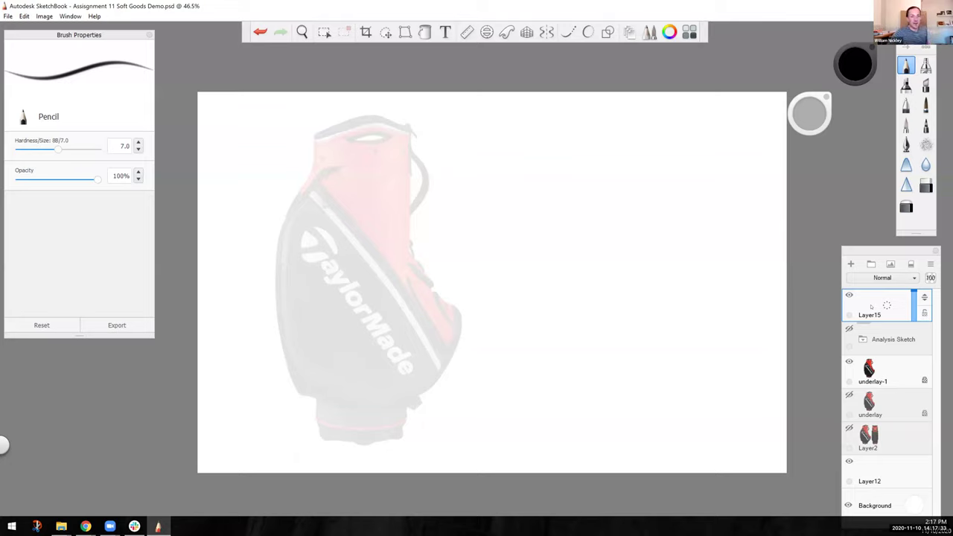
Switch to the Design 3301 - Assignment 10 Miro board in Chrome and examine the submitted brand analysis and 3D primitives sheets.
key(alt+Tab)
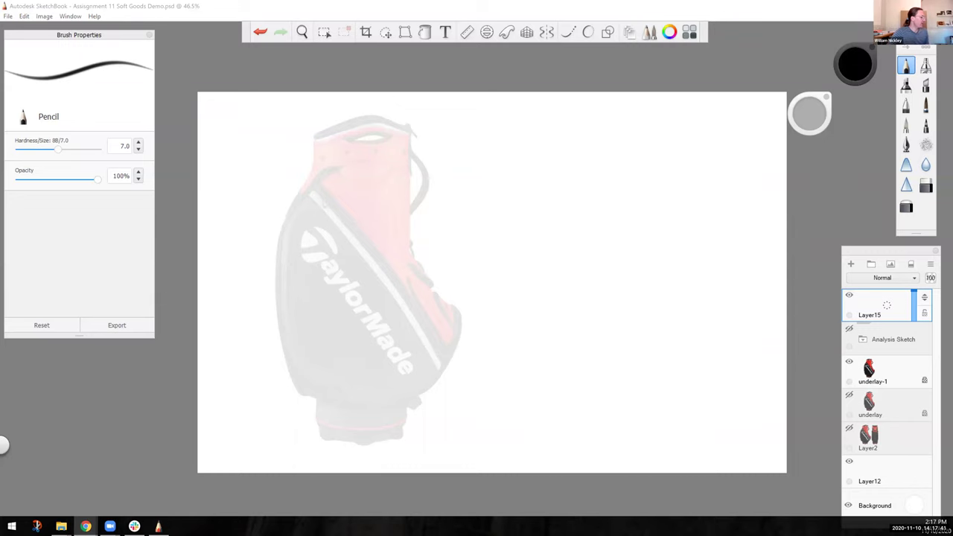
key(alt+Tab)
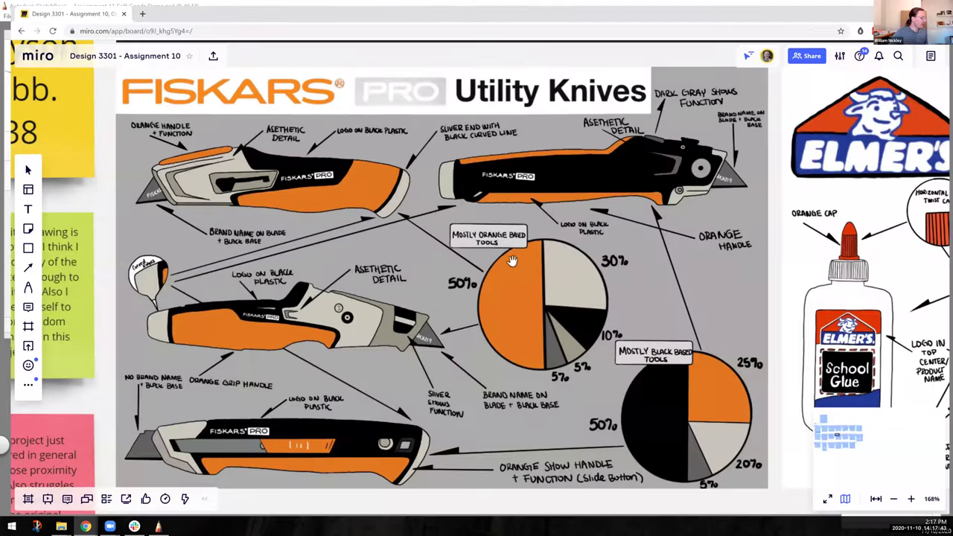
scroll(511, 269, down, 3)
scroll(511, 269, down, 10)
scroll(495, 259, up, 3)
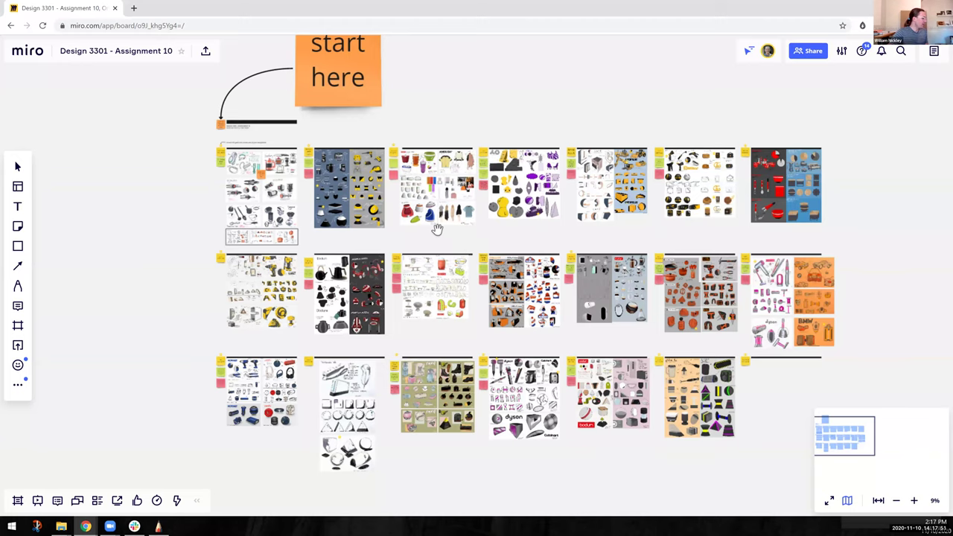
scroll(485, 236, up, 2)
scroll(496, 219, up, 3)
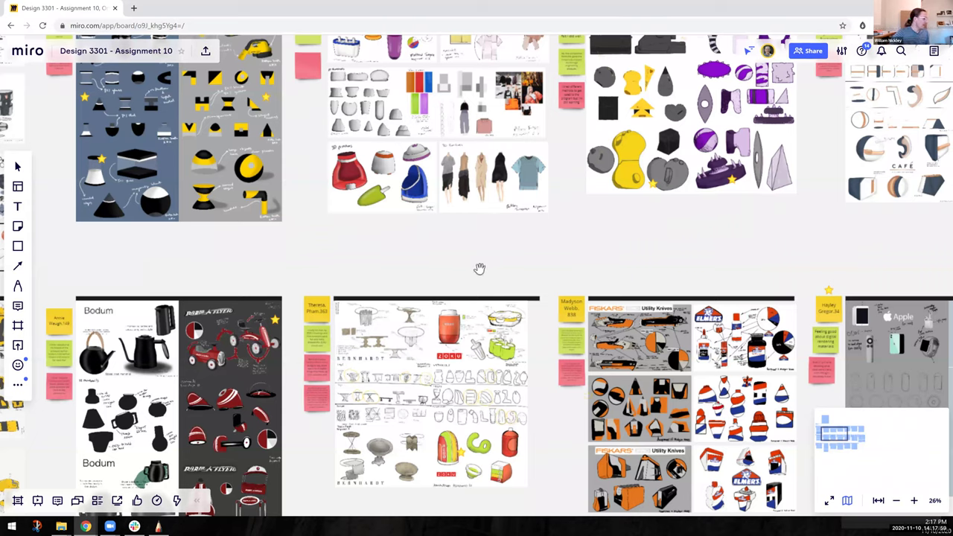
scroll(491, 249, up, 4)
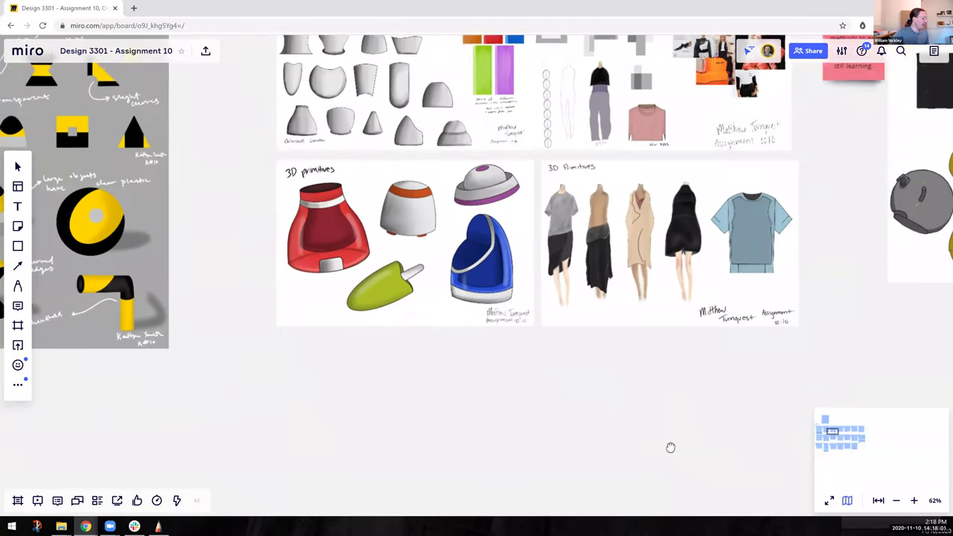
scroll(670, 447, up, 5)
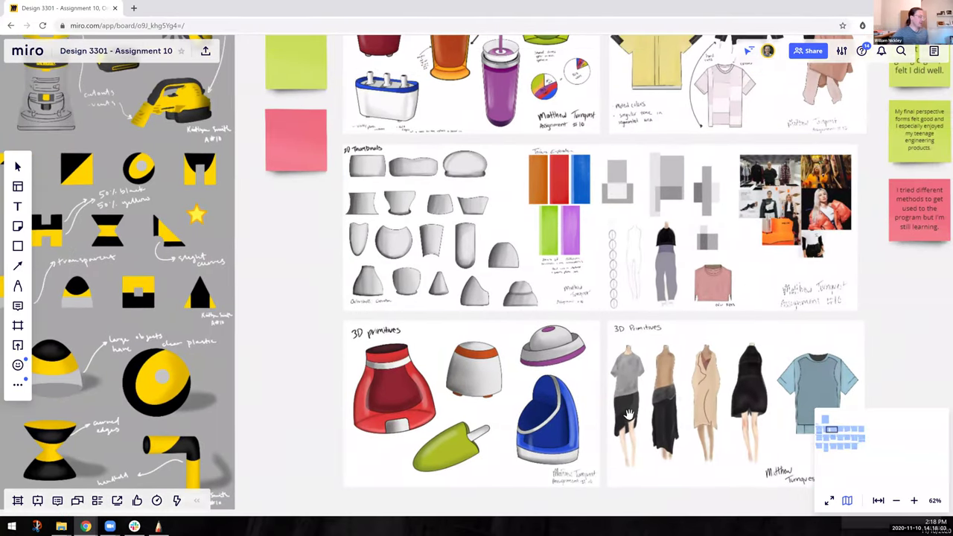
scroll(629, 415, down, 3)
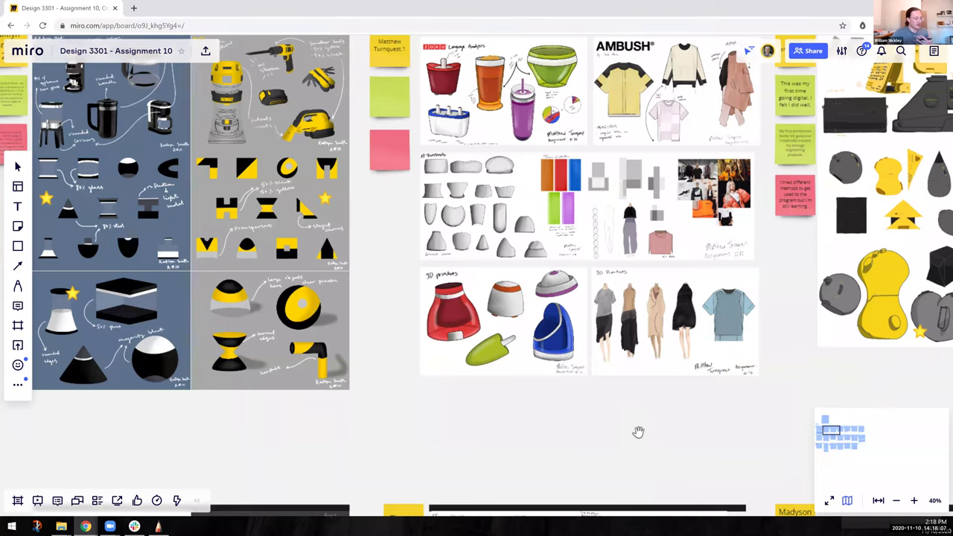
scroll(638, 395, down, 2)
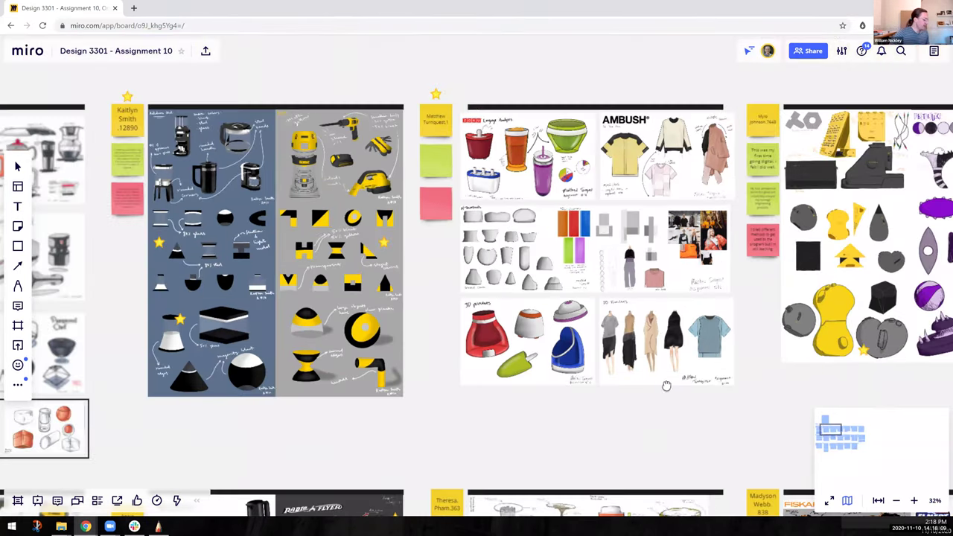
scroll(629, 236, down, 5)
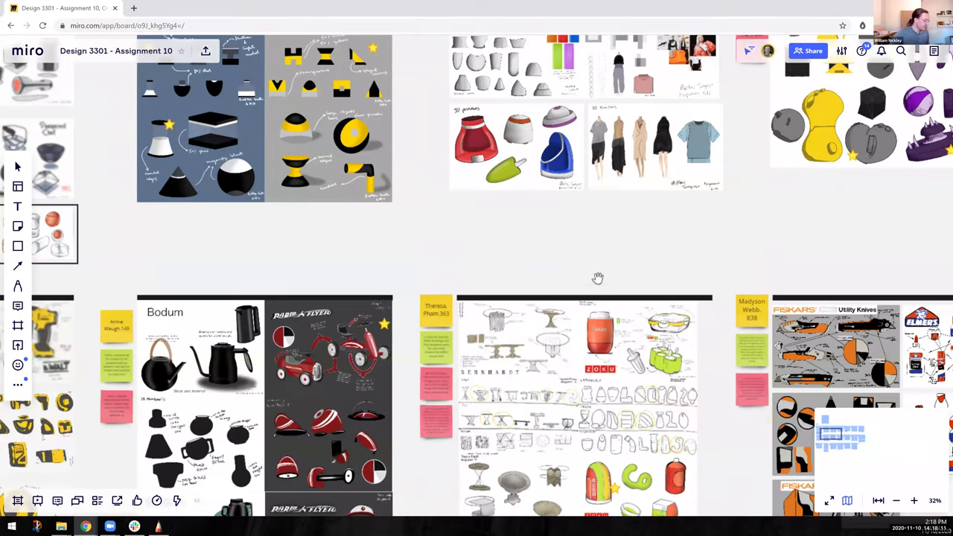
Examine the Bernhardt and ZOKU submission on the Miro board, focusing on the ZOKU product sketches and their notes.
scroll(649, 327, down, 2)
scroll(712, 300, up, 3)
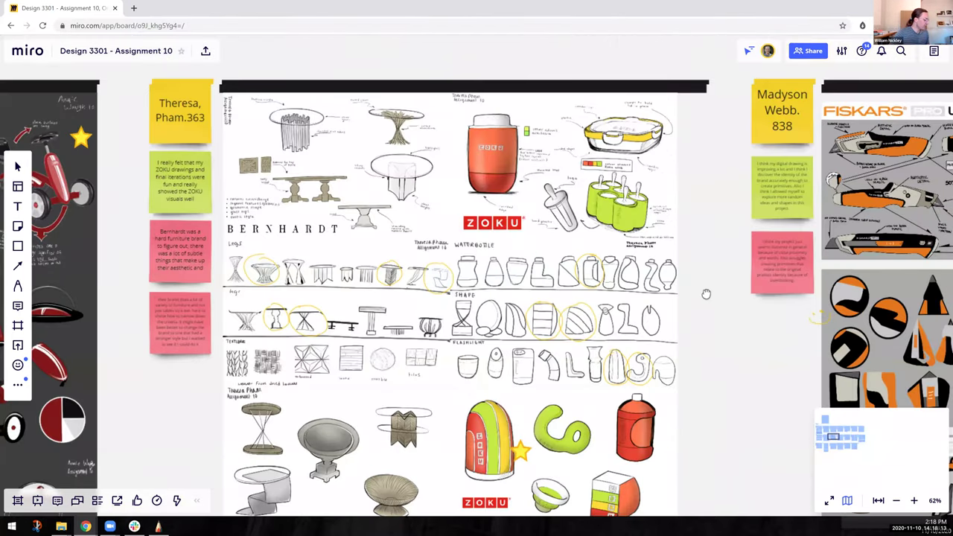
scroll(698, 315, down, 1)
scroll(665, 266, up, 3)
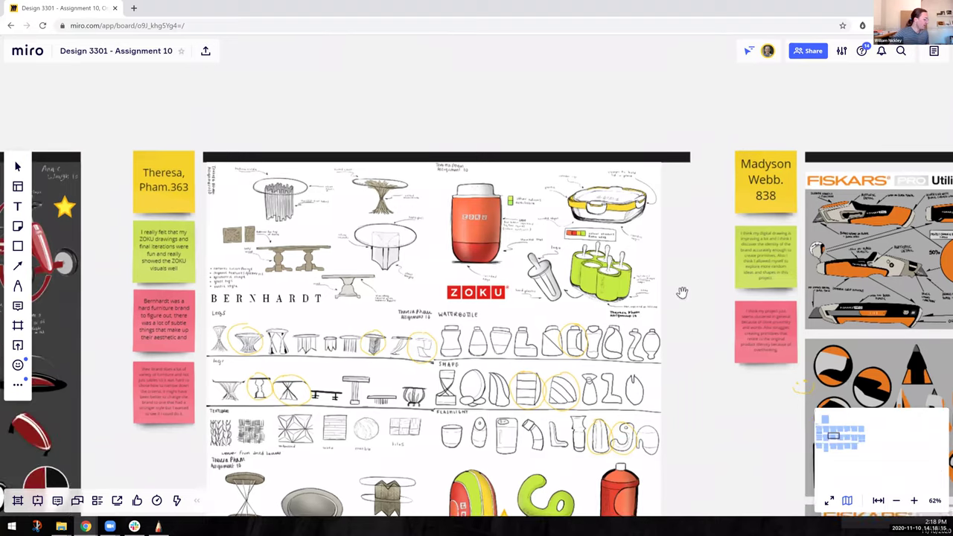
scroll(774, 293, up, 3)
scroll(778, 293, left, 2)
scroll(779, 287, down, 2)
scroll(808, 295, left, 2)
scroll(808, 296, up, 2)
scroll(650, 224, left, 1)
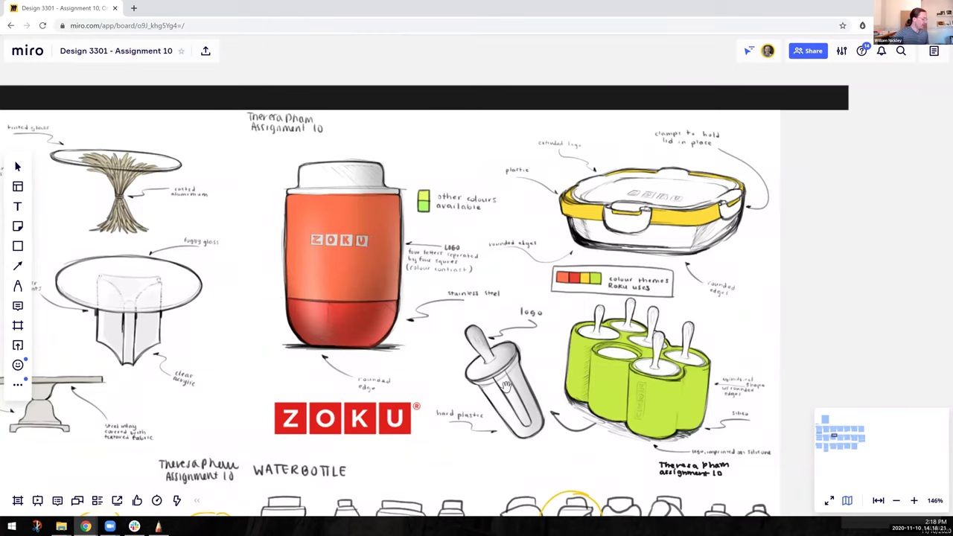
scroll(562, 313, down, 2)
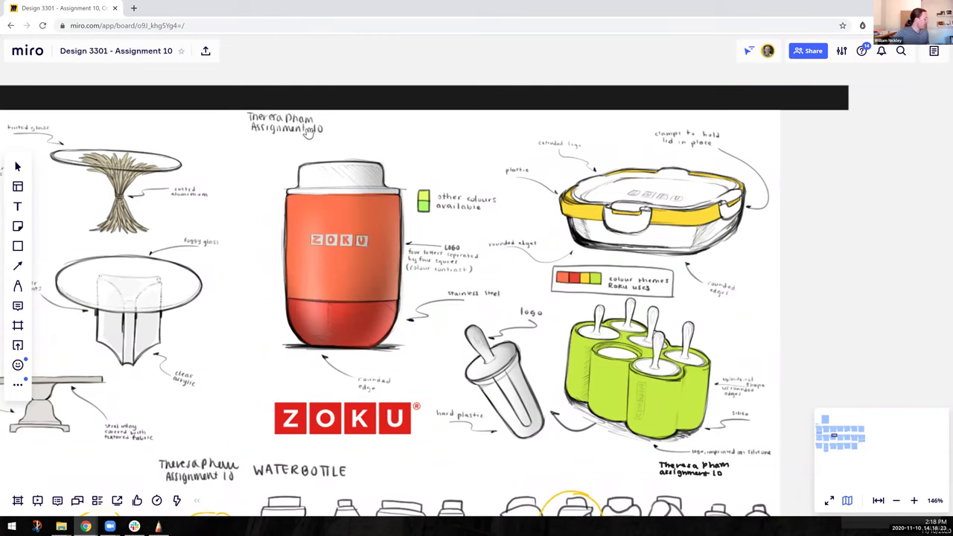
Load zokuhome.com in a new browser tab.
click(134, 8)
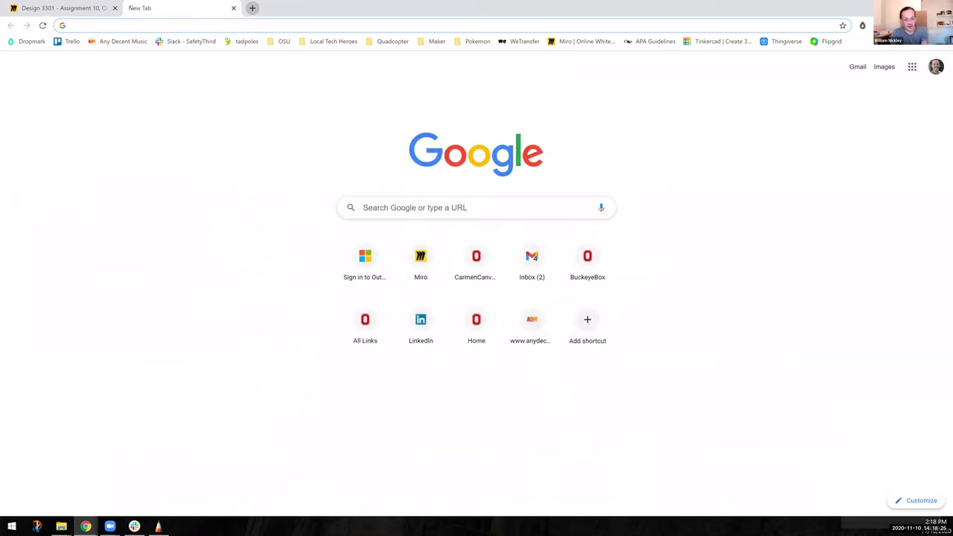
text(zokuhome.com)
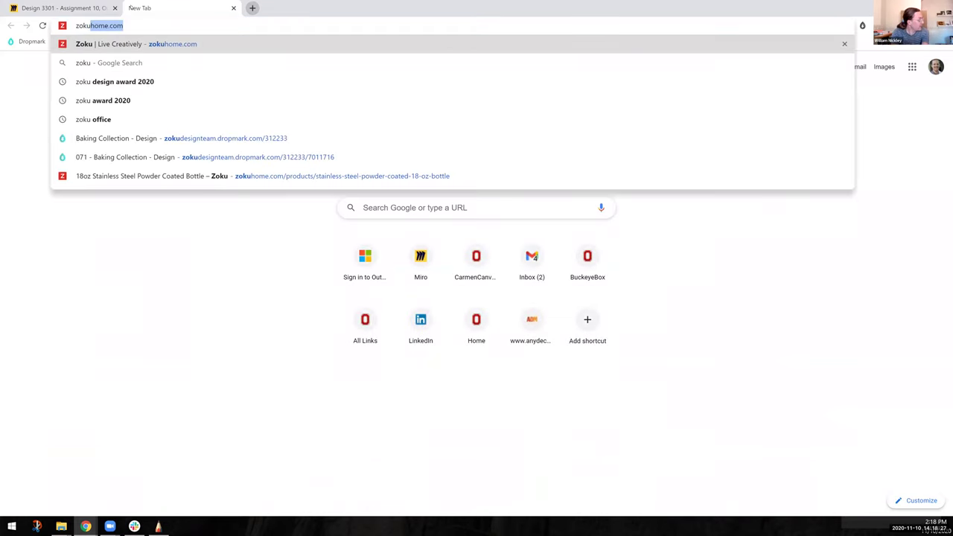
key(Return)
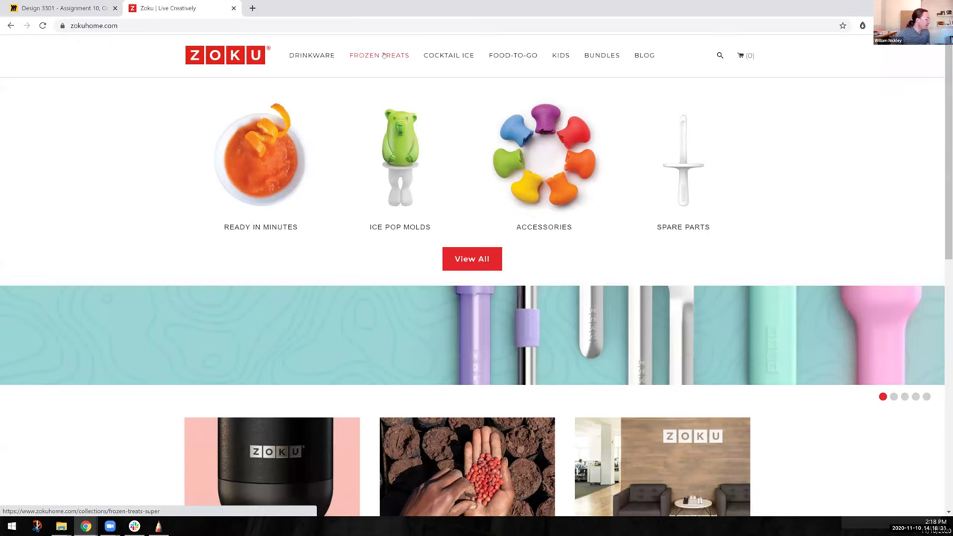
Go to the Frozen Treats collection and open the Single Quick Pop Maker product page.
mouse_move(387, 56)
mouse_move(320, 57)
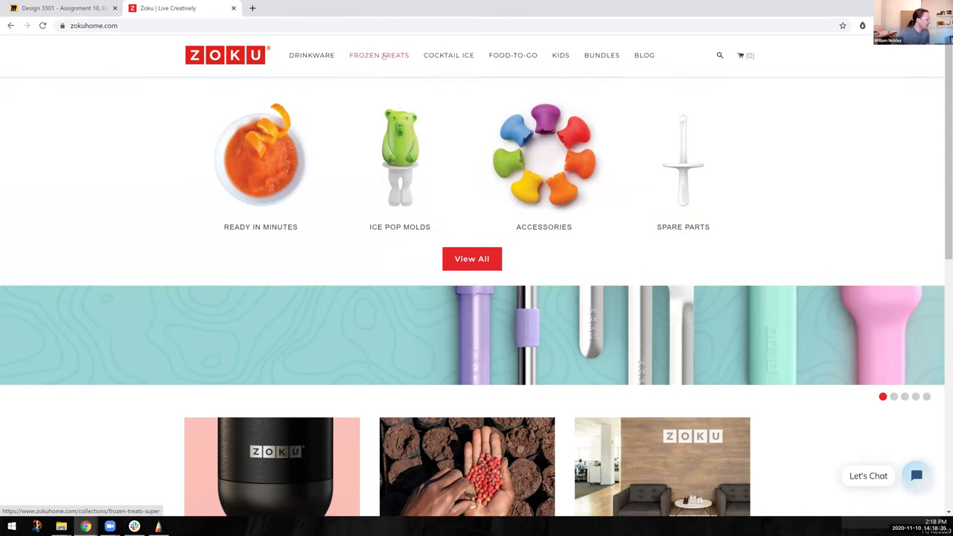
click(385, 56)
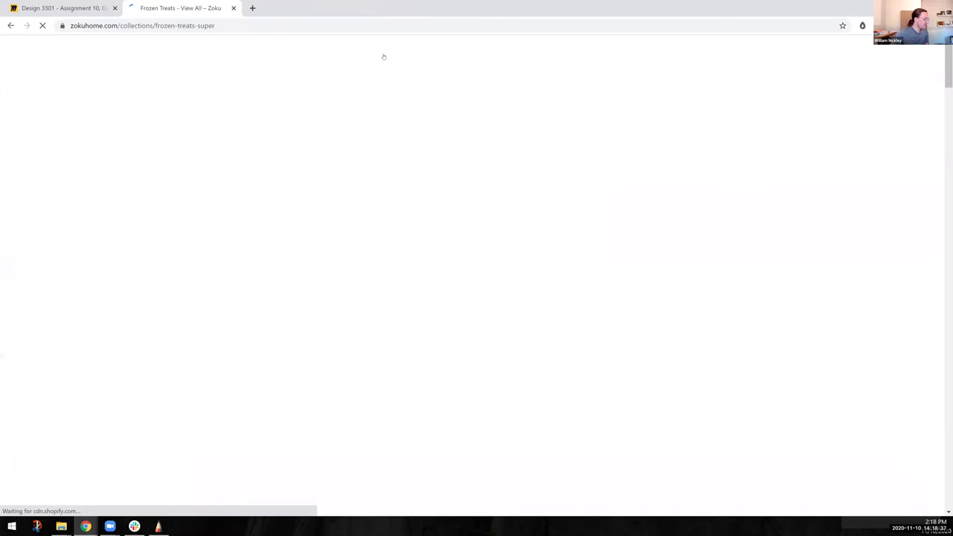
scroll(497, 239, down, 2)
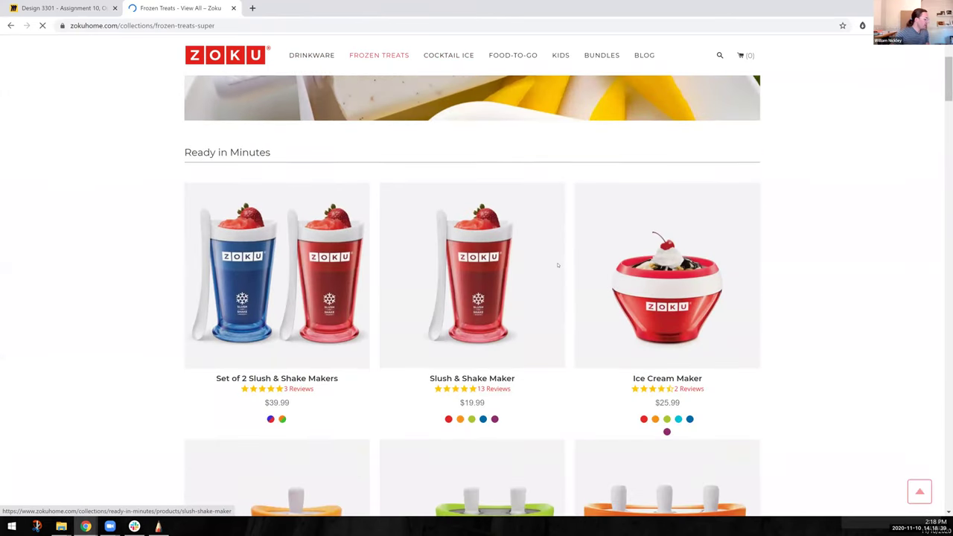
scroll(309, 251, down, 5)
click(314, 250)
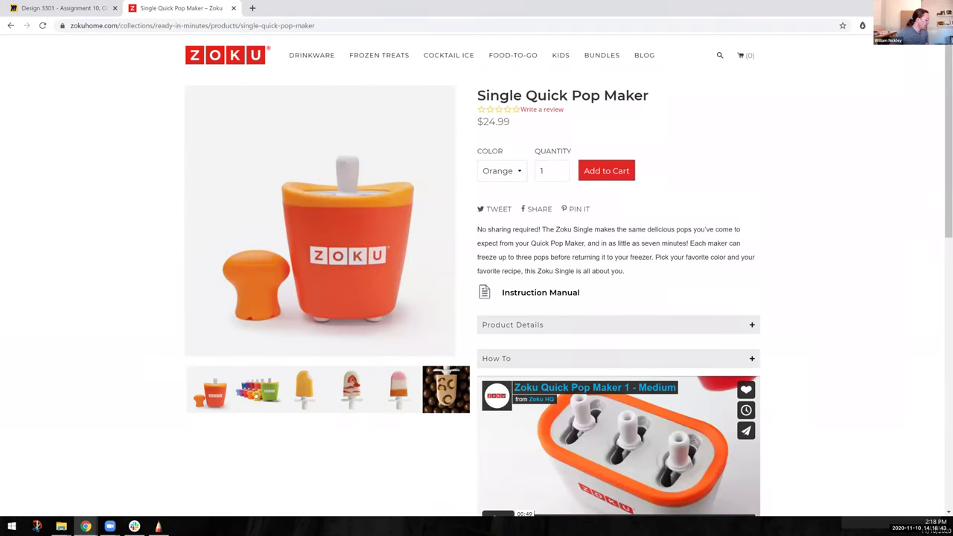
Show the product photo with the row of multicolored pop makers and copy that image.
click(258, 394)
right_click(370, 224)
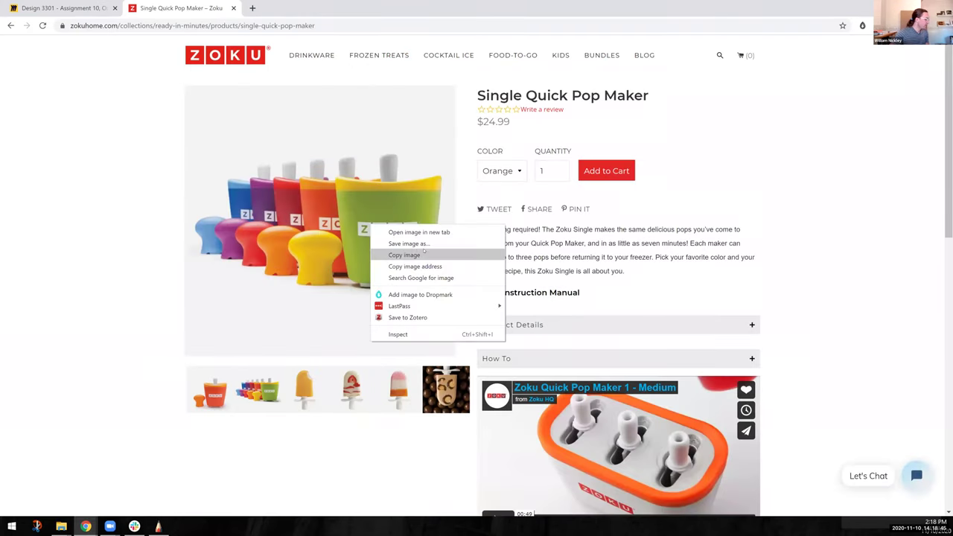
click(404, 255)
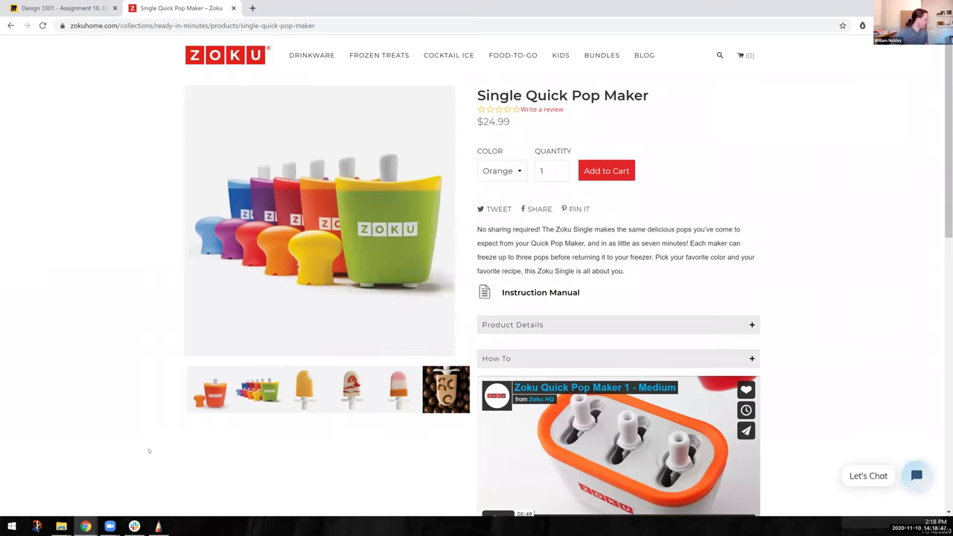
Switch to SketchBook, paste the pop maker photo and place it in the upper-right area of the canvas.
click(158, 526)
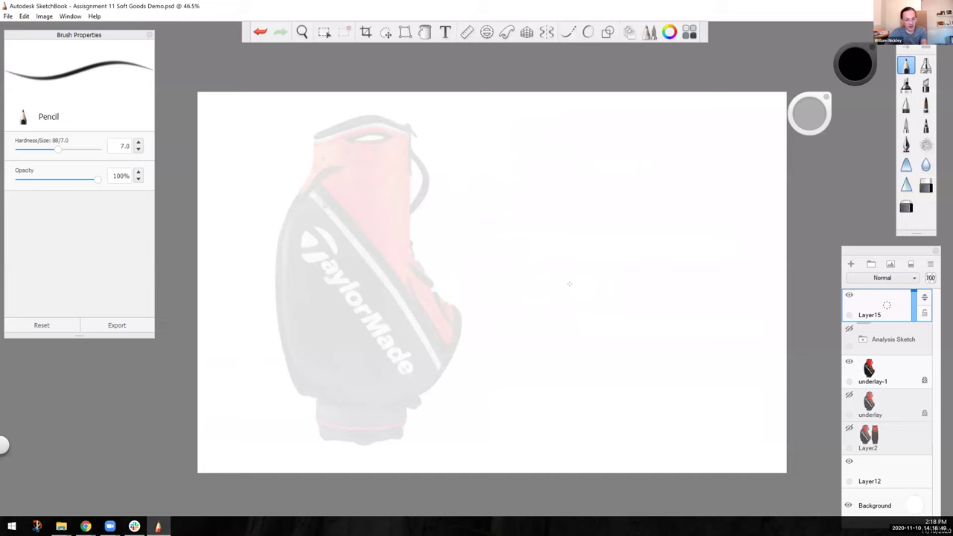
key(ctrl+v)
drag(557, 277, 728, 188)
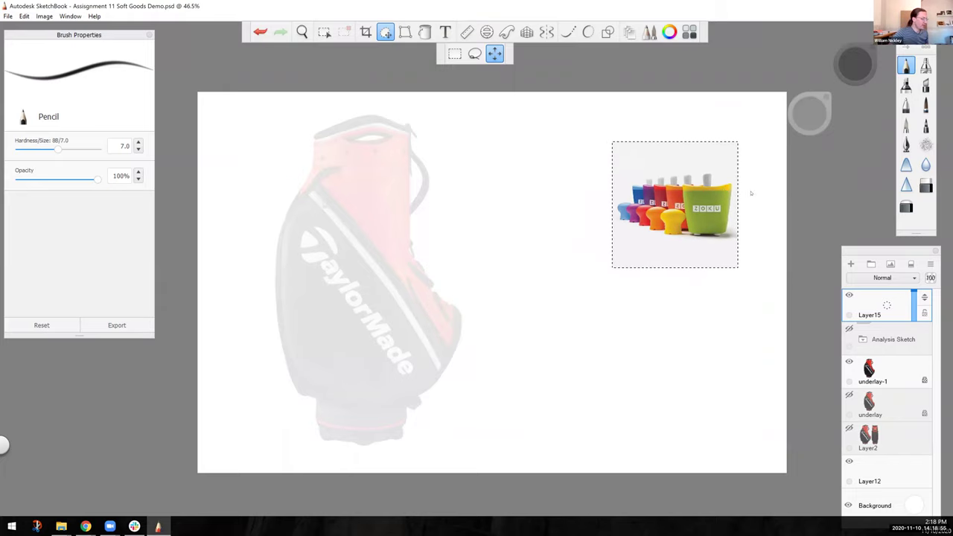
key(Return)
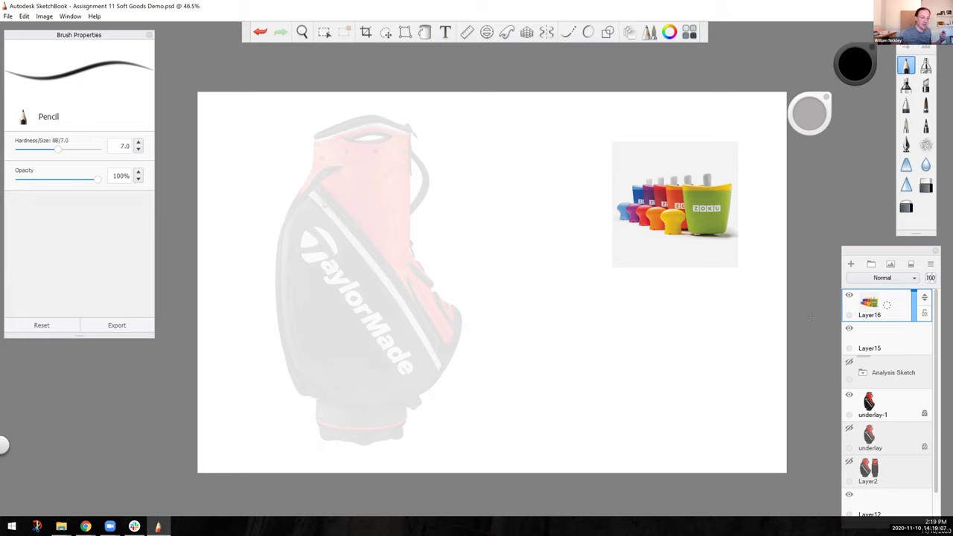
Rename the pasted photo's layer to reference.
scroll(509, 256, up, 2)
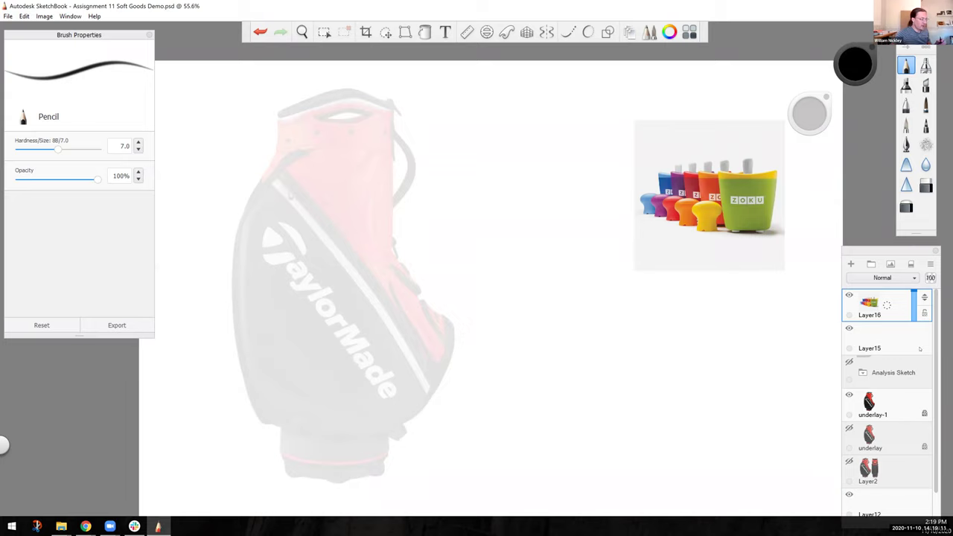
double_click(887, 304)
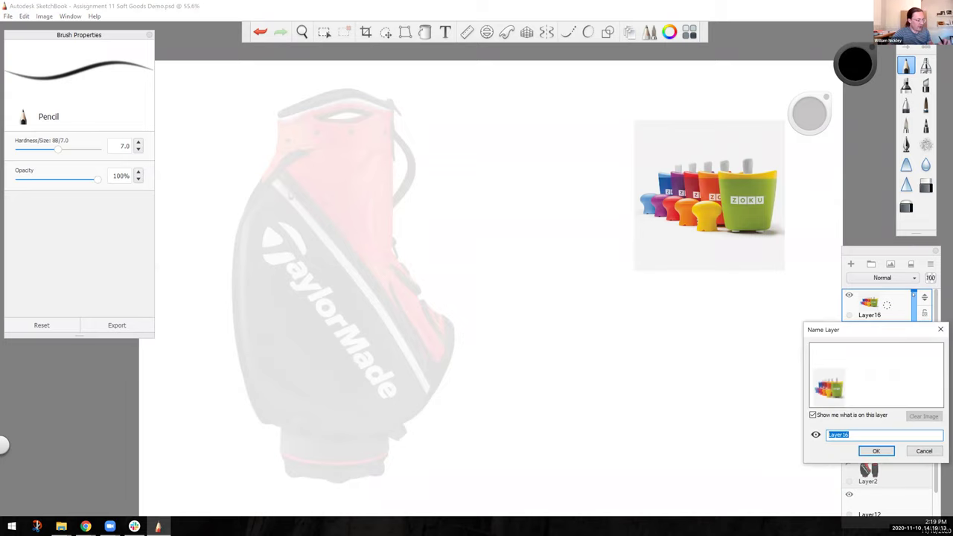
text(r)
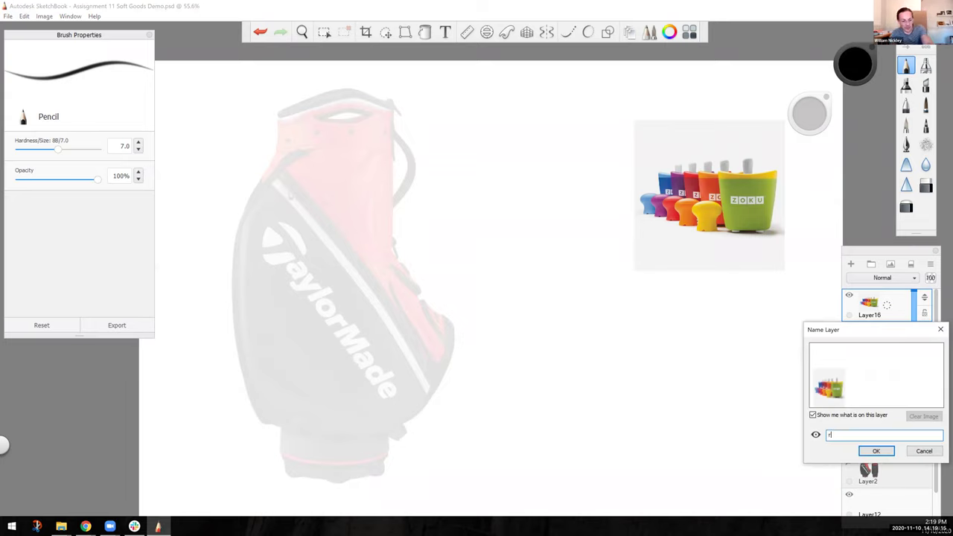
text(eference)
key(Return)
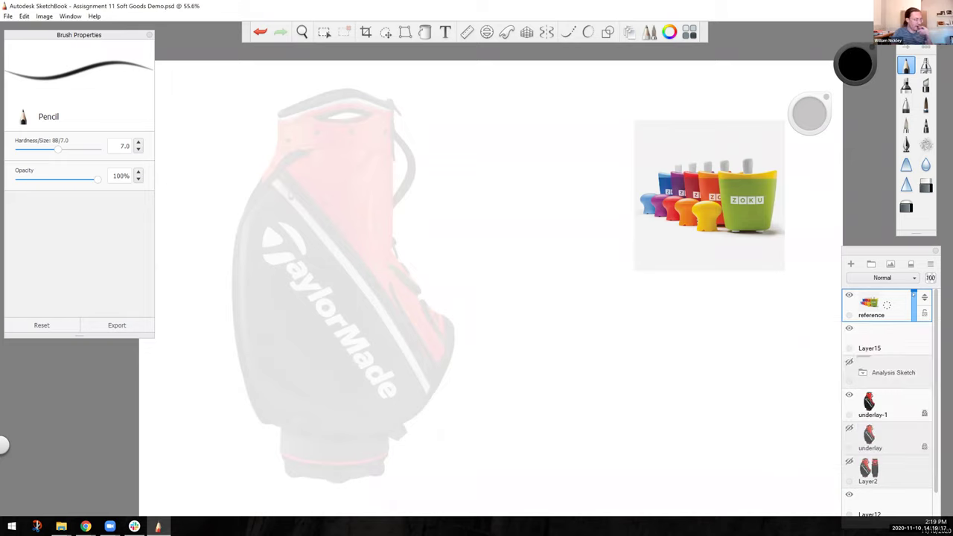
On Layer15, draw a pencil arrow pointing at the green pop maker's side, and move that layer above reference.
click(876, 341)
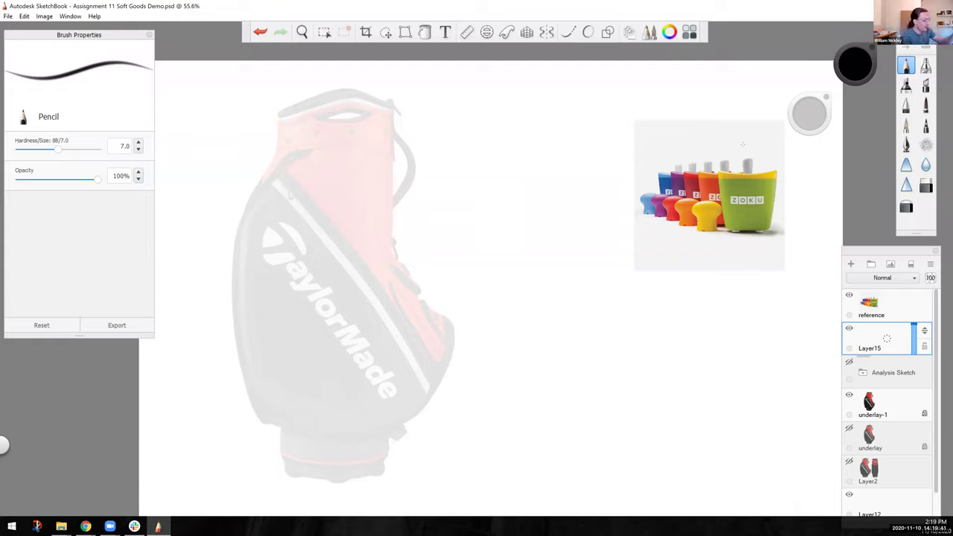
drag(785, 196, 809, 195)
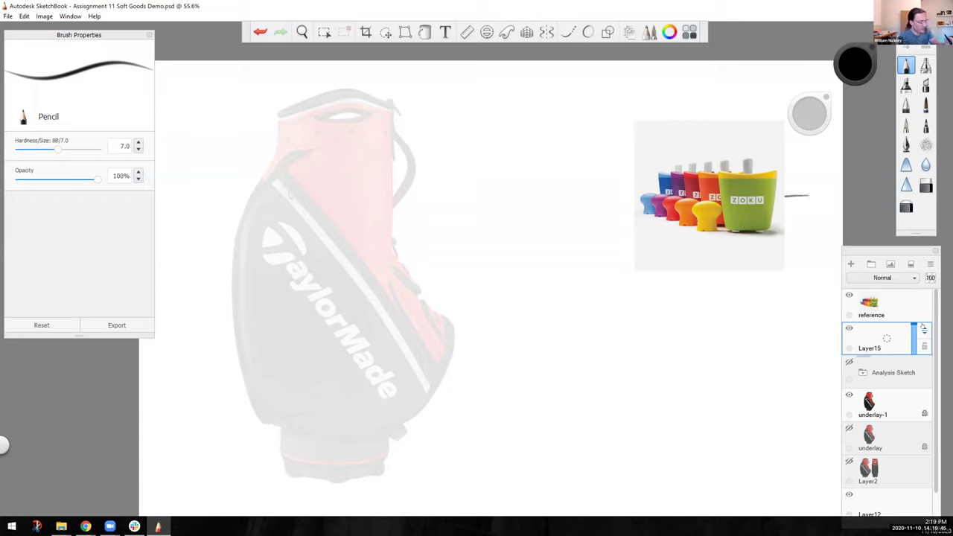
mouse_move(924, 329)
mouse_down()
mouse_move(924, 497)
mouse_move(902, 433)
mouse_move(885, 302)
mouse_up()
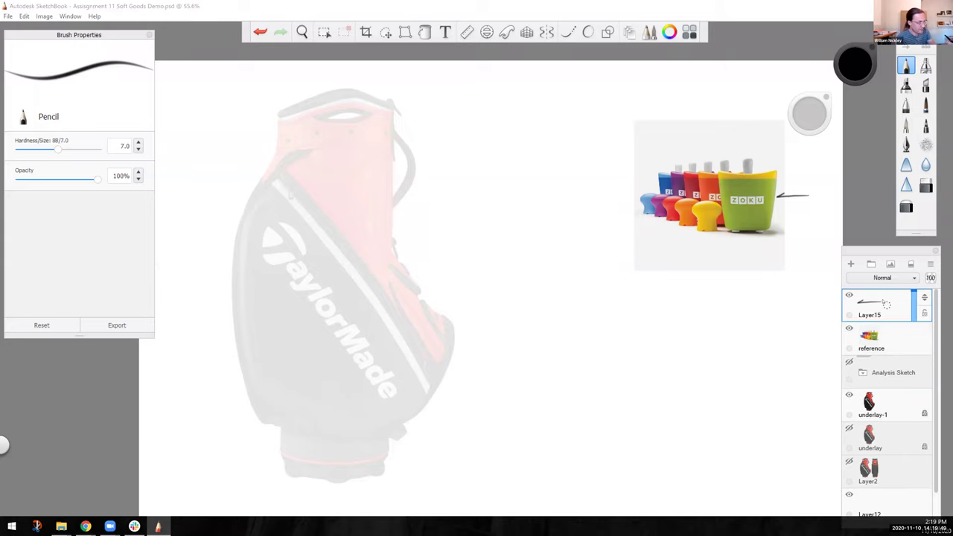
drag(786, 201, 776, 198)
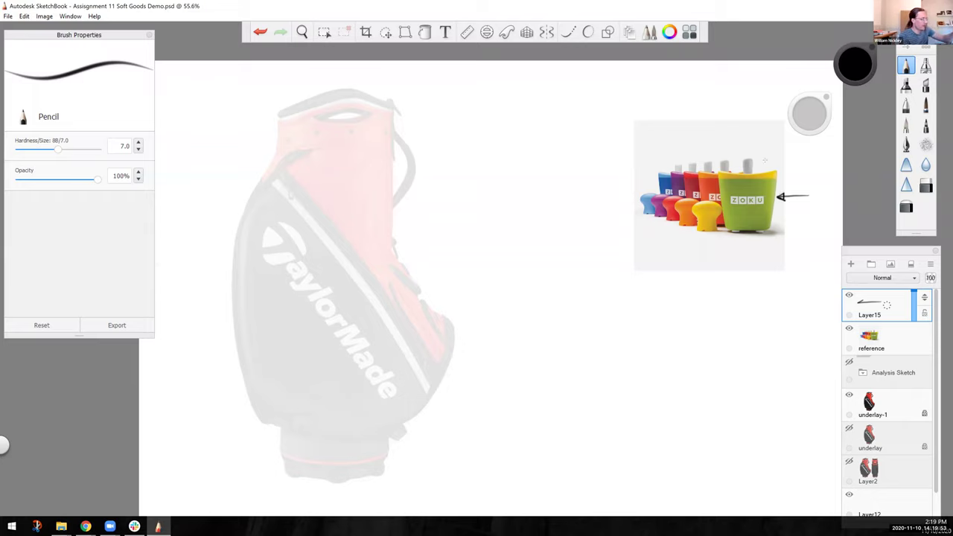
Mark the green pop maker's yellow rim with an arrow, a traced top curve, a dividing line and a double-arrow bracket beside it.
drag(774, 148, 769, 169)
mouse_move(732, 173)
mouse_down()
mouse_move(769, 169)
mouse_move(751, 172)
mouse_up()
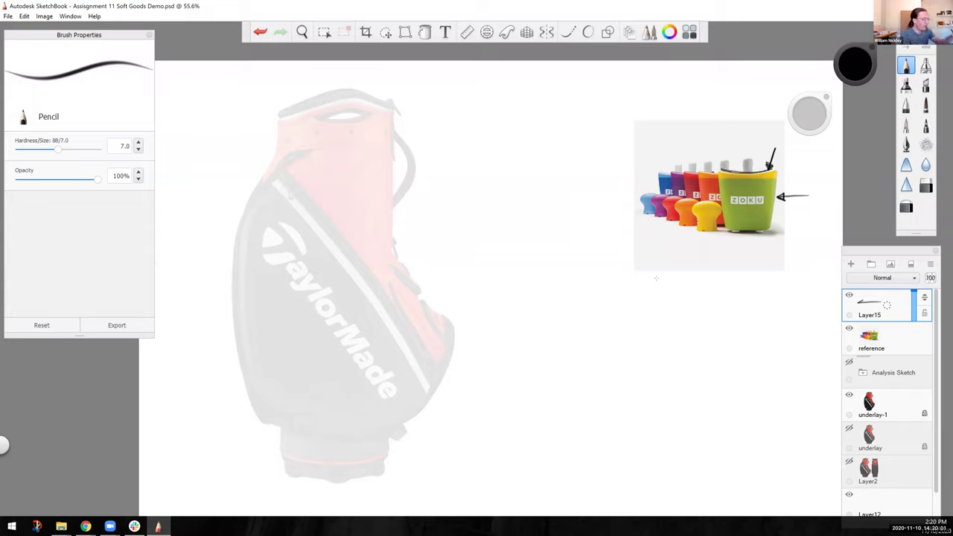
mouse_move(750, 180)
mouse_down()
mouse_move(719, 180)
mouse_move(803, 183)
mouse_up()
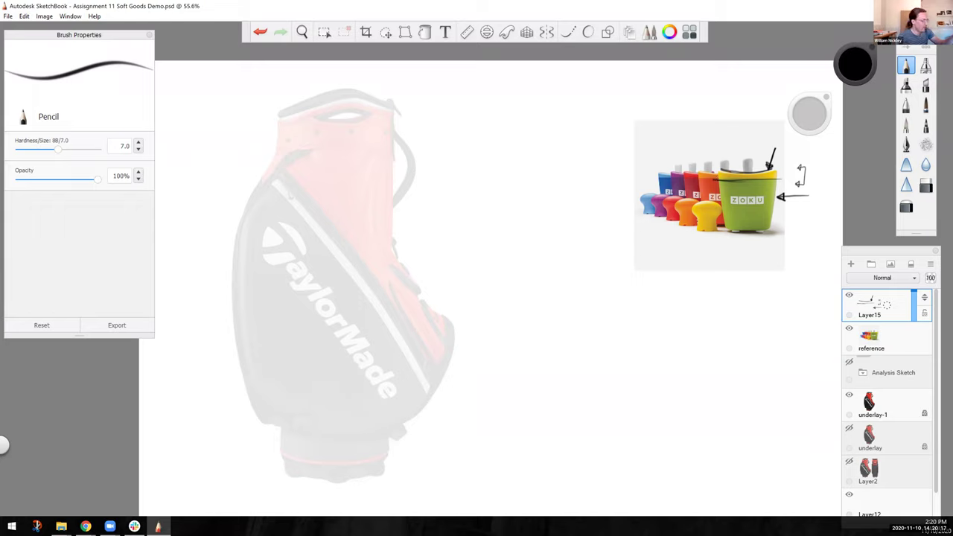
Outline the ZOKU logo area and a panel on the yellow handle, and mark the green pop maker's feet and rounded bottom edge.
mouse_move(727, 207)
mouse_down()
mouse_move(761, 211)
mouse_move(765, 197)
mouse_move(729, 205)
mouse_up()
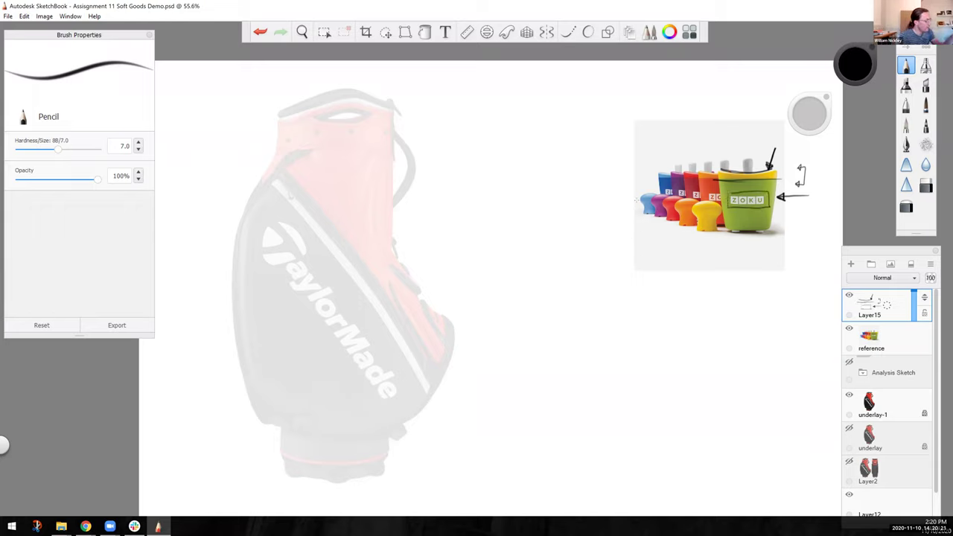
mouse_move(695, 203)
mouse_down()
mouse_move(716, 203)
mouse_move(708, 212)
mouse_up()
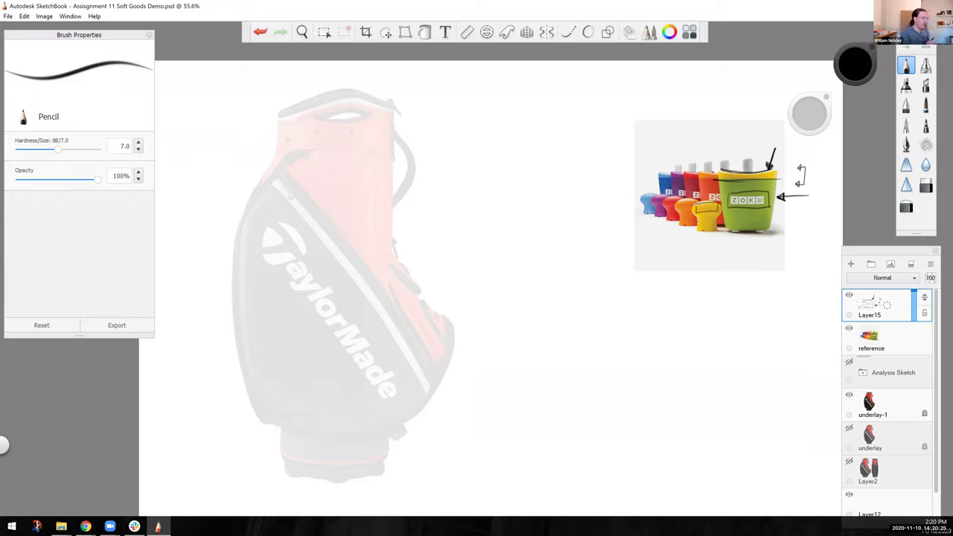
drag(731, 238, 765, 240)
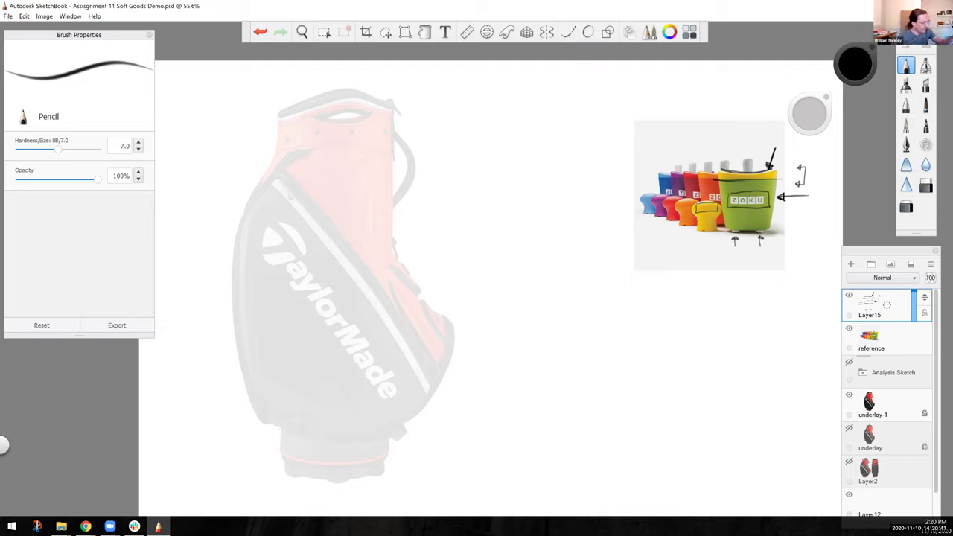
mouse_move(740, 232)
mouse_down()
mouse_move(772, 229)
mouse_move(745, 230)
mouse_move(724, 215)
mouse_move(771, 222)
mouse_up()
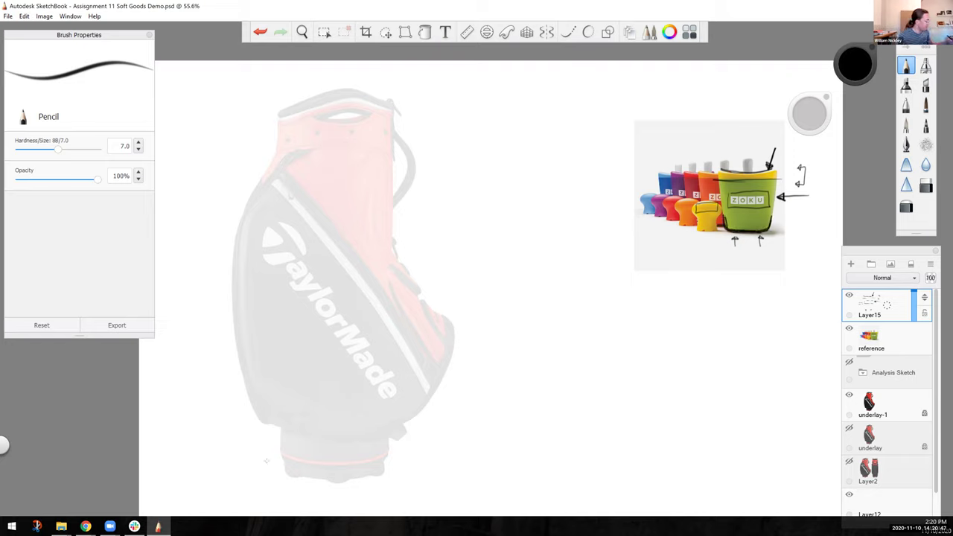
Sketch a rounded base contour over the golf bag's bottom with two small feet under it, redoing the feet's lower lines.
mouse_move(276, 425)
mouse_down()
mouse_move(283, 456)
mouse_move(357, 464)
mouse_move(390, 422)
mouse_up()
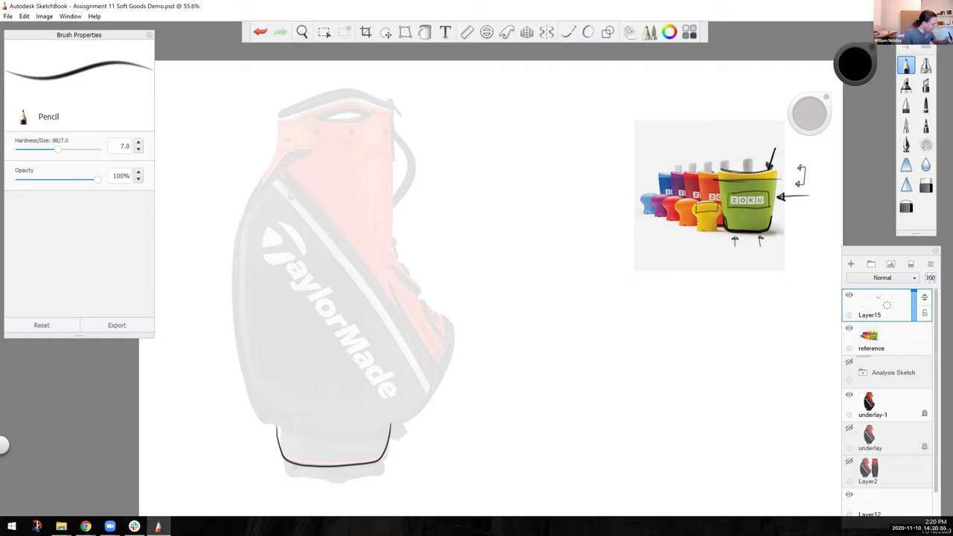
drag(296, 465, 369, 464)
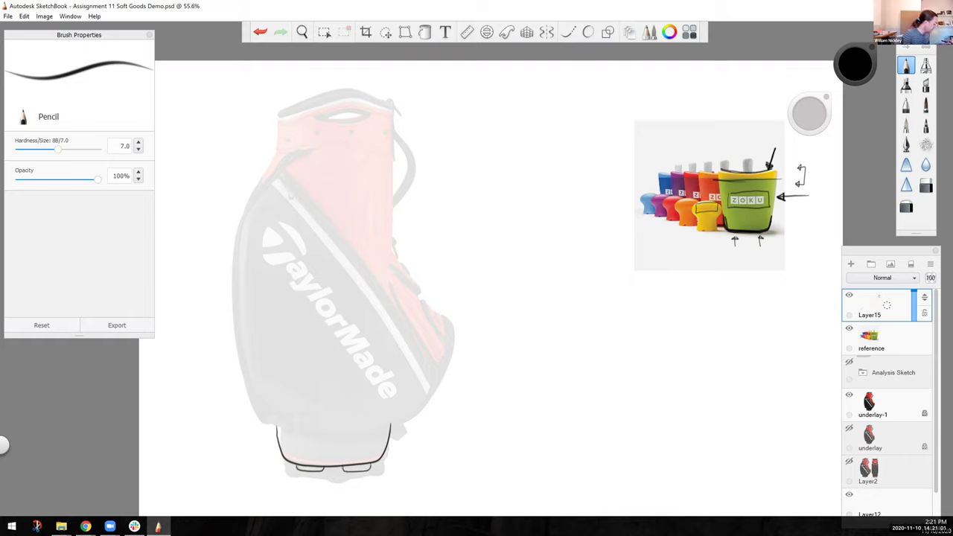
drag(301, 471, 314, 472)
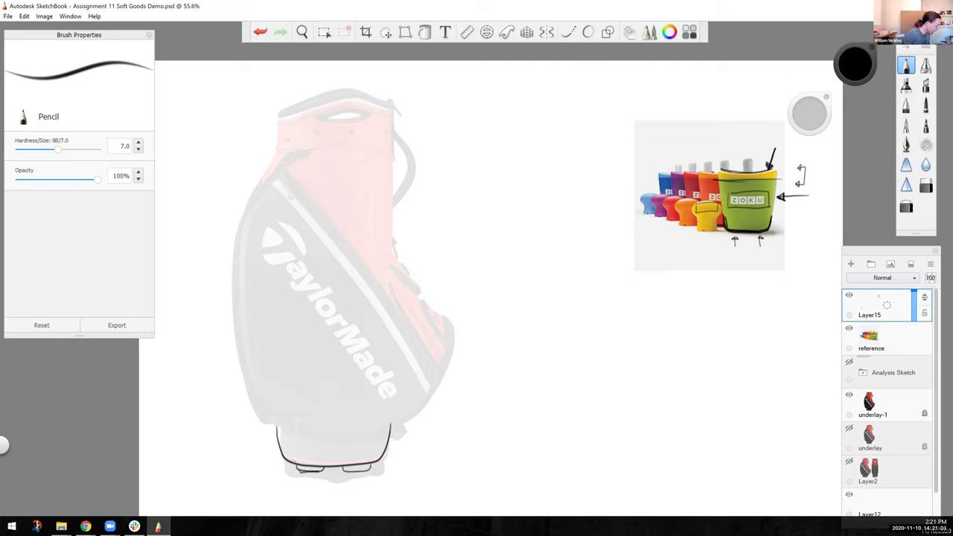
key(ctrl+z)
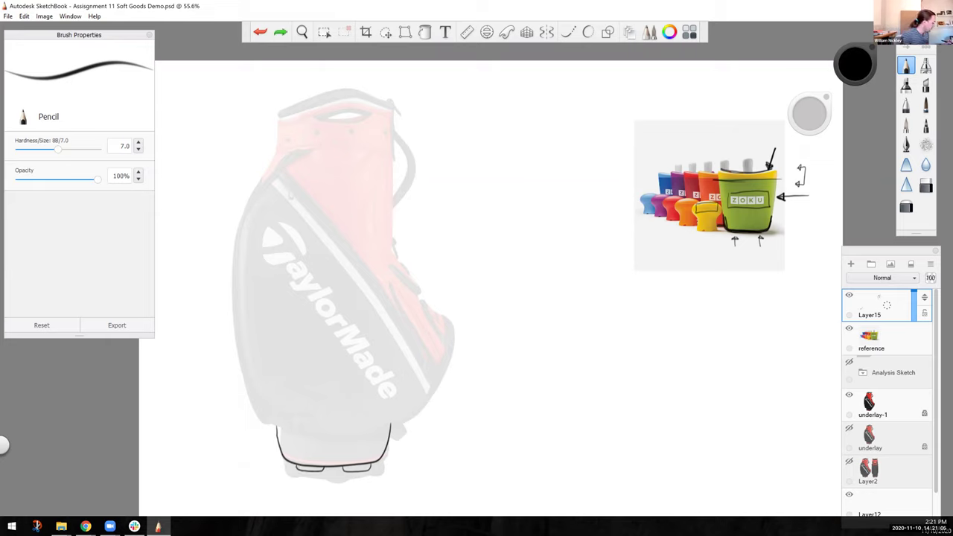
drag(301, 471, 364, 475)
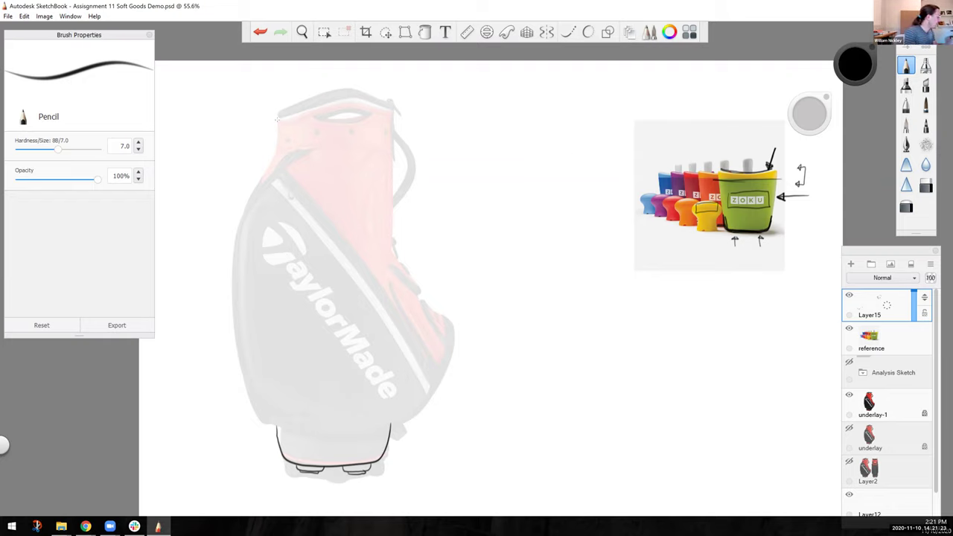
Sketch a tall collar around the golf bag's opening with a concave upper edge, two sides and a long dividing line beneath, redoing the upper curve.
drag(274, 126, 492, 140)
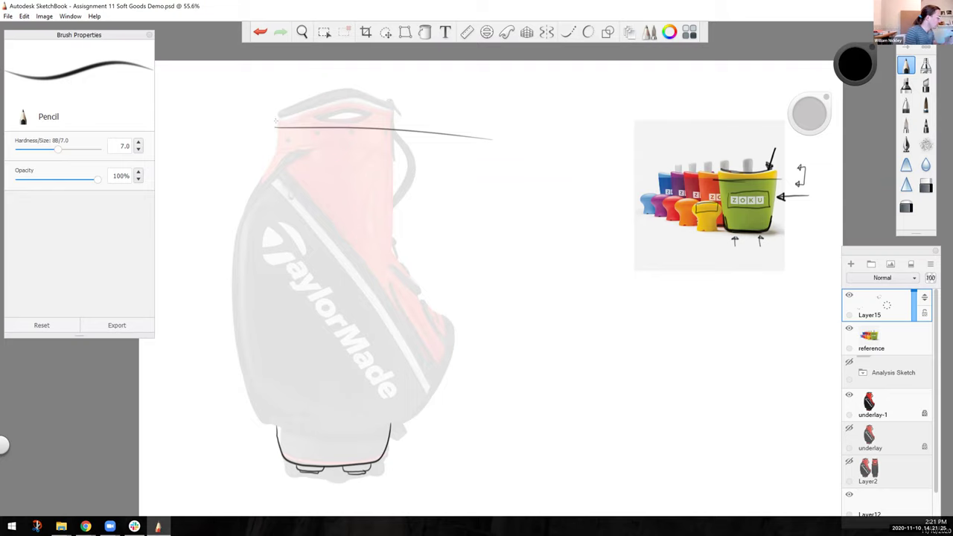
drag(283, 96, 395, 95)
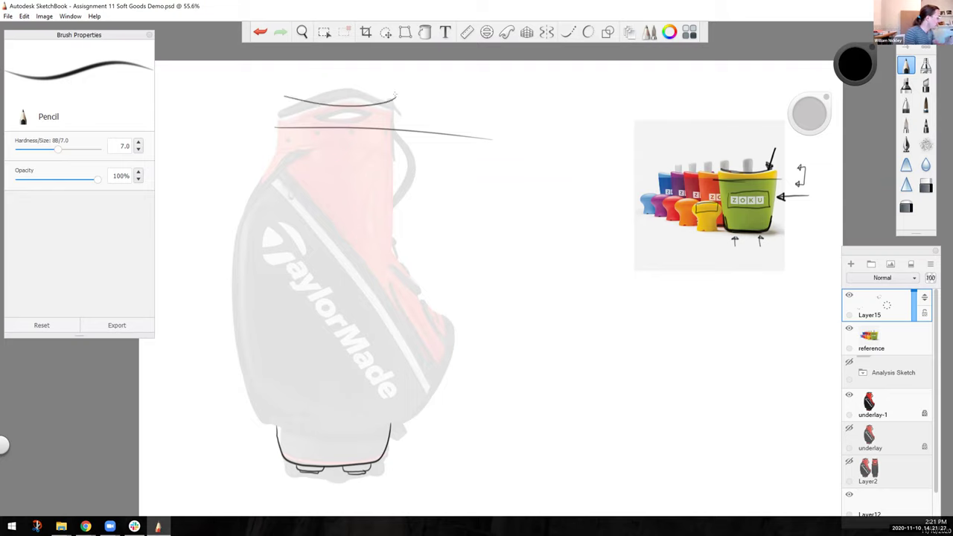
key(ctrl+z)
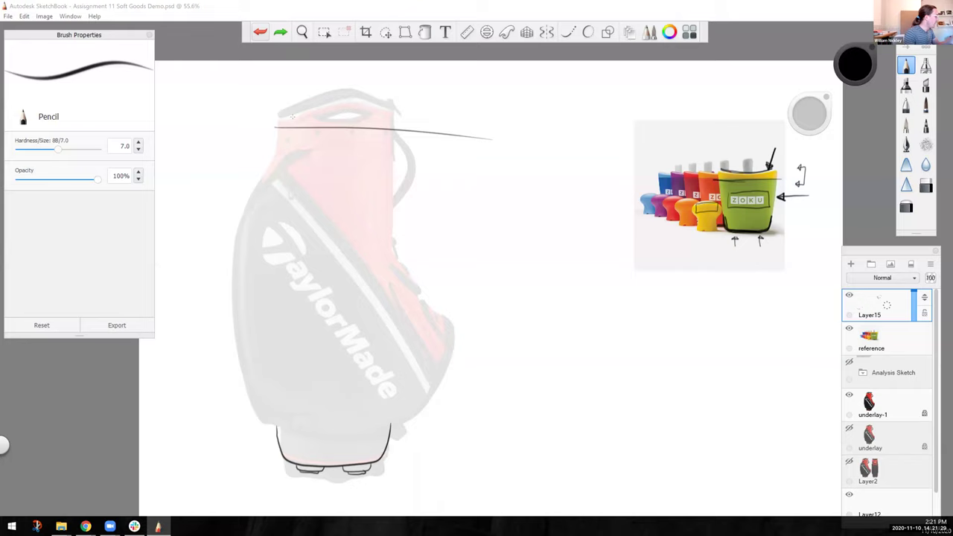
mouse_move(277, 95)
mouse_down()
mouse_move(343, 102)
mouse_move(388, 92)
mouse_up()
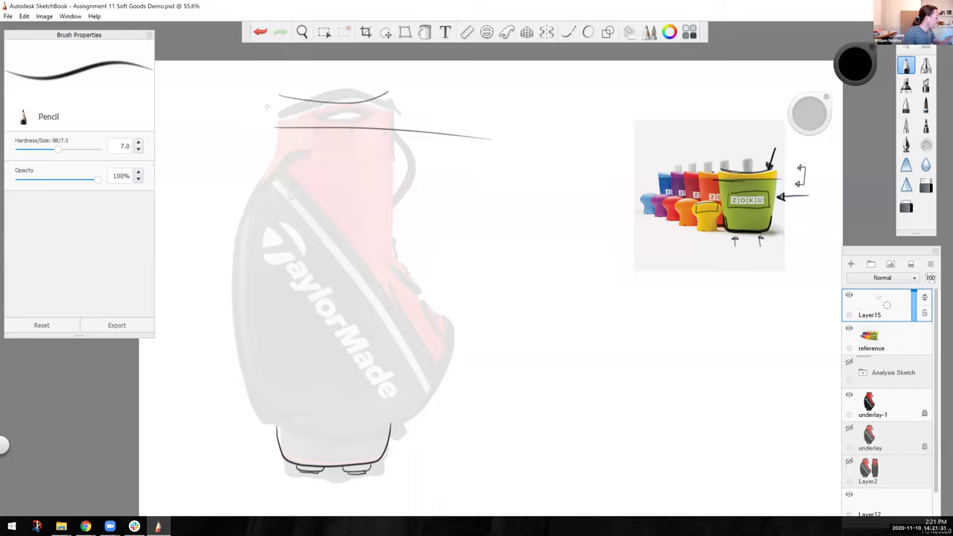
drag(275, 96, 275, 128)
drag(390, 93, 397, 134)
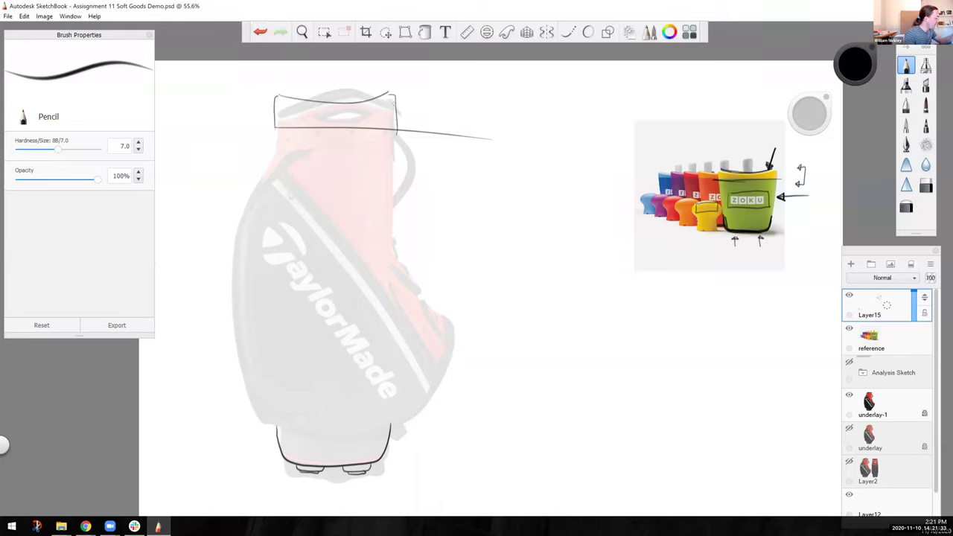
drag(394, 95, 396, 139)
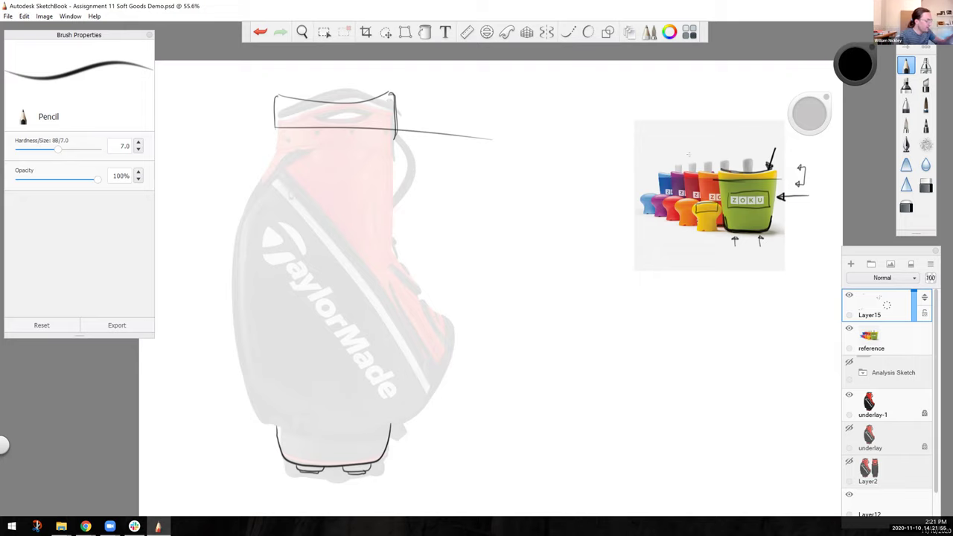
Point an arrow down at the pop makers in the reference photo, and sketch a double-outlined rounded top view with a central slot under the photo.
drag(699, 135, 702, 153)
mouse_move(670, 283)
mouse_down()
mouse_move(670, 330)
mouse_move(727, 347)
mouse_move(767, 279)
mouse_move(727, 267)
mouse_move(675, 268)
mouse_move(678, 327)
mouse_move(705, 336)
mouse_move(742, 338)
mouse_move(760, 292)
mouse_move(737, 274)
mouse_move(684, 276)
mouse_move(703, 300)
mouse_move(752, 307)
mouse_move(686, 307)
mouse_move(716, 290)
mouse_move(709, 323)
mouse_up()
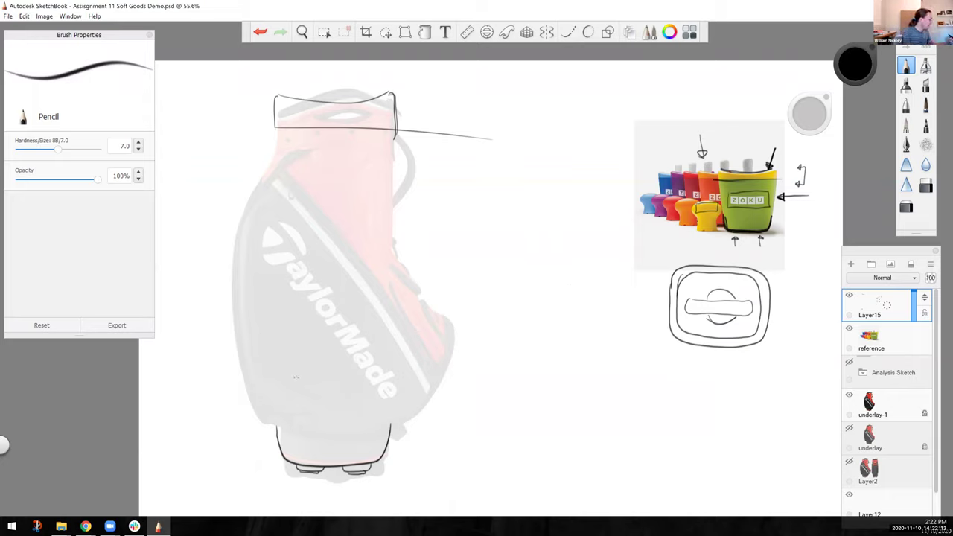
Sketch a diagonal double-outlined rounded panel over the bag's front, with a long logo plate divided into four cells inside it.
mouse_move(344, 402)
mouse_down()
mouse_move(251, 277)
mouse_move(244, 236)
mouse_move(288, 211)
mouse_move(351, 277)
mouse_move(396, 347)
mouse_move(385, 396)
mouse_move(325, 387)
mouse_move(257, 280)
mouse_up()
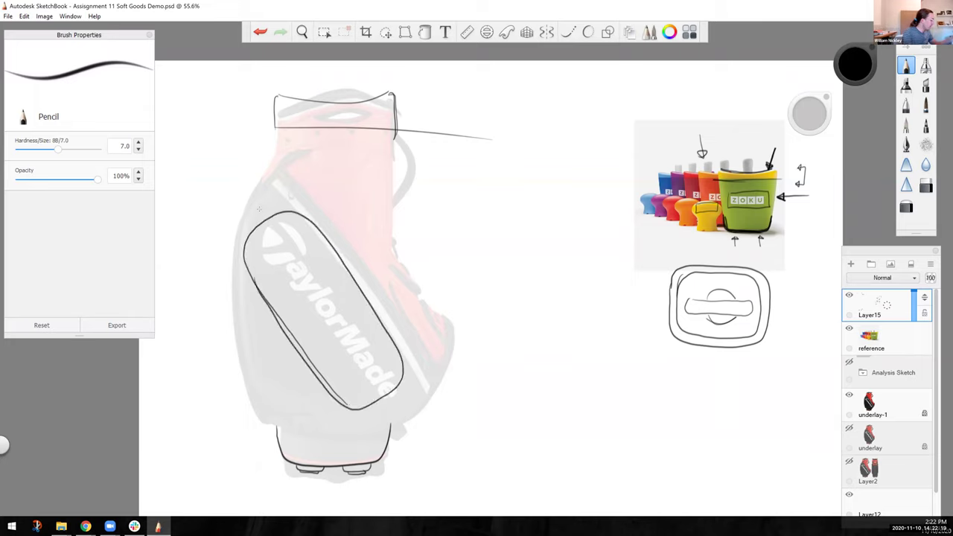
mouse_move(254, 212)
mouse_down()
mouse_move(296, 195)
mouse_move(335, 215)
mouse_move(398, 317)
mouse_move(424, 380)
mouse_move(392, 412)
mouse_move(335, 425)
mouse_move(302, 388)
mouse_move(232, 259)
mouse_move(257, 209)
mouse_up()
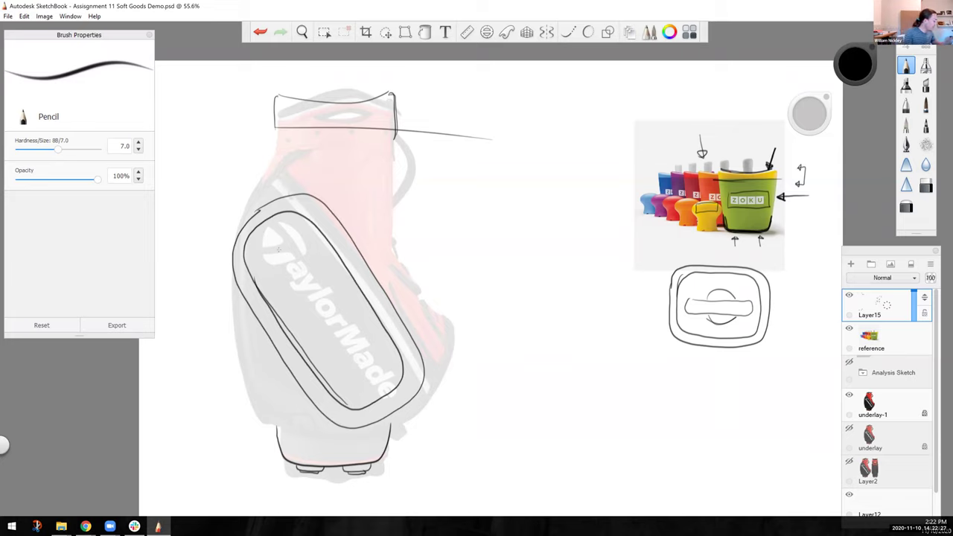
mouse_move(302, 243)
mouse_down()
mouse_move(364, 336)
mouse_move(292, 299)
mouse_move(288, 253)
mouse_move(299, 248)
mouse_up()
drag(311, 315, 335, 302)
drag(312, 319, 338, 304)
mouse_move(330, 348)
mouse_down()
mouse_move(357, 326)
mouse_move(360, 335)
mouse_up()
drag(288, 288, 320, 271)
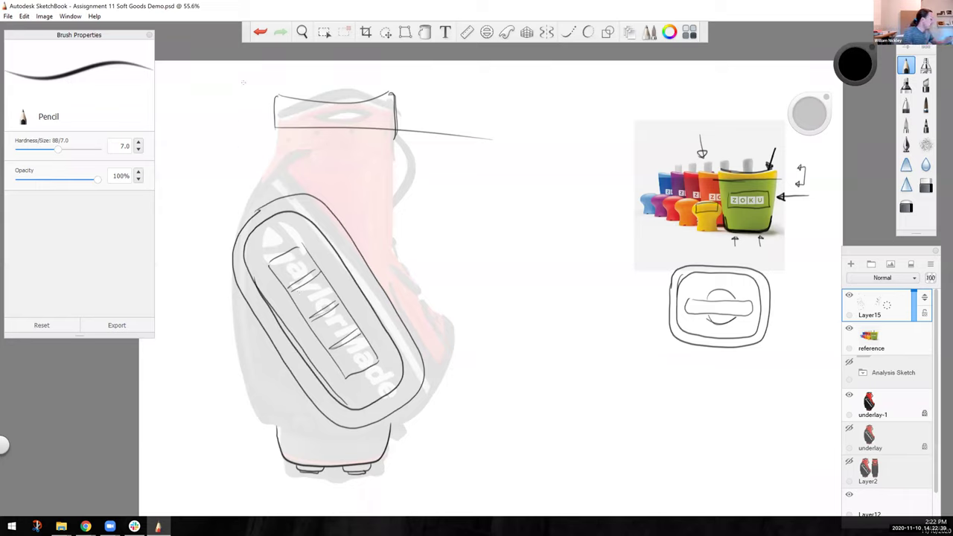
Lasso the diagonal panel with its logo plate and enlarge it slightly to fill more of the bag's front.
click(385, 31)
click(474, 54)
mouse_move(283, 184)
mouse_down()
mouse_move(441, 411)
mouse_move(370, 429)
mouse_move(215, 267)
mouse_move(280, 186)
mouse_up()
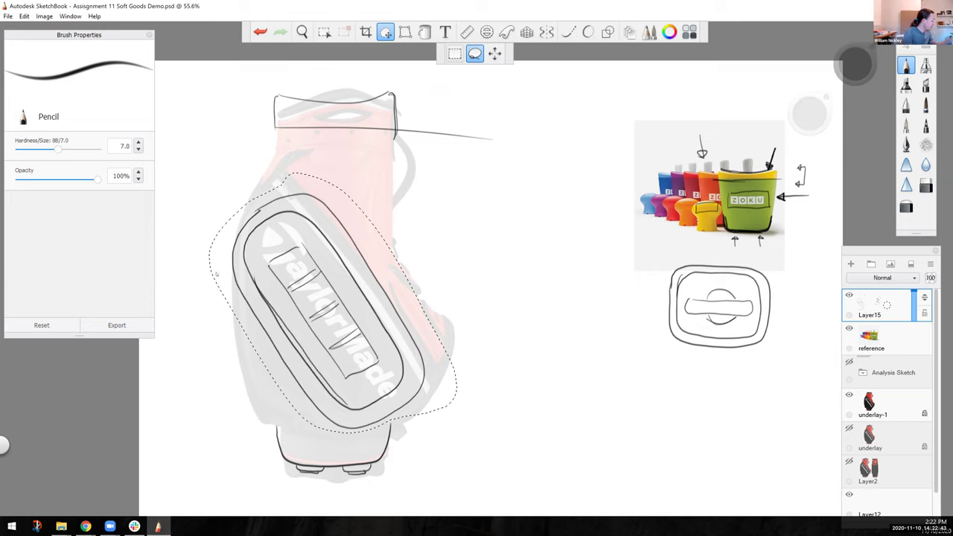
drag(209, 365, 185, 366)
click(237, 328)
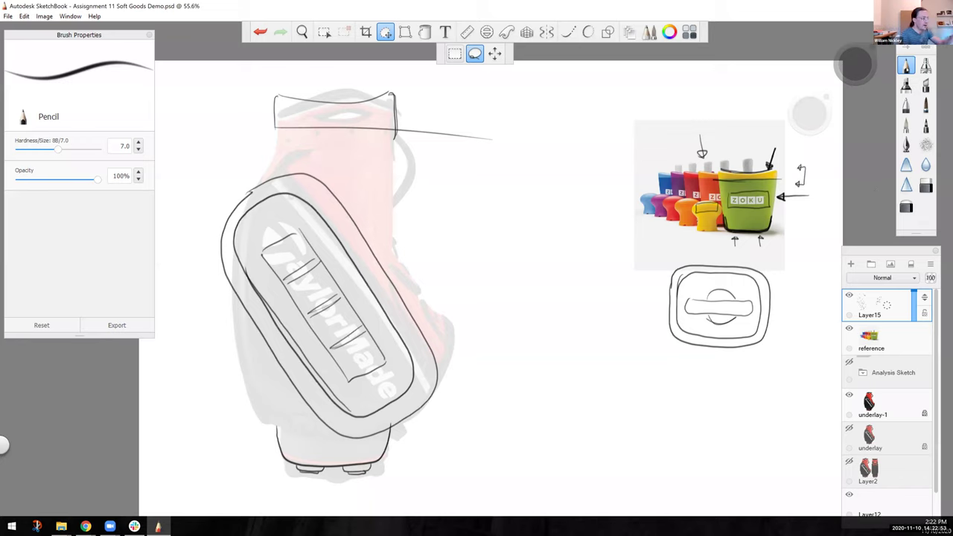
key(Escape)
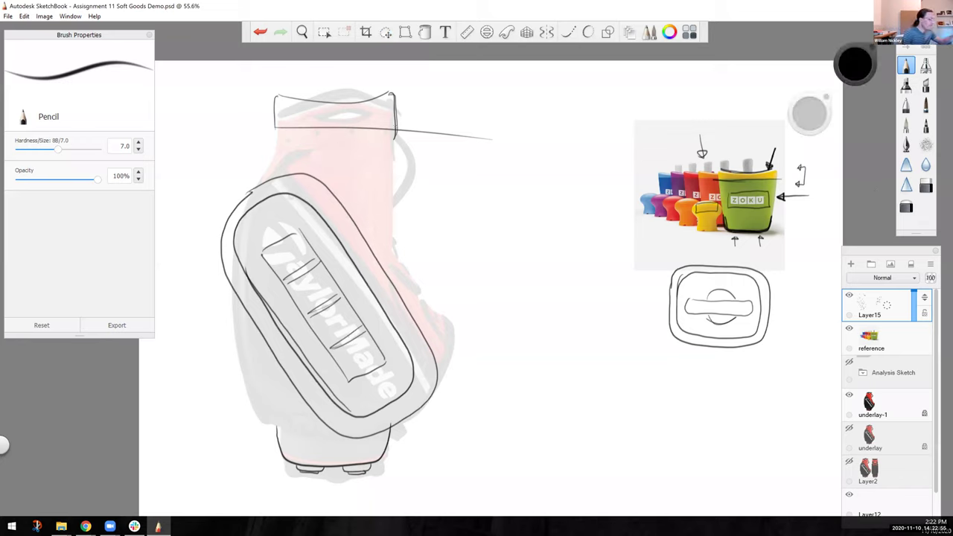
Sketch the bag's right contour, its left neck curve marked with an arrow, and a bulging lower-left body contour behind the panel.
mouse_move(394, 137)
mouse_down()
mouse_move(393, 207)
mouse_move(454, 311)
mouse_up()
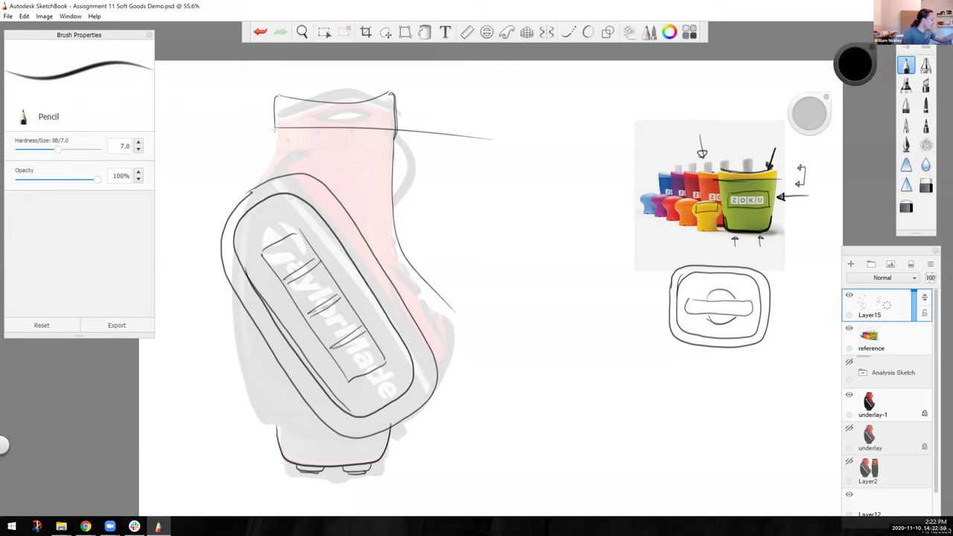
drag(274, 129, 281, 183)
drag(234, 129, 264, 155)
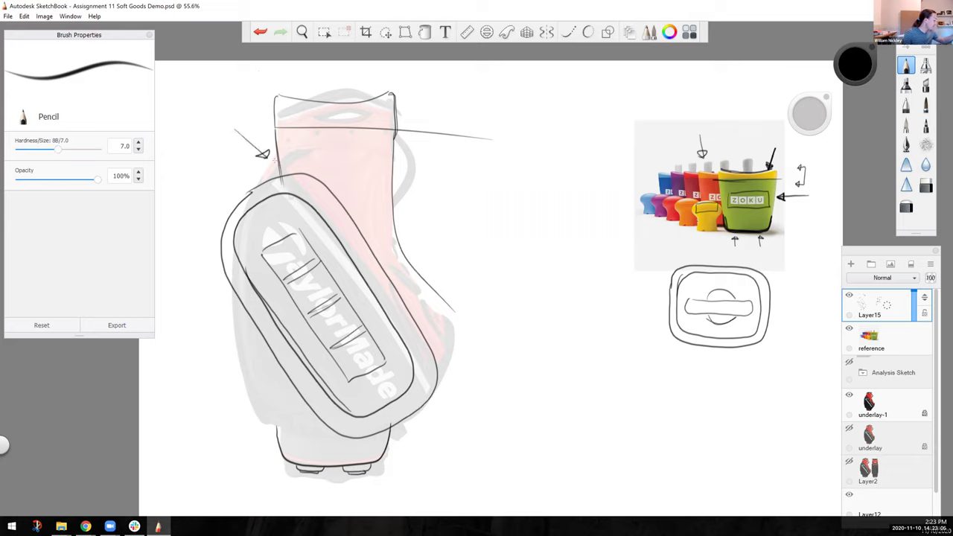
drag(275, 125, 254, 189)
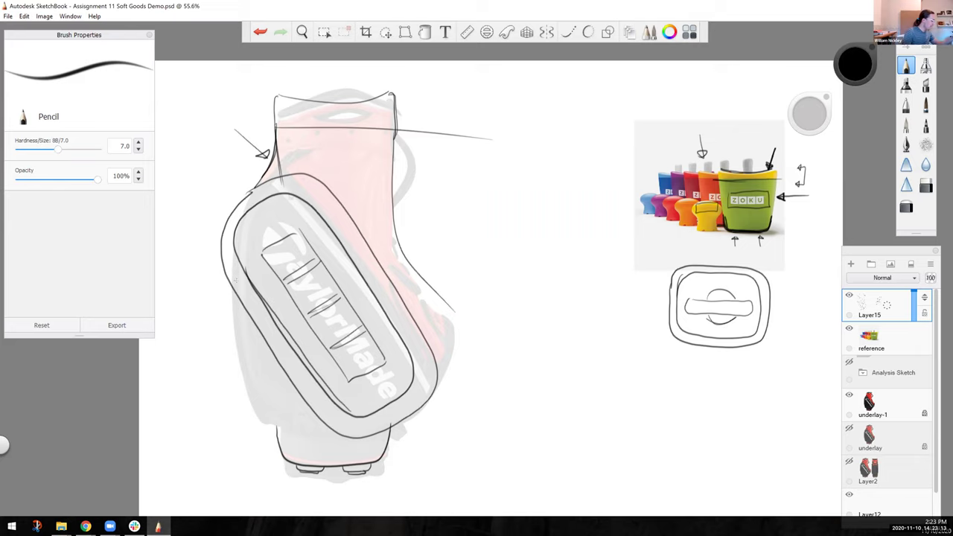
mouse_move(233, 287)
mouse_down()
mouse_move(250, 403)
mouse_move(332, 438)
mouse_move(271, 414)
mouse_up()
drag(228, 281, 235, 344)
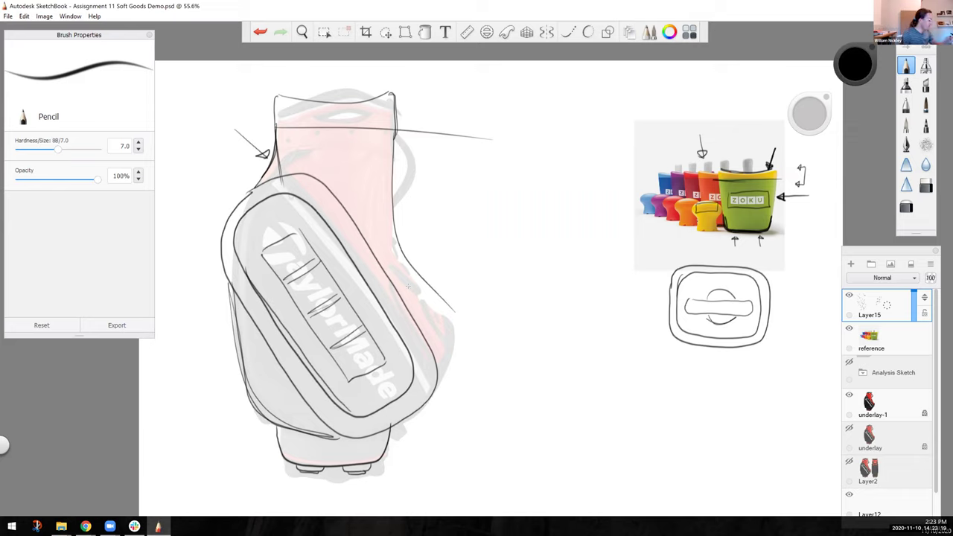
Refine the bag's right contour into a bulge meeting the panel, and add arrows there and at the green pop maker's rim and lower corner.
mouse_move(395, 216)
mouse_down()
mouse_move(396, 244)
mouse_move(456, 314)
mouse_up()
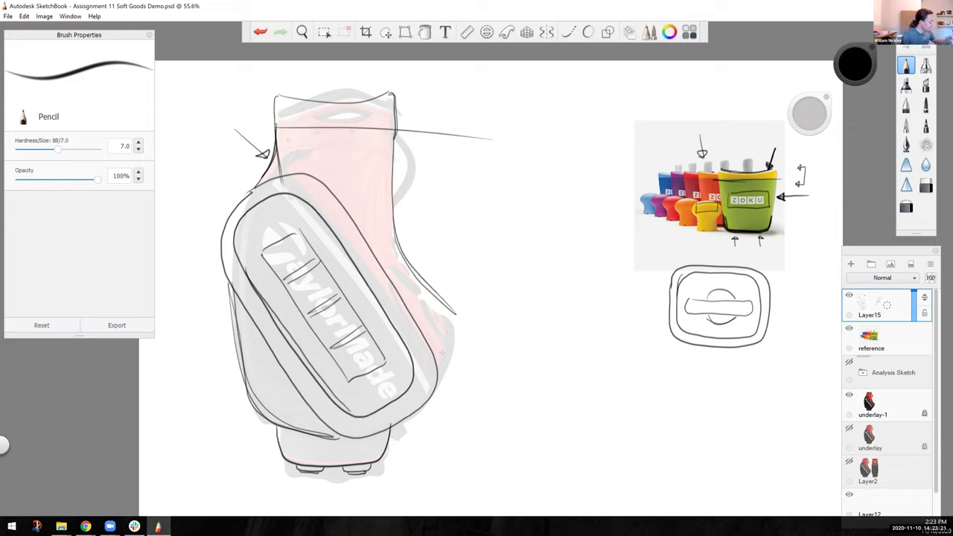
drag(435, 358, 446, 311)
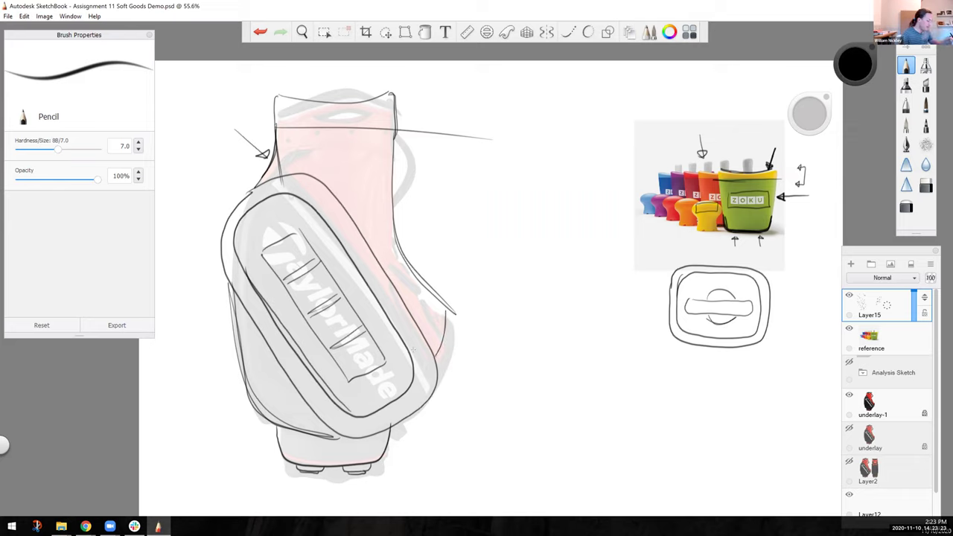
mouse_move(440, 351)
mouse_down()
mouse_move(410, 270)
mouse_move(395, 166)
mouse_up()
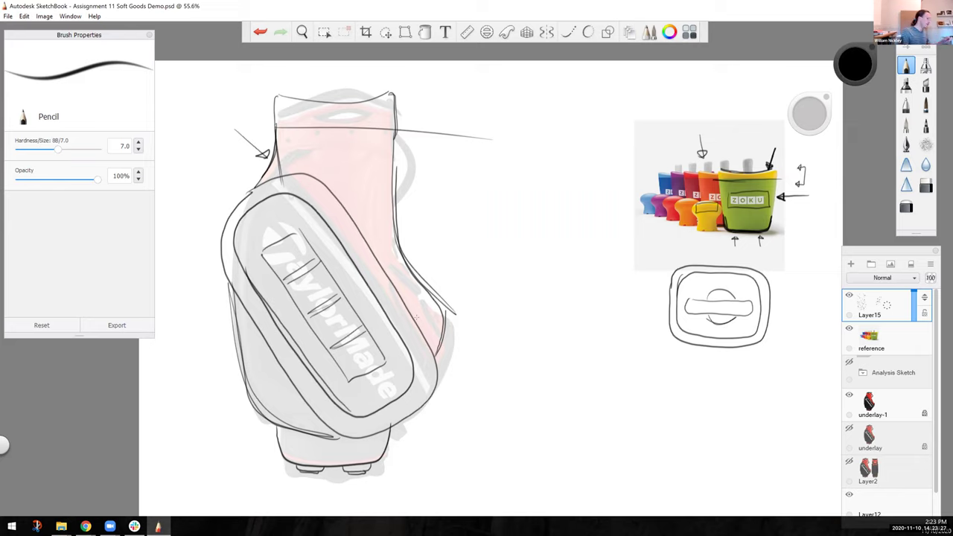
mouse_move(441, 352)
mouse_down()
mouse_move(412, 275)
mouse_move(398, 191)
mouse_move(393, 229)
mouse_move(444, 350)
mouse_move(436, 360)
mouse_up()
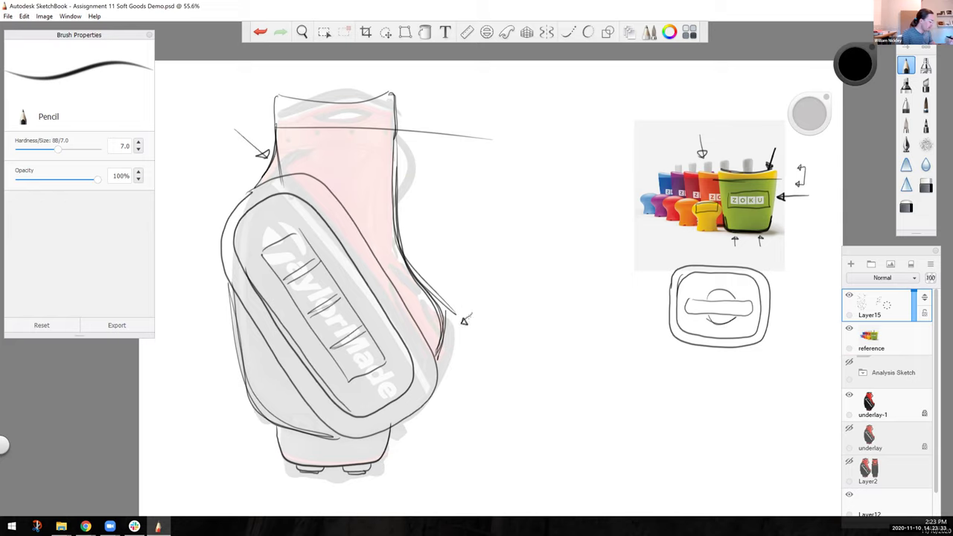
drag(786, 248, 778, 230)
drag(790, 170, 781, 174)
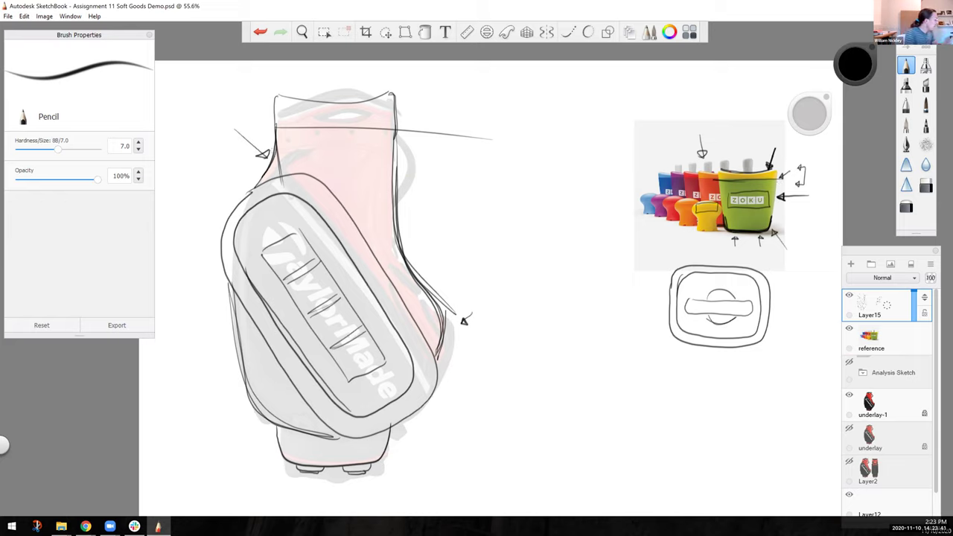
Darken the line under the collar, and add a rounded pull tab below it and a loop handle on the neck's right side.
mouse_move(279, 127)
mouse_down()
mouse_move(400, 129)
mouse_move(376, 128)
mouse_up()
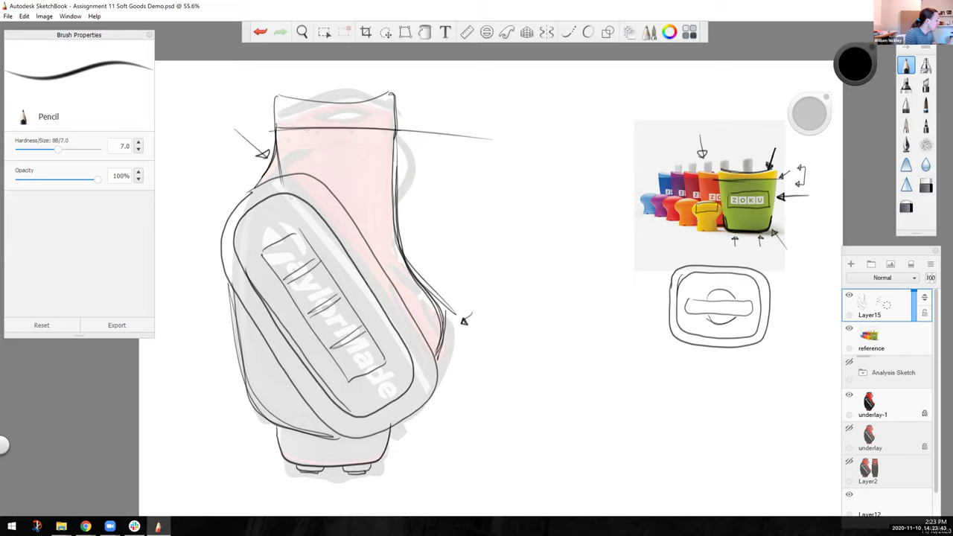
mouse_move(309, 132)
mouse_down()
mouse_move(359, 139)
mouse_move(367, 129)
mouse_move(309, 135)
mouse_move(326, 145)
mouse_move(375, 131)
mouse_up()
drag(370, 142, 303, 132)
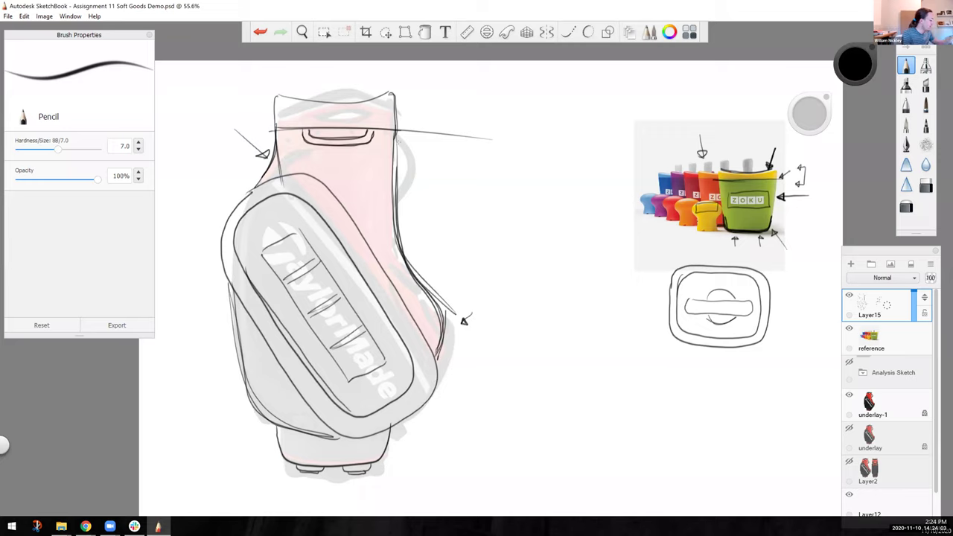
mouse_move(399, 128)
mouse_down()
mouse_move(417, 138)
mouse_move(419, 188)
mouse_move(397, 208)
mouse_move(410, 199)
mouse_move(413, 149)
mouse_move(397, 132)
mouse_move(413, 184)
mouse_move(399, 220)
mouse_up()
drag(391, 129, 392, 214)
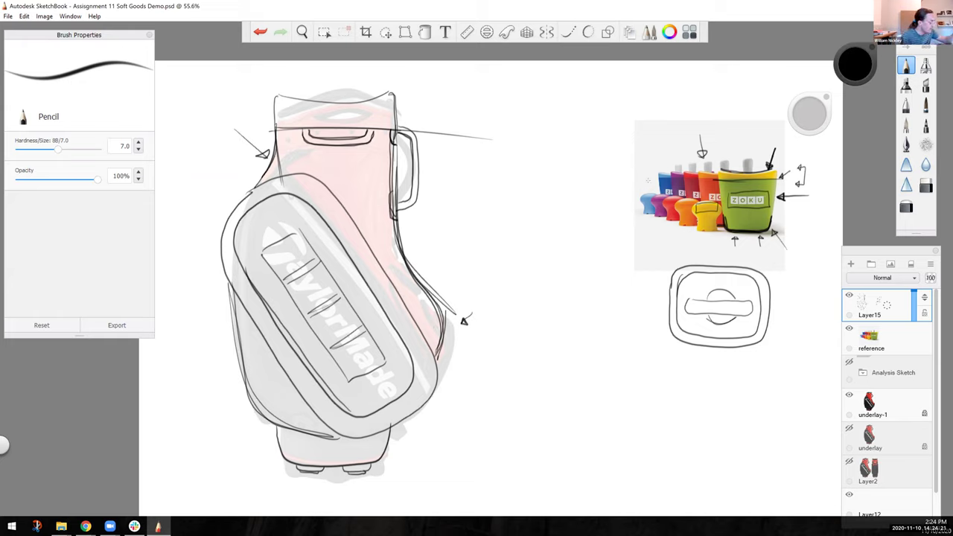
Mark the blue pop maker and blue handle with arrows and an outline, and sketch a segmented rounded strip along the bag's lower-right contour.
mouse_move(639, 180)
mouse_down()
mouse_move(657, 179)
mouse_move(632, 204)
mouse_up()
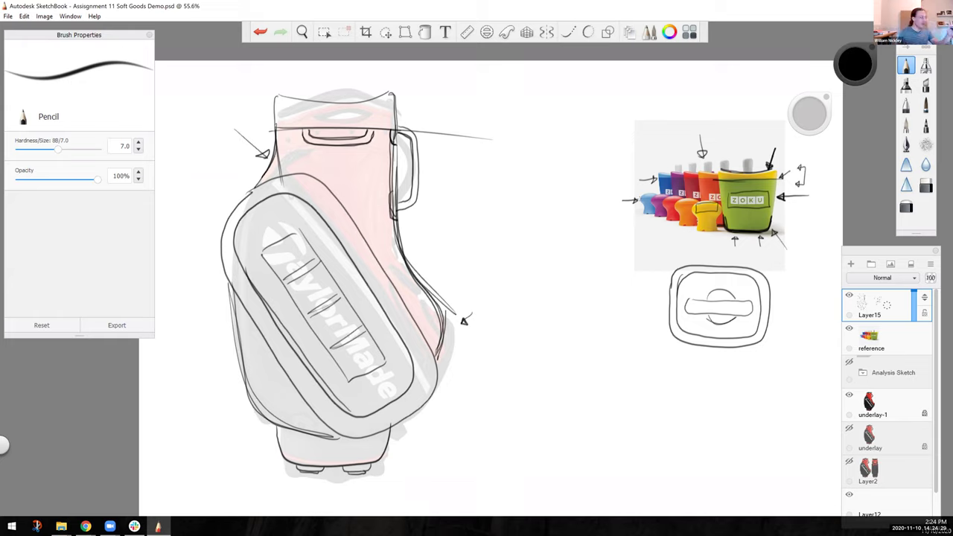
mouse_move(640, 198)
mouse_down()
mouse_move(655, 195)
mouse_move(640, 201)
mouse_move(643, 213)
mouse_move(653, 201)
mouse_up()
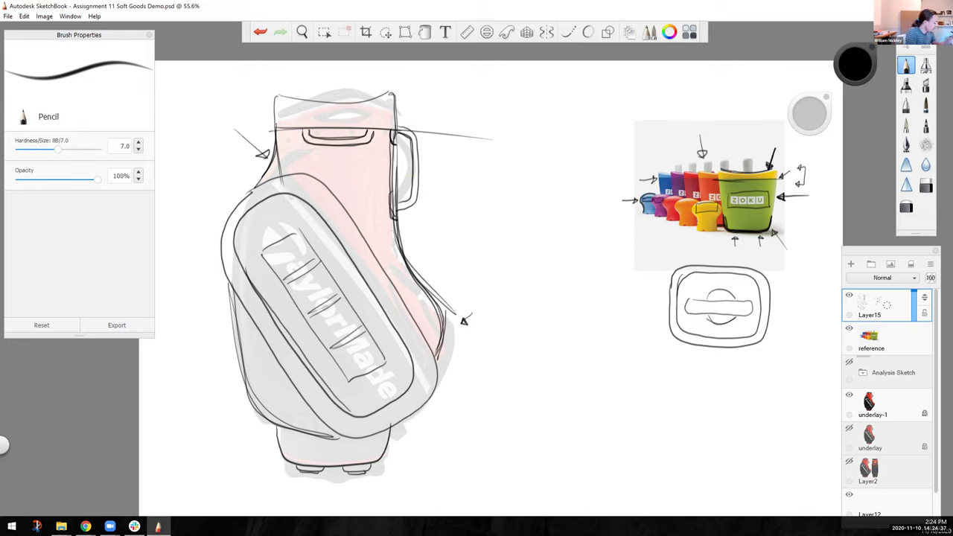
mouse_move(390, 251)
mouse_down()
mouse_move(411, 302)
mouse_move(436, 326)
mouse_move(396, 282)
mouse_move(390, 253)
mouse_move(428, 326)
mouse_up()
mouse_move(400, 282)
mouse_down()
mouse_move(410, 275)
mouse_move(427, 297)
mouse_move(410, 275)
mouse_up()
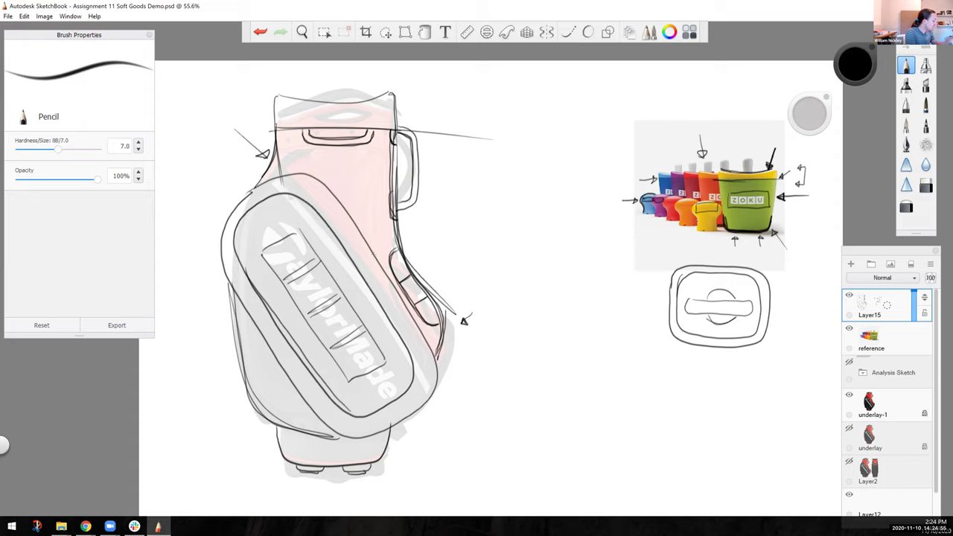
Sketch and darken a rounded upper pocket behind the diagonal panel, and add two arrows pointing at the collar's and the panel's left edges.
mouse_move(378, 252)
mouse_down()
mouse_move(385, 219)
mouse_move(314, 163)
mouse_move(285, 166)
mouse_move(355, 163)
mouse_move(384, 227)
mouse_move(375, 249)
mouse_move(330, 163)
mouse_move(284, 175)
mouse_up()
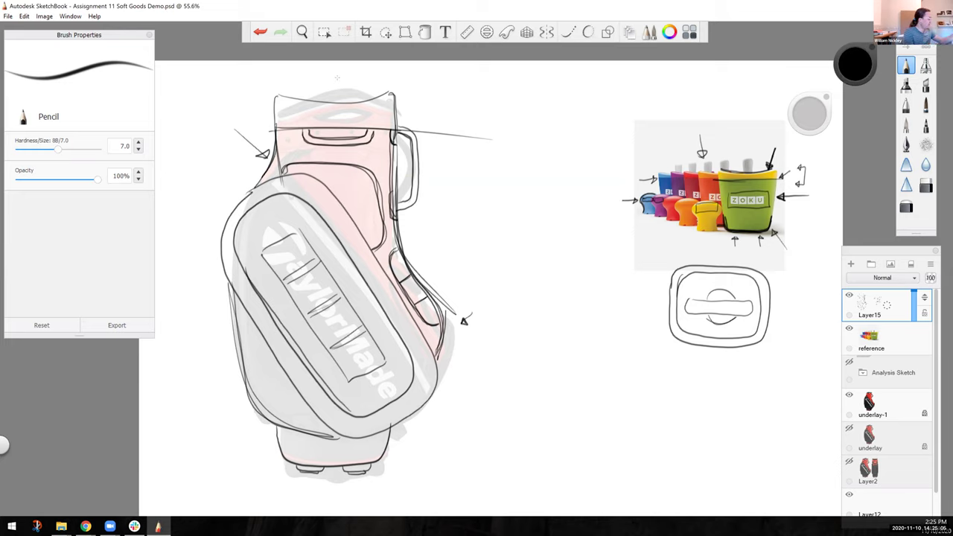
mouse_move(229, 88)
mouse_down()
mouse_move(264, 122)
mouse_move(253, 125)
mouse_up()
mouse_move(190, 184)
mouse_down()
mouse_move(225, 199)
mouse_move(222, 212)
mouse_up()
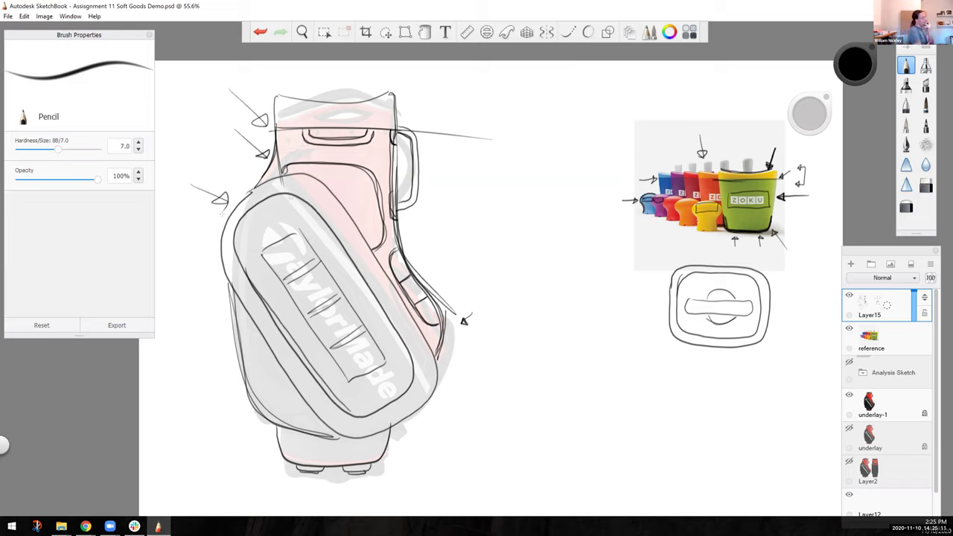
mouse_move(382, 242)
mouse_down()
mouse_move(378, 198)
mouse_move(295, 162)
mouse_move(286, 175)
mouse_up()
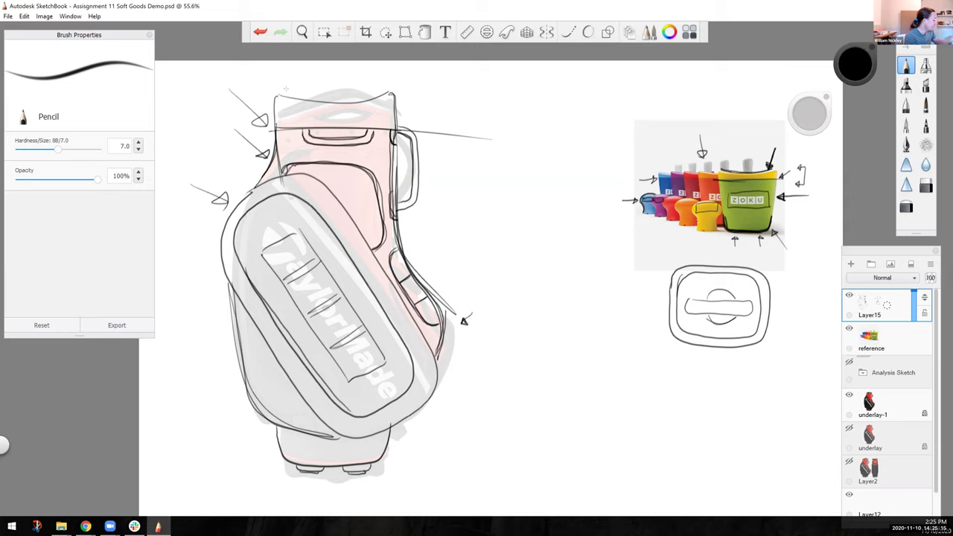
Darken the collar's outline with a heavier concave upper edge and slightly flared corners.
mouse_move(273, 125)
mouse_down()
mouse_move(272, 94)
mouse_move(397, 92)
mouse_move(394, 131)
mouse_move(339, 104)
mouse_move(271, 92)
mouse_move(274, 123)
mouse_up()
mouse_move(275, 93)
mouse_down()
mouse_move(350, 102)
mouse_move(399, 91)
mouse_up()
mouse_move(399, 92)
mouse_down()
mouse_move(396, 134)
mouse_move(399, 92)
mouse_up()
drag(394, 91, 349, 96)
drag(276, 131, 268, 99)
drag(280, 95, 301, 91)
Retrace the neck's left edge below the collar, undoing and redoing the last two strokes.
drag(275, 133, 273, 181)
drag(276, 131, 273, 171)
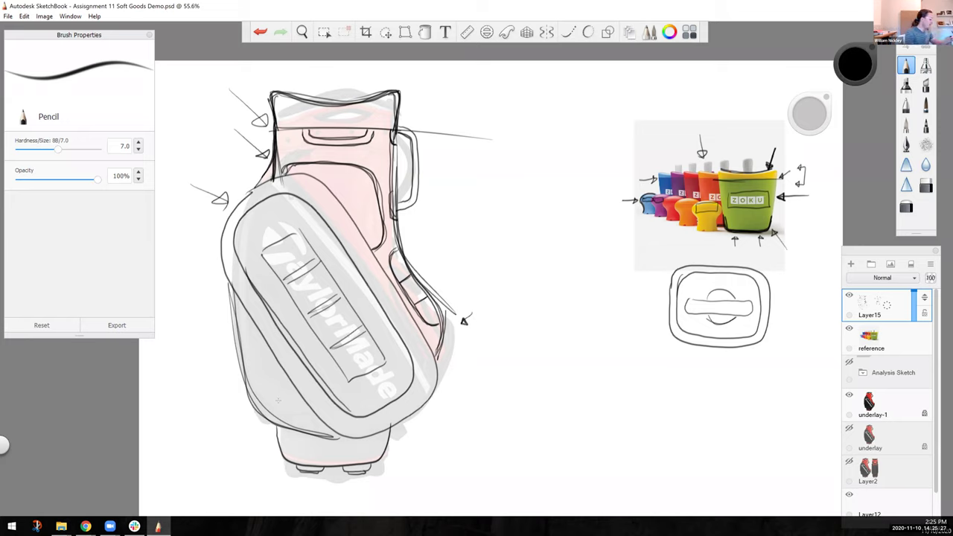
key(ctrl+z)
key(ctrl+z)
key(ctrl+y)
key(ctrl+y)
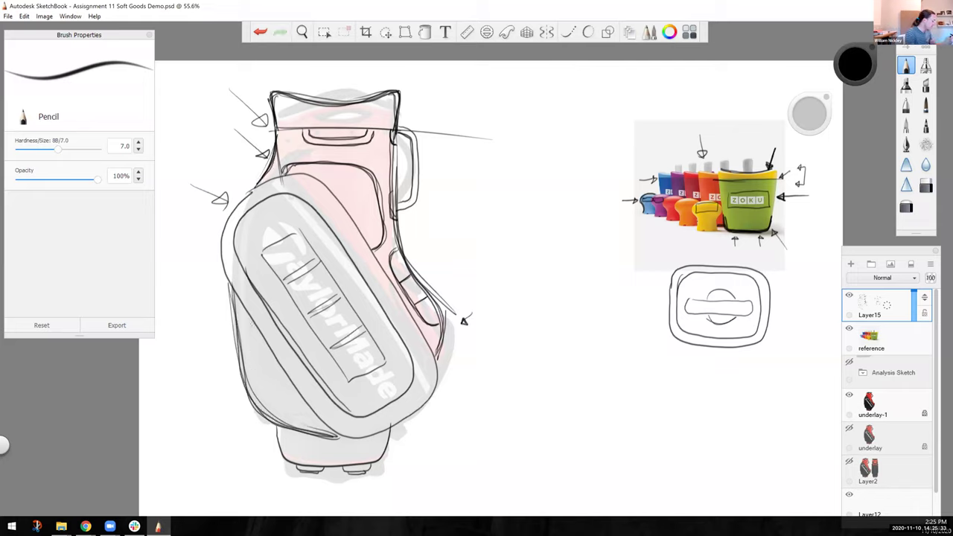
Sketch curved pocket lines inside the bag's lower-left side and a light stroke curving out from the base's left edge.
mouse_move(250, 319)
mouse_down()
mouse_move(281, 390)
mouse_move(304, 404)
mouse_up()
mouse_move(247, 320)
mouse_down()
mouse_move(266, 378)
mouse_move(308, 409)
mouse_up()
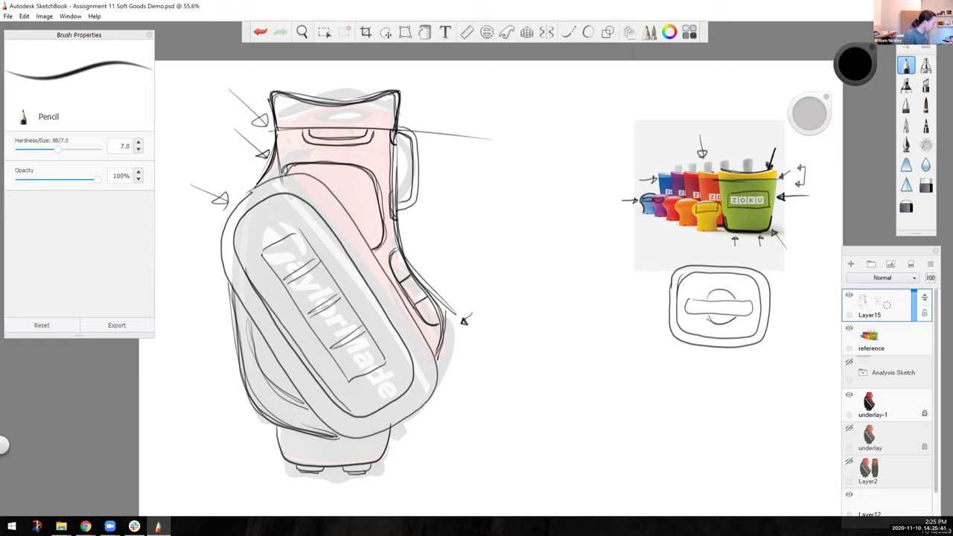
mouse_move(286, 457)
mouse_down()
mouse_move(378, 460)
mouse_move(256, 457)
mouse_up()
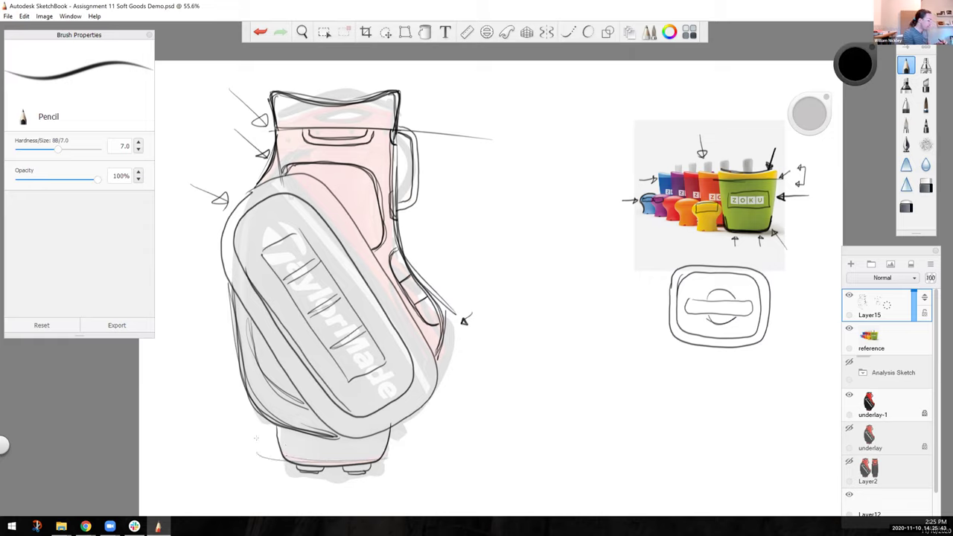
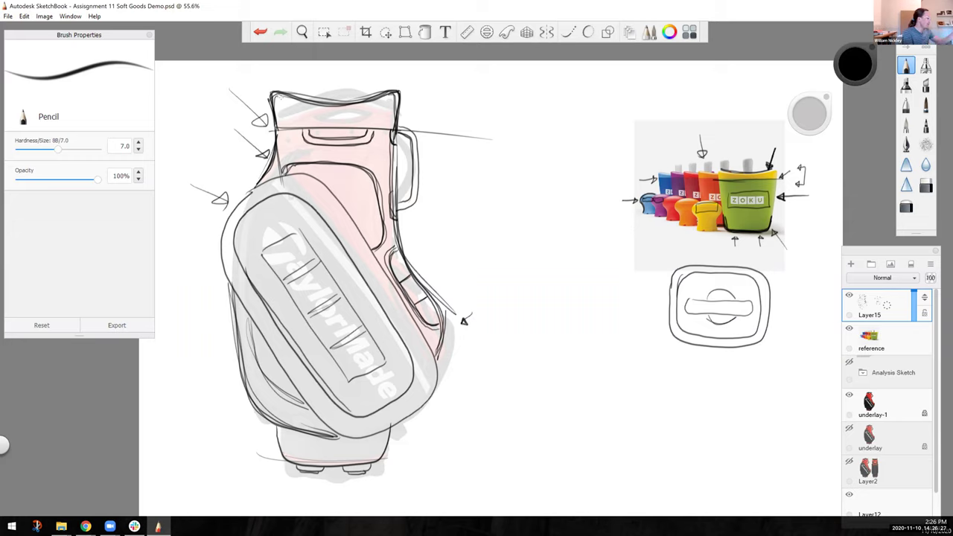
Lasso the whole bag sketch, scale it down to about half size and move it beside the Zoku reference photo.
click(385, 32)
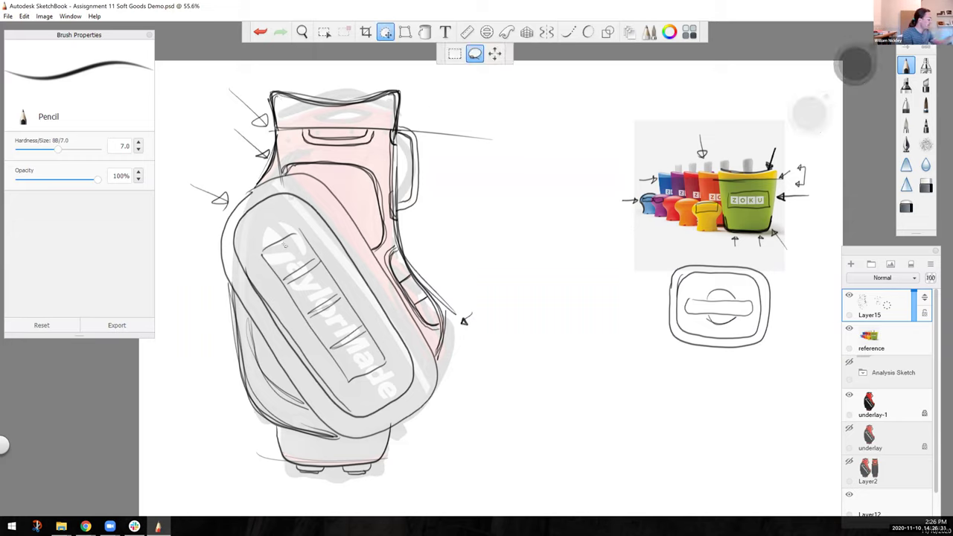
click(495, 54)
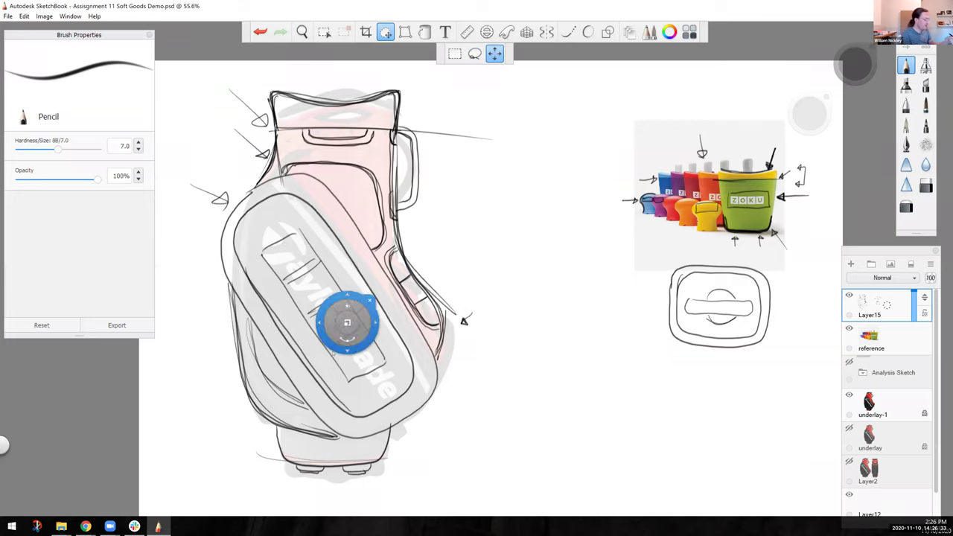
key(Escape)
click(386, 32)
mouse_move(231, 87)
mouse_down()
mouse_move(421, 69)
mouse_move(525, 194)
mouse_move(175, 224)
mouse_move(235, 79)
mouse_up()
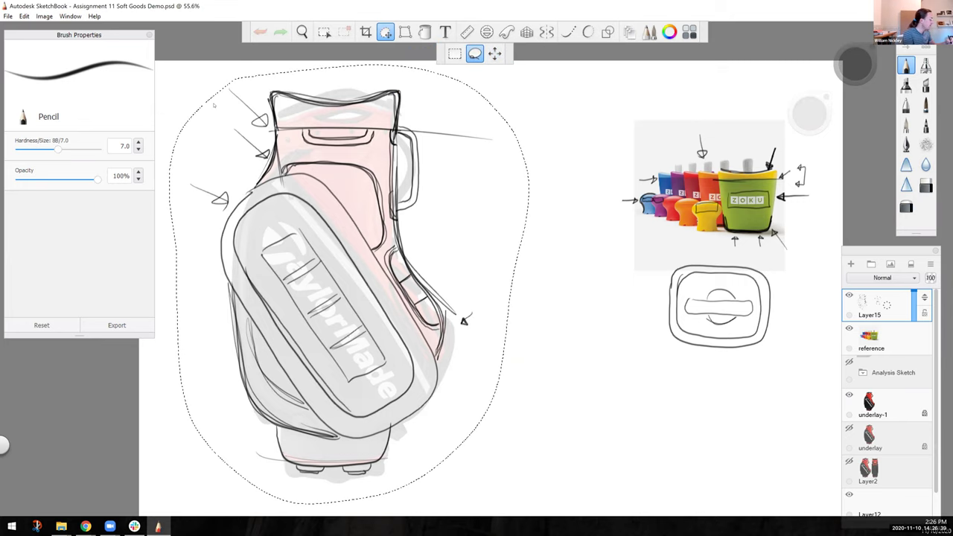
mouse_move(381, 325)
mouse_down()
mouse_move(348, 279)
mouse_move(309, 400)
mouse_move(423, 347)
mouse_move(510, 280)
mouse_up()
click(546, 258)
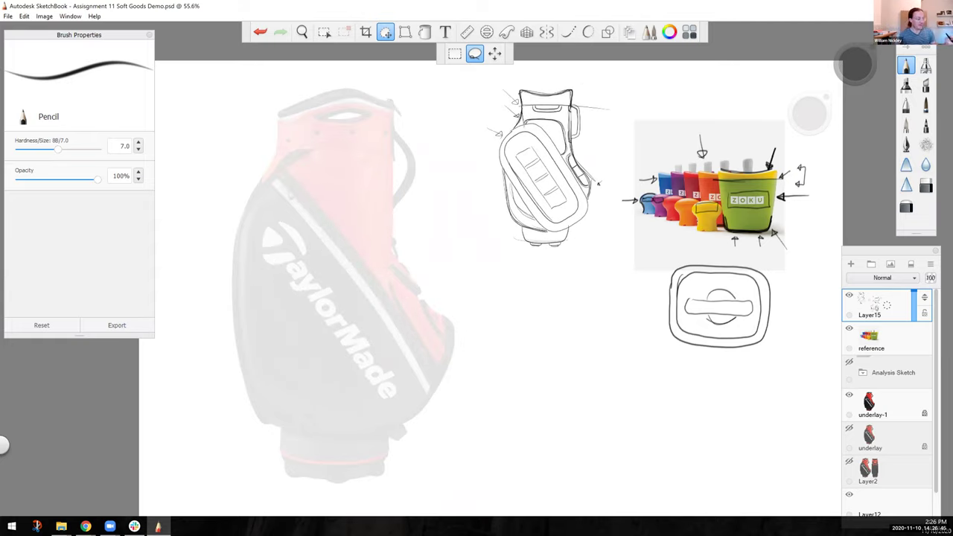
On a new layer, draw a curved and a straight diagonal across the bag, and mark the green cup's curved rim with arrows.
click(850, 264)
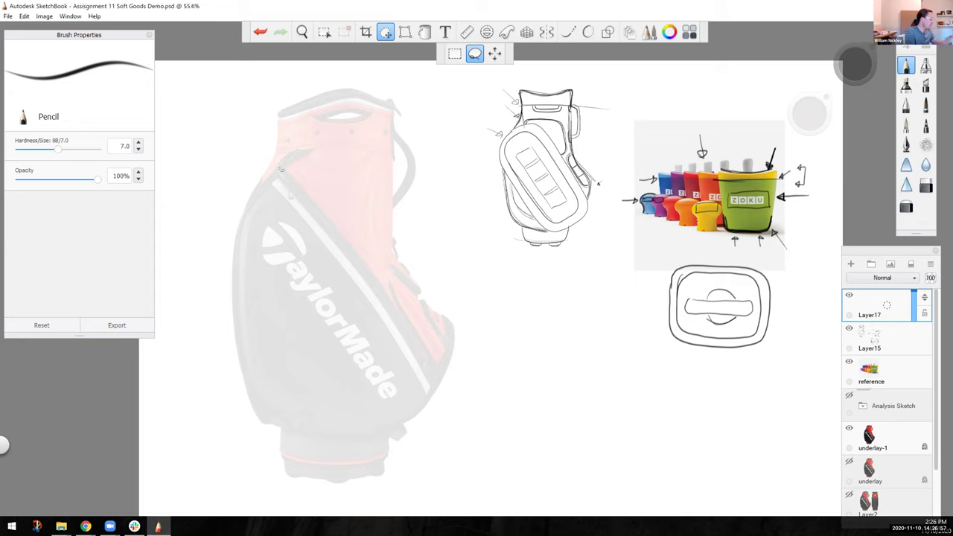
key(Escape)
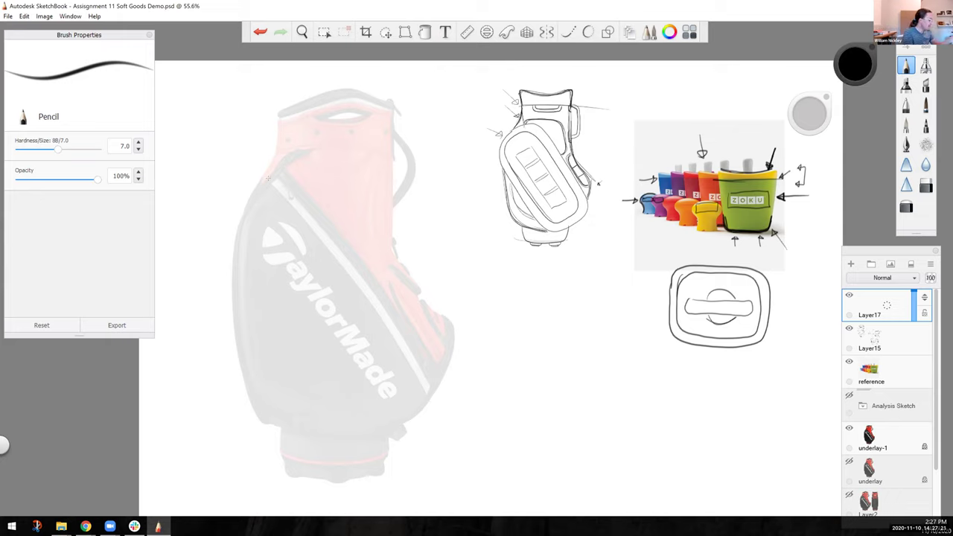
mouse_move(273, 144)
mouse_down()
mouse_move(320, 239)
mouse_move(503, 408)
mouse_up()
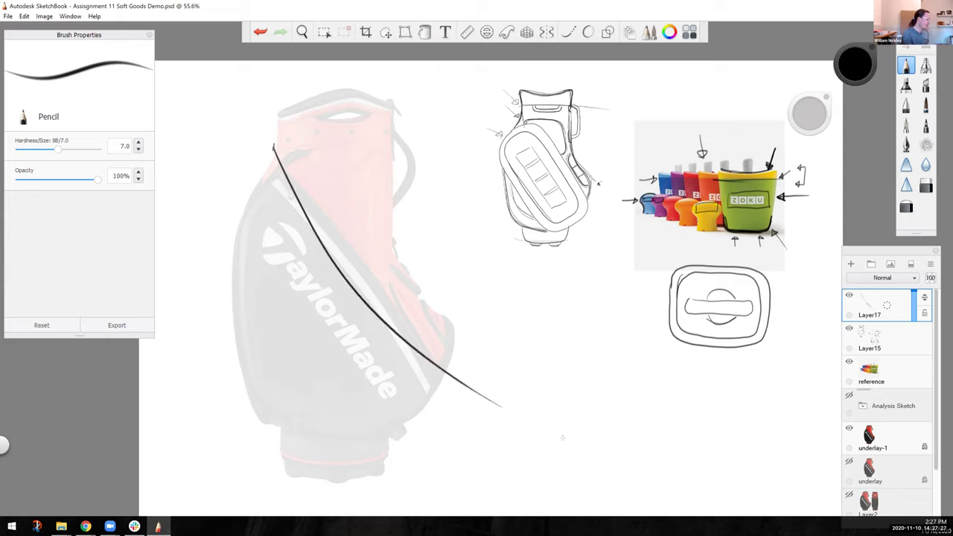
drag(219, 201, 425, 479)
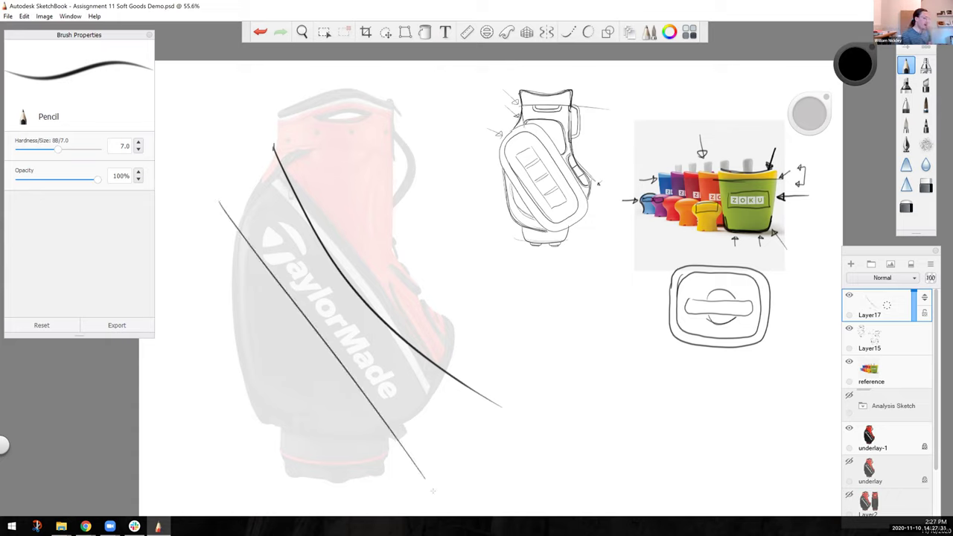
drag(744, 139, 751, 159)
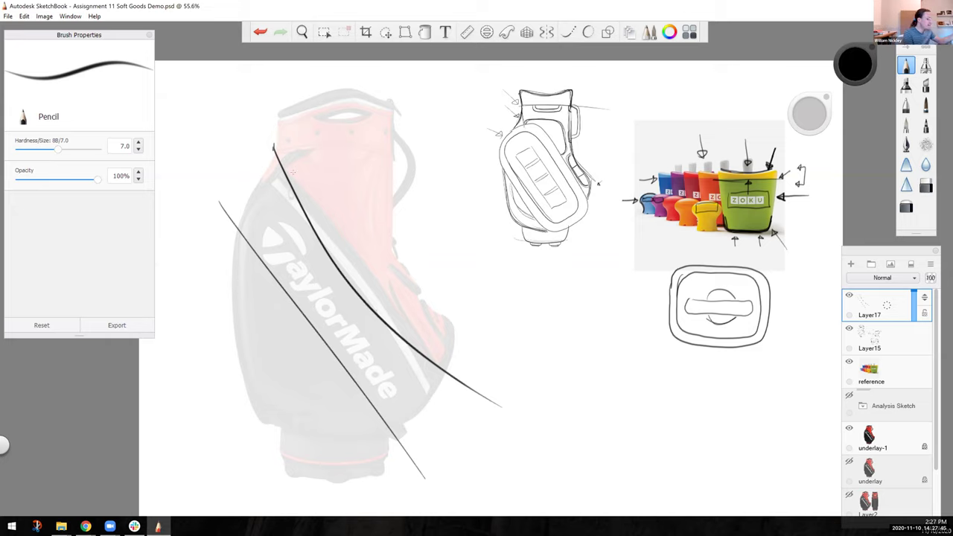
Outline the bag's rounded top and right contour, and its left lower body narrowing into a rounded base.
mouse_move(278, 152)
mouse_down()
mouse_move(281, 117)
mouse_move(299, 103)
mouse_move(342, 93)
mouse_move(382, 104)
mouse_move(394, 136)
mouse_move(396, 251)
mouse_move(444, 303)
mouse_move(445, 365)
mouse_up()
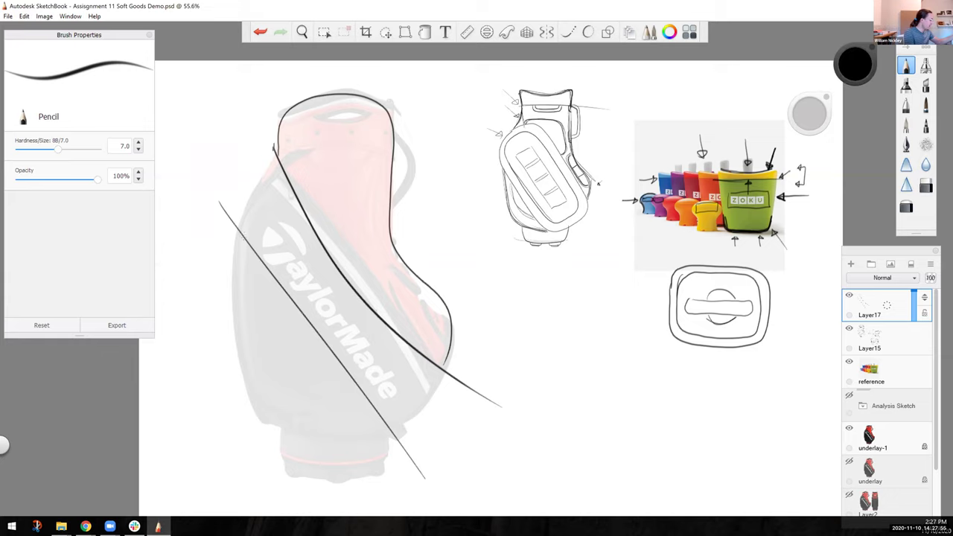
mouse_move(243, 242)
mouse_down()
mouse_move(243, 363)
mouse_move(296, 438)
mouse_move(382, 433)
mouse_up()
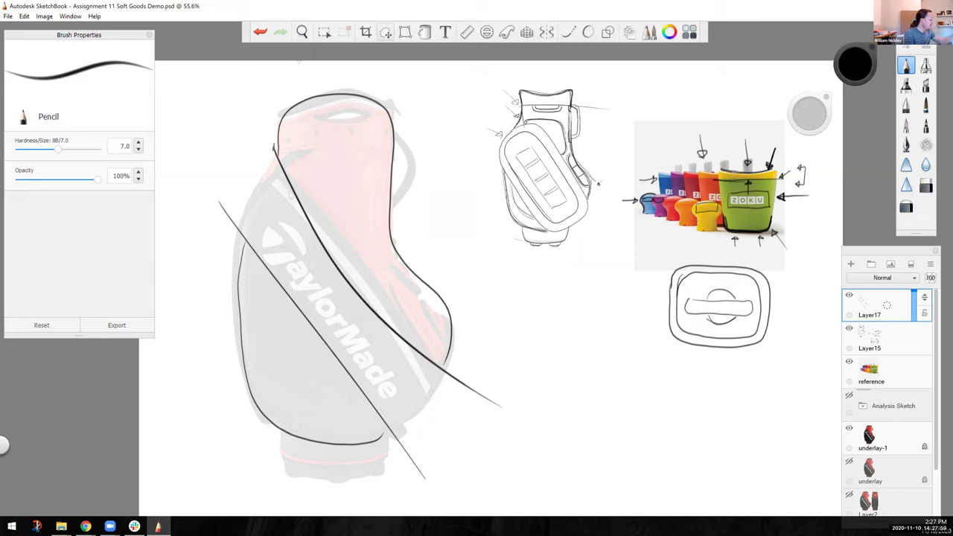
click(260, 31)
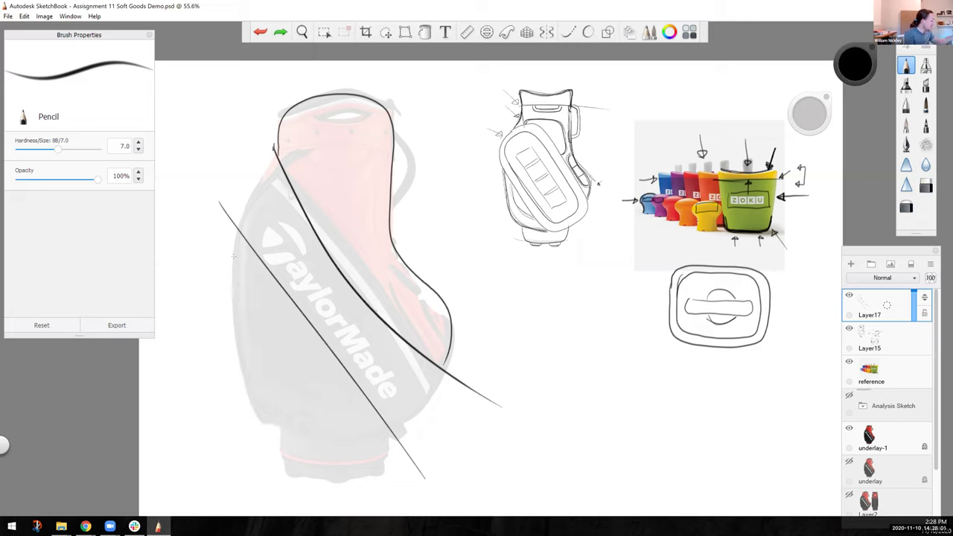
mouse_move(245, 243)
mouse_down()
mouse_move(251, 365)
mouse_move(280, 417)
mouse_move(284, 451)
mouse_move(326, 477)
mouse_move(376, 474)
mouse_move(394, 432)
mouse_up()
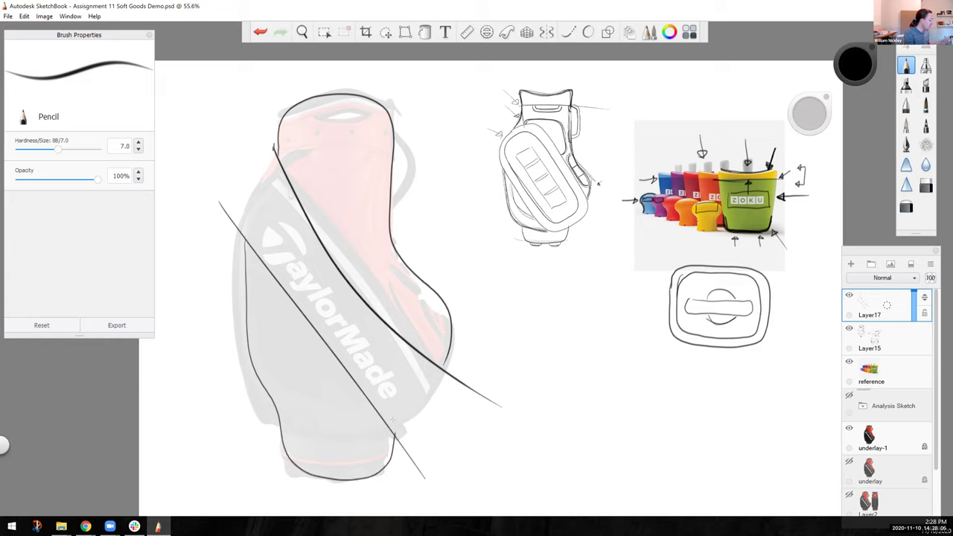
mouse_move(243, 240)
mouse_down()
mouse_move(249, 353)
mouse_move(289, 468)
mouse_move(314, 474)
mouse_move(391, 443)
mouse_up()
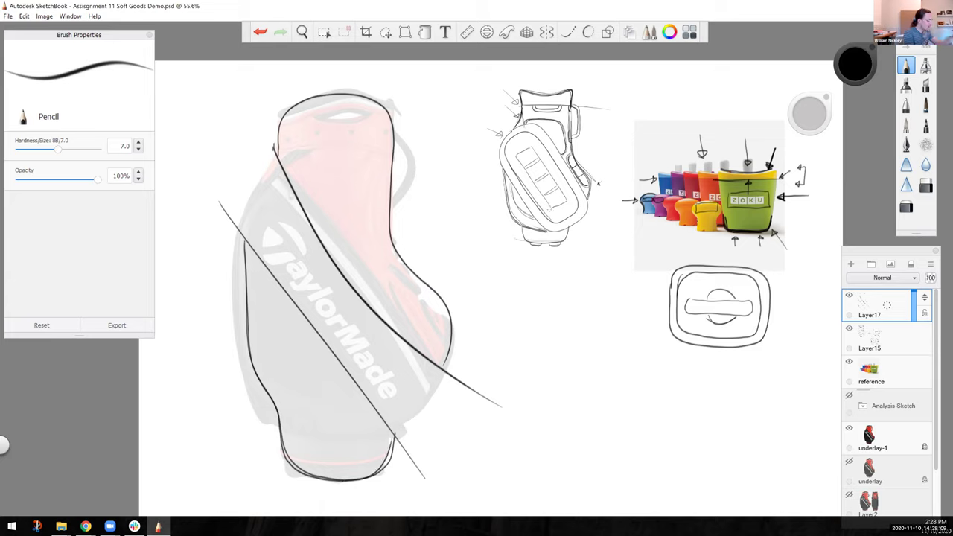
Mark the red pop maker's profile with an outline and arrow, and join the bag's upper and lower outlines with curved side edges.
drag(655, 226, 663, 215)
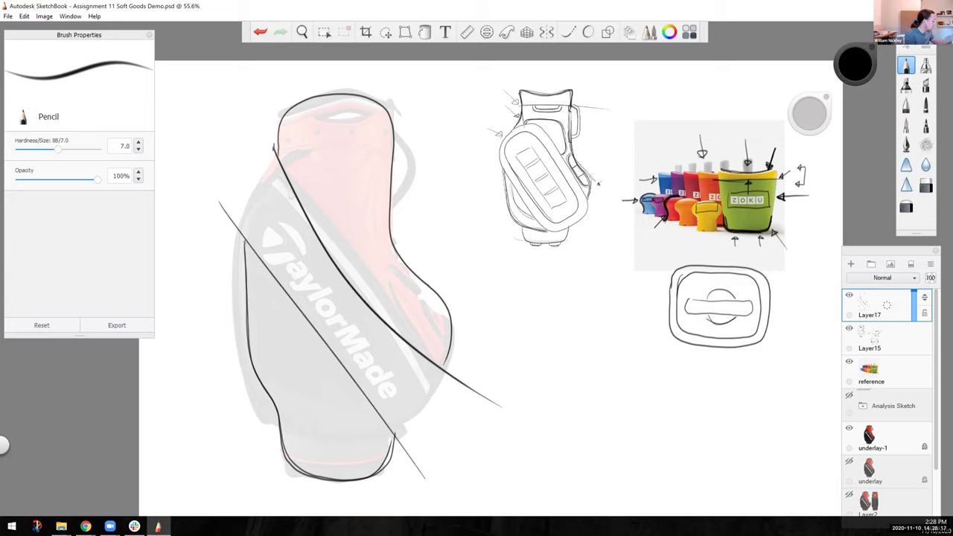
drag(245, 238, 276, 155)
mouse_move(276, 155)
mouse_down()
mouse_move(249, 195)
mouse_move(245, 235)
mouse_up()
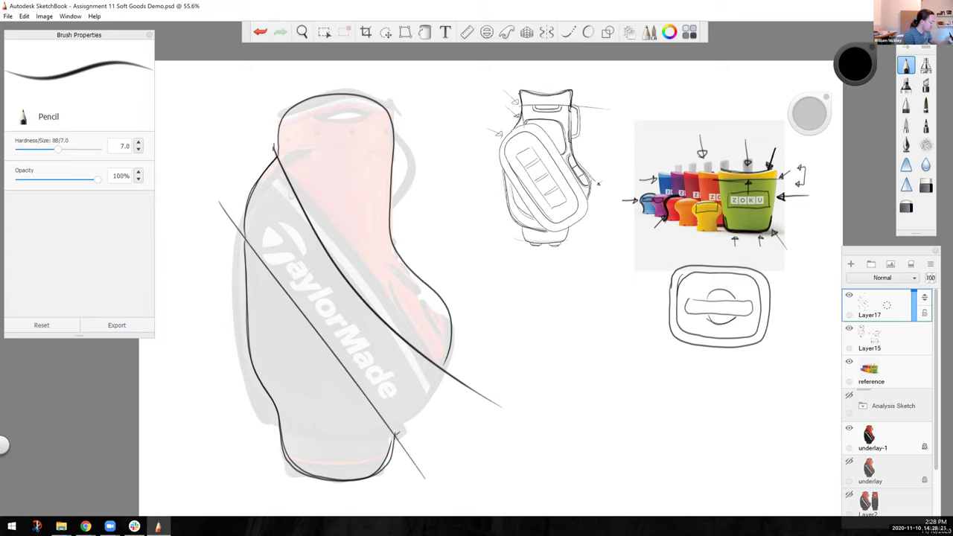
drag(447, 376, 401, 430)
drag(396, 436, 451, 378)
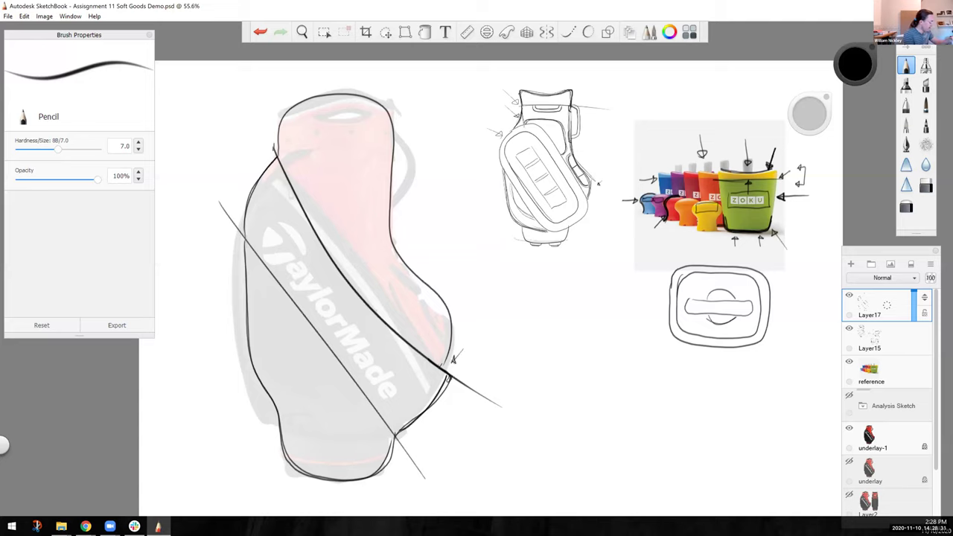
Accent the bag's side contours, and draw a rounded handle slot near the top and a curved carry handle on the right side.
mouse_move(447, 368)
mouse_down()
mouse_move(467, 332)
mouse_move(459, 340)
mouse_move(463, 320)
mouse_up()
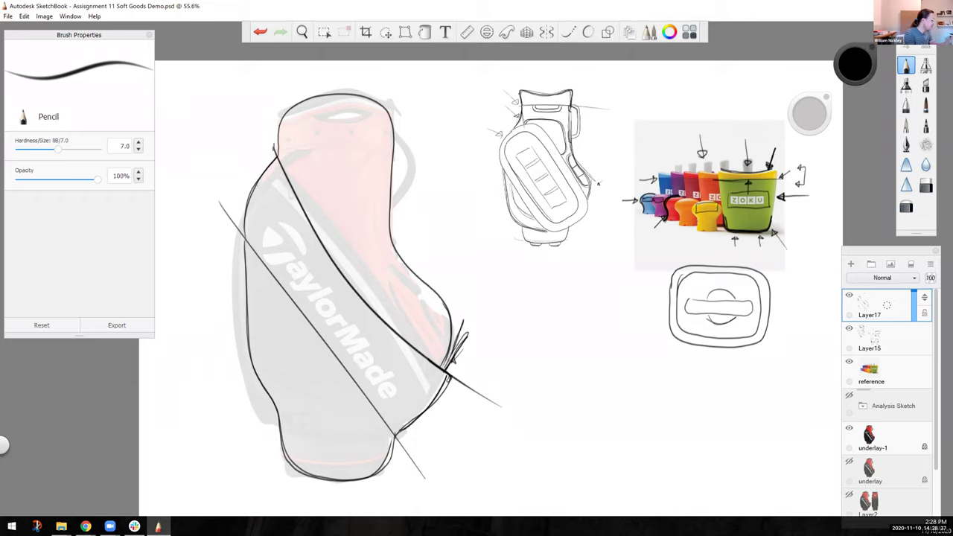
drag(244, 238, 273, 165)
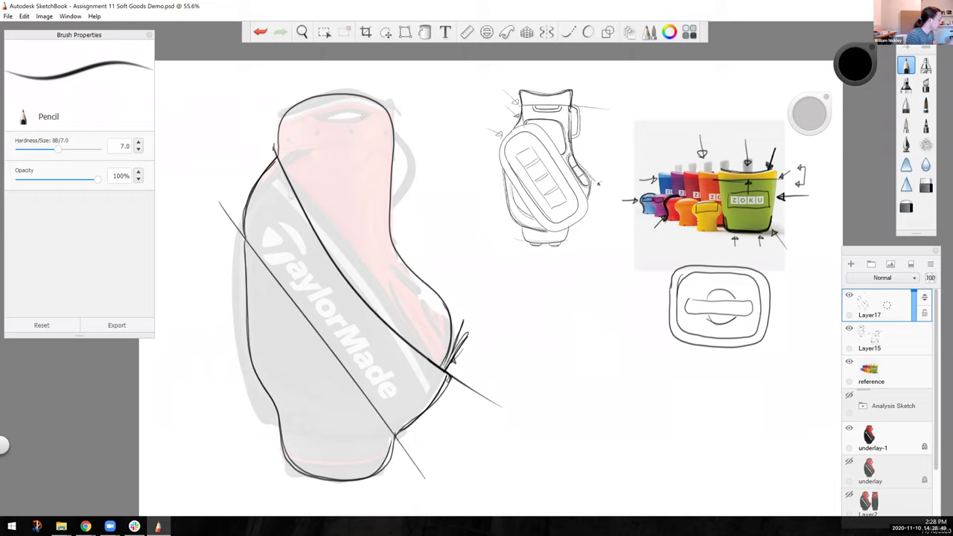
mouse_move(360, 122)
mouse_down()
mouse_move(331, 124)
mouse_move(320, 111)
mouse_move(366, 123)
mouse_move(319, 122)
mouse_move(345, 104)
mouse_move(360, 120)
mouse_move(348, 124)
mouse_move(407, 183)
mouse_move(390, 211)
mouse_move(406, 192)
mouse_move(393, 132)
mouse_move(406, 181)
mouse_move(394, 209)
mouse_move(411, 148)
mouse_up()
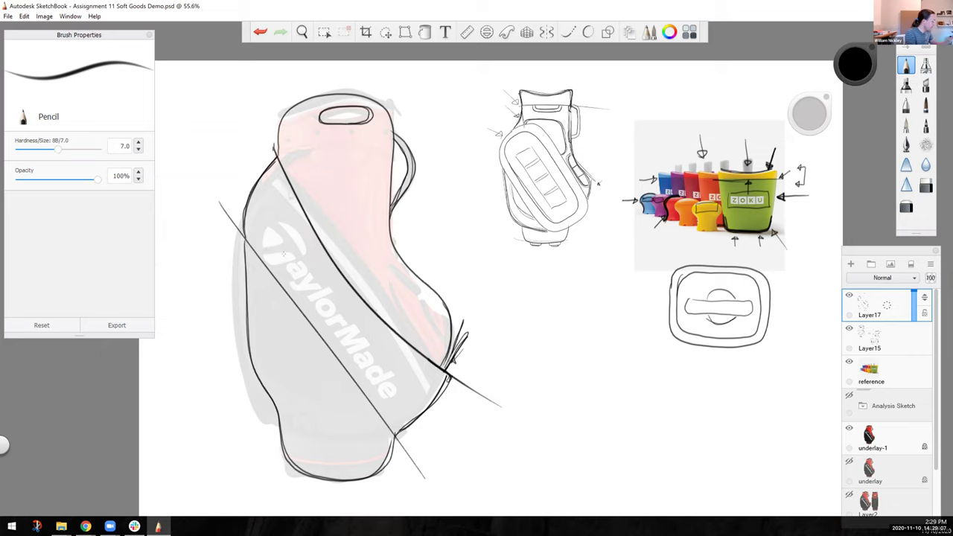
mouse_move(288, 243)
mouse_down()
mouse_move(325, 266)
mouse_move(394, 352)
mouse_move(374, 362)
mouse_move(288, 242)
mouse_up()
mouse_move(345, 291)
mouse_down()
mouse_move(320, 308)
mouse_move(348, 344)
mouse_up()
mouse_move(321, 267)
mouse_down()
mouse_move(300, 283)
mouse_move(282, 251)
mouse_move(305, 239)
mouse_up()
drag(304, 240, 342, 291)
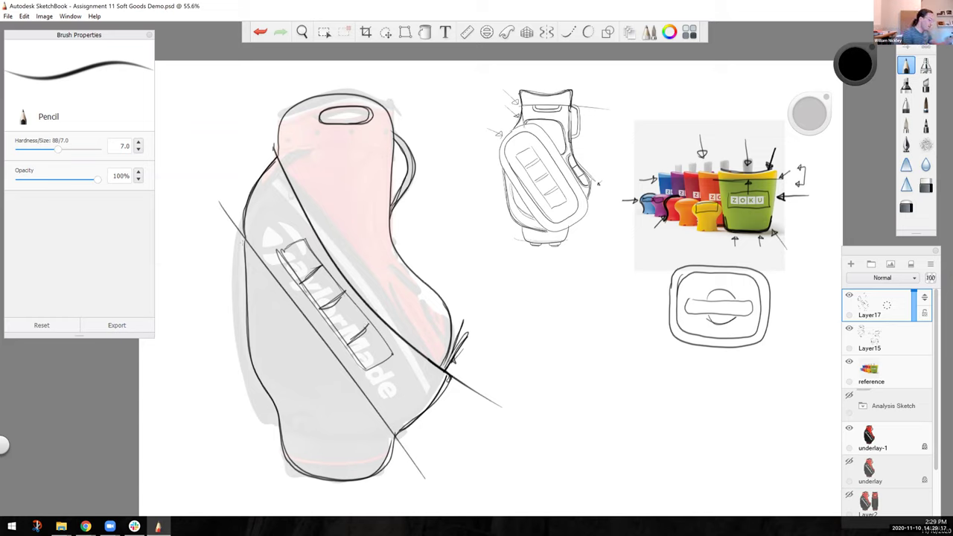
click(260, 32)
click(260, 32)
click(260, 32)
click(260, 32)
click(260, 32)
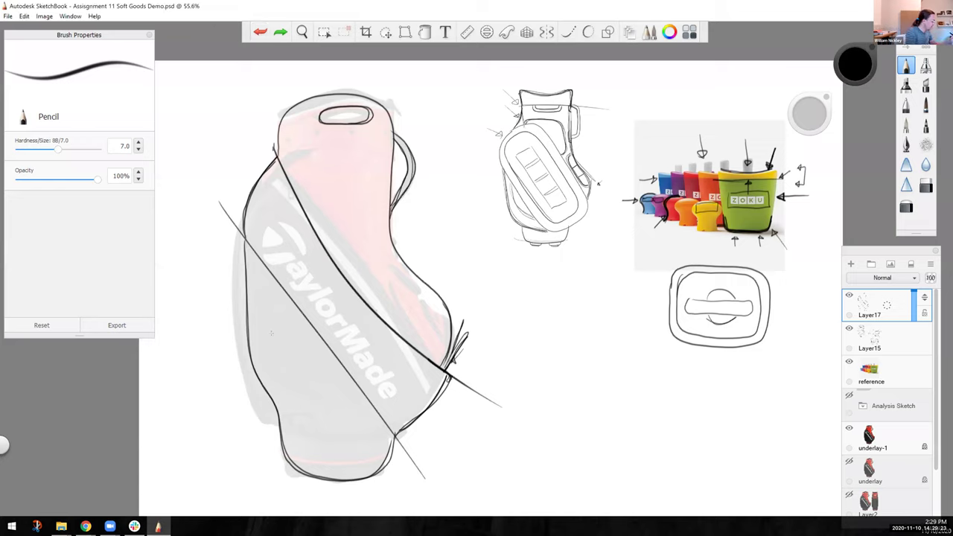
Sketch a four-segment logo strip in the lower-left panel, angled parallel to the straight diagonal line.
mouse_move(267, 336)
mouse_down()
mouse_move(308, 349)
mouse_move(345, 401)
mouse_move(289, 377)
mouse_move(283, 324)
mouse_move(342, 402)
mouse_move(321, 417)
mouse_up()
drag(292, 378, 313, 365)
mouse_move(309, 399)
mouse_down()
mouse_move(327, 384)
mouse_move(321, 391)
mouse_up()
drag(277, 361, 296, 343)
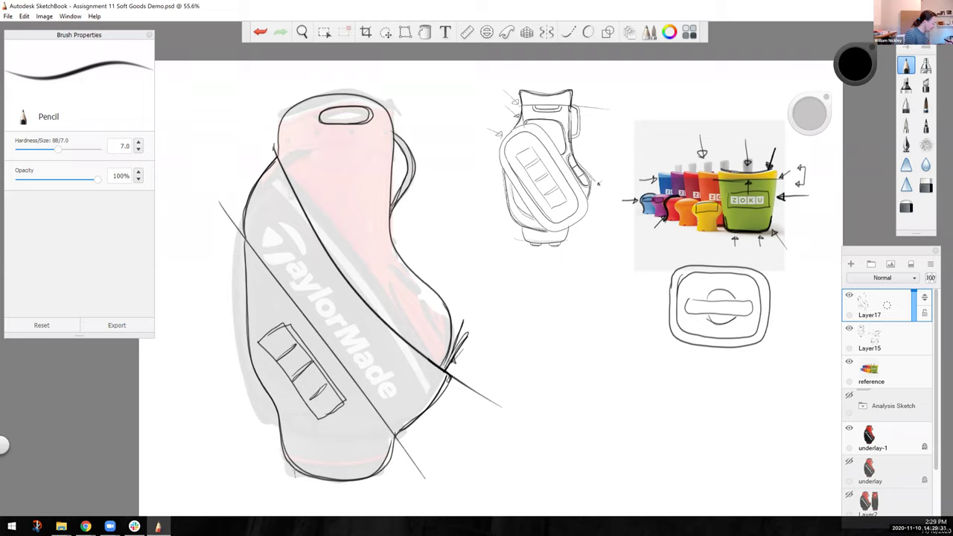
Draw the feet beneath the bag's base and curved band lines across the base section.
mouse_move(296, 477)
mouse_down()
mouse_move(357, 488)
mouse_move(378, 477)
mouse_move(361, 490)
mouse_move(296, 480)
mouse_move(293, 469)
mouse_up()
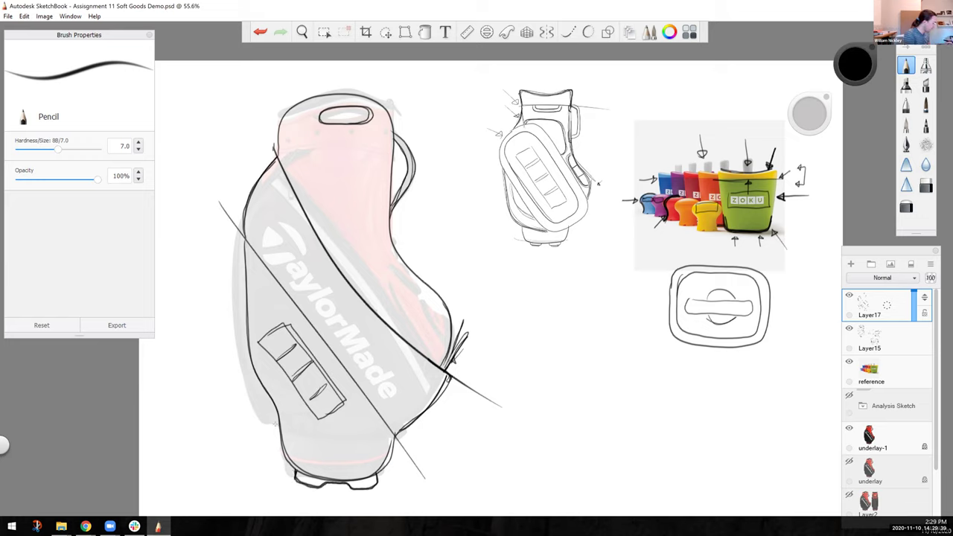
drag(286, 435, 390, 445)
mouse_move(384, 451)
mouse_down()
mouse_move(282, 442)
mouse_move(381, 453)
mouse_move(314, 456)
mouse_up()
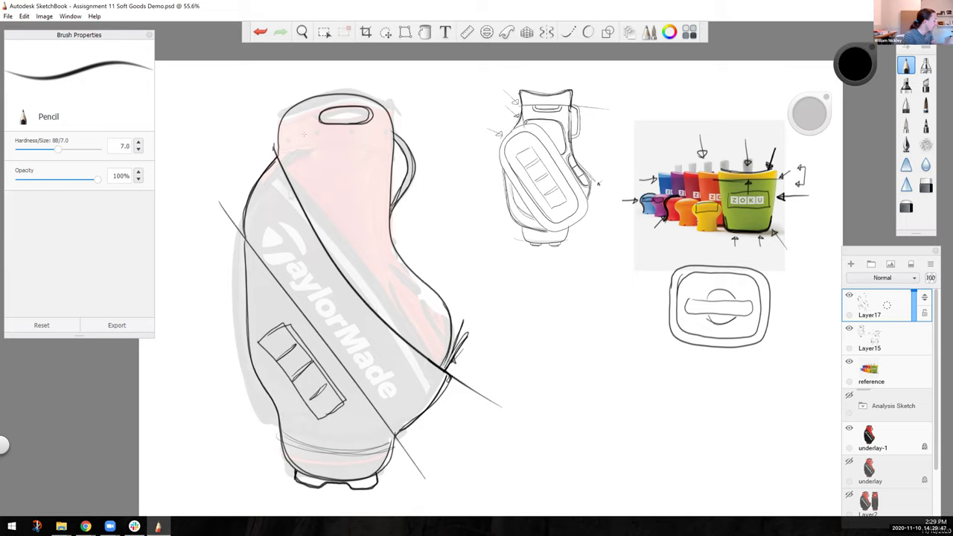
Draw a curved seam line across the top of the bag on both sides of the handle slot.
drag(282, 122, 323, 115)
drag(372, 115, 395, 123)
drag(374, 117, 393, 122)
drag(310, 119, 394, 123)
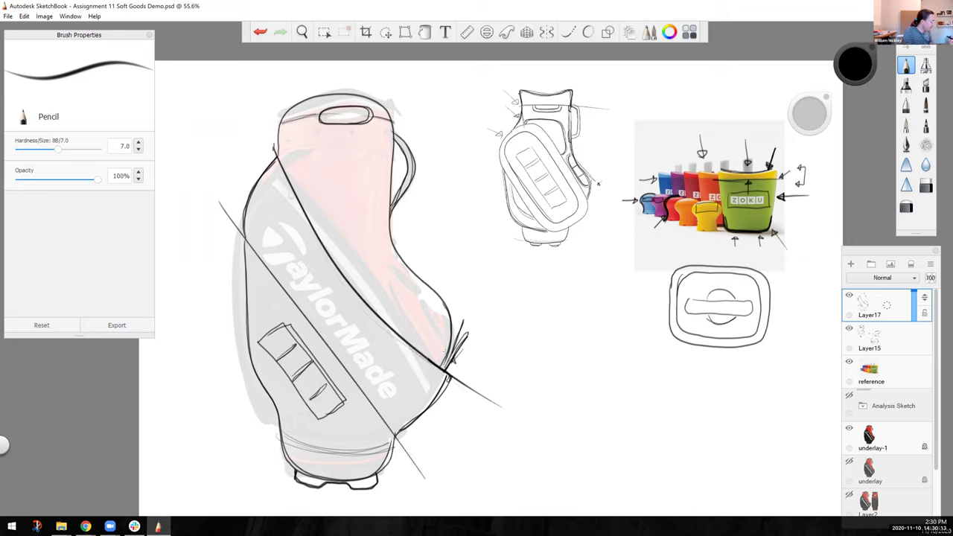
Sketch narrow layered pockets between the curved diagonal and the bag's lower-right contour.
drag(373, 276, 444, 339)
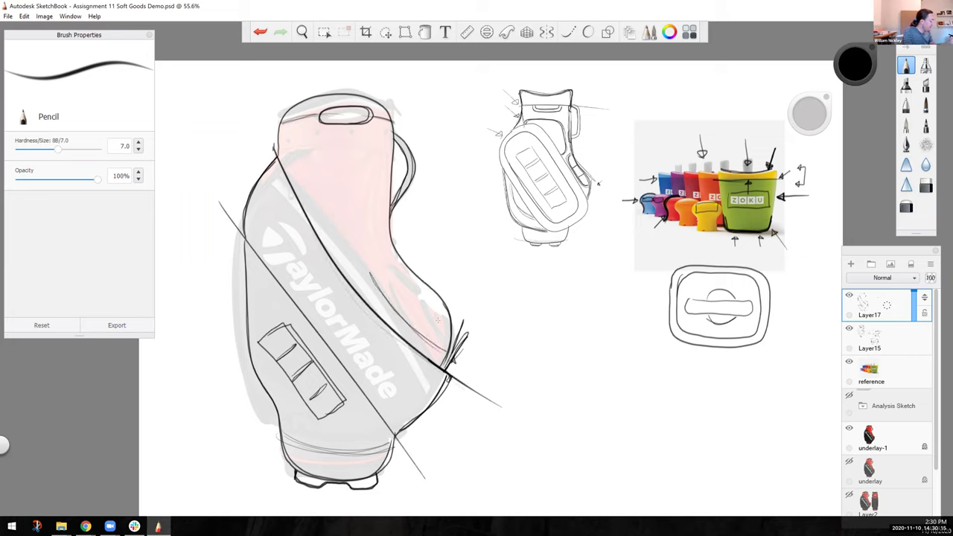
mouse_move(389, 273)
mouse_down()
mouse_move(455, 343)
mouse_move(439, 348)
mouse_move(435, 301)
mouse_move(400, 260)
mouse_move(437, 326)
mouse_up()
drag(393, 278, 443, 345)
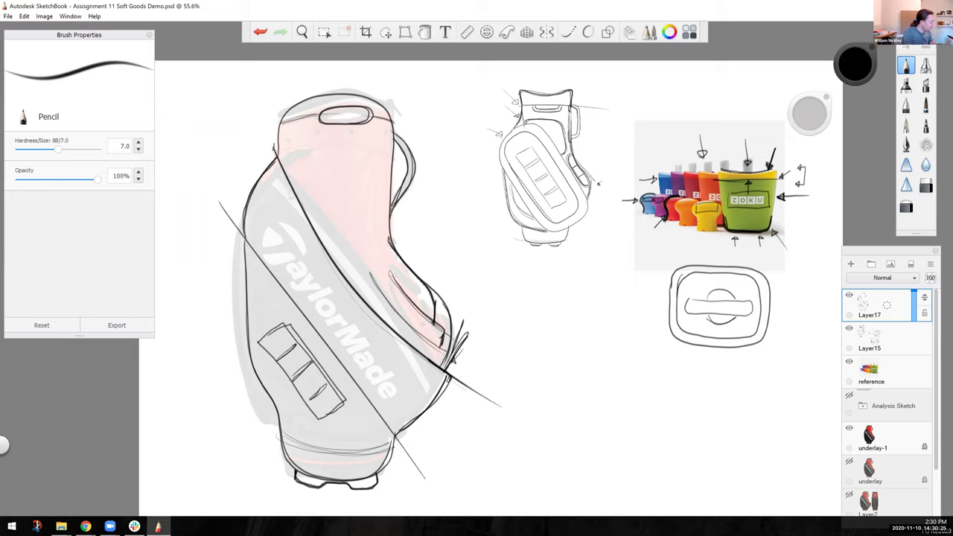
mouse_move(377, 285)
mouse_down()
mouse_move(442, 348)
mouse_move(442, 368)
mouse_up()
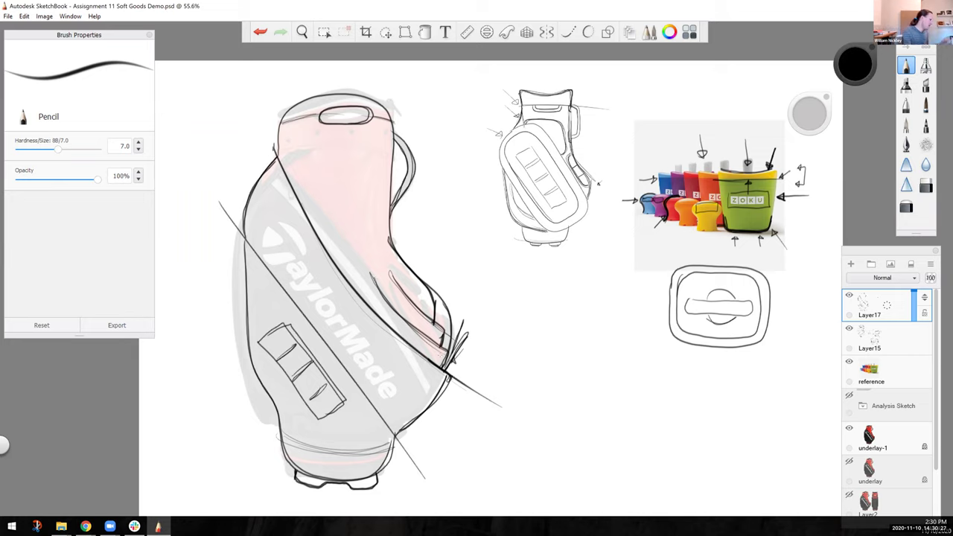
Extend the layered pocket edges upward as two arcs ending at the curved diagonal, and darken both arcs.
drag(370, 276, 326, 235)
mouse_move(391, 277)
mouse_down()
mouse_move(375, 240)
mouse_move(301, 195)
mouse_up()
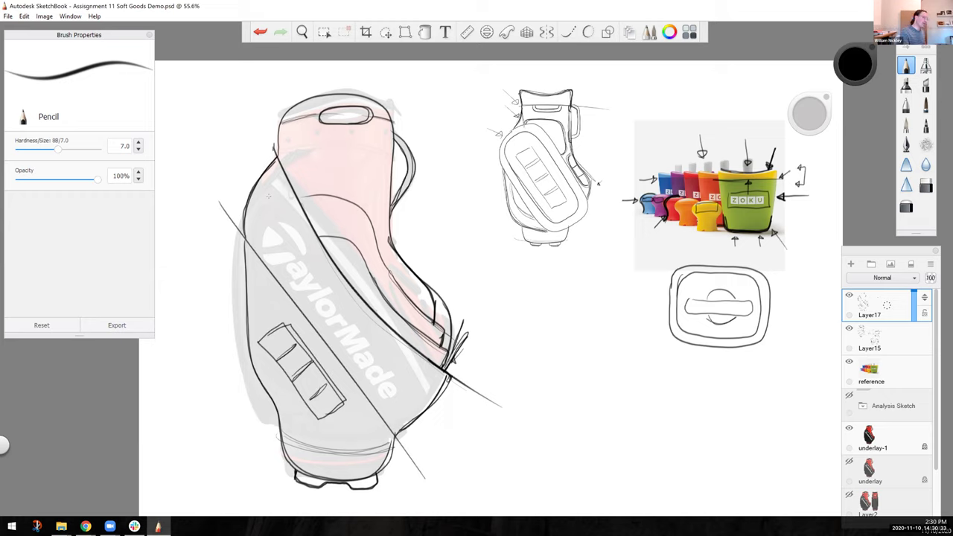
mouse_move(386, 298)
mouse_down()
mouse_move(367, 266)
mouse_move(319, 237)
mouse_up()
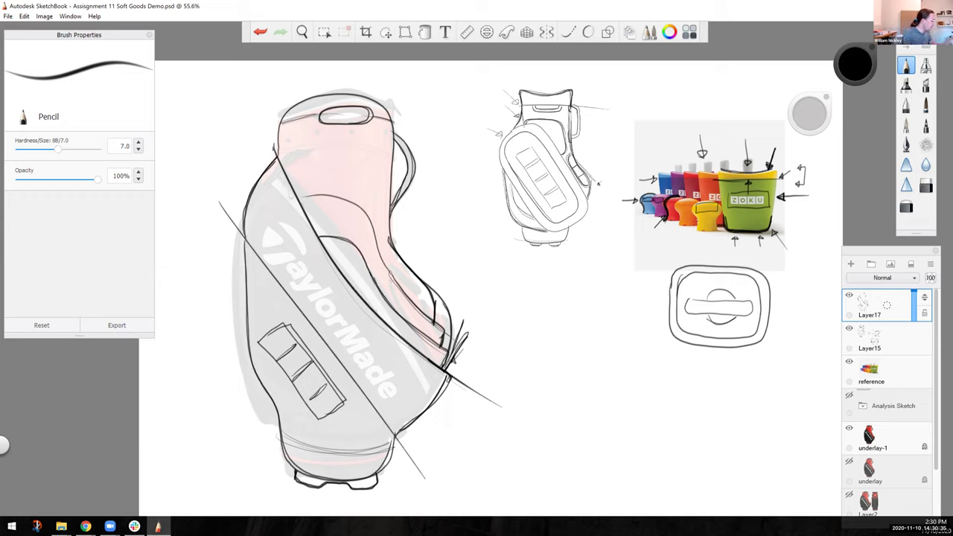
mouse_move(410, 299)
mouse_down()
mouse_move(377, 234)
mouse_move(303, 195)
mouse_up()
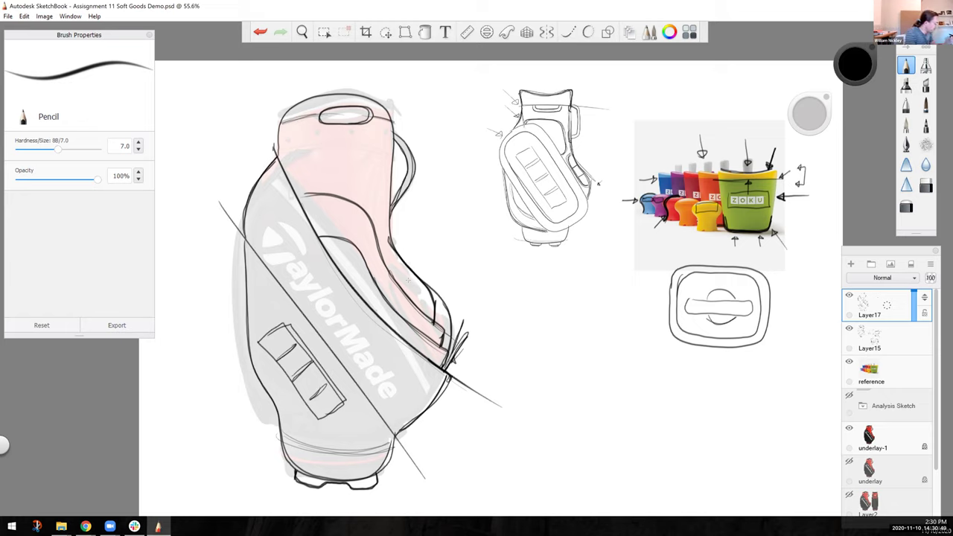
Draw a narrow rounded pocket on the bag's right contour and a long rounded-end strip along the lower diagonal.
drag(397, 258, 430, 297)
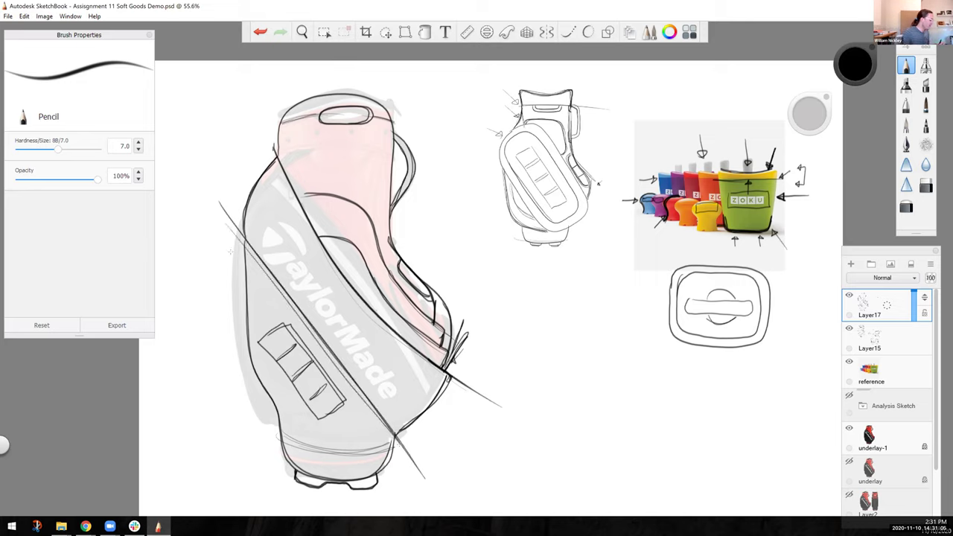
drag(253, 256, 376, 422)
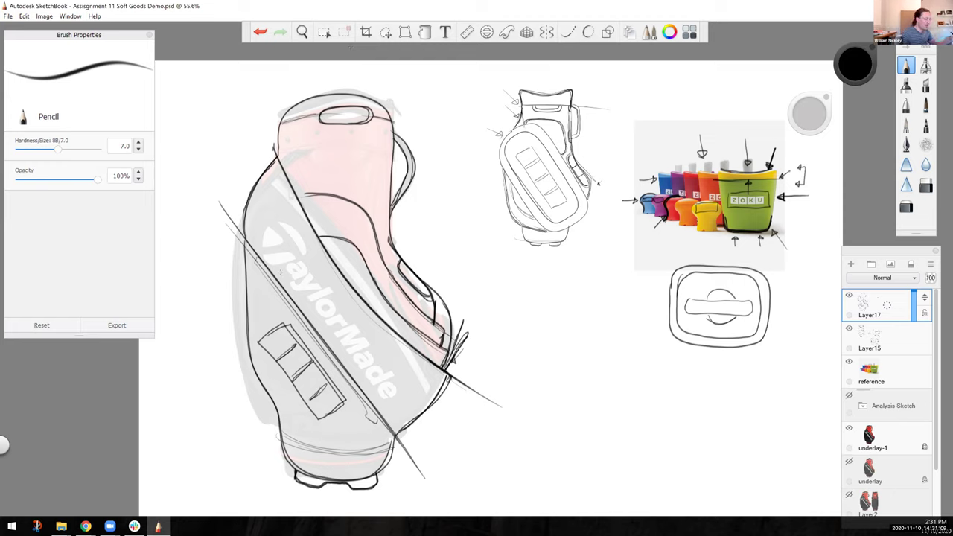
Lasso the finished bag sketch, scale it down to thumbnail size, and place it directly below the first bag thumbnail.
click(386, 32)
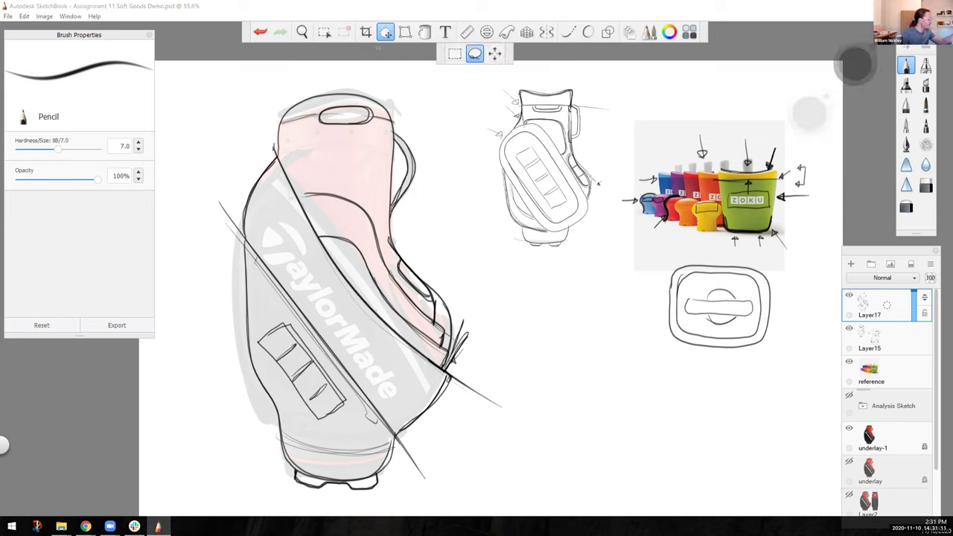
mouse_move(305, 78)
mouse_down()
mouse_move(432, 137)
mouse_move(528, 396)
mouse_move(395, 500)
mouse_move(265, 508)
mouse_move(188, 199)
mouse_move(298, 78)
mouse_up()
mouse_move(182, 358)
mouse_down()
mouse_move(164, 439)
mouse_move(380, 464)
mouse_move(363, 503)
mouse_up()
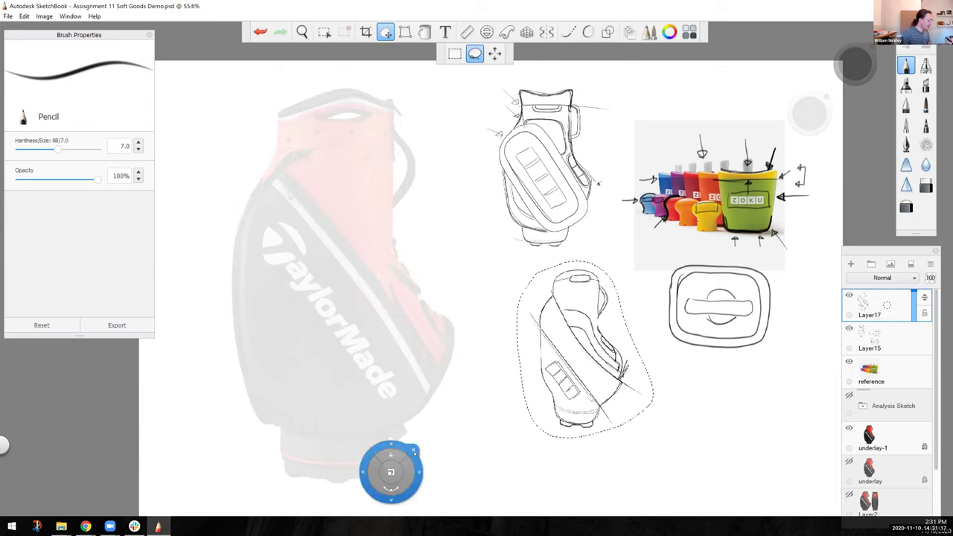
click(413, 449)
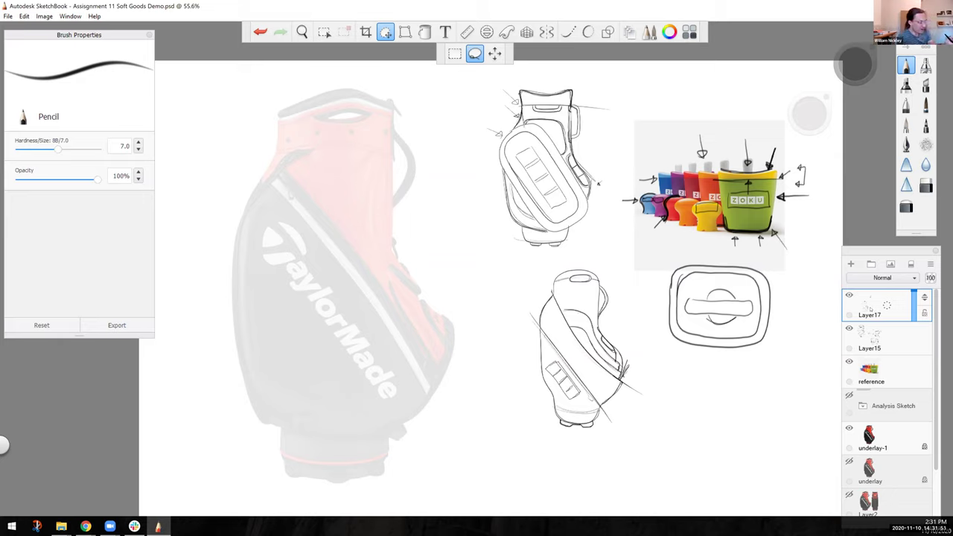
Add a new layer above the sketch layers and save the document.
click(851, 264)
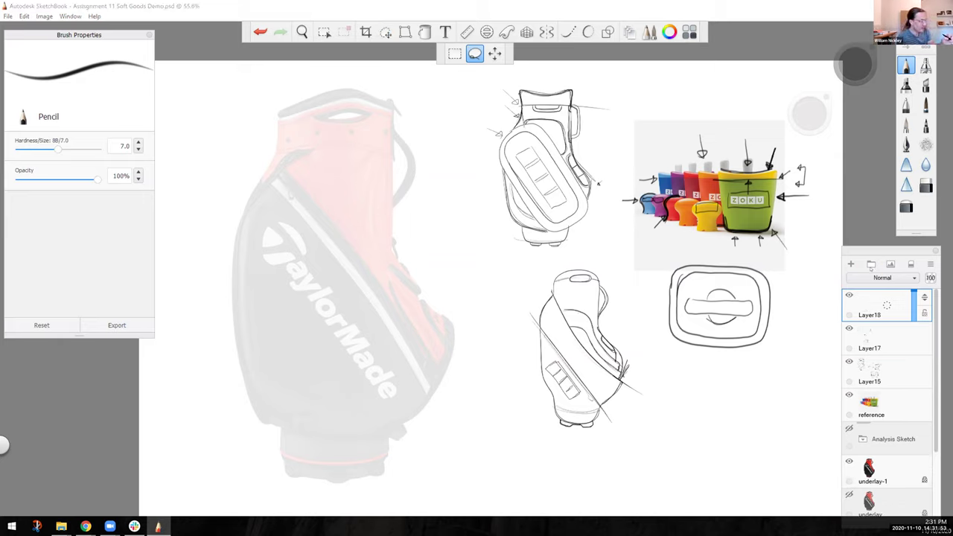
click(8, 15)
click(22, 75)
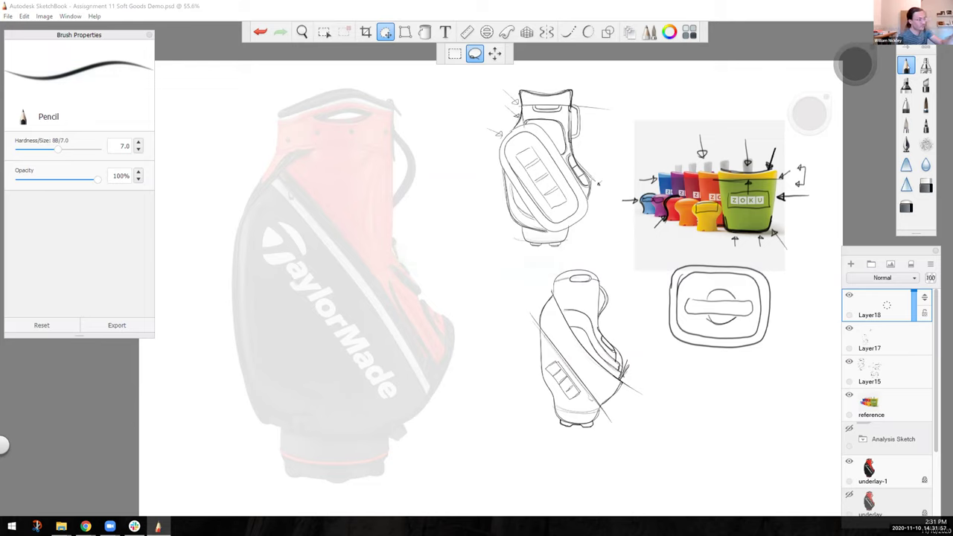
key(Escape)
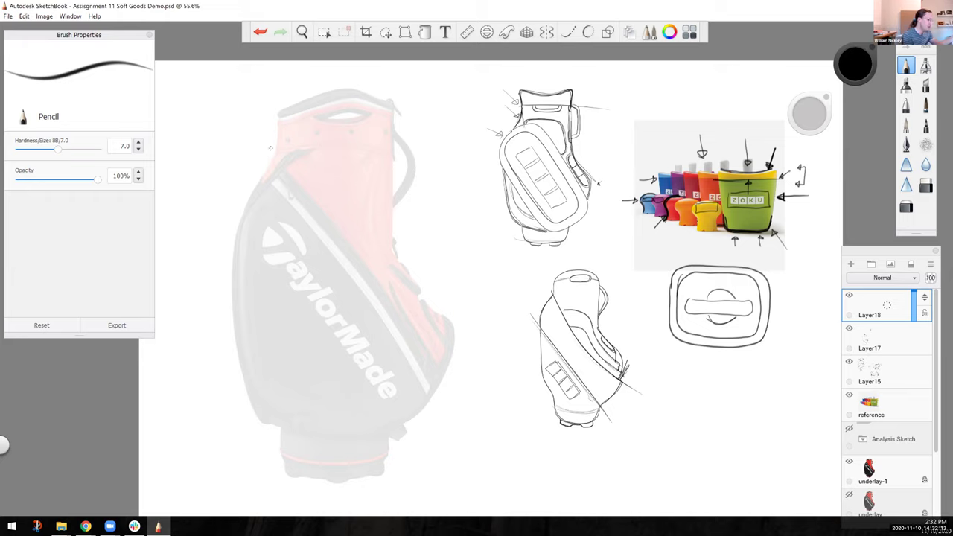
Mark the purple mold in the reference photo with an arrow and outline the bag's rounded, downward-tapering top section.
drag(668, 145, 679, 165)
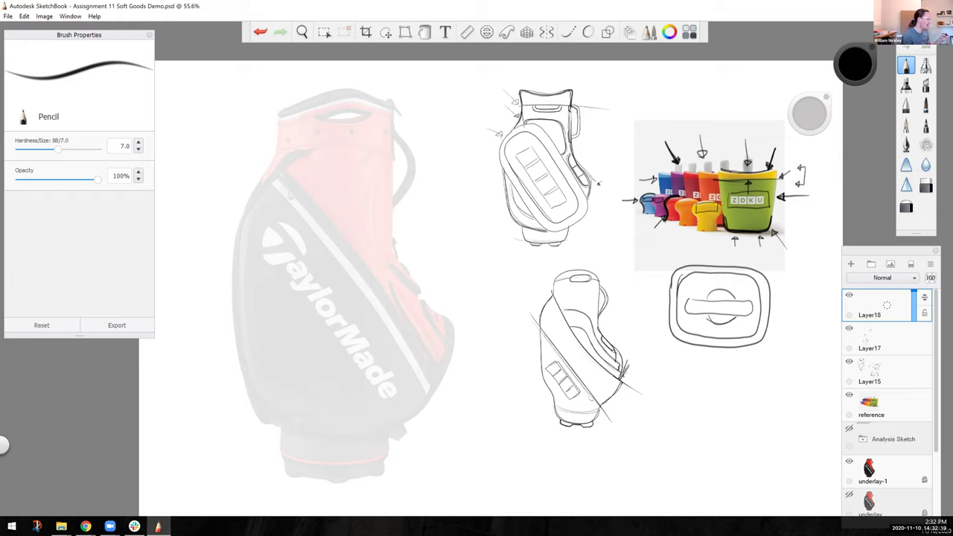
mouse_move(287, 176)
mouse_down()
mouse_move(315, 95)
mouse_move(372, 223)
mouse_move(391, 103)
mouse_move(281, 173)
mouse_move(375, 87)
mouse_move(376, 200)
mouse_up()
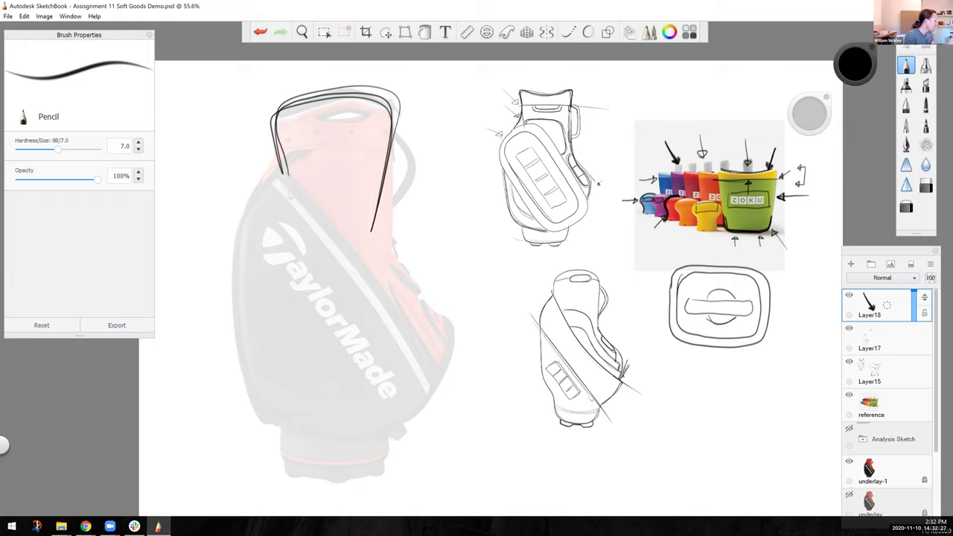
Undo the long diagonal stroke and draw a shorter doubled collar curve sloping beneath the top section.
mouse_move(272, 158)
mouse_down()
mouse_move(458, 380)
mouse_move(369, 309)
mouse_move(266, 156)
mouse_up()
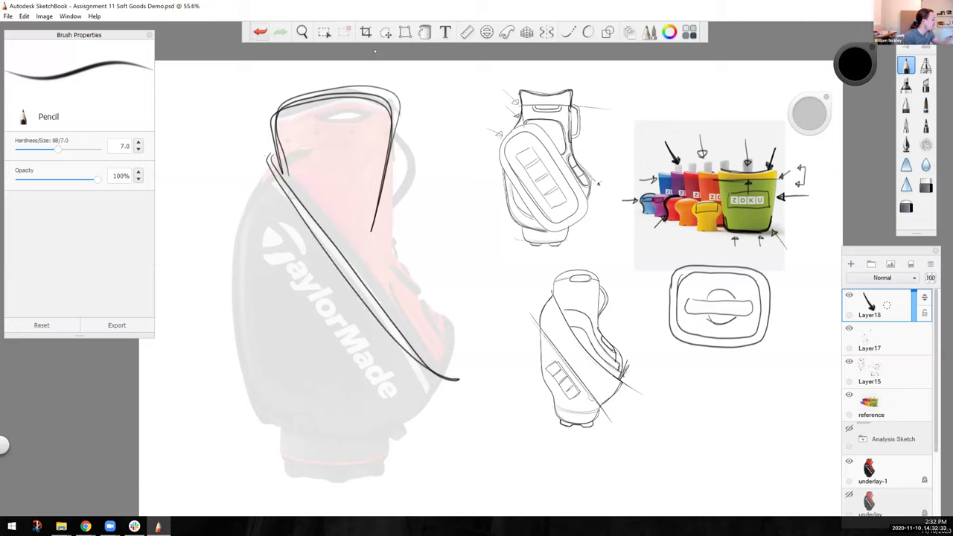
click(260, 32)
mouse_move(271, 157)
mouse_down()
mouse_move(319, 202)
mouse_move(399, 236)
mouse_move(269, 149)
mouse_move(272, 170)
mouse_move(332, 218)
mouse_move(407, 222)
mouse_up()
drag(274, 170, 406, 225)
Outline the bag's main panel with a long diagonal from the left shoulder and a bulging right contour meeting at the lower right.
mouse_move(267, 150)
mouse_down()
mouse_move(240, 207)
mouse_move(270, 276)
mouse_move(417, 430)
mouse_move(240, 196)
mouse_up()
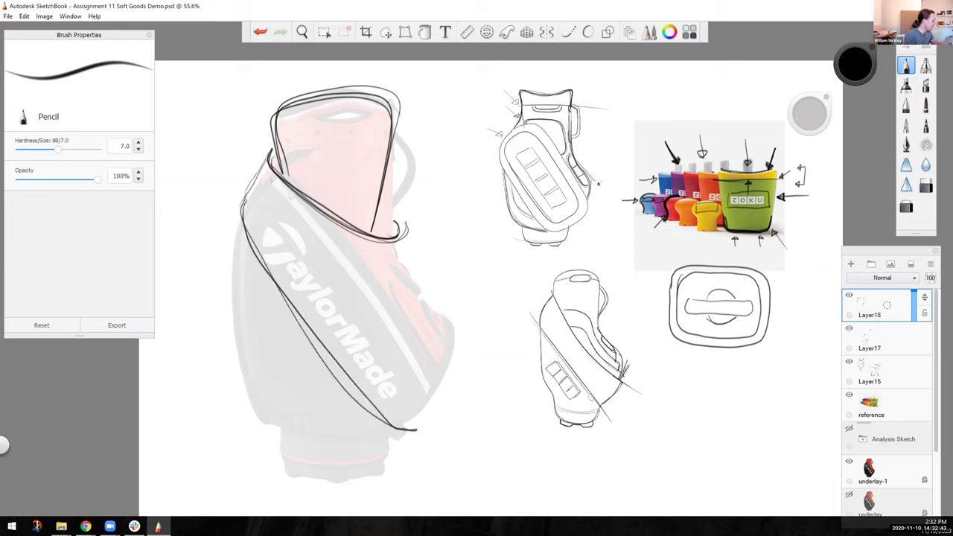
mouse_move(406, 228)
mouse_down()
mouse_move(456, 310)
mouse_move(421, 422)
mouse_move(400, 431)
mouse_up()
drag(434, 261, 455, 372)
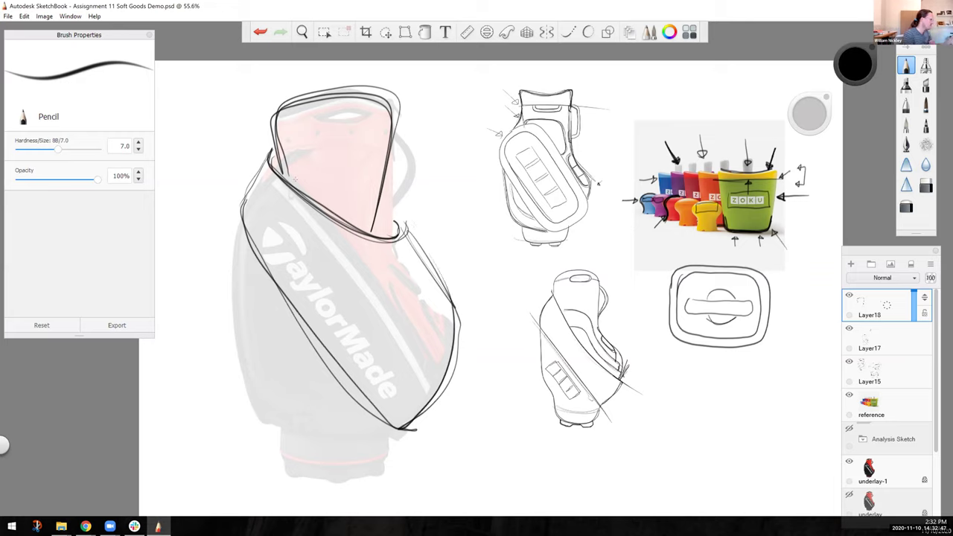
Close the top section with a sloping lower edge parallel to the collar, and outline the bag's left body and base.
mouse_move(282, 159)
mouse_down()
mouse_move(353, 213)
mouse_move(393, 222)
mouse_move(311, 189)
mouse_move(279, 160)
mouse_up()
drag(306, 185, 394, 220)
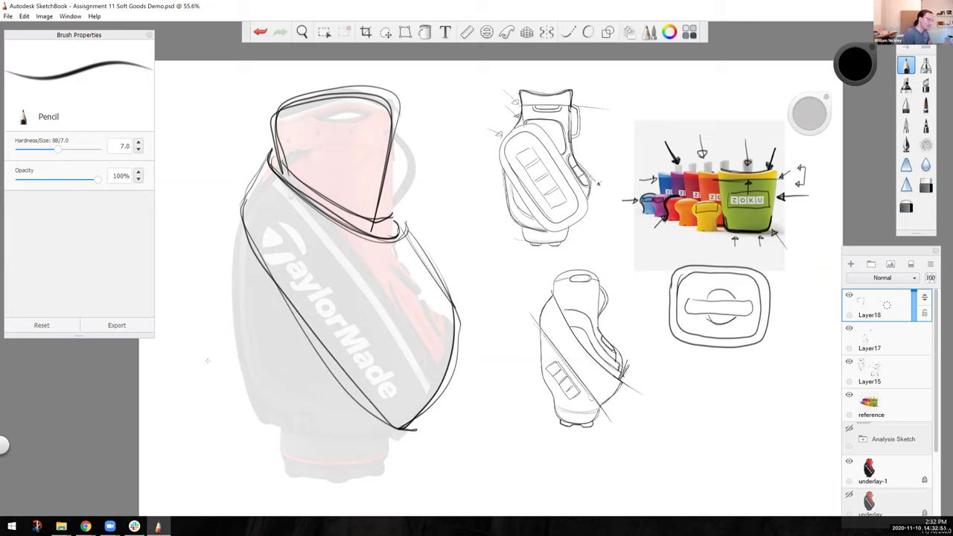
mouse_move(242, 216)
mouse_down()
mouse_move(240, 378)
mouse_move(286, 467)
mouse_move(357, 482)
mouse_move(383, 469)
mouse_move(402, 426)
mouse_up()
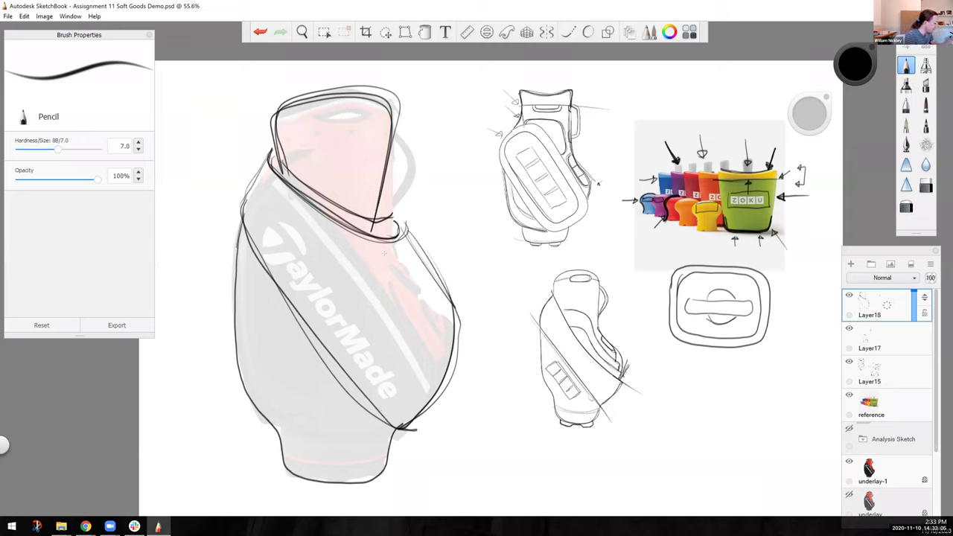
Draw a rounded oblong pocket with an inner outline on the bag's upper-right contour.
mouse_move(414, 238)
mouse_down()
mouse_move(447, 294)
mouse_move(423, 292)
mouse_move(408, 237)
mouse_move(449, 304)
mouse_up()
drag(407, 240, 417, 233)
mouse_move(449, 303)
mouse_down()
mouse_move(445, 314)
mouse_move(407, 287)
mouse_move(397, 236)
mouse_move(430, 315)
mouse_move(445, 316)
mouse_up()
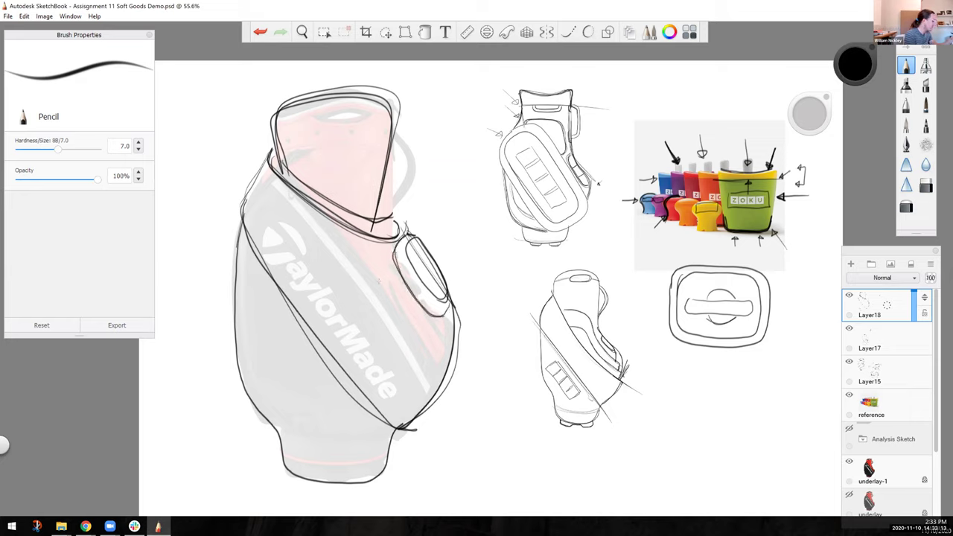
mouse_move(366, 250)
mouse_down()
mouse_move(391, 274)
mouse_move(365, 256)
mouse_up()
mouse_move(393, 293)
mouse_down()
mouse_move(425, 318)
mouse_move(411, 338)
mouse_move(431, 320)
mouse_move(389, 302)
mouse_up()
mouse_move(353, 242)
mouse_down()
mouse_move(402, 338)
mouse_move(447, 364)
mouse_move(439, 318)
mouse_move(395, 327)
mouse_move(353, 240)
mouse_up()
drag(443, 360, 362, 244)
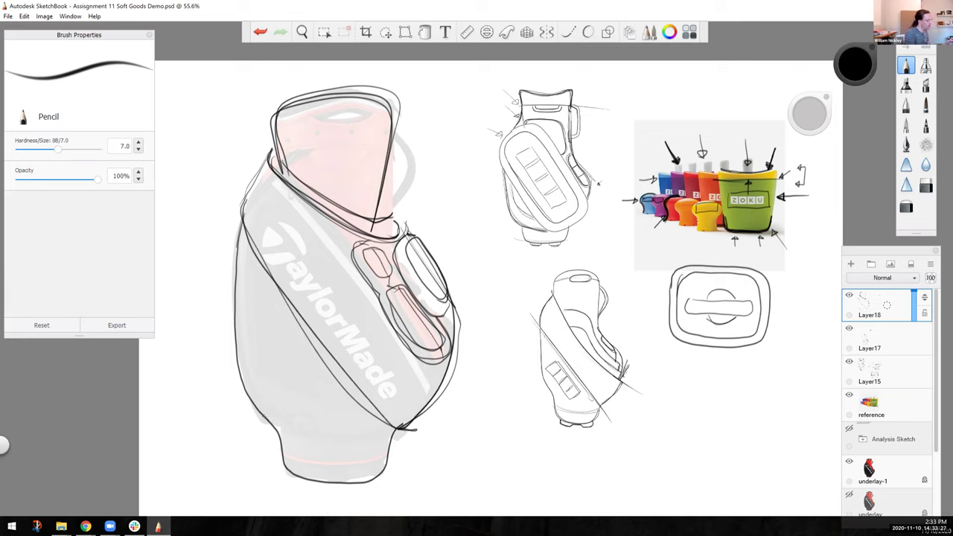
key(ctrl+z)
key(ctrl+z)
key(ctrl+z)
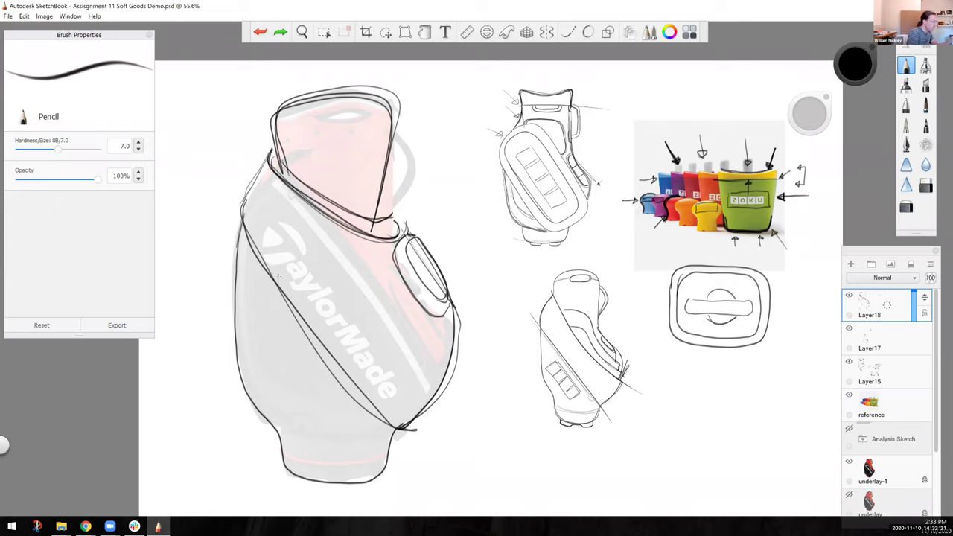
Draw a slanted rectangular logo strip on the main panel and divide it into four boxes with cross lines.
mouse_move(291, 231)
mouse_down()
mouse_move(408, 360)
mouse_move(316, 307)
mouse_move(291, 234)
mouse_up()
mouse_move(354, 290)
mouse_down()
mouse_move(327, 313)
mouse_move(350, 344)
mouse_up()
drag(326, 256, 293, 281)
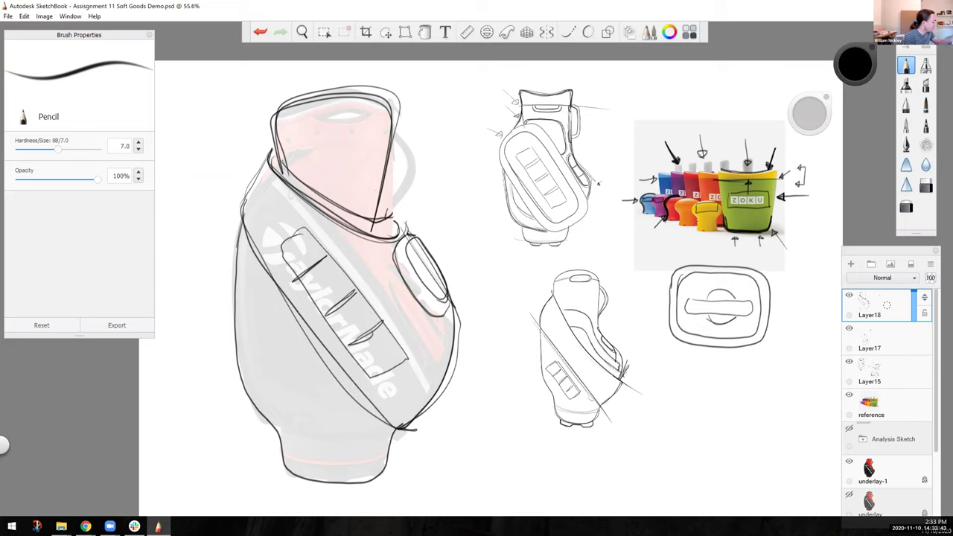
Draw an angular carry handle on the right side of the tapered top section.
drag(389, 218, 412, 167)
mouse_move(385, 130)
mouse_down()
mouse_move(412, 160)
mouse_move(401, 195)
mouse_move(390, 184)
mouse_move(399, 146)
mouse_move(380, 195)
mouse_move(401, 146)
mouse_up()
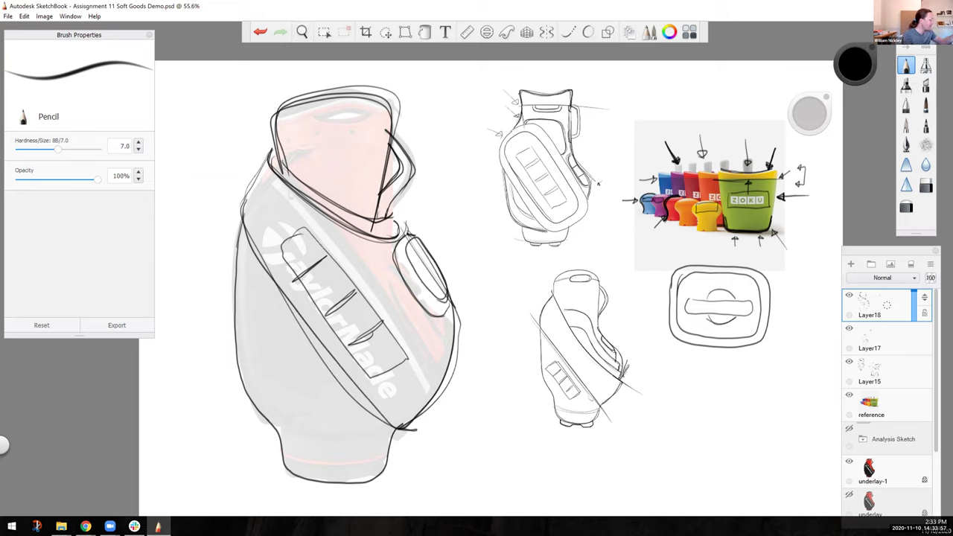
Select the new bag sketch, scale it down to thumbnail size, and place it below the rounded-rectangle detail sketch.
click(386, 32)
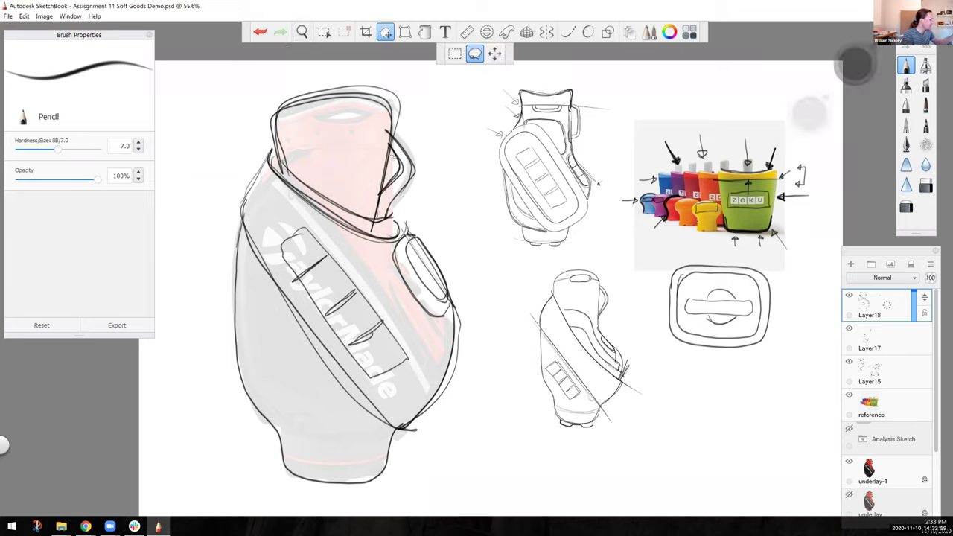
click(494, 53)
mouse_move(311, 273)
mouse_down()
mouse_move(277, 353)
mouse_move(308, 417)
mouse_up()
drag(583, 304, 796, 385)
key(Return)
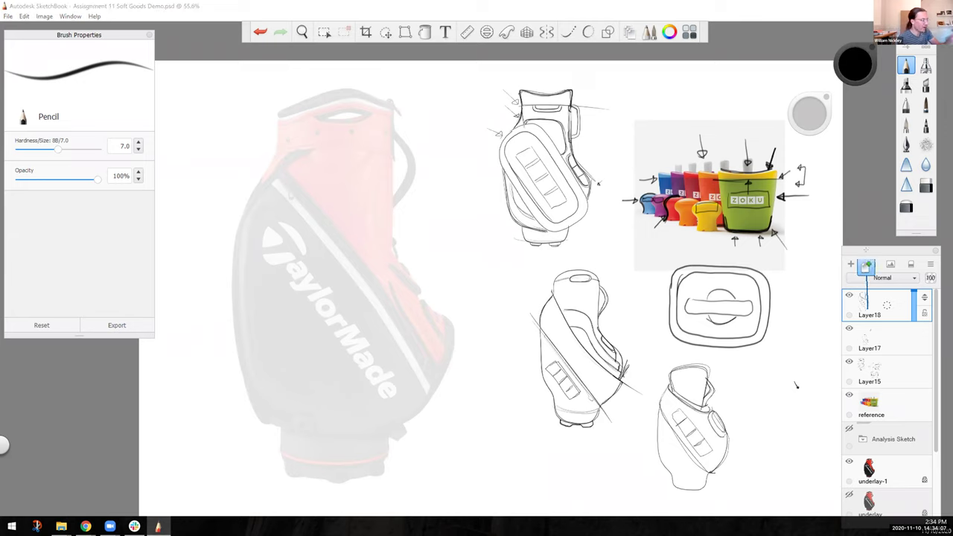
On a new layer, draw a rounded cap outline over the bag's top and undo the last baseline strokes beneath it.
key(ctrl+shift+n)
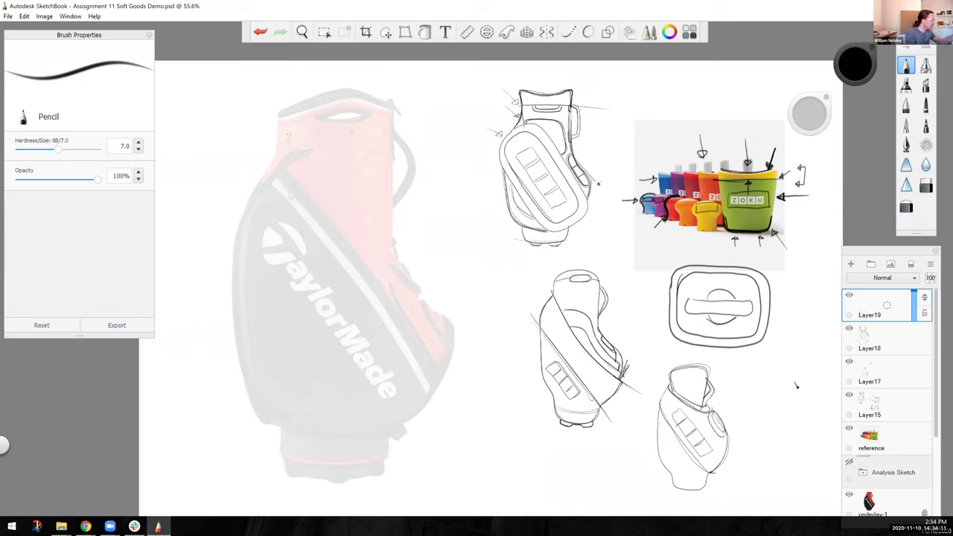
mouse_move(283, 151)
mouse_down()
mouse_move(281, 104)
mouse_move(331, 93)
mouse_move(389, 135)
mouse_move(378, 96)
mouse_move(296, 96)
mouse_move(283, 144)
mouse_move(358, 90)
mouse_move(387, 146)
mouse_up()
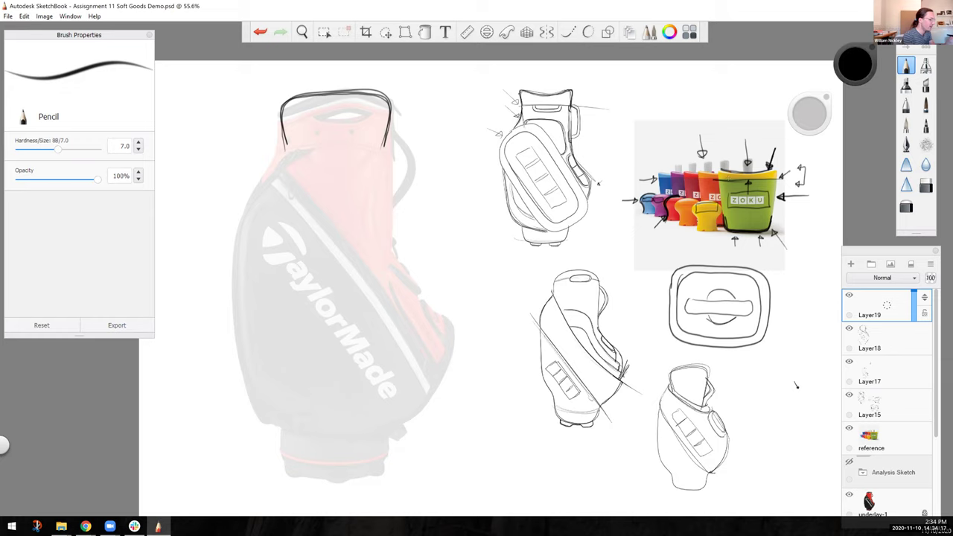
drag(286, 143, 401, 142)
drag(267, 148, 363, 146)
drag(276, 146, 399, 142)
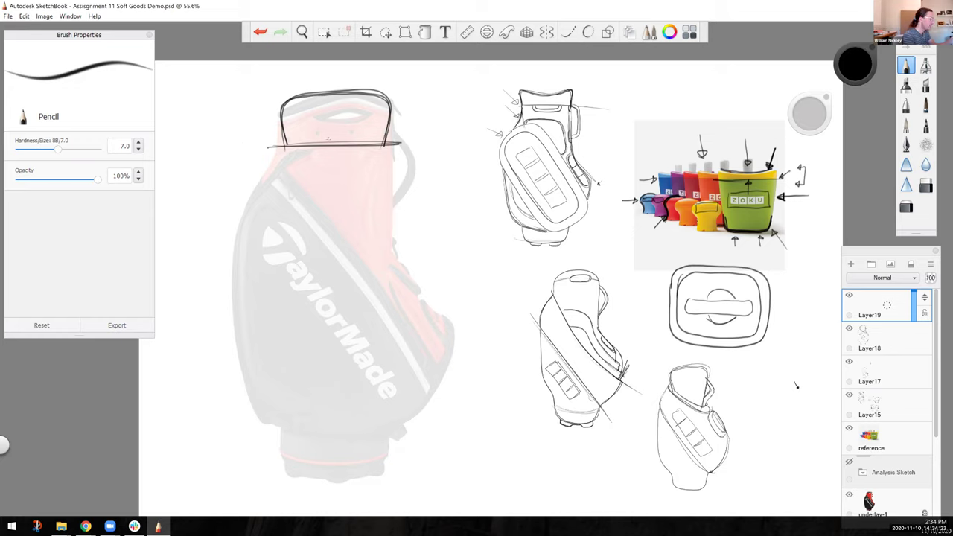
key(ctrl+z)
key(ctrl+z)
Draw a wider, slightly sagging rim beneath the cap with short side edges running down from both corners.
mouse_move(278, 137)
mouse_down()
mouse_move(399, 142)
mouse_move(276, 150)
mouse_move(278, 168)
mouse_up()
drag(396, 141, 401, 189)
mouse_move(277, 138)
mouse_down()
mouse_move(276, 170)
mouse_move(403, 143)
mouse_move(395, 207)
mouse_up()
drag(277, 140, 281, 183)
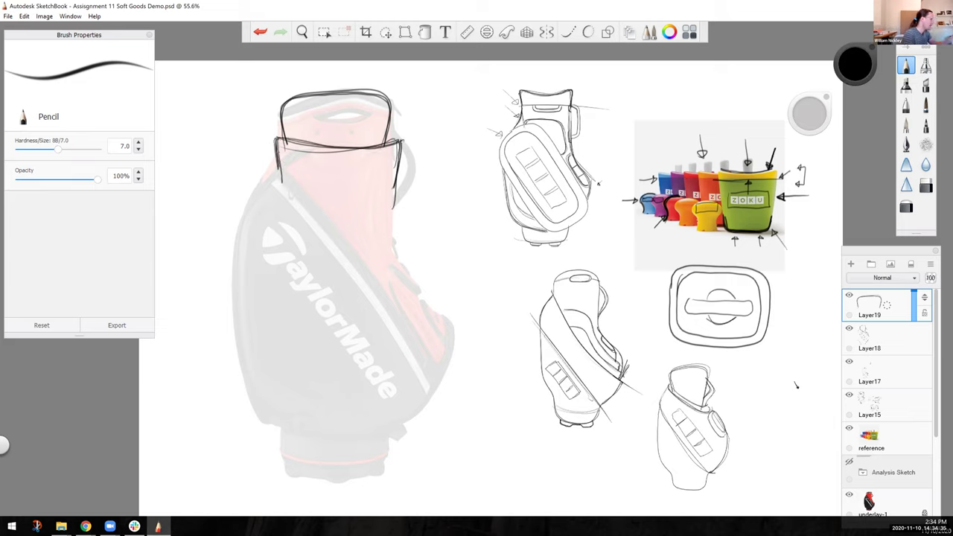
Draw the bag's tall tapering body from the rim down to a rounded bottom, and reinforce the rim line.
drag(398, 146, 378, 344)
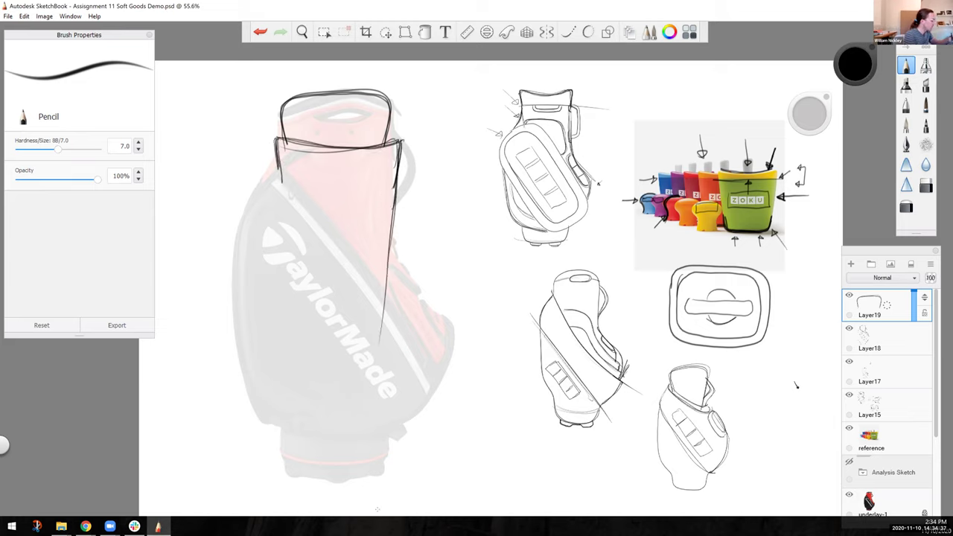
drag(277, 154, 282, 181)
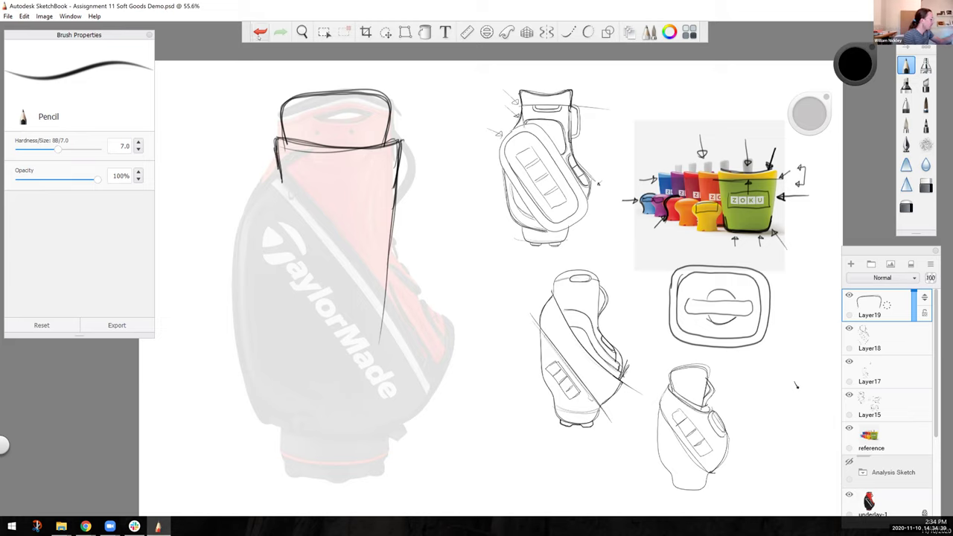
key(ctrl+z)
mouse_move(397, 143)
mouse_down()
mouse_move(365, 472)
mouse_move(288, 468)
mouse_move(281, 303)
mouse_up()
drag(276, 153, 280, 305)
mouse_move(277, 135)
mouse_down()
mouse_move(302, 478)
mouse_move(387, 390)
mouse_move(398, 137)
mouse_up()
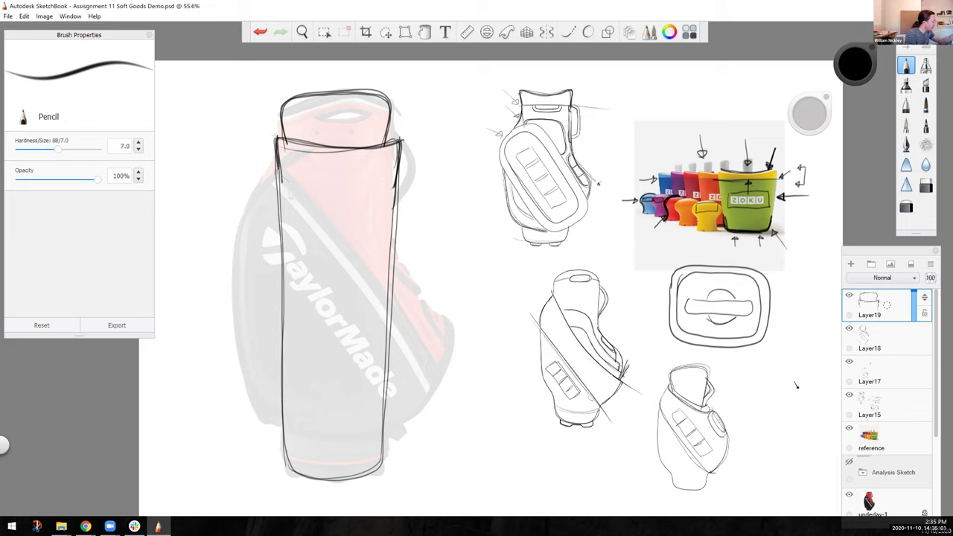
Add bulging side pocket contours outside the body, a long one on the left and a lower one on the right.
mouse_move(276, 145)
mouse_down()
mouse_move(250, 244)
mouse_move(256, 363)
mouse_move(286, 417)
mouse_move(244, 224)
mouse_move(263, 402)
mouse_move(280, 417)
mouse_up()
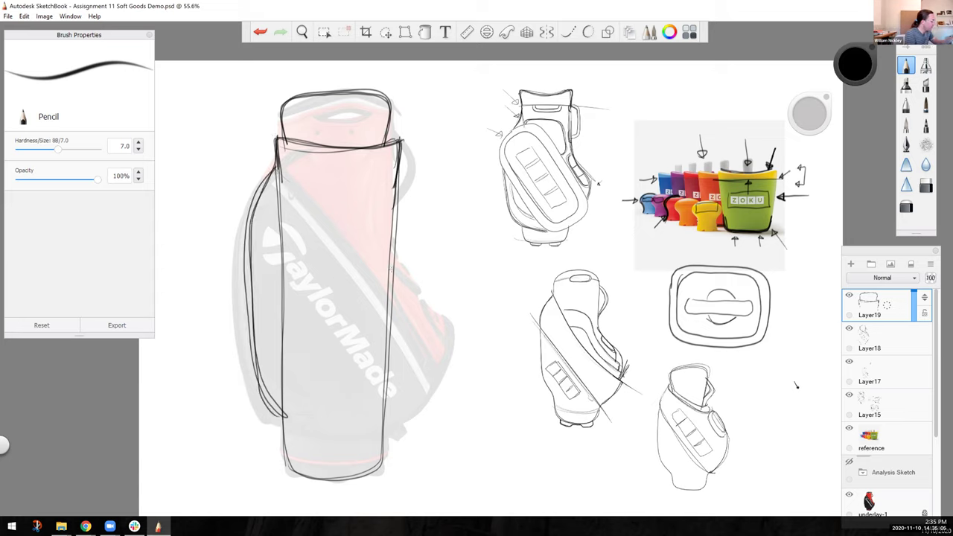
mouse_move(391, 245)
mouse_down()
mouse_move(424, 376)
mouse_move(383, 439)
mouse_move(426, 344)
mouse_move(391, 245)
mouse_move(414, 425)
mouse_move(382, 447)
mouse_up()
mouse_move(257, 386)
mouse_down()
mouse_move(282, 414)
mouse_move(247, 217)
mouse_move(277, 164)
mouse_up()
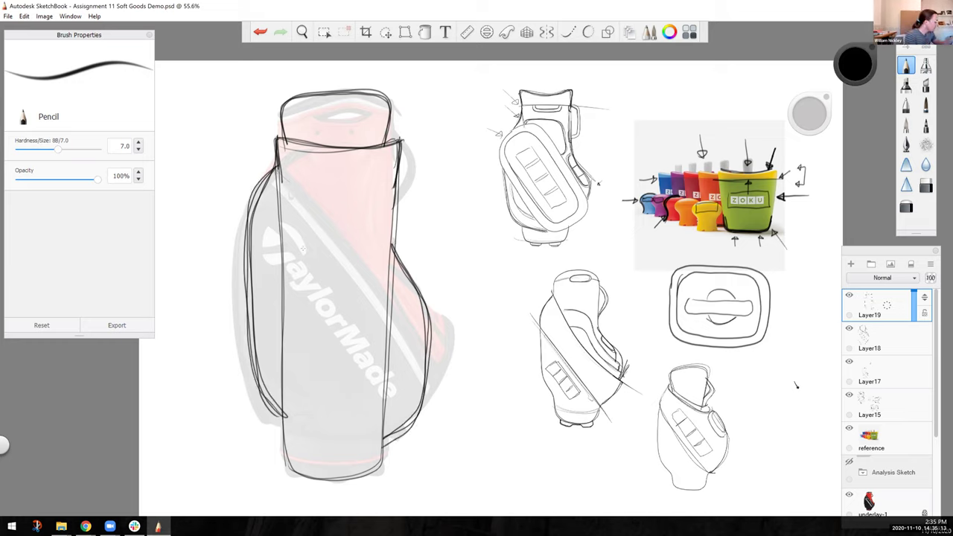
Draw a large tilted rounded pocket with a double outline across the body, plus curved seams beside and above it.
mouse_move(393, 250)
mouse_down()
mouse_move(376, 318)
mouse_move(376, 415)
mouse_up()
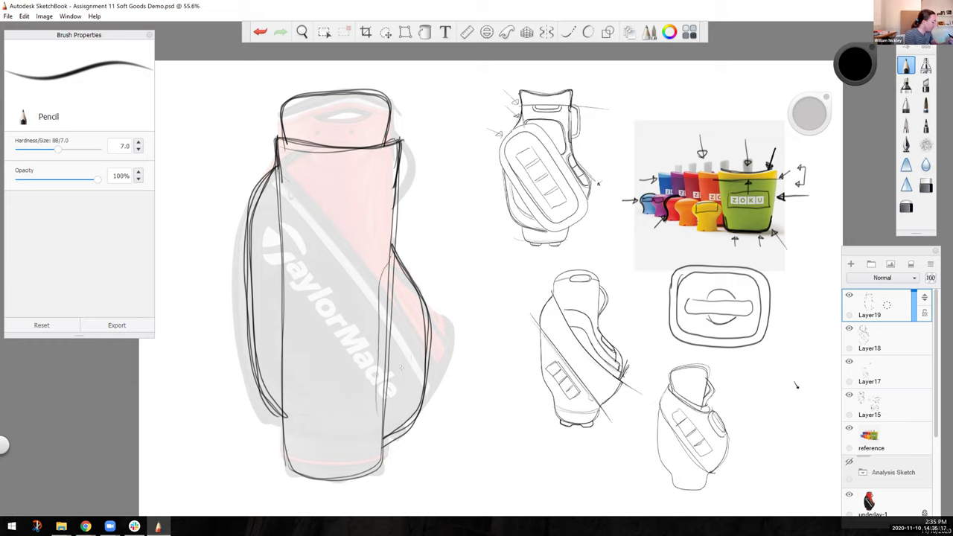
mouse_move(373, 416)
mouse_down()
mouse_move(400, 397)
mouse_move(406, 328)
mouse_move(317, 224)
mouse_move(272, 206)
mouse_move(259, 239)
mouse_move(259, 294)
mouse_move(314, 377)
mouse_move(375, 417)
mouse_move(280, 203)
mouse_move(259, 298)
mouse_move(276, 355)
mouse_move(322, 392)
mouse_move(379, 418)
mouse_move(407, 385)
mouse_move(272, 215)
mouse_up()
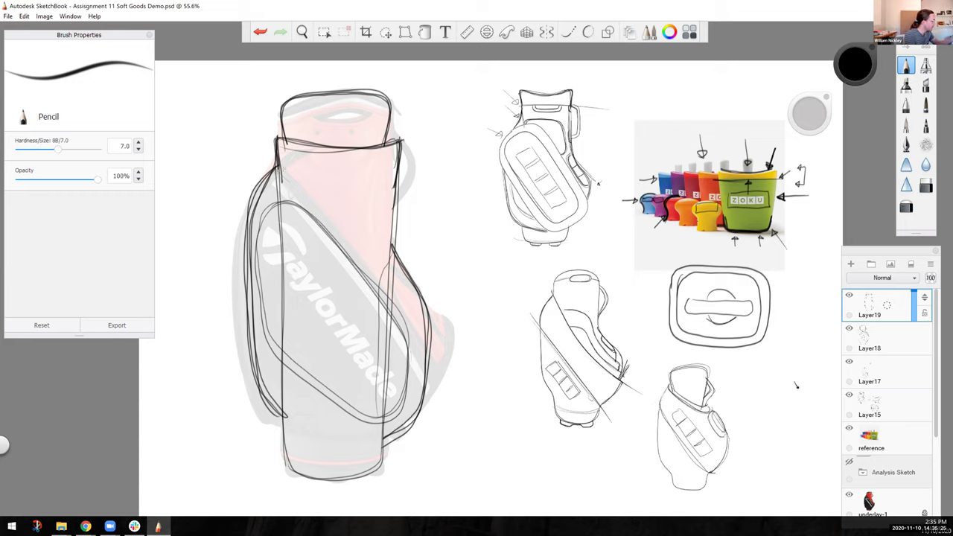
mouse_move(286, 177)
mouse_down()
mouse_move(355, 243)
mouse_move(278, 165)
mouse_up()
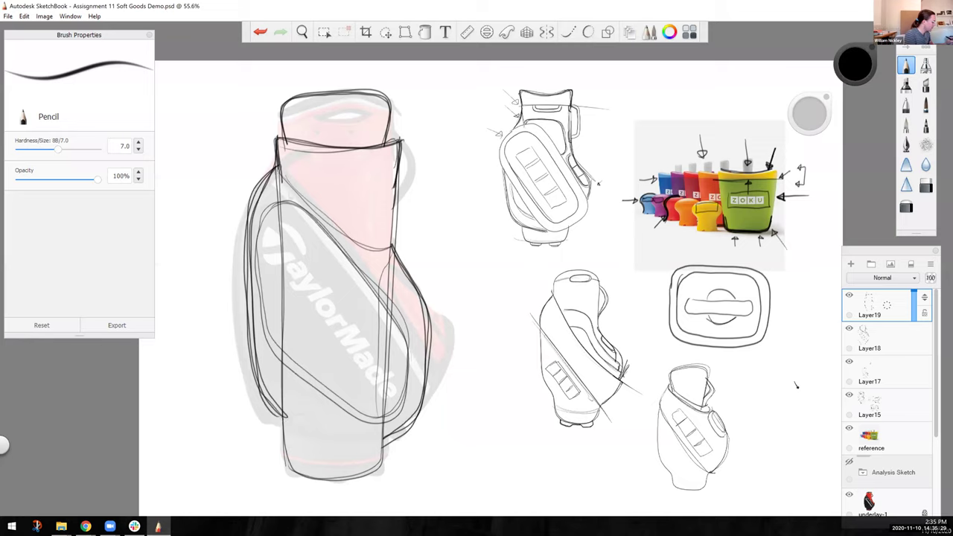
Draw a curved seam across the lower body beneath the large pocket and add feet under the base.
mouse_move(288, 401)
mouse_down()
mouse_move(371, 445)
mouse_move(280, 412)
mouse_up()
mouse_move(296, 472)
mouse_down()
mouse_move(332, 485)
mouse_move(378, 469)
mouse_move(303, 483)
mouse_move(293, 472)
mouse_move(349, 488)
mouse_move(329, 485)
mouse_up()
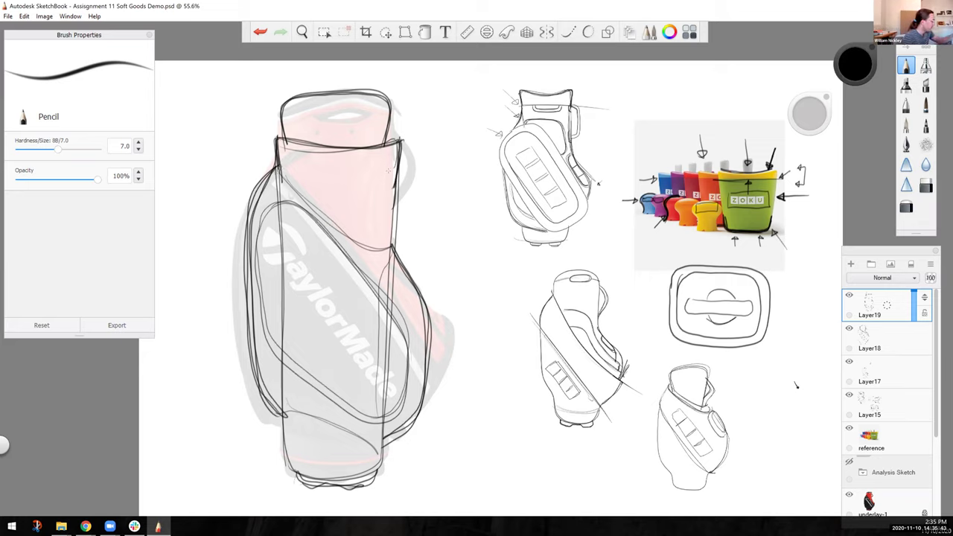
Draw a double-outlined oval opening on the upper body's right side and a small rounded handle along the rim.
mouse_move(388, 186)
mouse_down()
mouse_move(386, 215)
mouse_move(386, 184)
mouse_move(371, 213)
mouse_move(384, 224)
mouse_move(384, 180)
mouse_move(370, 219)
mouse_move(384, 181)
mouse_up()
mouse_move(385, 223)
mouse_down()
mouse_move(383, 177)
mouse_move(363, 209)
mouse_move(384, 234)
mouse_move(375, 235)
mouse_move(380, 171)
mouse_move(387, 216)
mouse_up()
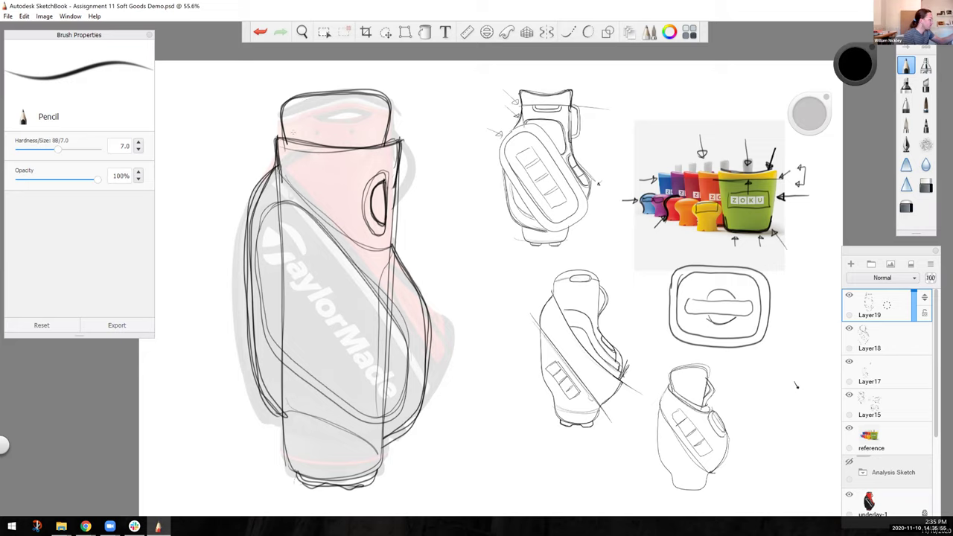
drag(281, 111, 288, 136)
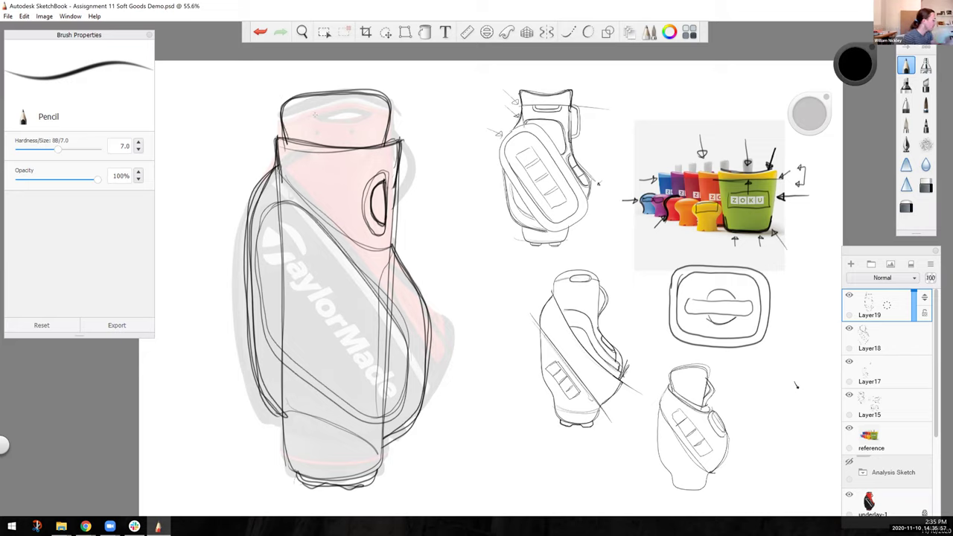
mouse_move(314, 143)
mouse_down()
mouse_move(323, 135)
mouse_move(362, 146)
mouse_move(313, 136)
mouse_move(363, 147)
mouse_move(335, 138)
mouse_move(358, 147)
mouse_move(348, 138)
mouse_up()
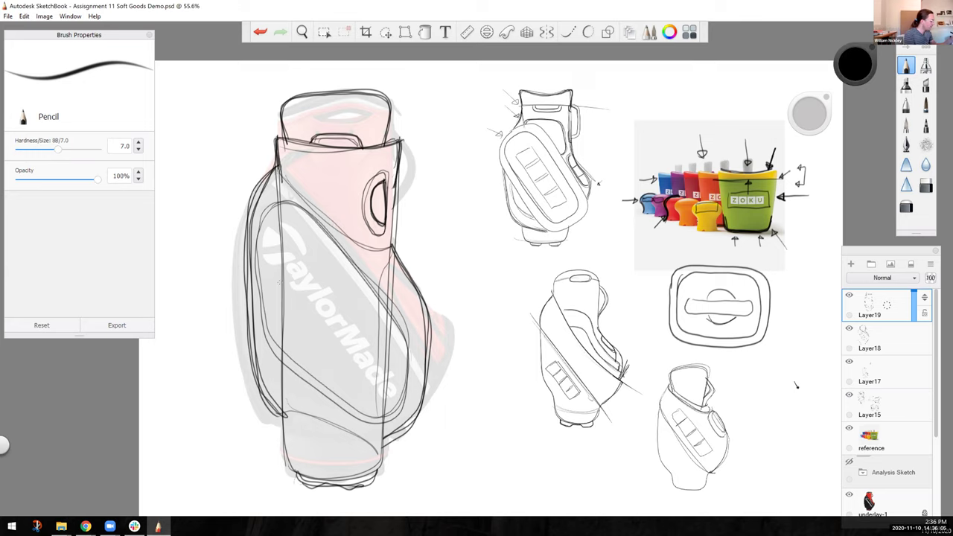
Draw a tilted rectangular logo panel with three dividing lines on the large pocket, and add curved pocket lines across the lower body.
drag(297, 253, 286, 268)
mouse_move(305, 252)
mouse_down()
mouse_move(390, 344)
mouse_move(360, 372)
mouse_move(279, 282)
mouse_move(298, 248)
mouse_up()
drag(298, 249, 391, 349)
mouse_move(324, 308)
mouse_down()
mouse_move(319, 322)
mouse_move(353, 347)
mouse_up()
drag(317, 274, 301, 295)
drag(318, 277, 295, 300)
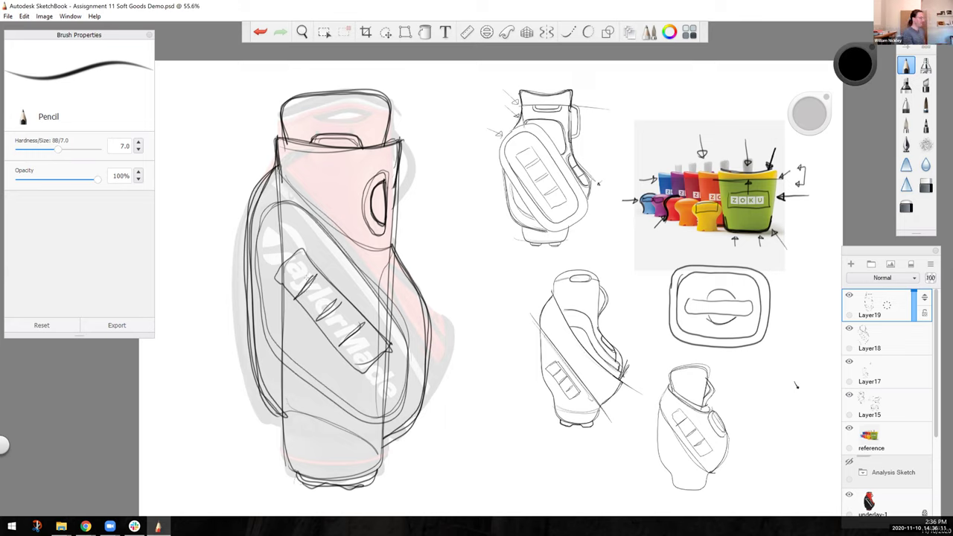
mouse_move(296, 413)
mouse_down()
mouse_move(375, 445)
mouse_move(292, 415)
mouse_move(362, 442)
mouse_up()
drag(286, 421, 327, 482)
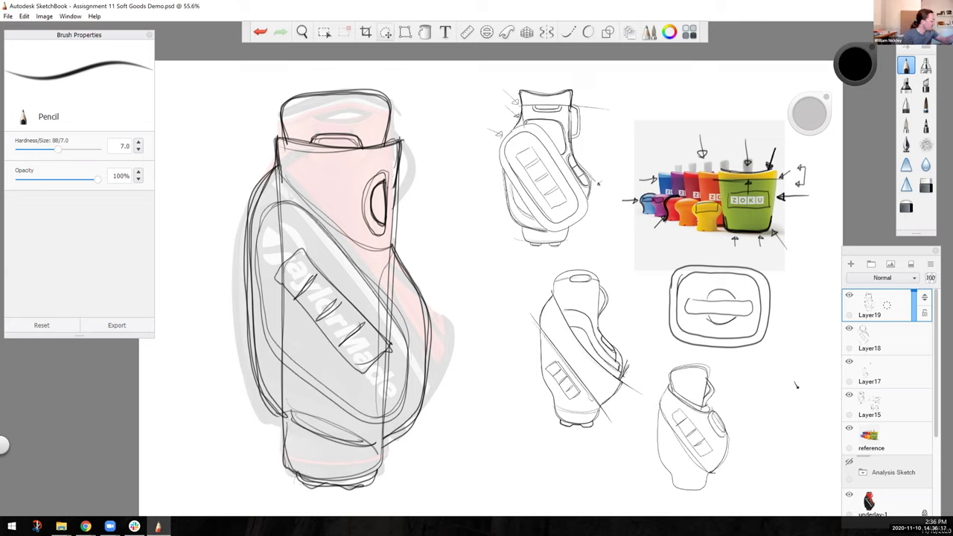
Shrink the new bag sketch to thumbnail size and place it left of the bag with the diagonal sash.
click(386, 32)
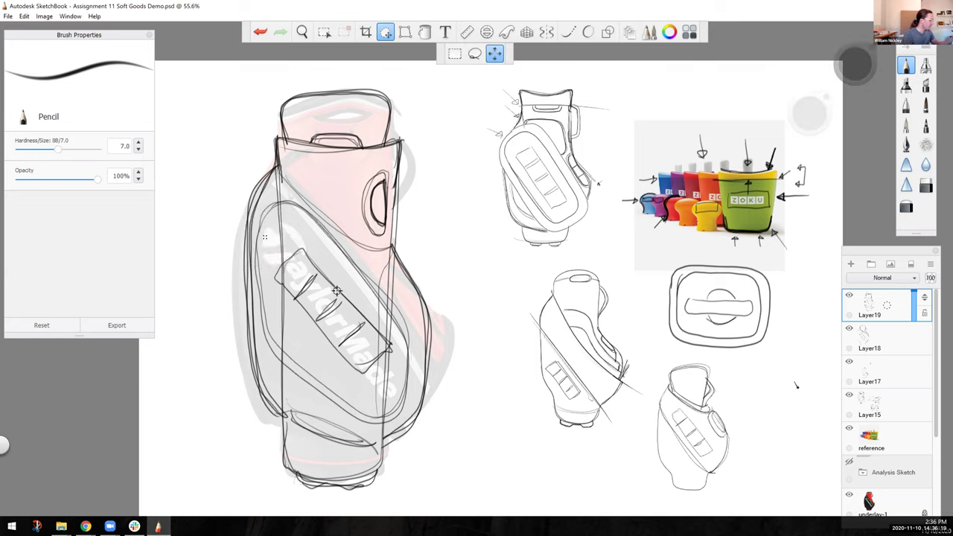
drag(265, 237, 273, 268)
mouse_move(214, 306)
mouse_down()
mouse_move(361, 358)
mouse_move(365, 403)
mouse_up()
click(413, 371)
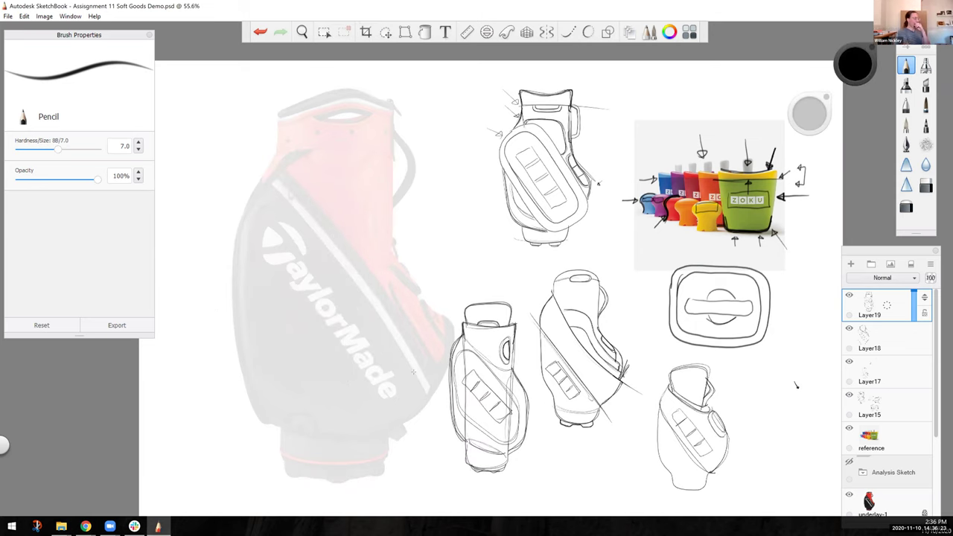
Cross out the rejected small bag concept with two long diagonal strokes.
drag(740, 385, 652, 472)
drag(644, 387, 759, 506)
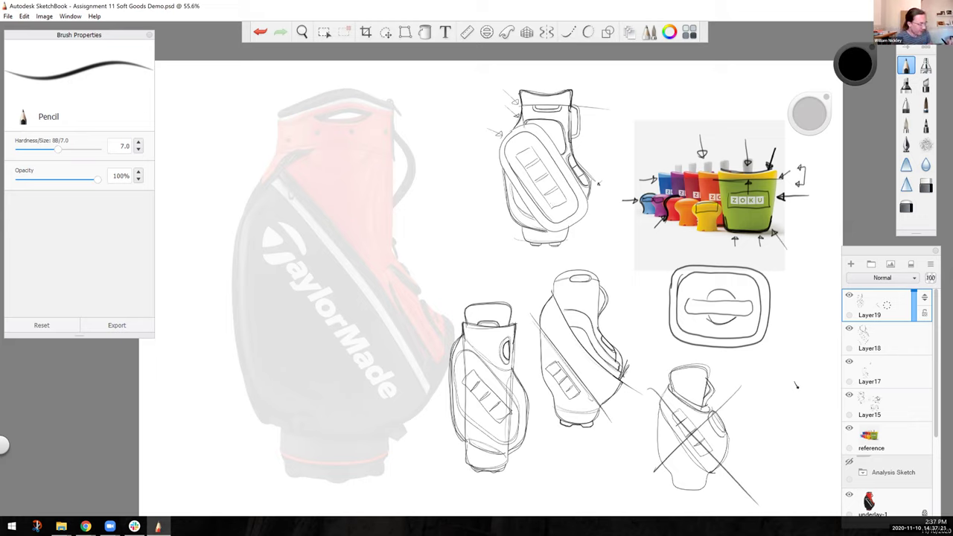
Hide the underlay-1 and reference layers.
click(886, 502)
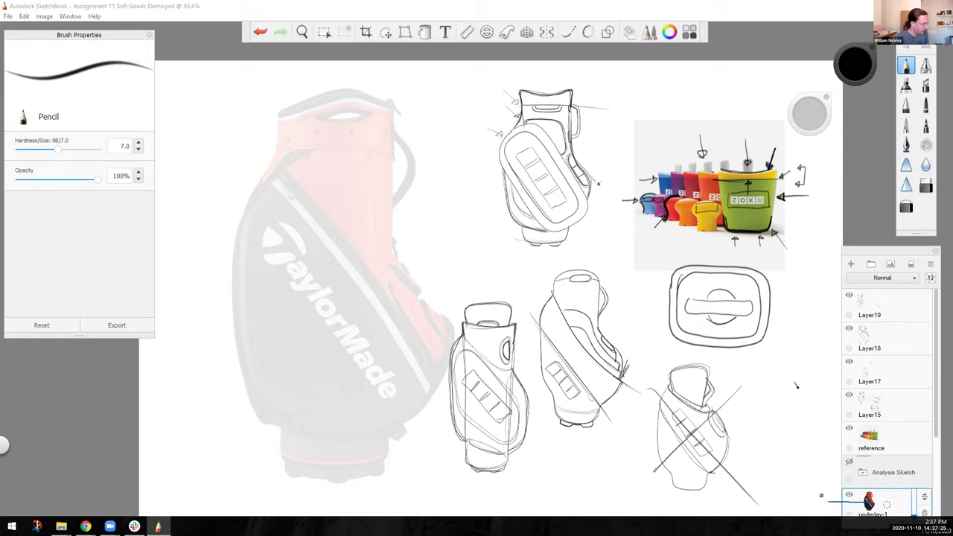
click(849, 494)
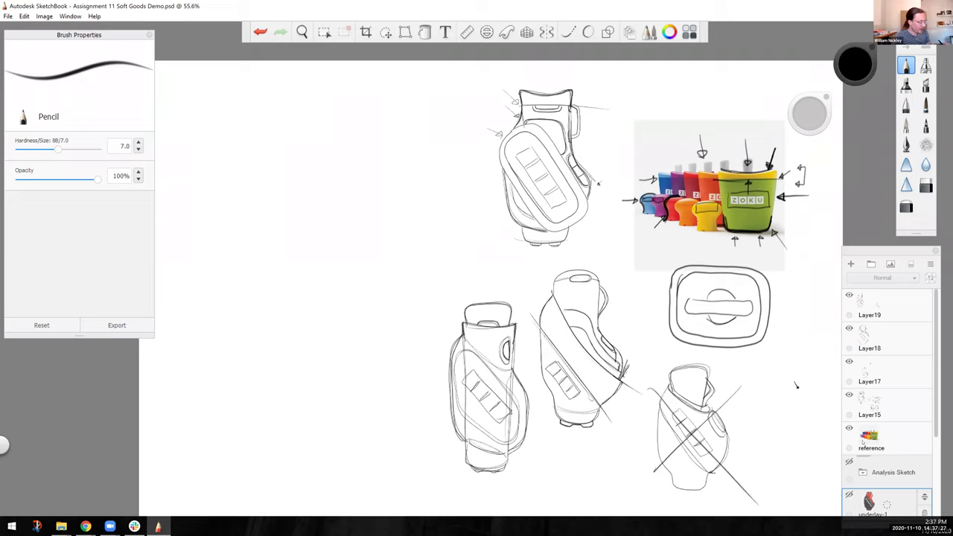
click(848, 428)
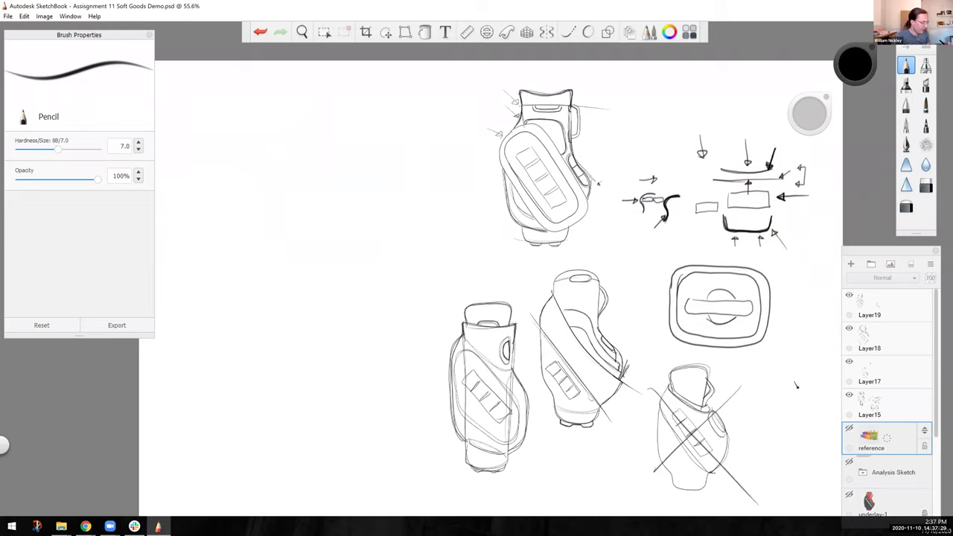
Erase the arrows and outline marks drawn over the product reference photo from Layer15 and Layer17 with the Hard Eraser.
click(865, 403)
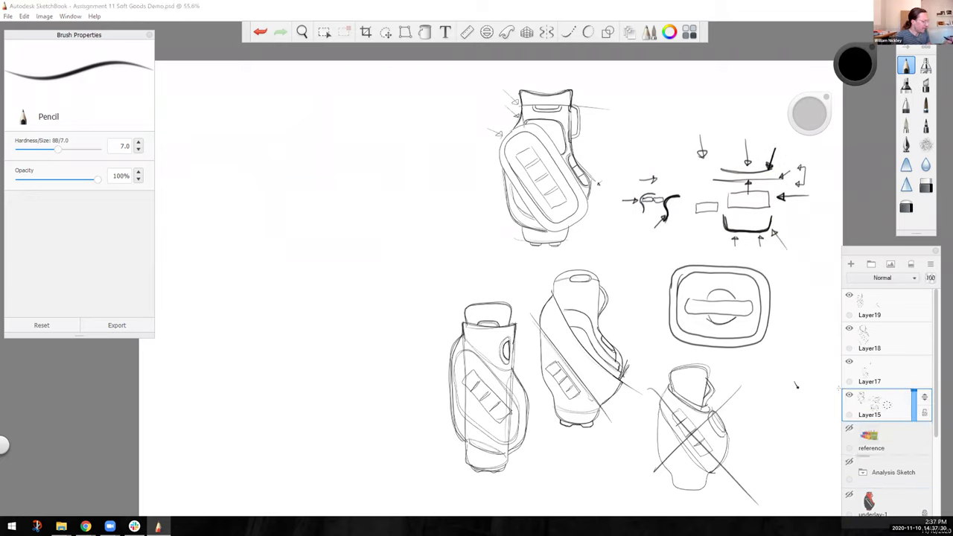
click(923, 187)
drag(798, 115, 814, 118)
mouse_move(768, 158)
mouse_down()
mouse_move(780, 178)
mouse_move(802, 169)
mouse_move(758, 172)
mouse_move(742, 141)
mouse_up()
mouse_move(736, 196)
mouse_down()
mouse_move(759, 238)
mouse_move(649, 180)
mouse_move(648, 213)
mouse_up()
drag(620, 202, 635, 202)
drag(699, 135, 706, 153)
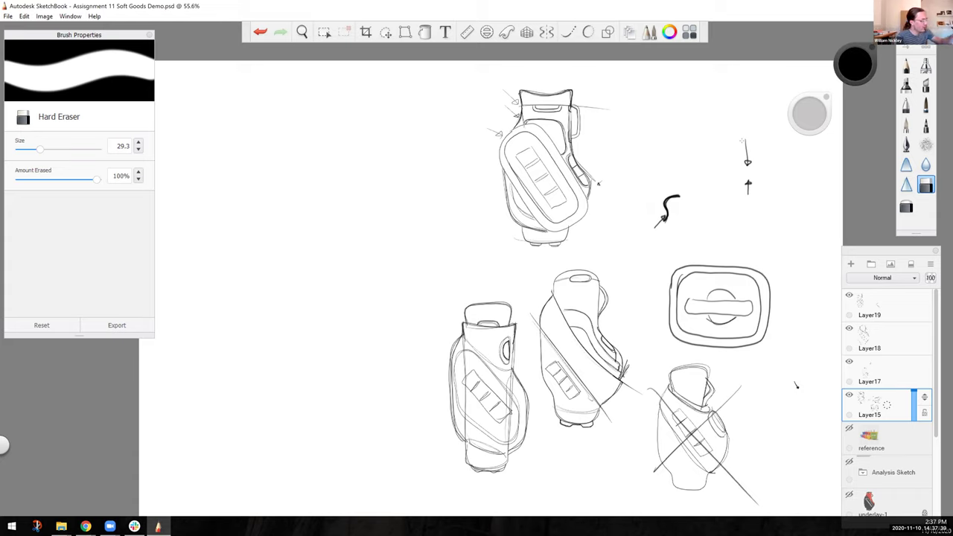
click(878, 372)
drag(674, 196, 658, 223)
drag(747, 195, 747, 138)
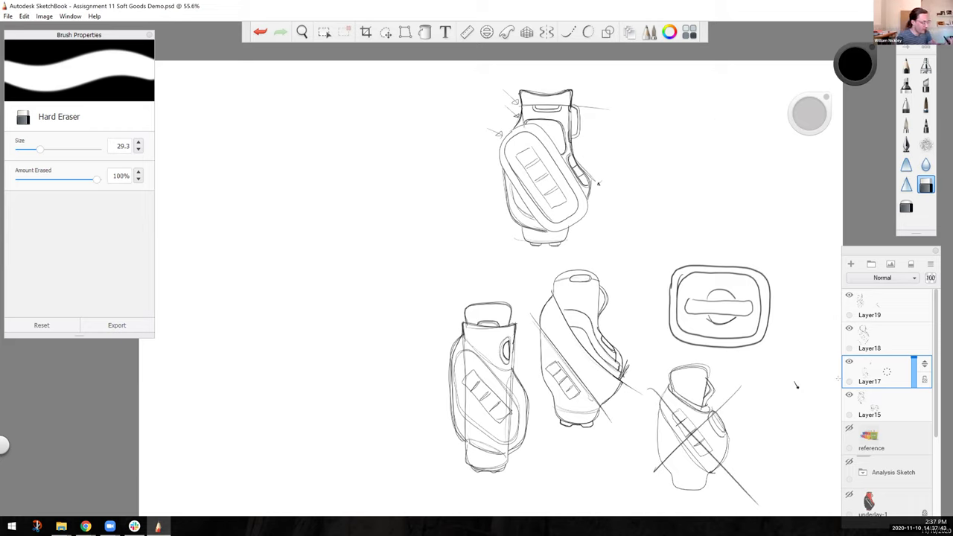
Enlarge the Hard Eraser to 44.6 and erase the rounded rectangular detail sketch from Layer15.
click(882, 338)
click(882, 305)
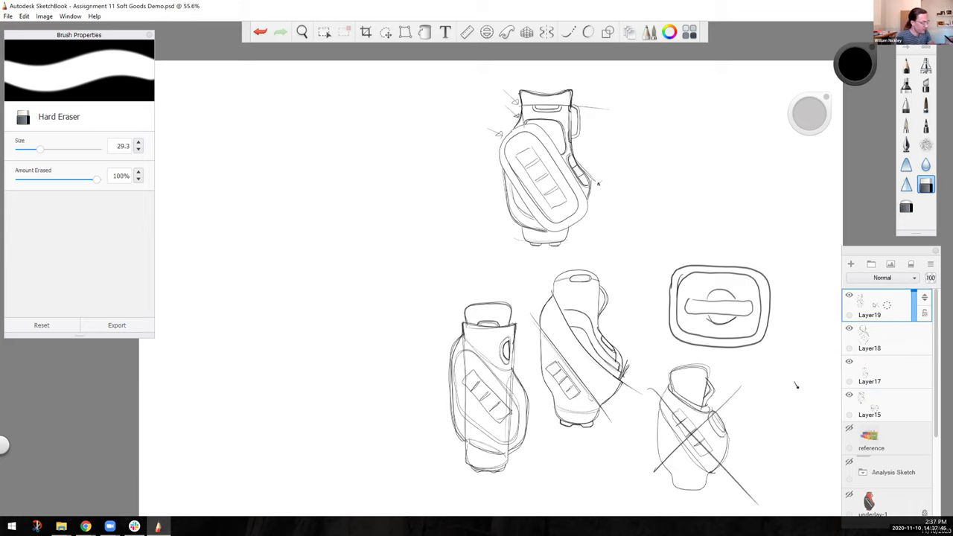
click(882, 404)
key(Up)
key(Up)
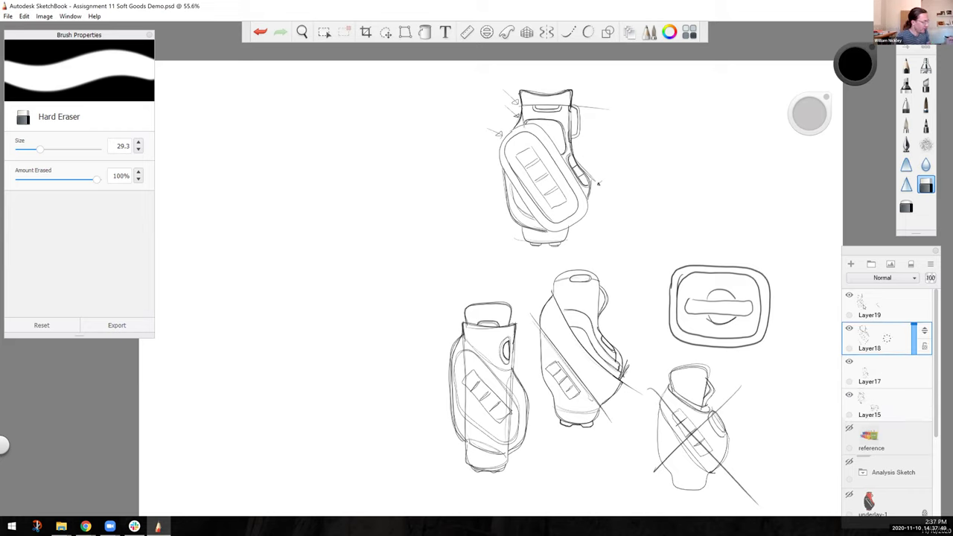
click(865, 407)
drag(763, 302, 748, 269)
drag(800, 119, 815, 119)
mouse_move(745, 265)
mouse_down()
mouse_move(743, 252)
mouse_move(724, 274)
mouse_move(683, 268)
mouse_move(716, 334)
mouse_move(691, 343)
mouse_move(654, 310)
mouse_up()
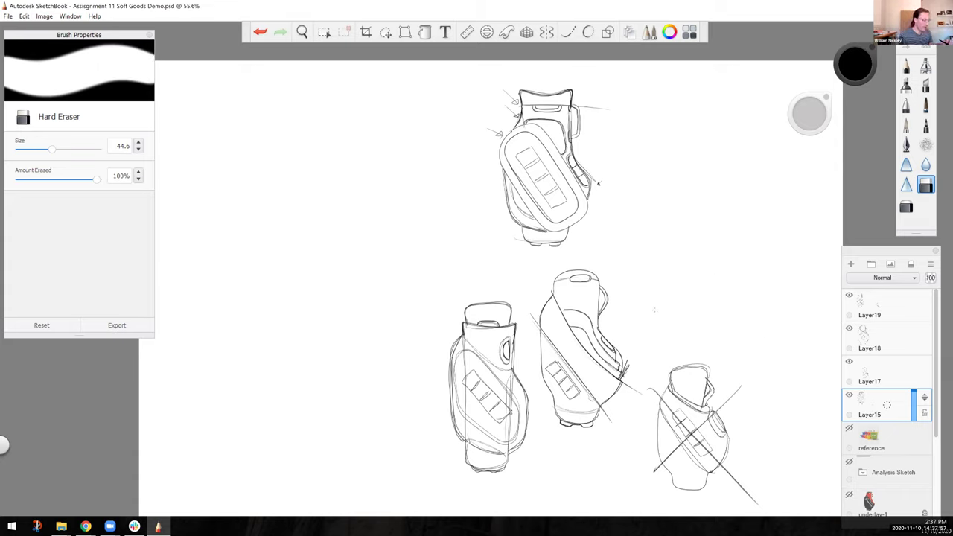
Merge Layer19, Layer18 and Layer17 down into Layer15.
click(867, 305)
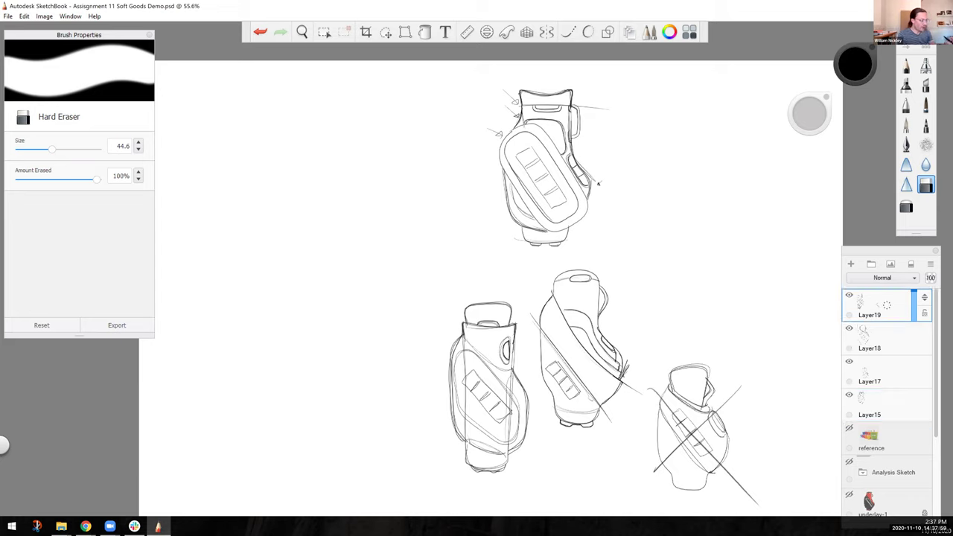
key(ctrl+e)
key(ctrl+e)
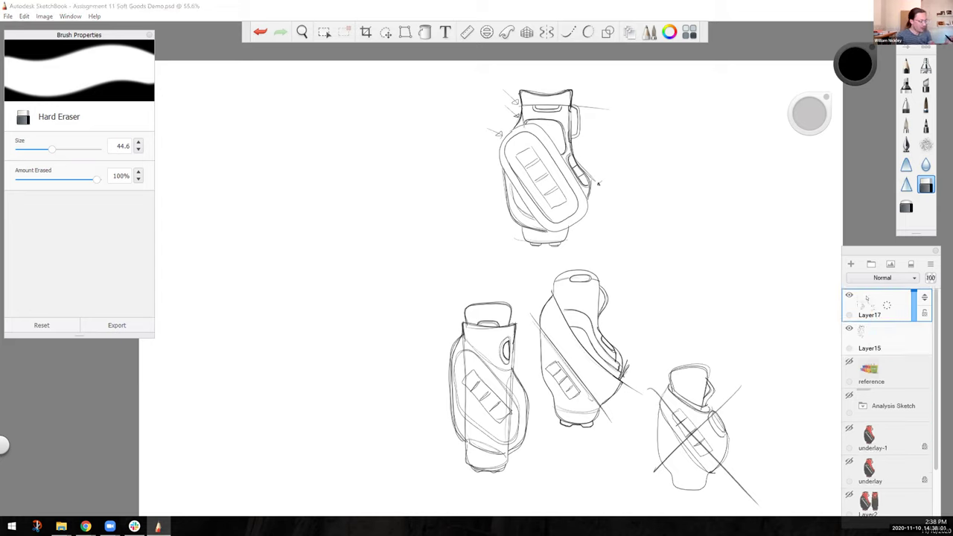
key(ctrl+e)
Lasso the bag with the large rounded front pocket, then enlarge it and place it on the left side of the canvas.
click(386, 31)
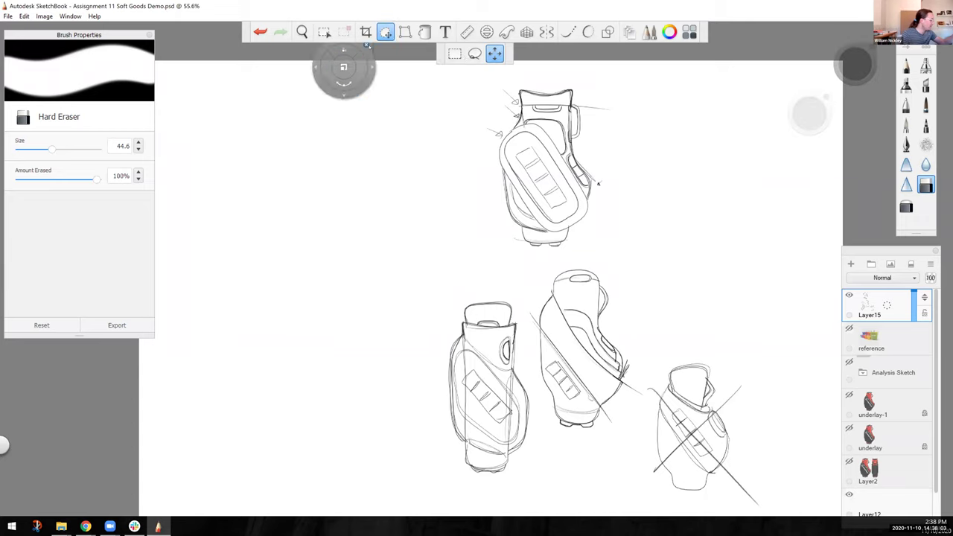
drag(502, 75, 534, 68)
mouse_move(598, 241)
mouse_down()
mouse_move(453, 189)
mouse_move(463, 102)
mouse_up()
mouse_move(358, 326)
mouse_down()
mouse_move(152, 444)
mouse_move(185, 394)
mouse_up()
drag(141, 432, 120, 430)
click(433, 336)
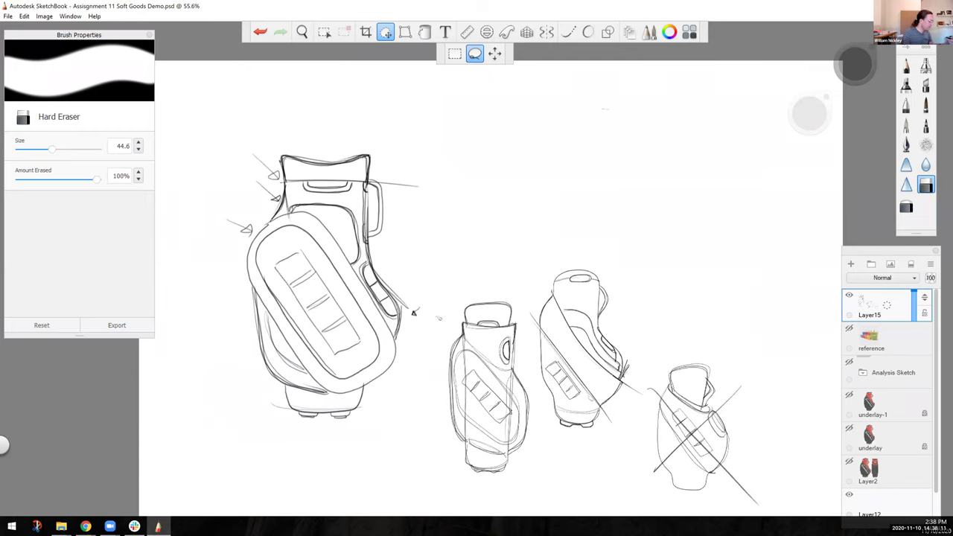
drag(460, 287, 498, 284)
mouse_move(528, 366)
mouse_down()
mouse_move(473, 492)
mouse_move(449, 340)
mouse_move(461, 287)
mouse_up()
click(553, 270)
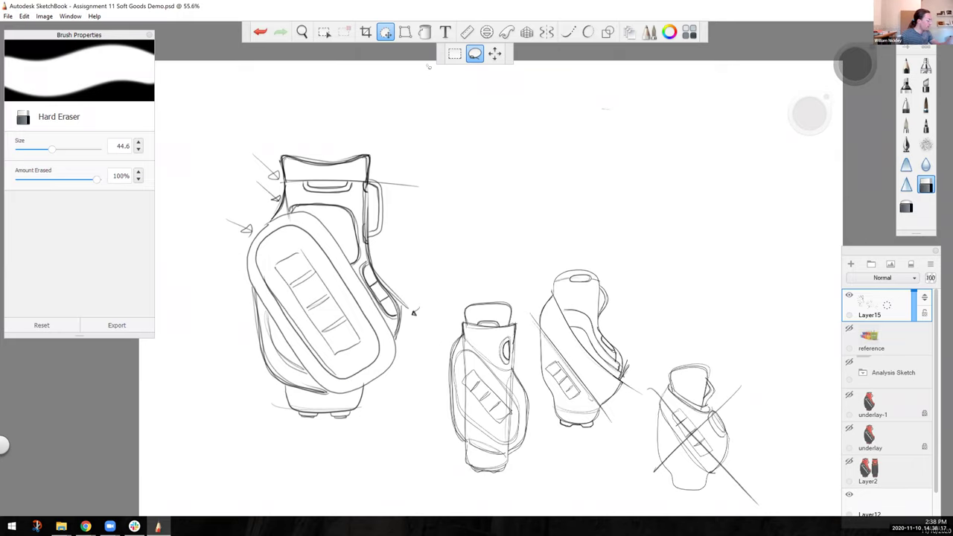
mouse_move(629, 294)
mouse_down()
mouse_move(634, 339)
mouse_move(558, 447)
mouse_move(537, 327)
mouse_up()
drag(539, 274, 562, 253)
click(515, 293)
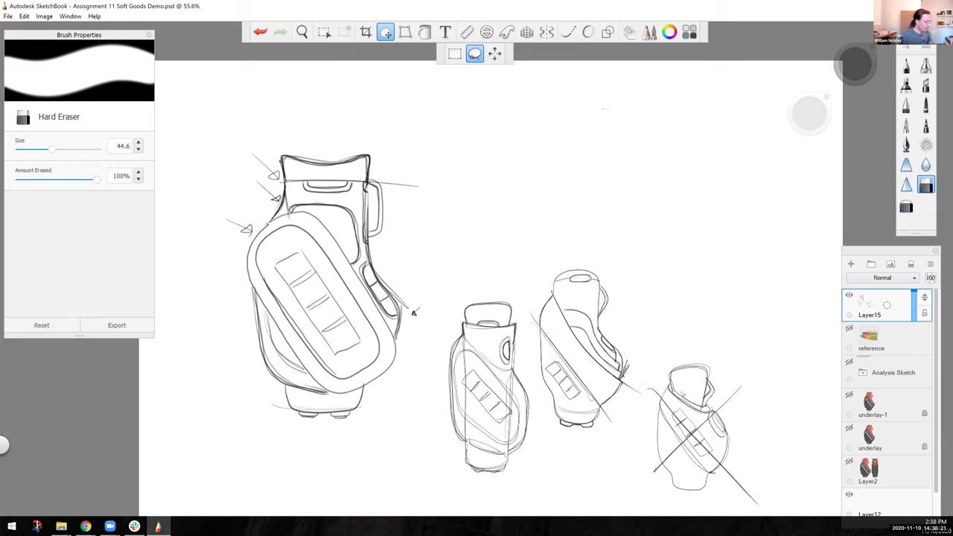
Lasso the crossed-out bag sketch and delete it.
drag(665, 354, 754, 408)
drag(665, 355, 654, 369)
key(Delete)
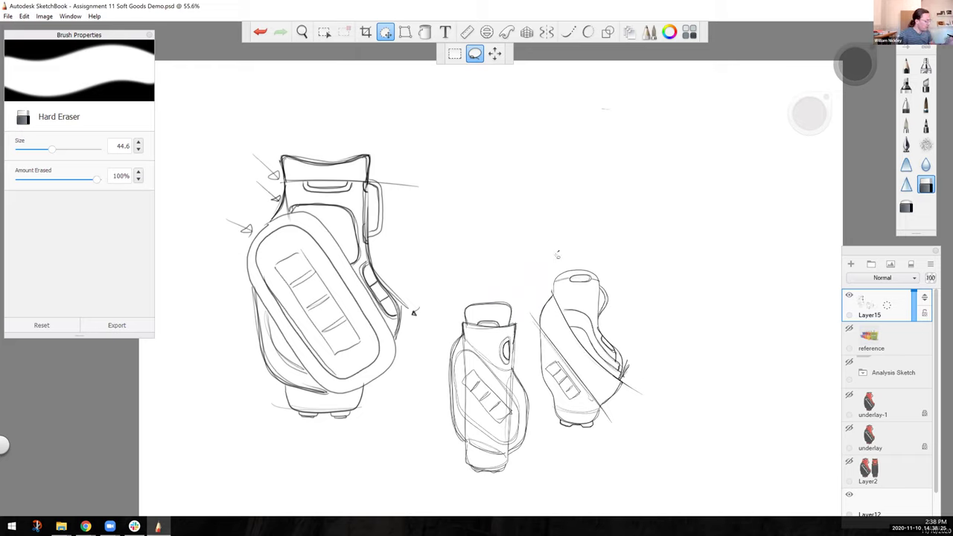
Enlarge the two remaining bags to match the first, placing the diagonal-sash bag on the right and the tall bag in the middle.
mouse_move(609, 452)
mouse_down()
mouse_move(562, 447)
mouse_move(545, 335)
mouse_up()
mouse_move(493, 384)
mouse_down()
mouse_move(591, 319)
mouse_move(576, 306)
mouse_move(169, 311)
mouse_move(183, 315)
mouse_move(196, 297)
mouse_move(175, 314)
mouse_move(464, 309)
mouse_move(553, 315)
mouse_move(546, 319)
mouse_up()
drag(483, 275, 462, 289)
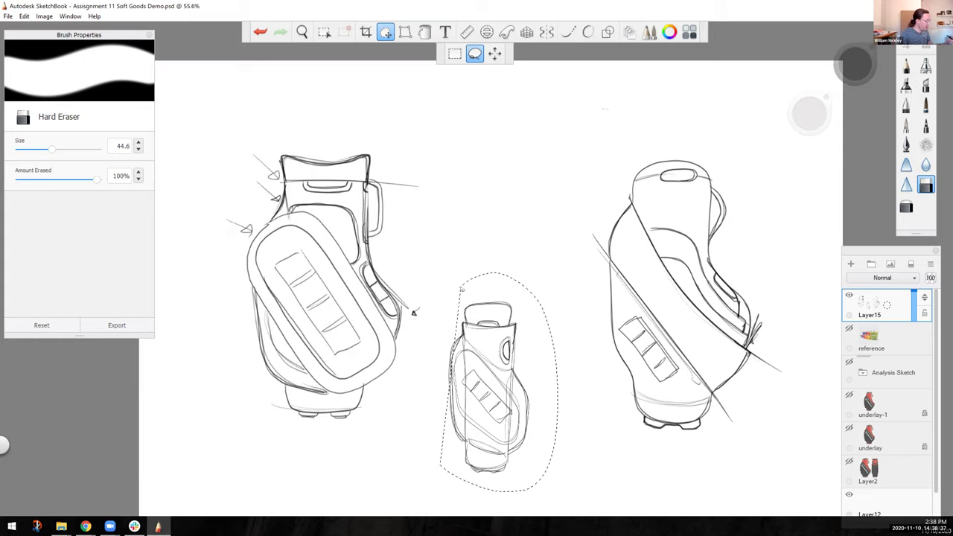
mouse_move(378, 402)
mouse_down()
mouse_move(345, 408)
mouse_move(376, 309)
mouse_move(392, 303)
mouse_move(378, 297)
mouse_move(355, 309)
mouse_up()
drag(198, 276, 356, 295)
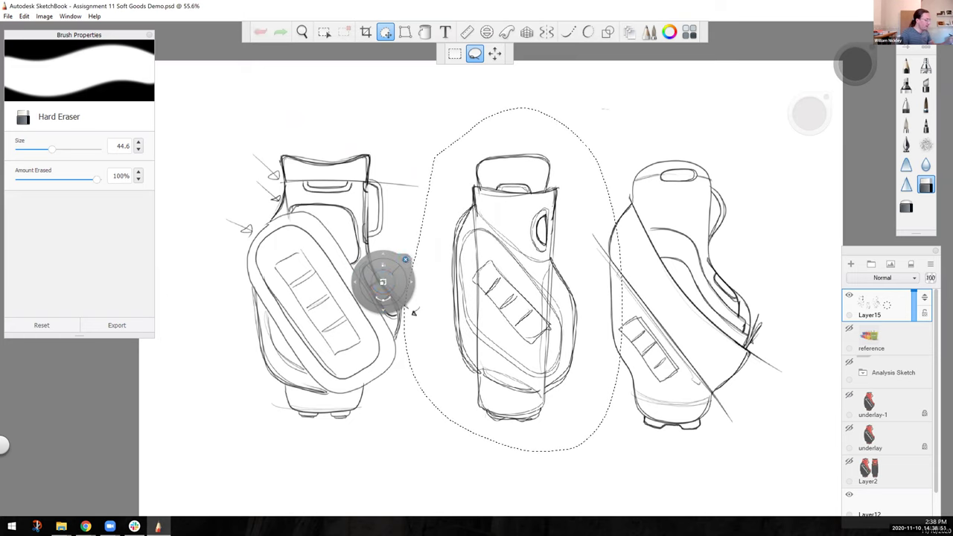
click(414, 312)
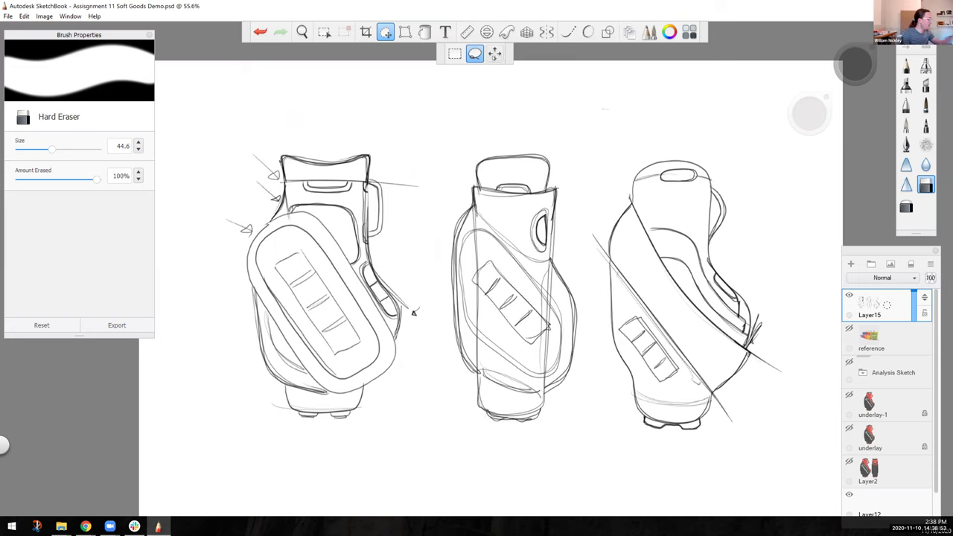
Lasso the diagonal-sash bag and shift it slightly right and up to align with the row.
mouse_move(664, 125)
mouse_down()
mouse_move(800, 328)
mouse_move(641, 457)
mouse_move(588, 178)
mouse_move(659, 125)
mouse_up()
drag(441, 373, 456, 364)
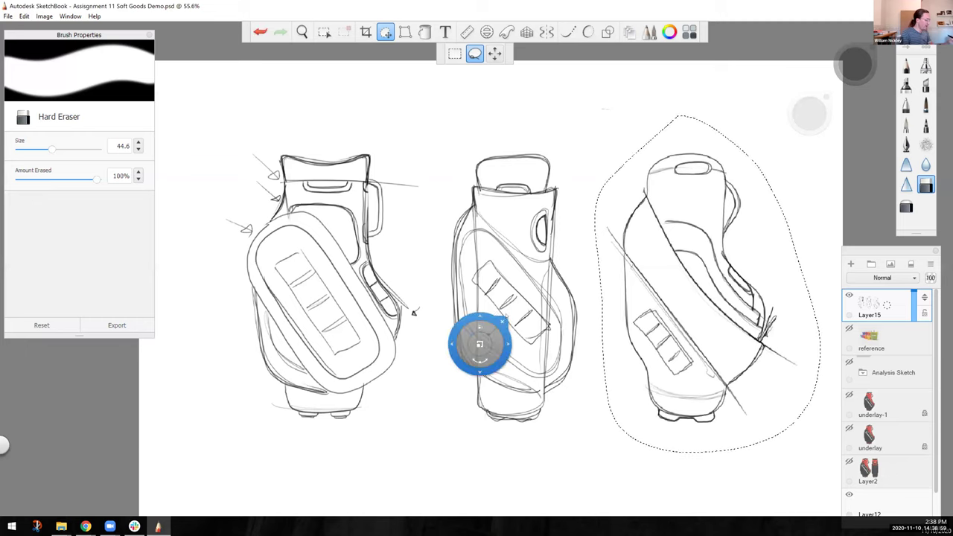
click(263, 416)
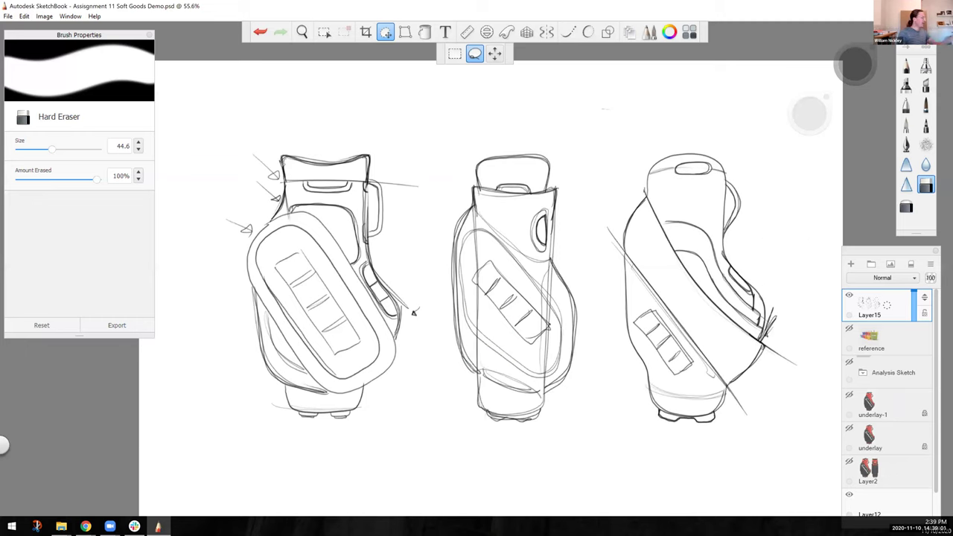
Lasso all three bag sketches and shift them together to centre the row on the canvas.
mouse_move(745, 154)
mouse_down()
mouse_move(583, 468)
mouse_move(191, 341)
mouse_move(215, 143)
mouse_up()
drag(140, 479, 131, 481)
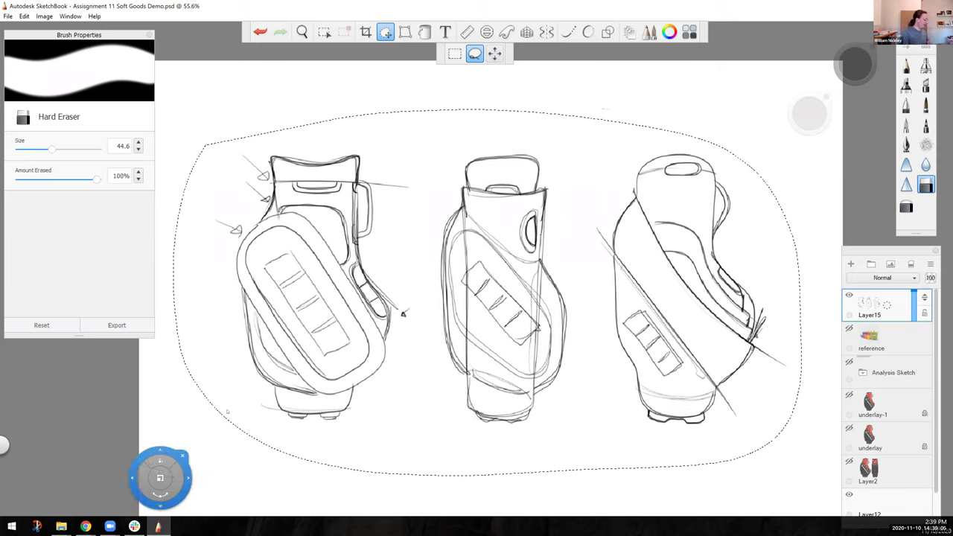
scroll(410, 387, down, 3)
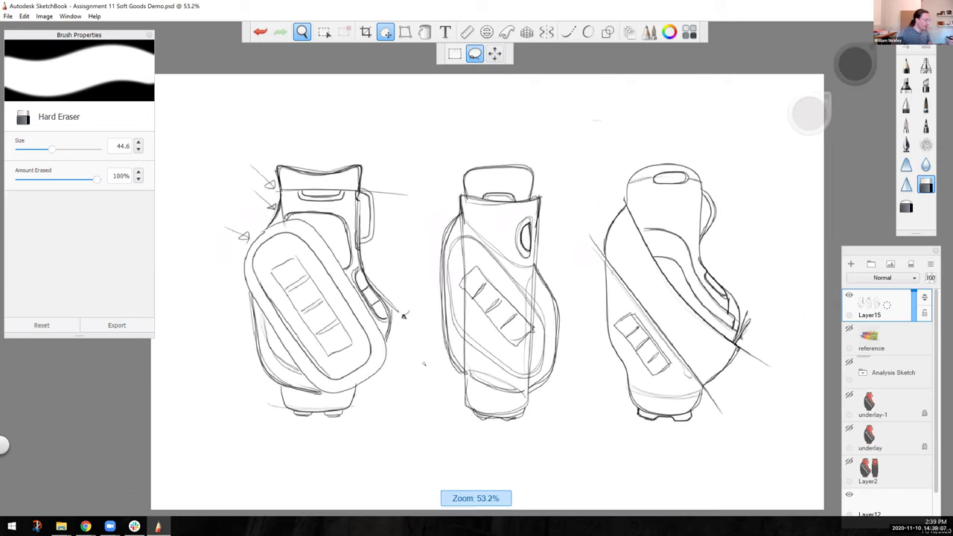
mouse_move(338, 428)
mouse_down()
mouse_move(360, 397)
mouse_move(370, 404)
mouse_move(334, 420)
mouse_up()
click(384, 388)
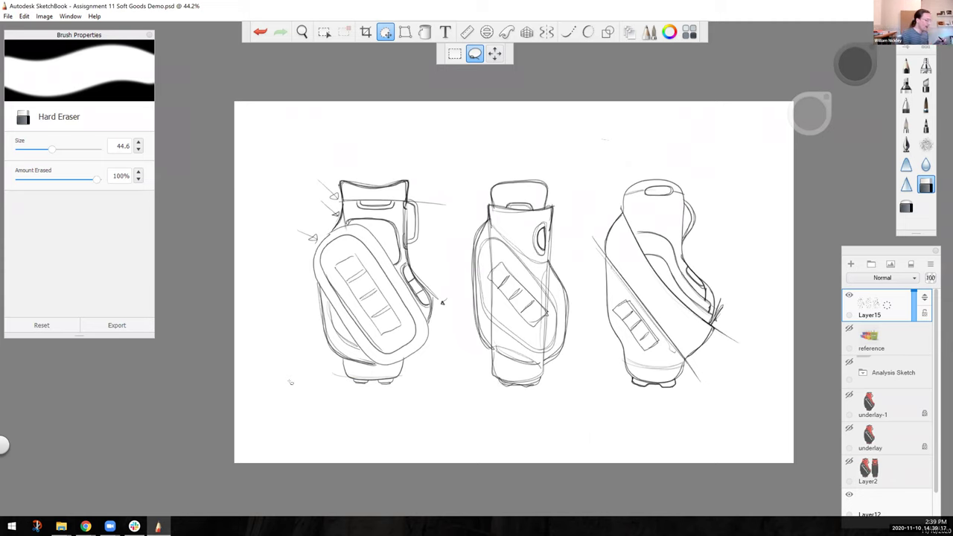
Change the Background layer's colour to light grey.
drag(935, 387, 935, 417)
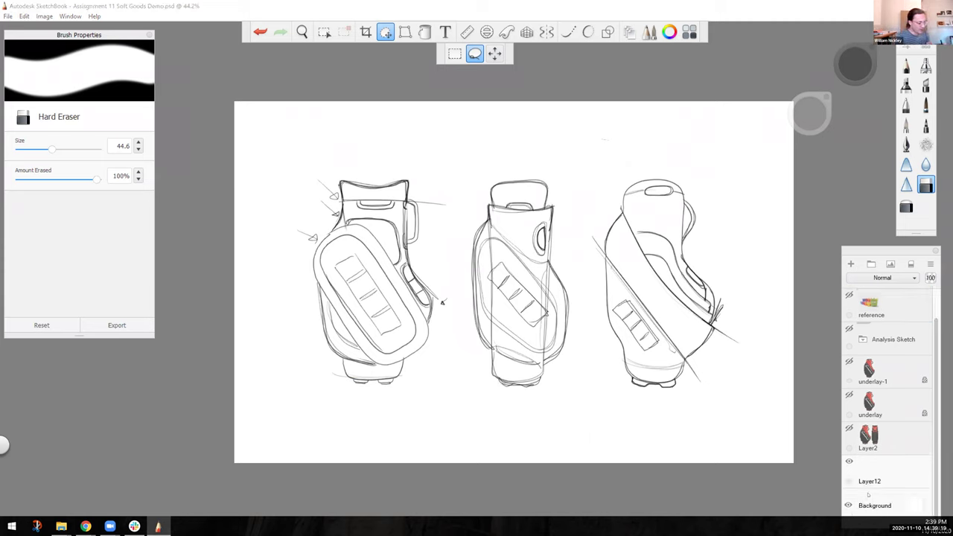
click(855, 64)
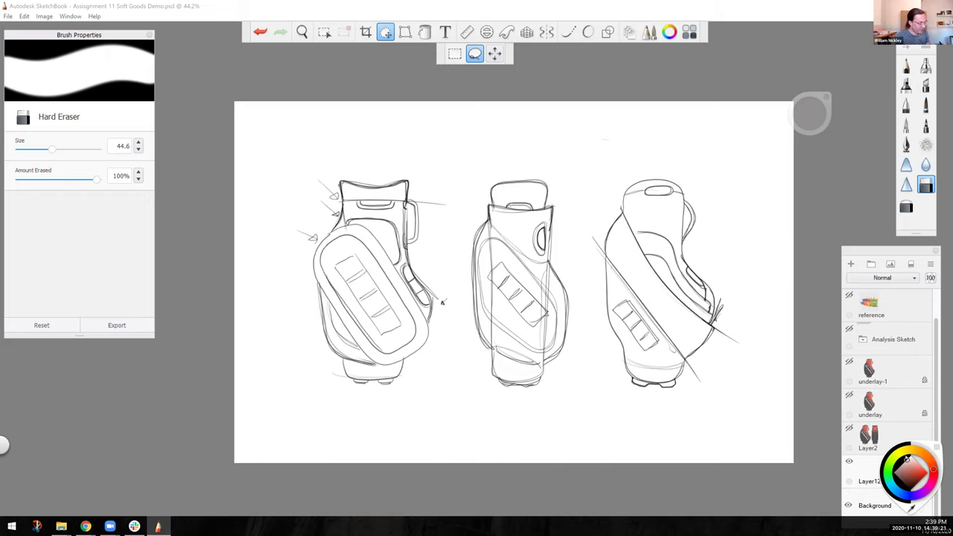
click(907, 459)
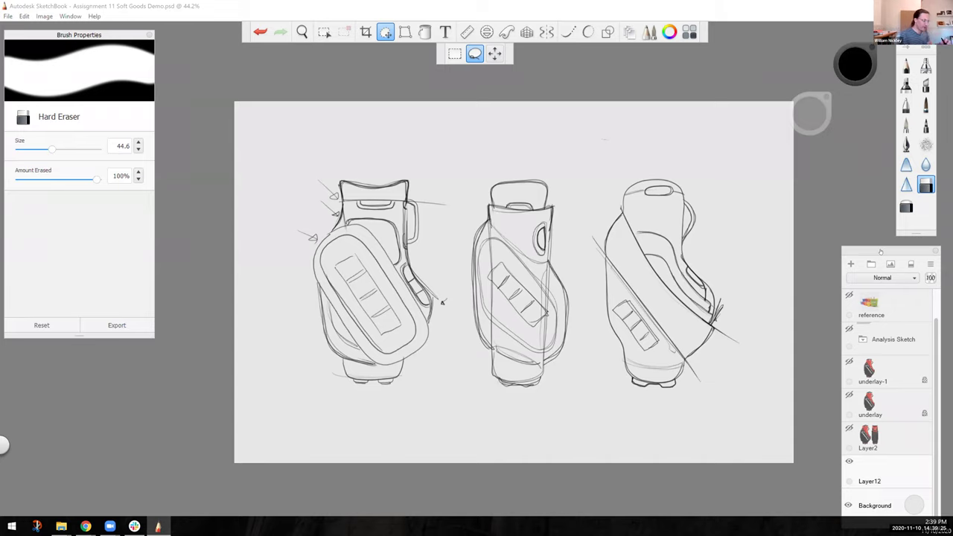
Move the bag sketch layer to the top of the layer stack, rename it "rough linework" and save the file.
click(934, 299)
drag(878, 305, 883, 280)
double_click(869, 314)
text(rough linework)
key(Return)
key(ctrl+s)
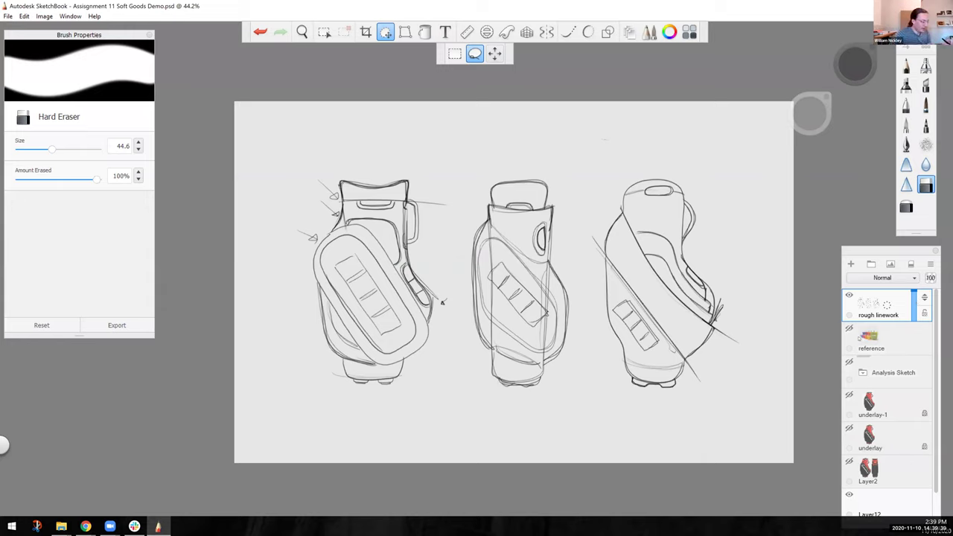
Show the reference layer and shift the rough linework slightly up and to the left on the canvas.
click(848, 328)
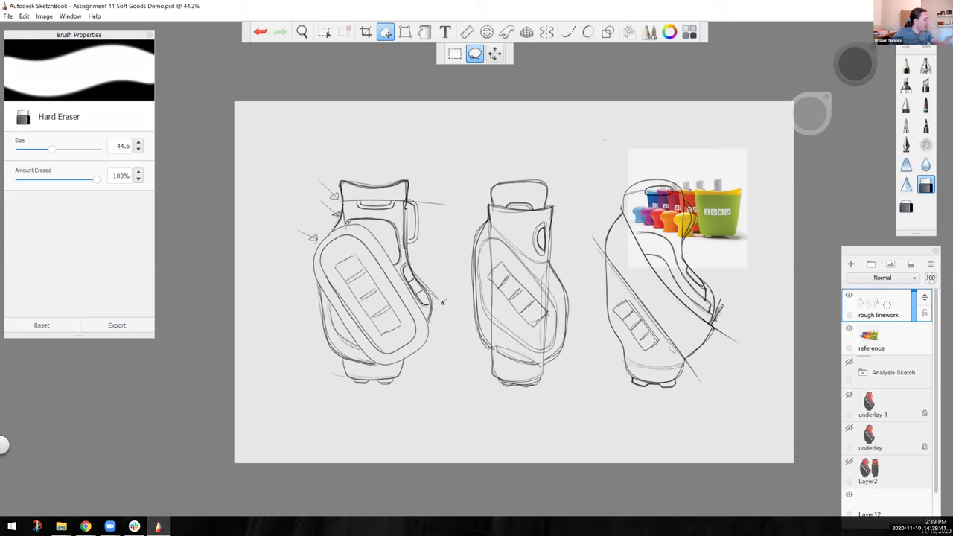
click(494, 54)
mouse_move(451, 262)
mouse_down()
mouse_move(496, 231)
mouse_move(422, 259)
mouse_move(451, 262)
mouse_move(453, 252)
mouse_up()
drag(310, 311, 287, 334)
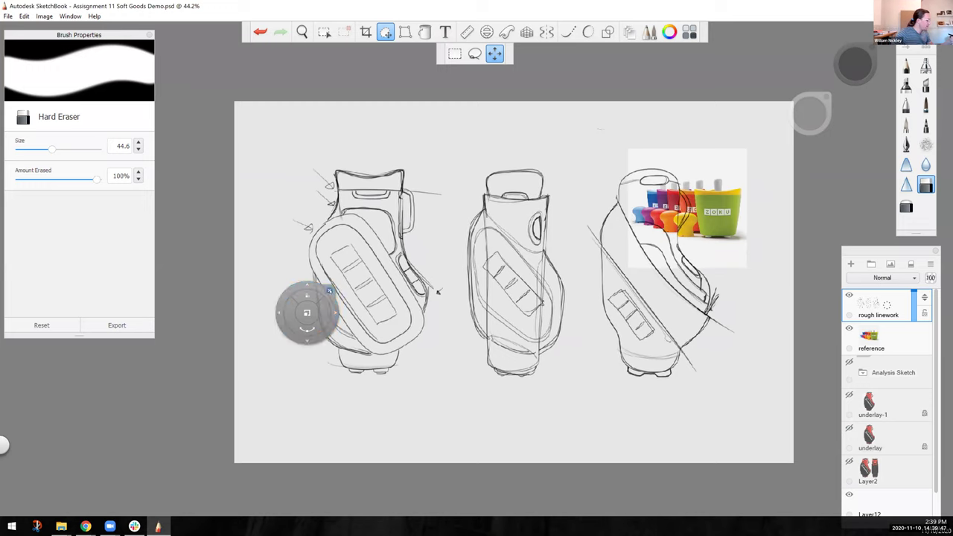
click(329, 290)
Shrink the Zoku reference photo slightly and move it into the upper-right corner of the canvas.
click(869, 341)
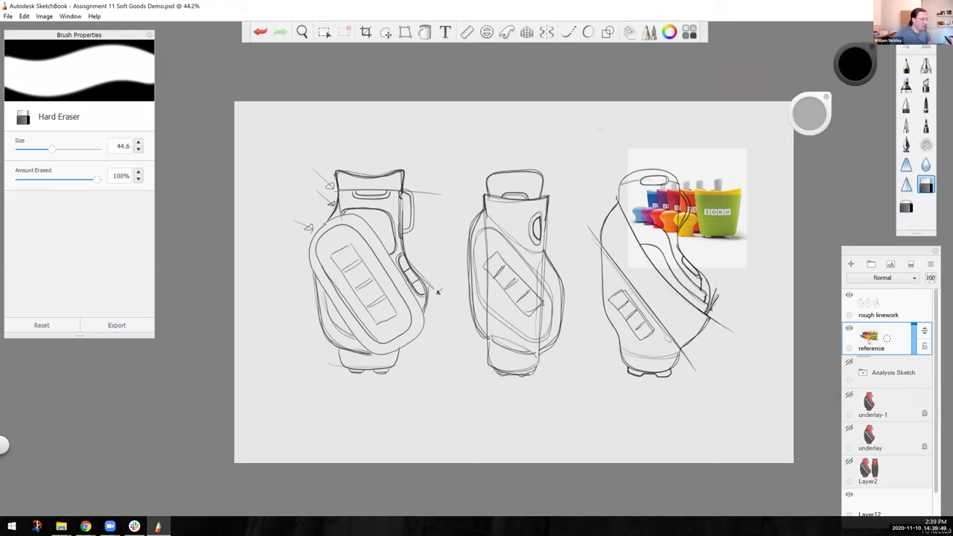
click(385, 32)
drag(437, 254, 470, 209)
click(504, 163)
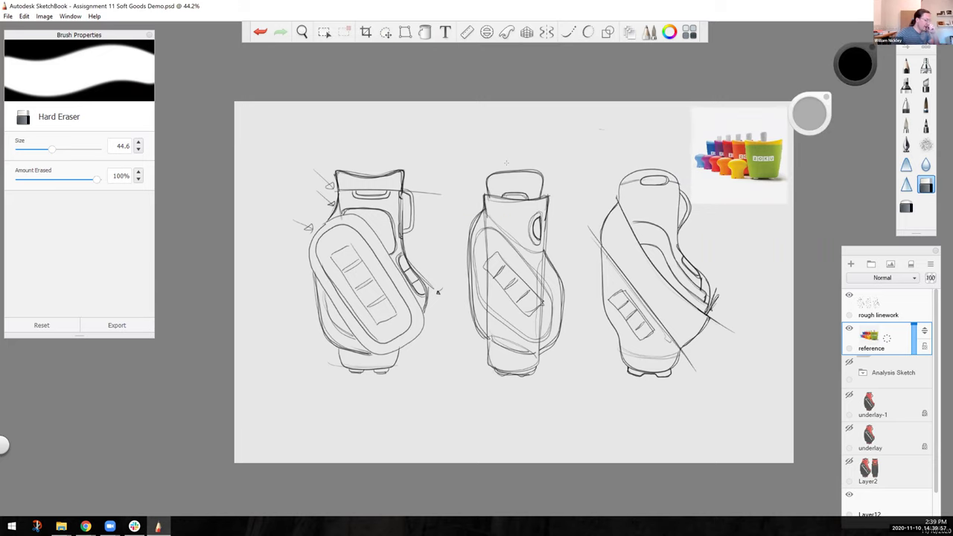
Lower the opacity of the rough linework layer and add a new layer above it.
key(space)
mouse_move(436, 327)
mouse_down()
mouse_move(446, 296)
mouse_move(392, 320)
mouse_move(378, 315)
mouse_up()
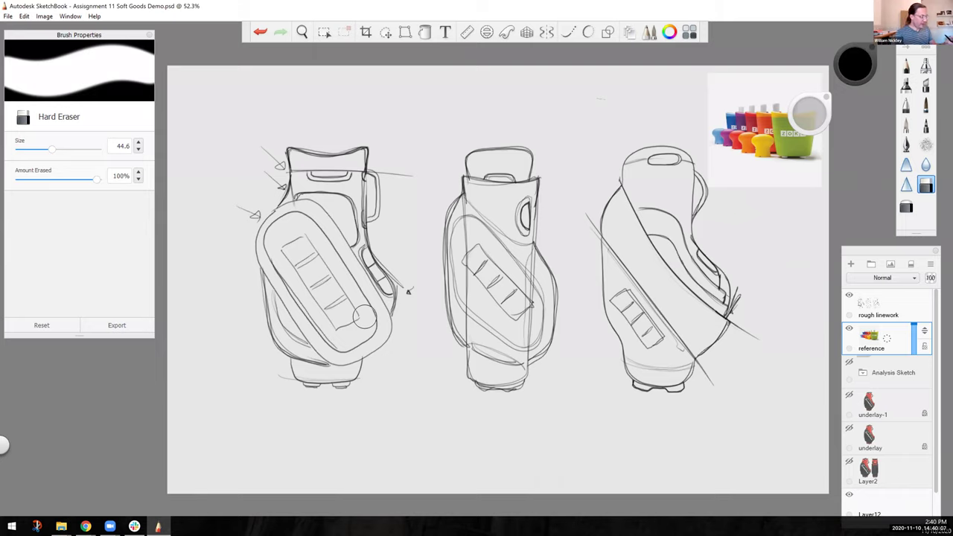
click(877, 303)
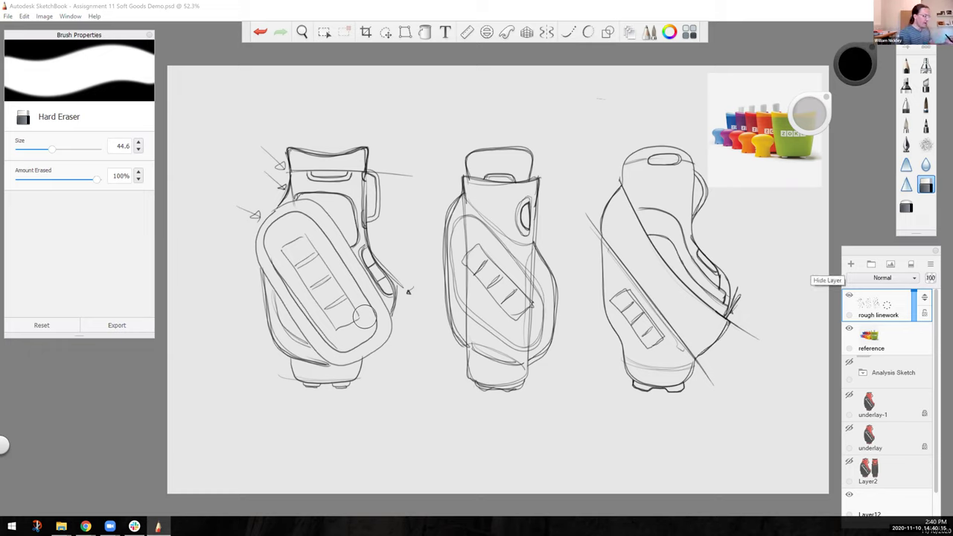
drag(913, 295, 913, 314)
click(851, 263)
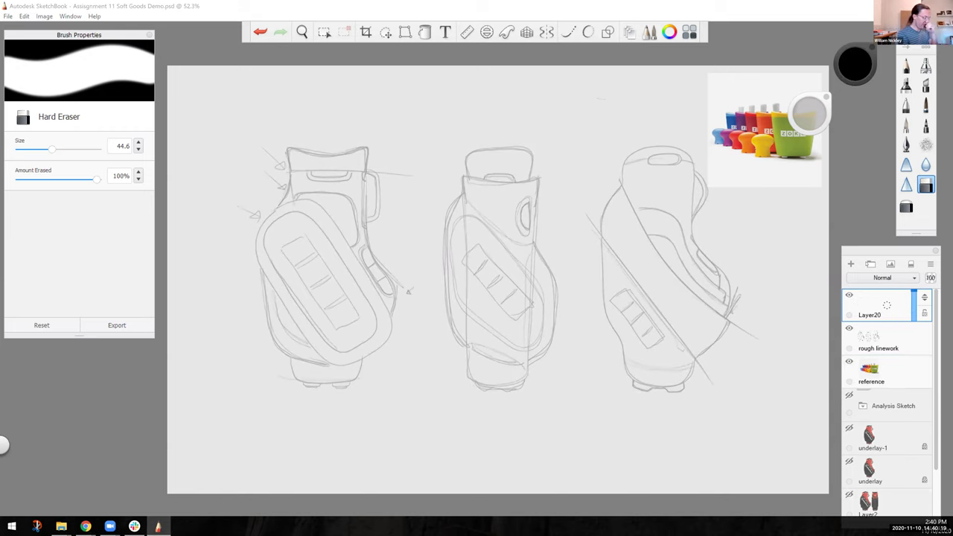
With the Pencil at size 7.0, trace the left bag's neck sides, right body contour and curved top edge.
click(906, 66)
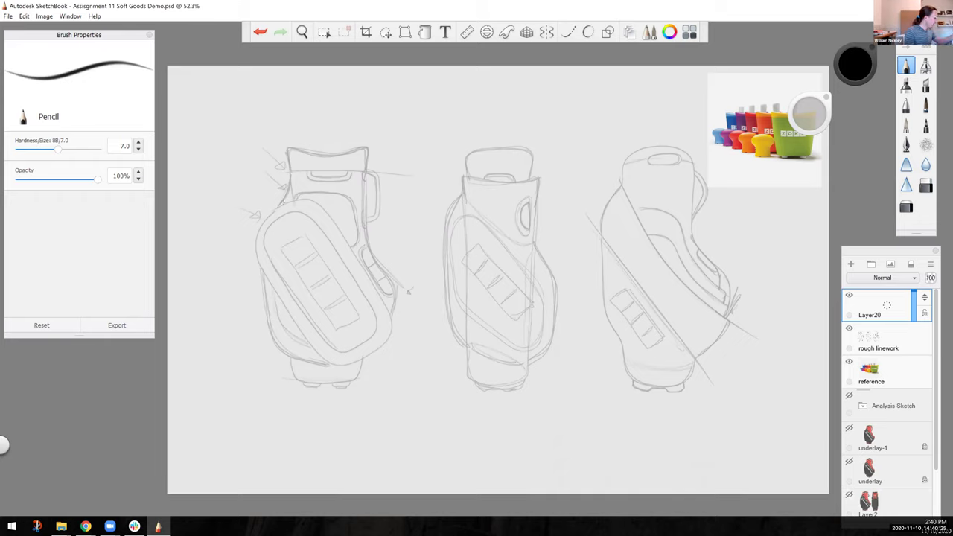
drag(289, 197, 289, 152)
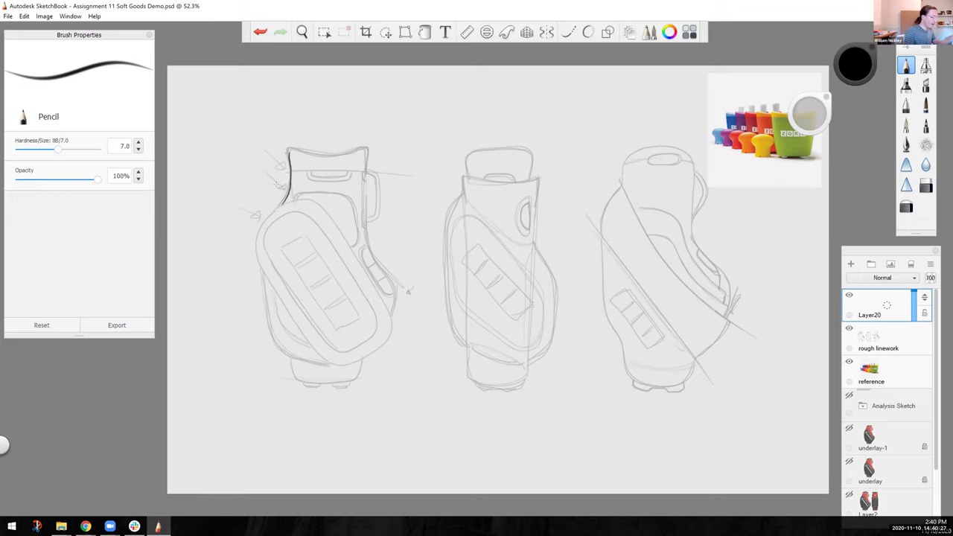
key(ctrl+z)
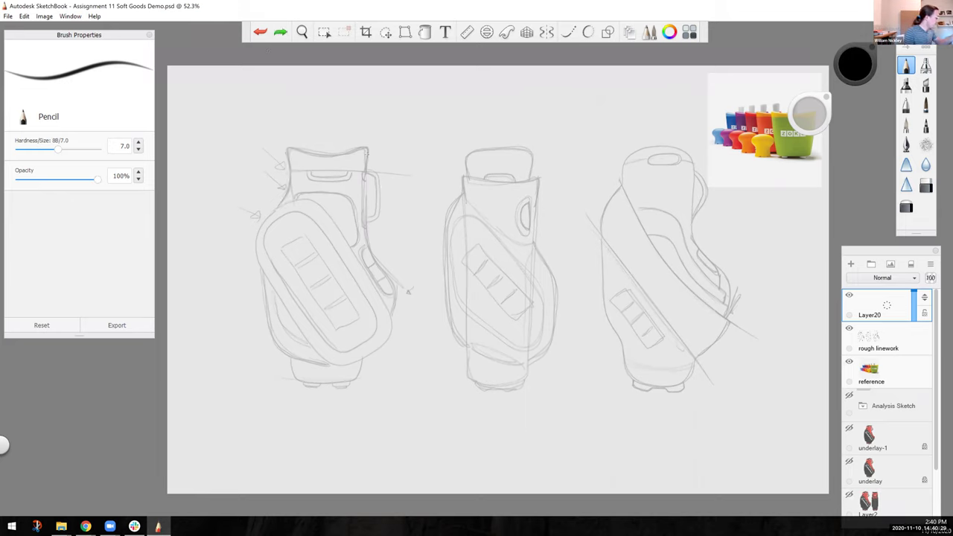
mouse_move(367, 152)
mouse_down()
mouse_move(385, 272)
mouse_move(410, 309)
mouse_up()
key(ctrl+z)
mouse_move(367, 155)
mouse_down()
mouse_move(370, 242)
mouse_move(393, 283)
mouse_move(395, 317)
mouse_up()
mouse_move(279, 207)
mouse_down()
mouse_move(288, 150)
mouse_move(370, 148)
mouse_up()
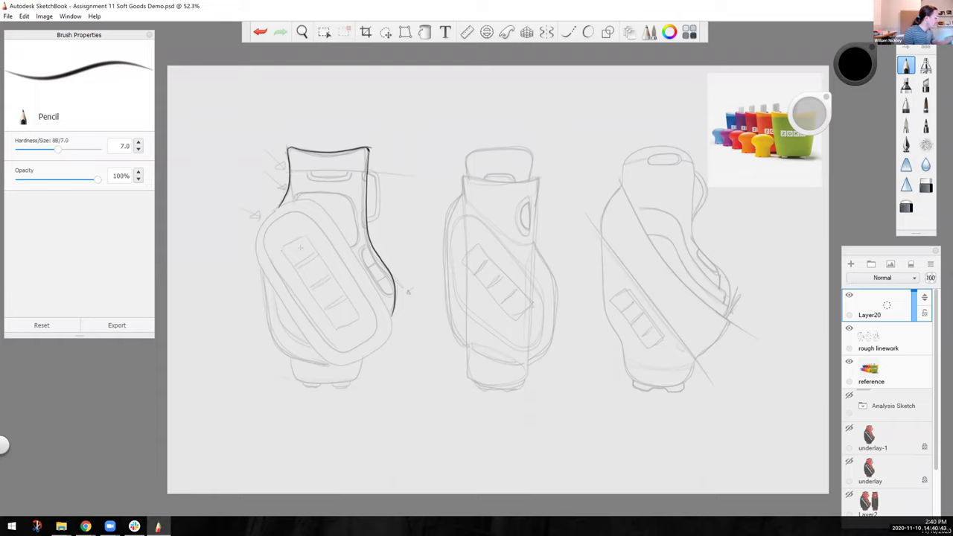
Trace the outer rounded outline of the left bag's large diagonal pocket, redoing strokes until the shape is clean.
mouse_move(255, 256)
mouse_down()
mouse_move(337, 368)
mouse_move(362, 364)
mouse_move(389, 335)
mouse_move(387, 305)
mouse_move(359, 257)
mouse_move(327, 215)
mouse_move(298, 199)
mouse_move(256, 231)
mouse_move(266, 270)
mouse_up()
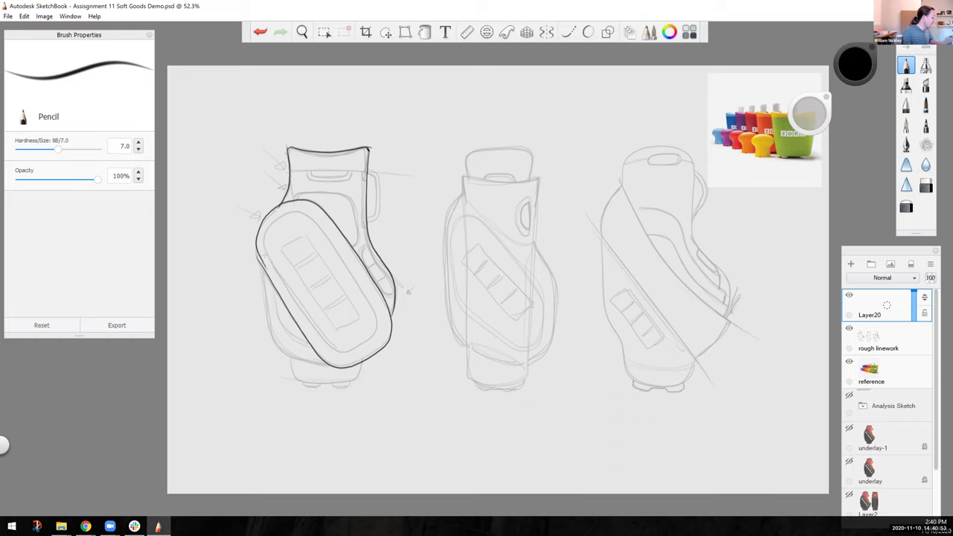
click(259, 32)
mouse_move(260, 264)
mouse_down()
mouse_move(332, 364)
mouse_move(370, 357)
mouse_move(383, 344)
mouse_move(390, 302)
mouse_move(353, 243)
mouse_up()
key(ctrl+z)
mouse_move(264, 268)
mouse_down()
mouse_move(312, 346)
mouse_move(342, 364)
mouse_move(376, 350)
mouse_move(387, 329)
mouse_move(353, 249)
mouse_up()
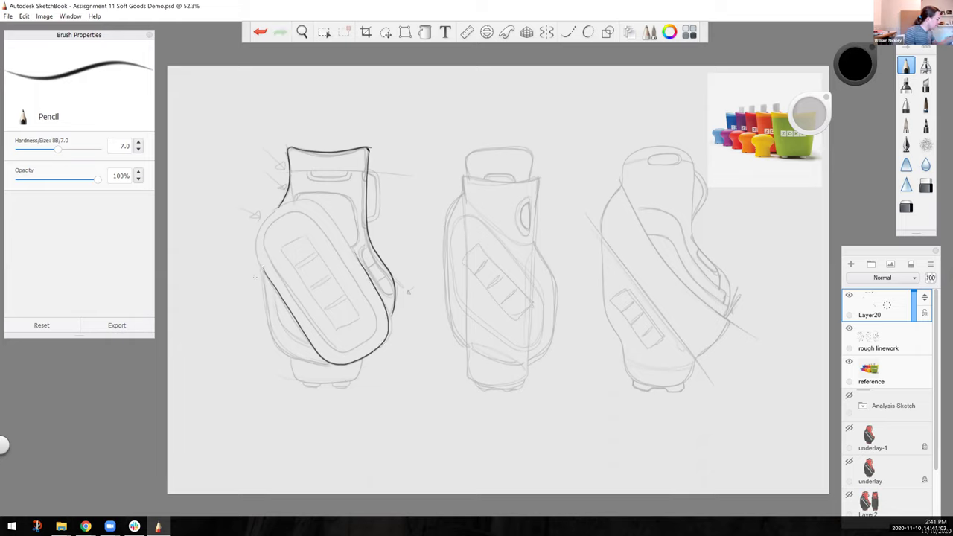
mouse_move(264, 268)
mouse_down()
mouse_move(262, 216)
mouse_move(312, 198)
mouse_move(354, 231)
mouse_up()
key(ctrl+z)
mouse_move(264, 269)
mouse_down()
mouse_move(256, 228)
mouse_move(285, 209)
mouse_move(326, 212)
mouse_move(357, 260)
mouse_up()
key(ctrl+z)
mouse_move(264, 269)
mouse_down()
mouse_move(257, 223)
mouse_move(289, 204)
mouse_move(327, 211)
mouse_move(358, 256)
mouse_up()
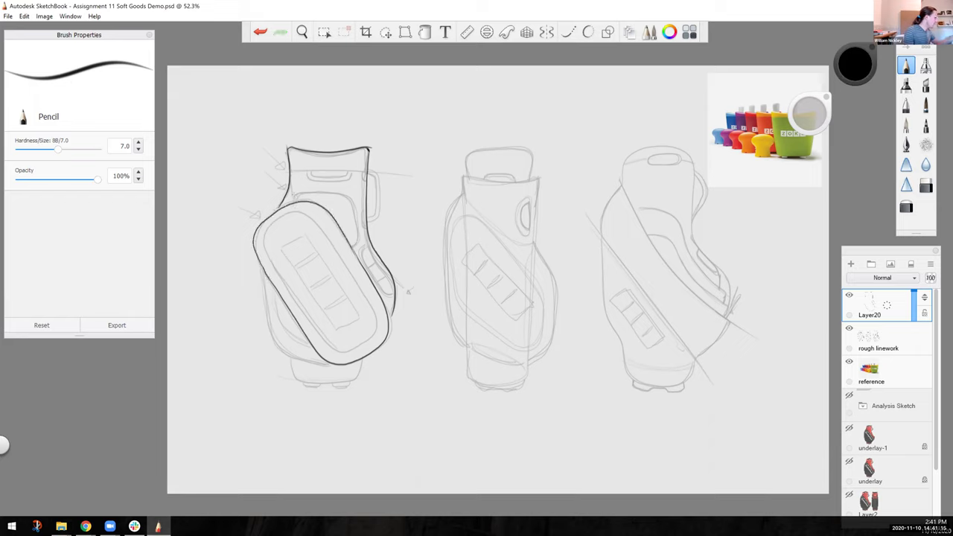
Draw the horizontal seam line across the left bag's neck, redoing it until it runs cleanly.
drag(288, 171, 376, 176)
click(259, 32)
drag(290, 171, 428, 176)
key(ctrl+z)
drag(290, 171, 386, 173)
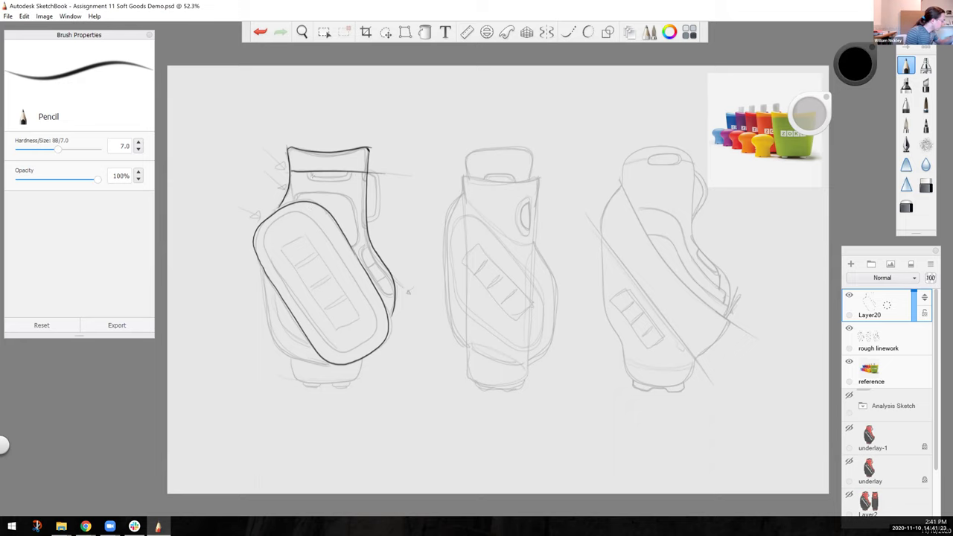
Trace the left bag's grab slot under the seam, its side handle and the small pocket on its right edge.
key(space)
mouse_move(286, 314)
mouse_down()
mouse_move(248, 317)
mouse_move(243, 292)
mouse_up()
mouse_move(287, 311)
mouse_down()
mouse_move(314, 380)
mouse_move(301, 387)
mouse_move(275, 346)
mouse_up()
drag(312, 135, 366, 136)
mouse_move(305, 134)
mouse_down()
mouse_move(329, 147)
mouse_move(366, 146)
mouse_move(372, 136)
mouse_move(393, 148)
mouse_move(389, 137)
mouse_move(404, 164)
mouse_move(397, 201)
mouse_up()
mouse_move(402, 131)
mouse_down()
mouse_move(413, 197)
mouse_move(392, 201)
mouse_move(395, 272)
mouse_move(391, 249)
mouse_move(436, 325)
mouse_up()
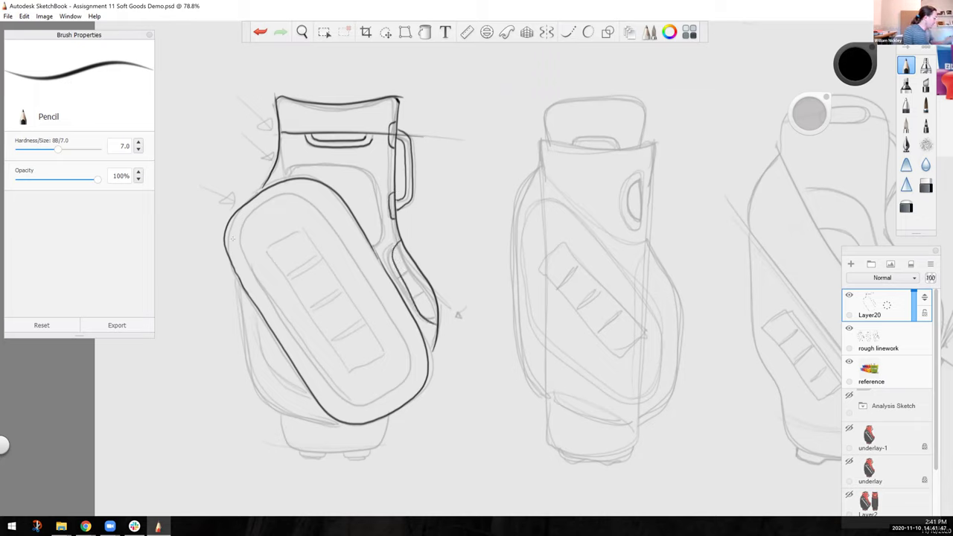
Trace the left bag's lower-left body contour from the diagonal pocket down to the base, redoing unsatisfactory strokes.
mouse_move(242, 291)
mouse_down()
mouse_move(251, 348)
mouse_move(331, 424)
mouse_up()
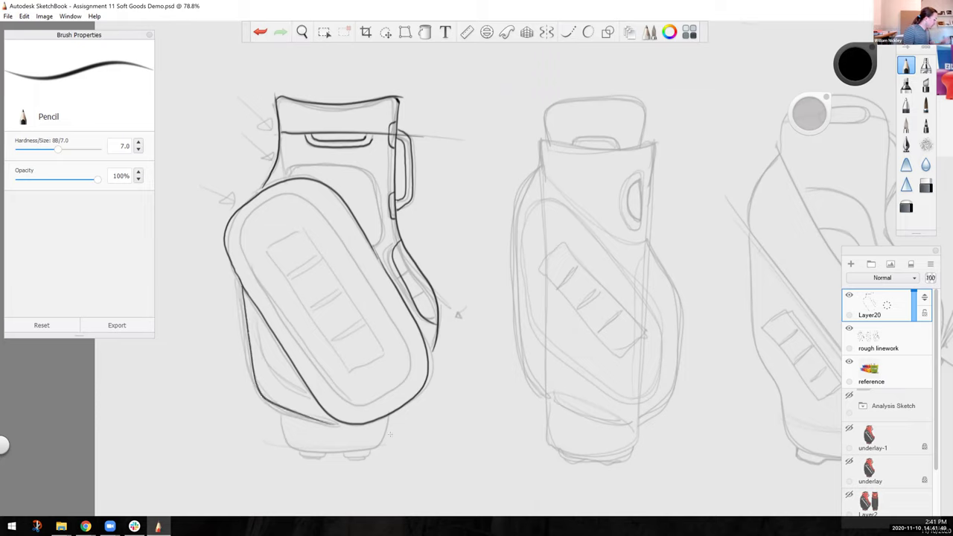
click(260, 31)
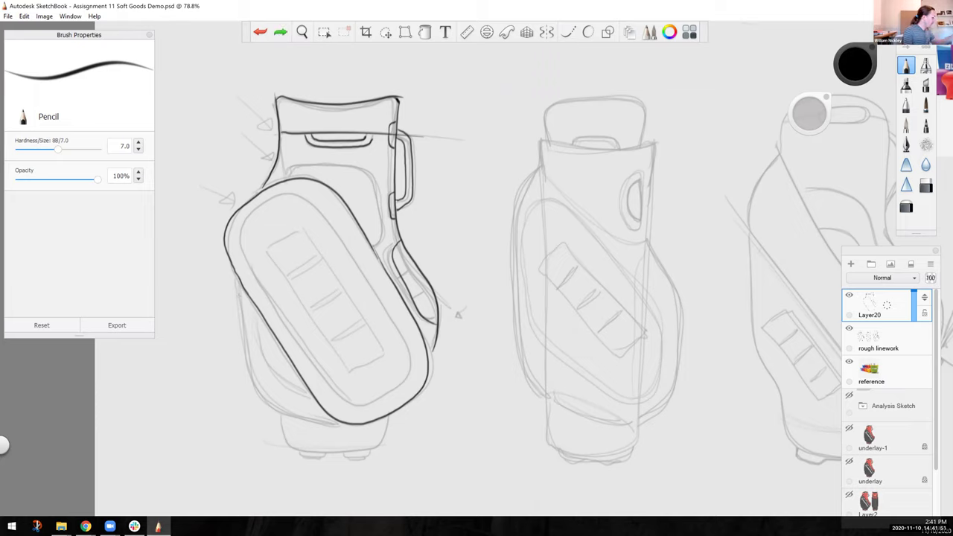
mouse_move(240, 286)
mouse_down()
mouse_move(248, 360)
mouse_move(351, 415)
mouse_up()
click(260, 31)
mouse_move(241, 275)
mouse_down()
mouse_move(247, 347)
mouse_move(356, 422)
mouse_up()
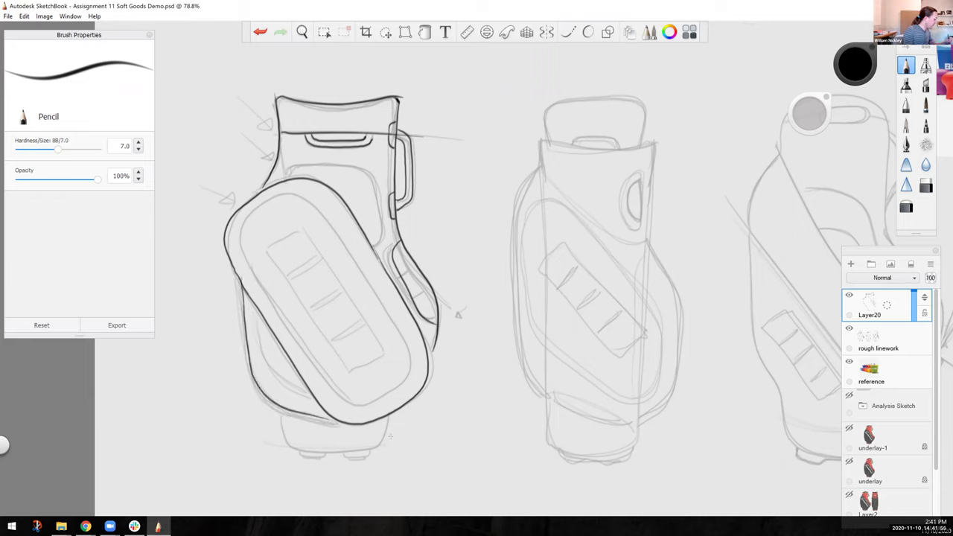
click(259, 31)
mouse_move(240, 280)
mouse_down()
mouse_move(249, 350)
mouse_move(329, 421)
mouse_up()
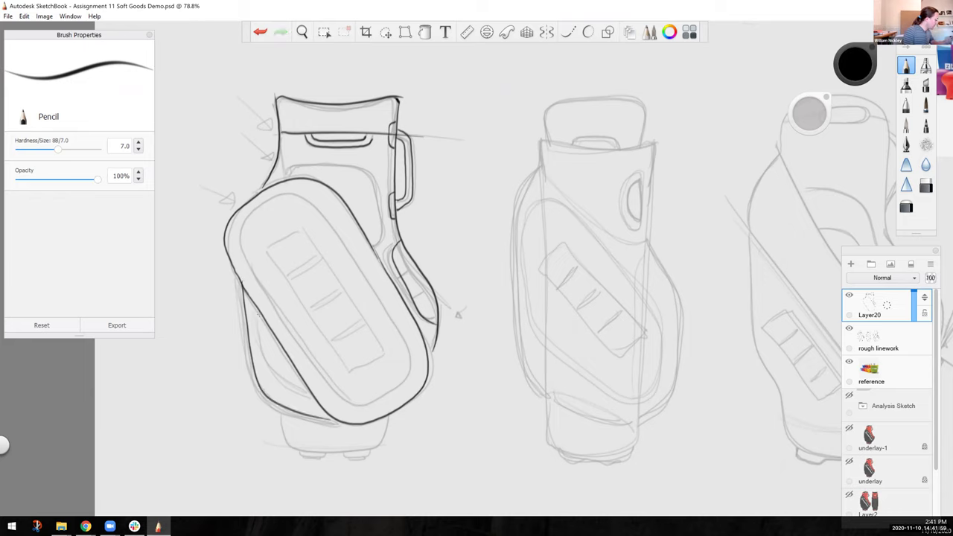
Finish tracing the left bag's lower body with its base and two feet, plus the rounded panel behind the pocket.
mouse_move(256, 312)
mouse_down()
mouse_move(263, 358)
mouse_move(314, 399)
mouse_move(348, 454)
mouse_move(388, 417)
mouse_up()
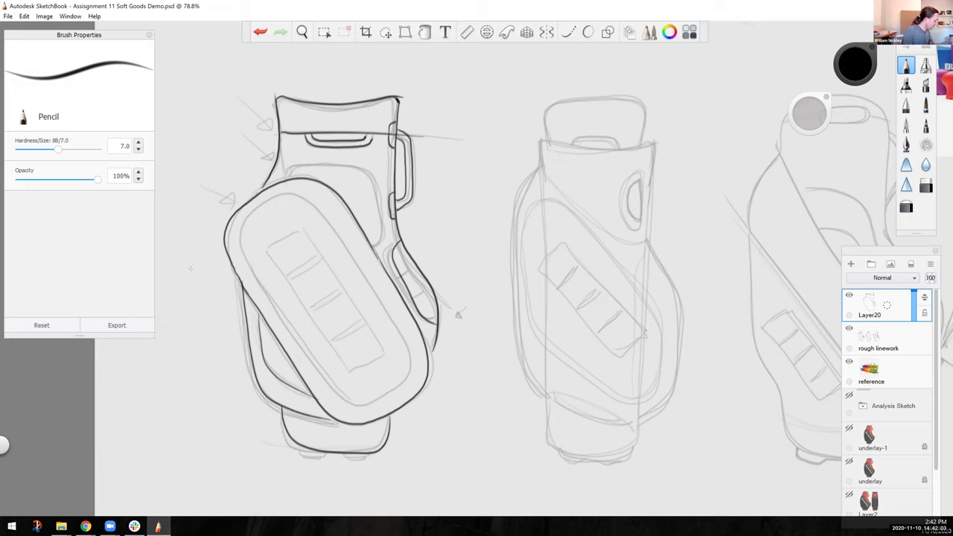
click(260, 31)
mouse_move(279, 406)
mouse_down()
mouse_move(294, 448)
mouse_move(318, 451)
mouse_move(384, 436)
mouse_move(392, 413)
mouse_up()
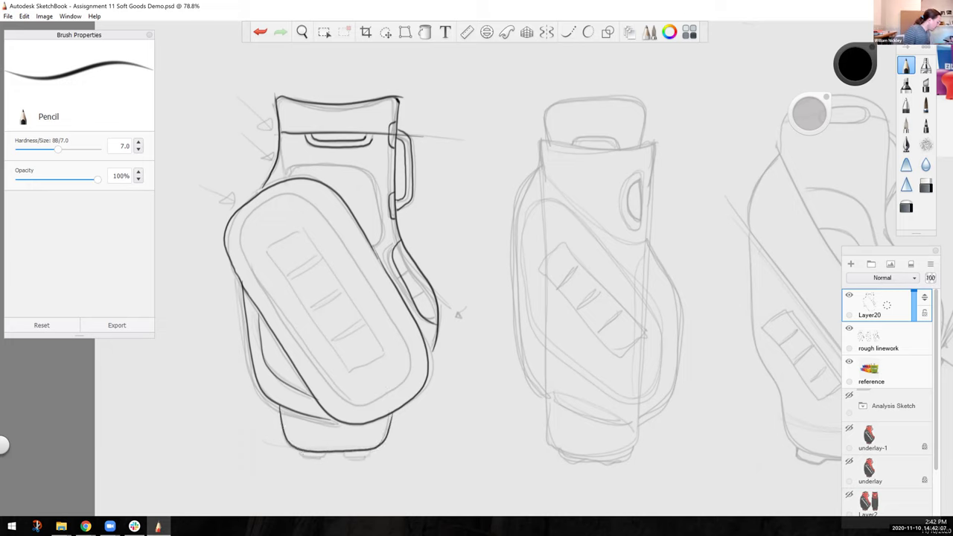
drag(303, 455, 364, 456)
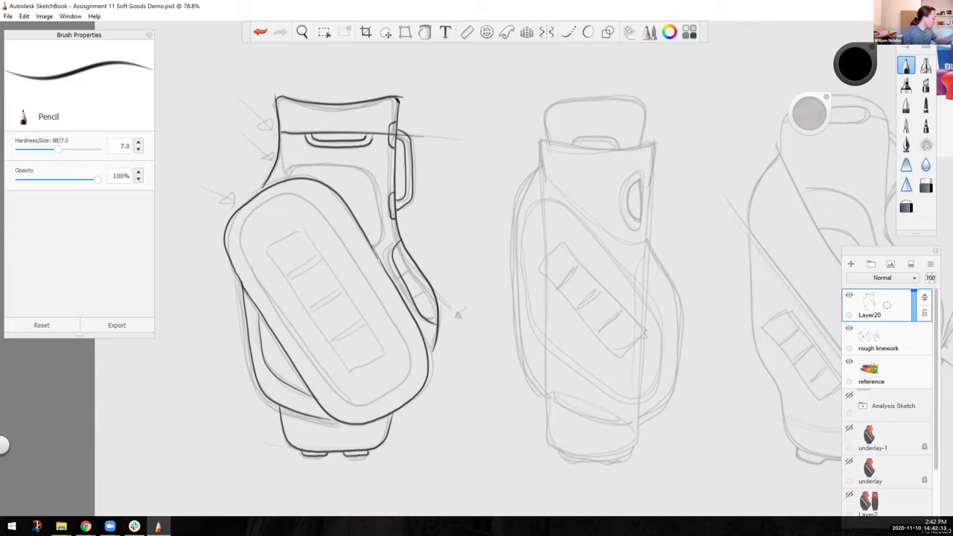
mouse_move(289, 174)
mouse_down()
mouse_move(304, 163)
mouse_move(380, 195)
mouse_move(385, 245)
mouse_up()
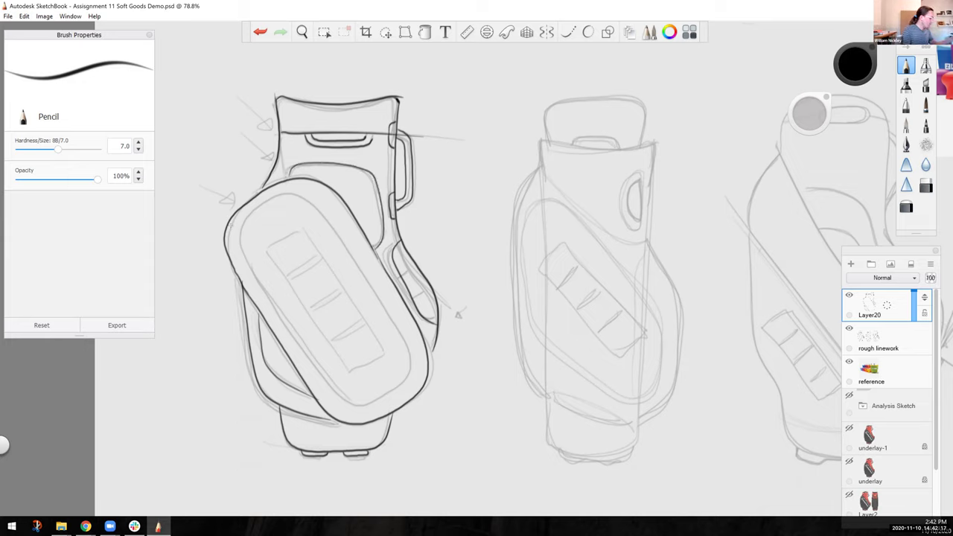
On a new layer, trace the diagonal pocket's inner rounded outline, erasing and redrawing its upper-left corner.
drag(871, 308, 861, 264)
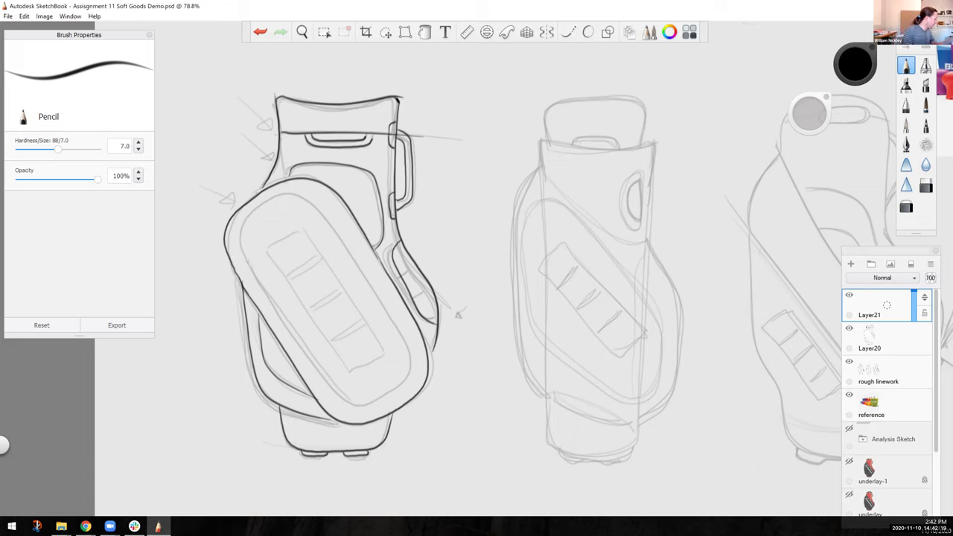
mouse_move(242, 251)
mouse_down()
mouse_move(318, 367)
mouse_move(340, 392)
mouse_move(375, 402)
mouse_move(407, 346)
mouse_move(306, 201)
mouse_move(261, 198)
mouse_move(246, 218)
mouse_move(242, 252)
mouse_move(240, 229)
mouse_move(254, 214)
mouse_move(293, 198)
mouse_up()
key(ctrl+z)
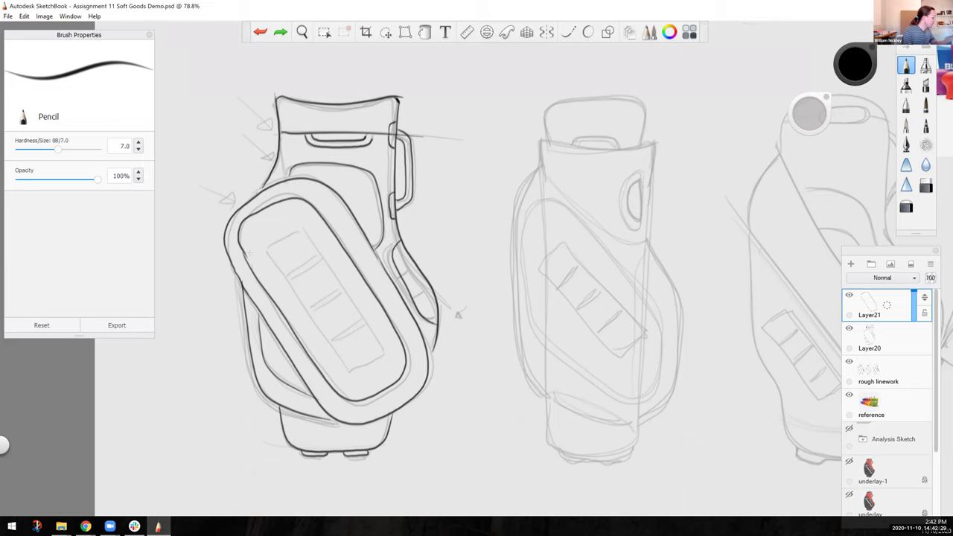
click(925, 185)
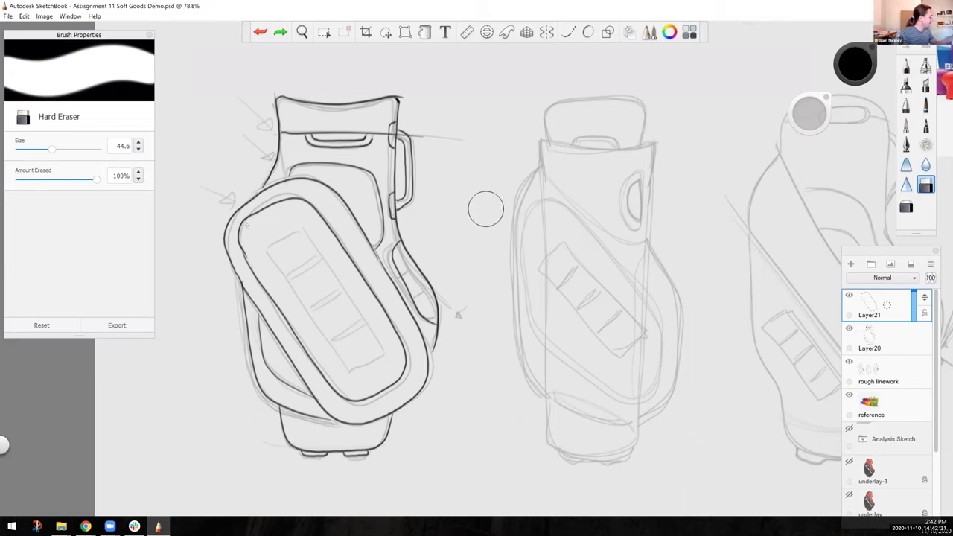
drag(243, 238, 270, 206)
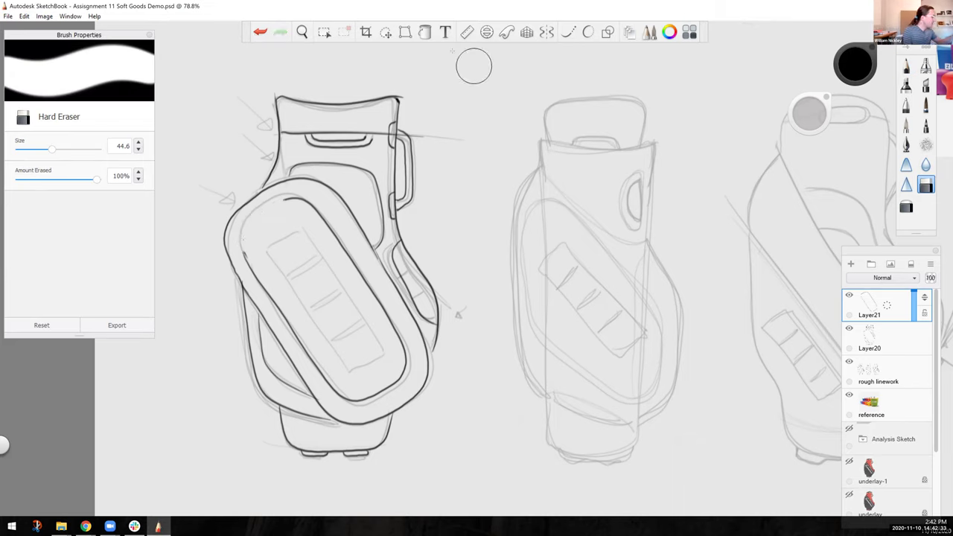
click(905, 65)
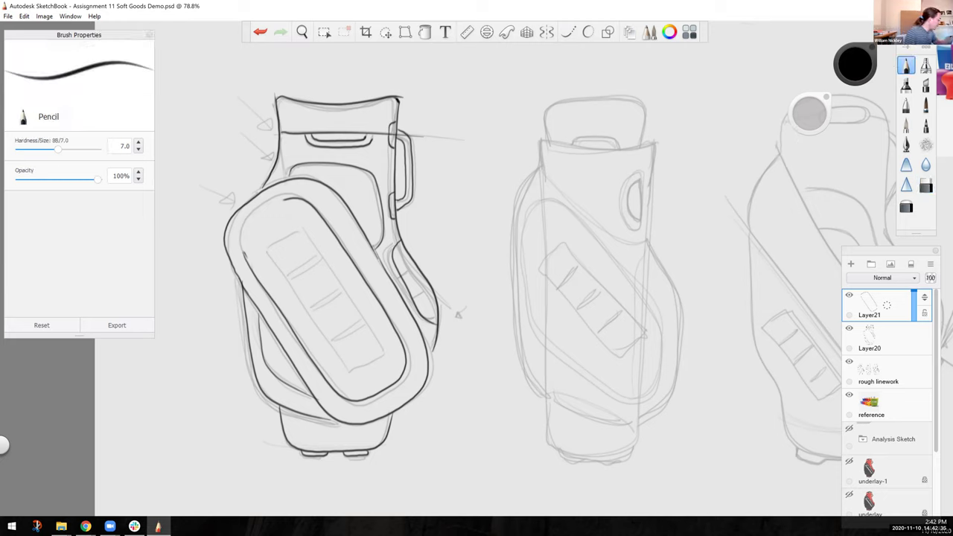
mouse_move(242, 244)
mouse_down()
mouse_move(257, 216)
mouse_move(284, 199)
mouse_up()
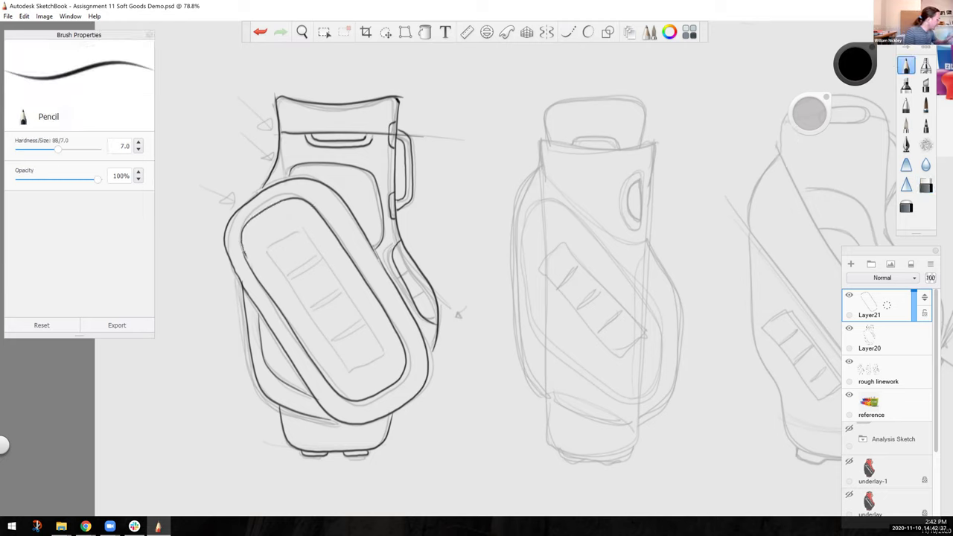
drag(241, 244, 266, 296)
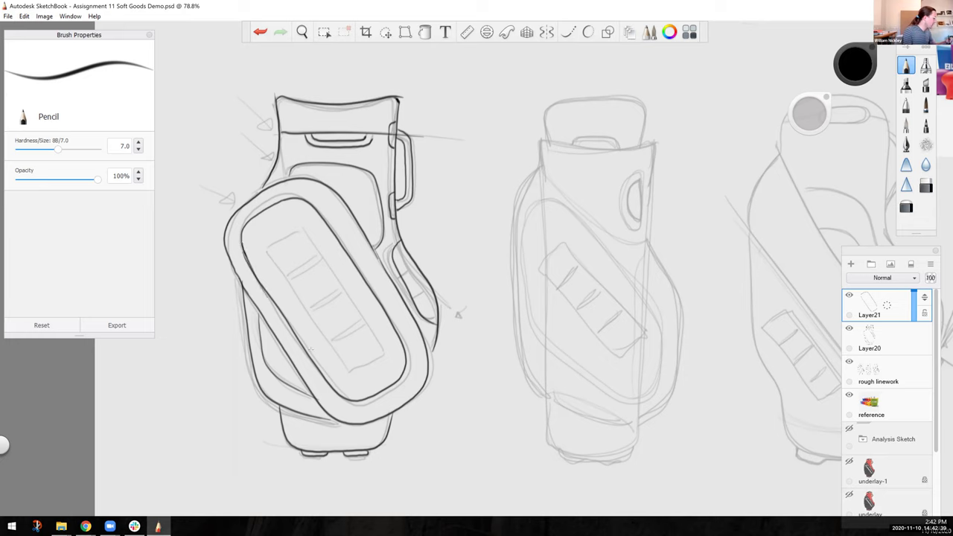
Nudge the inner pocket outline slightly right and merge its layer down into Layer20.
key(v)
mouse_move(222, 353)
mouse_down()
mouse_move(239, 347)
mouse_move(213, 350)
mouse_up()
click(254, 308)
drag(875, 311, 877, 348)
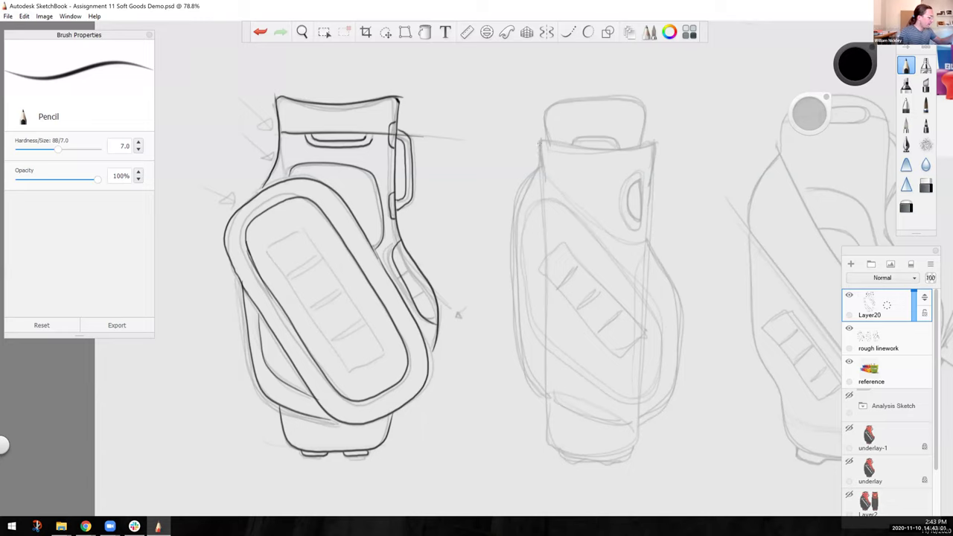
Trace the middle bag's two side contours and its curved top rim.
mouse_move(540, 147)
mouse_down()
mouse_move(521, 195)
mouse_move(516, 257)
mouse_move(519, 335)
mouse_move(547, 439)
mouse_up()
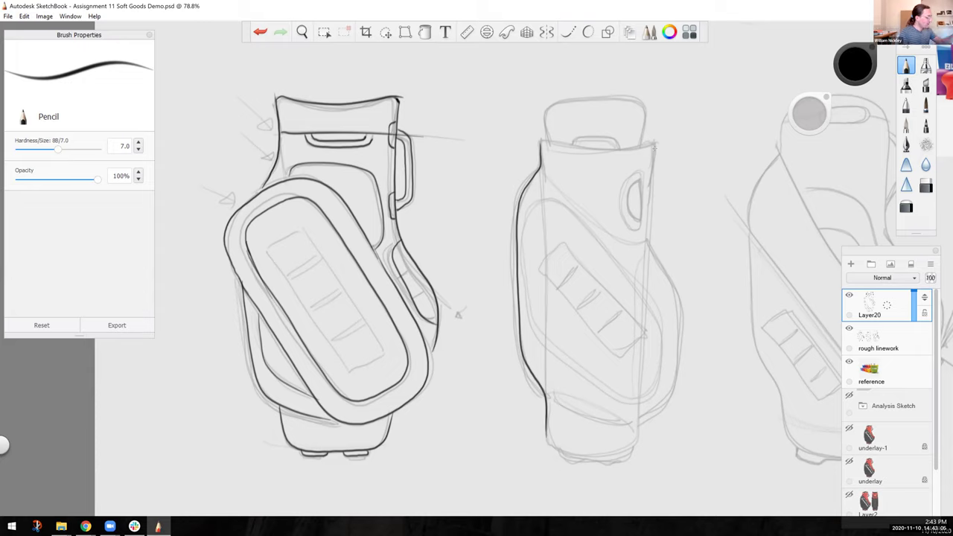
mouse_move(655, 143)
mouse_down()
mouse_move(649, 253)
mouse_move(675, 298)
mouse_move(677, 364)
mouse_move(638, 446)
mouse_up()
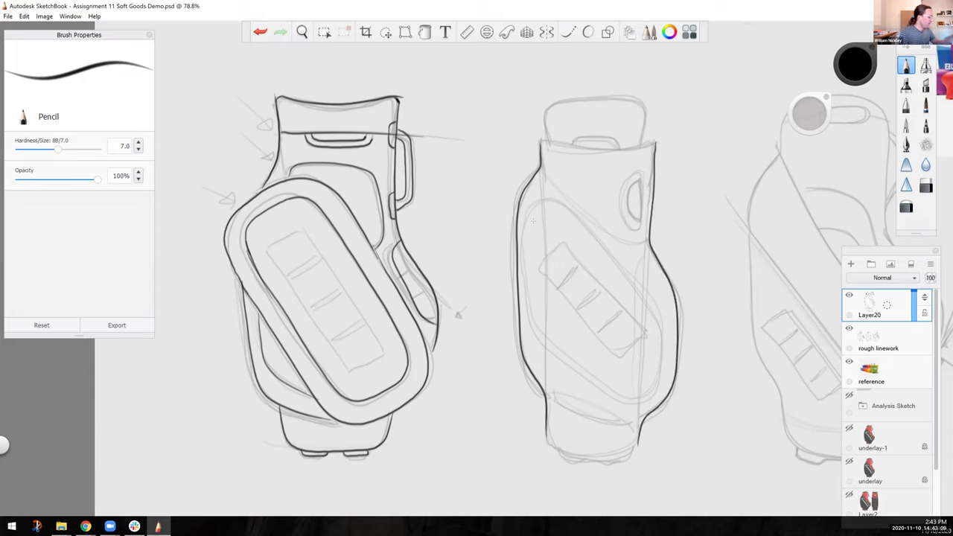
drag(539, 140, 664, 135)
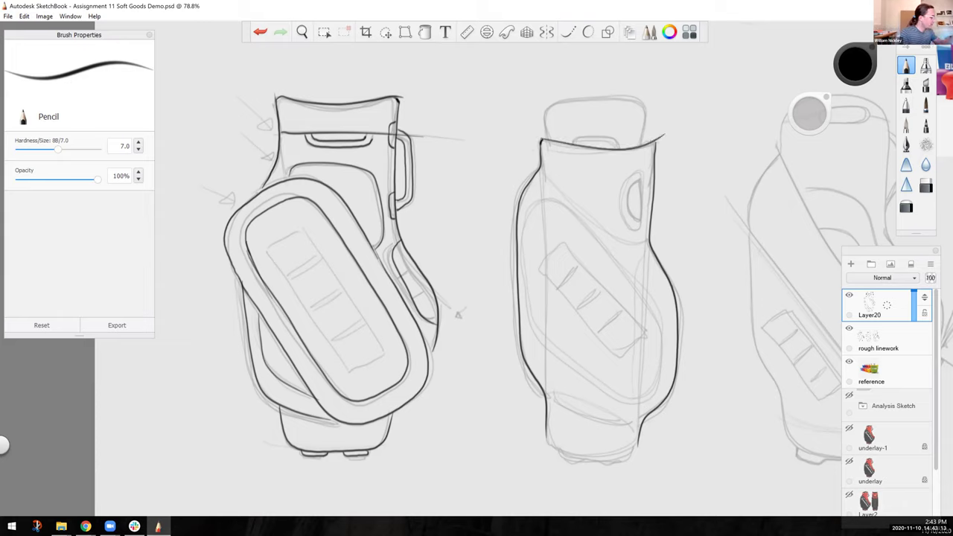
Trace the rounded raised panel above the middle bag's rim, undoing the first version and redrawing it as one outline.
mouse_move(548, 139)
mouse_down()
mouse_move(545, 114)
mouse_move(569, 100)
mouse_up()
drag(639, 103, 643, 143)
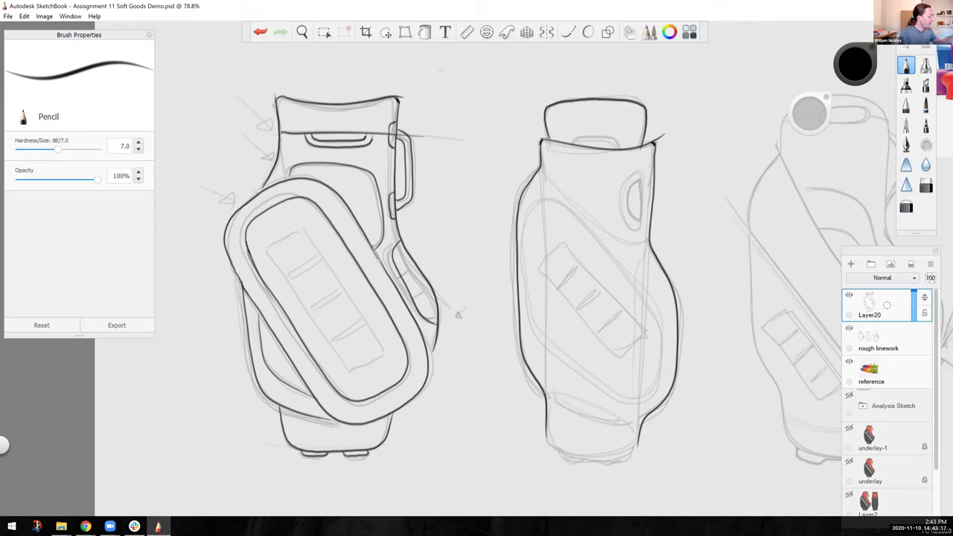
click(260, 32)
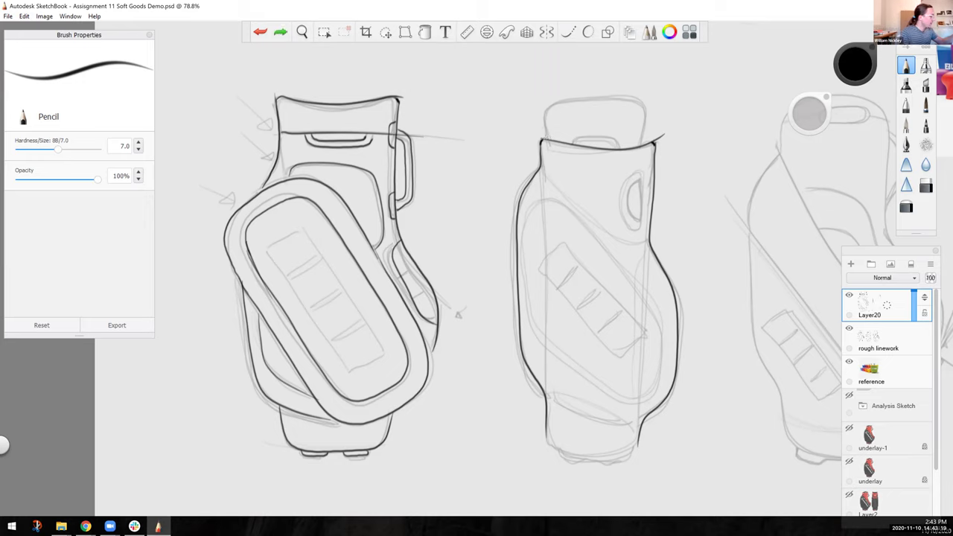
mouse_move(547, 136)
mouse_down()
mouse_move(547, 107)
mouse_move(571, 98)
mouse_move(625, 97)
mouse_move(648, 143)
mouse_up()
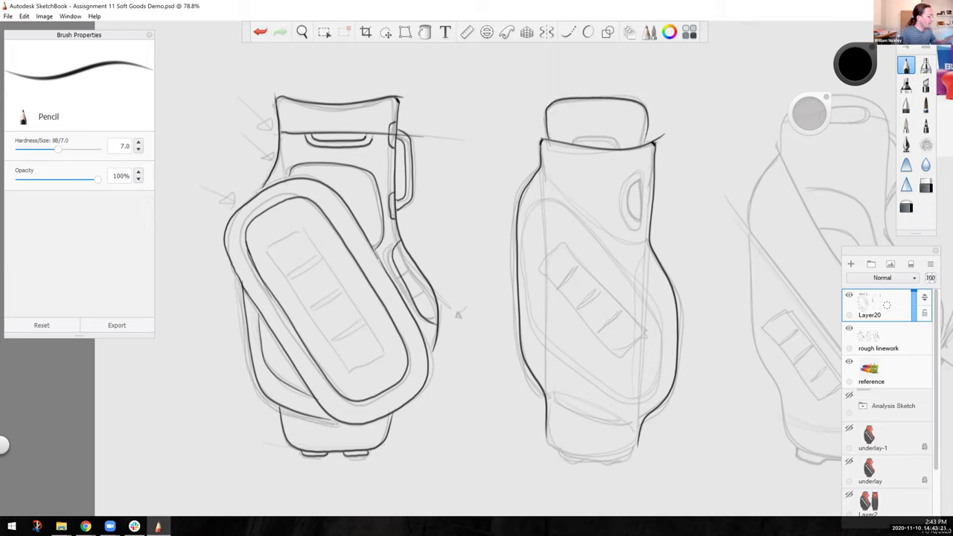
Trace the small double-lined handle at the middle bag's rim, undoing and redrawing its outer and inner outlines.
mouse_move(573, 146)
mouse_down()
mouse_move(596, 136)
mouse_move(619, 154)
mouse_up()
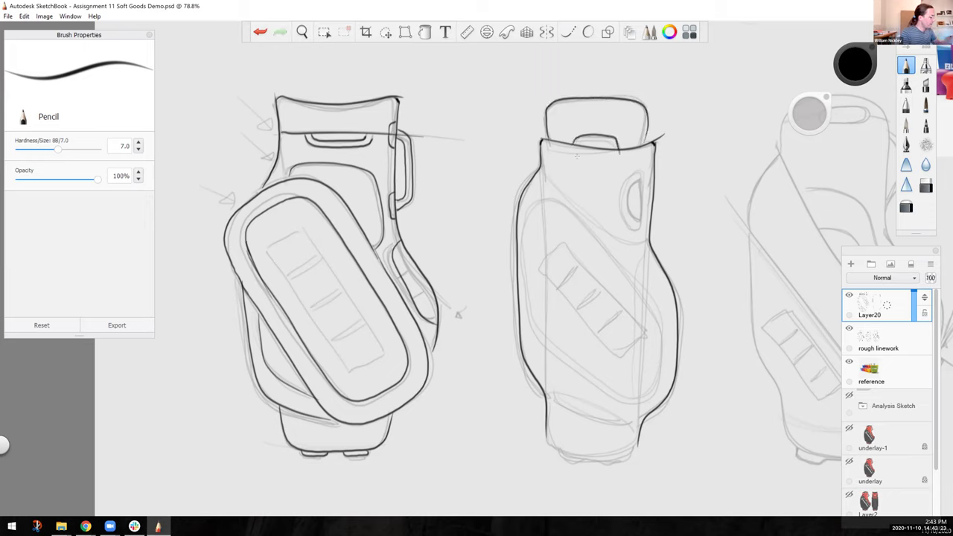
click(260, 32)
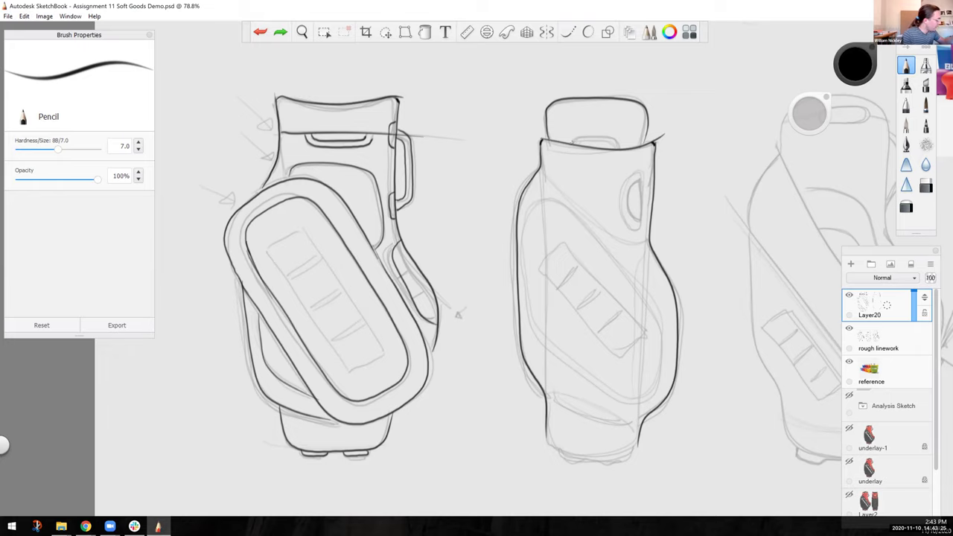
drag(583, 137, 613, 148)
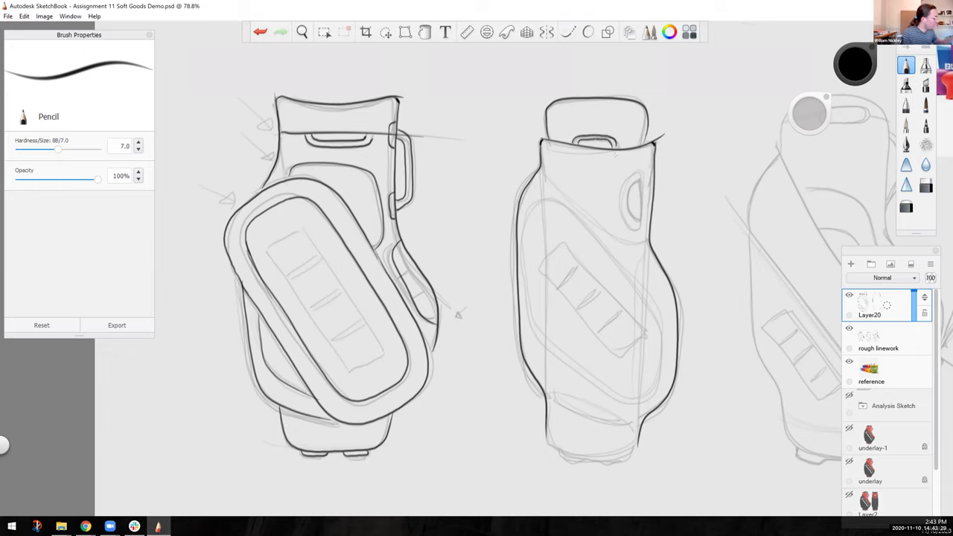
click(260, 31)
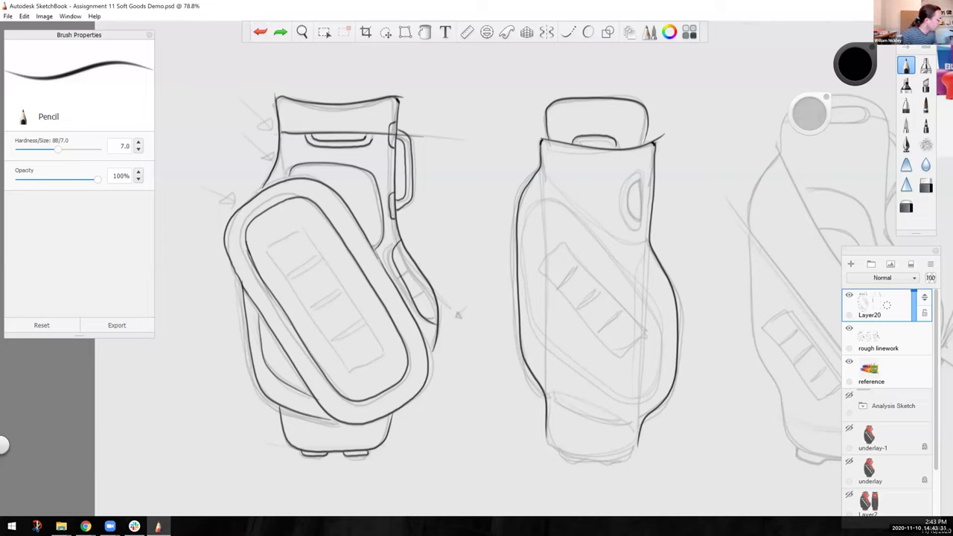
drag(591, 138, 611, 148)
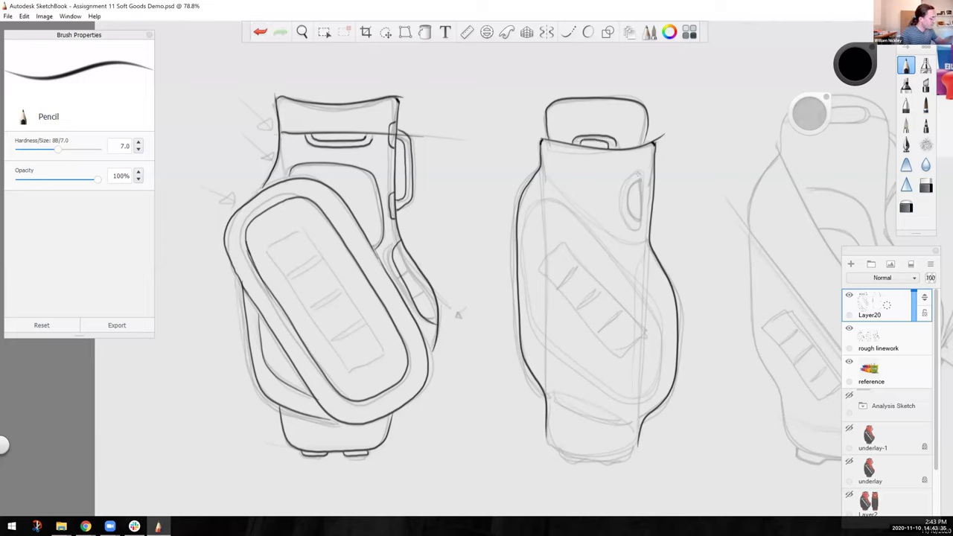
Trace the middle bag's double-lined oval handle near the upper right side and the large rounded diagonal pocket outline.
mouse_move(641, 179)
mouse_down()
mouse_move(643, 218)
mouse_move(623, 216)
mouse_move(622, 192)
mouse_move(639, 171)
mouse_move(635, 219)
mouse_up()
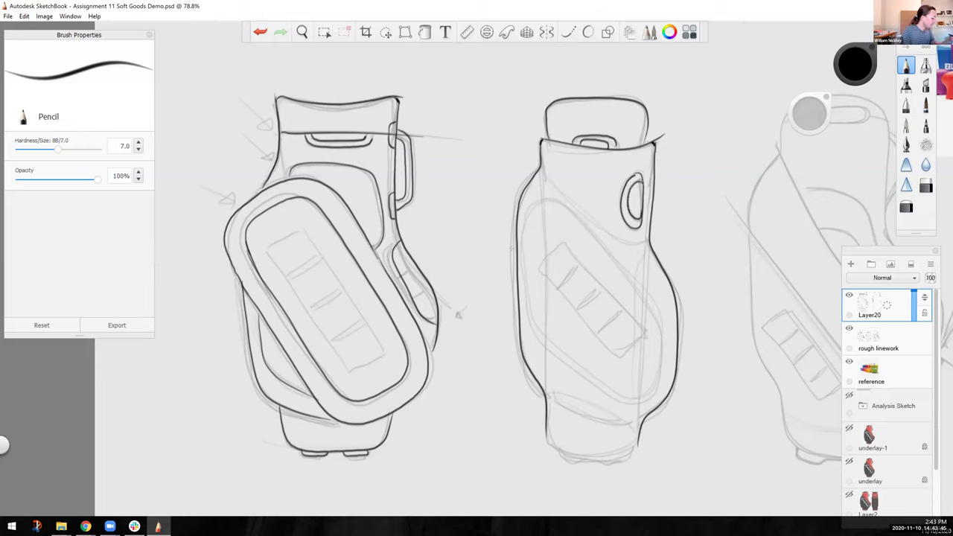
mouse_move(531, 323)
mouse_down()
mouse_move(535, 206)
mouse_move(570, 202)
mouse_move(655, 293)
mouse_move(663, 345)
mouse_move(652, 392)
mouse_move(631, 401)
mouse_move(593, 388)
mouse_move(540, 344)
mouse_move(531, 308)
mouse_up()
drag(546, 396, 549, 445)
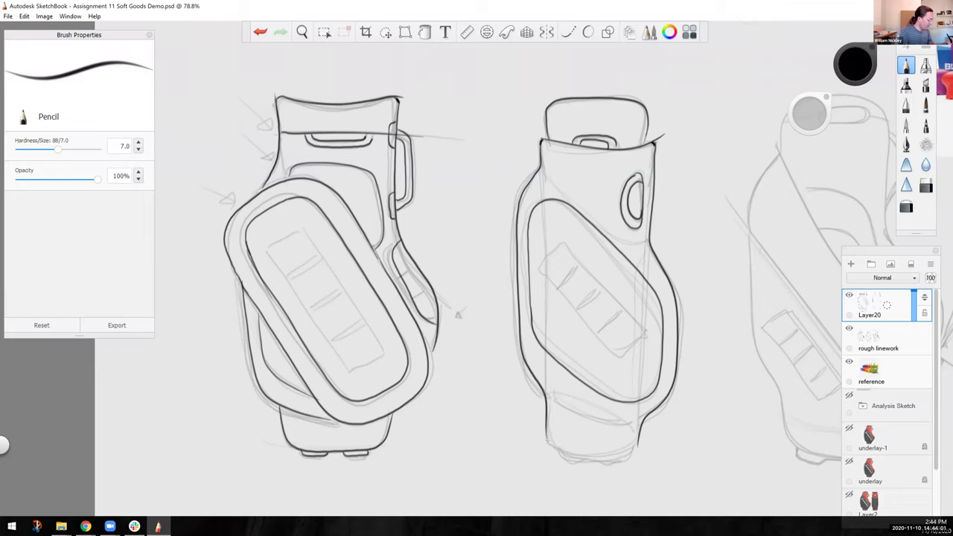
Trace the middle bag's curved bottom edge and its two small feet, redoing the first foot stroke.
mouse_move(546, 440)
mouse_down()
mouse_move(577, 457)
mouse_move(635, 447)
mouse_up()
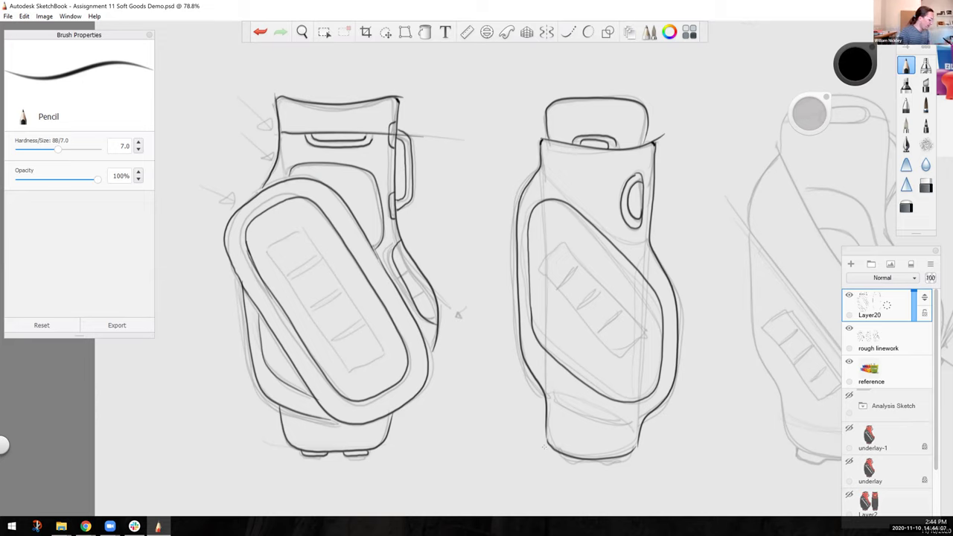
drag(557, 456, 583, 467)
click(260, 32)
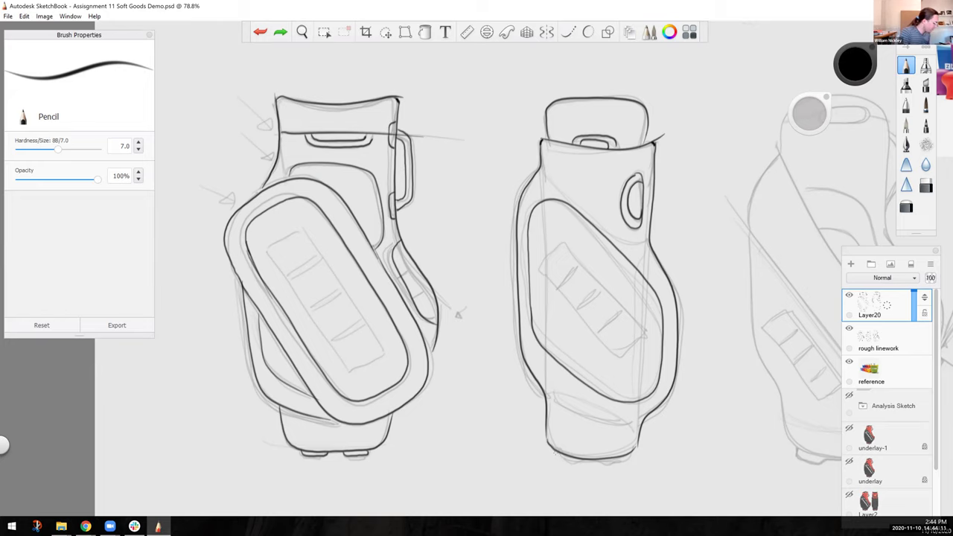
drag(564, 460, 629, 461)
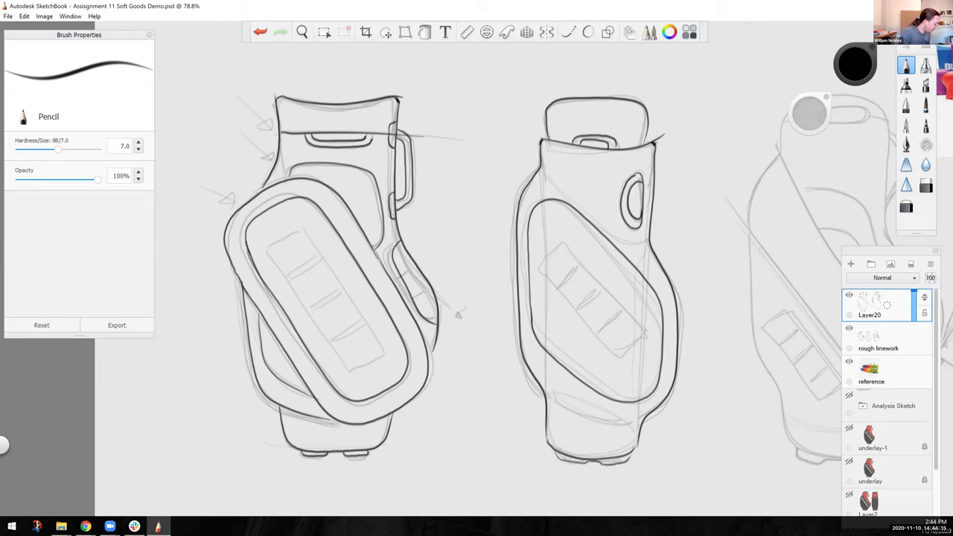
drag(562, 460, 575, 464)
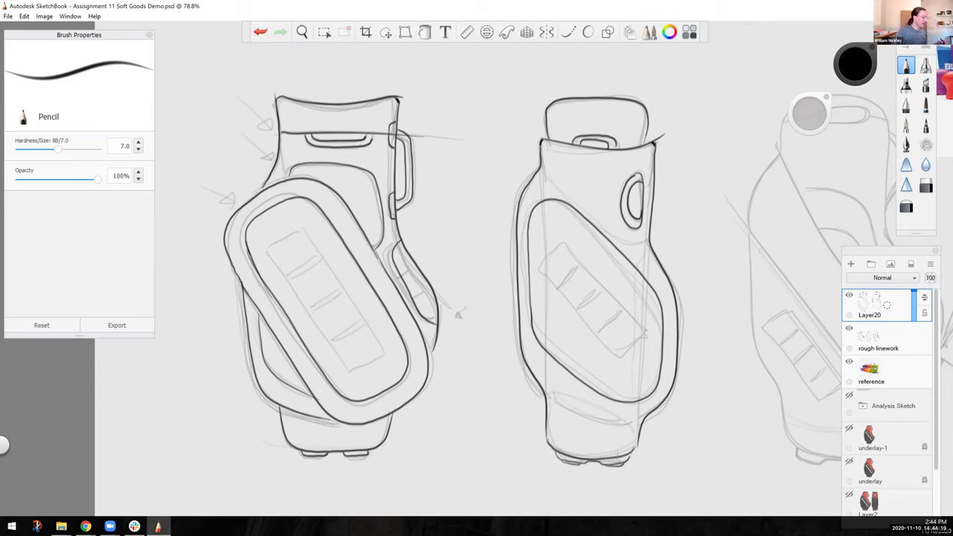
Trace the right bag's full outer silhouette, from the rounded top down both sides to the base.
key(space)
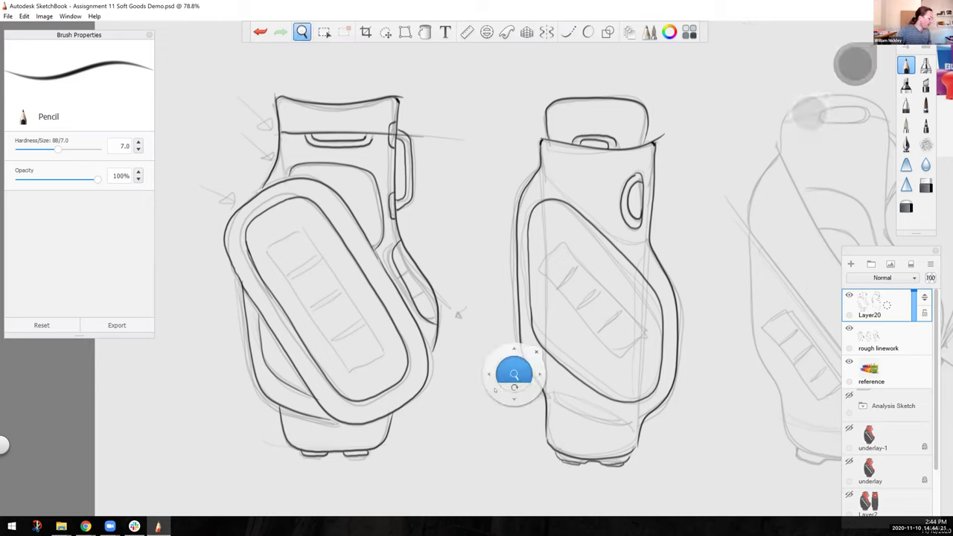
drag(578, 406, 410, 385)
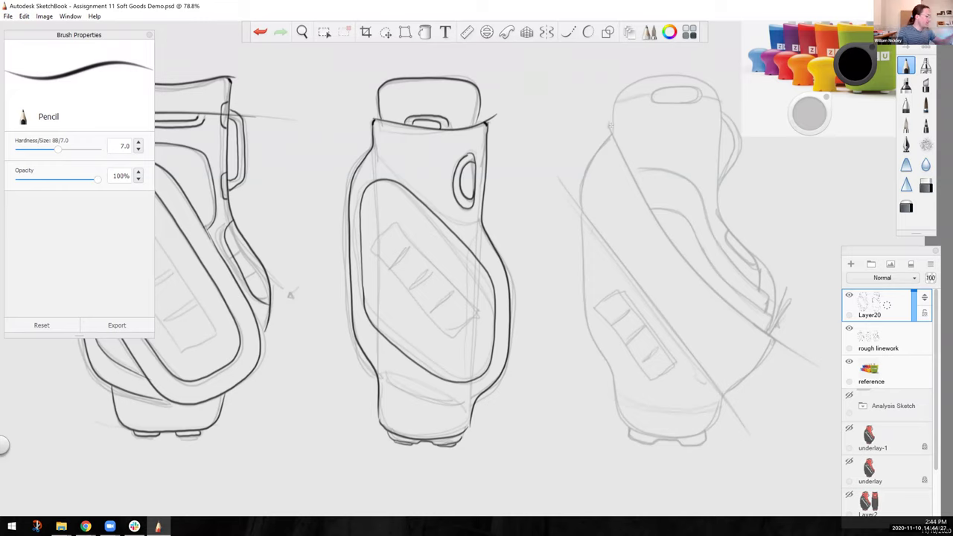
mouse_move(613, 131)
mouse_down()
mouse_move(620, 87)
mouse_move(698, 75)
mouse_move(722, 172)
mouse_move(776, 314)
mouse_up()
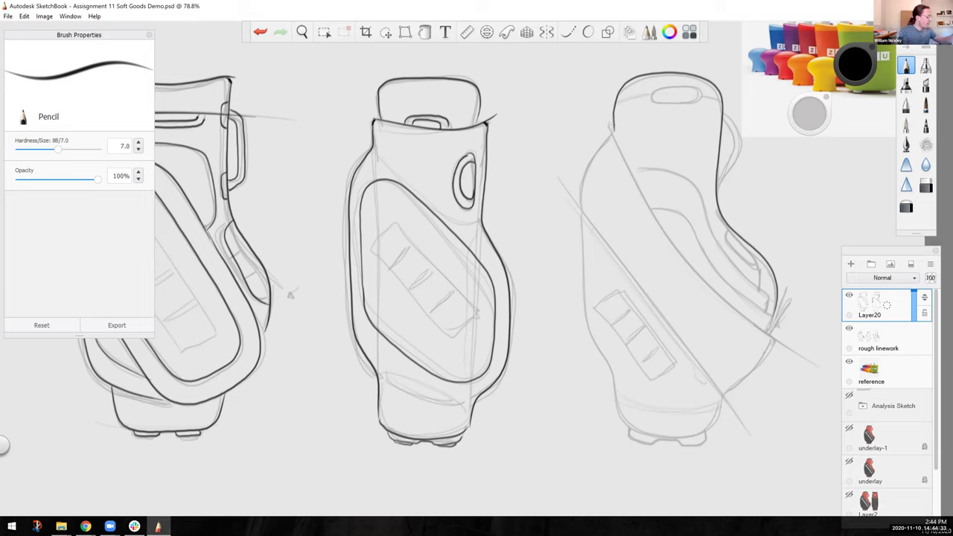
mouse_move(615, 122)
mouse_down()
mouse_move(582, 198)
mouse_move(590, 335)
mouse_move(612, 396)
mouse_move(649, 438)
mouse_move(705, 436)
mouse_move(772, 337)
mouse_up()
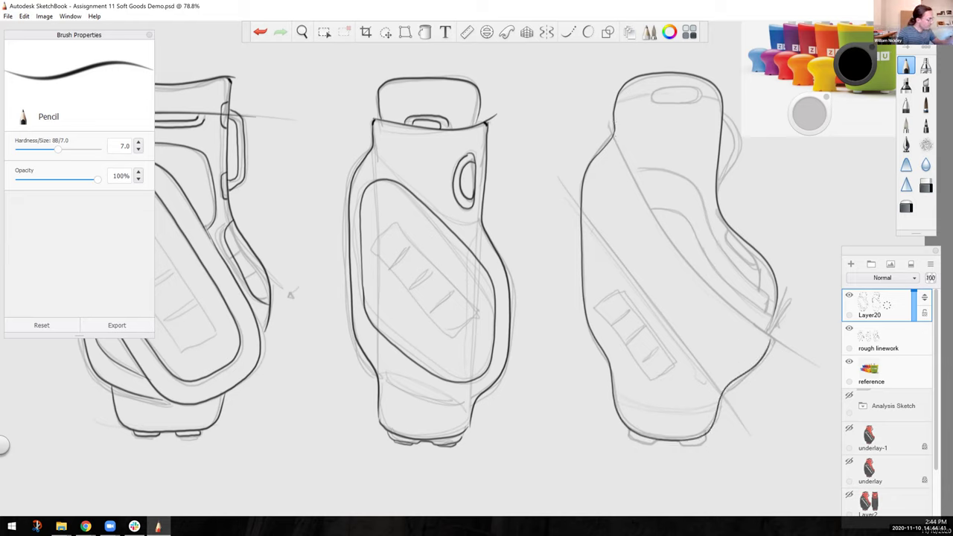
Trace the right bag's long diagonal seam and the curved panel lines running to its lower-right edge.
drag(615, 136, 816, 364)
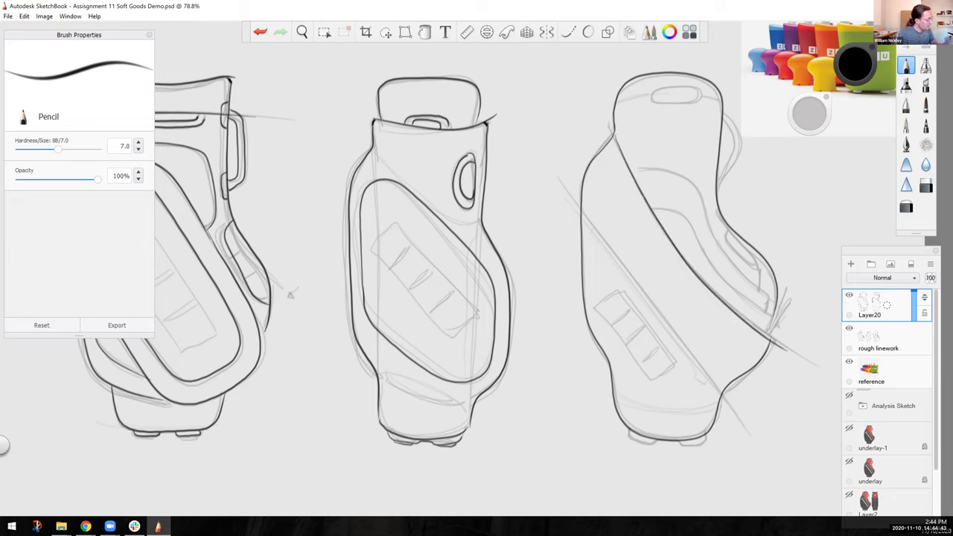
drag(649, 210, 786, 326)
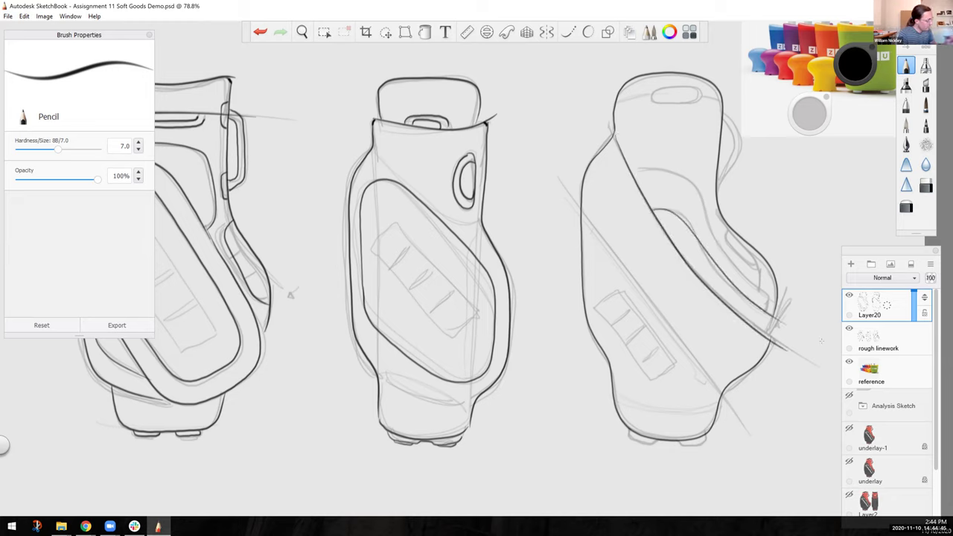
mouse_move(632, 169)
mouse_down()
mouse_move(655, 170)
mouse_move(788, 313)
mouse_move(766, 313)
mouse_move(768, 331)
mouse_up()
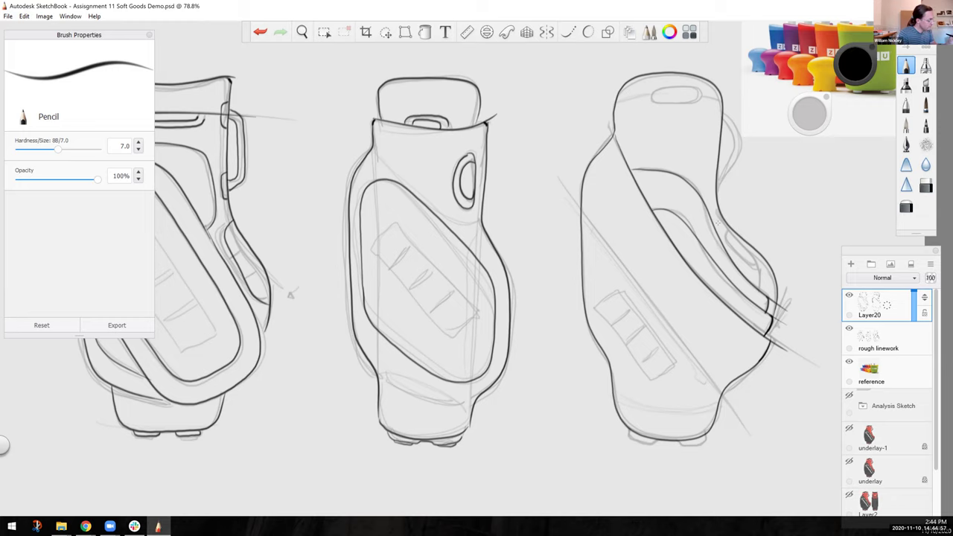
Trace the narrow side pocket on the right bag's right contour, undoing and redrawing unsatisfactory strokes.
drag(730, 236, 771, 274)
click(259, 32)
drag(731, 243, 773, 281)
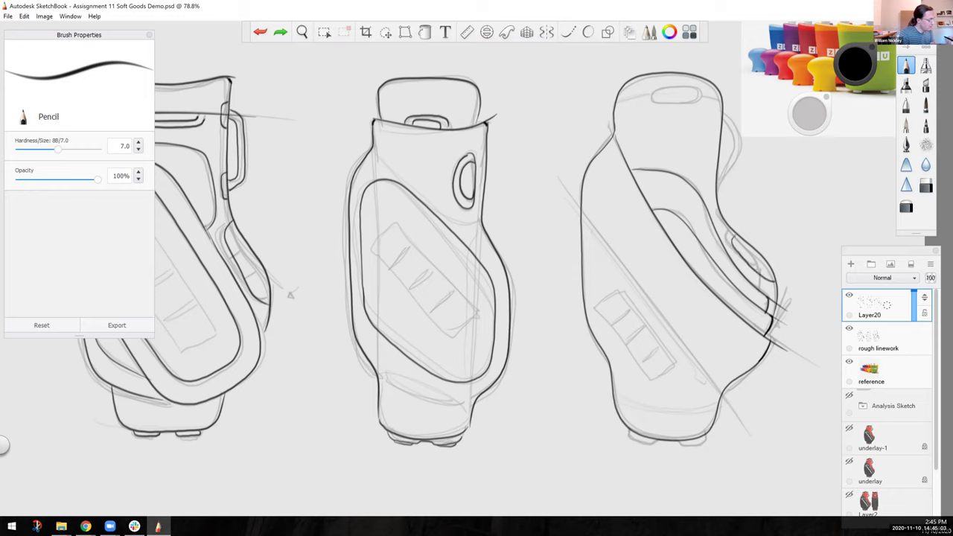
click(259, 32)
drag(735, 240, 774, 281)
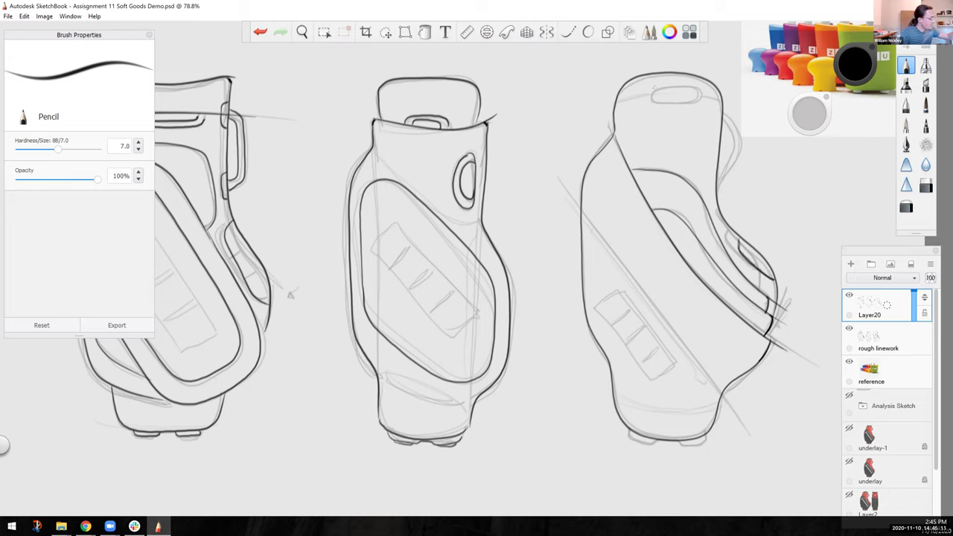
Trace the right bag's top grip slot with the seam on either side of it, plus the curved side handle.
mouse_move(650, 87)
mouse_down()
mouse_move(693, 95)
mouse_move(640, 102)
mouse_move(645, 96)
mouse_move(618, 109)
mouse_up()
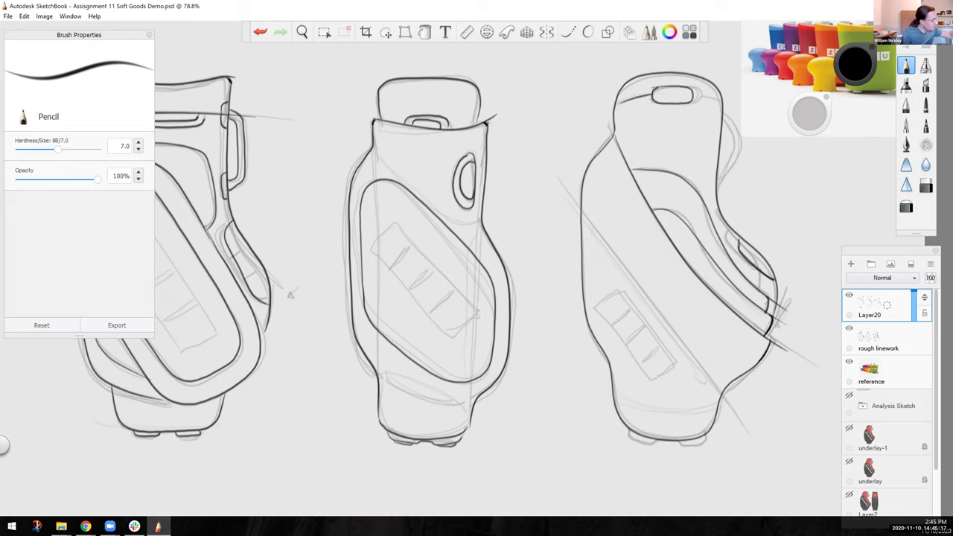
drag(692, 93, 726, 98)
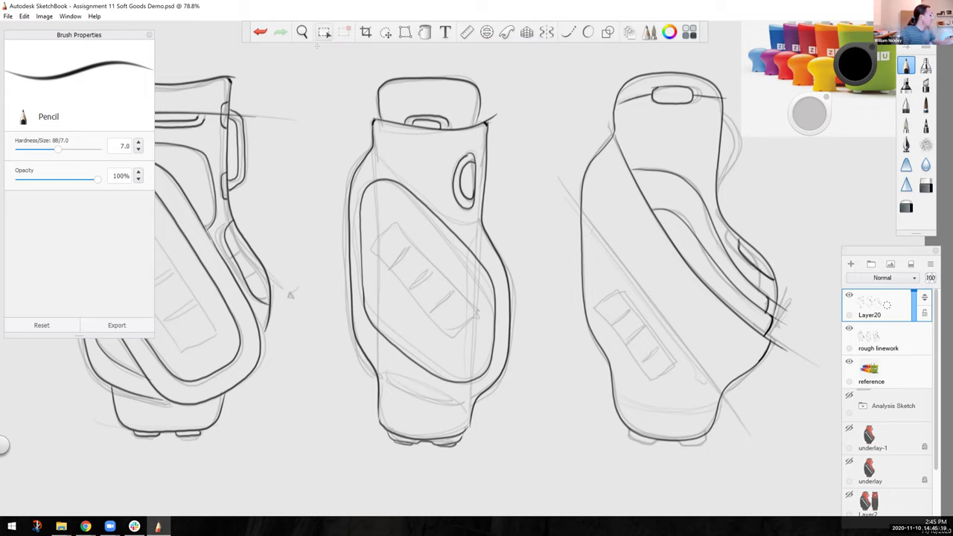
click(259, 31)
click(279, 31)
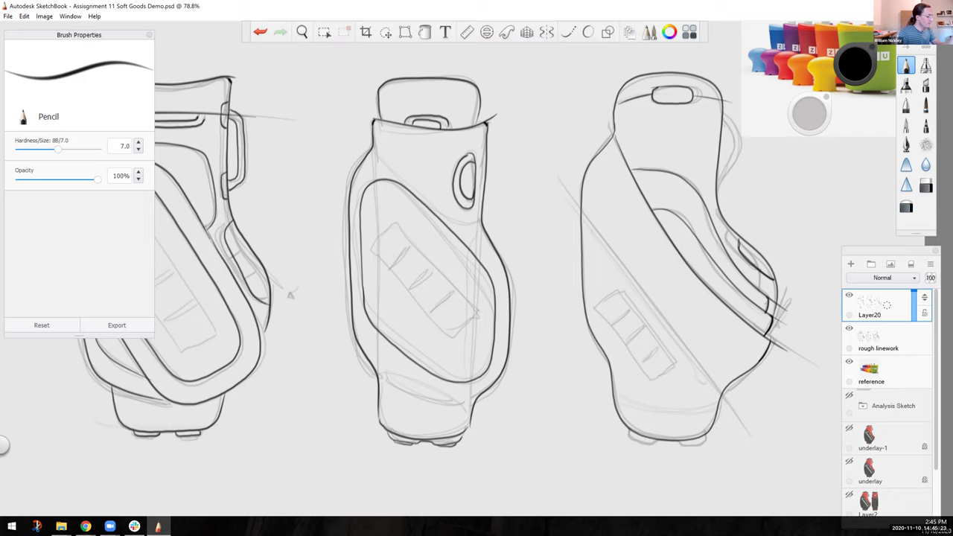
drag(729, 125, 716, 192)
drag(729, 116, 715, 210)
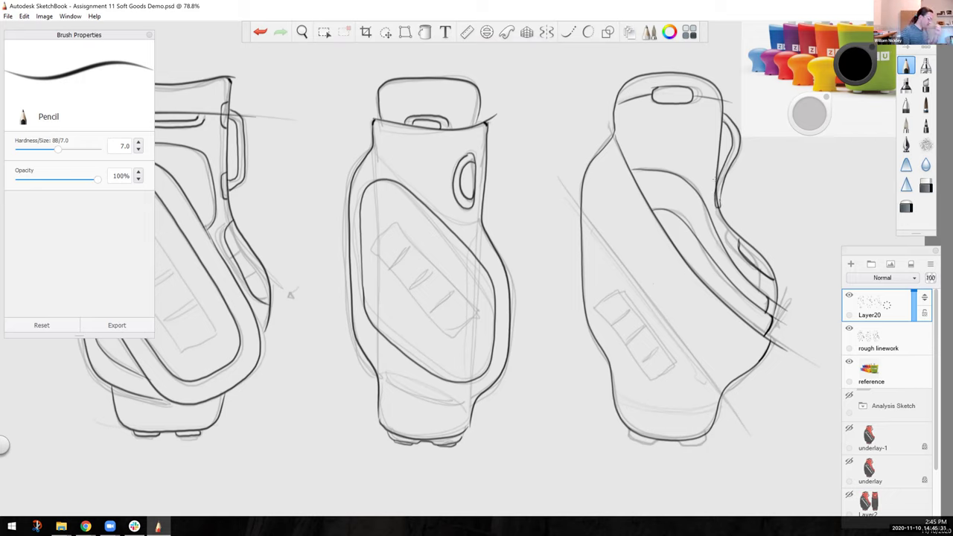
Trace the right bag's lower diagonal seam and the curved seam above its base, redrawing the base seam higher up the left contour.
drag(579, 208, 735, 418)
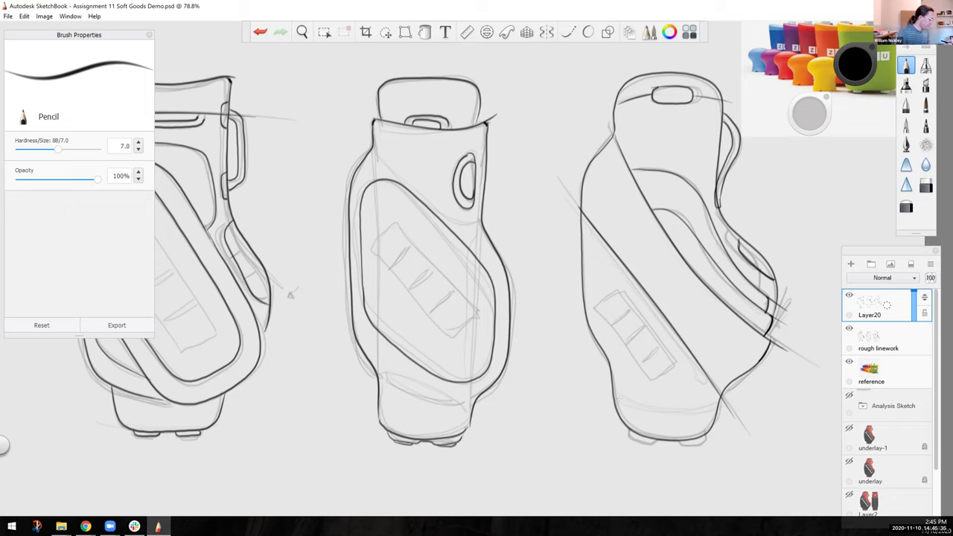
drag(612, 396, 729, 412)
key(ctrl+z)
drag(613, 396, 721, 414)
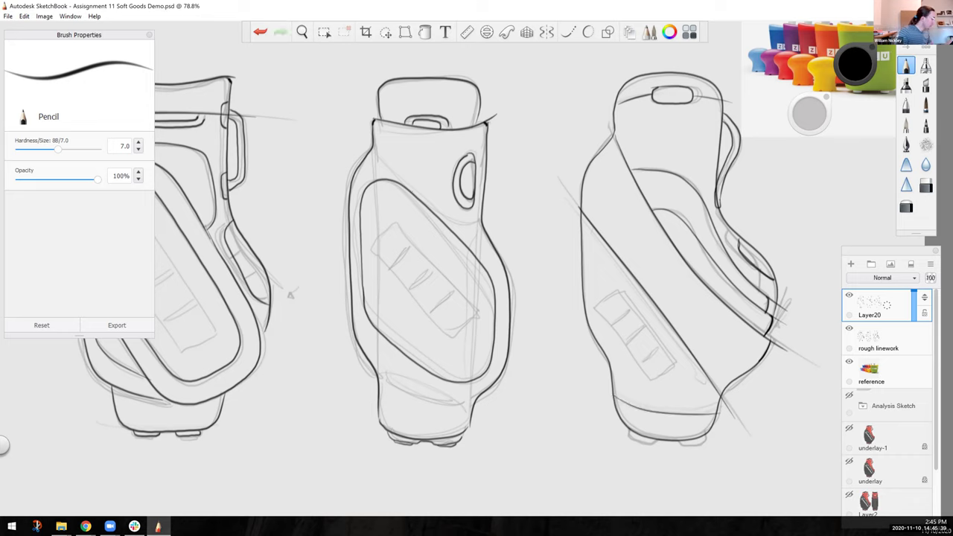
key(ctrl+z)
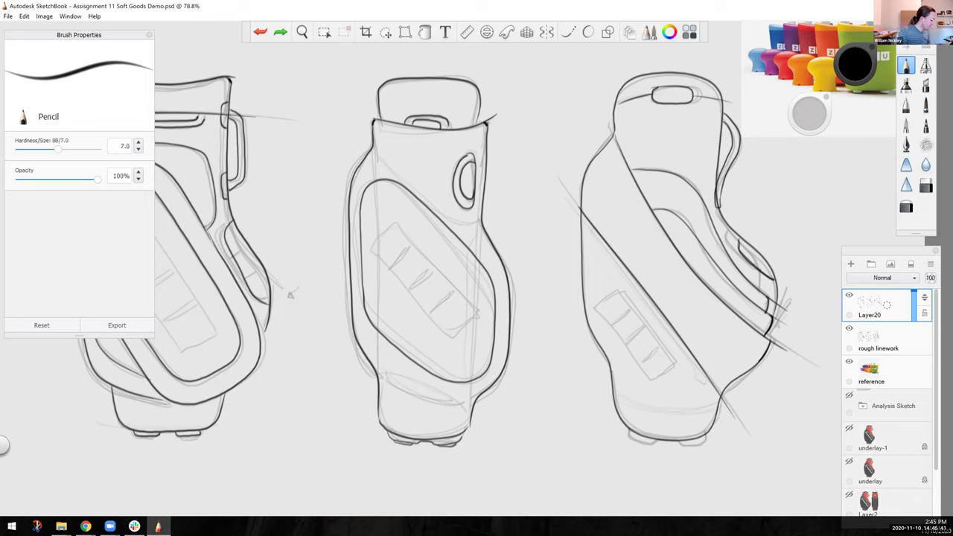
mouse_move(612, 370)
mouse_down()
mouse_move(652, 412)
mouse_move(714, 413)
mouse_up()
Trace the two feet under the right bag's base.
mouse_move(631, 430)
mouse_down()
mouse_move(698, 443)
mouse_move(675, 442)
mouse_move(707, 439)
mouse_up()
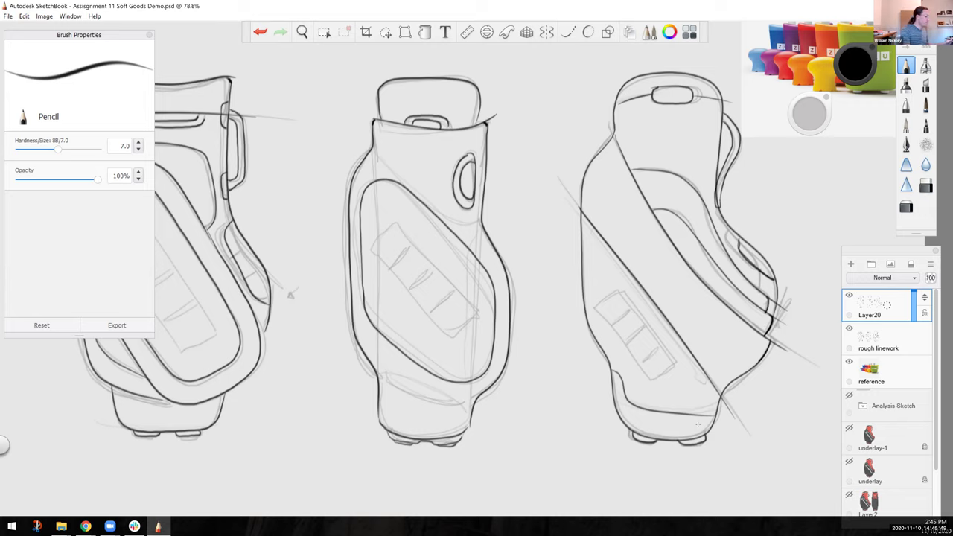
key(space)
drag(383, 364, 382, 403)
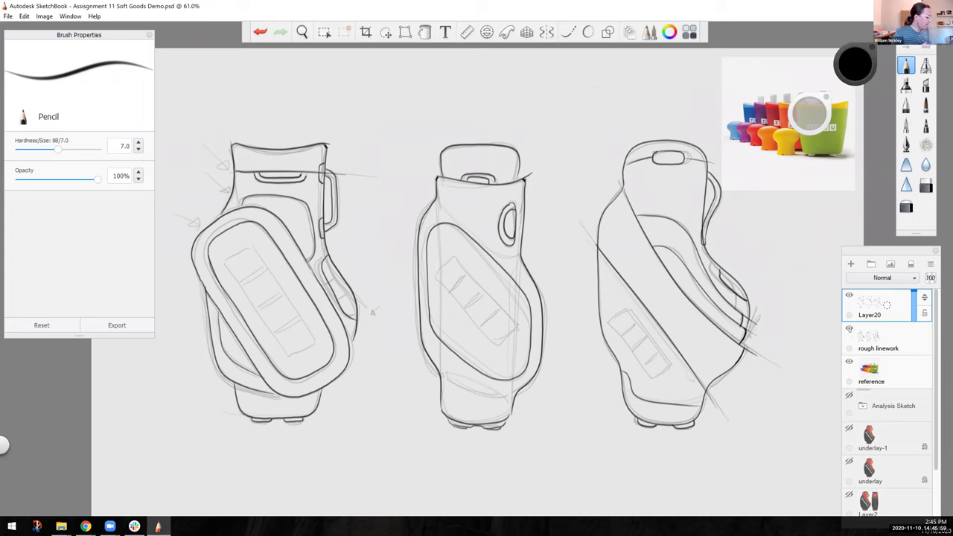
Compare the clean linework with the rough linework hidden, and lower the rough linework layer's opacity to about 13%.
click(848, 328)
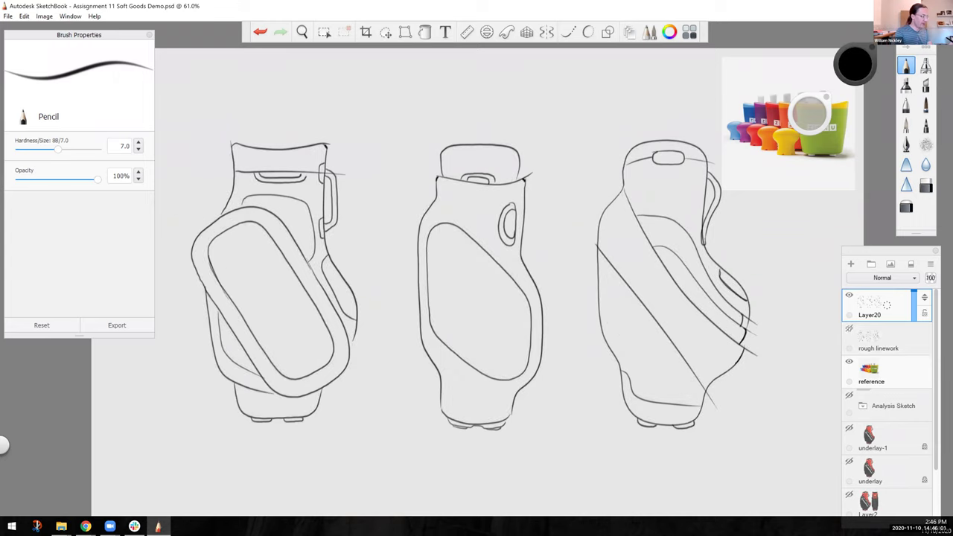
click(849, 296)
click(848, 328)
click(894, 337)
drag(913, 347, 913, 323)
click(848, 329)
click(849, 296)
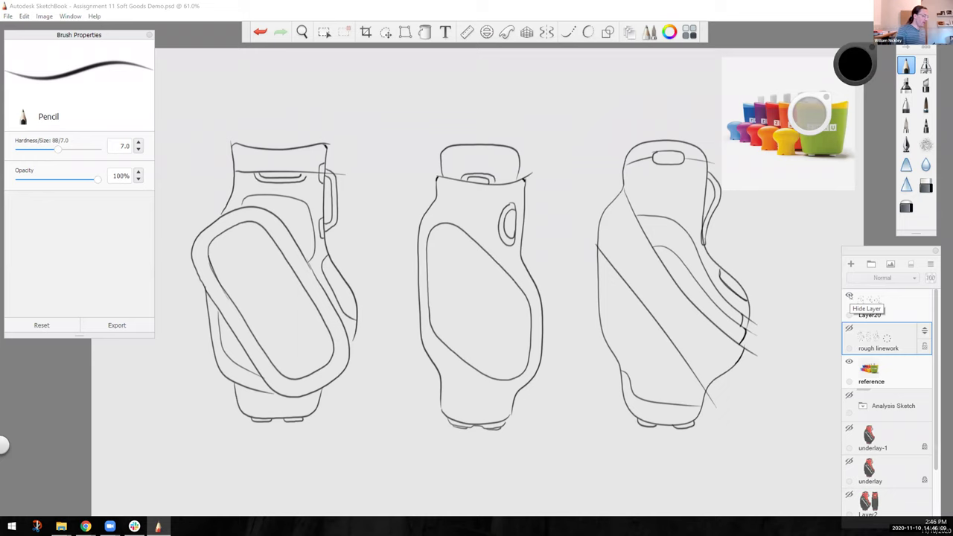
click(849, 328)
drag(911, 348, 914, 351)
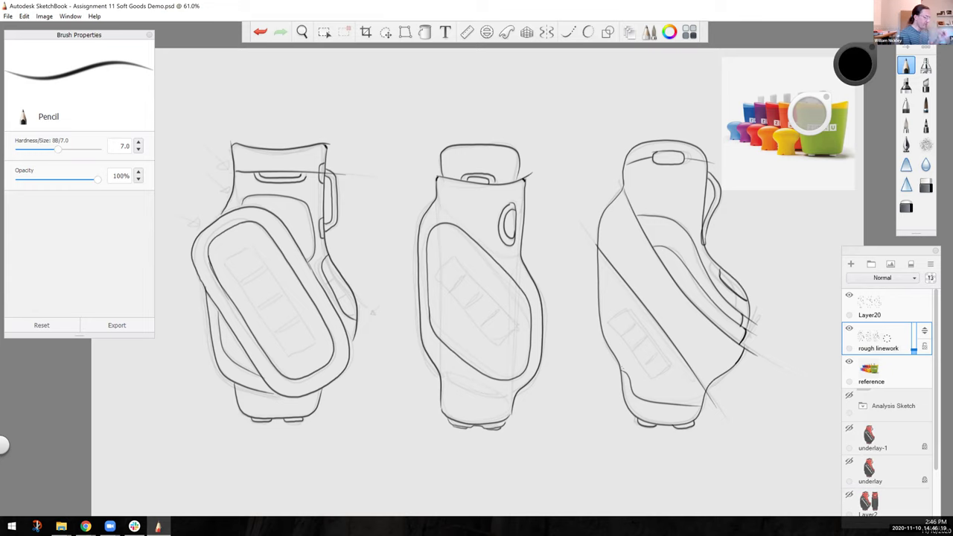
Add a new layer beneath the rough linework and choose the Dream Brush with white paint.
drag(890, 372, 882, 325)
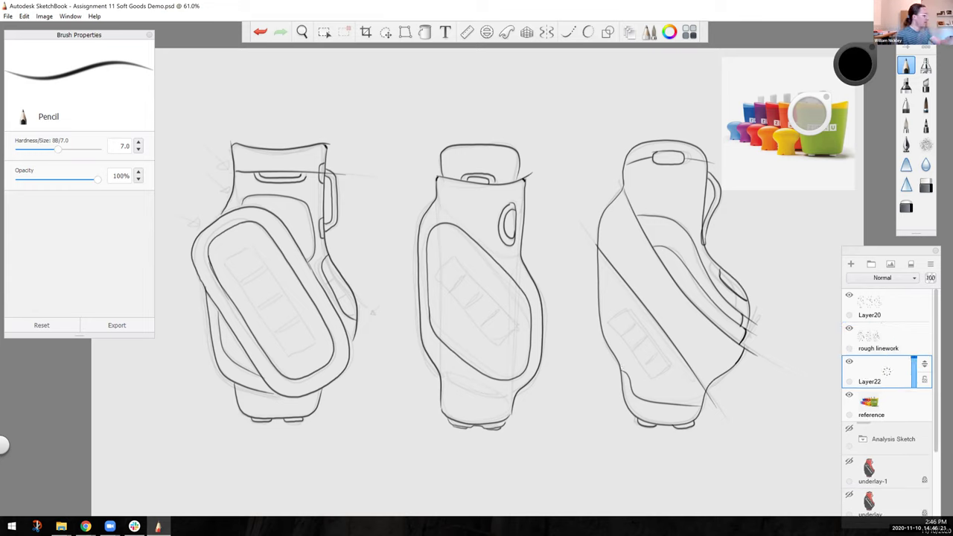
click(925, 105)
click(851, 67)
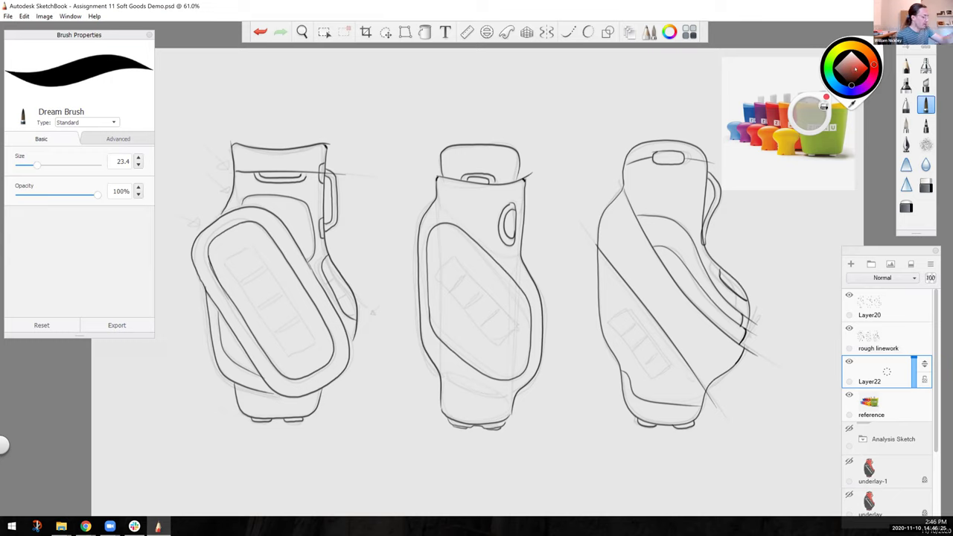
click(851, 48)
Enlarge the brush to 70.2 and paint the left bag's top collar and the middle bag's top panel white.
drag(313, 180, 310, 161)
key(])
key(])
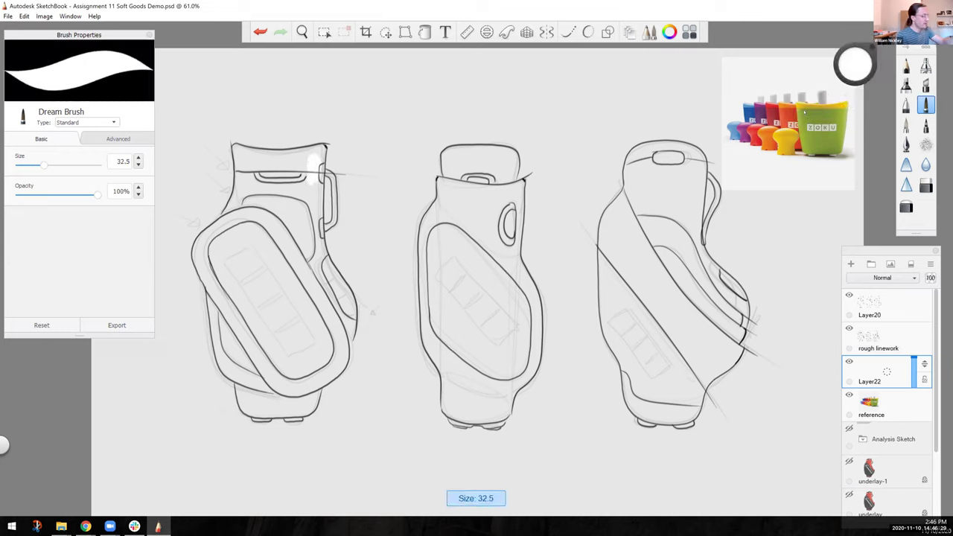
drag(804, 118, 812, 117)
drag(312, 165, 319, 150)
drag(813, 118, 818, 118)
drag(296, 163, 283, 163)
mouse_move(253, 151)
mouse_down()
mouse_move(237, 151)
mouse_move(252, 177)
mouse_move(322, 180)
mouse_up()
mouse_move(499, 170)
mouse_down()
mouse_move(512, 159)
mouse_move(497, 151)
mouse_move(445, 179)
mouse_move(468, 151)
mouse_move(496, 152)
mouse_up()
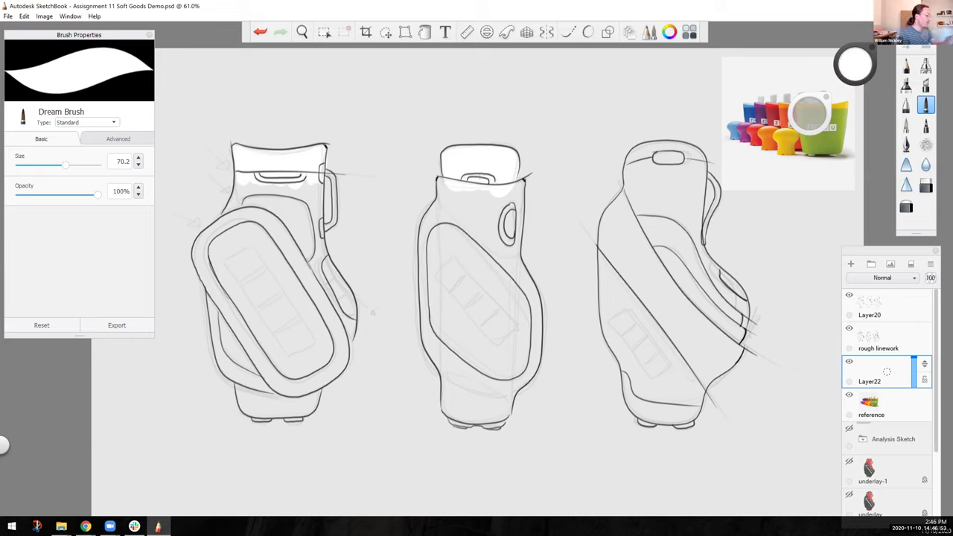
Paint the right bag's upper section white, from its rounded top down along the curved side to the small pocket.
mouse_move(636, 161)
mouse_down()
mouse_move(637, 202)
mouse_move(634, 158)
mouse_move(666, 171)
mouse_move(685, 151)
mouse_move(697, 160)
mouse_move(693, 197)
mouse_move(687, 177)
mouse_move(690, 213)
mouse_up()
mouse_move(684, 168)
mouse_down()
mouse_move(650, 232)
mouse_move(634, 239)
mouse_up()
drag(631, 204, 659, 245)
mouse_move(688, 229)
mouse_down()
mouse_move(667, 268)
mouse_move(700, 244)
mouse_move(717, 294)
mouse_move(735, 294)
mouse_move(746, 316)
mouse_move(731, 309)
mouse_up()
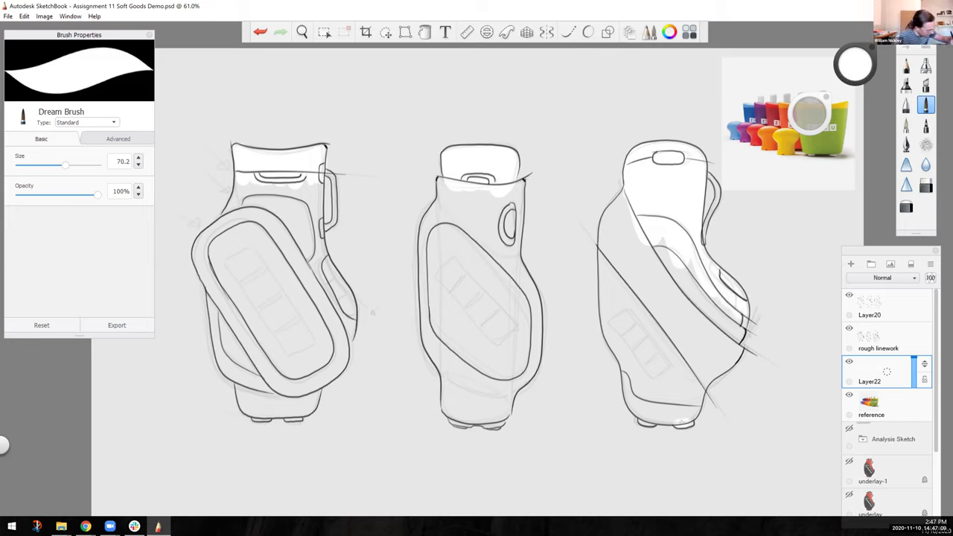
Paint the feet of all three bags and the left bag's large rounded front panel white, undoing any stray stroke.
mouse_move(640, 421)
mouse_down()
mouse_move(652, 418)
mouse_move(645, 410)
mouse_up()
drag(456, 422, 500, 418)
drag(298, 415, 268, 414)
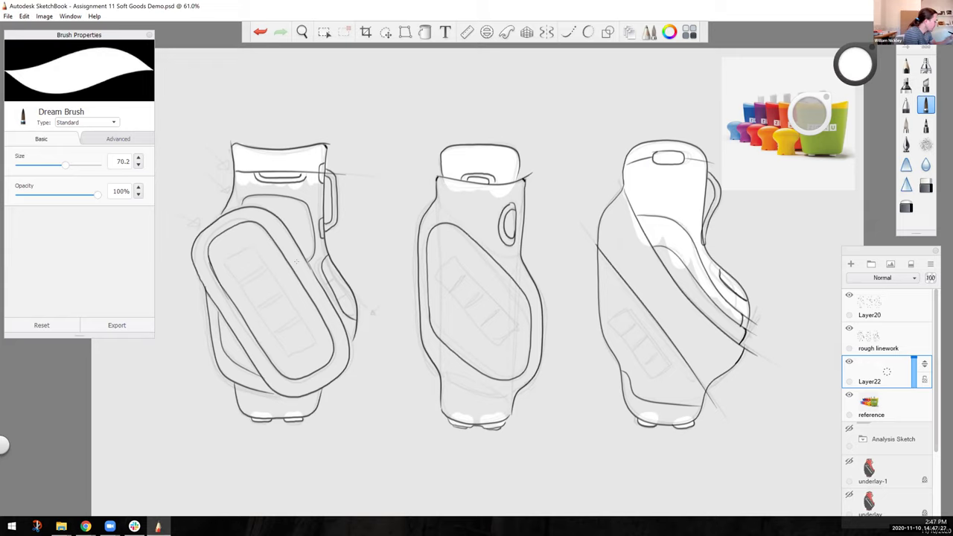
mouse_move(267, 271)
mouse_down()
mouse_move(262, 294)
mouse_move(245, 246)
mouse_move(253, 228)
mouse_move(248, 265)
mouse_move(294, 291)
mouse_move(324, 361)
mouse_move(290, 350)
mouse_move(301, 339)
mouse_move(294, 368)
mouse_move(227, 268)
mouse_move(224, 290)
mouse_move(216, 253)
mouse_move(238, 229)
mouse_up()
key(ctrl+z)
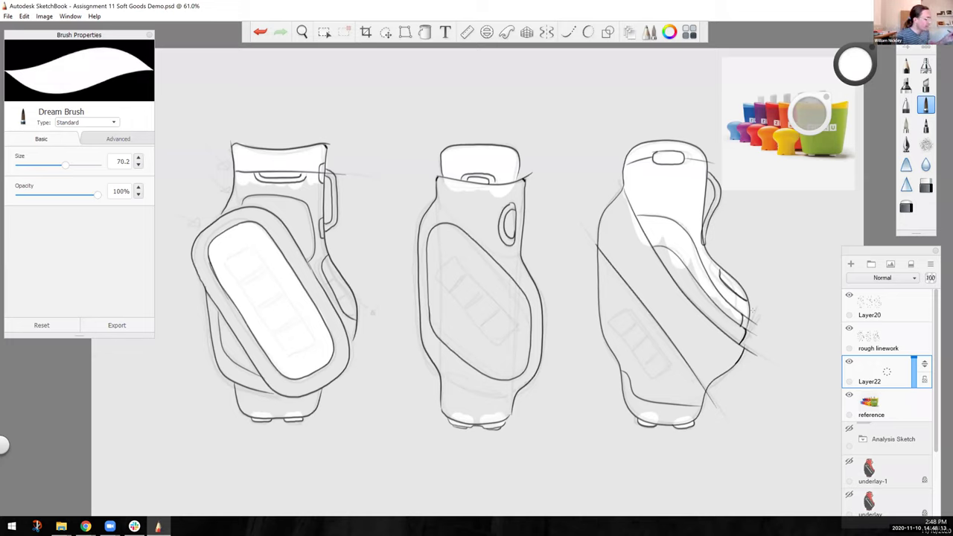
Erase the right bag's small side pocket on the clean linework layer and redraw it further inside the contour in black Pencil.
click(886, 304)
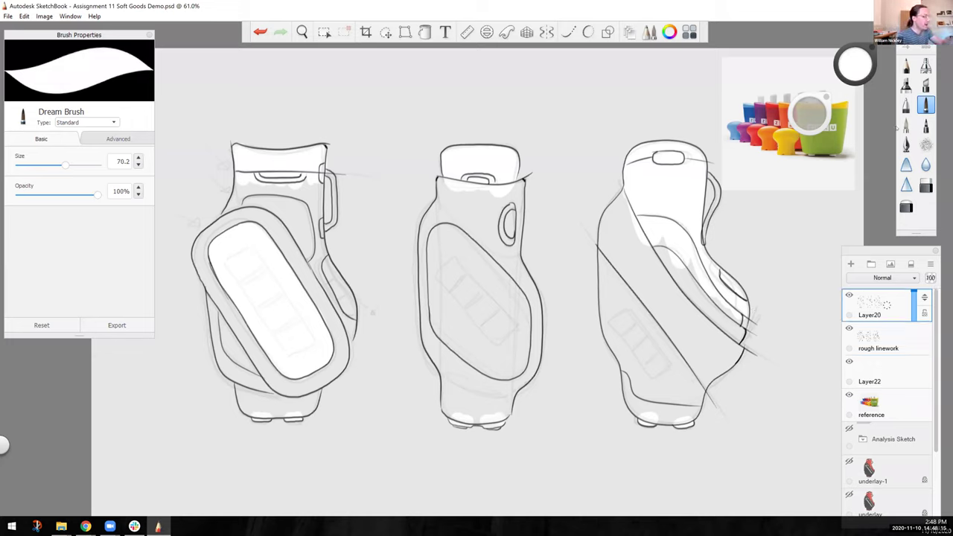
click(926, 186)
drag(739, 283, 719, 268)
click(905, 65)
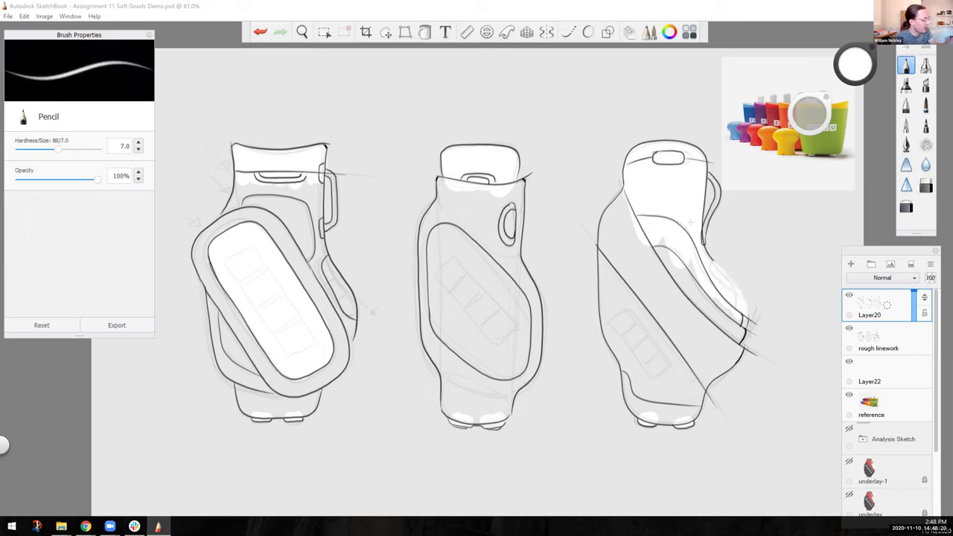
click(854, 65)
click(851, 84)
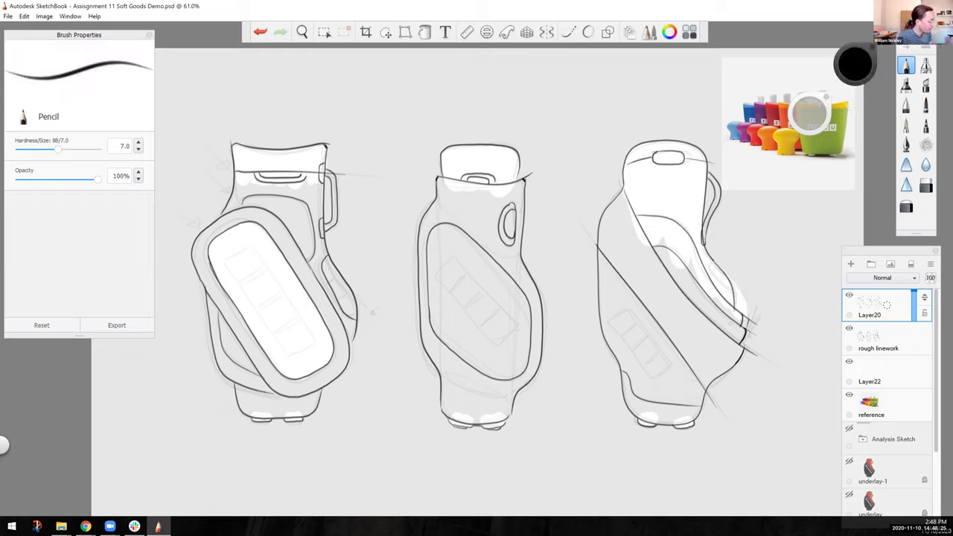
mouse_move(713, 266)
mouse_down()
mouse_move(733, 296)
mouse_move(715, 271)
mouse_up()
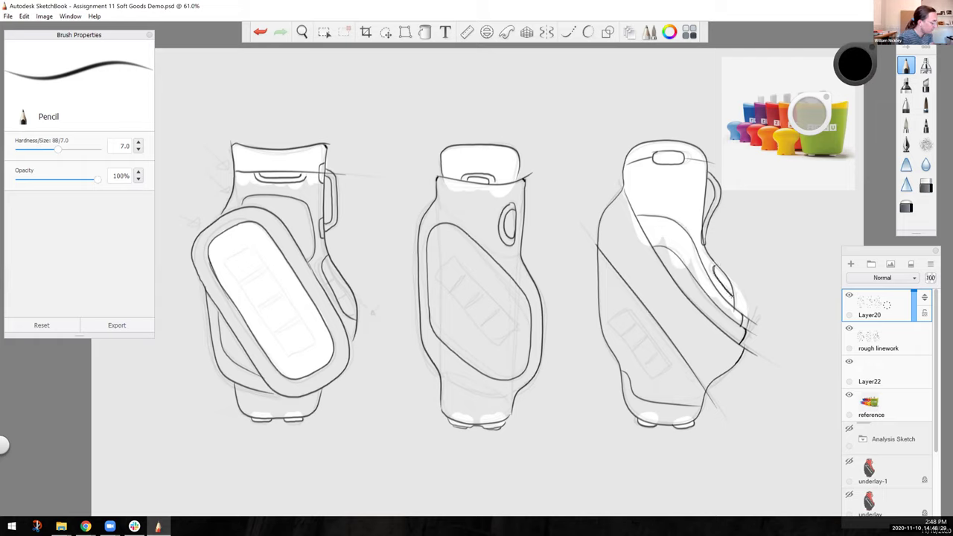
Paint the left bag's top collar magenta-purple with the Dream Brush on the white paint layer.
click(874, 372)
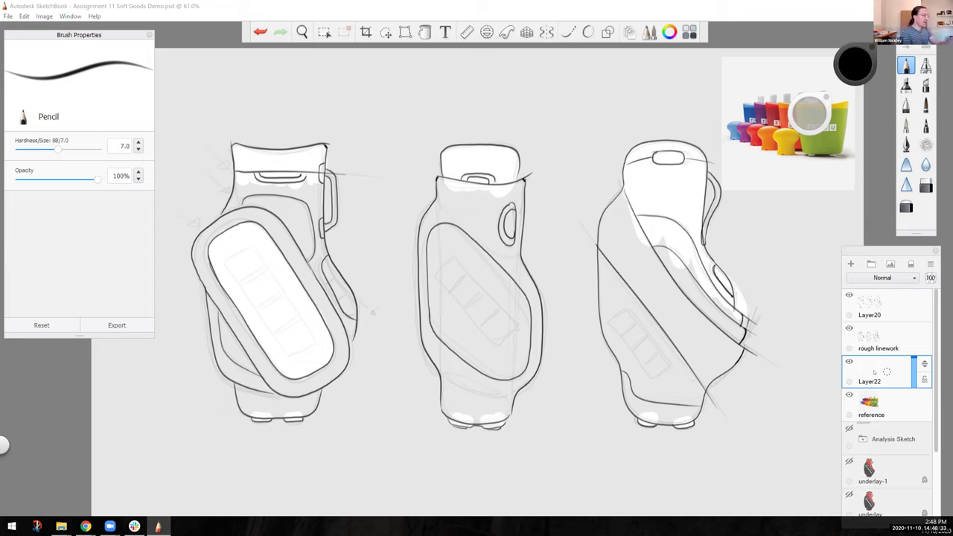
click(855, 64)
drag(823, 107, 854, 102)
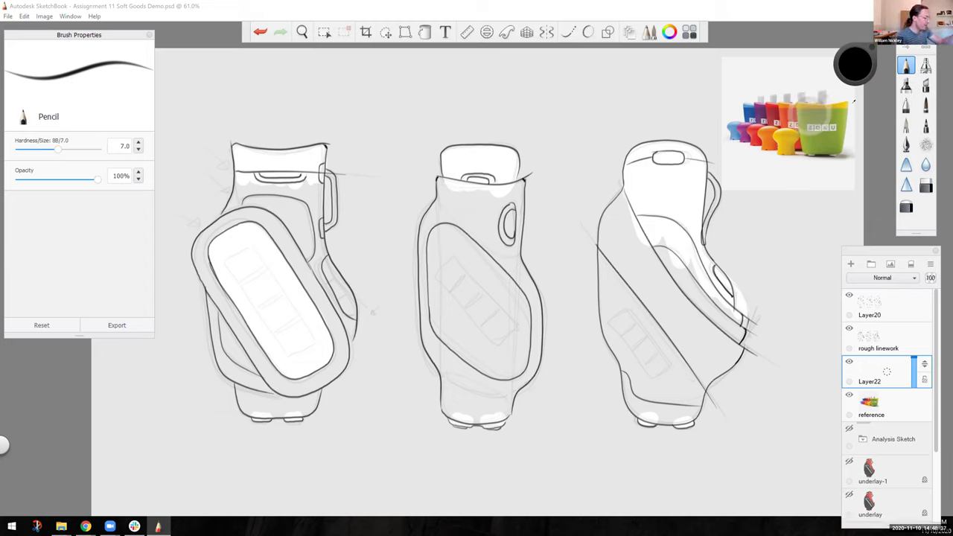
drag(853, 102, 850, 102)
click(925, 106)
mouse_move(264, 159)
mouse_down()
mouse_move(346, 169)
mouse_move(232, 163)
mouse_move(262, 157)
mouse_move(234, 149)
mouse_move(325, 155)
mouse_up()
click(260, 31)
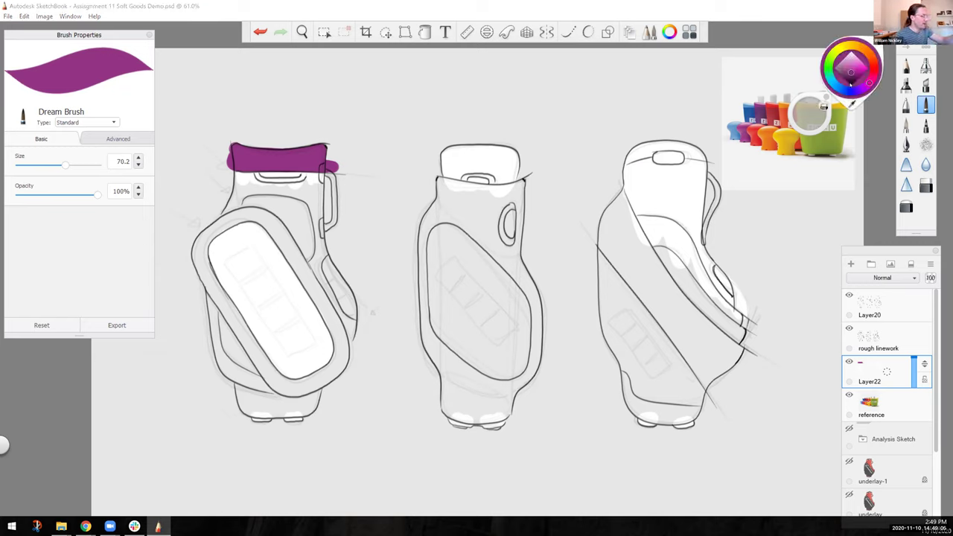
Add a layer above the white paint and fill the left bag's body around the front pocket and its base in darker purple.
drag(852, 76, 851, 102)
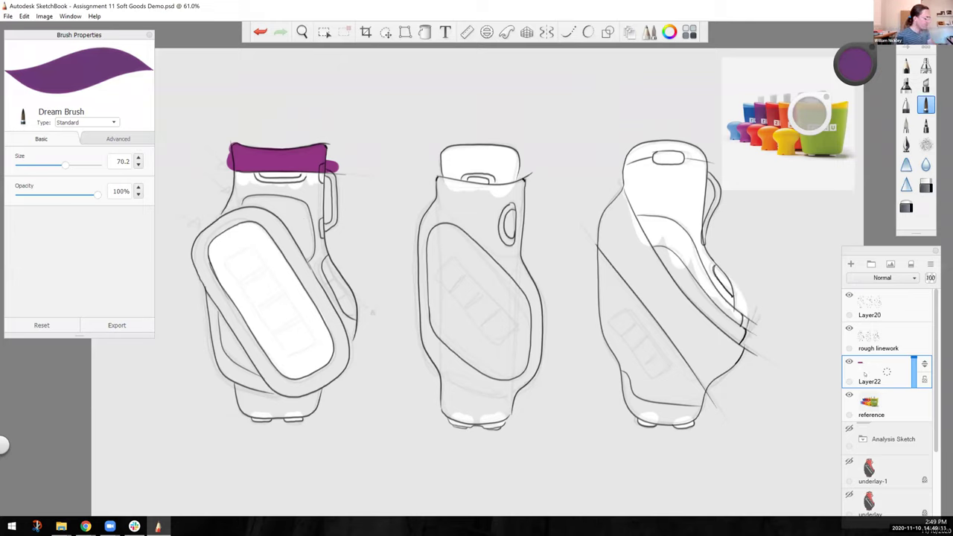
key(ctrl+shift+n)
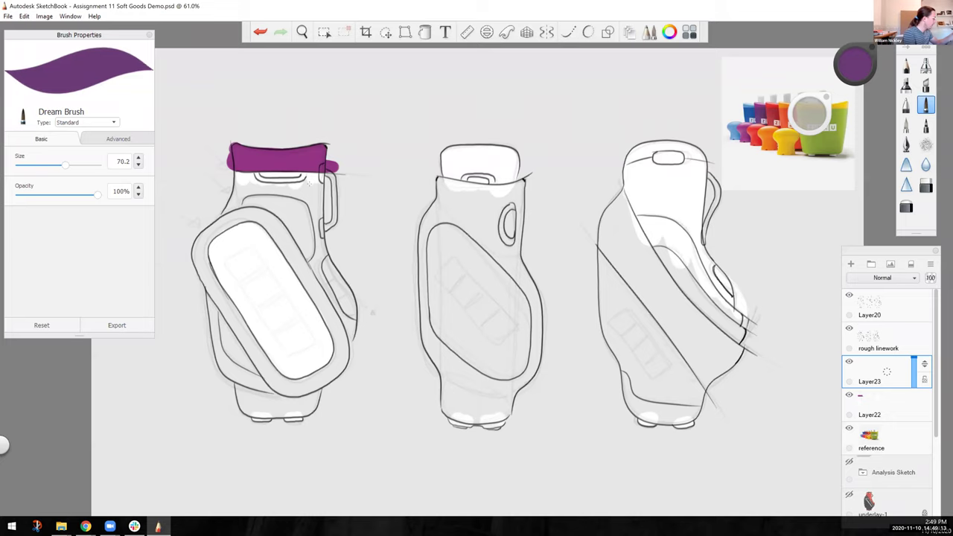
mouse_move(311, 186)
mouse_down()
mouse_move(310, 198)
mouse_move(322, 174)
mouse_move(298, 246)
mouse_move(277, 199)
mouse_move(257, 195)
mouse_move(262, 221)
mouse_move(305, 173)
mouse_move(252, 176)
mouse_move(225, 220)
mouse_move(245, 195)
mouse_move(271, 213)
mouse_up()
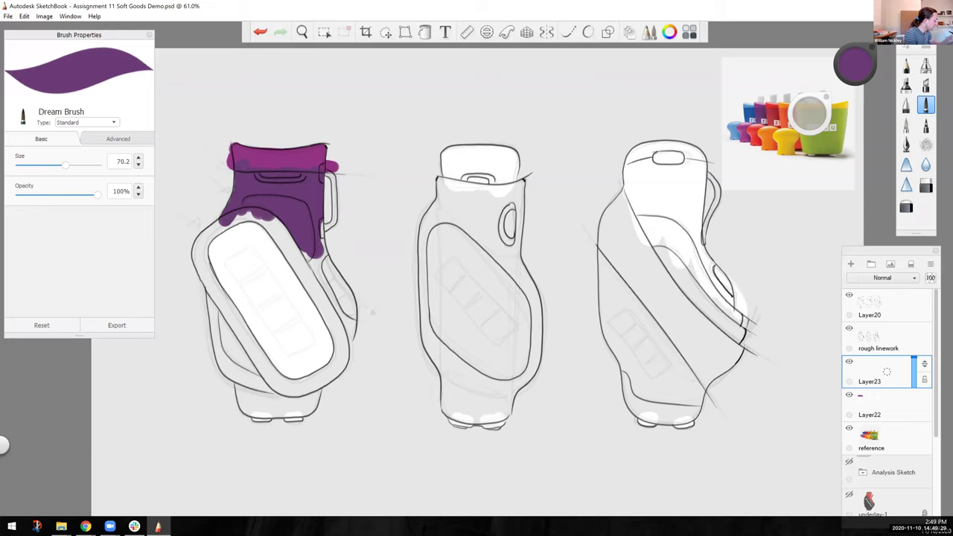
mouse_move(314, 251)
mouse_down()
mouse_move(315, 228)
mouse_move(347, 299)
mouse_move(346, 342)
mouse_move(297, 242)
mouse_up()
mouse_move(235, 348)
mouse_down()
mouse_move(213, 291)
mouse_move(219, 340)
mouse_move(277, 390)
mouse_move(246, 385)
mouse_move(234, 335)
mouse_up()
mouse_move(311, 388)
mouse_down()
mouse_move(304, 409)
mouse_move(257, 405)
mouse_move(299, 416)
mouse_move(236, 391)
mouse_move(242, 408)
mouse_move(271, 420)
mouse_up()
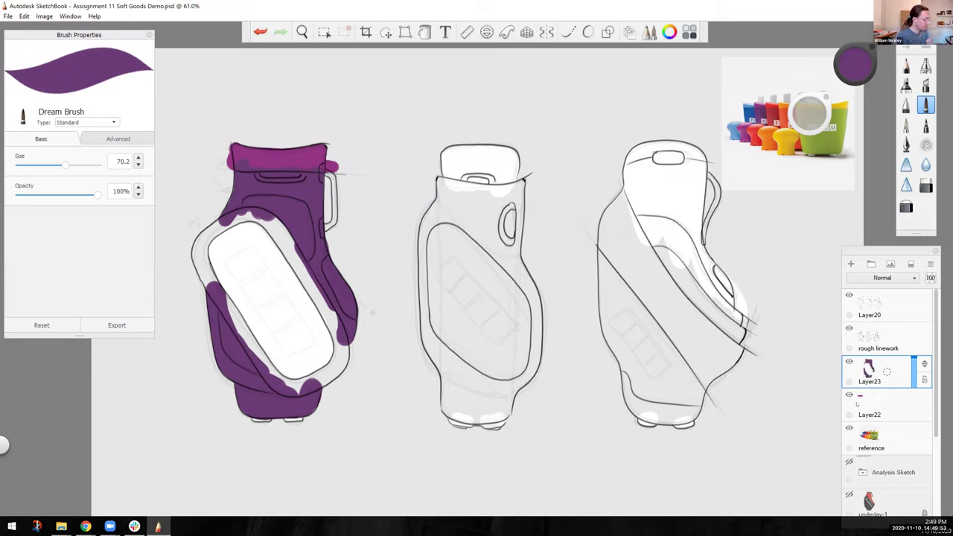
Erase the magenta-purple collar paint from the left bag on the white paint layer with the Hard Eraser.
click(867, 405)
key(e)
mouse_move(239, 138)
mouse_down()
mouse_move(331, 166)
mouse_move(238, 138)
mouse_up()
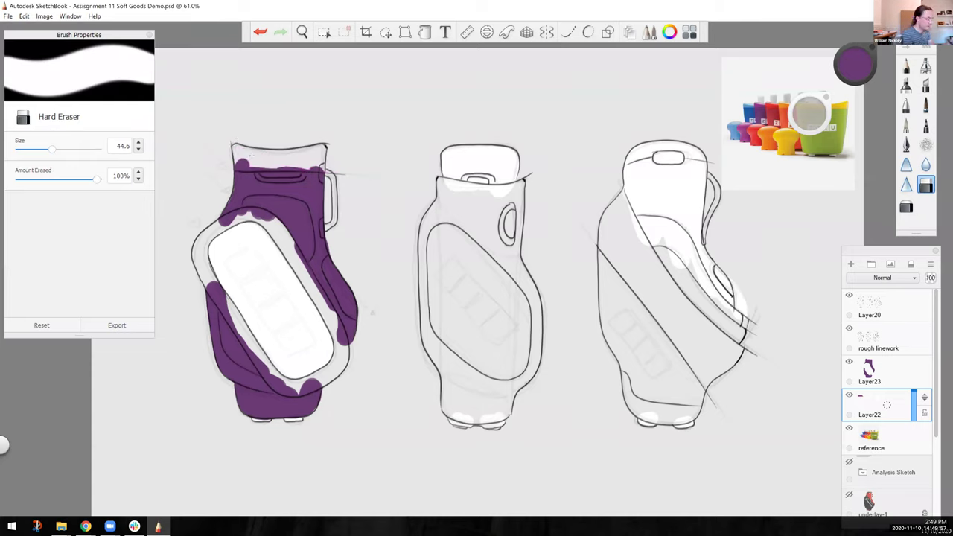
Add an empty layer above the dark purple one and rename the white paint layer "white".
click(879, 372)
click(850, 264)
double_click(866, 439)
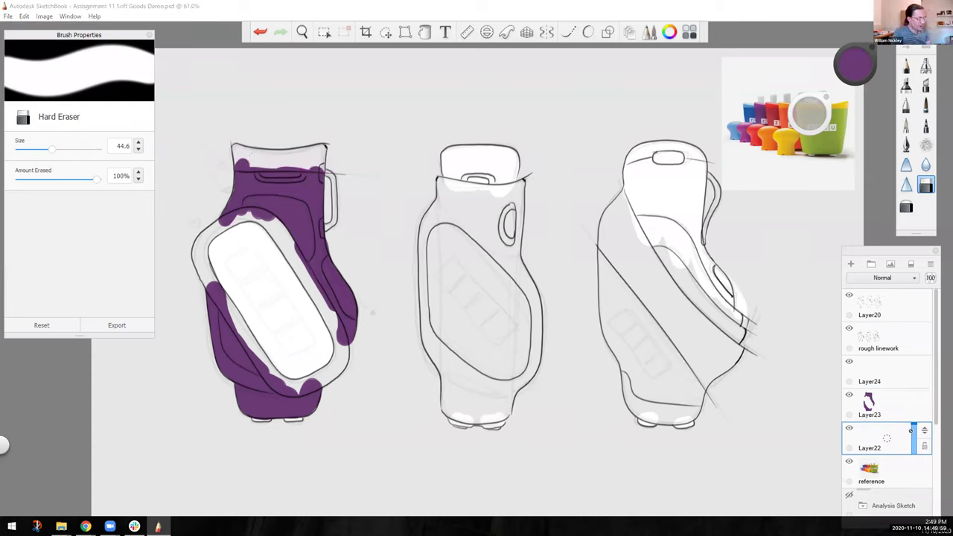
drag(863, 483, 805, 471)
text(whi)
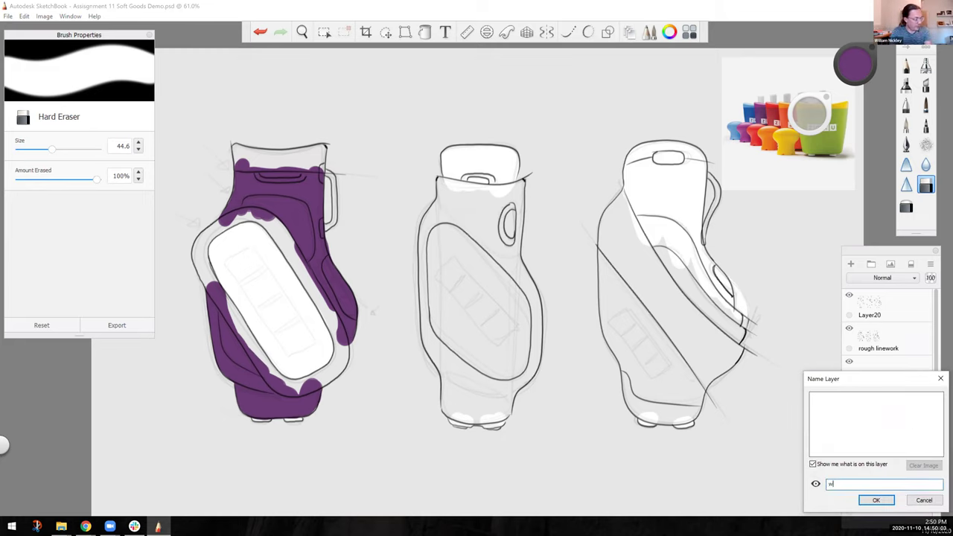
text(te)
key(Return)
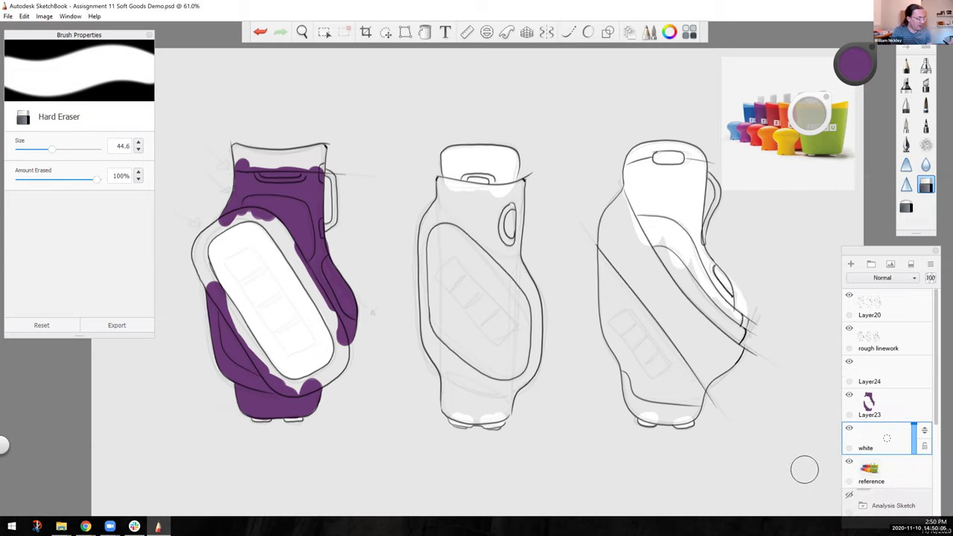
Rename the dark purple layer "dark hue" and the empty layer above it "light hue".
double_click(886, 405)
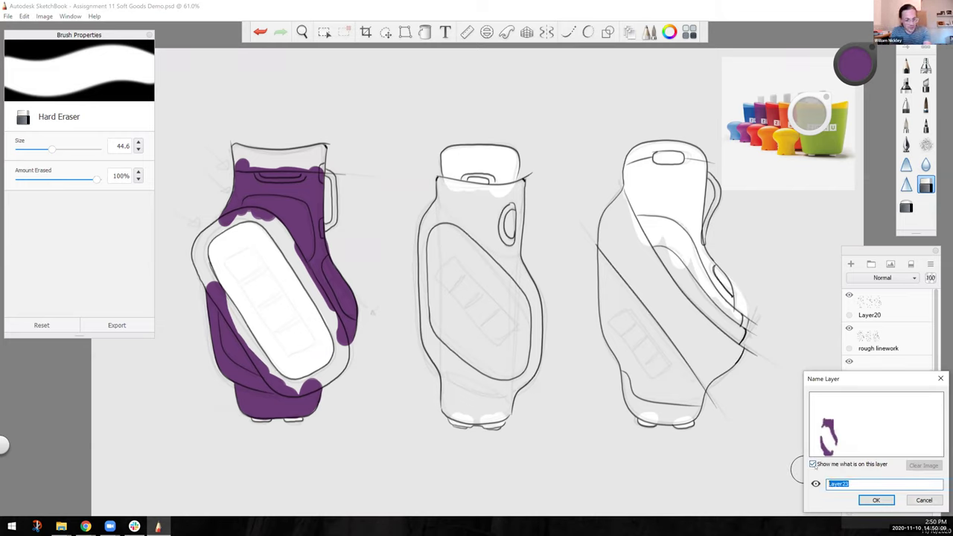
text(dark hue)
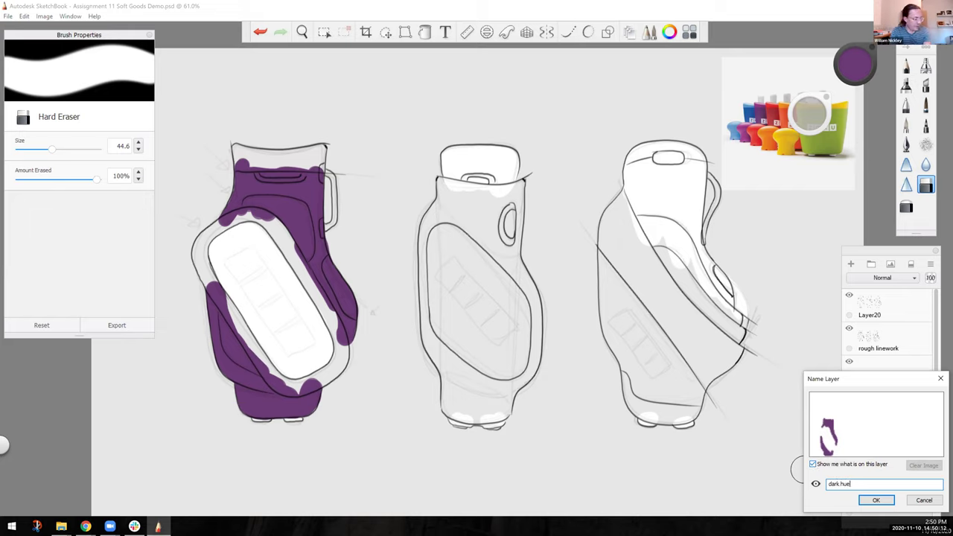
key(Return)
double_click(887, 369)
text(light hue)
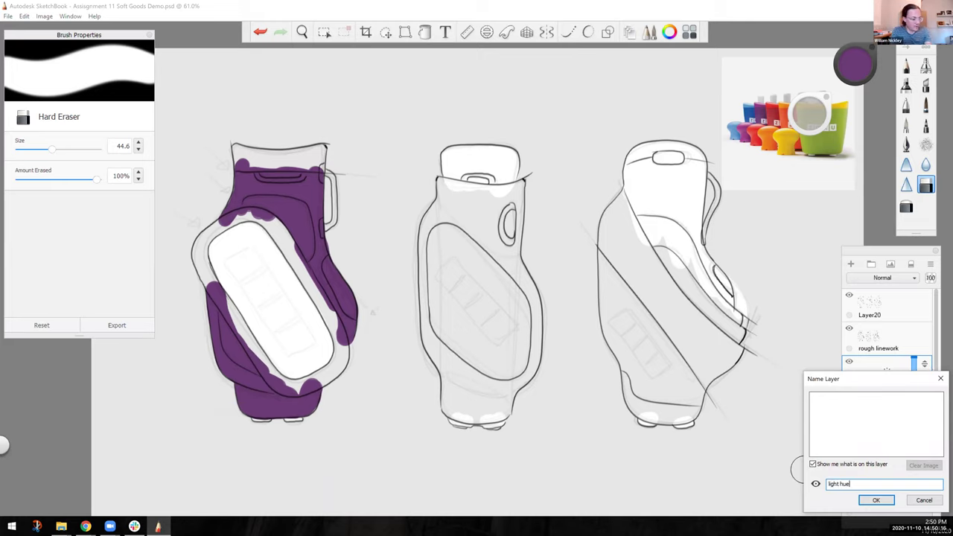
key(Return)
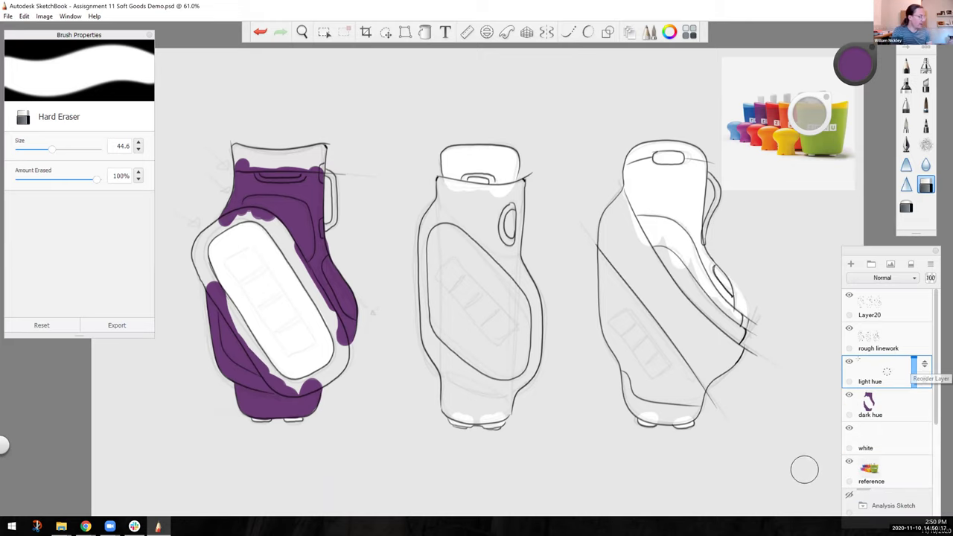
Choose a brighter magenta-purple with the Dream Brush for painting on the light hue layer.
click(853, 65)
drag(854, 65, 850, 105)
click(924, 105)
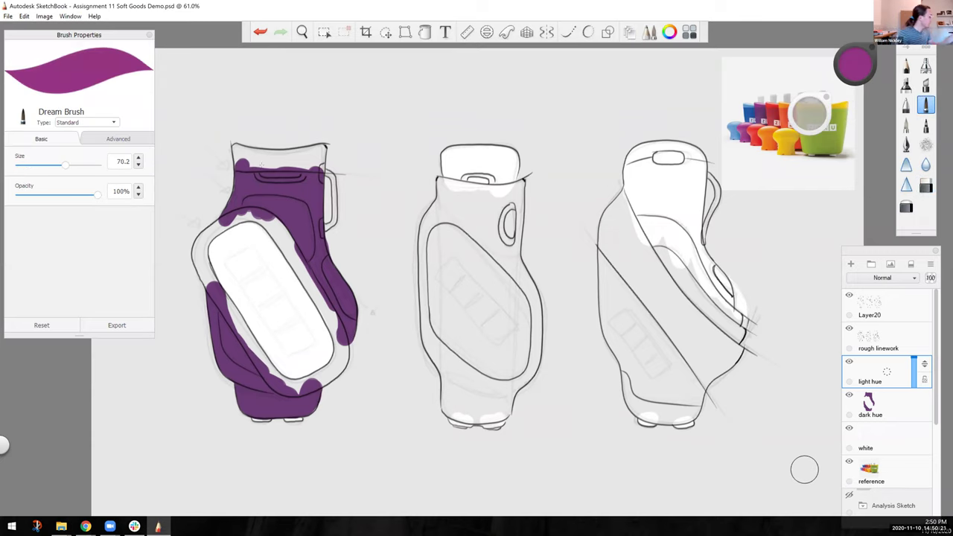
Fill the left bag's collar and the frame around its large pocket with magenta on the light hue layer.
mouse_move(336, 160)
mouse_down()
mouse_move(235, 163)
mouse_move(236, 149)
mouse_move(326, 150)
mouse_up()
mouse_move(290, 236)
mouse_down()
mouse_move(272, 223)
mouse_move(318, 296)
mouse_move(293, 257)
mouse_up()
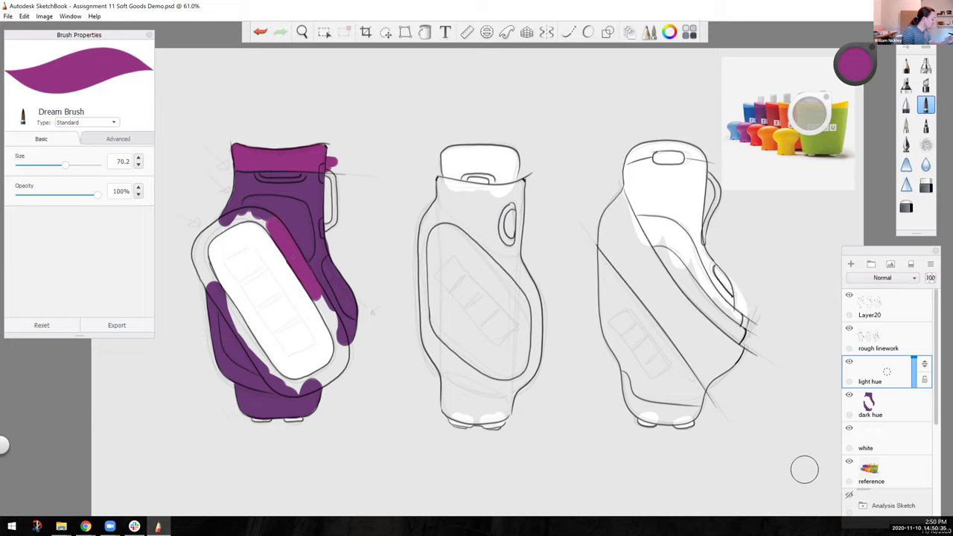
mouse_move(315, 298)
mouse_down()
mouse_move(341, 343)
mouse_move(336, 368)
mouse_move(334, 352)
mouse_up()
mouse_move(344, 358)
mouse_down()
mouse_move(328, 381)
mouse_move(307, 381)
mouse_up()
mouse_move(332, 380)
mouse_down()
mouse_move(292, 392)
mouse_move(283, 383)
mouse_up()
mouse_move(288, 378)
mouse_down()
mouse_move(275, 387)
mouse_move(235, 323)
mouse_up()
drag(264, 352, 252, 329)
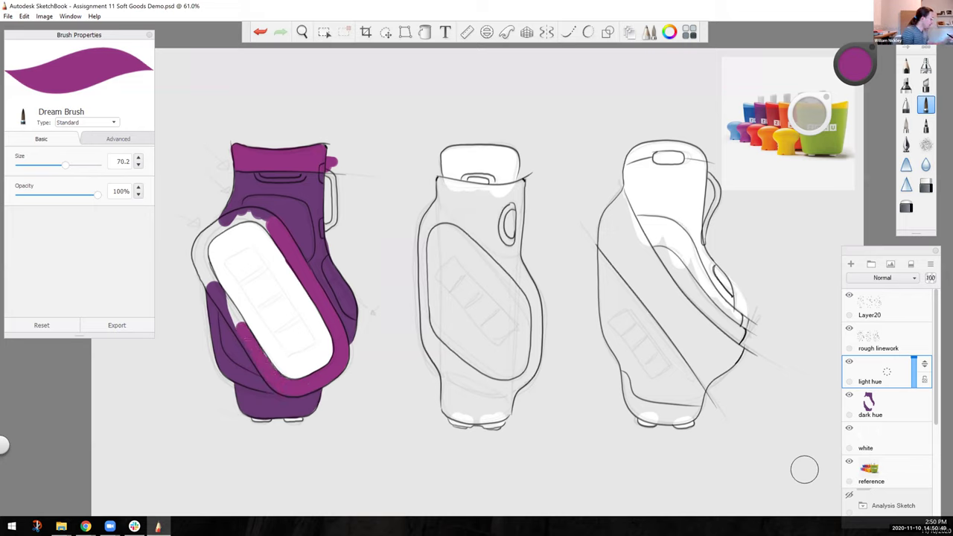
drag(269, 360, 217, 292)
drag(242, 321, 192, 245)
mouse_move(207, 265)
mouse_down()
mouse_move(193, 225)
mouse_move(231, 216)
mouse_move(266, 225)
mouse_move(240, 221)
mouse_up()
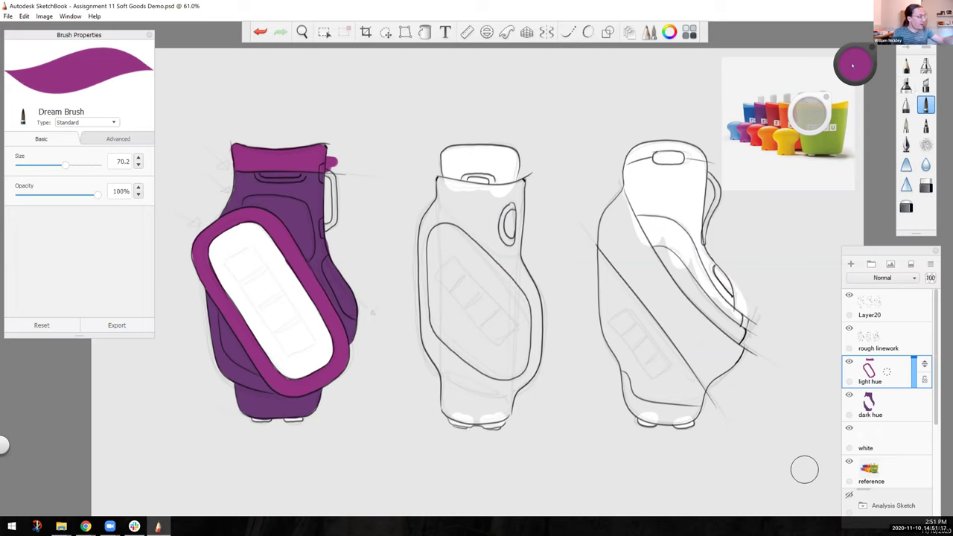
Add a new layer above the light hue layer and paint the left bag's upper side-handle mount white.
click(853, 65)
click(850, 52)
click(868, 429)
key(ctrl+shift+n)
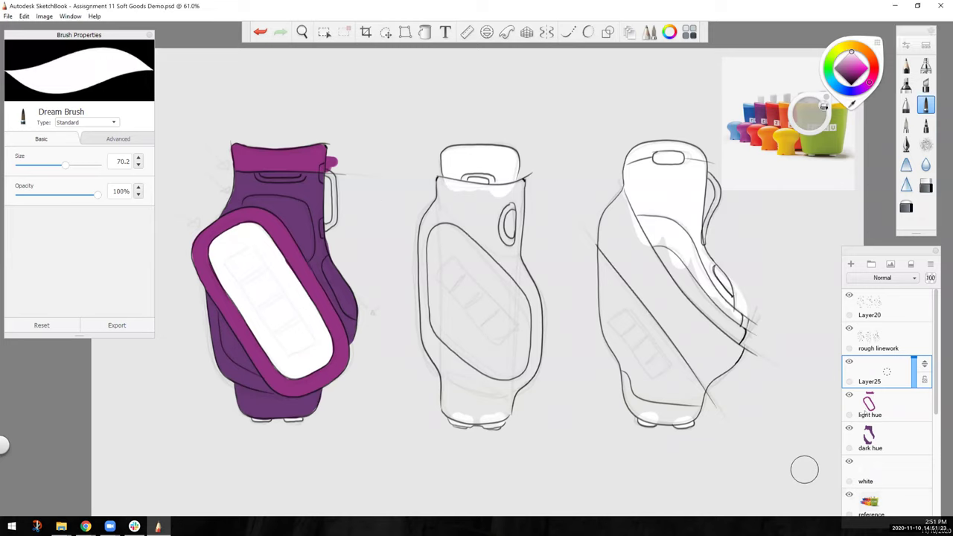
drag(323, 168, 322, 181)
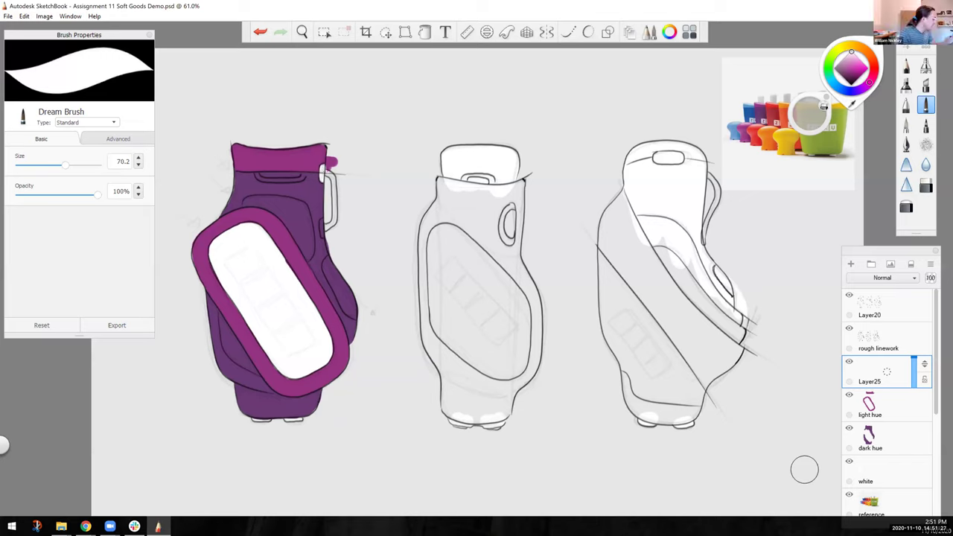
Erase the stray magenta beside the left bag's collar and paint its lower side-handle mount and front handle white.
click(886, 405)
key(e)
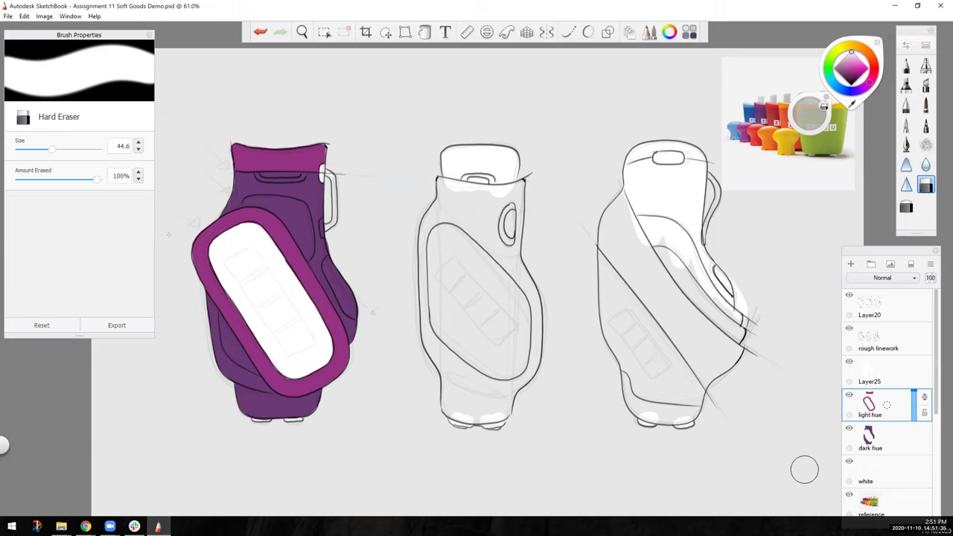
click(925, 105)
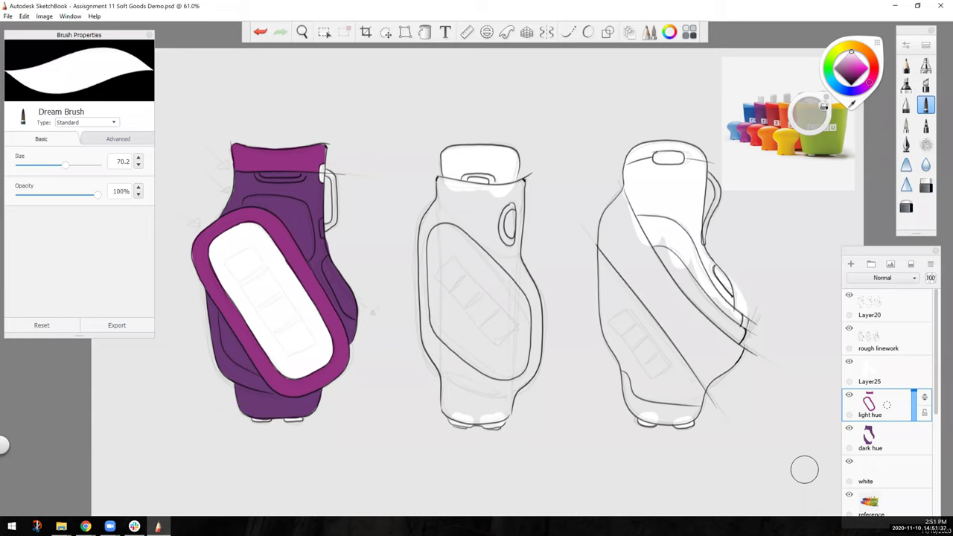
mouse_move(322, 221)
mouse_down()
mouse_move(320, 234)
mouse_move(331, 226)
mouse_move(335, 191)
mouse_up()
drag(258, 175, 305, 179)
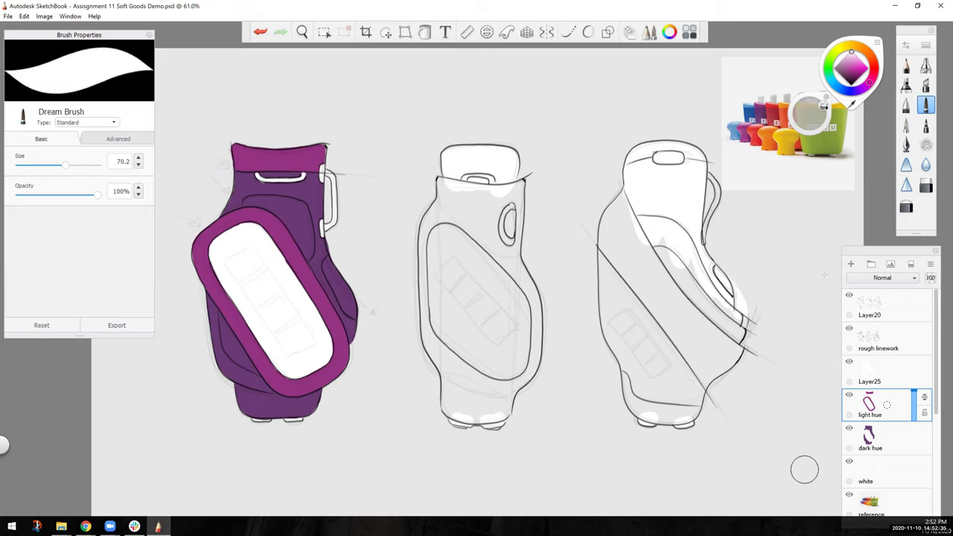
Erase the dark purple inside the left bag's front handle on the dark hue layer with a 15.8 Hard Eraser.
click(925, 185)
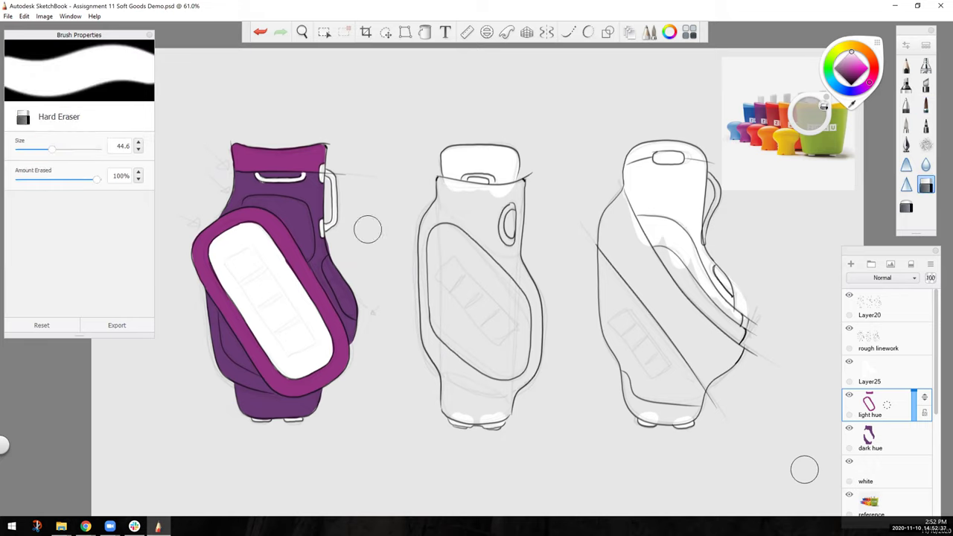
click(882, 438)
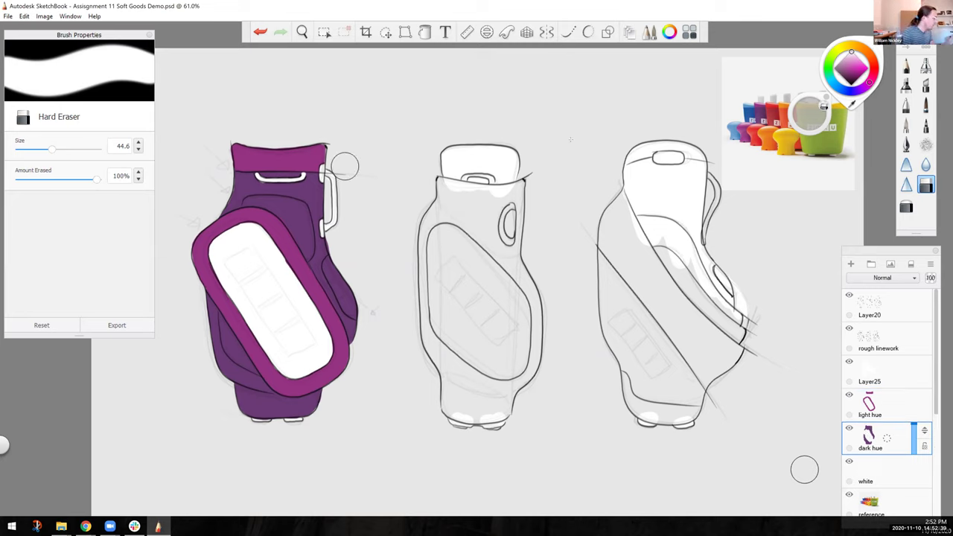
drag(810, 113, 766, 113)
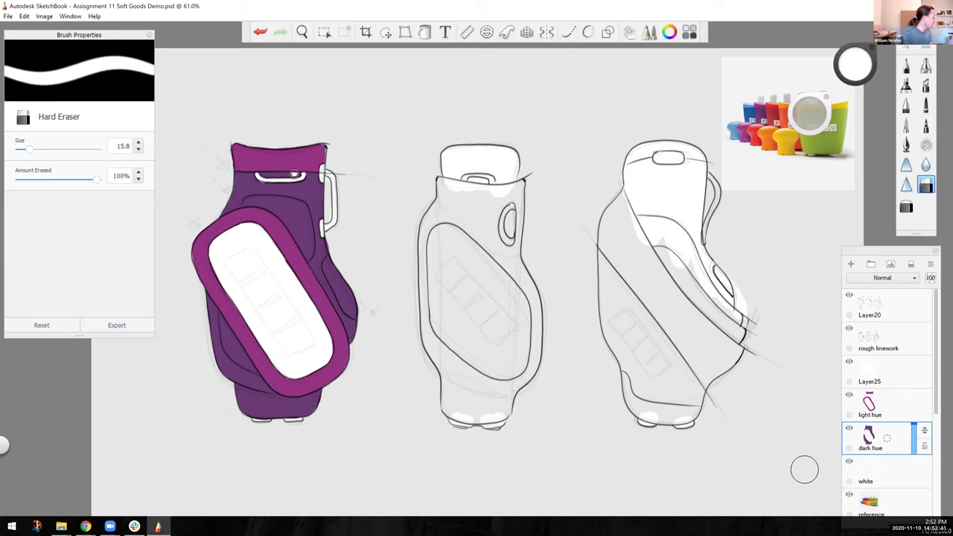
drag(288, 176, 265, 175)
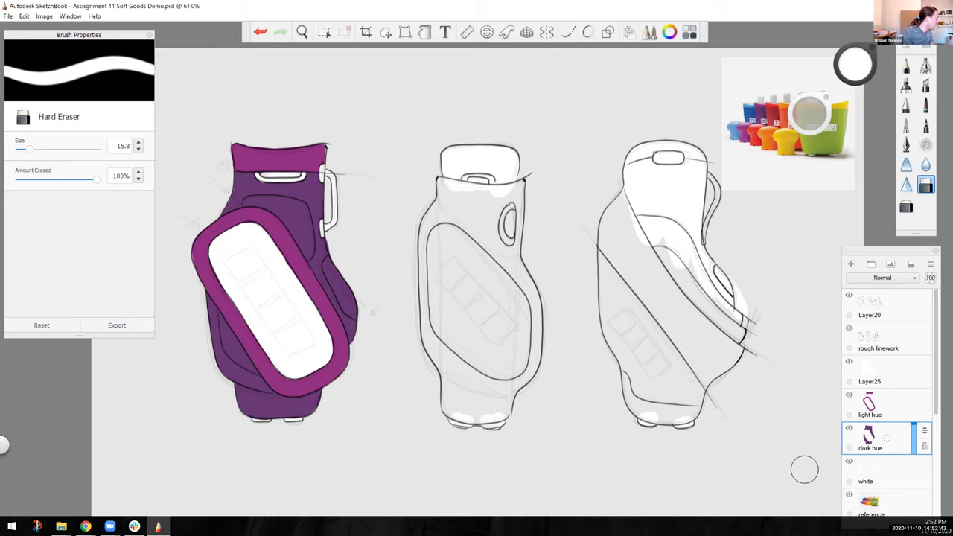
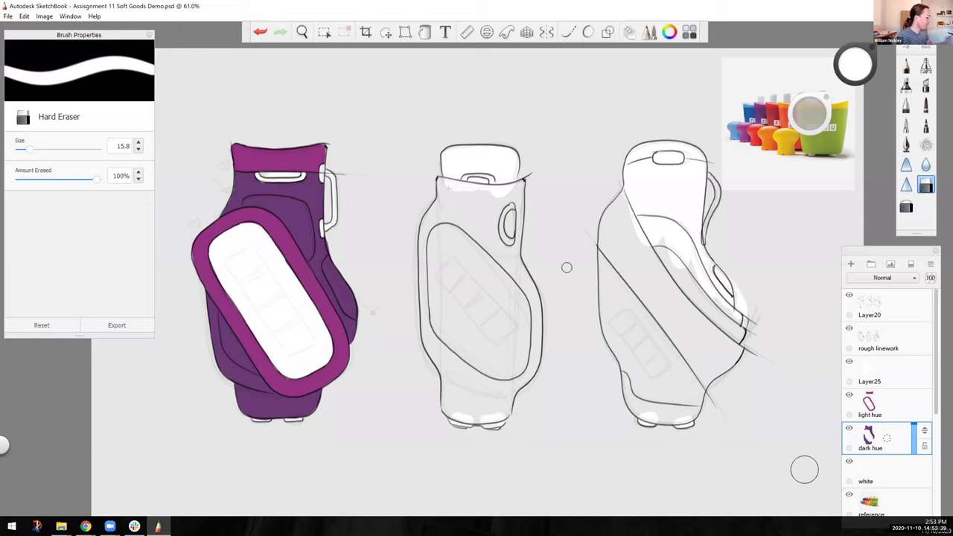
Set up the Pencil with black and make Layer20 the active layer.
click(905, 66)
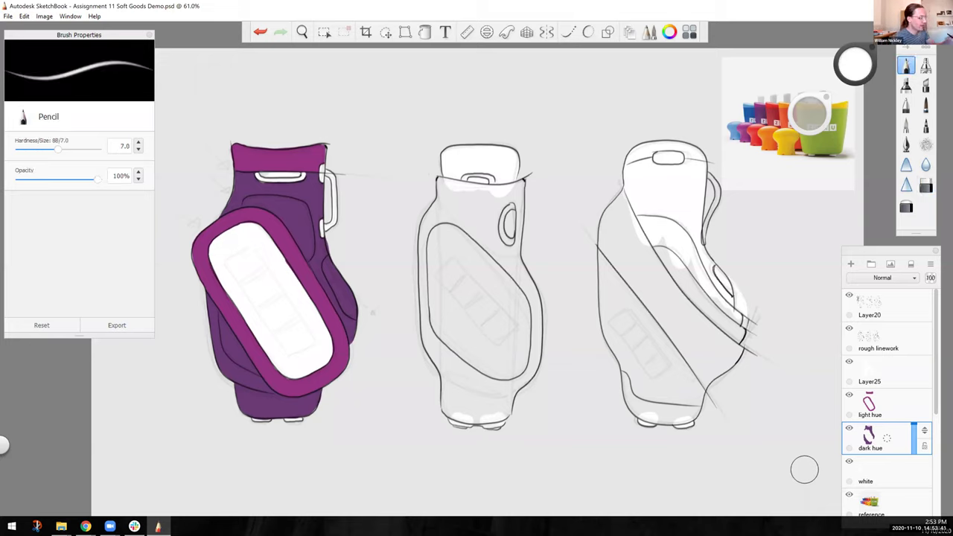
click(855, 69)
click(851, 85)
click(857, 351)
click(875, 305)
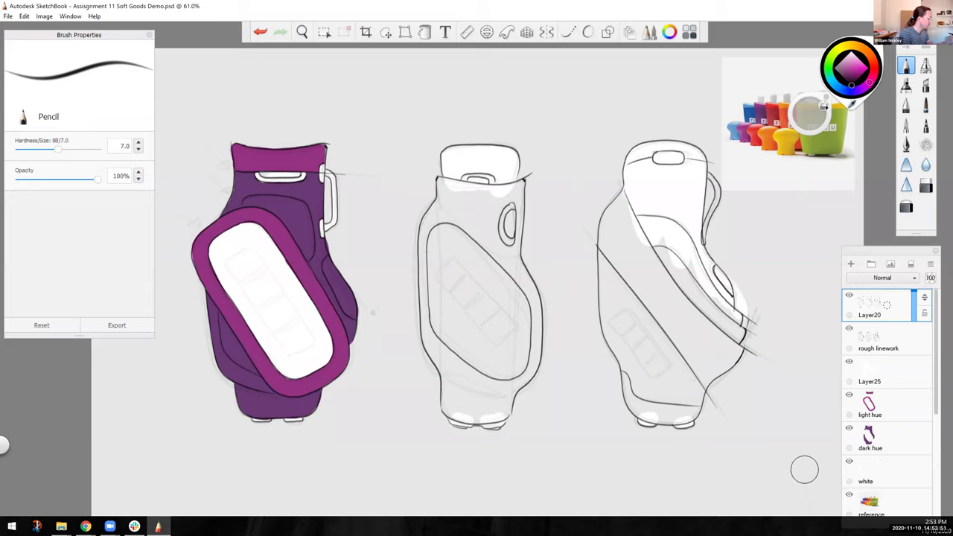
drag(419, 247, 430, 260)
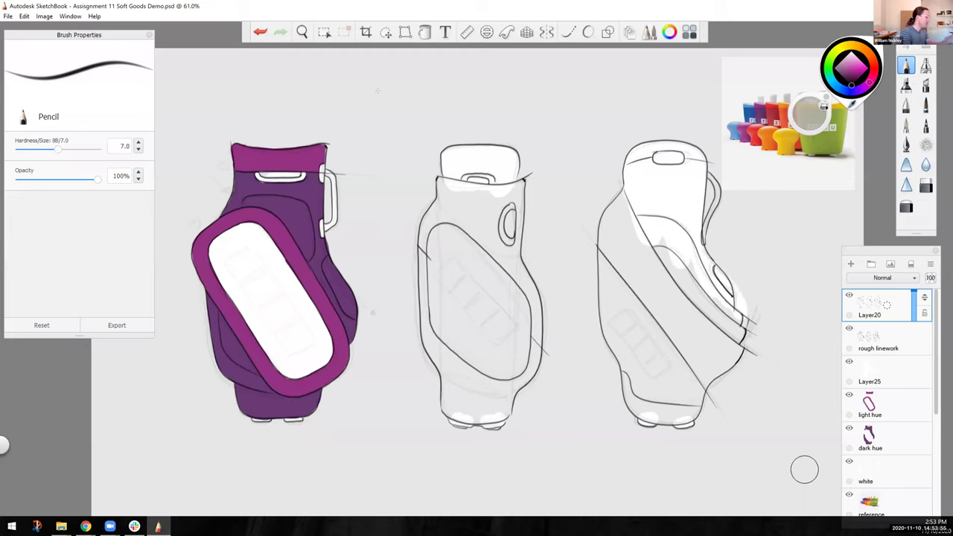
click(260, 31)
click(260, 31)
click(253, 33)
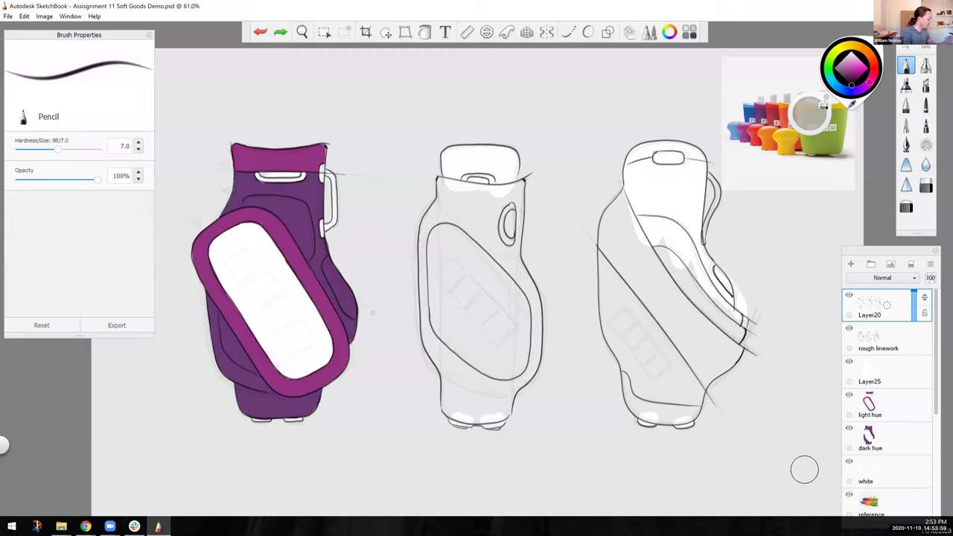
Draw a straight diagonal dividing line across the middle bag, from its upper left edge to its lower right edge.
key(ctrl+y)
drag(418, 238, 428, 248)
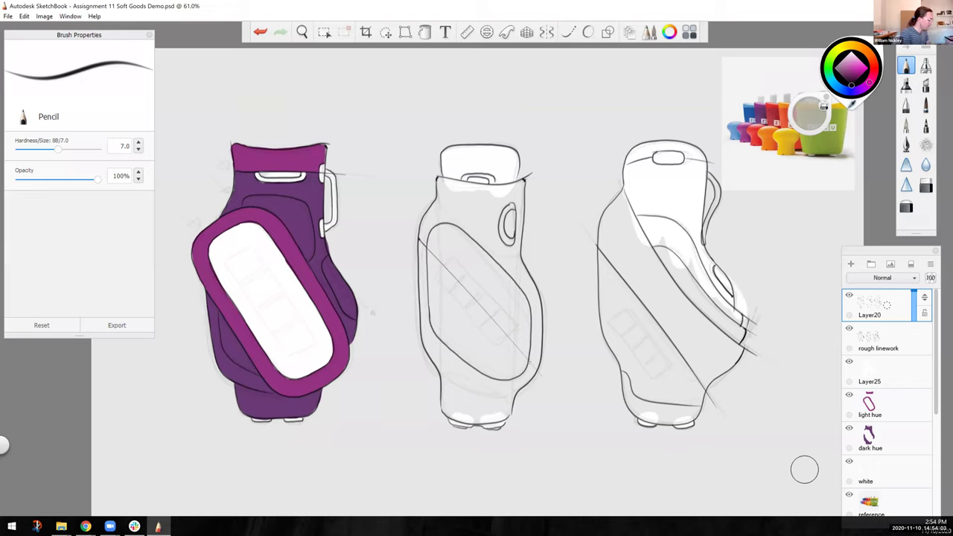
drag(529, 361, 537, 371)
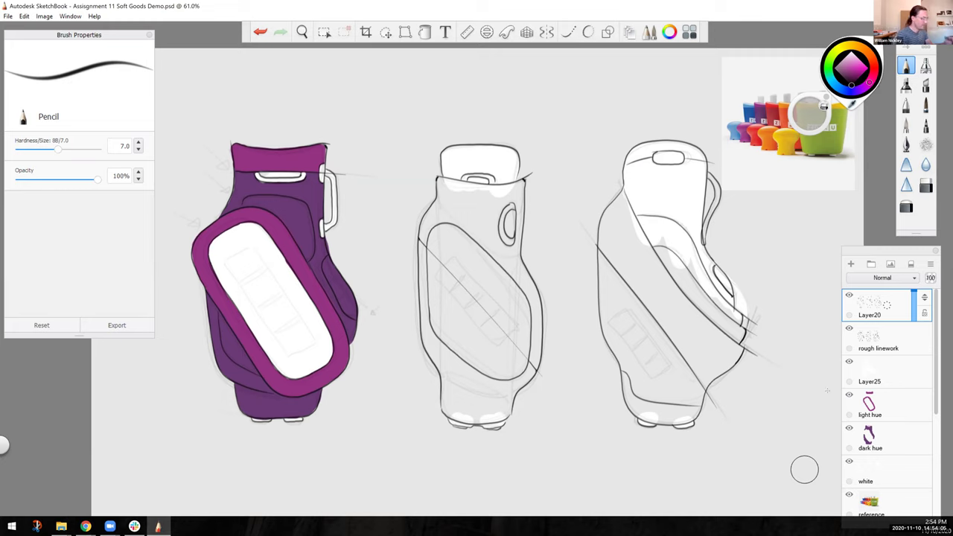
Activate the light hue layer and sample the bright red from the reference photo.
click(878, 404)
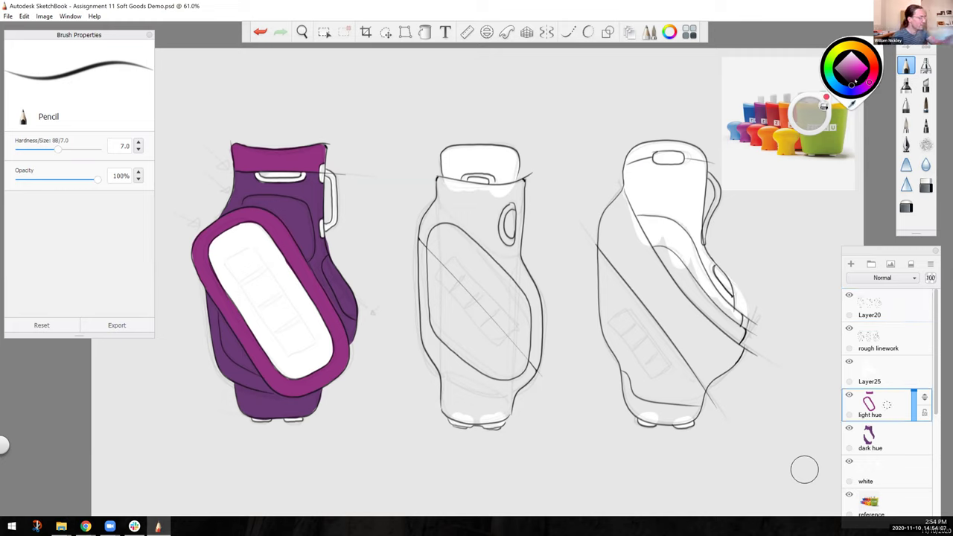
click(851, 103)
drag(848, 104, 848, 104)
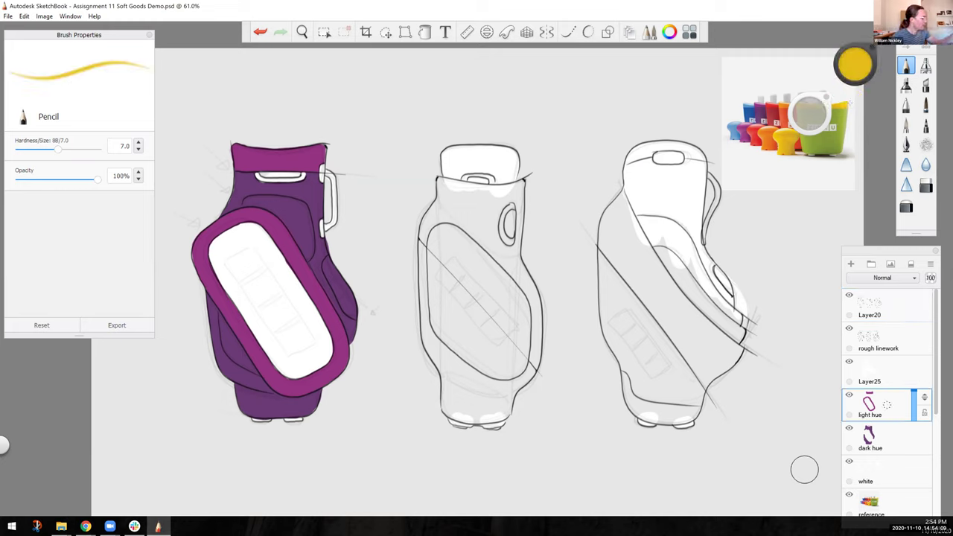
click(854, 65)
click(851, 102)
drag(852, 102, 852, 102)
Fill the middle bag's body above the diagonal line with bright red using the Dream Brush at size 70.2.
mouse_move(457, 200)
mouse_down()
mouse_move(488, 215)
mouse_move(439, 179)
mouse_move(496, 191)
mouse_move(477, 184)
mouse_move(524, 182)
mouse_move(519, 216)
mouse_move(507, 205)
mouse_move(480, 224)
mouse_up()
click(925, 105)
mouse_move(448, 190)
mouse_down()
mouse_move(447, 201)
mouse_move(439, 186)
mouse_move(440, 229)
mouse_move(435, 201)
mouse_move(426, 251)
mouse_move(421, 216)
mouse_move(445, 234)
mouse_move(456, 223)
mouse_move(481, 256)
mouse_move(505, 214)
mouse_move(506, 252)
mouse_move(520, 218)
mouse_move(526, 285)
mouse_up()
mouse_move(497, 253)
mouse_down()
mouse_move(523, 295)
mouse_move(530, 286)
mouse_move(539, 312)
mouse_move(530, 372)
mouse_up()
mouse_move(463, 242)
mouse_down()
mouse_move(521, 315)
mouse_move(521, 357)
mouse_move(427, 252)
mouse_move(485, 280)
mouse_up()
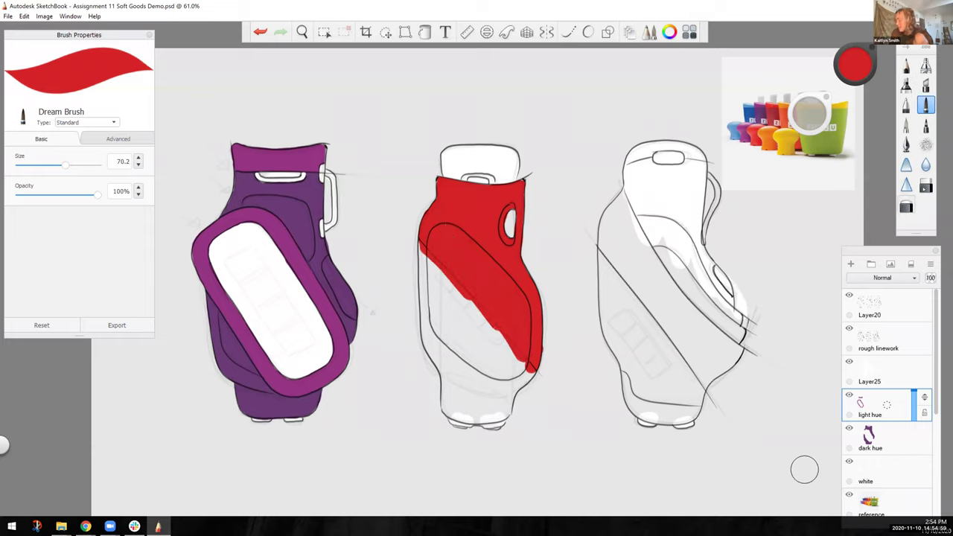
Sample the darker red from the reference photo for the Dream Brush.
click(925, 186)
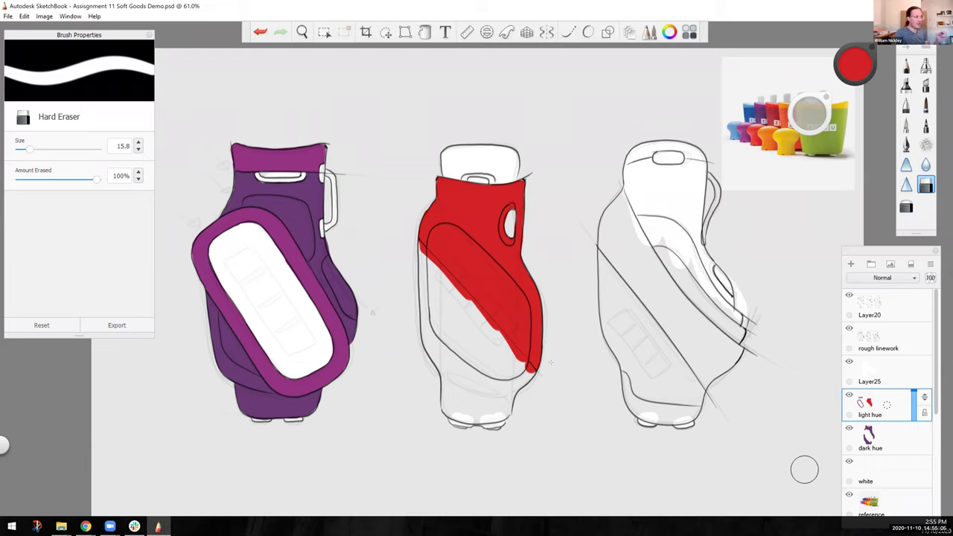
click(855, 64)
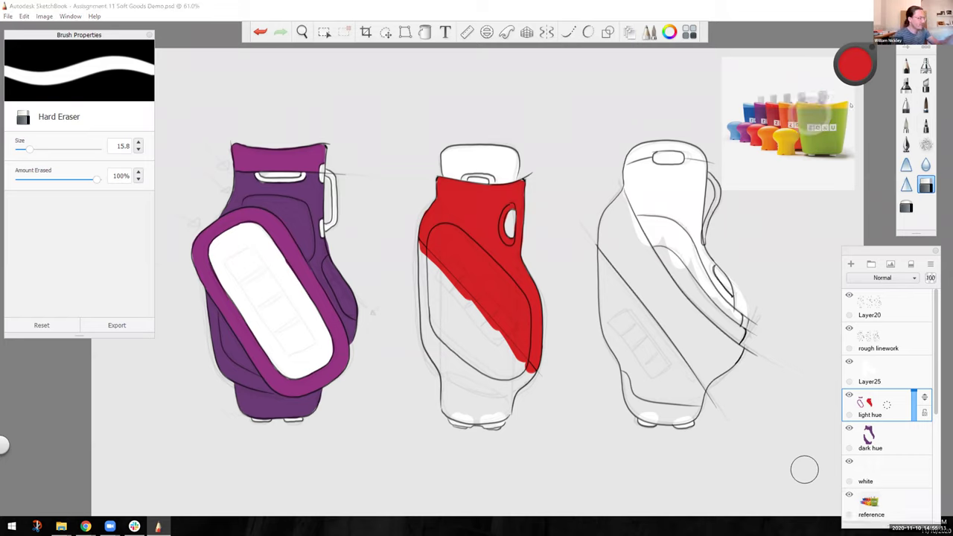
key(e)
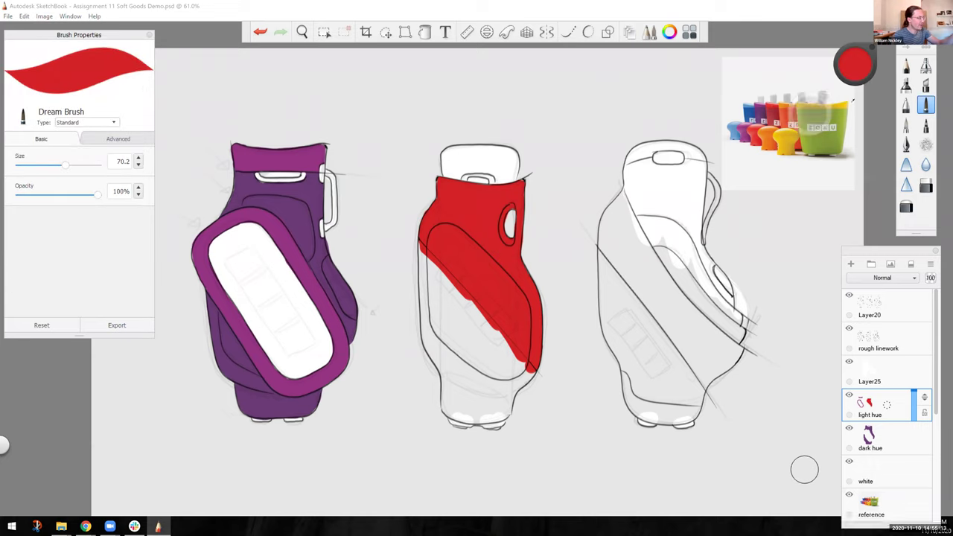
mouse_move(854, 74)
mouse_down()
mouse_move(851, 102)
mouse_move(810, 113)
mouse_up()
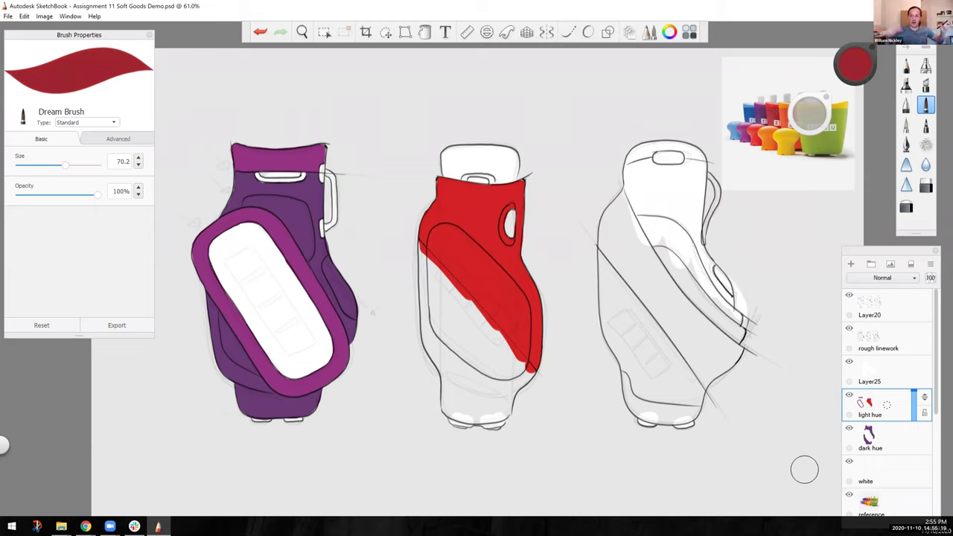
mouse_move(462, 305)
mouse_down()
mouse_move(480, 327)
mouse_move(456, 296)
mouse_move(486, 326)
mouse_move(421, 253)
mouse_up()
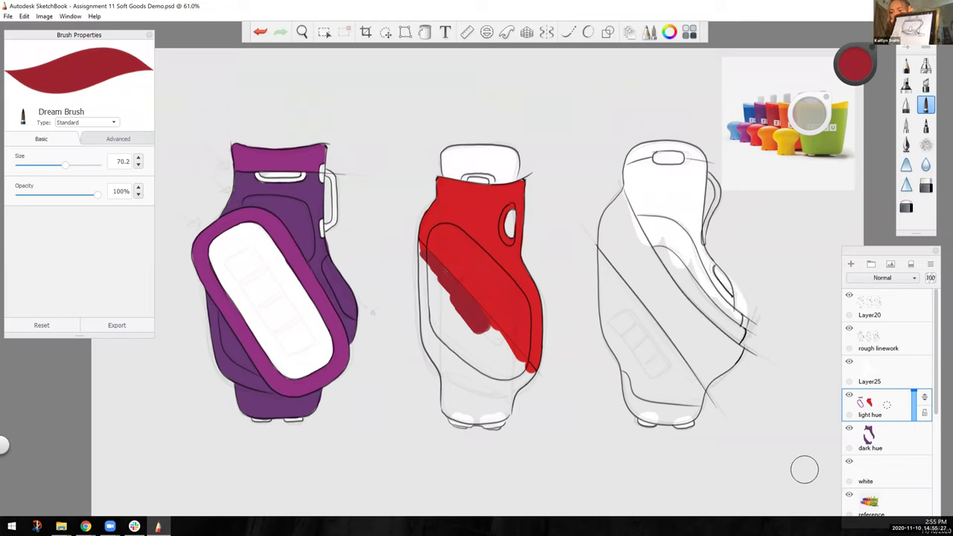
key(ctrl+z)
key(ctrl+z)
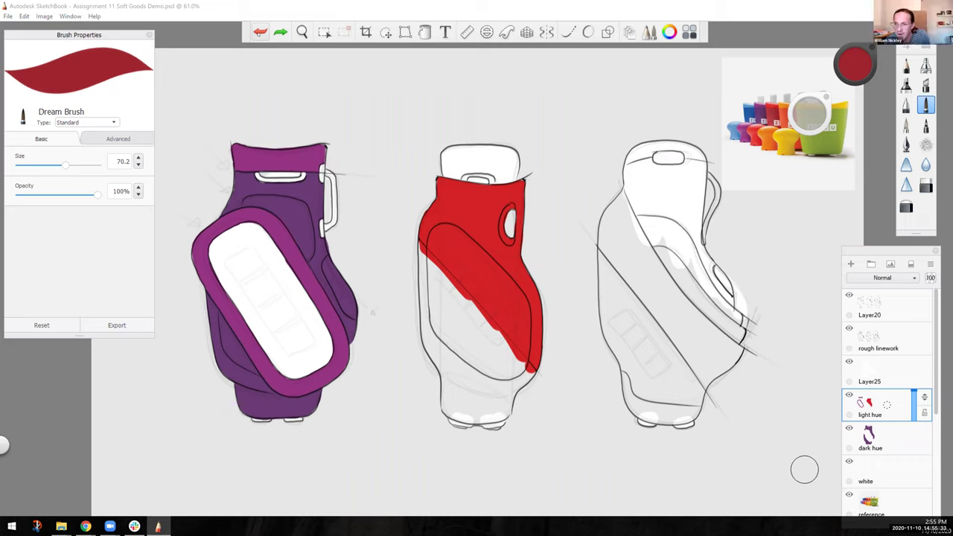
Fill the middle bag below the diagonal line down to its base with dark red on the dark hue layer.
click(877, 438)
mouse_move(459, 304)
mouse_down()
mouse_move(533, 379)
mouse_move(512, 370)
mouse_move(454, 291)
mouse_move(455, 309)
mouse_move(417, 246)
mouse_move(429, 328)
mouse_move(495, 398)
mouse_move(525, 385)
mouse_move(504, 399)
mouse_up()
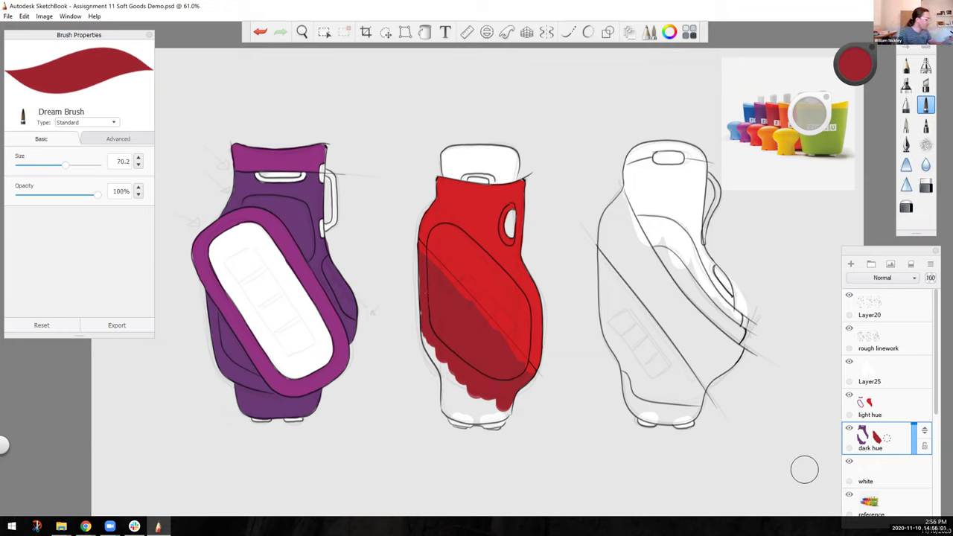
mouse_move(423, 271)
mouse_down()
mouse_move(437, 356)
mouse_move(455, 389)
mouse_move(492, 414)
mouse_up()
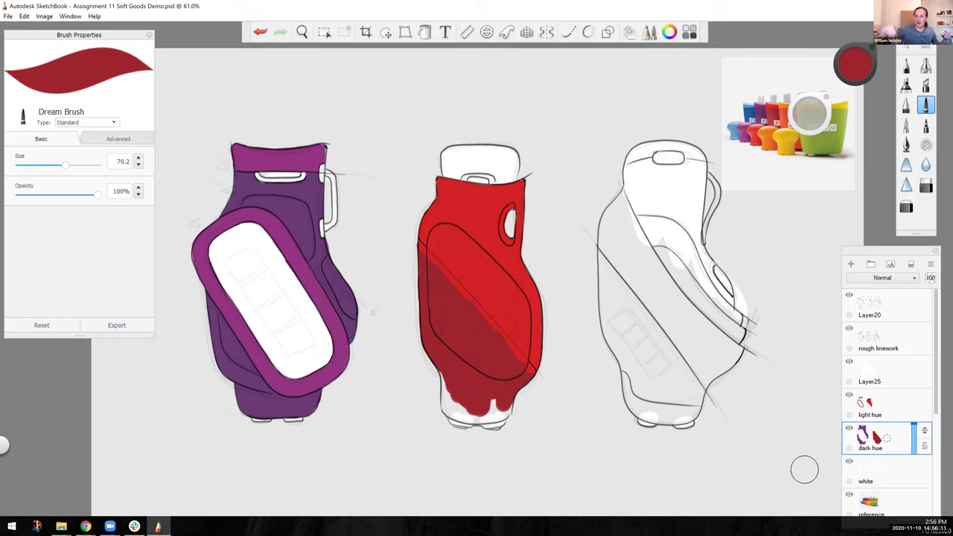
mouse_move(492, 398)
mouse_down()
mouse_move(486, 409)
mouse_move(500, 407)
mouse_move(458, 414)
mouse_move(441, 372)
mouse_up()
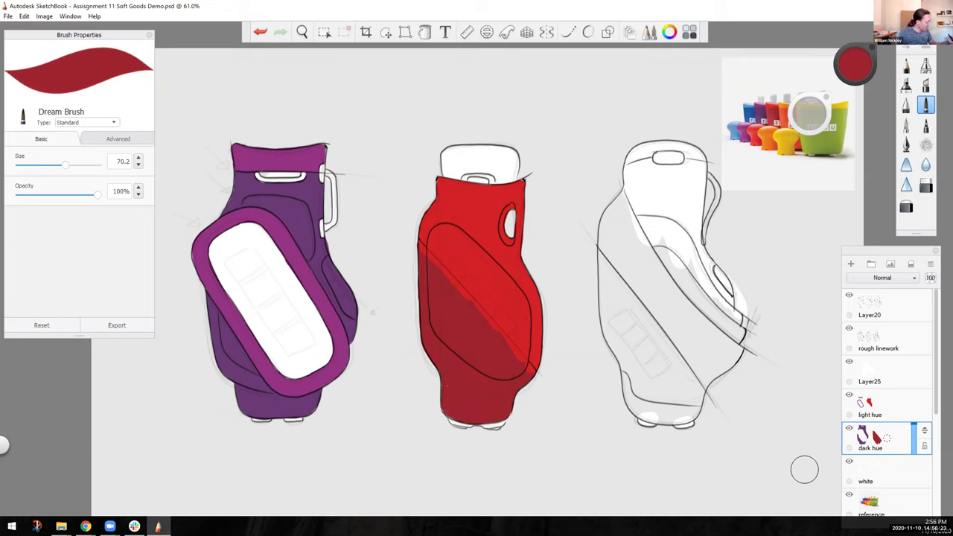
Erase the bright red overlapping the diagonal line on the light hue layer to leave a clean edge.
click(875, 406)
click(925, 186)
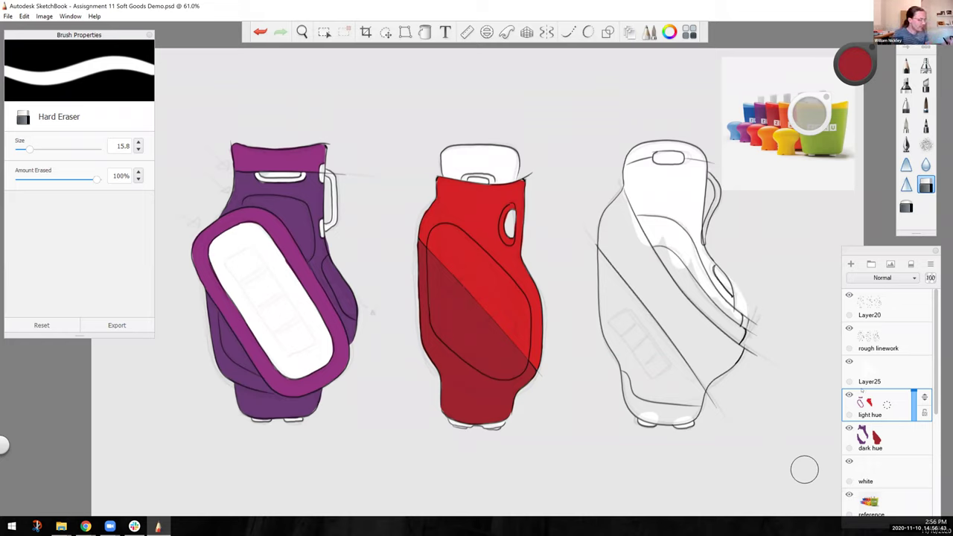
Paint the curved diagonal band on the right bag white on Layer25 with the Dream Brush.
click(878, 372)
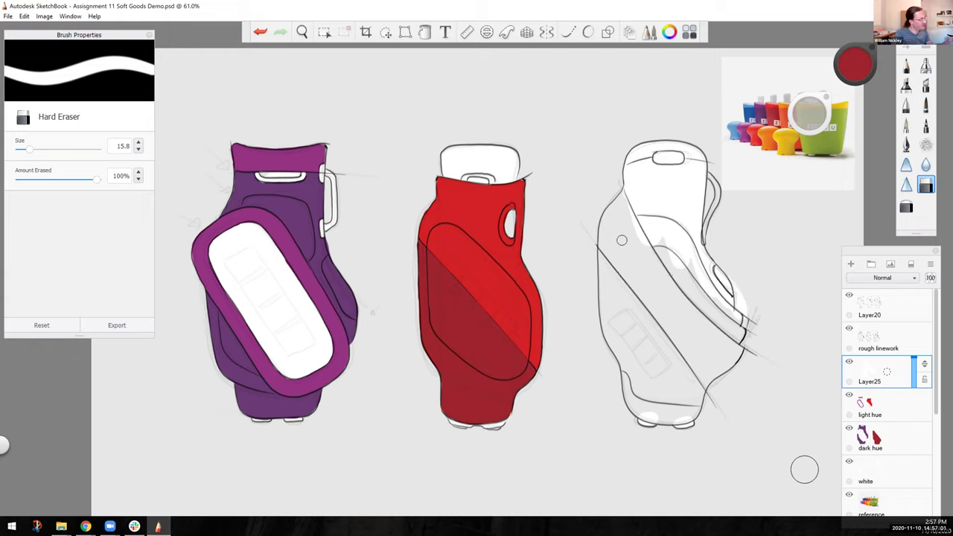
click(925, 105)
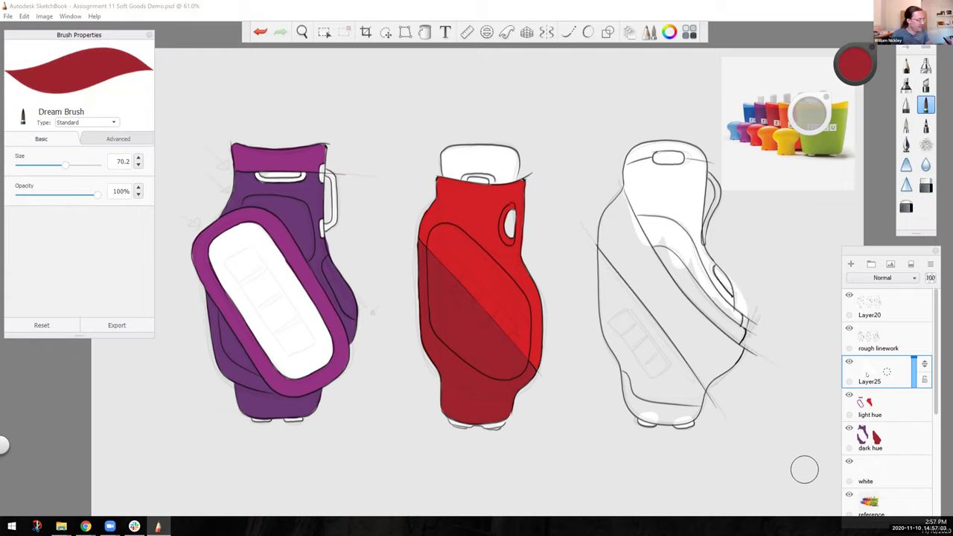
click(849, 71)
drag(849, 72, 850, 52)
drag(659, 242, 740, 338)
drag(696, 299, 713, 317)
drag(679, 283, 745, 336)
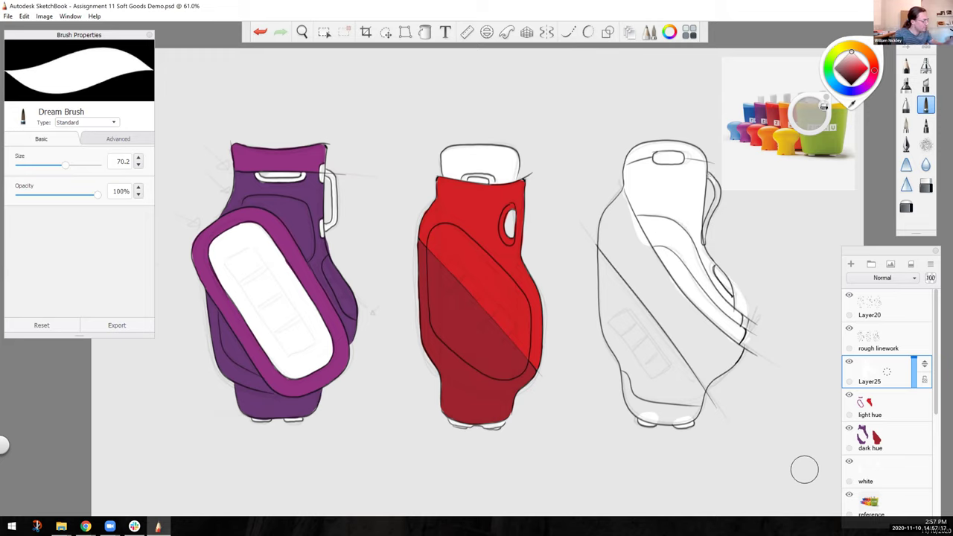
Finish painting the right bag's side strap white and sample golden yellow from the reference photo.
drag(718, 195, 705, 235)
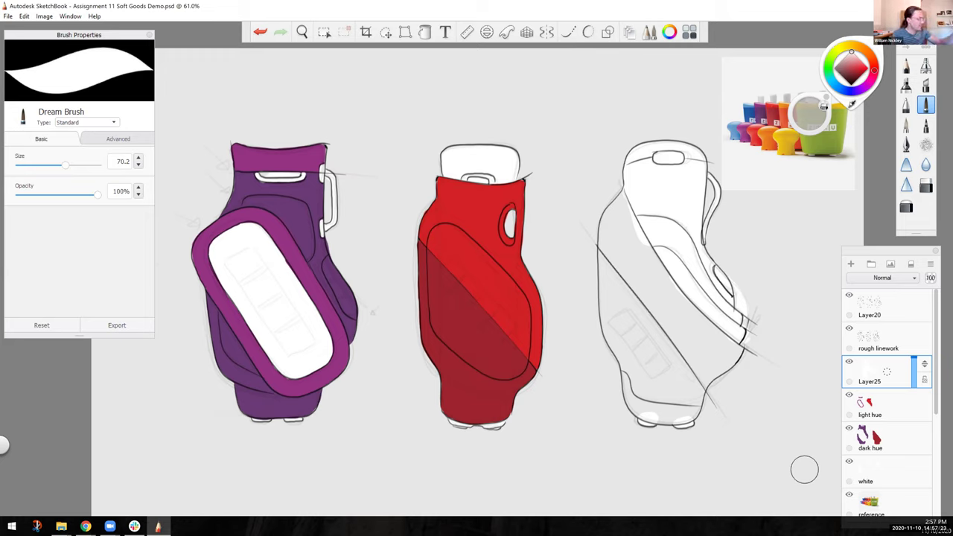
click(850, 103)
drag(848, 102, 848, 101)
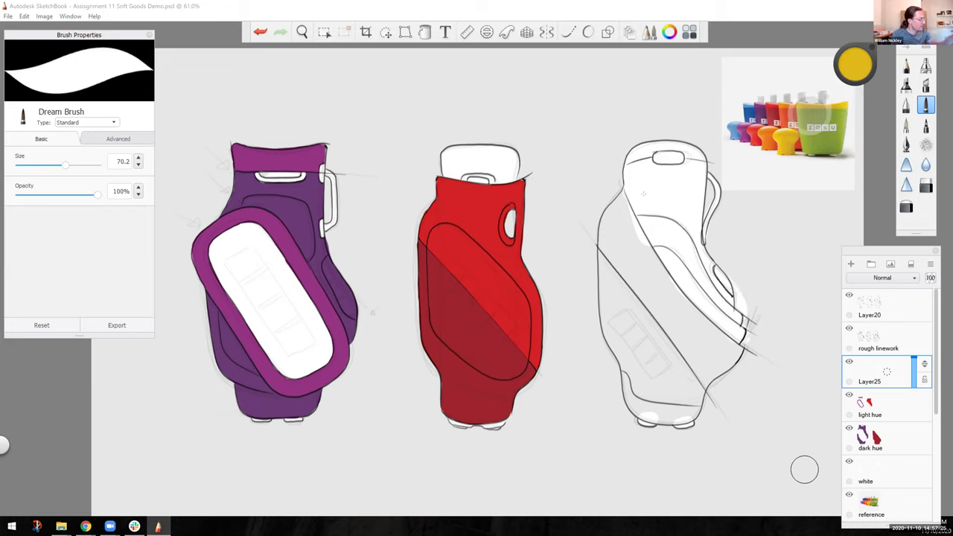
mouse_move(620, 230)
mouse_down()
mouse_move(633, 253)
mouse_move(625, 220)
mouse_move(646, 246)
mouse_move(639, 223)
mouse_move(676, 302)
mouse_up()
drag(655, 255, 666, 272)
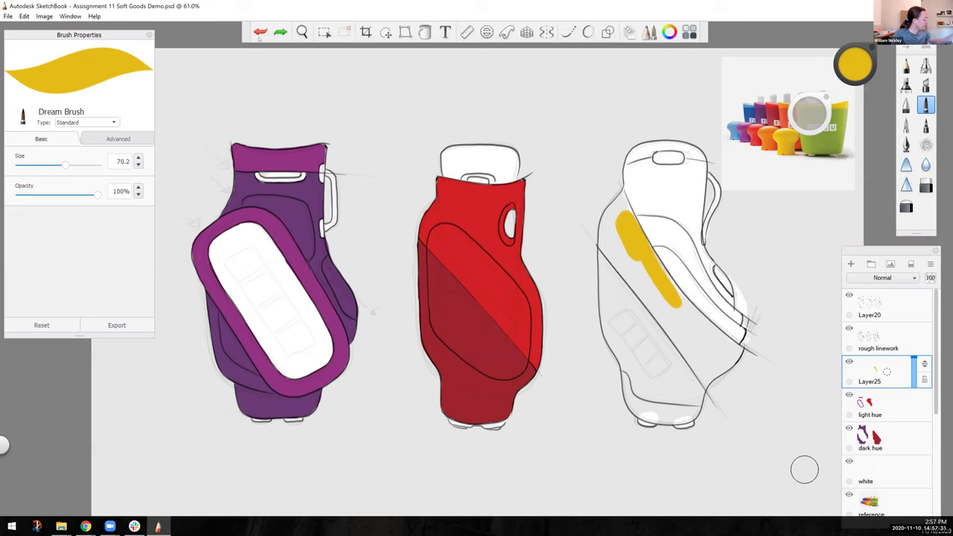
key(ctrl+z)
Paint the right bag's wide diagonal band yellow on the light hue layer and erase the overspill outside its outline.
click(878, 405)
mouse_move(629, 222)
mouse_down()
mouse_move(616, 189)
mouse_move(694, 320)
mouse_move(755, 363)
mouse_up()
click(887, 372)
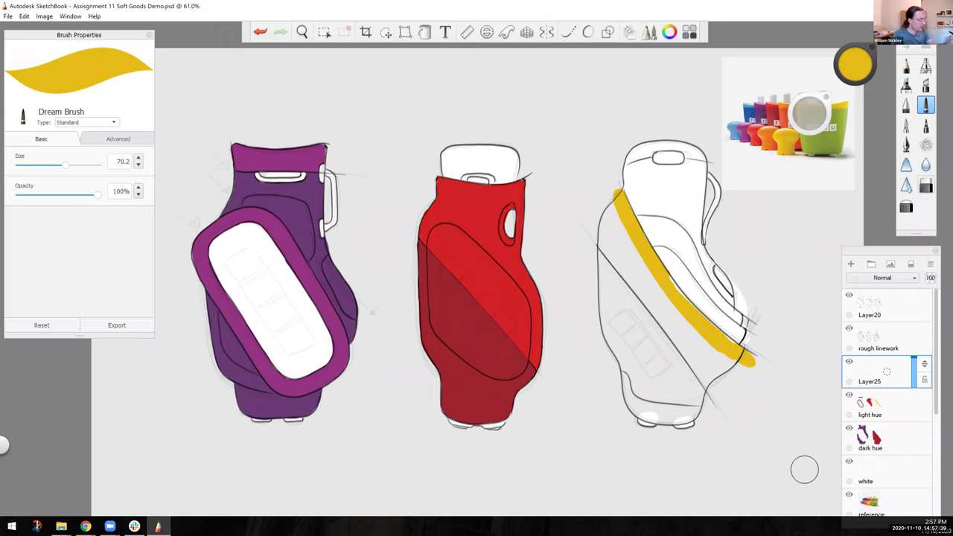
click(925, 186)
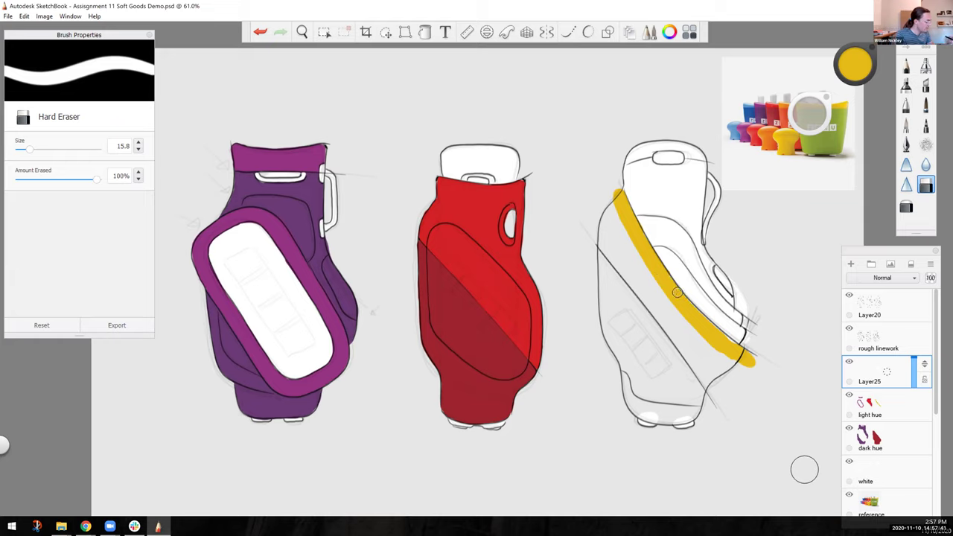
click(878, 406)
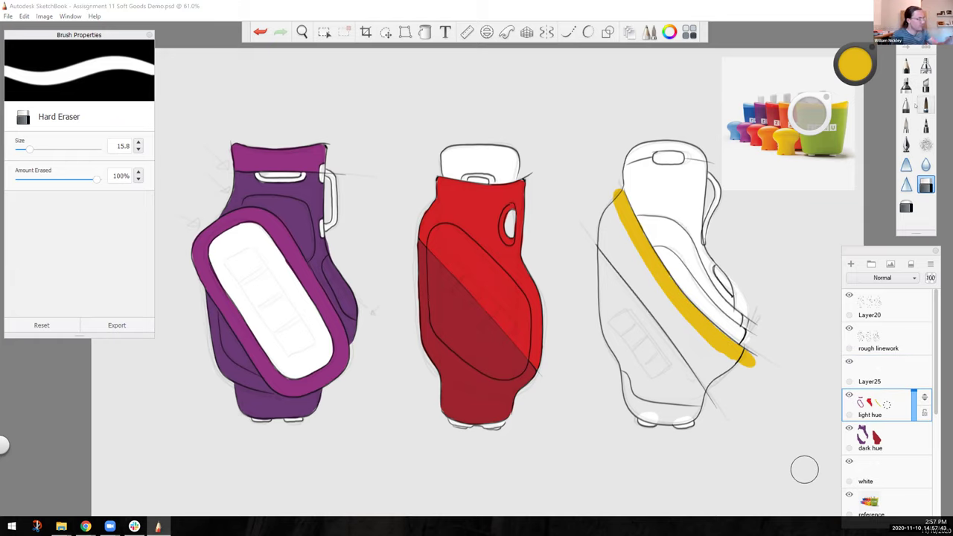
click(926, 105)
mouse_move(619, 221)
mouse_down()
mouse_move(629, 253)
mouse_move(617, 215)
mouse_move(611, 248)
mouse_move(707, 353)
mouse_move(610, 260)
mouse_move(603, 243)
mouse_move(723, 402)
mouse_up()
mouse_move(690, 358)
mouse_down()
mouse_move(719, 398)
mouse_move(737, 365)
mouse_up()
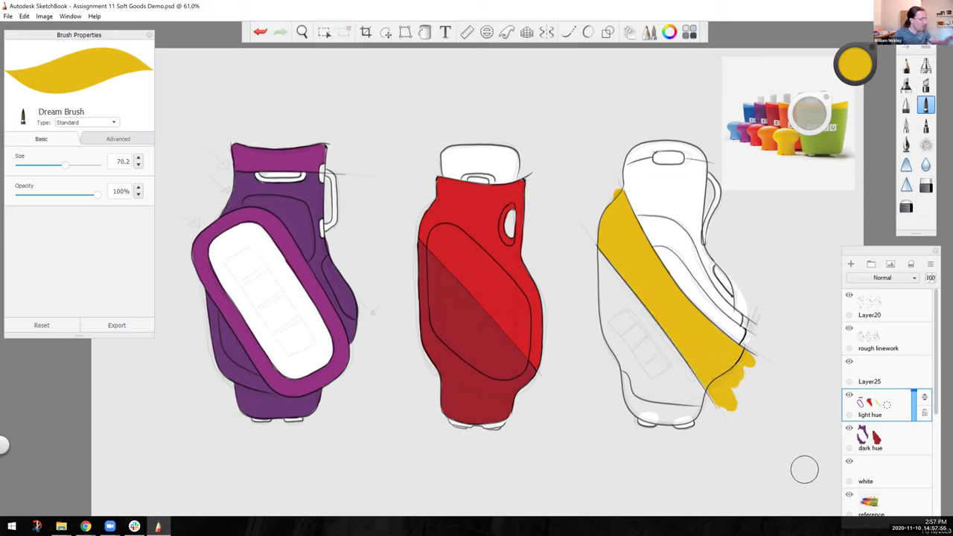
key(e)
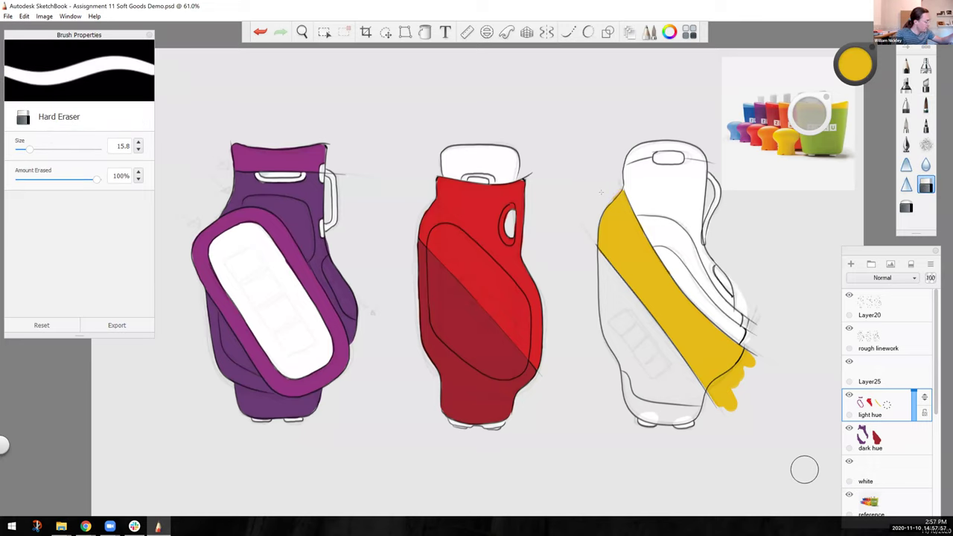
mouse_move(750, 356)
mouse_down()
mouse_move(742, 376)
mouse_move(752, 350)
mouse_move(713, 387)
mouse_move(734, 411)
mouse_up()
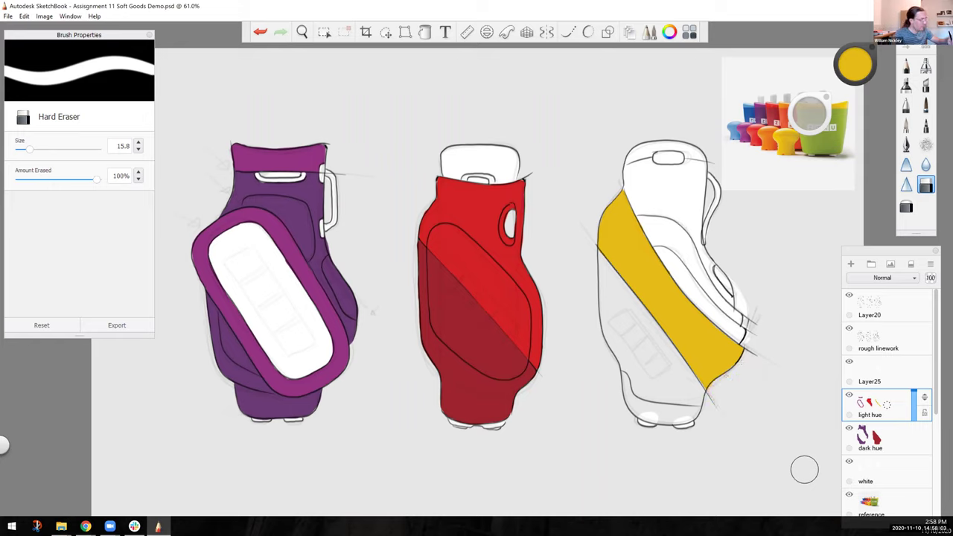
Fill the right bag below the yellow band with green sampled from the reference photo on the dark hue layer, and erase the overspill.
alt+click(830, 138)
click(925, 106)
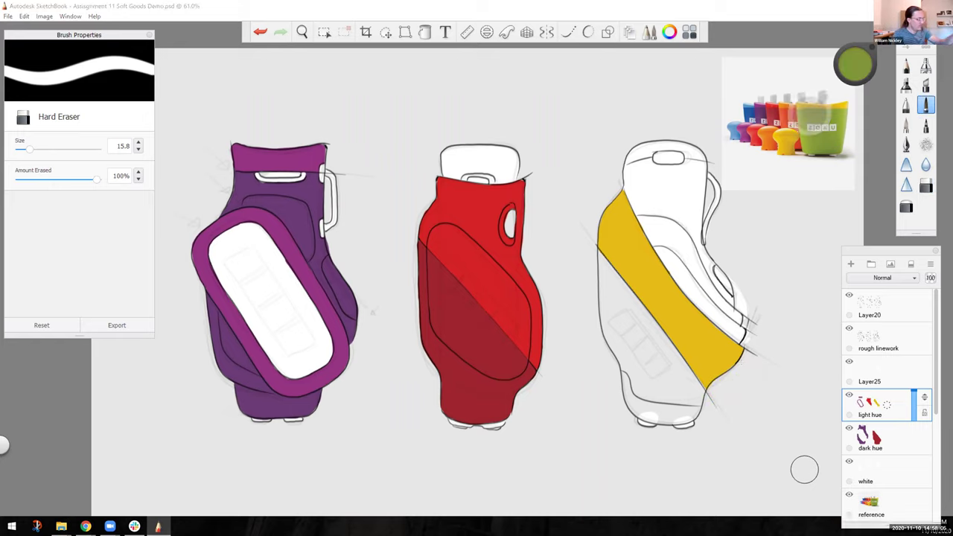
click(872, 439)
mouse_move(614, 253)
mouse_down()
mouse_move(603, 289)
mouse_move(606, 261)
mouse_move(632, 316)
mouse_move(700, 402)
mouse_move(685, 417)
mouse_move(645, 370)
mouse_move(598, 275)
mouse_move(629, 376)
mouse_move(616, 361)
mouse_move(646, 408)
mouse_move(631, 408)
mouse_move(651, 417)
mouse_move(657, 402)
mouse_up()
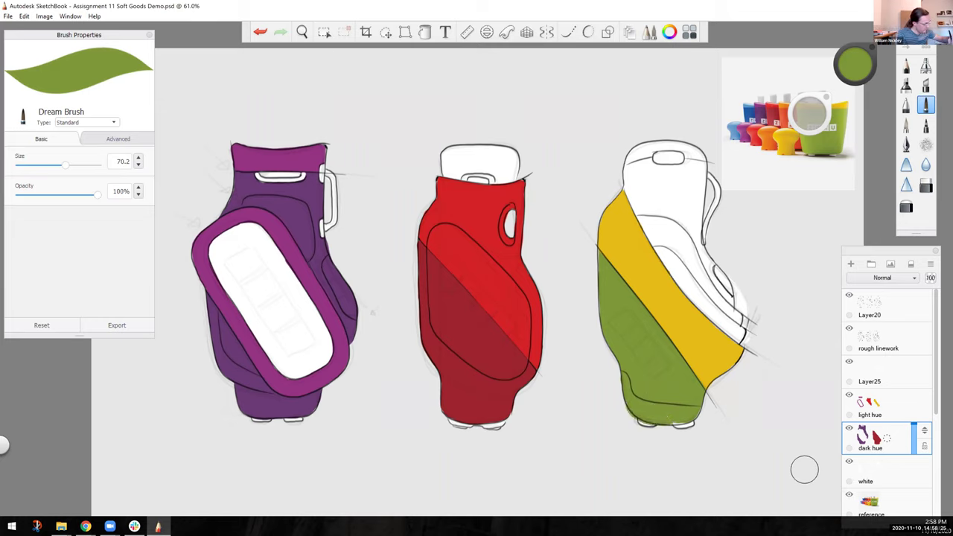
click(925, 185)
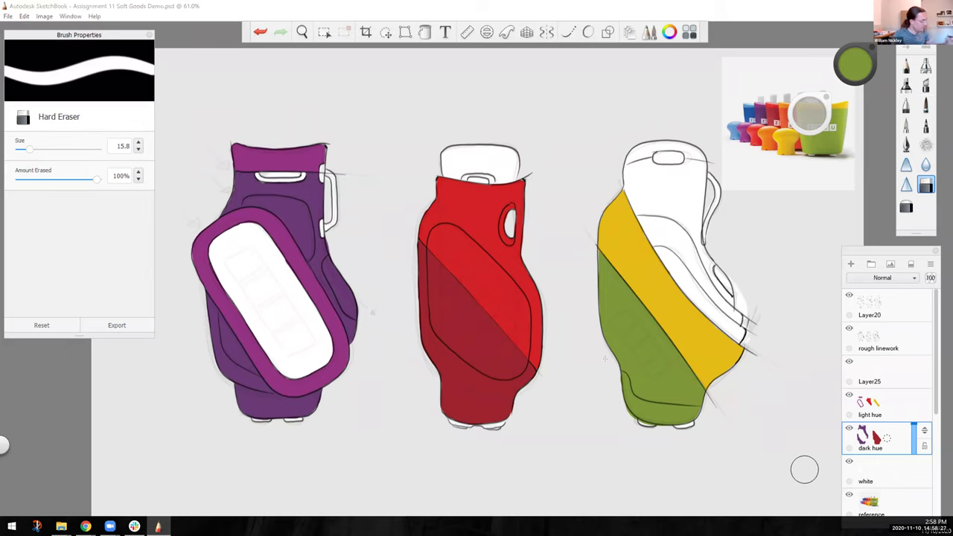
drag(619, 412, 664, 421)
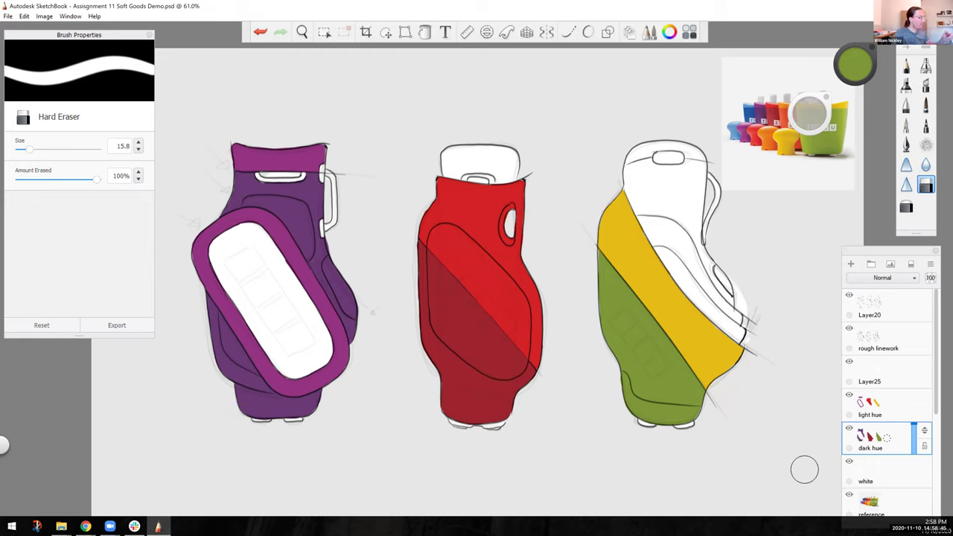
Paint the right bag's curved panel above the yellow band grey on Layer25 and clean its upper edge with white.
click(854, 66)
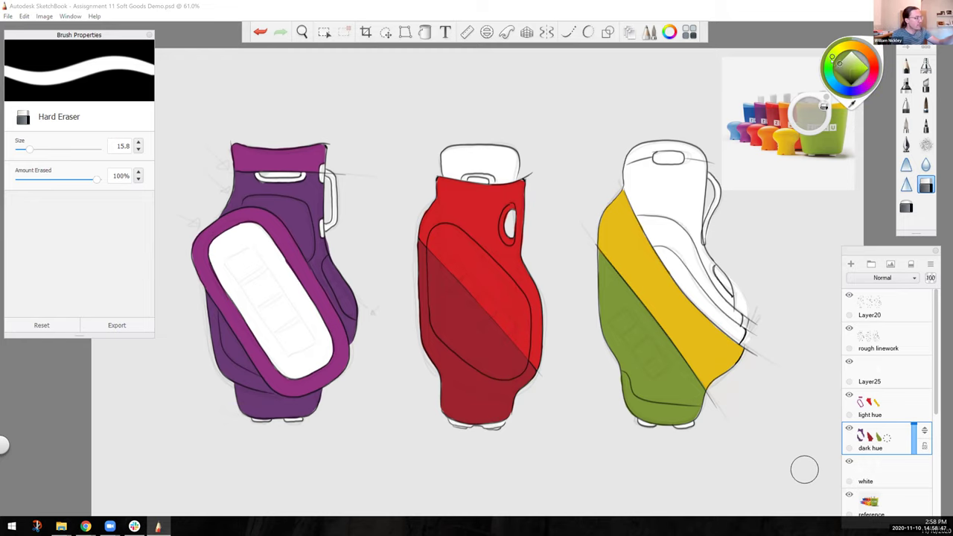
click(925, 104)
click(868, 376)
mouse_move(670, 249)
mouse_down()
mouse_move(681, 275)
mouse_move(656, 243)
mouse_move(692, 280)
mouse_move(685, 289)
mouse_move(722, 320)
mouse_up()
mouse_move(685, 292)
mouse_down()
mouse_move(743, 335)
mouse_move(735, 343)
mouse_up()
mouse_move(690, 286)
mouse_down()
mouse_move(729, 323)
mouse_move(673, 238)
mouse_move(680, 244)
mouse_move(638, 212)
mouse_move(682, 231)
mouse_up()
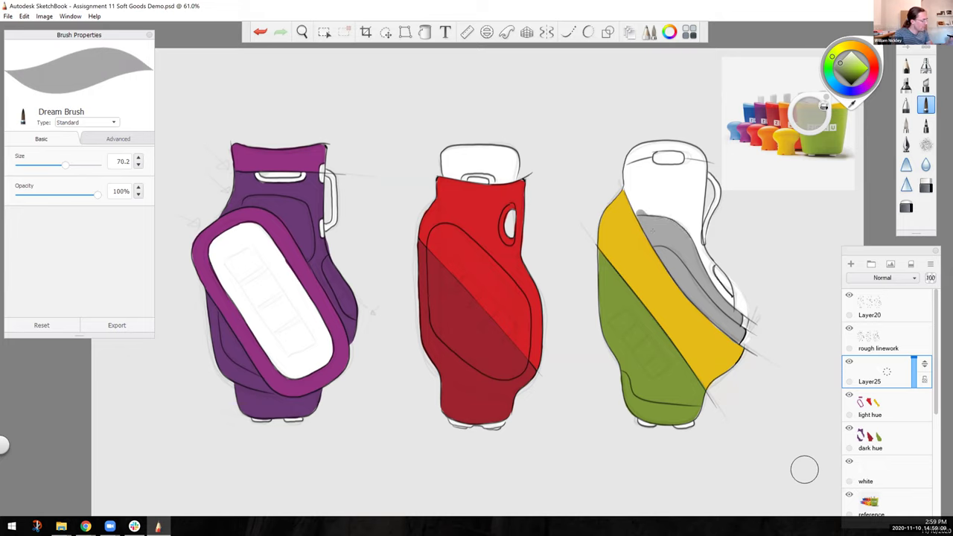
drag(849, 63, 851, 51)
drag(646, 214, 639, 210)
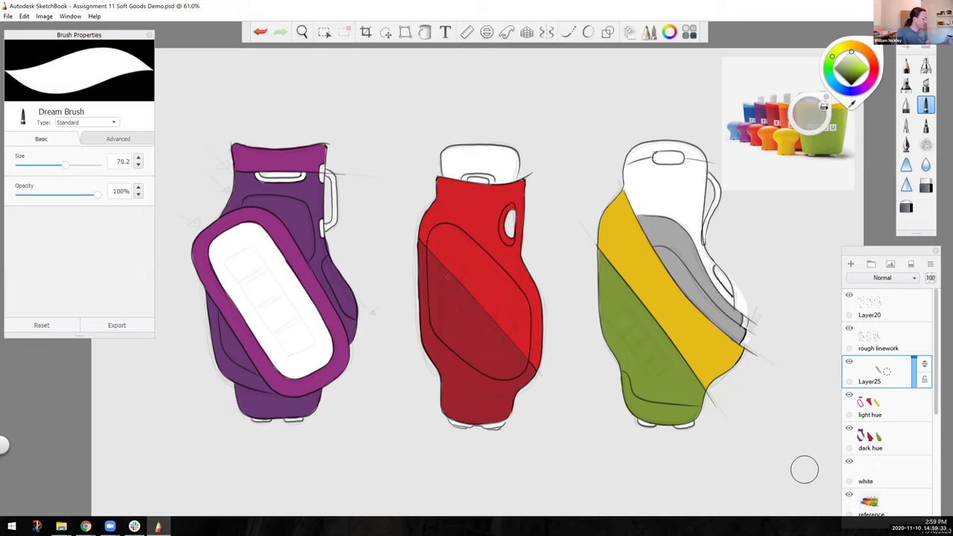
Fill the large rounded front panel of the middle bag with white on Layer25 using the Dream Brush.
mouse_move(448, 277)
mouse_down()
mouse_move(441, 239)
mouse_move(465, 237)
mouse_move(520, 301)
mouse_move(523, 341)
mouse_move(506, 376)
mouse_up()
mouse_move(500, 308)
mouse_down()
mouse_move(471, 270)
mouse_move(485, 320)
mouse_move(452, 318)
mouse_up()
mouse_move(492, 273)
mouse_down()
mouse_move(450, 302)
mouse_move(436, 243)
mouse_move(456, 337)
mouse_move(442, 319)
mouse_move(447, 344)
mouse_move(495, 365)
mouse_move(483, 342)
mouse_move(504, 375)
mouse_move(448, 347)
mouse_up()
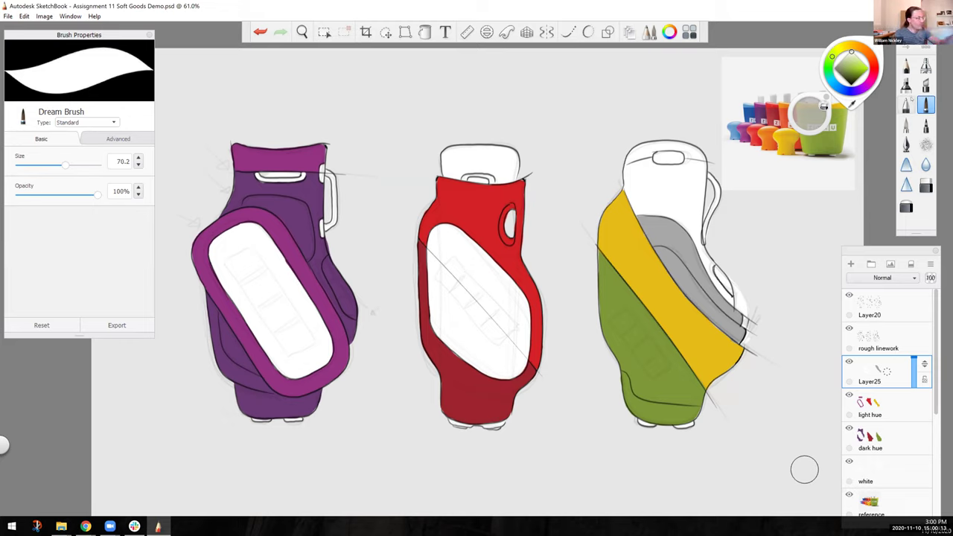
Merge Layer25 with the light hue and dark hue layers and name the merged layer "color blocking".
click(905, 65)
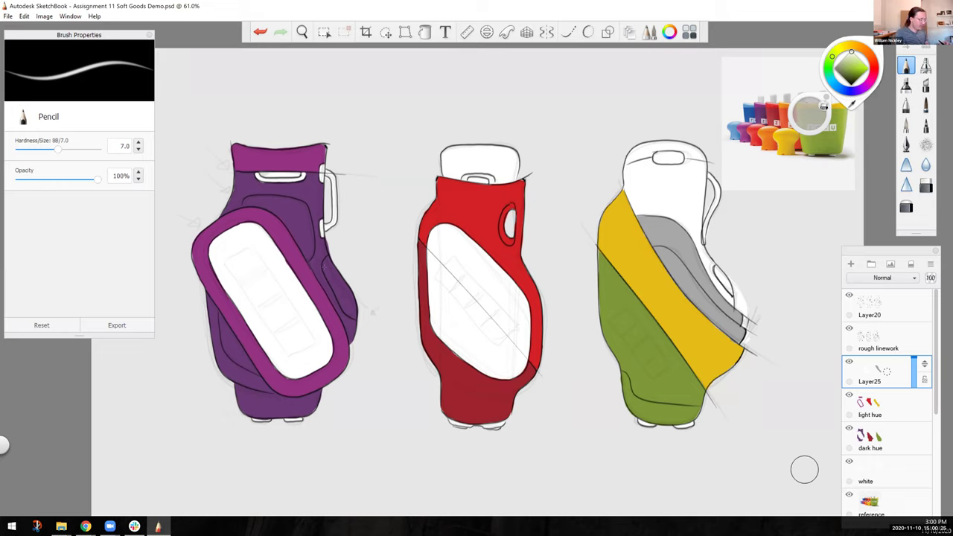
drag(867, 405, 867, 436)
drag(868, 372, 939, 374)
double_click(910, 370)
text(c)
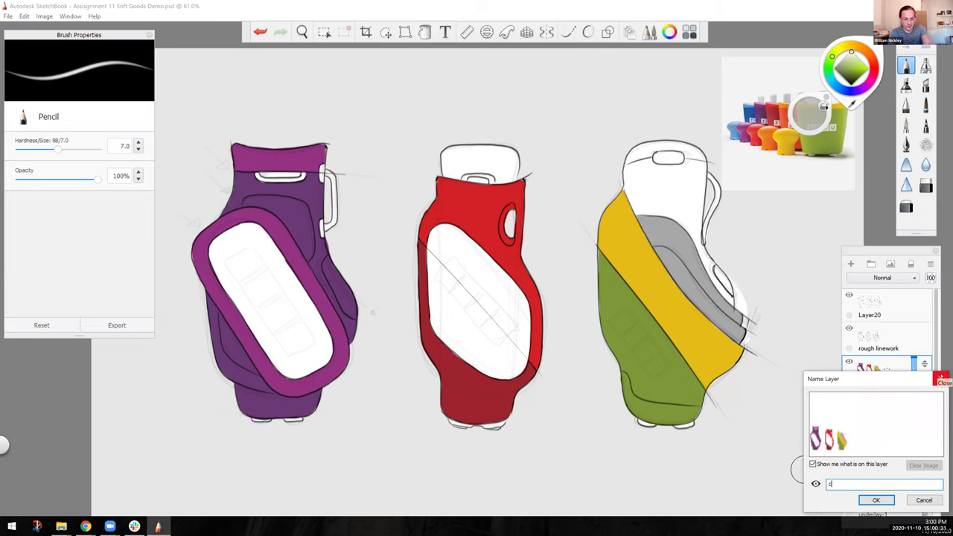
text(olor blocking)
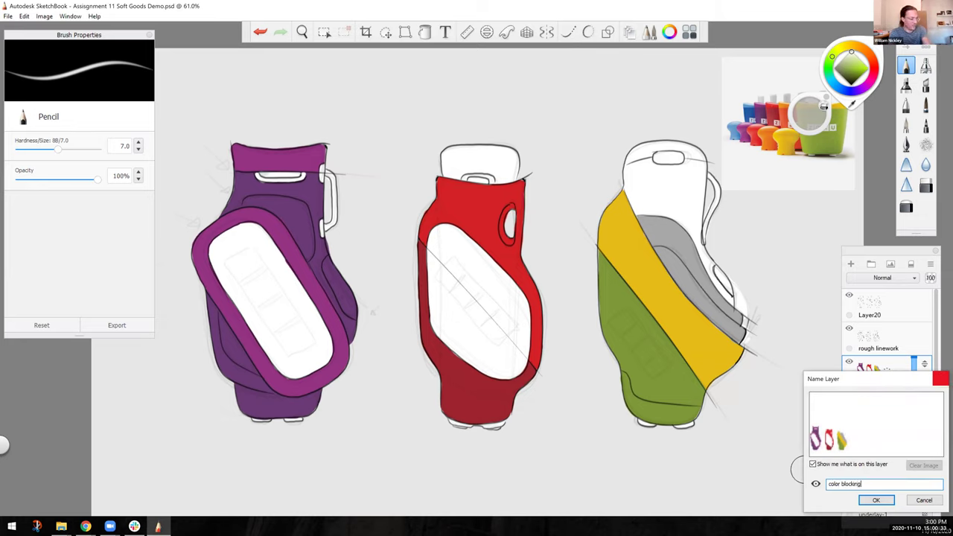
key(Return)
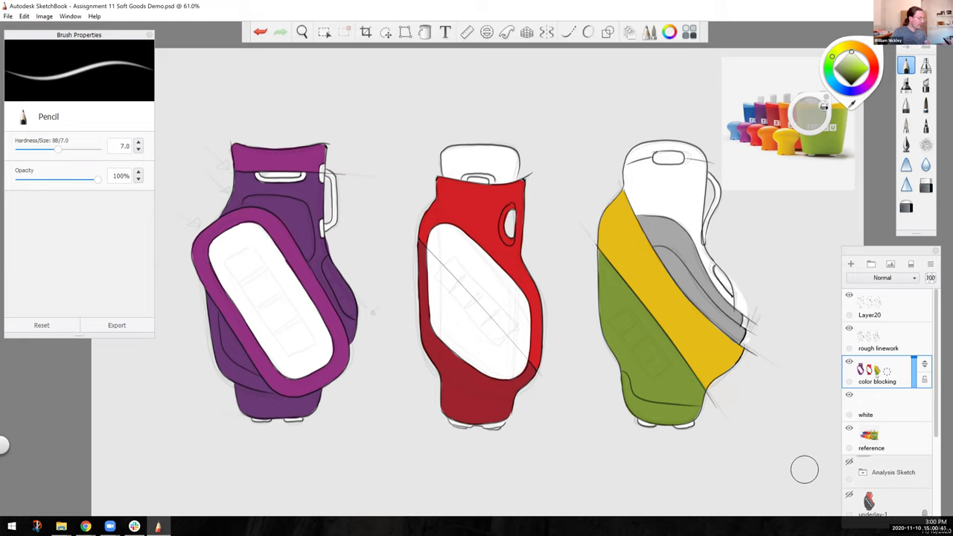
Add a new layer and move it directly above the color blocking layer.
drag(868, 371, 875, 334)
mouse_move(924, 363)
mouse_down()
mouse_move(918, 351)
mouse_move(918, 365)
mouse_up()
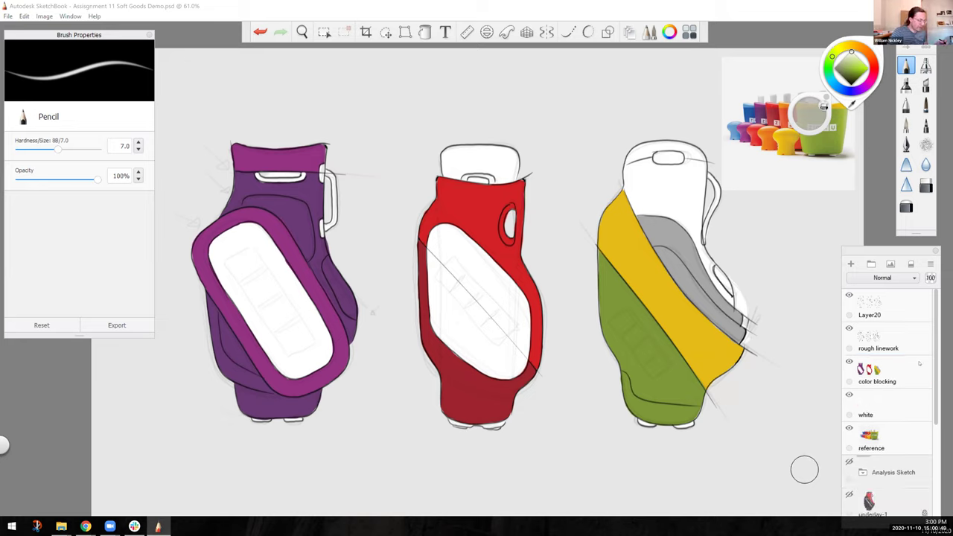
scroll(923, 359, down, 5)
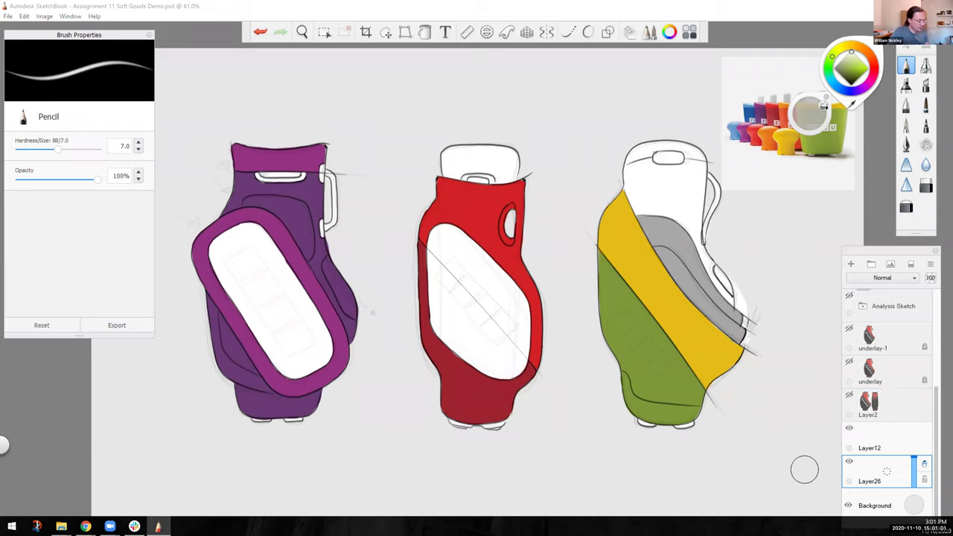
drag(925, 348, 926, 337)
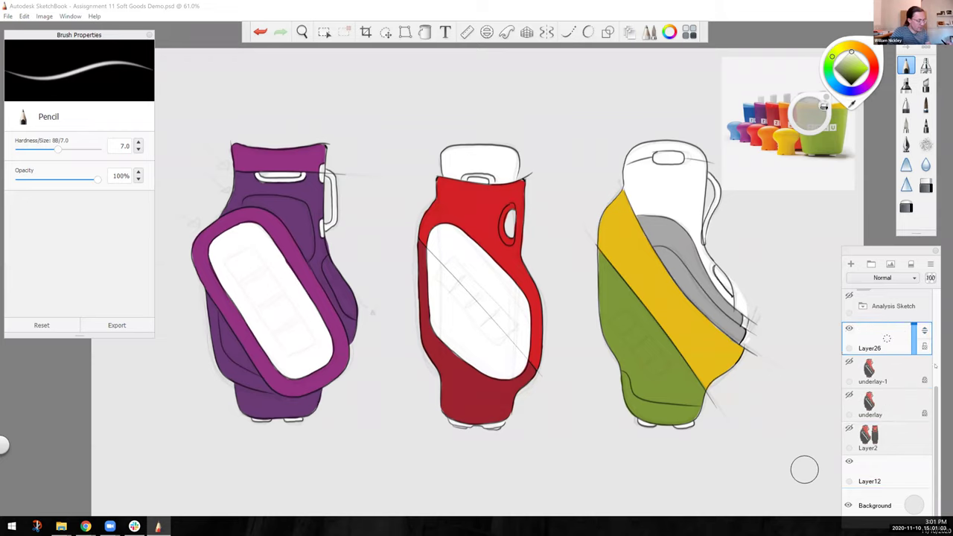
scroll(935, 365, up, 3)
drag(907, 336, 924, 365)
scroll(936, 333, up, 1)
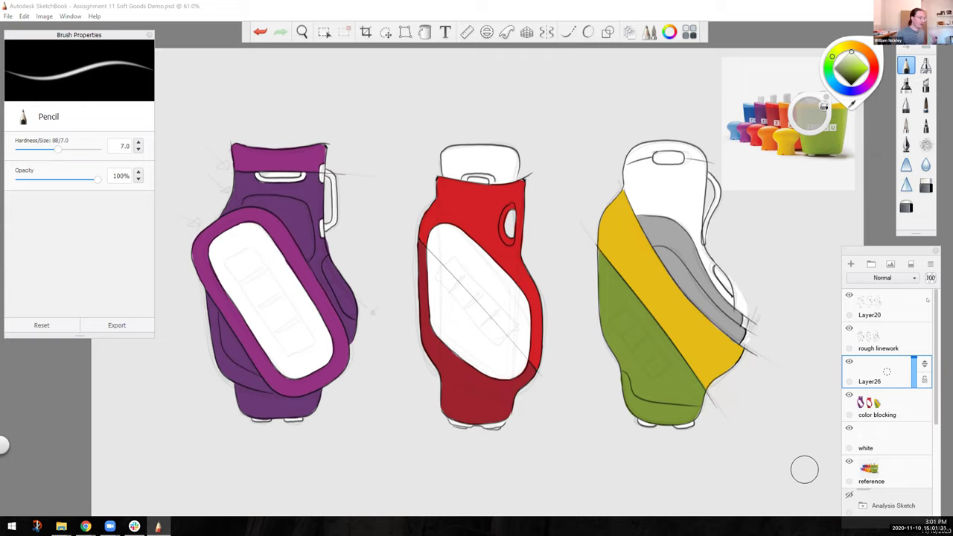
Rename the new layer "shading" and set its blending mode to Overlay.
drag(886, 372, 848, 372)
click(893, 484)
click(918, 500)
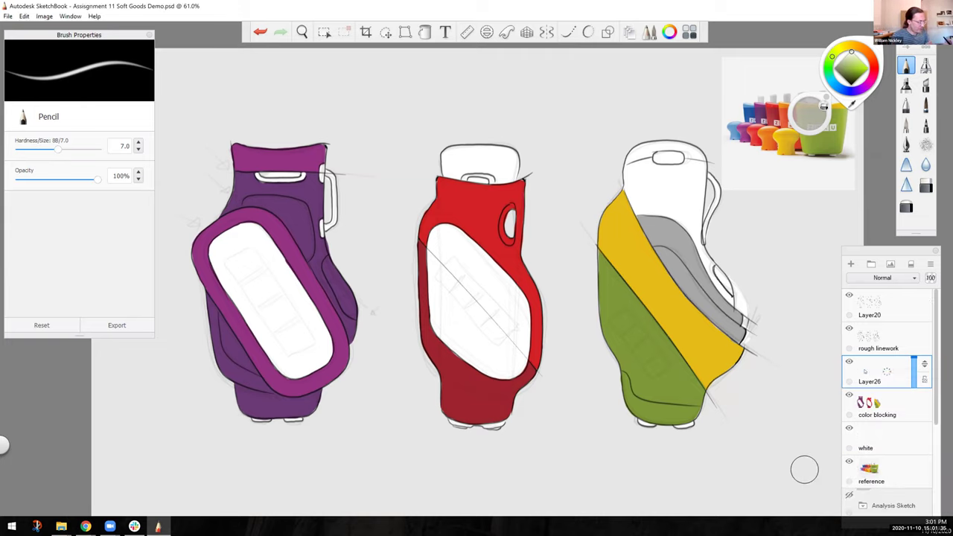
double_click(885, 371)
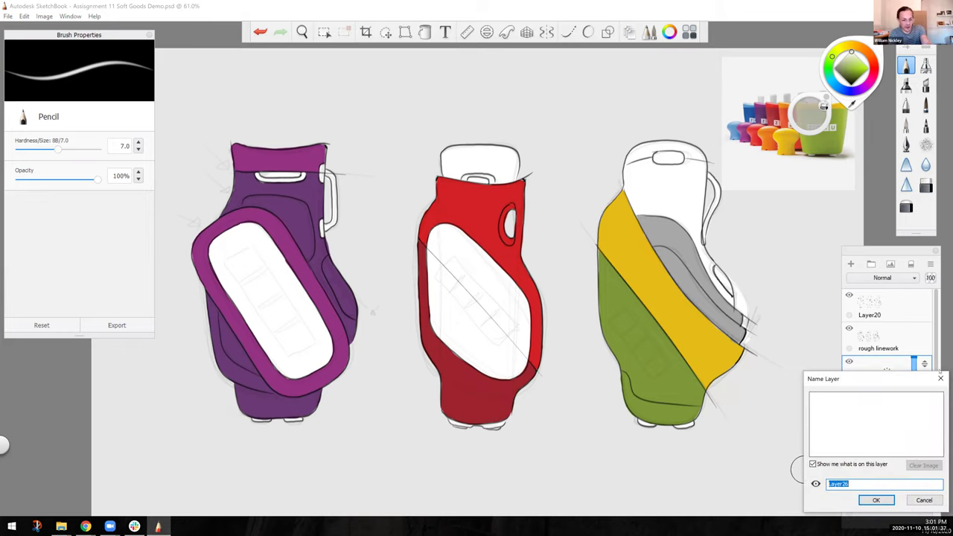
text(shading)
key(Return)
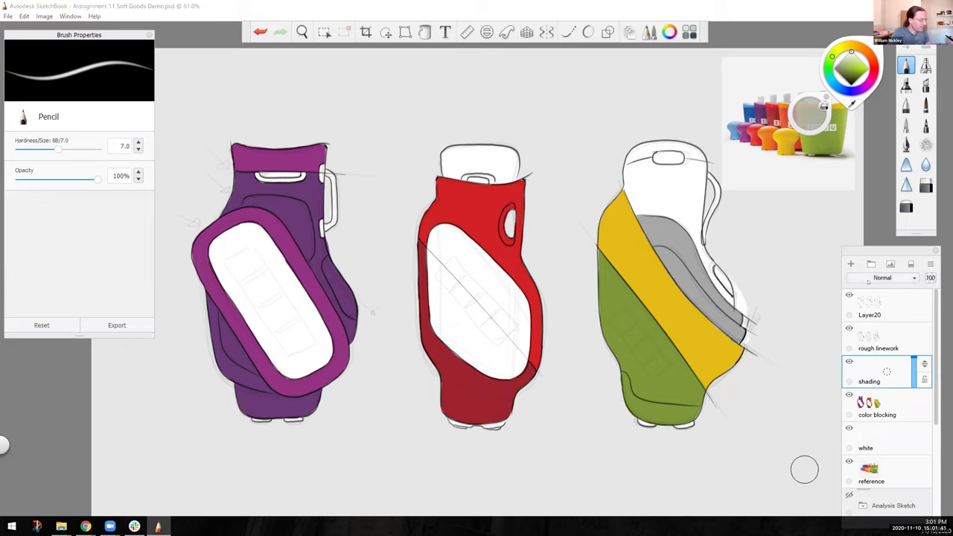
click(882, 277)
click(882, 395)
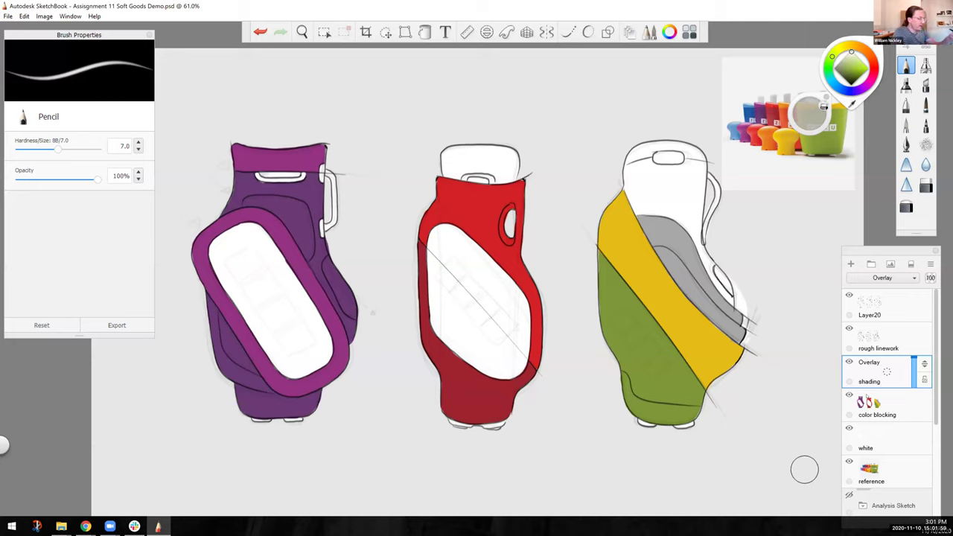
Choose the Airbrush with white as its colour and undo the test stroke.
click(925, 66)
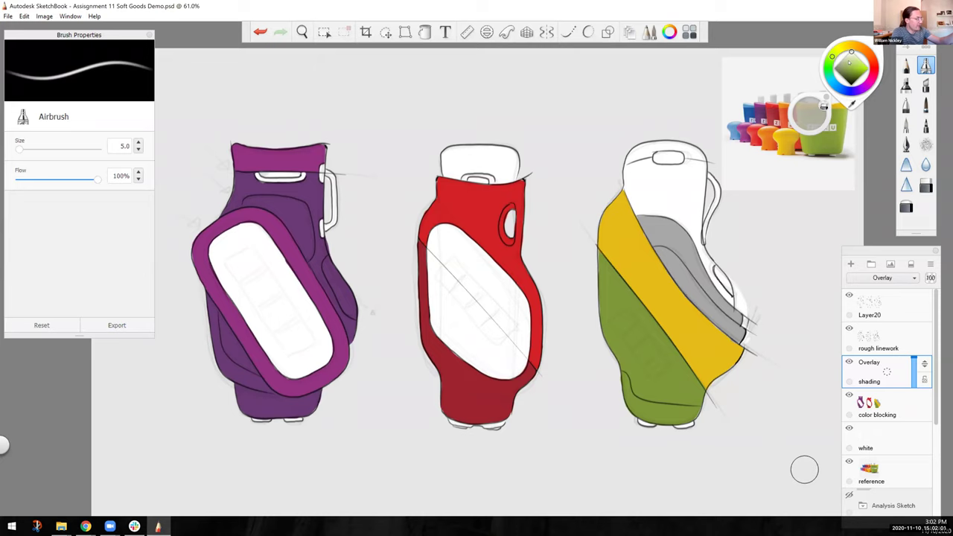
click(841, 60)
mouse_move(841, 60)
mouse_down()
mouse_move(850, 53)
mouse_move(837, 70)
mouse_move(851, 51)
mouse_up()
click(841, 74)
click(851, 53)
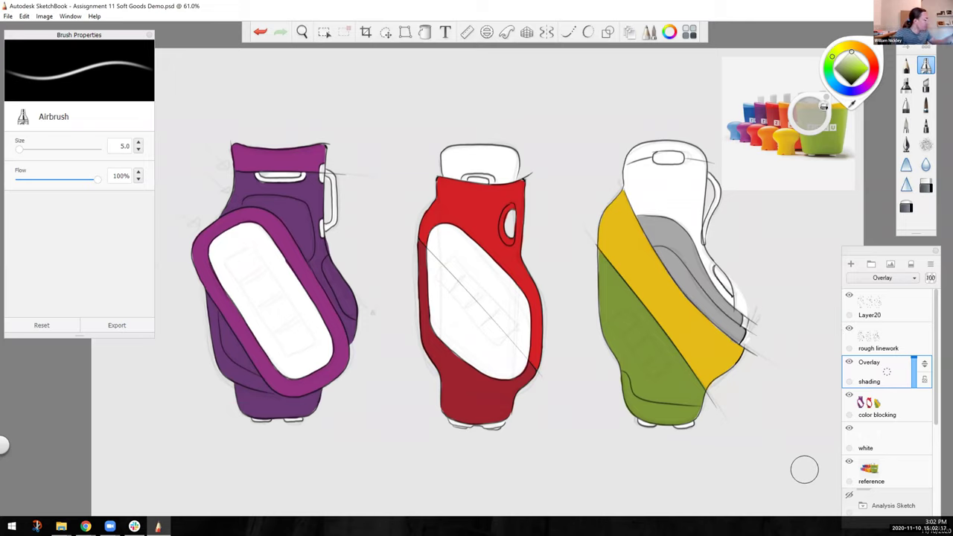
key(ctrl+z)
drag(805, 119, 807, 119)
Enlarge the Airbrush to size 39.7 and paint a soft white highlight down the right bag's yellow and green areas.
key(bracketright)
key(bracketright)
key(bracketright)
key(bracketright)
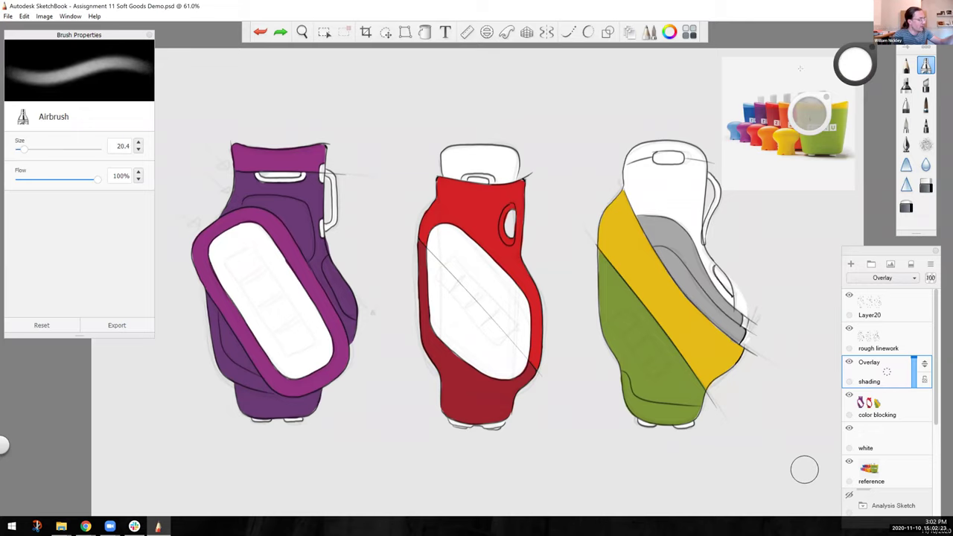
key(bracketright)
key(bracketright)
key(bracketright)
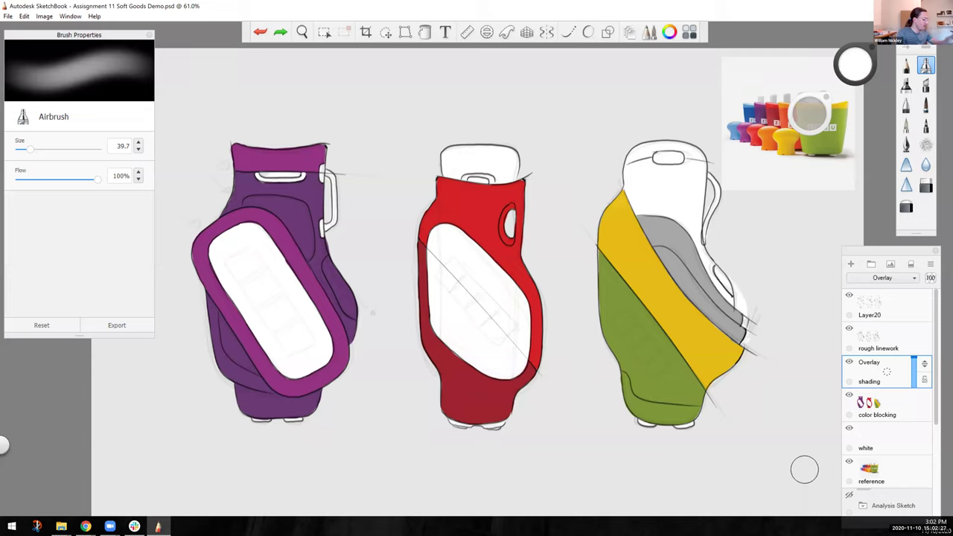
mouse_move(621, 204)
mouse_down()
mouse_move(617, 312)
mouse_move(638, 409)
mouse_move(626, 192)
mouse_up()
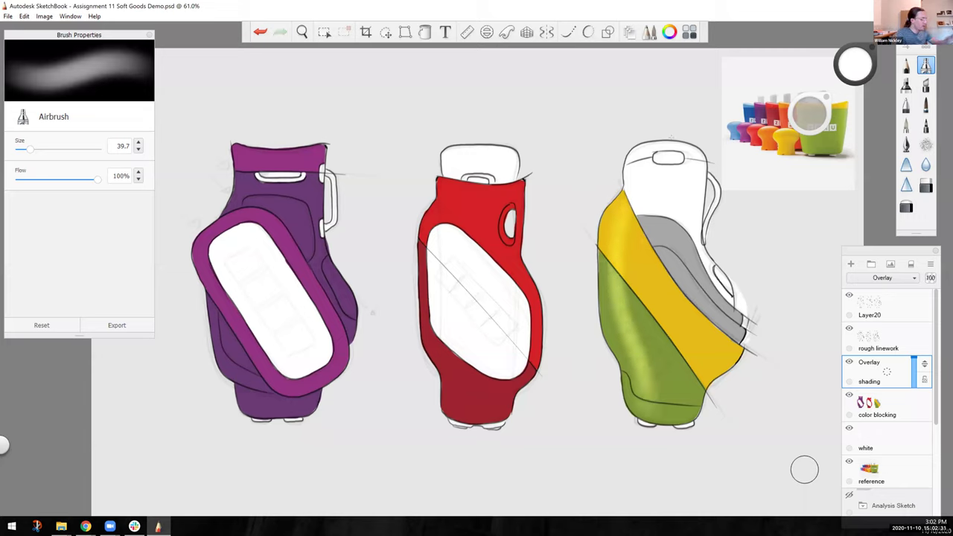
Increase the Airbrush size to 76.5.
key(bracketright)
key(bracketright)
key(bracketright)
key(bracketright)
key(bracketright)
key(bracketright)
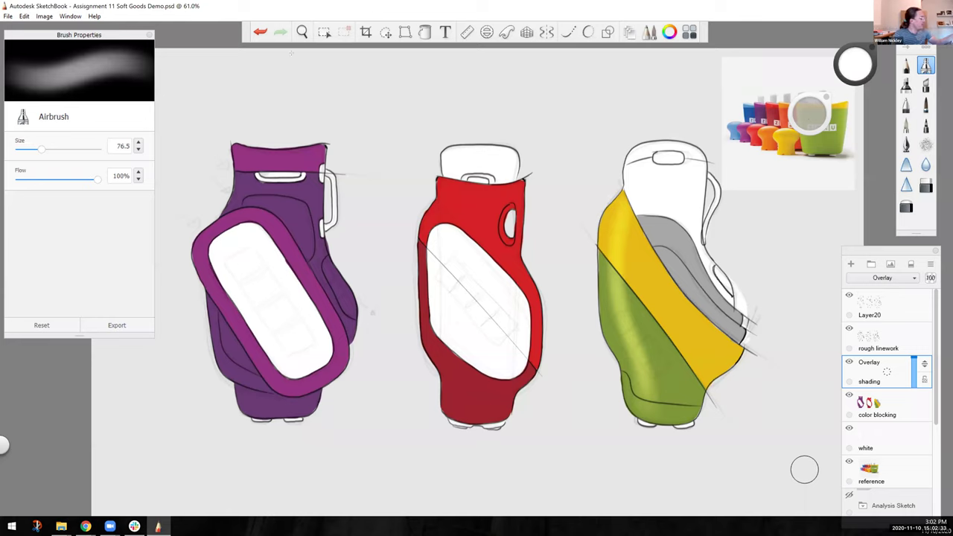
Undo the earlier highlight on the right bag and repaint it with the larger Airbrush down the yellow and green areas.
key(ctrl+z)
key(ctrl+z)
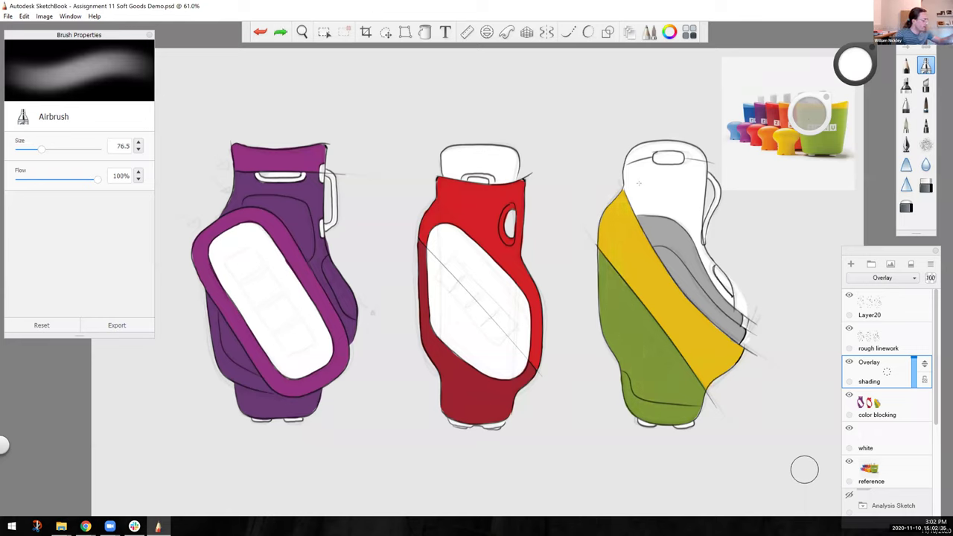
mouse_move(639, 183)
mouse_down()
mouse_move(622, 318)
mouse_move(654, 425)
mouse_up()
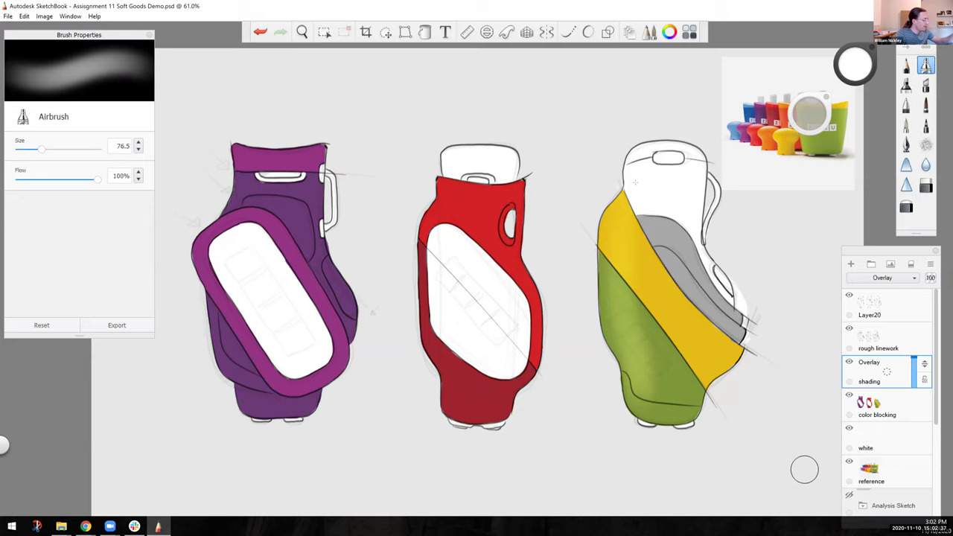
drag(634, 184, 664, 445)
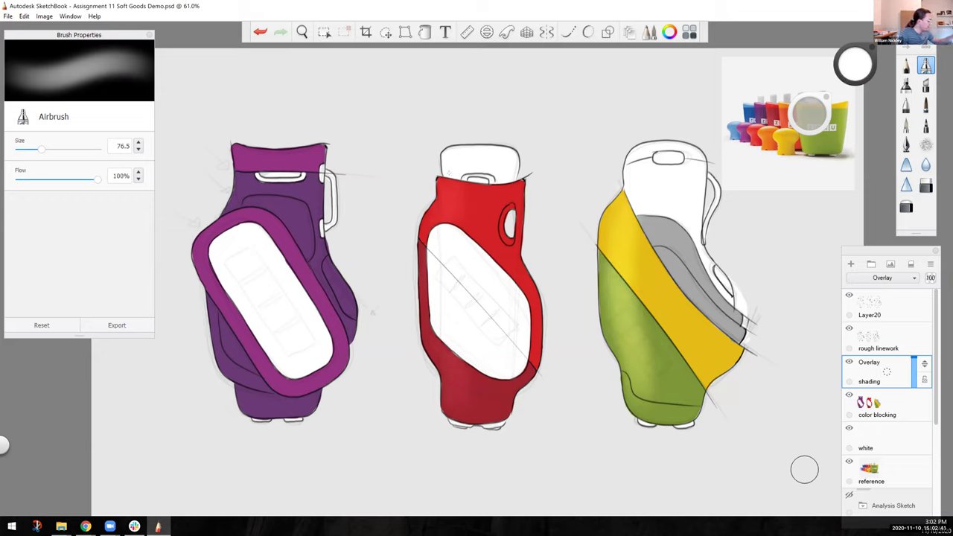
Airbrush soft white highlights on the red bag's base, the purple bag's collar and body, and the right bag's lower right edges.
drag(445, 346, 463, 410)
drag(253, 153, 235, 212)
drag(253, 158, 244, 189)
mouse_move(227, 319)
mouse_down()
mouse_move(256, 410)
mouse_move(222, 329)
mouse_move(232, 353)
mouse_up()
drag(316, 157, 316, 171)
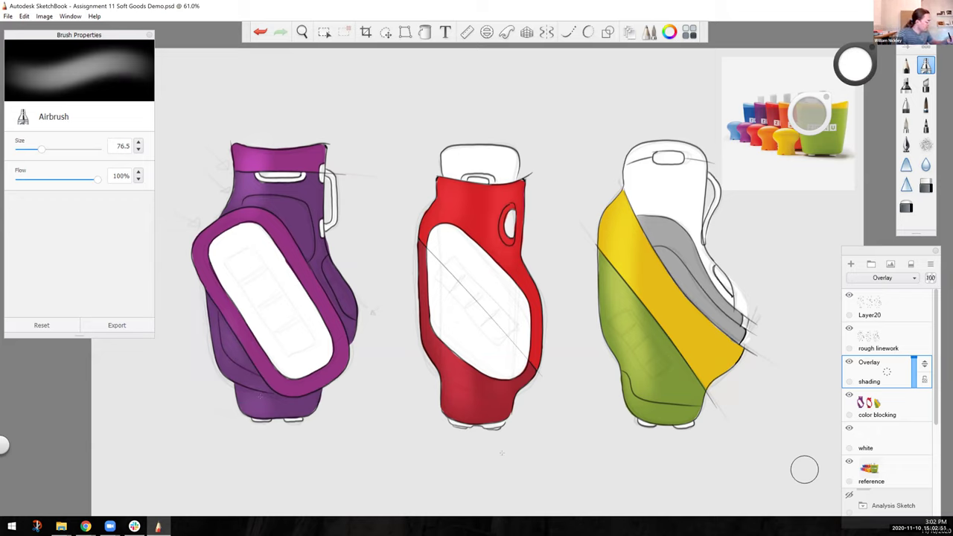
drag(725, 338, 734, 328)
mouse_move(672, 411)
mouse_down()
mouse_move(697, 375)
mouse_move(678, 417)
mouse_move(693, 386)
mouse_up()
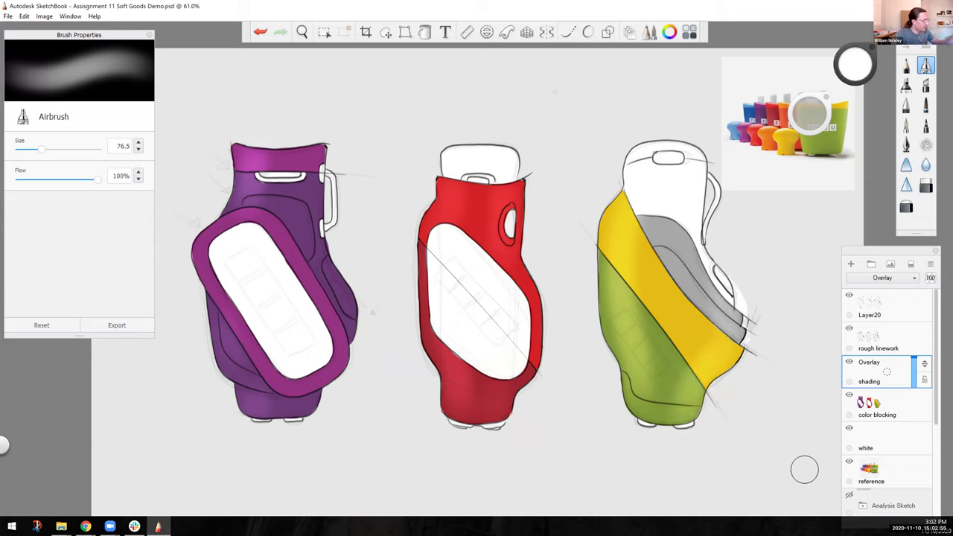
Highlight the right side of the purple bag's body, reducing the Airbrush to 41.9 for its side pocket.
mouse_move(306, 155)
mouse_down()
mouse_move(305, 217)
mouse_move(347, 321)
mouse_up()
drag(809, 113, 797, 292)
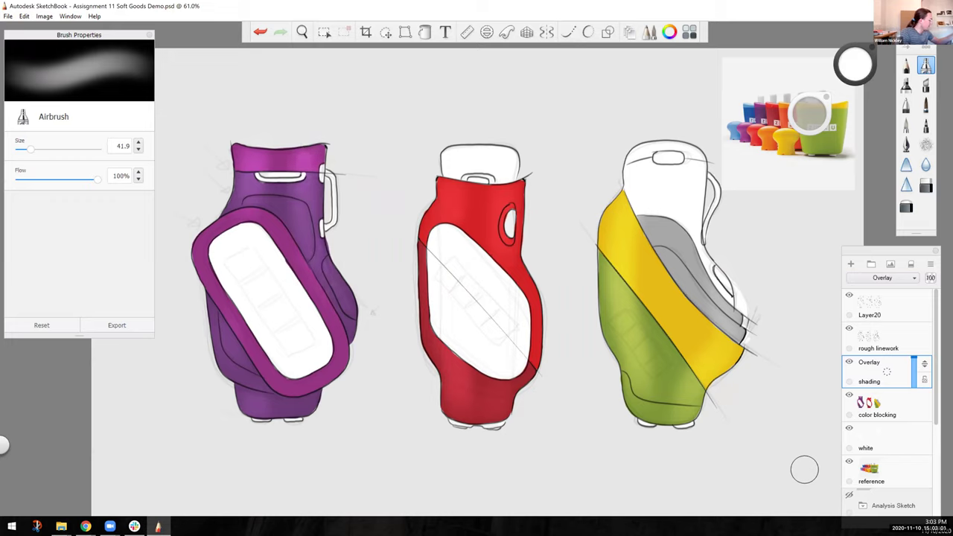
drag(323, 257, 344, 309)
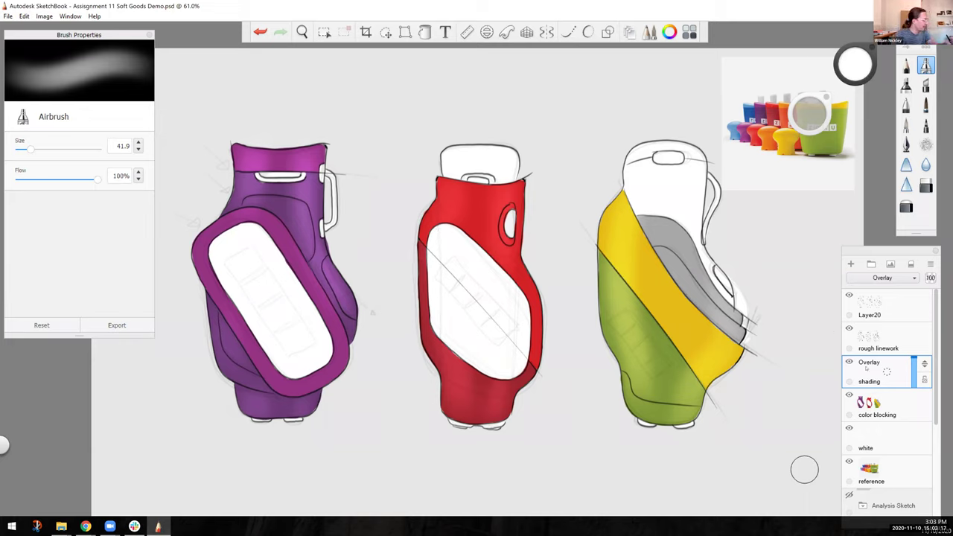
Switch the Airbrush to black at size 77.8 and shade the lower parts of the red, purple and green bags.
drag(855, 65, 853, 75)
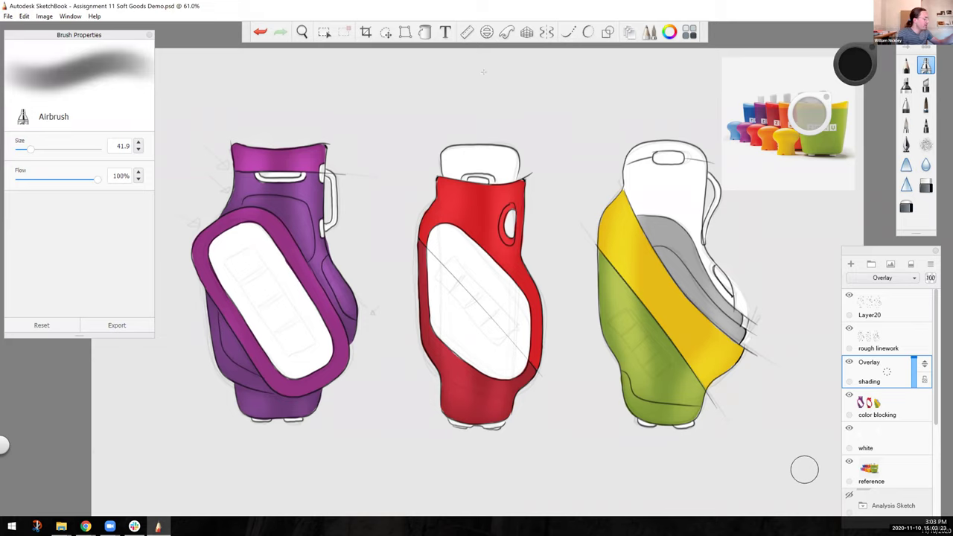
drag(792, 117, 802, 117)
key(bracketright)
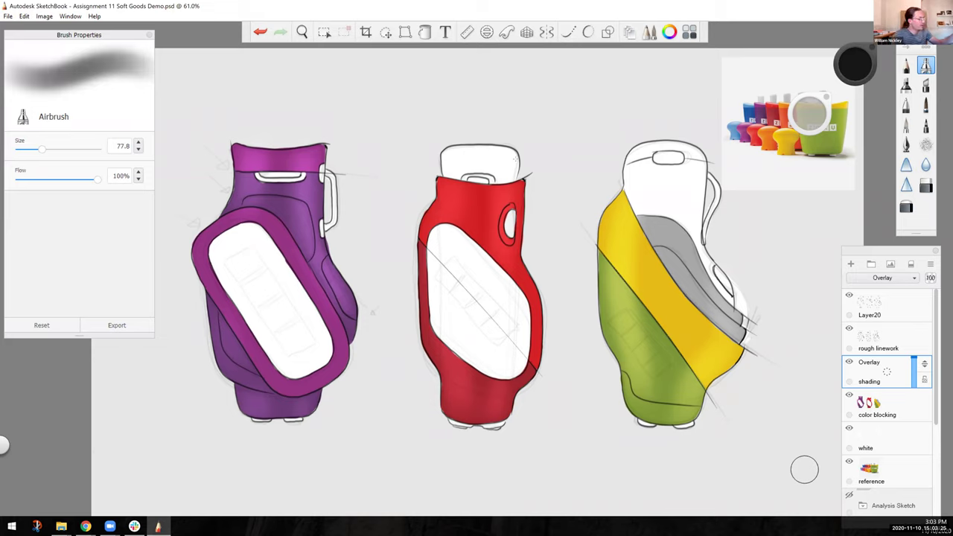
mouse_move(467, 417)
mouse_down()
mouse_move(474, 383)
mouse_move(464, 366)
mouse_move(489, 402)
mouse_move(431, 328)
mouse_move(462, 368)
mouse_move(506, 386)
mouse_move(457, 365)
mouse_up()
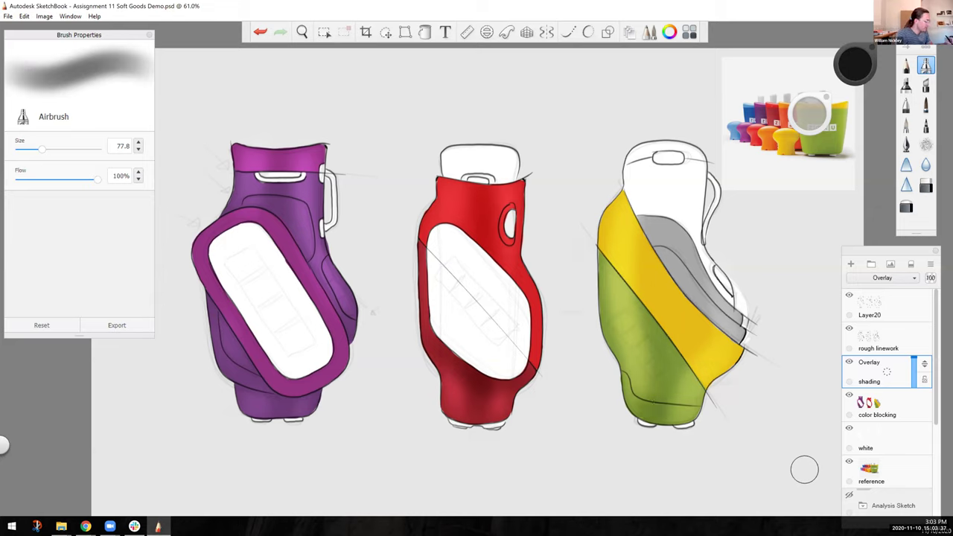
mouse_move(301, 410)
mouse_down()
mouse_move(234, 412)
mouse_move(269, 411)
mouse_up()
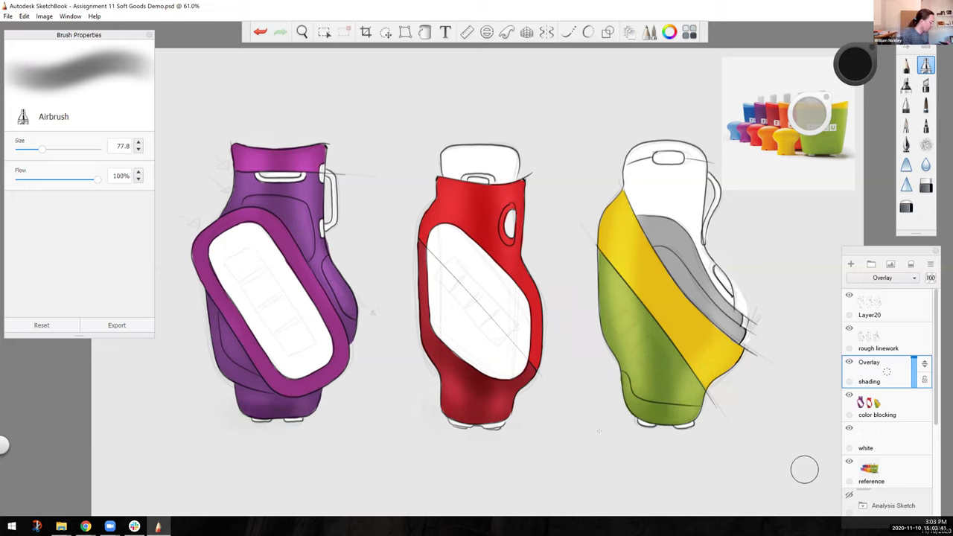
mouse_move(627, 405)
mouse_down()
mouse_move(641, 416)
mouse_move(691, 416)
mouse_up()
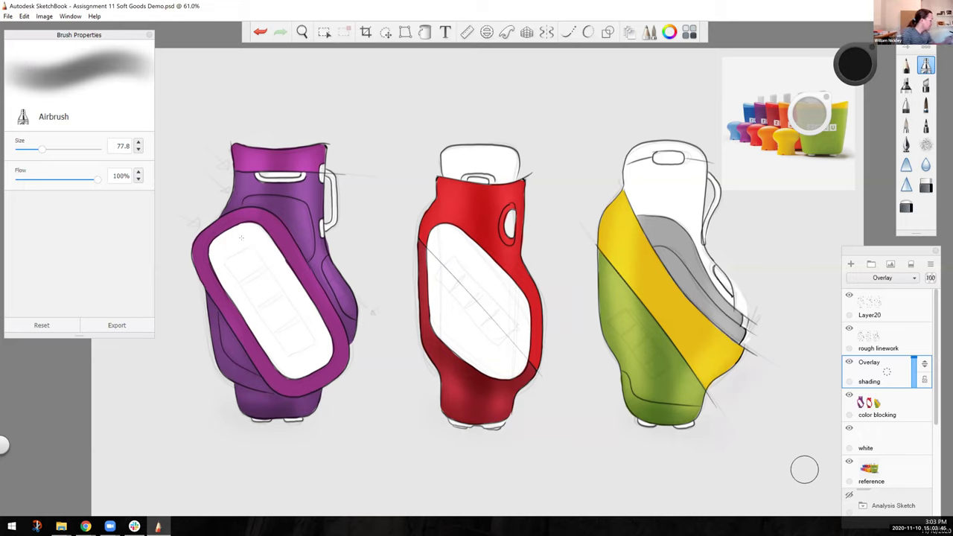
Reduce the Airbrush to 33.3 and shade the lower left rim of the purple bag's front pocket in black.
drag(809, 113, 764, 113)
drag(201, 268, 297, 395)
click(203, 258)
mouse_move(201, 260)
mouse_down()
mouse_move(233, 316)
mouse_move(319, 385)
mouse_move(298, 387)
mouse_up()
mouse_move(198, 251)
mouse_down()
mouse_move(239, 320)
mouse_move(356, 363)
mouse_up()
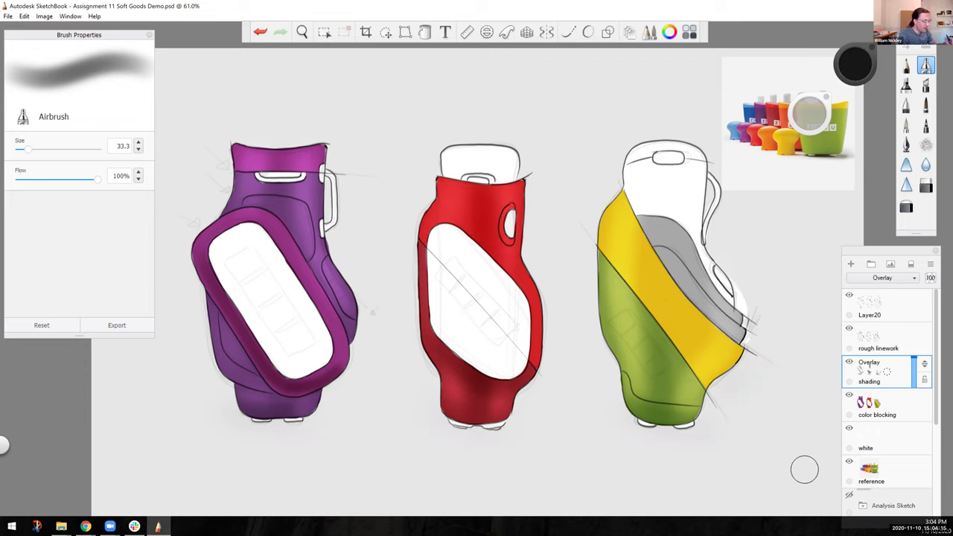
Add a new layer above the shading layer and set its blending mode to Lighten.
key(ctrl+shift+n)
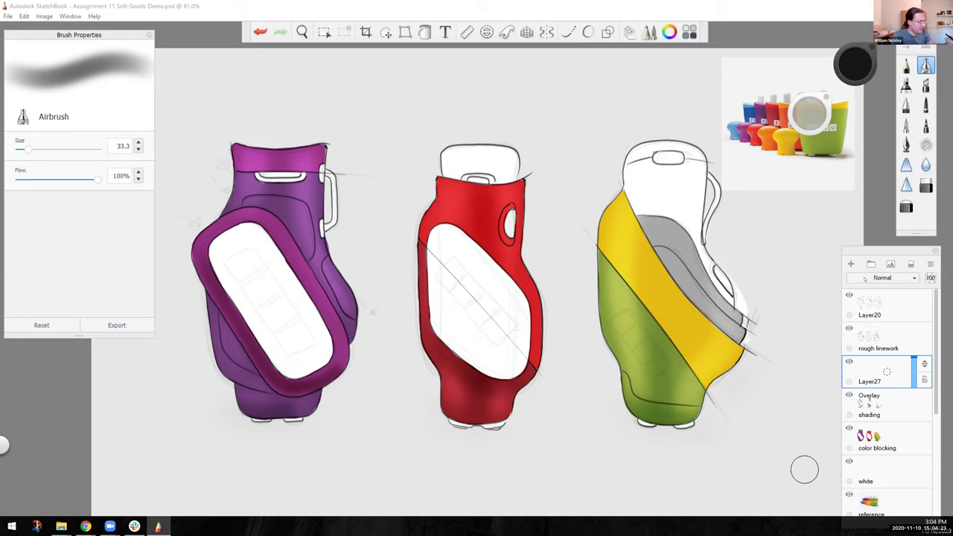
click(913, 279)
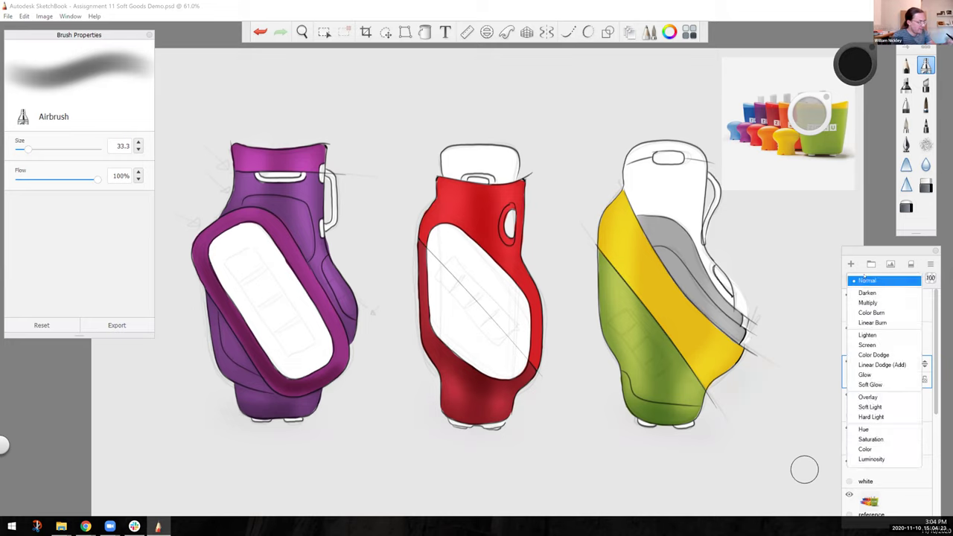
click(867, 335)
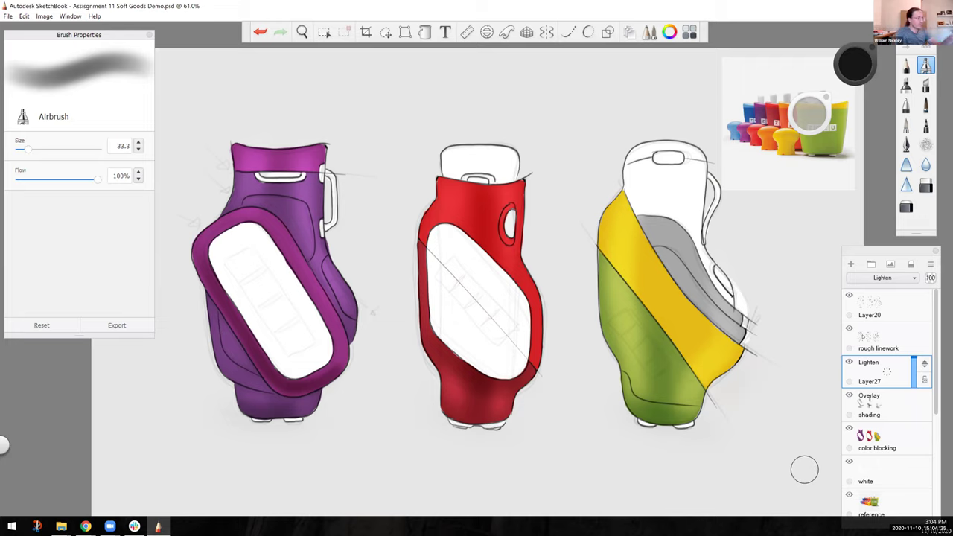
Set the Airbrush to white at size 54.0 and undo the test highlight on the red bag's collar.
drag(852, 57, 850, 24)
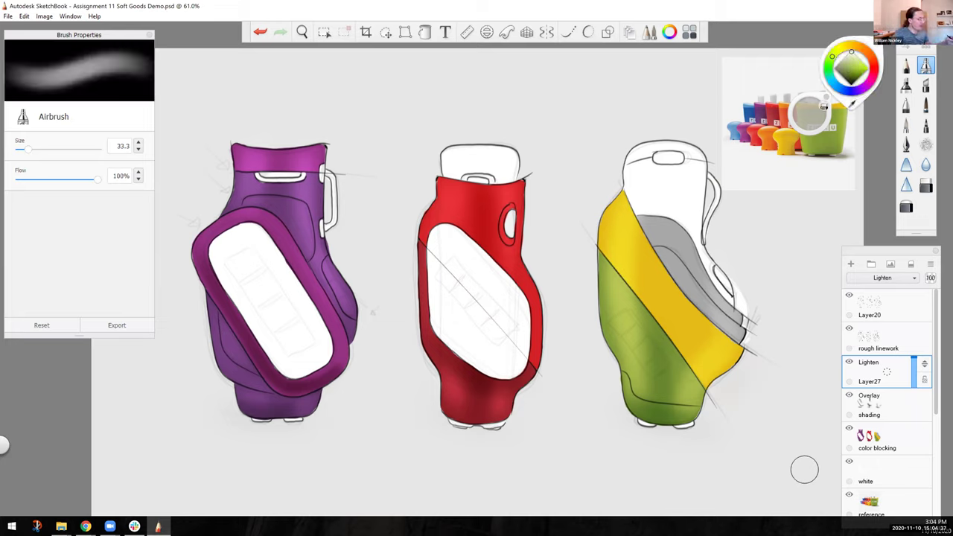
mouse_move(809, 113)
mouse_down()
mouse_move(828, 112)
mouse_move(819, 111)
mouse_up()
drag(480, 186, 477, 247)
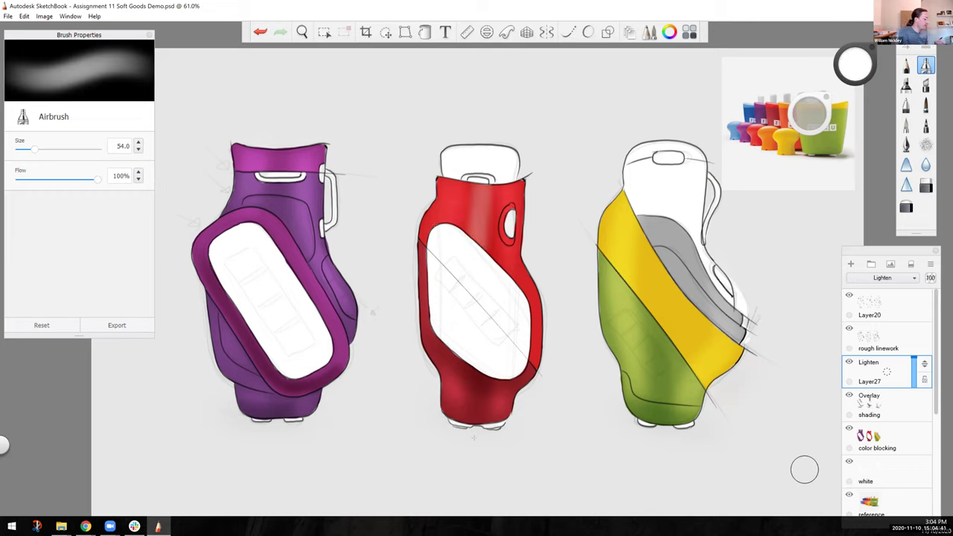
click(260, 31)
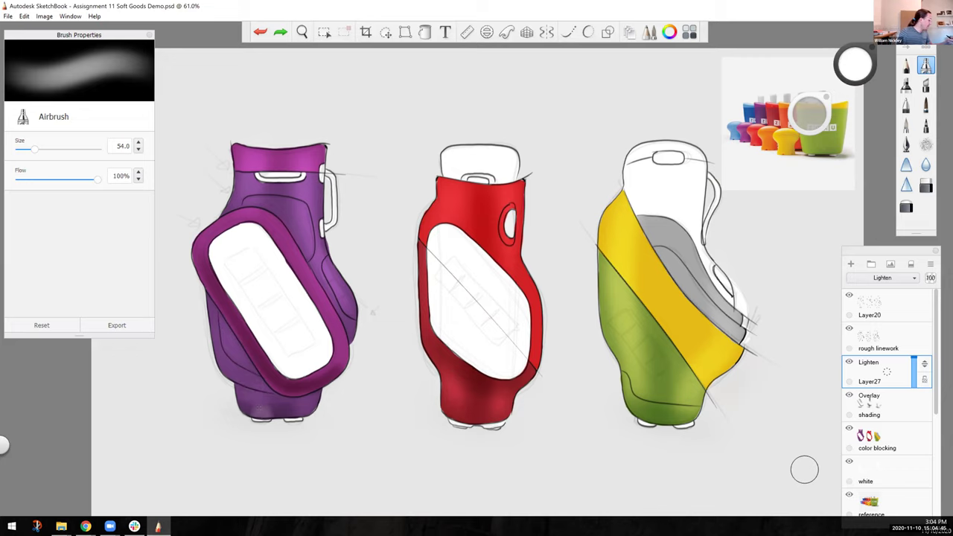
Airbrush soft white highlights on the red bag's upper body and right edge and the yellow band's left side, undoing an unwanted stroke.
drag(503, 189, 501, 239)
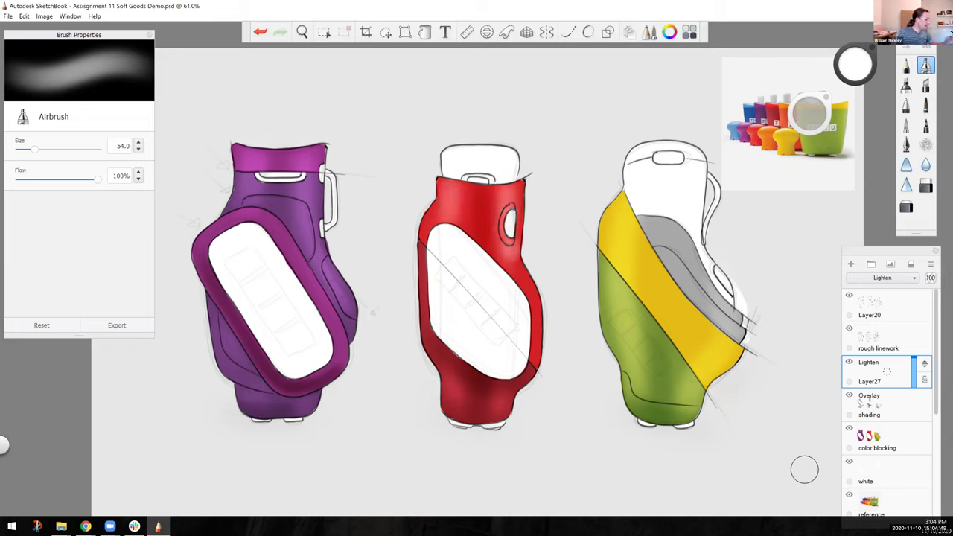
drag(512, 233, 533, 336)
mouse_move(617, 211)
mouse_down()
mouse_move(634, 323)
mouse_move(608, 267)
mouse_up()
key(ctrl+z)
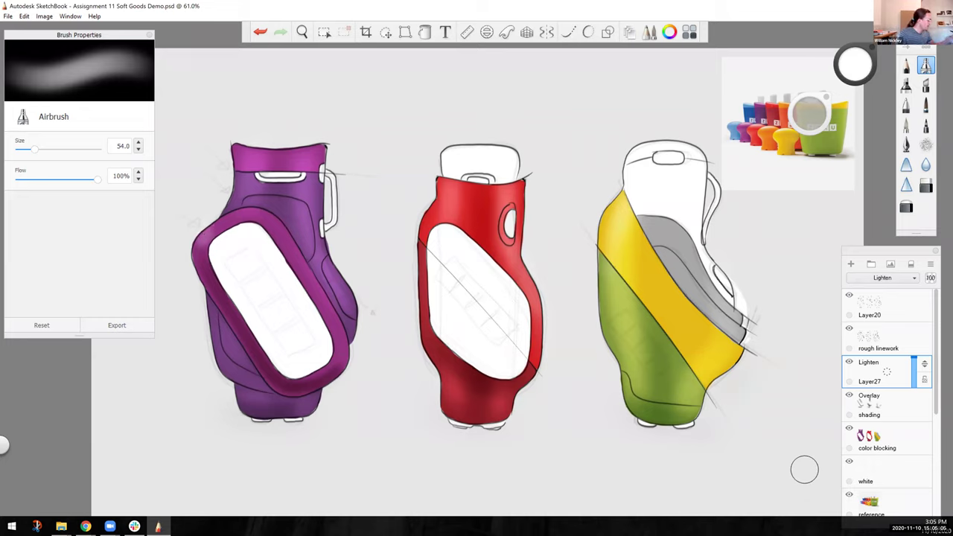
Repaint a white highlight along the purple pocket's upper rim with the Airbrush at 33.7, and reduce the brush to 28.4.
key(bracketleft)
key(bracketleft)
key(bracketleft)
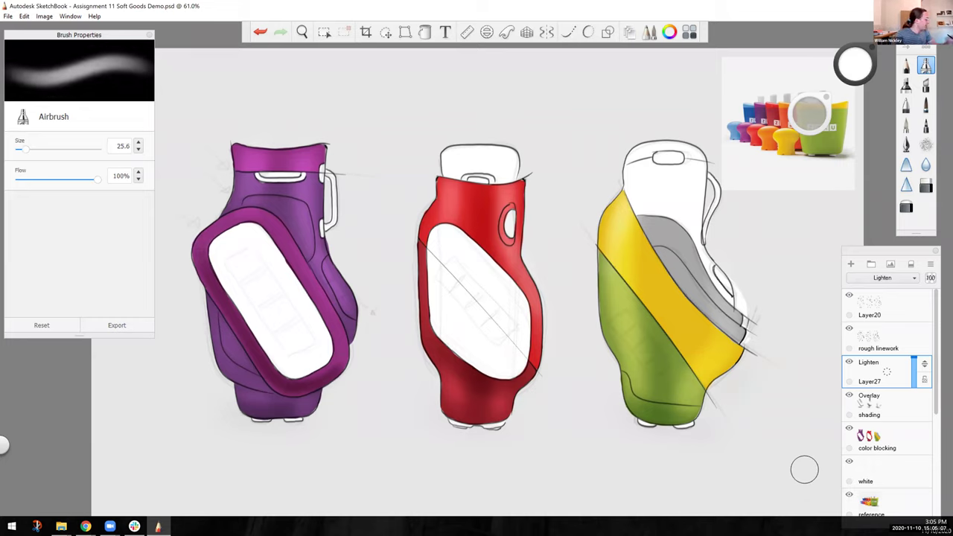
drag(809, 112, 819, 113)
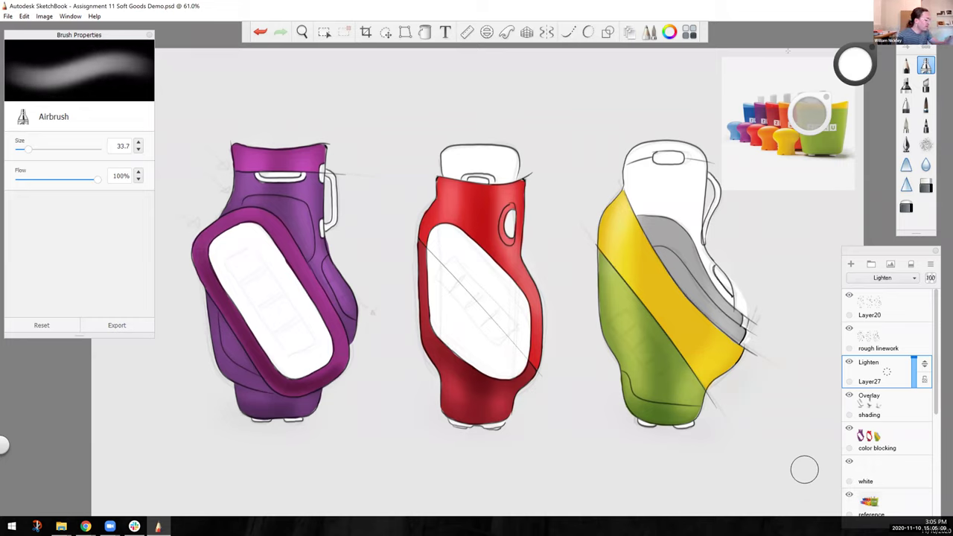
drag(215, 226, 320, 278)
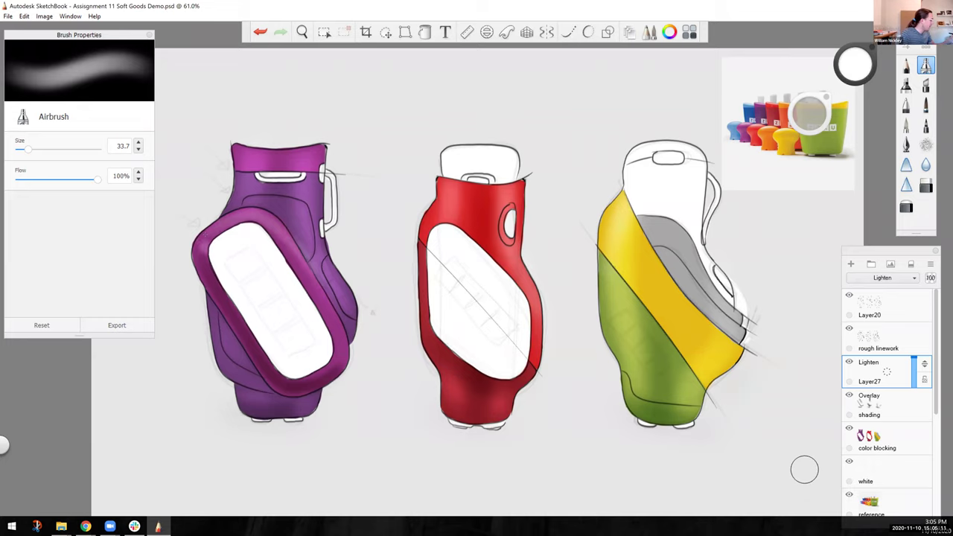
key(ctrl+z)
mouse_move(200, 243)
mouse_down()
mouse_move(231, 220)
mouse_move(318, 296)
mouse_move(332, 323)
mouse_up()
drag(197, 249, 216, 229)
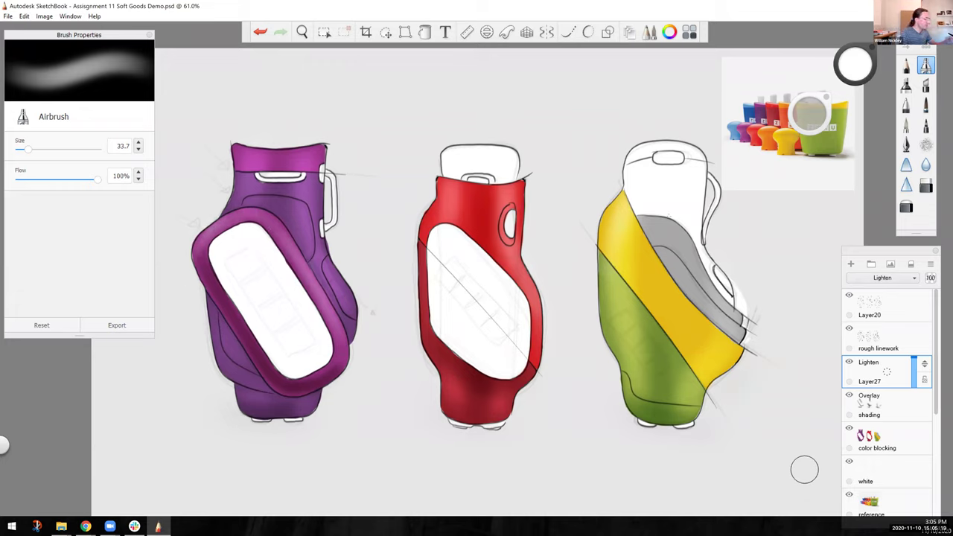
drag(805, 115, 794, 115)
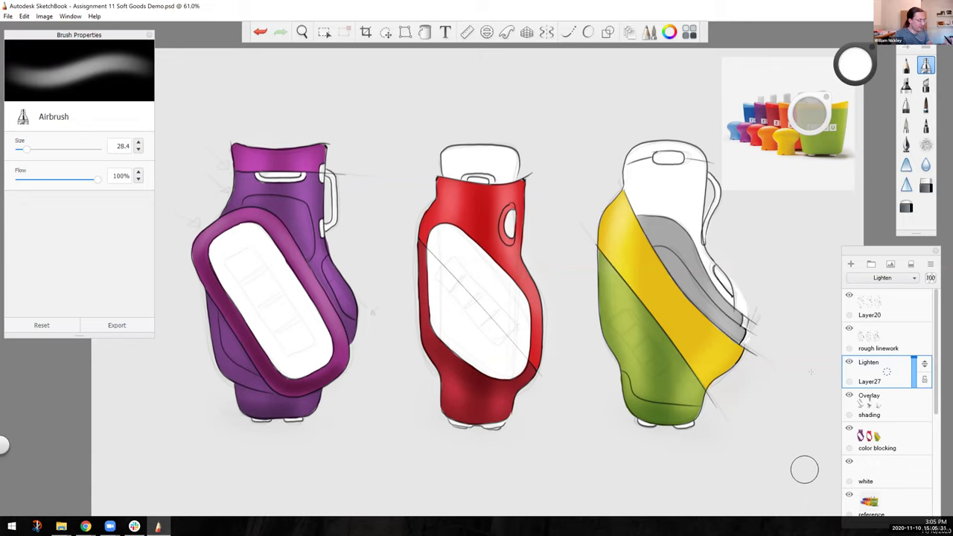
Add another layer above the Lighten layer and set its blending mode to Multiply.
click(849, 264)
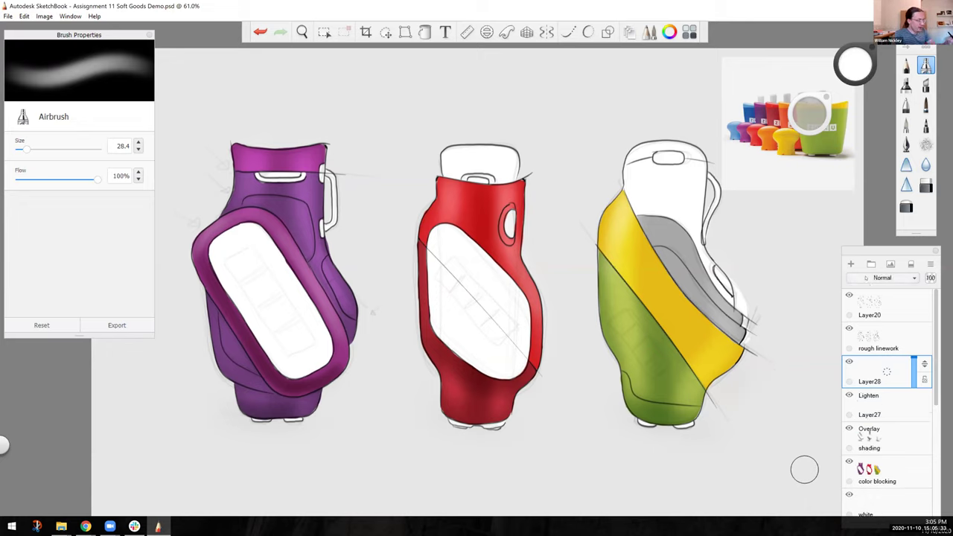
click(866, 278)
click(865, 303)
Shade the white front panels of the red and purple bags with a grey Airbrush at size 86.0.
drag(855, 68, 856, 79)
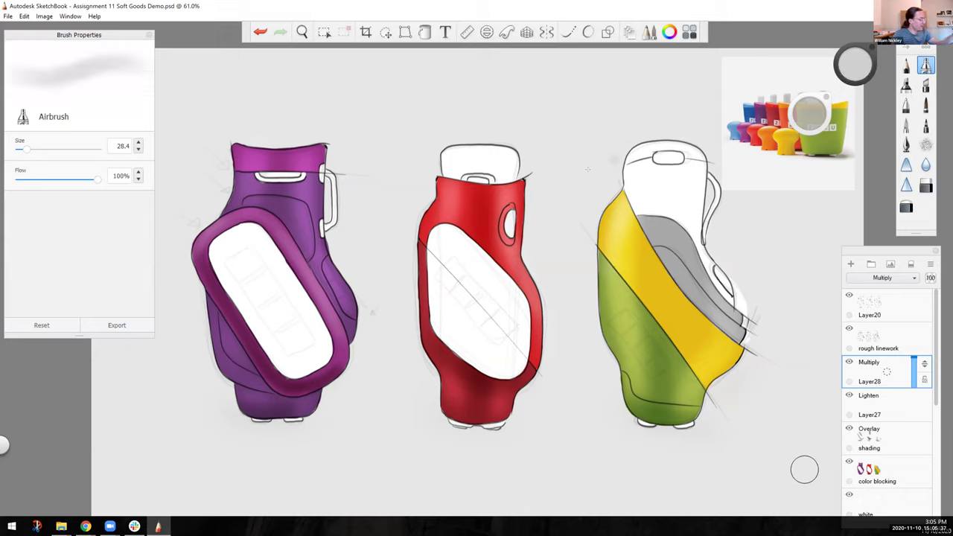
drag(805, 122, 820, 121)
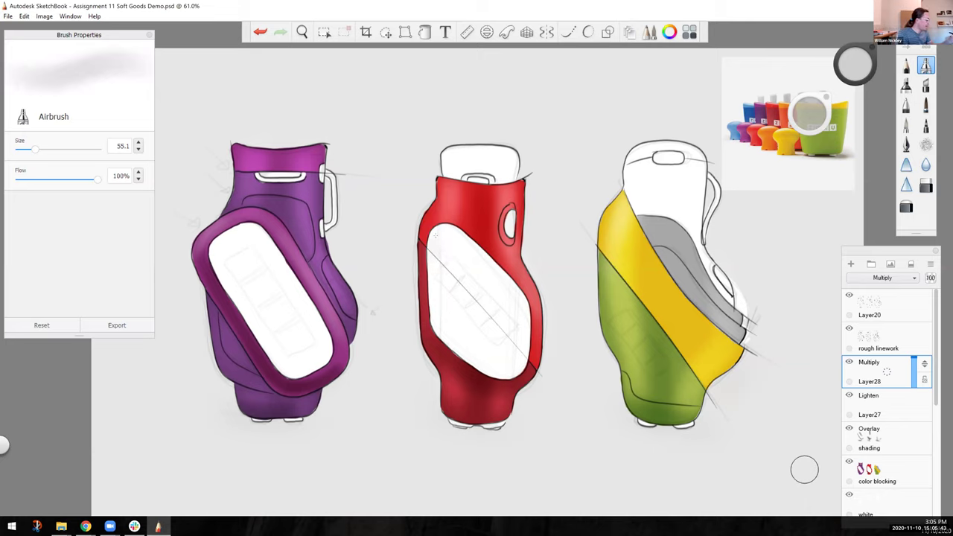
key(])
key(])
mouse_move(435, 244)
mouse_down()
mouse_move(465, 256)
mouse_move(555, 342)
mouse_up()
drag(413, 234, 522, 346)
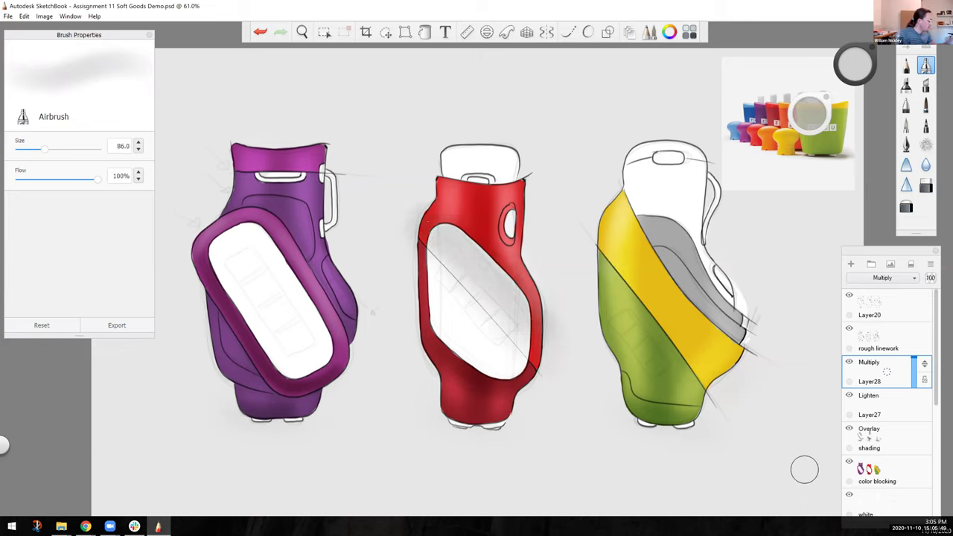
mouse_move(247, 231)
mouse_down()
mouse_move(312, 313)
mouse_move(329, 359)
mouse_up()
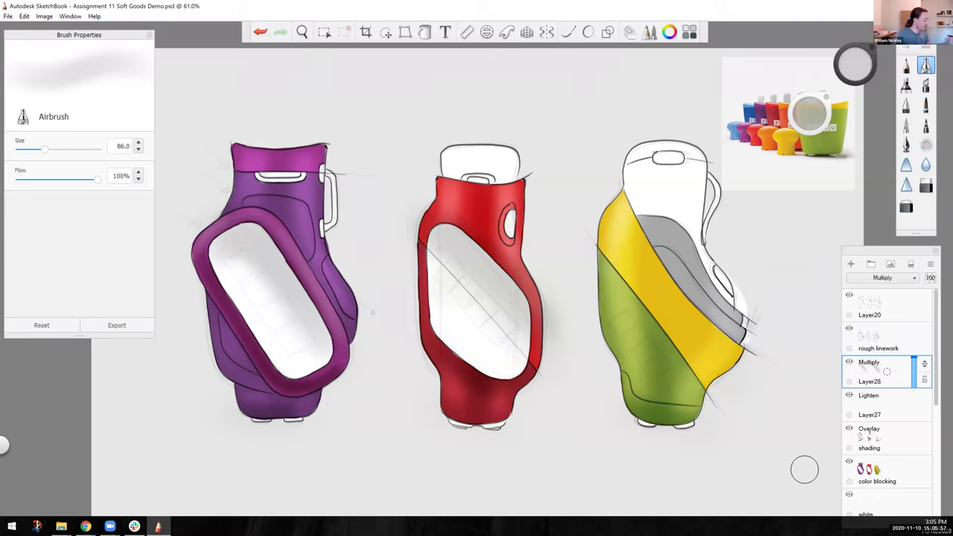
Erase the grey overspray outside the red bag with the Hard Eraser at size 72.7, undoing and redoing the last stroke.
key(e)
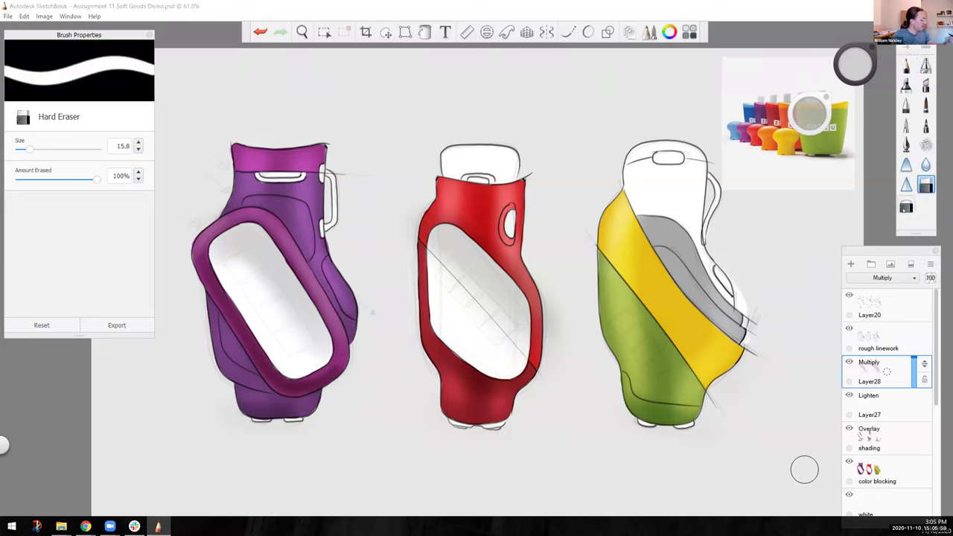
mouse_move(806, 117)
mouse_down()
mouse_move(826, 119)
mouse_move(819, 122)
mouse_up()
mouse_move(564, 247)
mouse_down()
mouse_move(564, 335)
mouse_move(557, 265)
mouse_up()
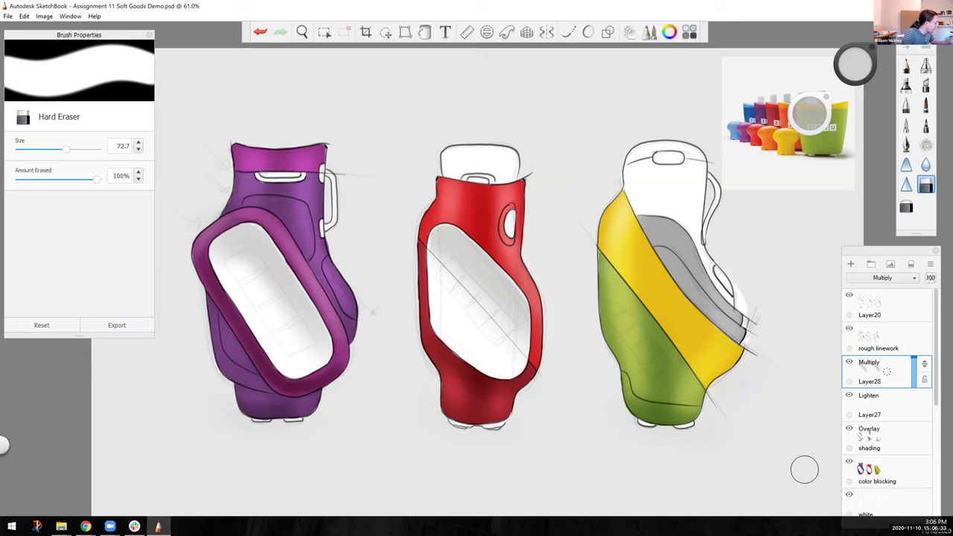
click(260, 31)
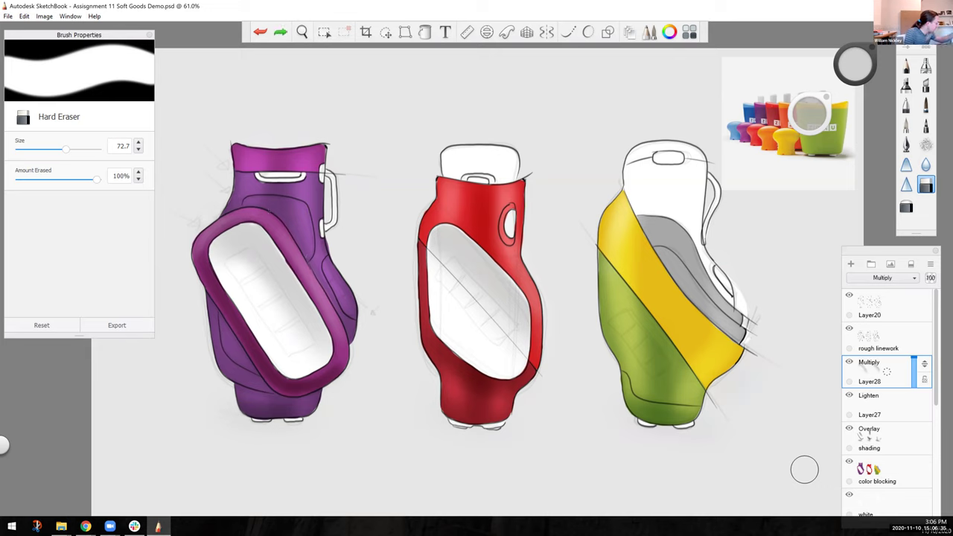
key(ctrl+y)
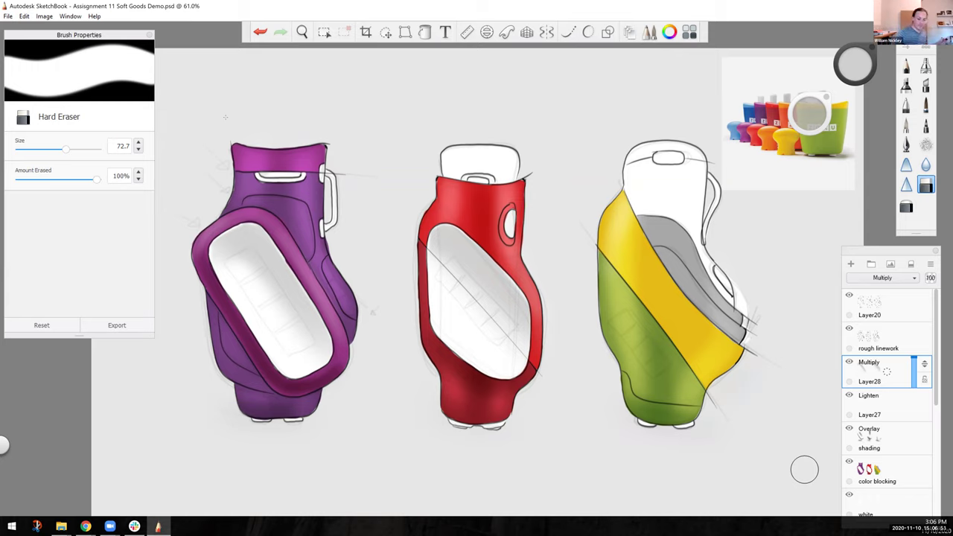
Make the Overlay shading layer active and choose black as the painting colour.
key(space)
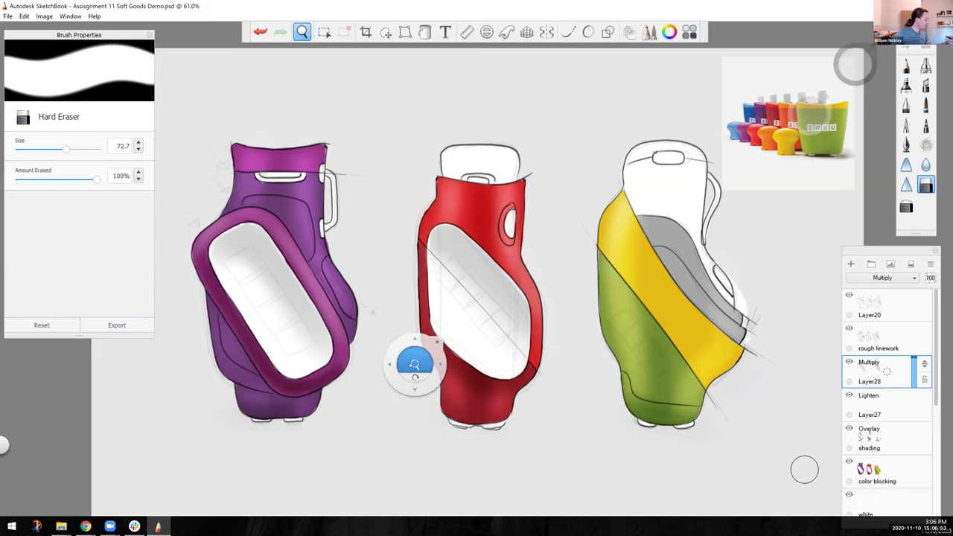
drag(414, 364, 469, 364)
mouse_move(380, 353)
mouse_down()
mouse_move(511, 365)
mouse_move(442, 354)
mouse_up()
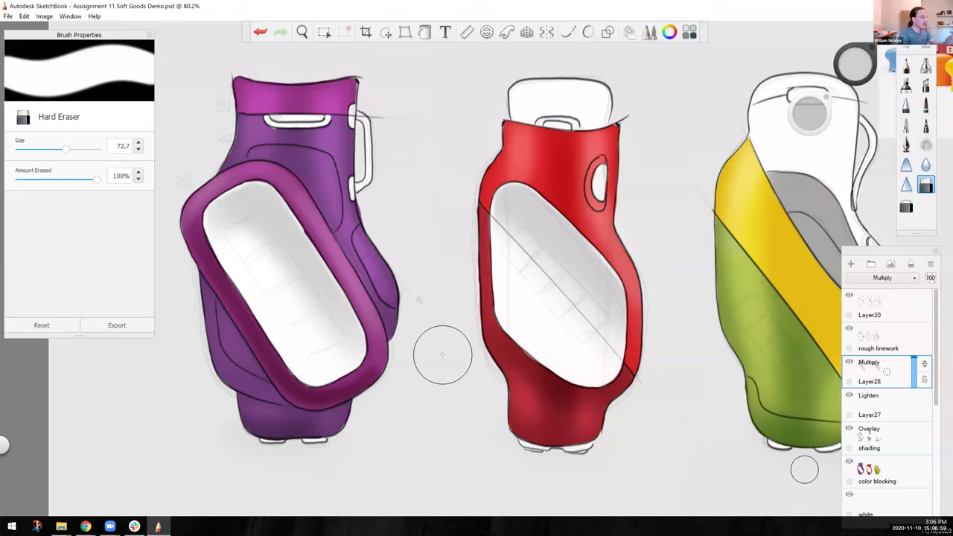
click(878, 438)
click(853, 65)
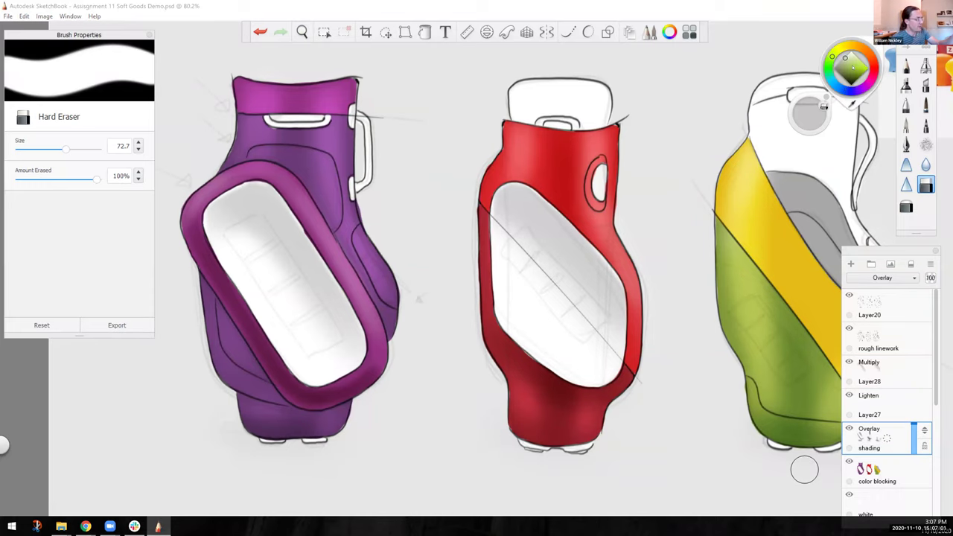
click(846, 79)
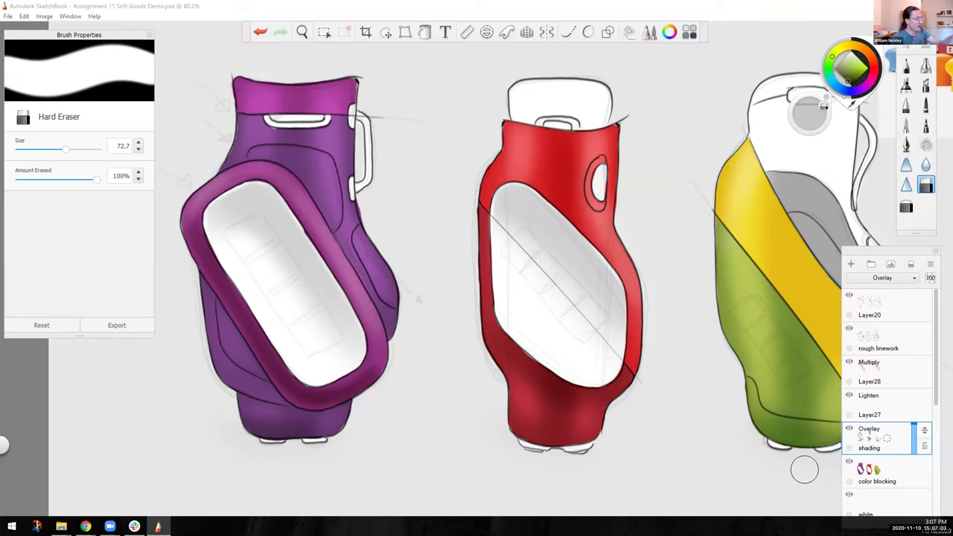
Switch to the Airbrush and reduce its size to 5.8.
click(926, 65)
mouse_move(806, 108)
mouse_down()
mouse_move(772, 108)
mouse_move(806, 112)
mouse_up()
key(bracketleft)
key(bracketleft)
key(bracketleft)
key(bracketleft)
key(bracketleft)
key(bracketleft)
key(bracketleft)
key(bracketleft)
click(809, 112)
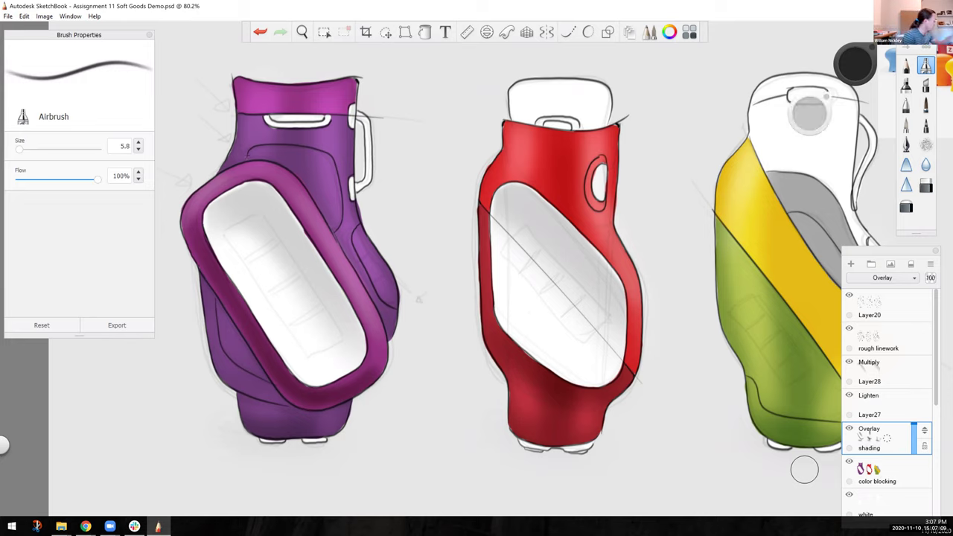
Darken the seams around the purple bag's pockets with a dark grey Airbrush at size 6.6, undoing the first trial stroke.
drag(854, 68, 850, 65)
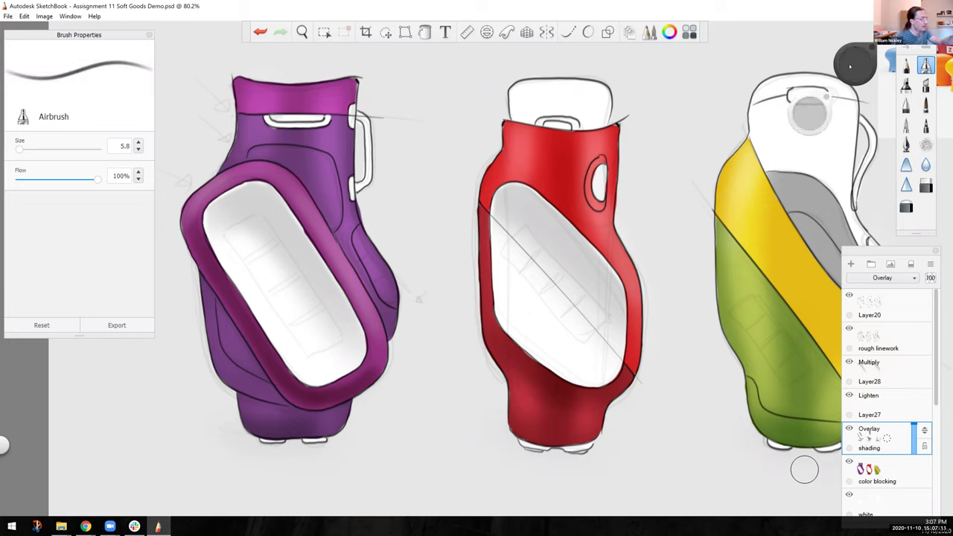
mouse_move(251, 146)
mouse_down()
mouse_move(316, 150)
mouse_move(338, 171)
mouse_move(336, 231)
mouse_up()
key(ctrl+z)
drag(852, 71, 848, 58)
drag(804, 117, 807, 117)
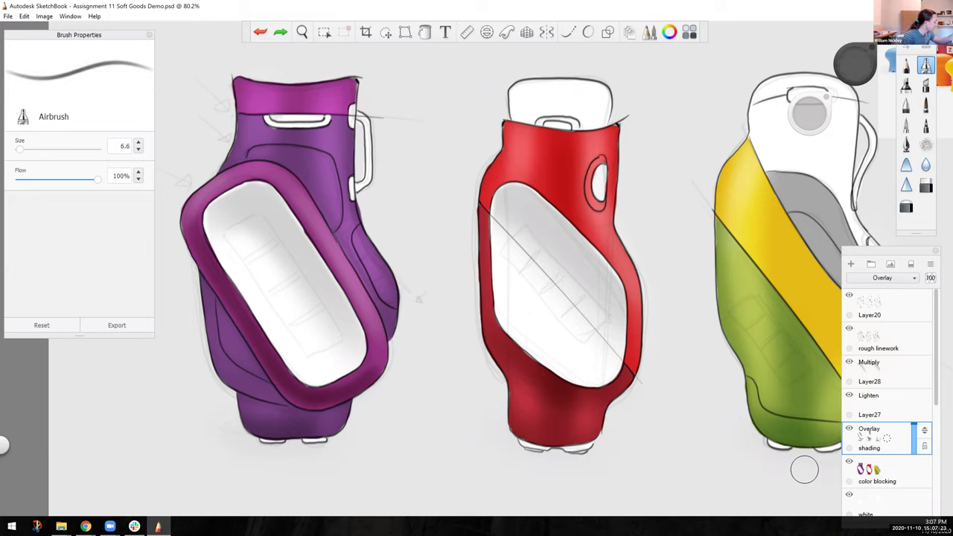
drag(315, 149, 370, 281)
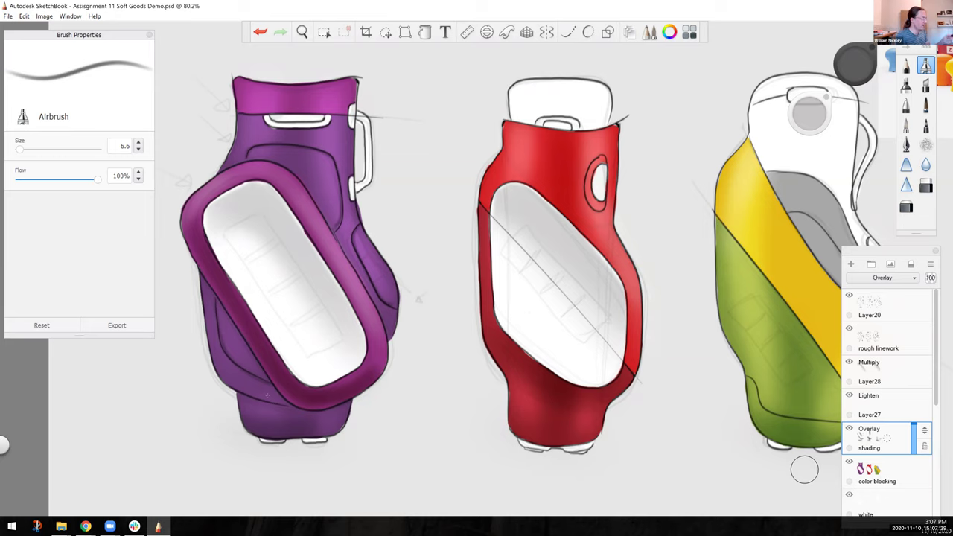
Pencil a border and diagonal seam lines on the green and yellow bag's white upper panel, on Layer20.
click(906, 65)
click(864, 339)
key(Up)
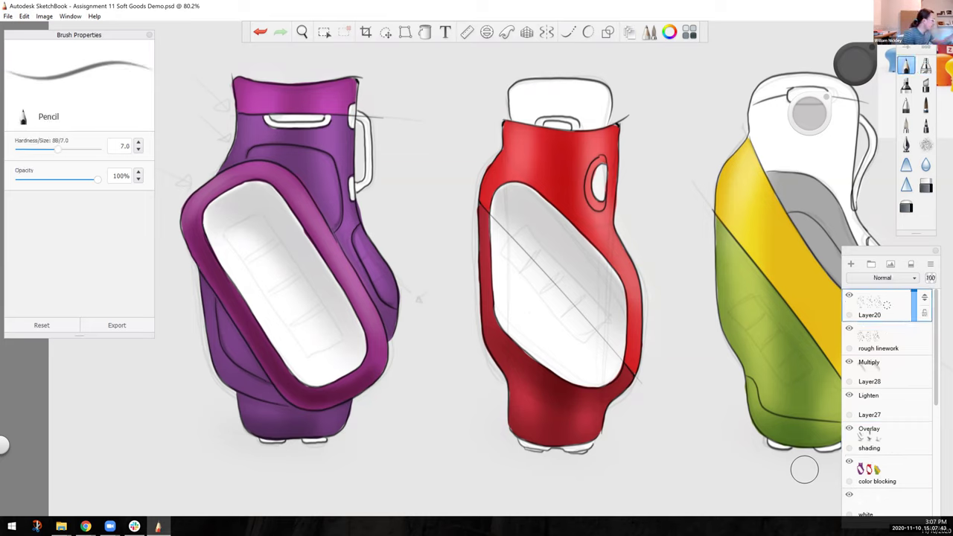
key(space)
drag(557, 399, 421, 391)
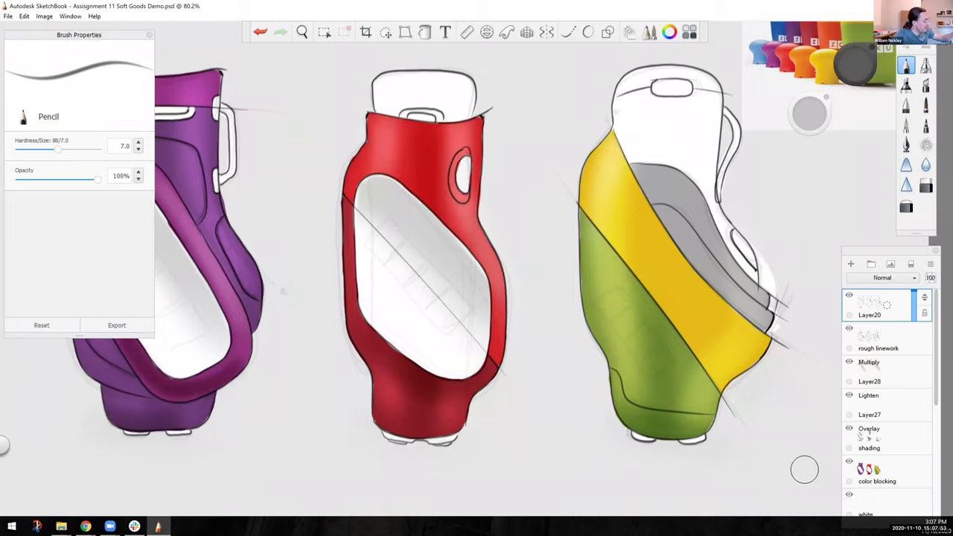
mouse_move(615, 109)
mouse_down()
mouse_move(697, 112)
mouse_move(702, 183)
mouse_up()
mouse_move(616, 133)
mouse_down()
mouse_move(638, 111)
mouse_move(632, 148)
mouse_up()
mouse_move(688, 113)
mouse_down()
mouse_move(652, 158)
mouse_move(676, 163)
mouse_up()
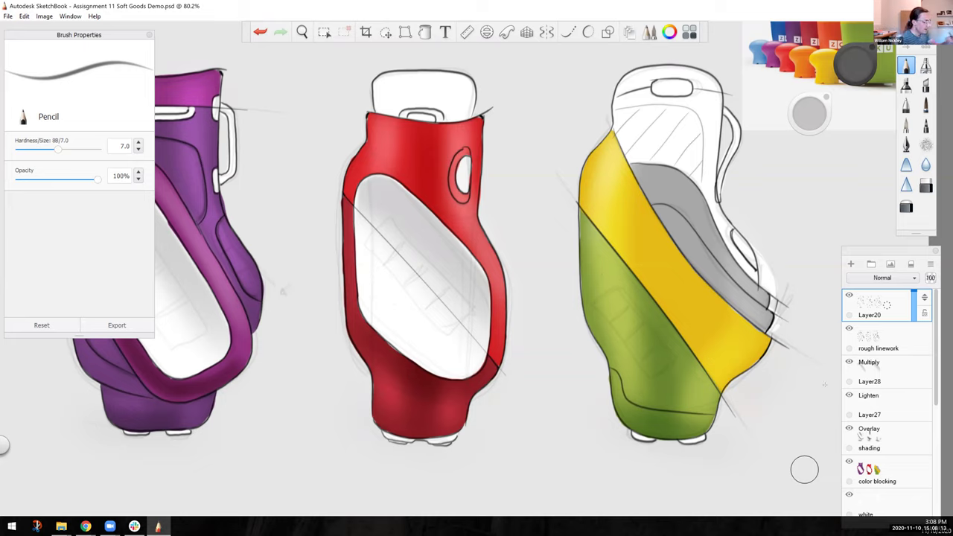
Shade the diagonal seams, panel edges and handle details on the white upper part of the green bag with a grey 7.7 Airbrush on the Multiply layer.
click(873, 375)
click(870, 441)
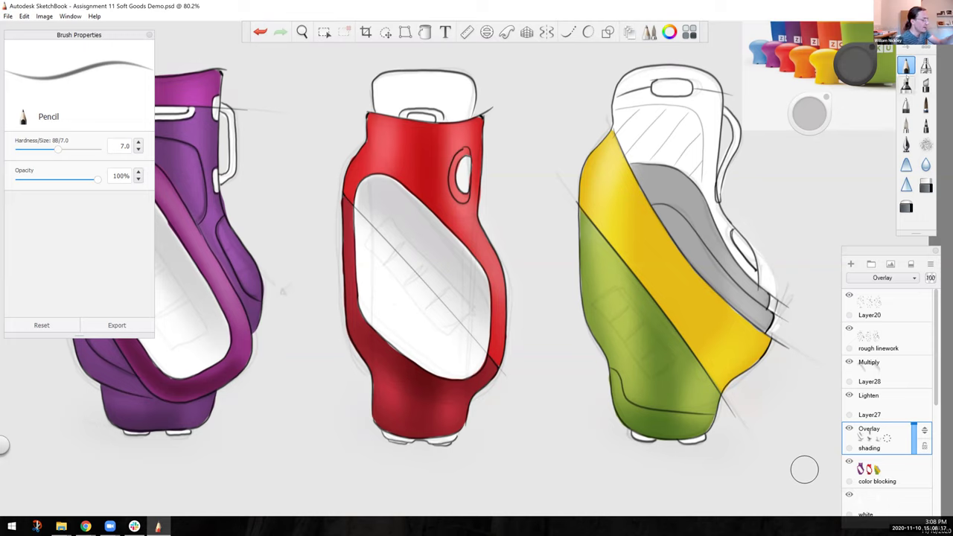
click(923, 66)
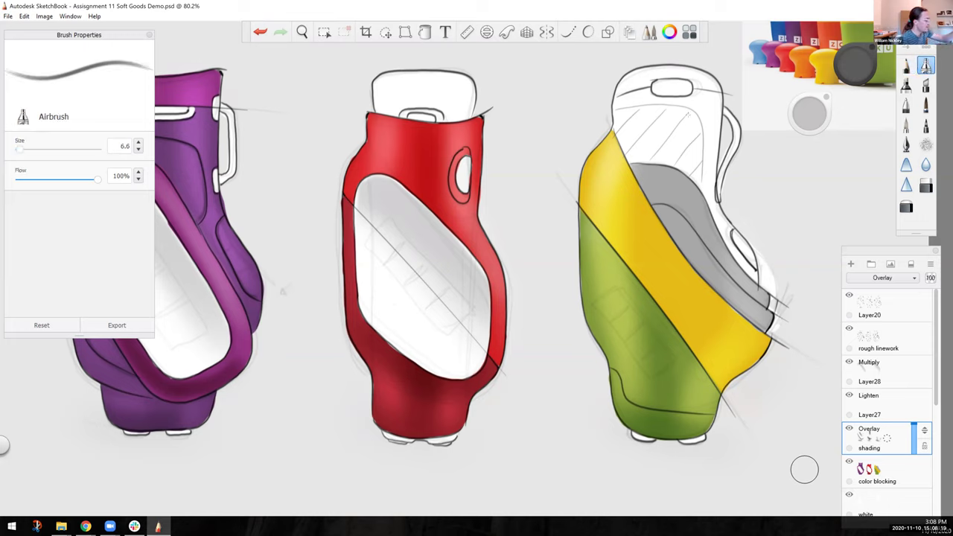
click(869, 373)
drag(809, 121, 807, 121)
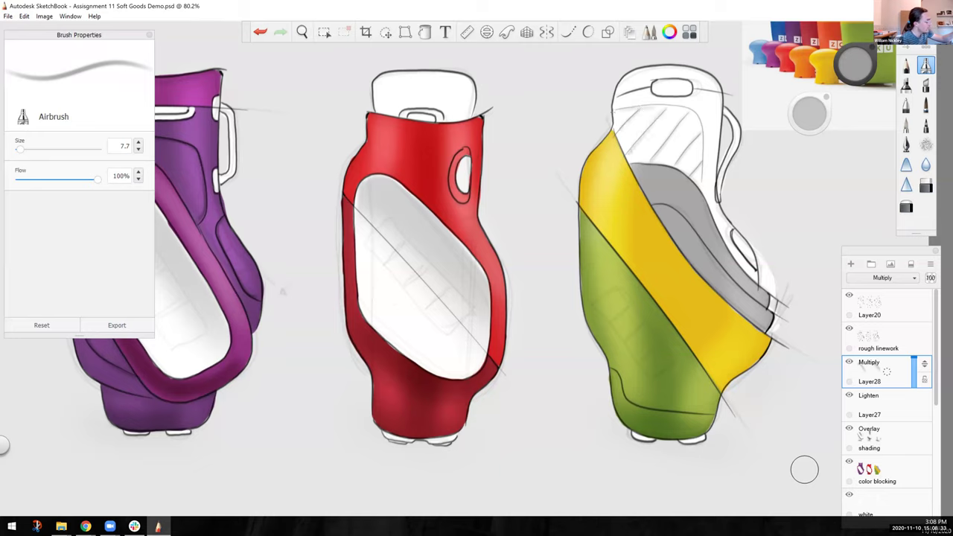
click(259, 31)
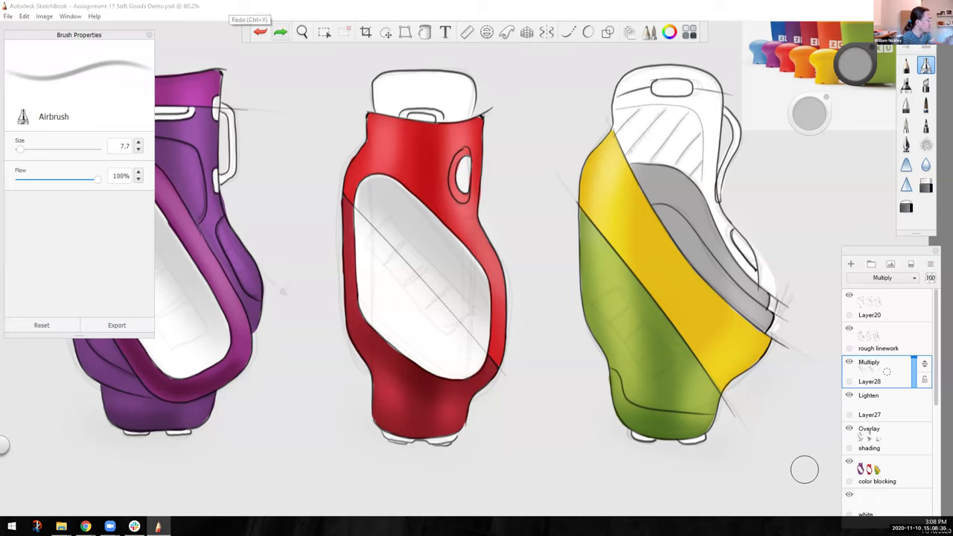
drag(701, 185, 694, 113)
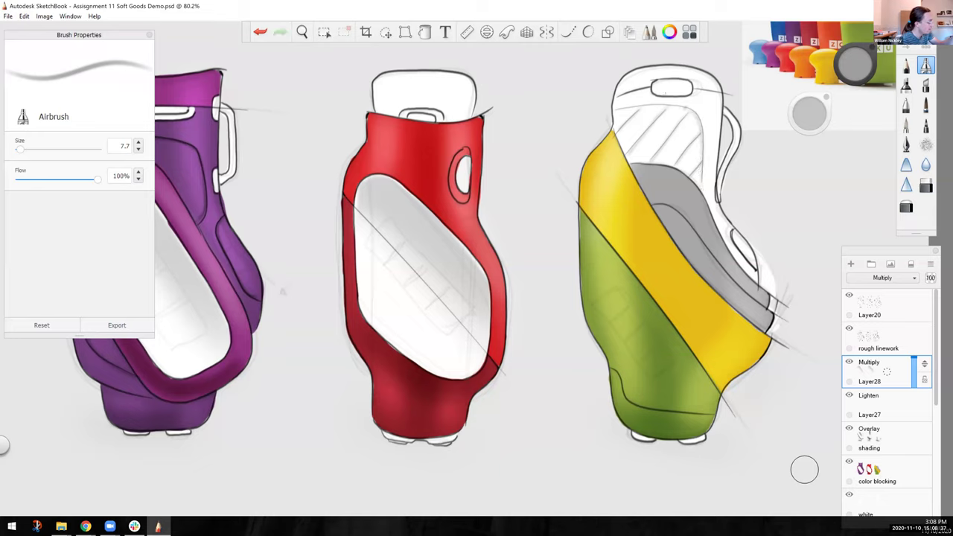
mouse_move(615, 112)
mouse_down()
mouse_move(666, 106)
mouse_move(698, 138)
mouse_up()
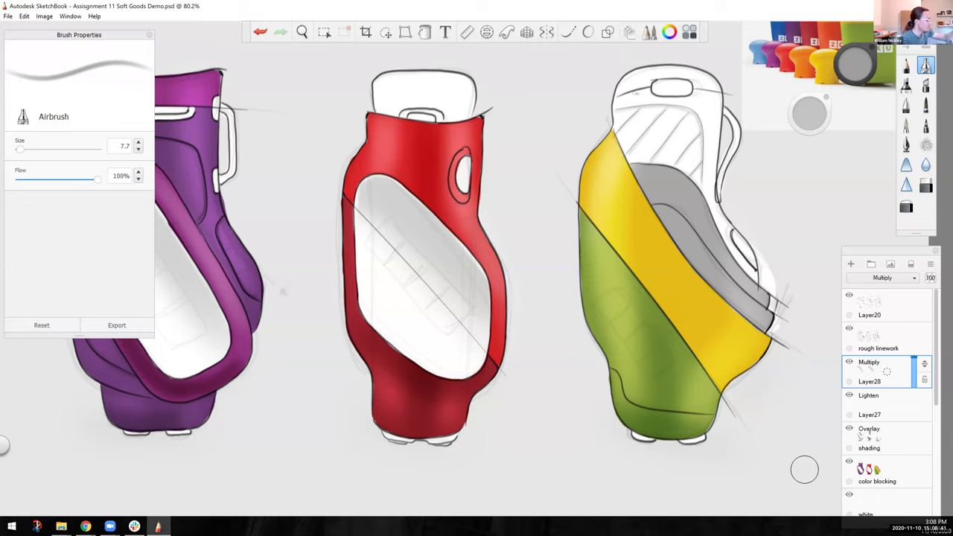
drag(695, 89, 719, 93)
drag(736, 247, 751, 268)
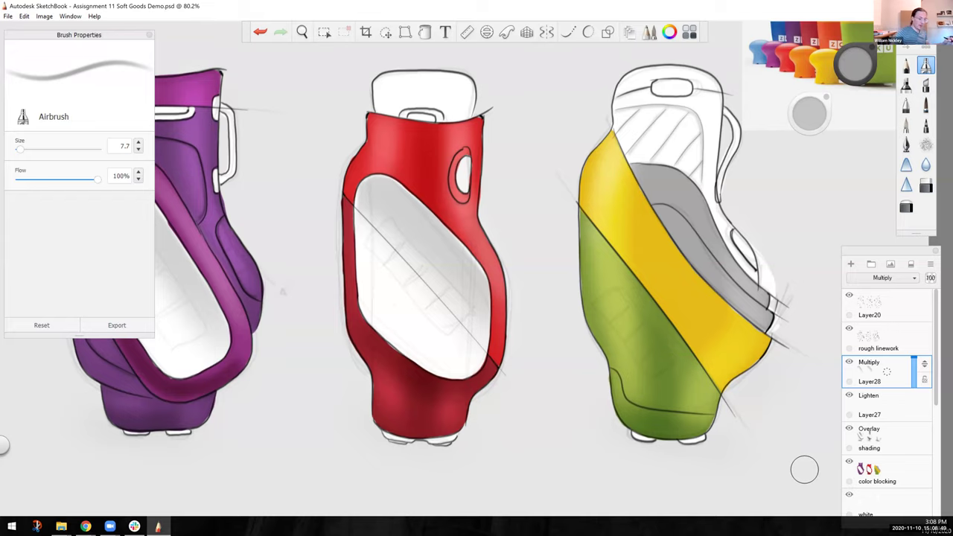
key(space)
drag(318, 414, 373, 387)
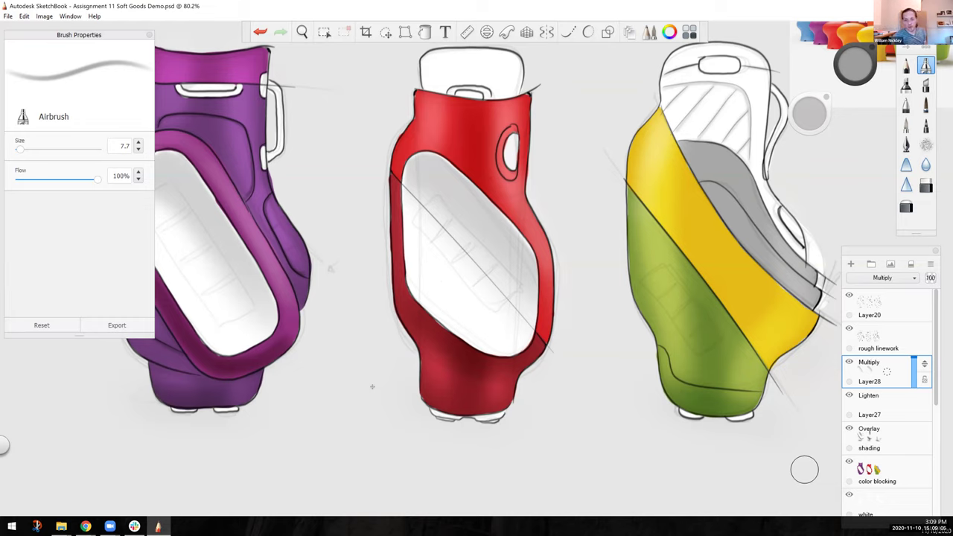
key(space)
drag(340, 413, 317, 423)
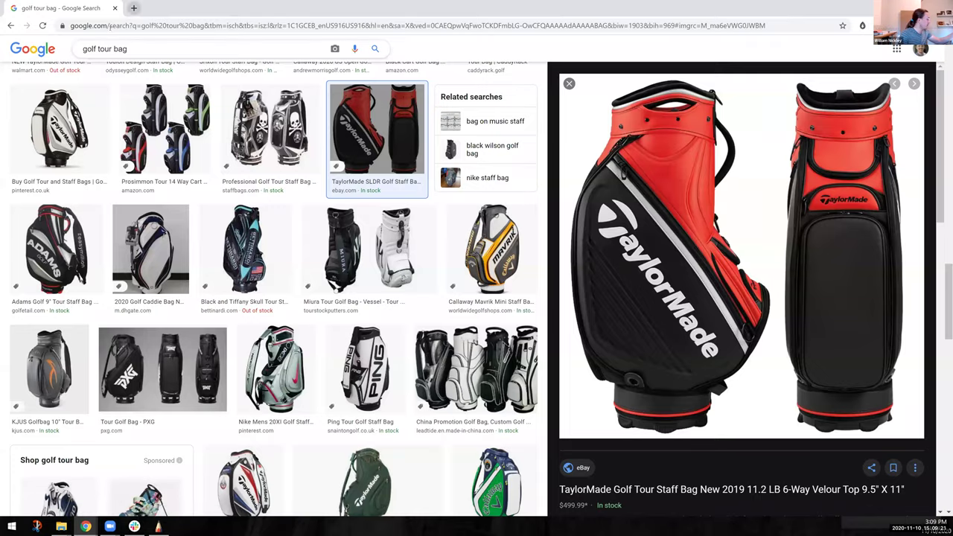
Open Google Images in a new browser tab and search for "leather".
click(133, 7)
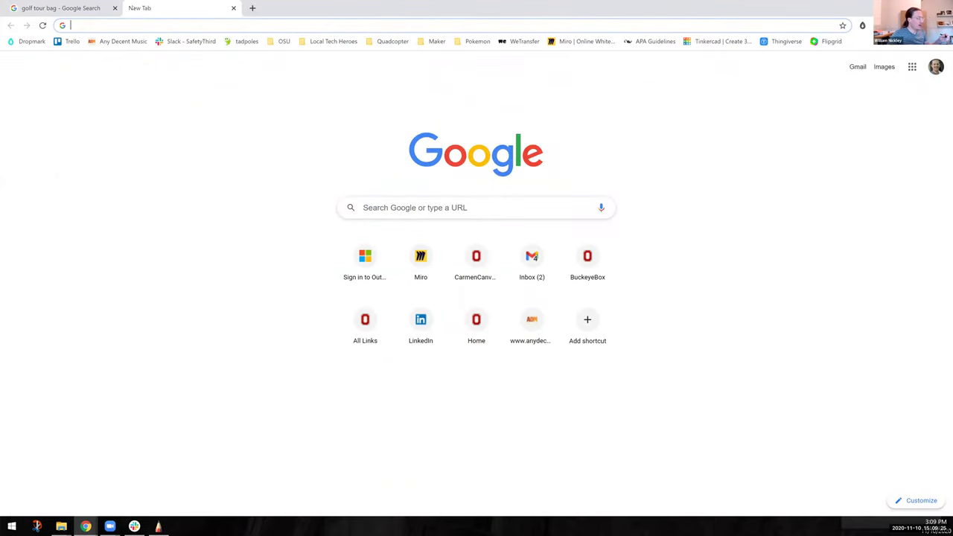
click(883, 67)
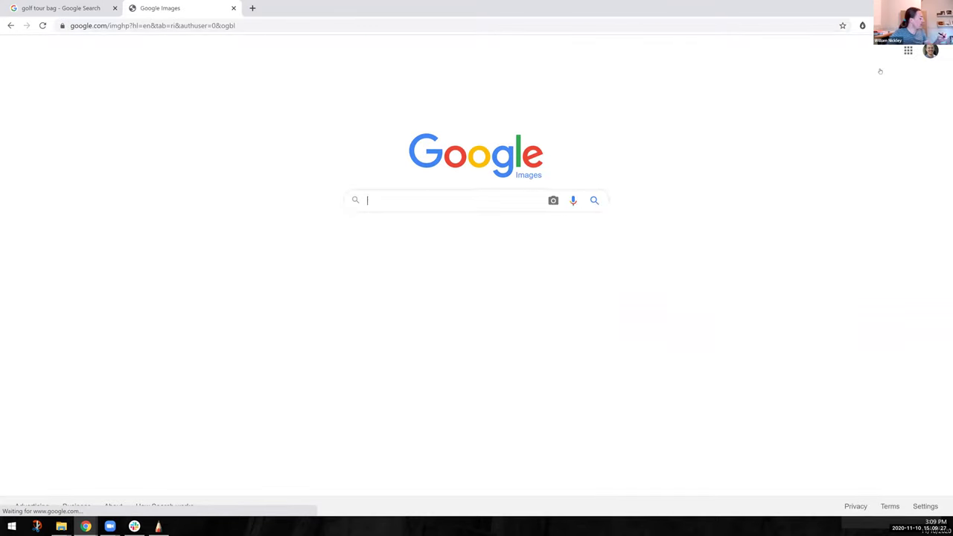
click(366, 199)
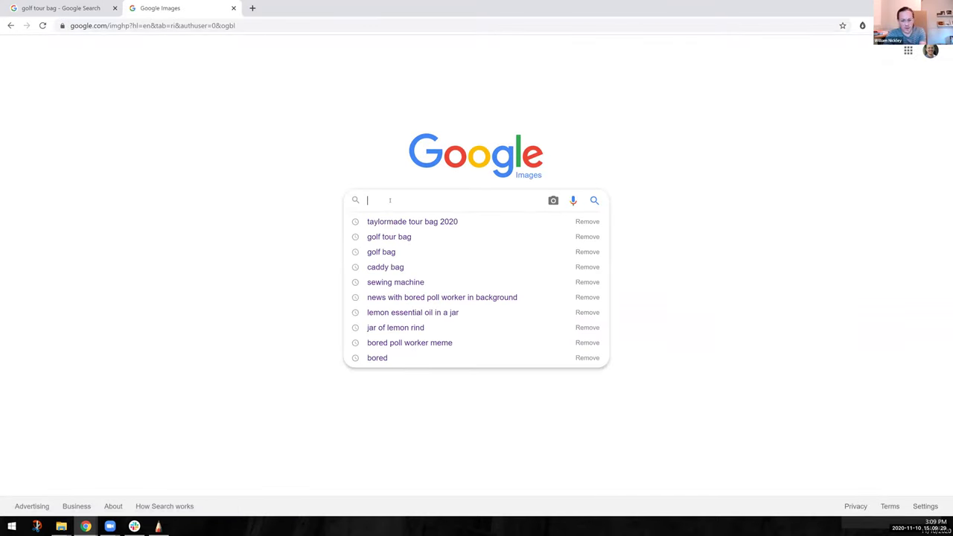
text(leather)
key(Return)
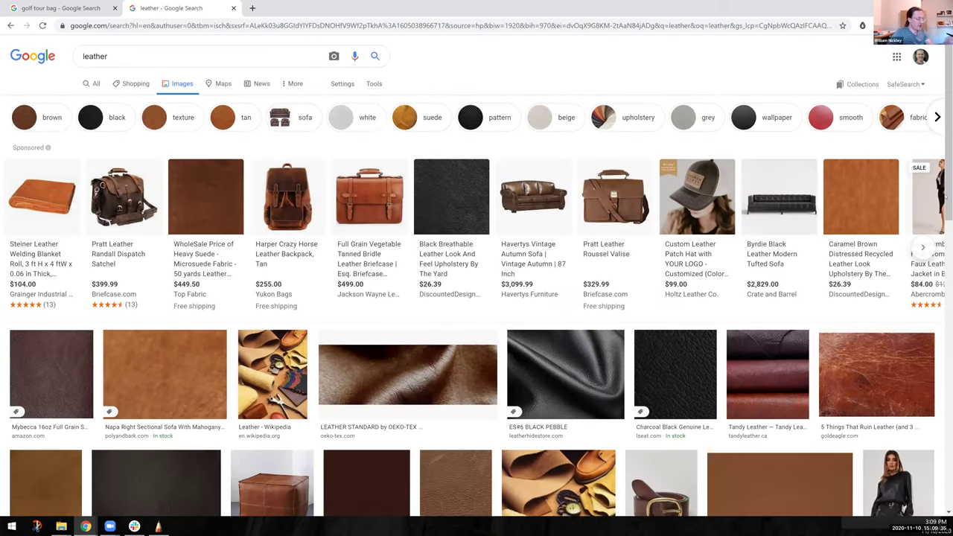
Browse the leather image results and limit them to the Large size.
scroll(477, 279, down, 1)
scroll(476, 290, down, 1)
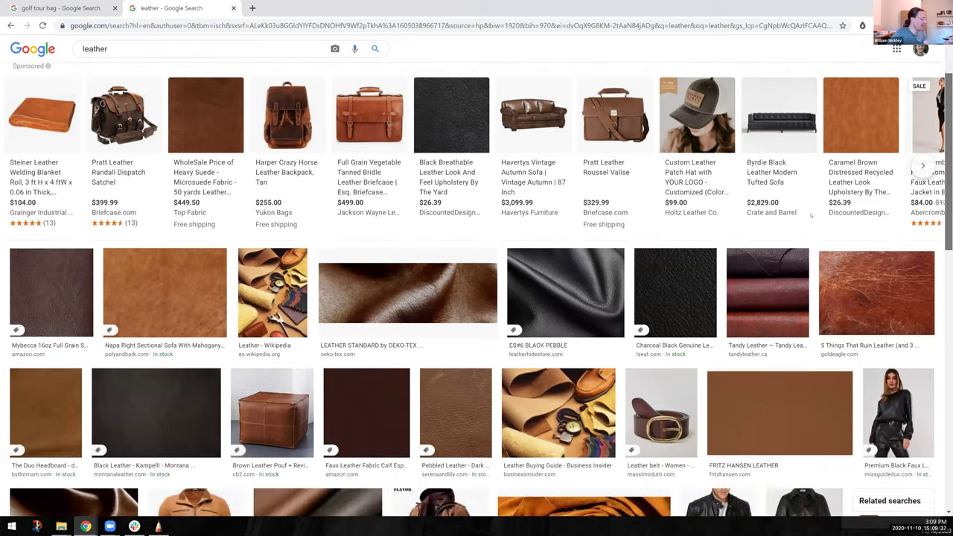
scroll(476, 290, down, 3)
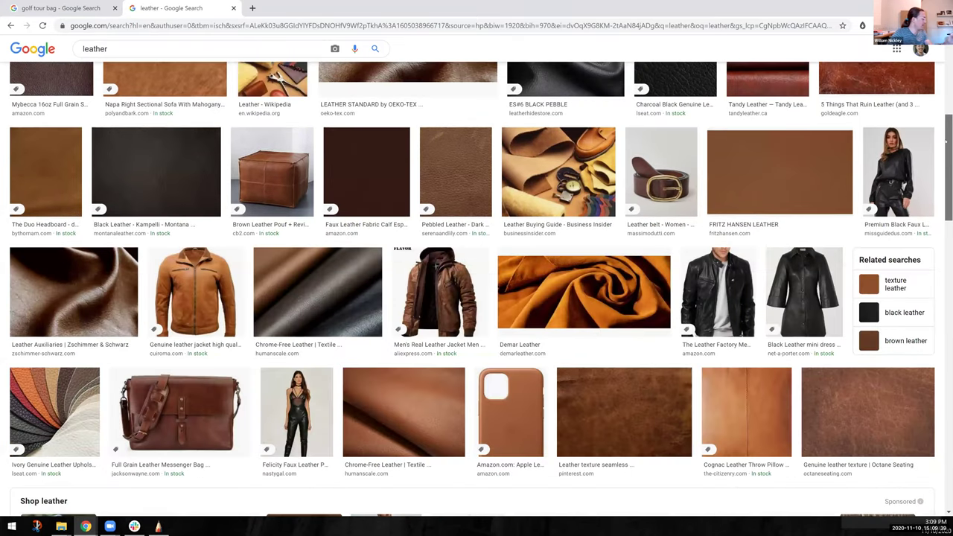
scroll(477, 291, up, 4)
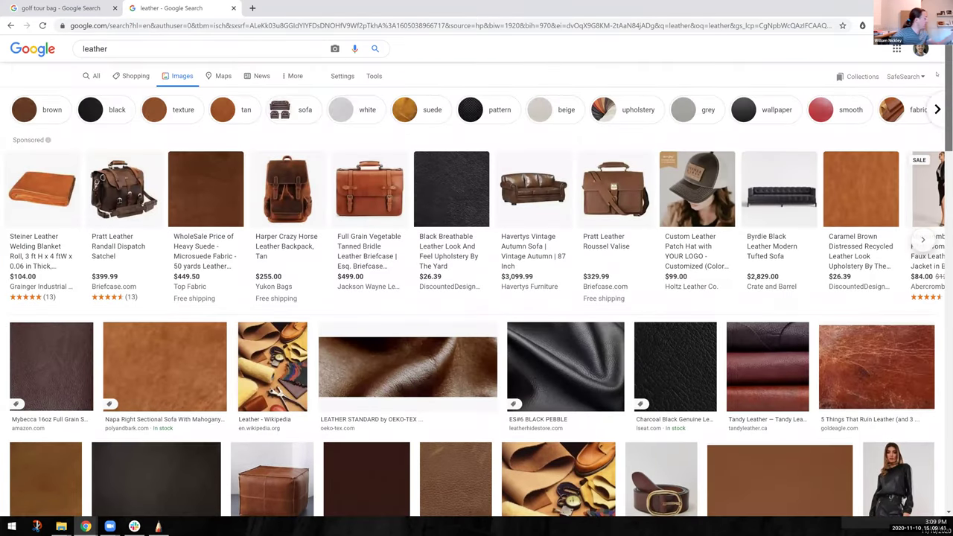
scroll(113, 72, up, 1)
click(365, 81)
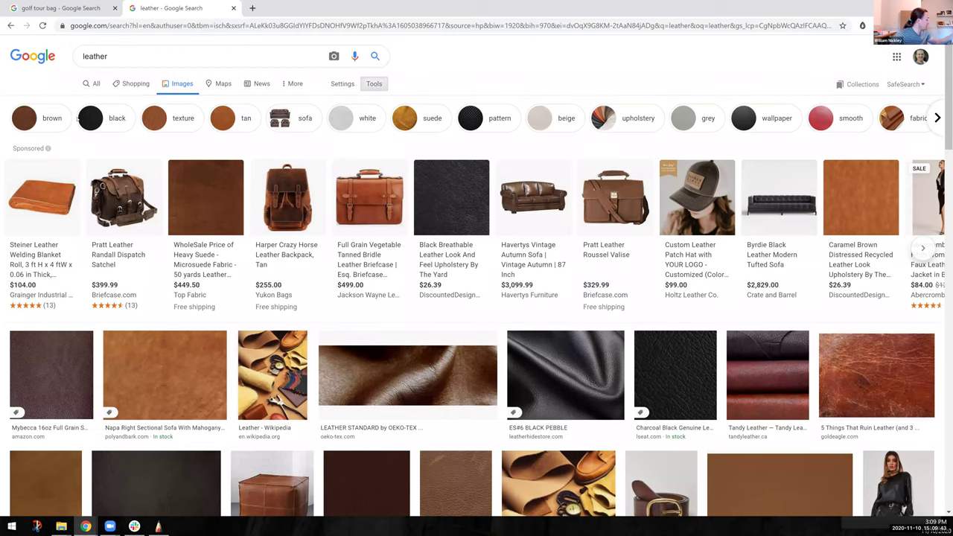
click(374, 83)
click(86, 101)
click(84, 135)
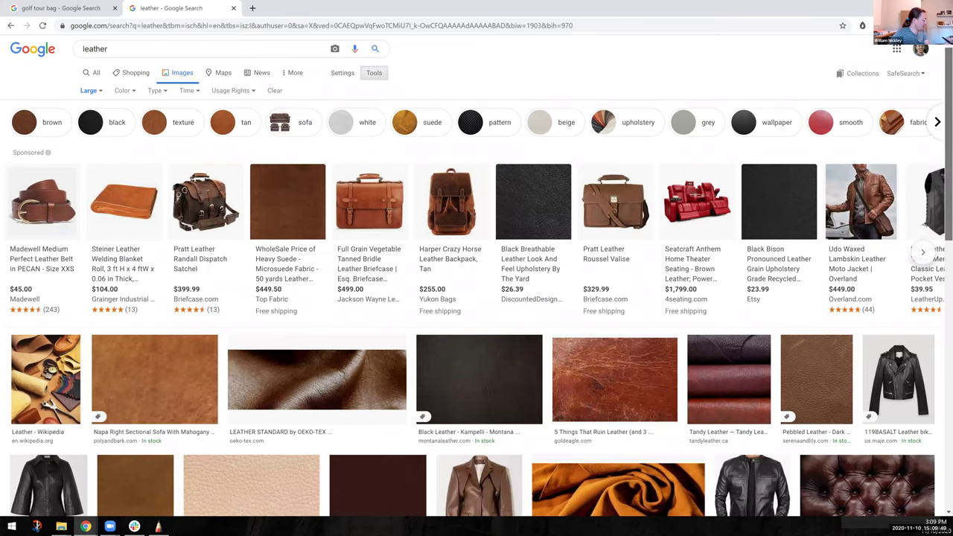
Browse the large leather image results for a surface suitable as a bag texture.
scroll(476, 282, down, 1)
scroll(476, 283, down, 5)
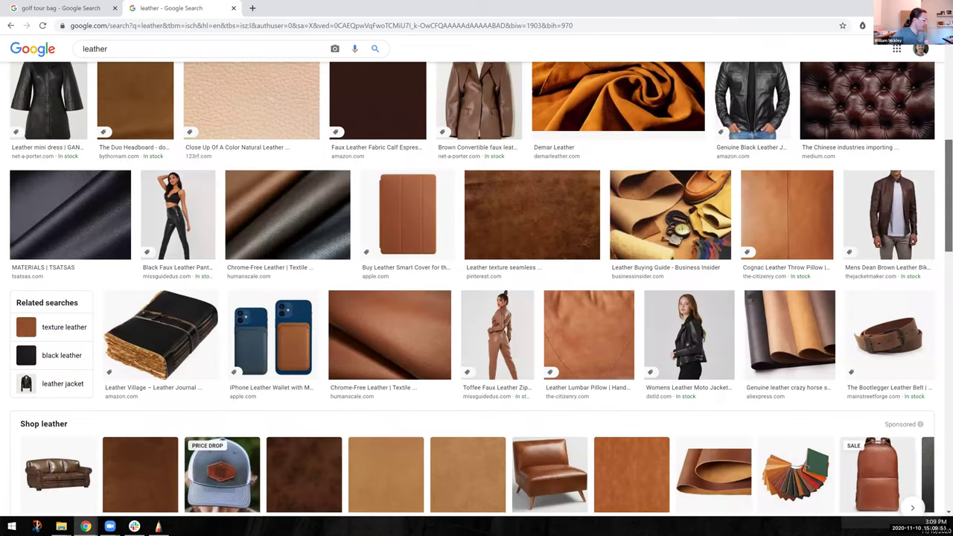
scroll(476, 283, up, 1)
scroll(476, 283, up, 1)
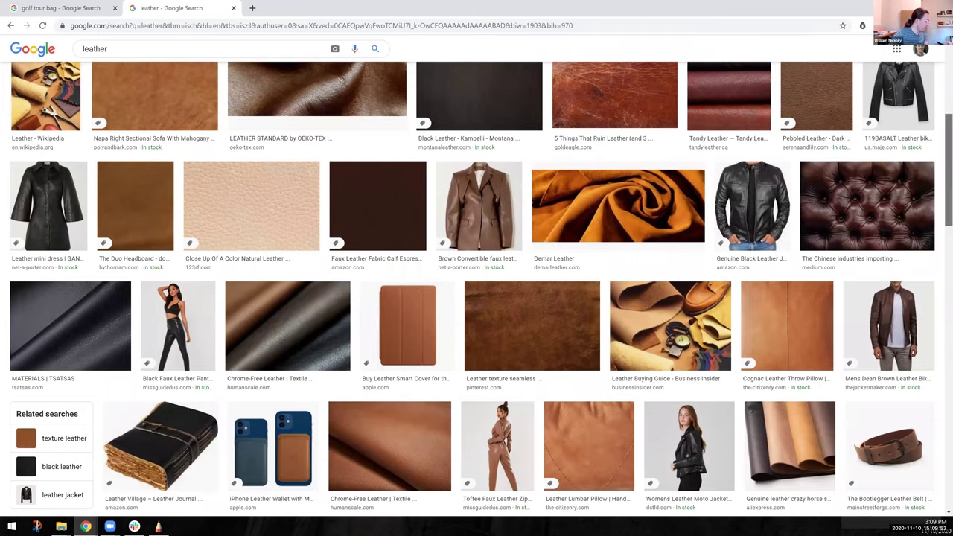
scroll(476, 289, down, 4)
scroll(621, 408, down, 1)
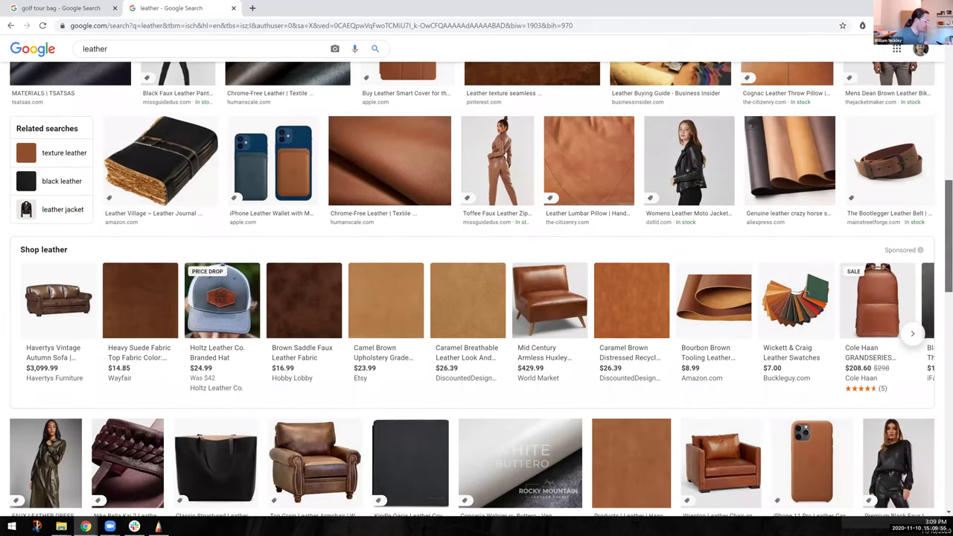
scroll(621, 406, down, 1)
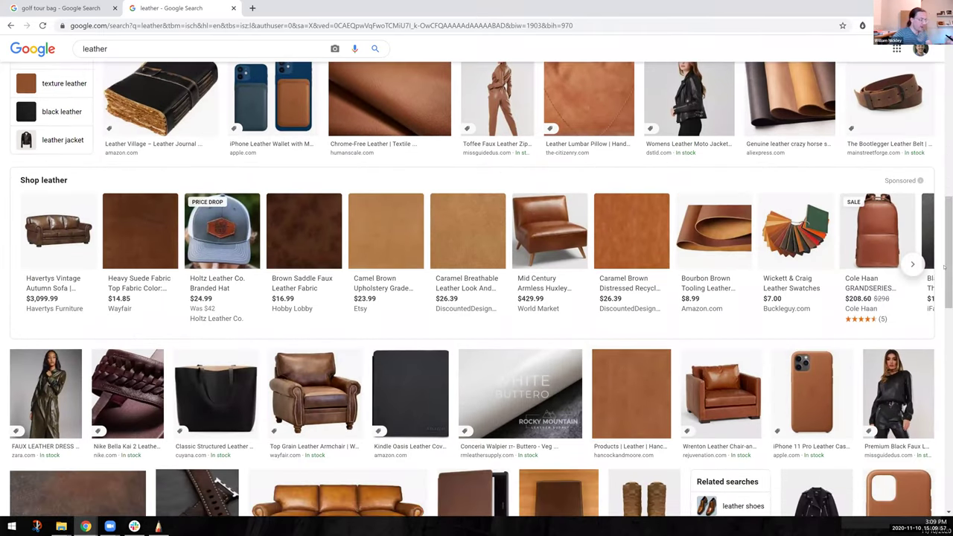
mouse_move(948, 298)
mouse_down()
mouse_move(948, 346)
mouse_move(947, 299)
mouse_up()
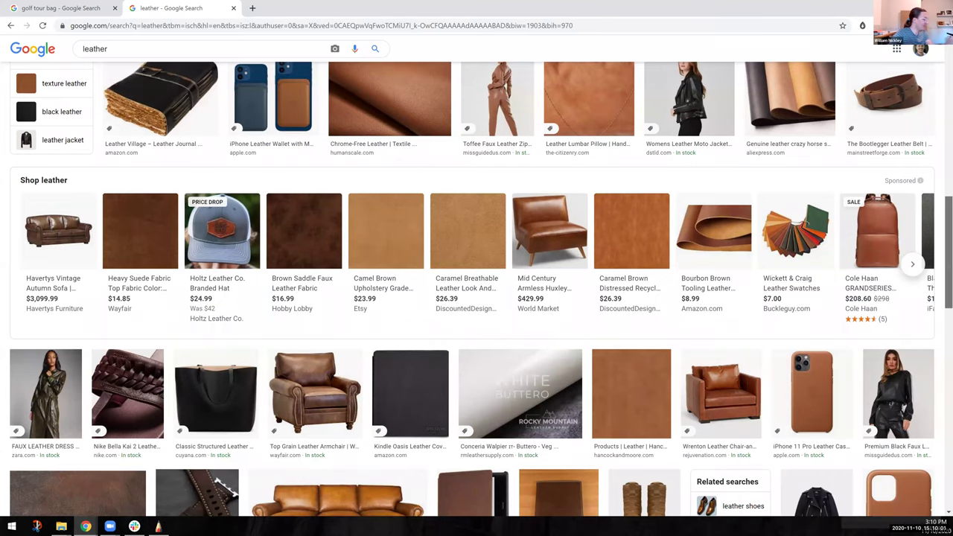
scroll(477, 290, up, 3)
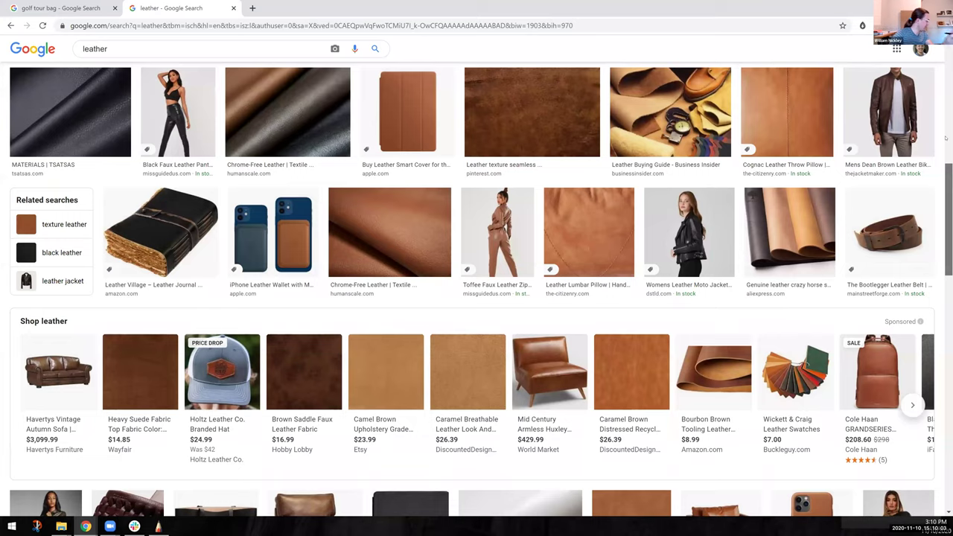
scroll(362, 393, up, 8)
Preview the Faux Leather Fabric Calf Espresso image and check the brown Heavy Suede Microsuede Fabric product page.
click(367, 393)
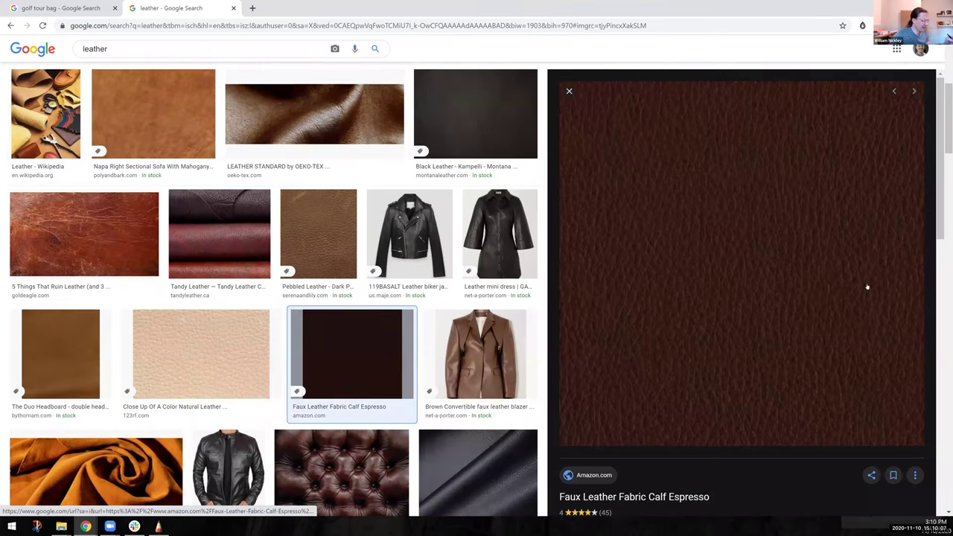
scroll(274, 298, up, 2)
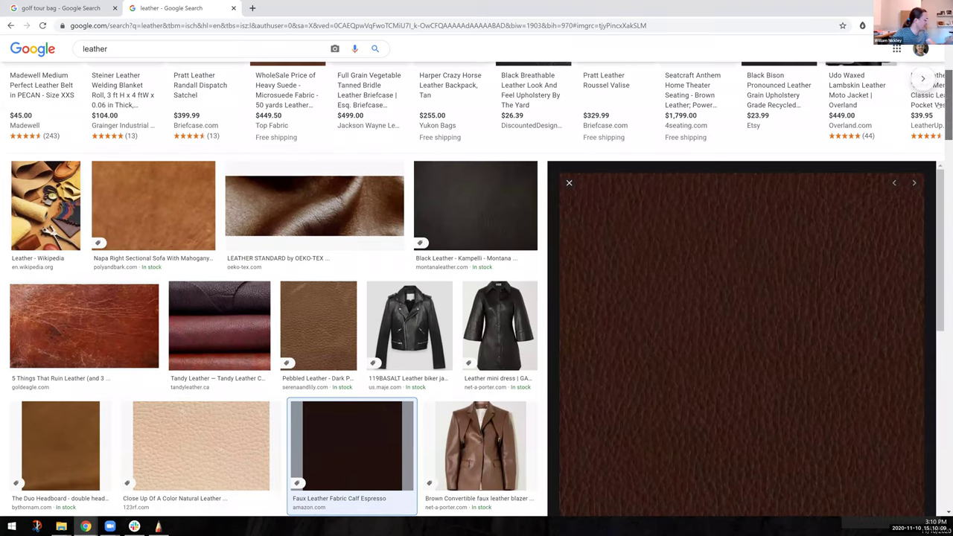
scroll(253, 194, up, 3)
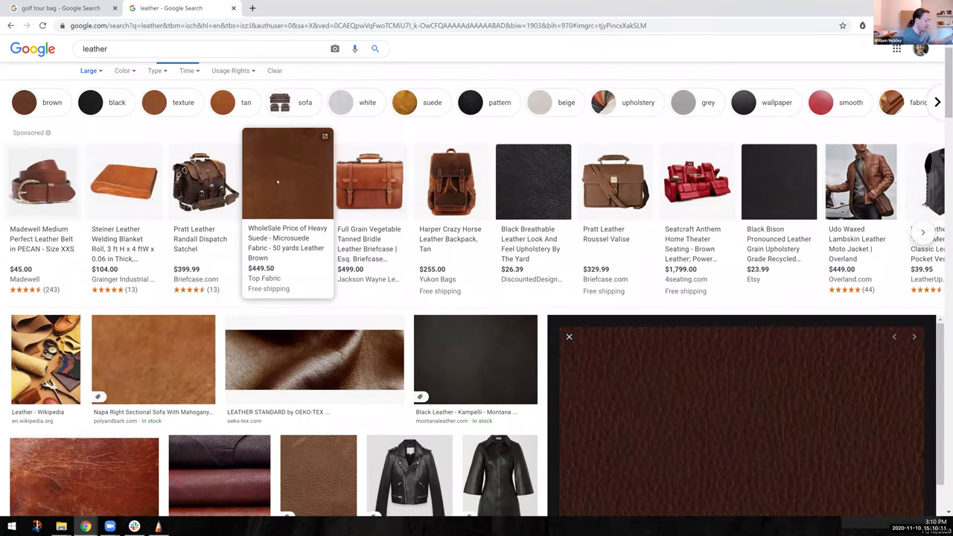
click(277, 181)
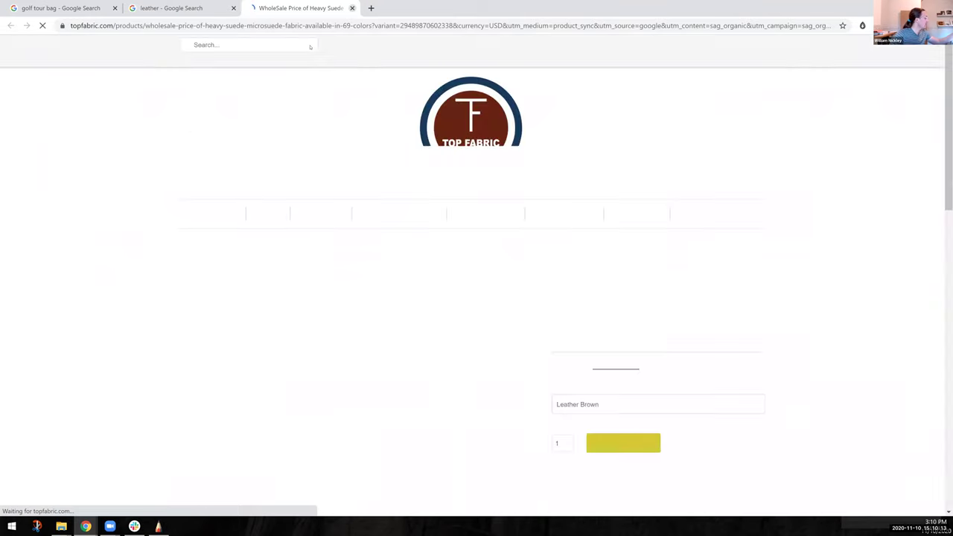
key(ctrl+w)
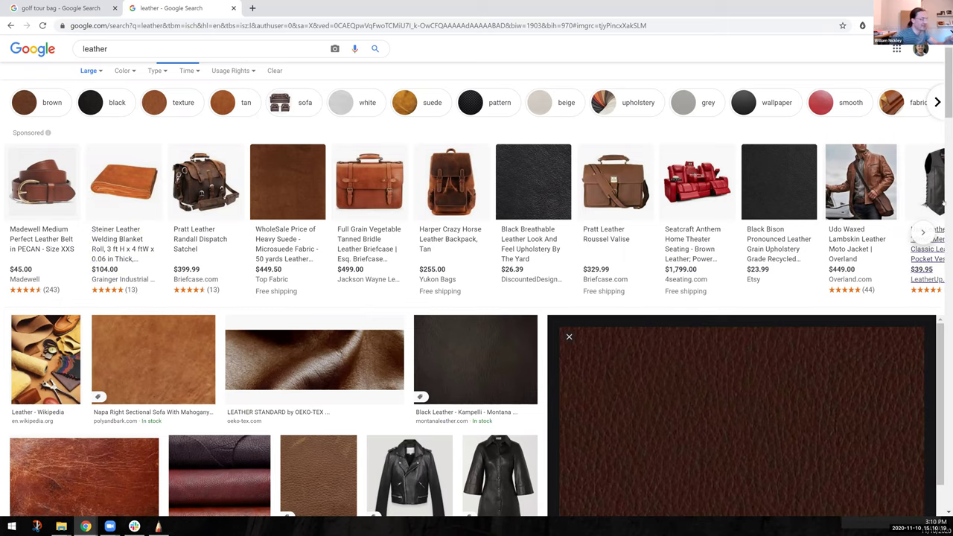
Refine the image search to "leather texture".
scroll(199, 125, up, 1)
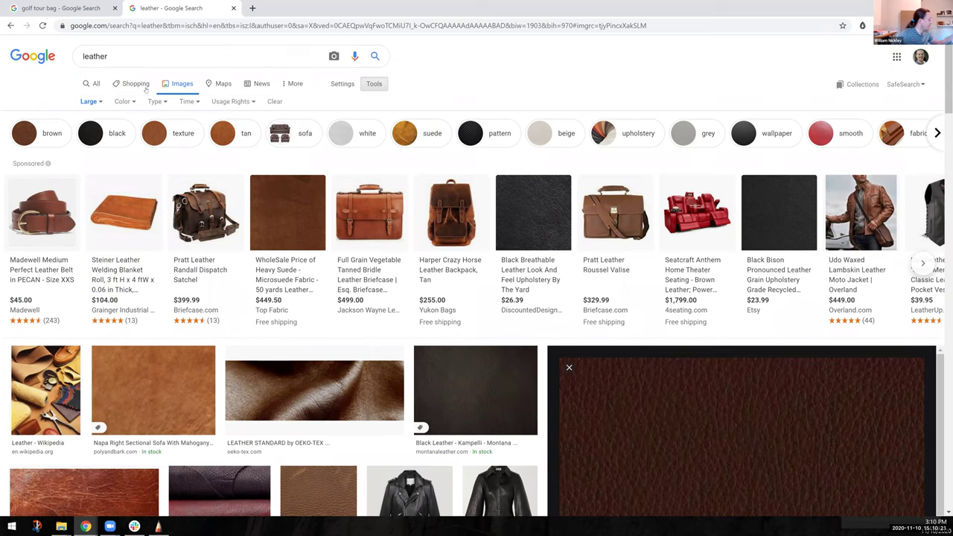
click(112, 55)
text(texure)
key(Return)
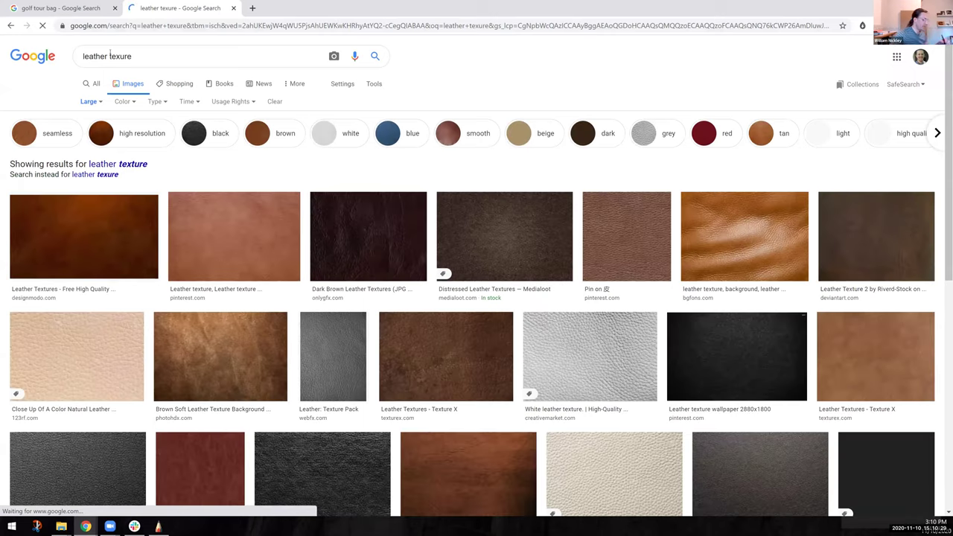
Find the Creative Market "White leather texture" among the image results and copy its large preview.
scroll(476, 312, down, 1)
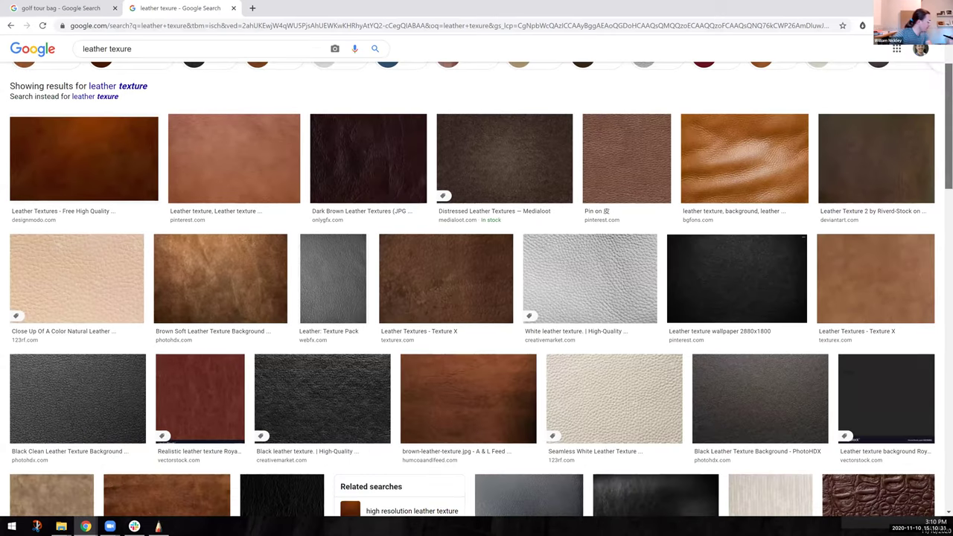
scroll(934, 211, down, 2)
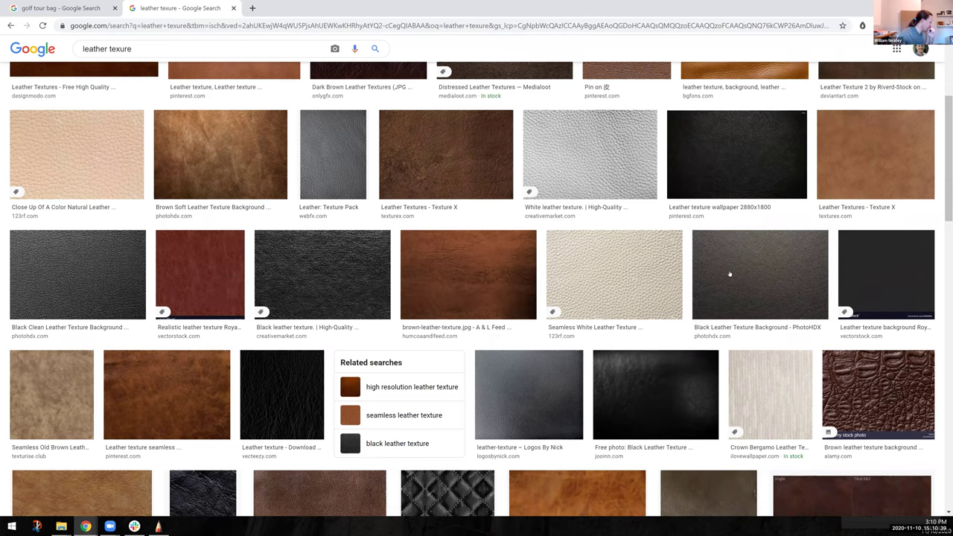
scroll(945, 182, down, 1)
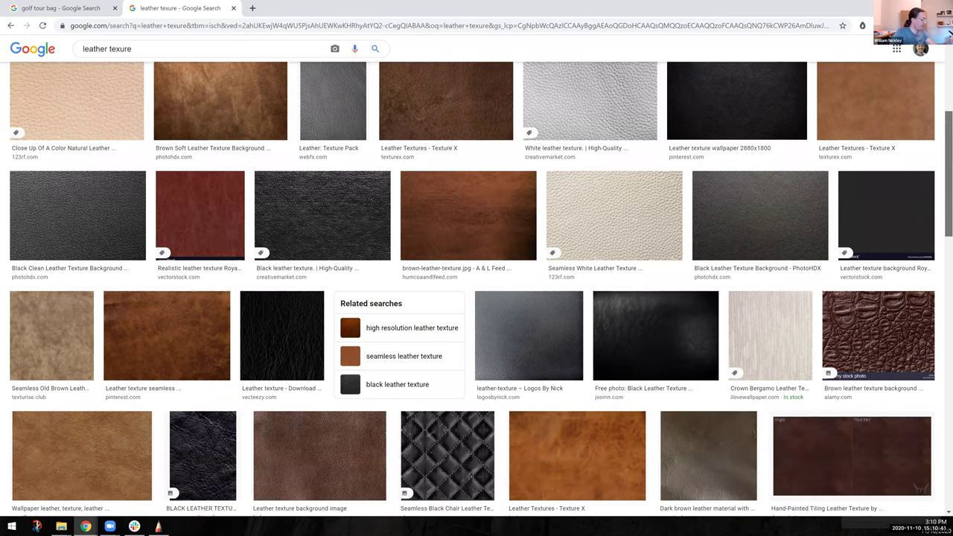
scroll(481, 287, down, 1)
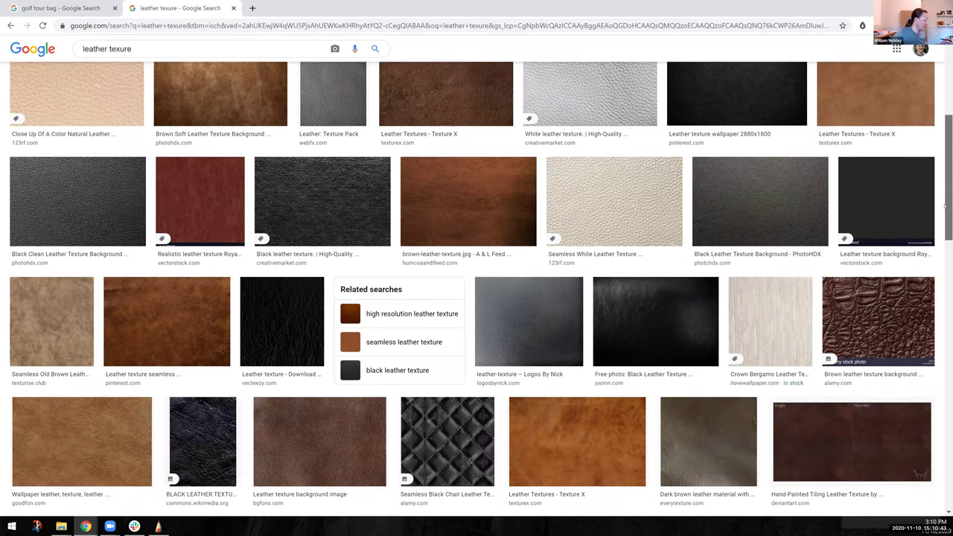
drag(944, 206, 944, 205)
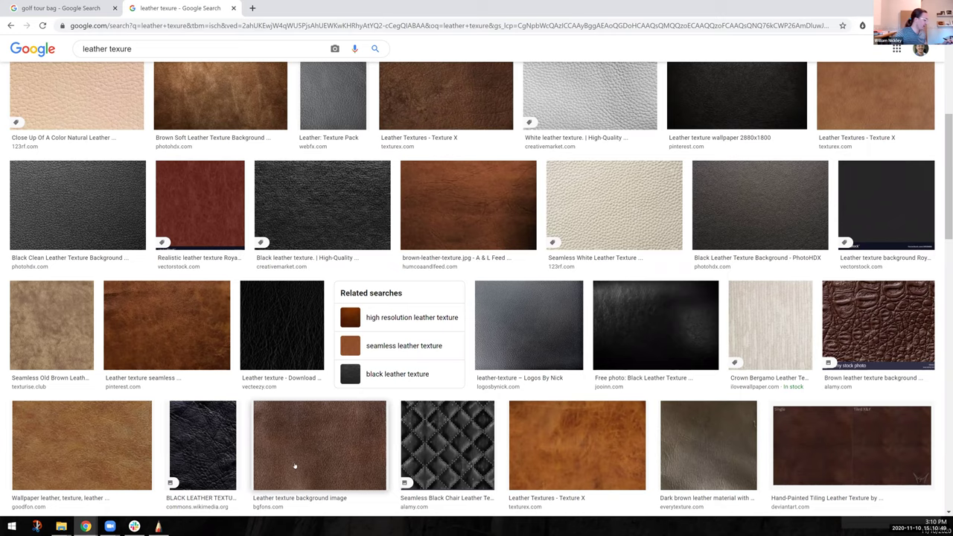
click(581, 96)
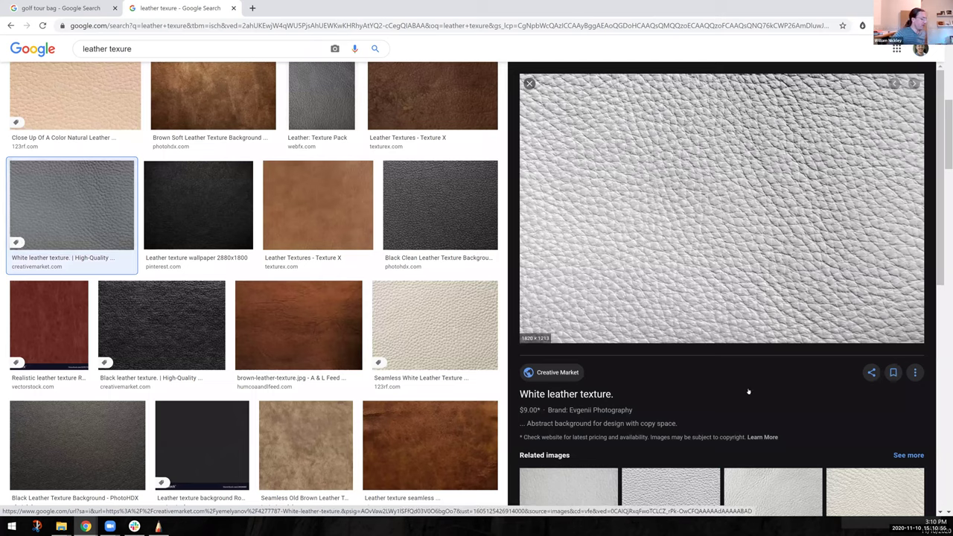
right_click(709, 178)
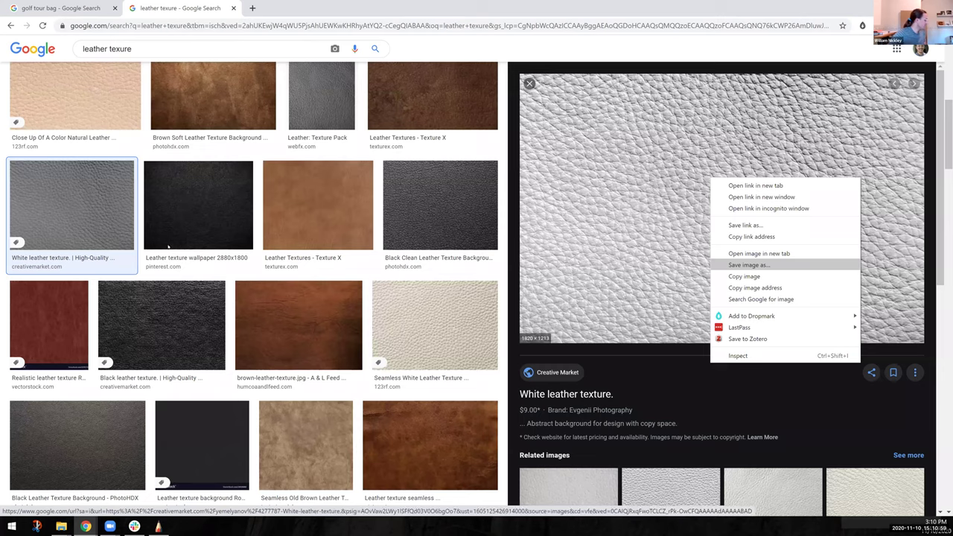
click(748, 265)
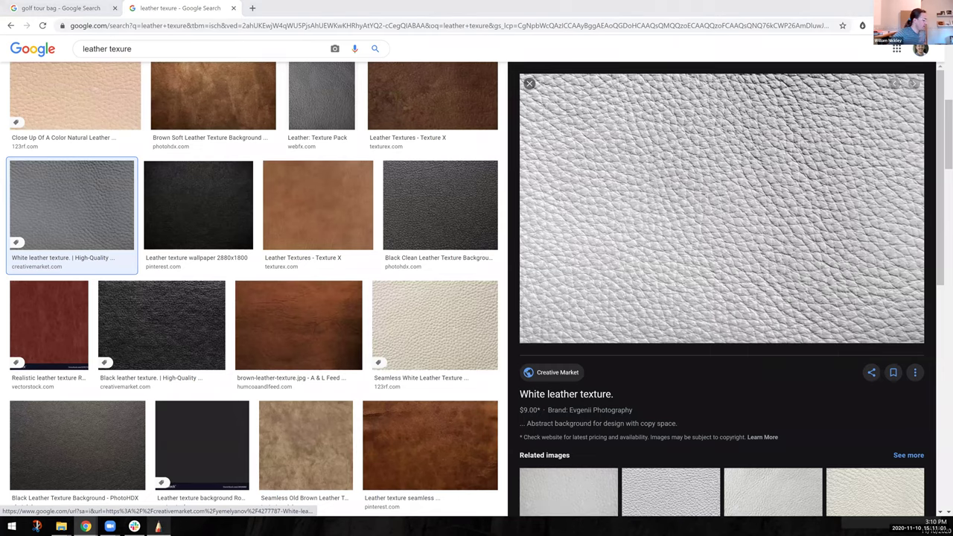
Switch to Autodesk SketchBook, paste the leather image and scale it down over the top of the green and yellow bag.
key(alt+Tab)
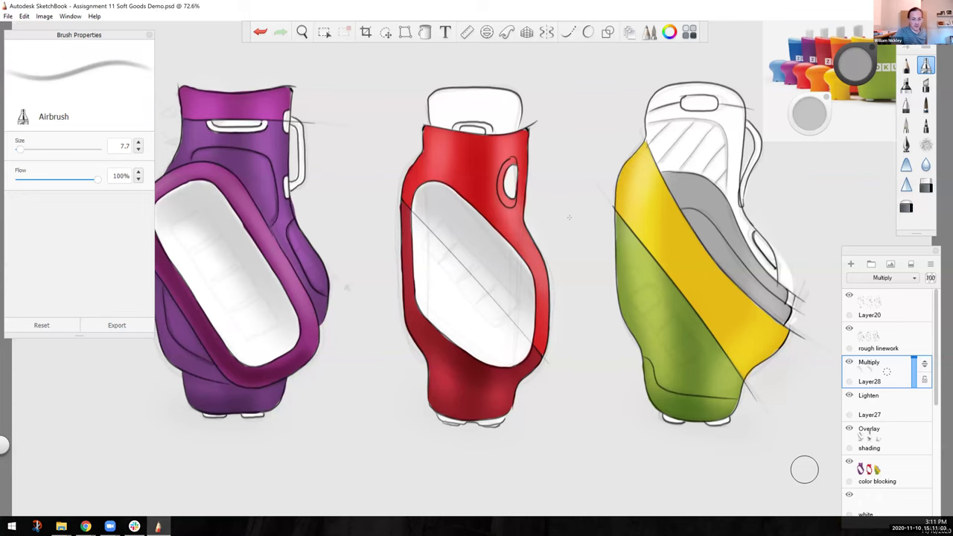
key(ctrl+v)
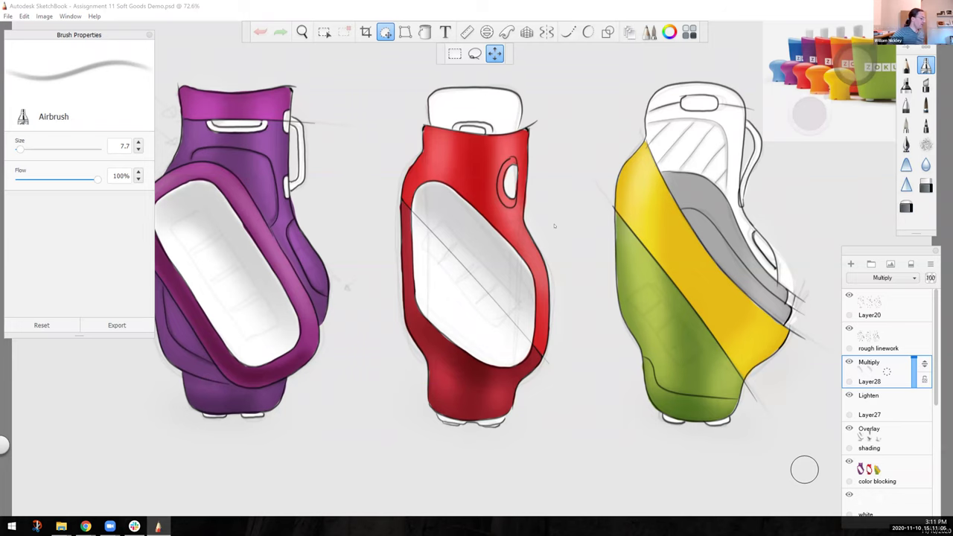
key(ctrl+v)
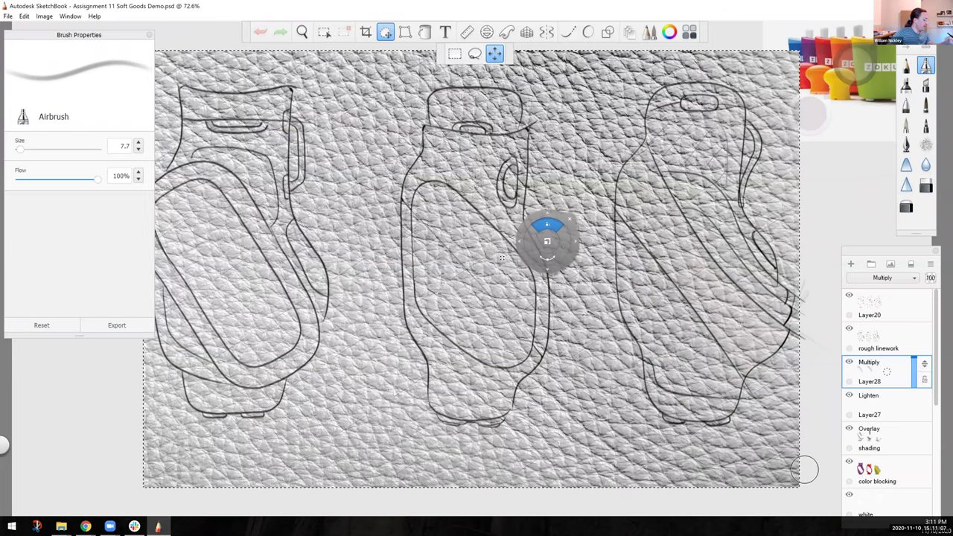
drag(547, 241, 412, 404)
drag(421, 400, 563, 263)
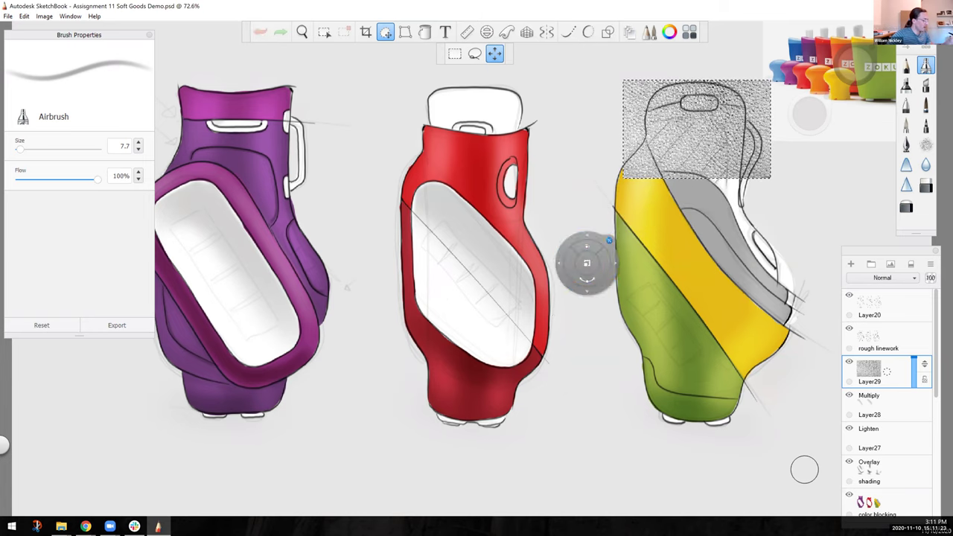
key(Escape)
Duplicate the leather texture layer and move the copy straight down to extend the texture over the bag's grey panel.
drag(875, 368, 830, 316)
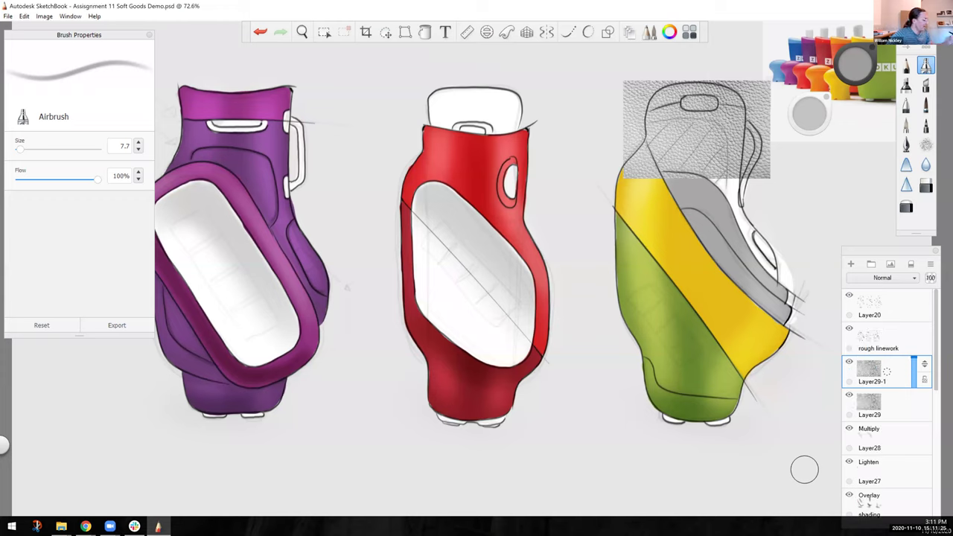
click(385, 32)
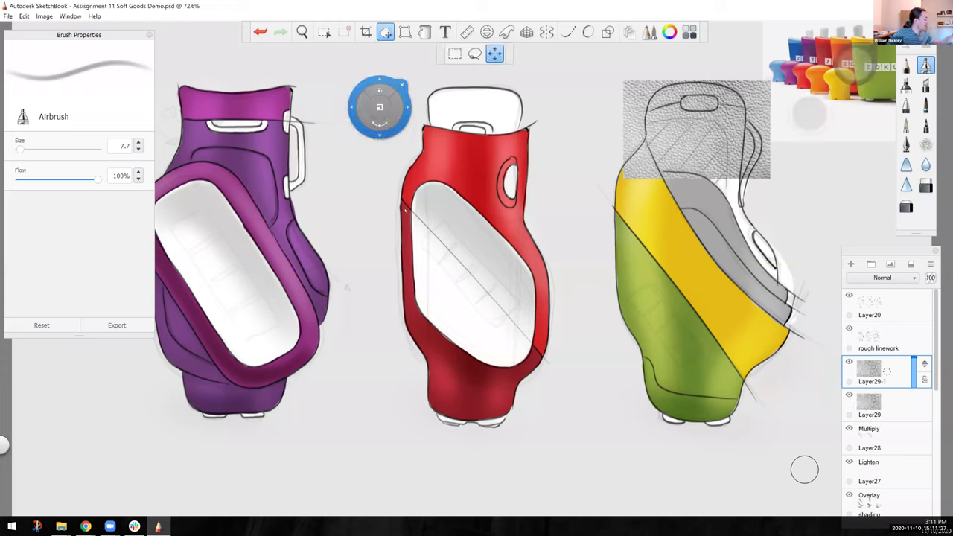
drag(367, 123, 367, 218)
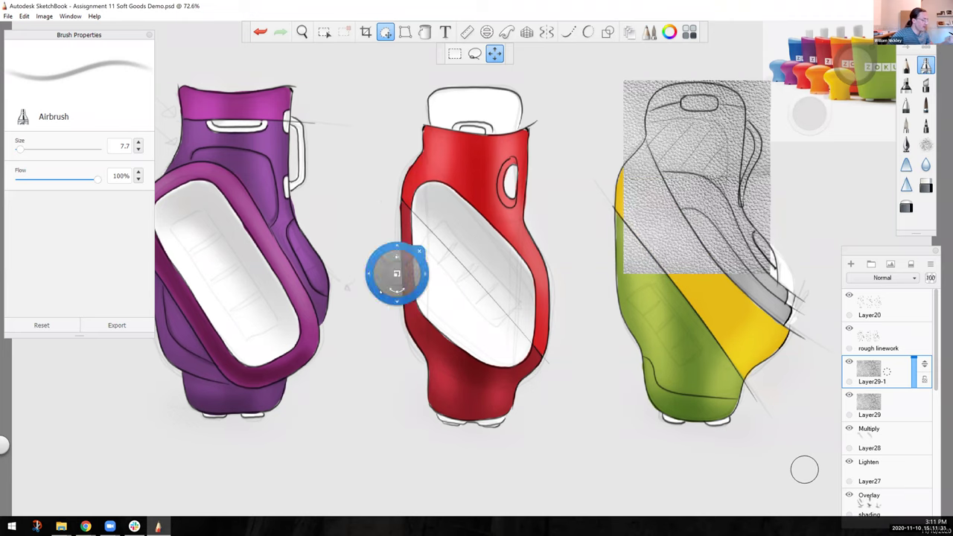
key(Return)
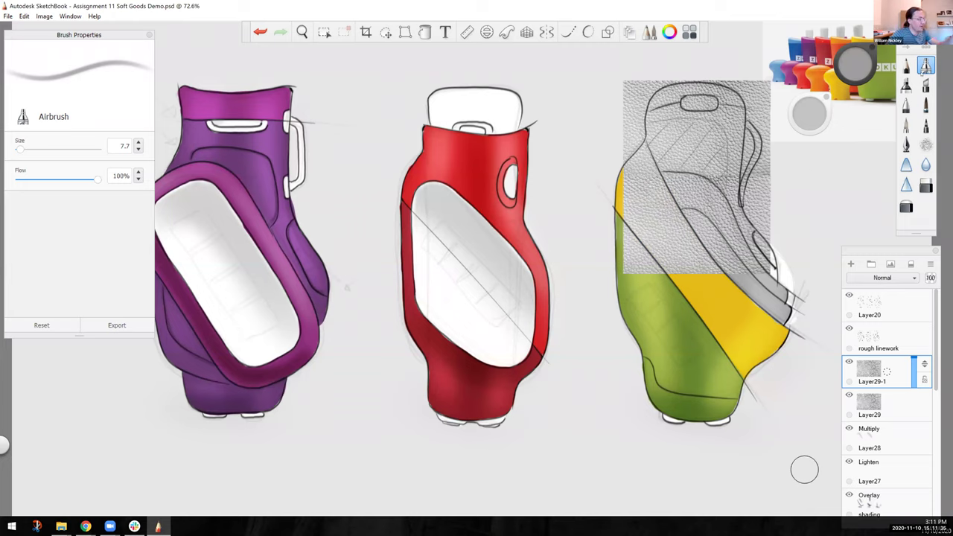
Blend the seam between the two leather pieces with a 46.1 Soft Eraser at 35% and merge both texture layers.
click(906, 206)
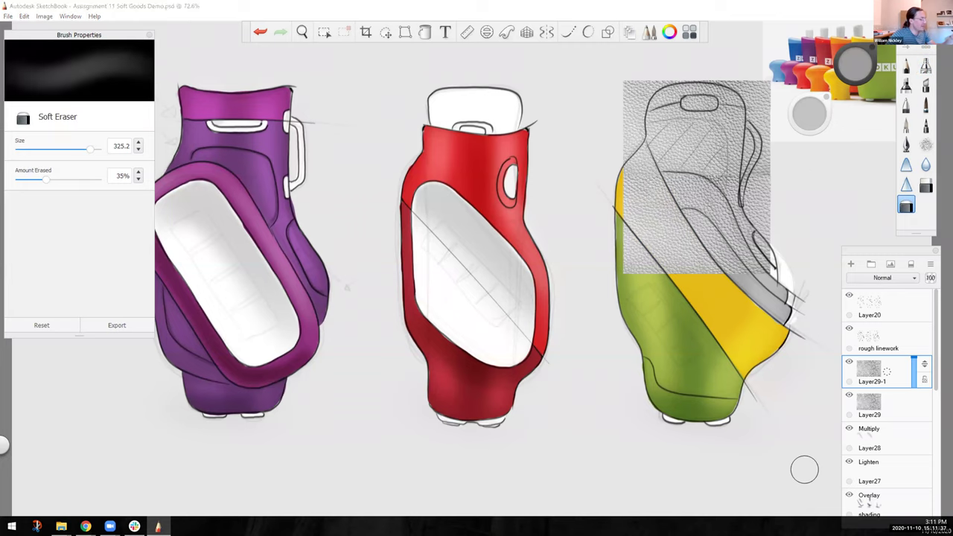
mouse_move(810, 118)
mouse_down()
mouse_move(758, 342)
mouse_move(787, 111)
mouse_up()
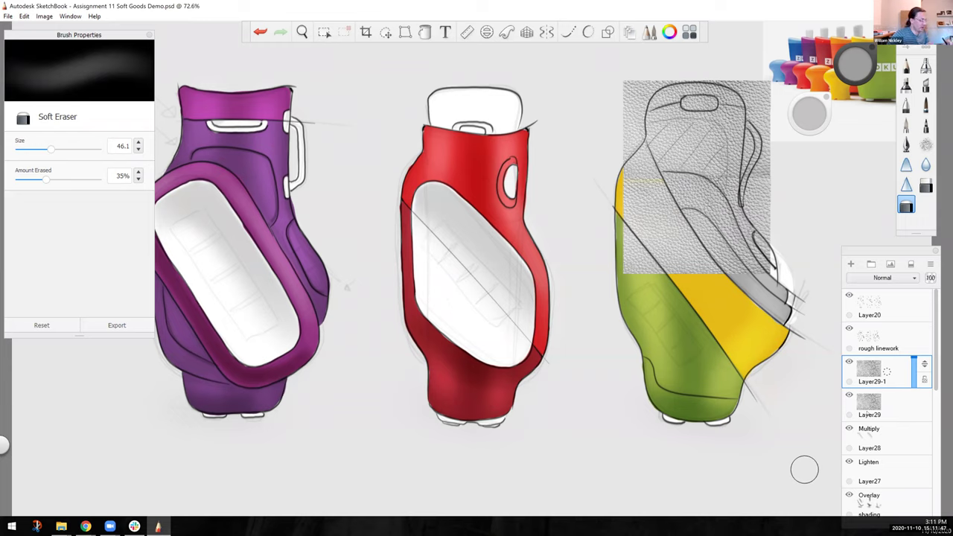
drag(886, 372, 867, 406)
Stretch the merged leather texture taller and shift it to cover the bag's upper panel, handle and grey panel.
click(386, 32)
drag(372, 260, 387, 200)
drag(357, 239, 363, 251)
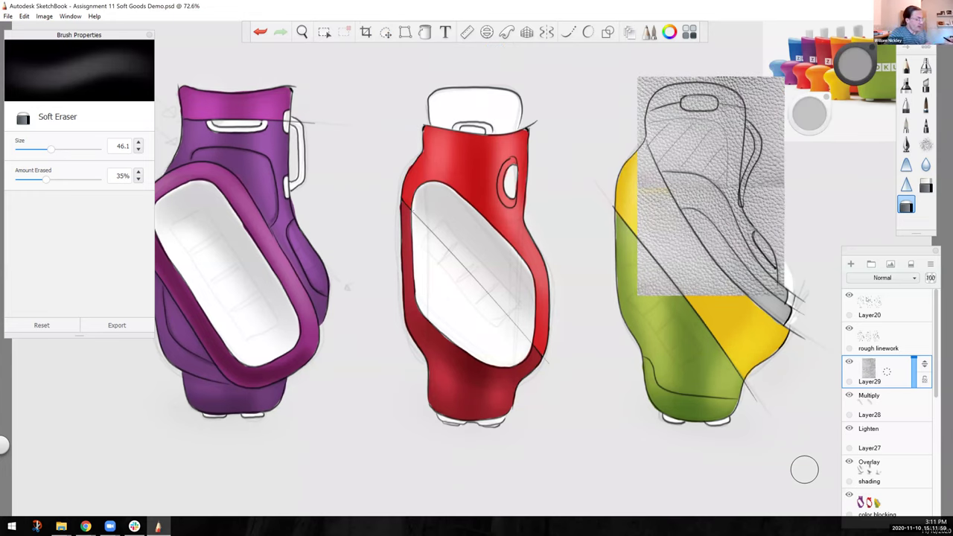
Try the Multiply, Overlay, Soft Light and Hard Light blend modes on the merged leather texture layer.
click(860, 279)
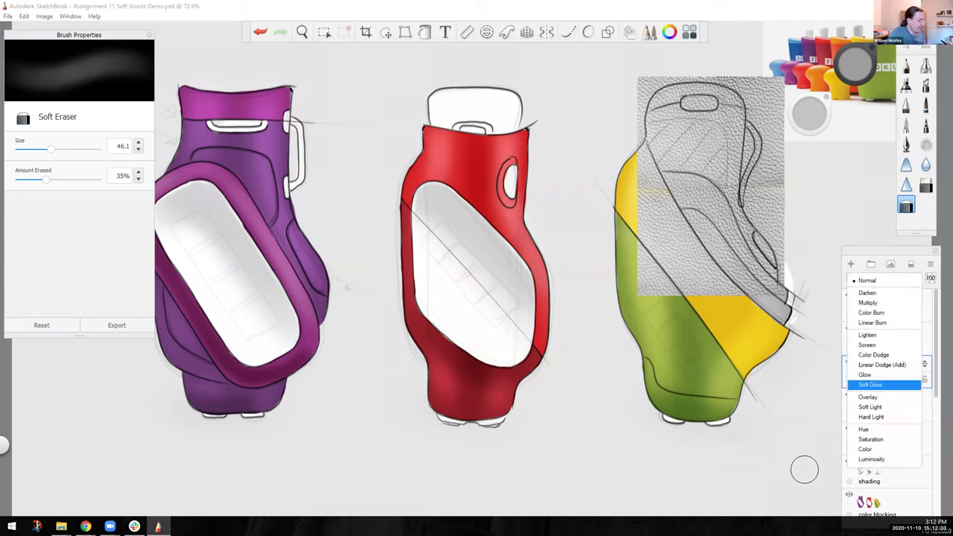
click(867, 303)
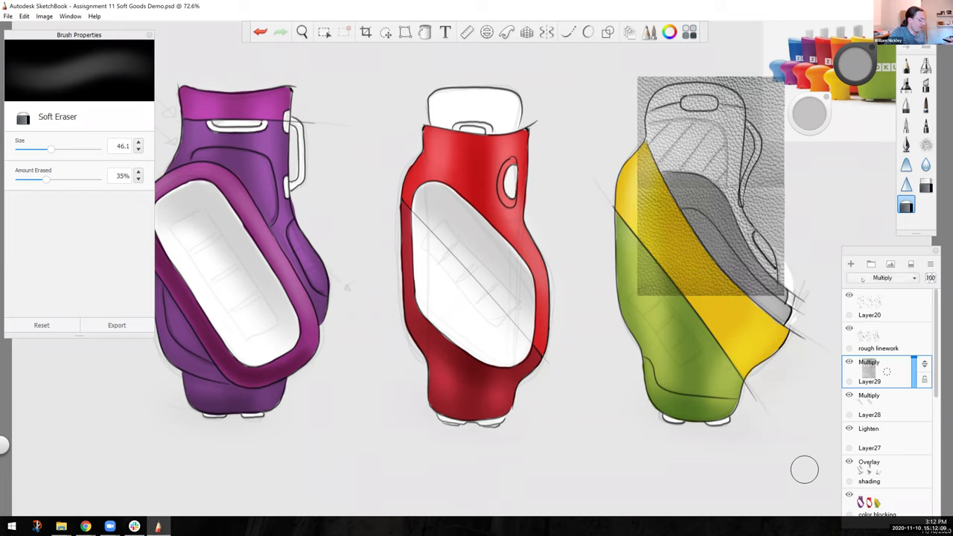
click(862, 280)
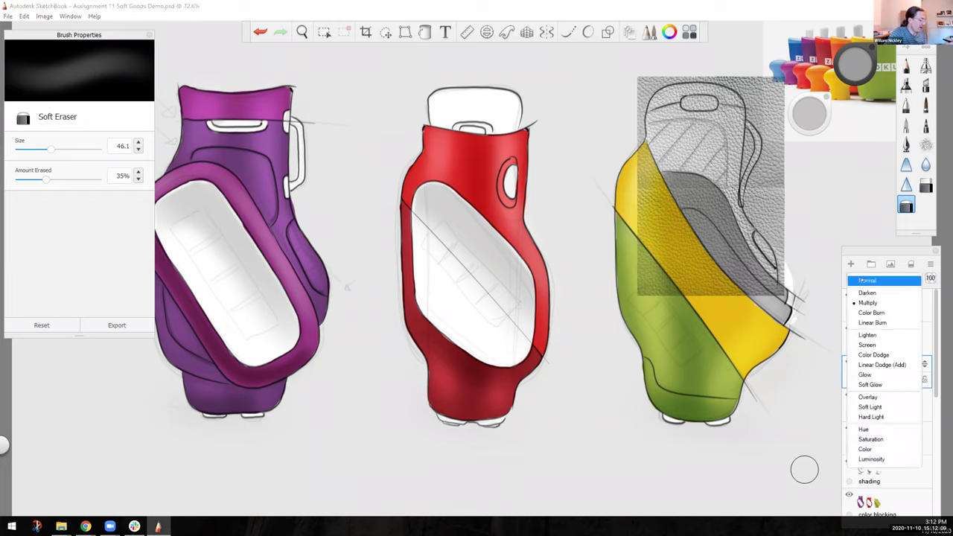
click(867, 397)
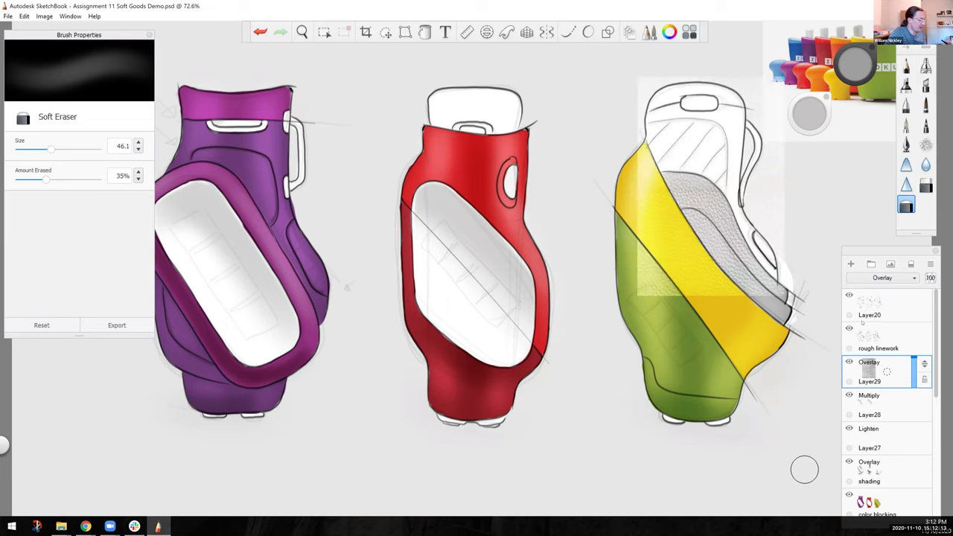
click(863, 278)
click(859, 406)
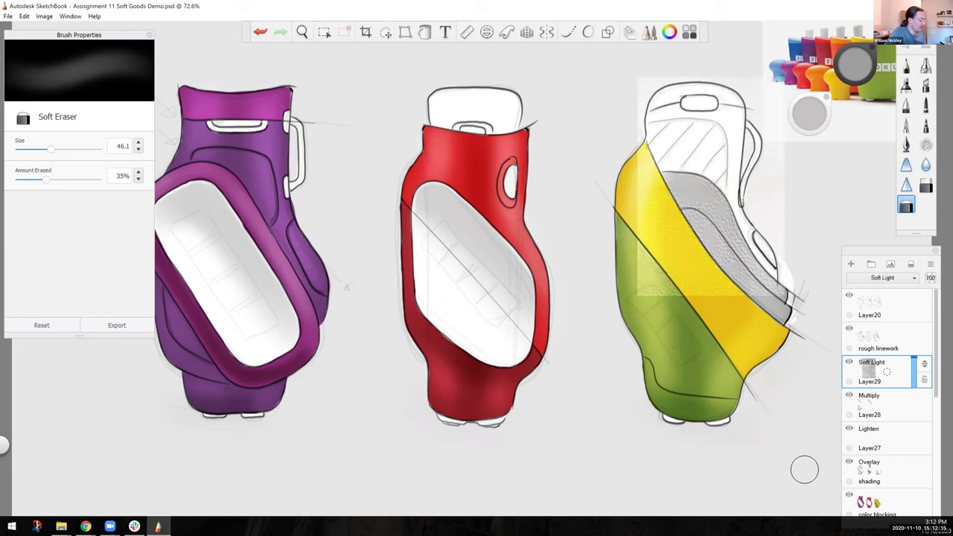
click(860, 278)
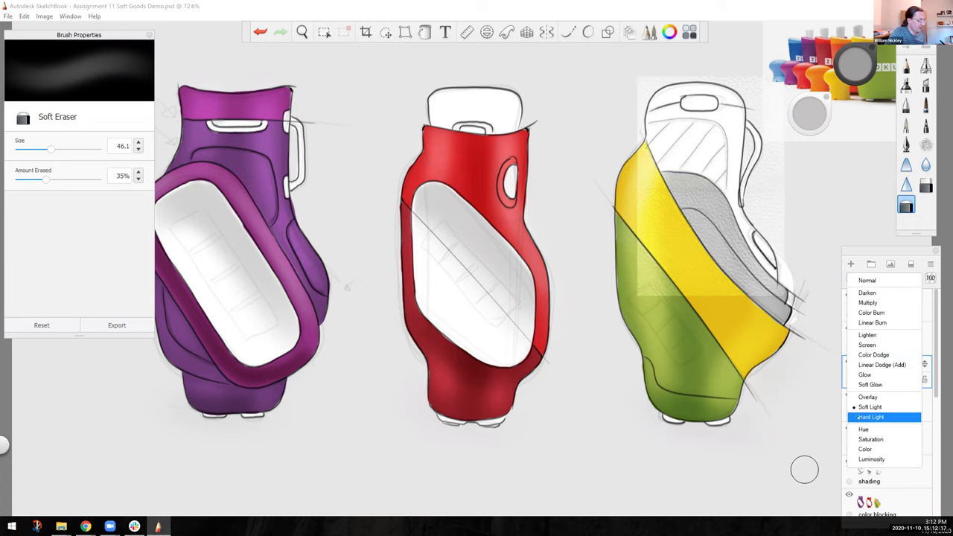
click(864, 415)
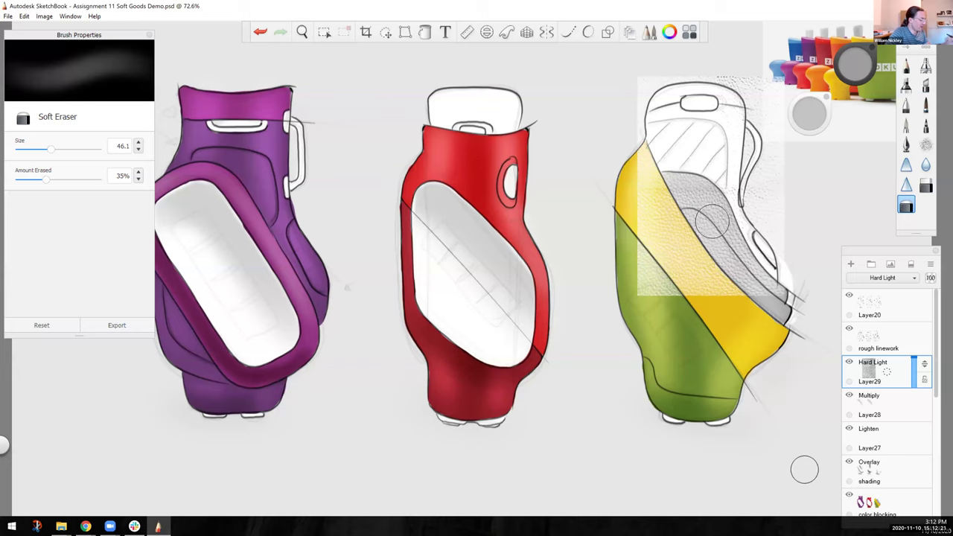
Nudge the leather texture slightly upward over the green and yellow bag and set its layer's blend mode to Multiply.
click(385, 32)
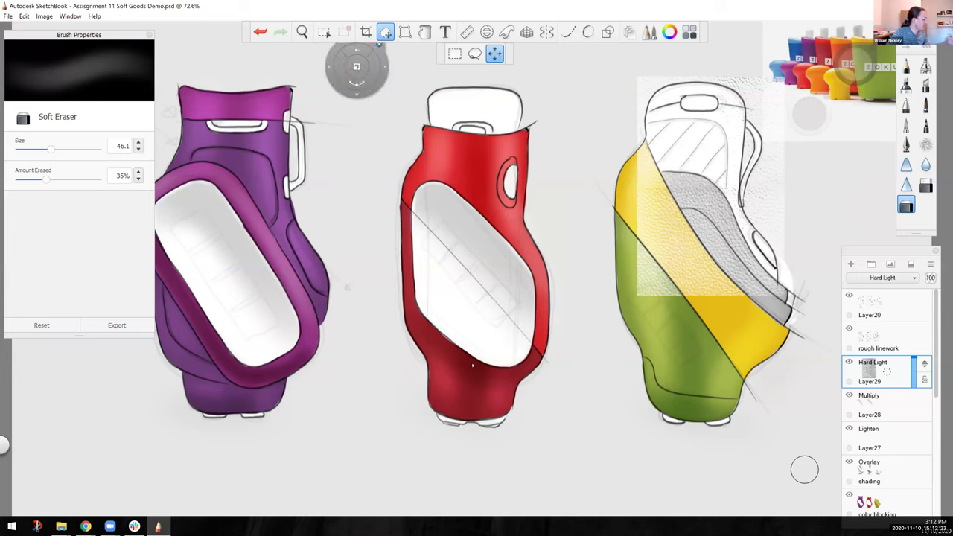
drag(457, 346, 440, 375)
drag(683, 181, 711, 173)
click(856, 277)
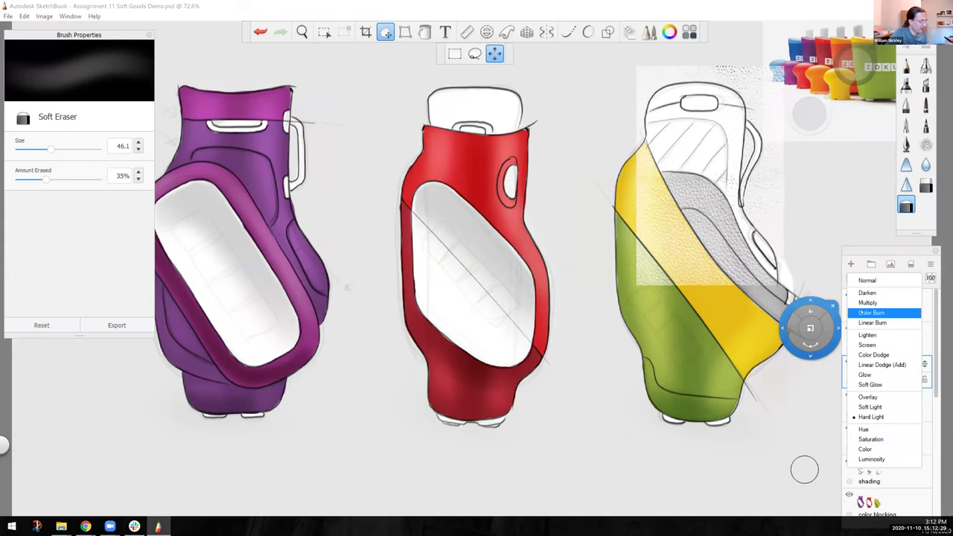
click(862, 313)
click(864, 279)
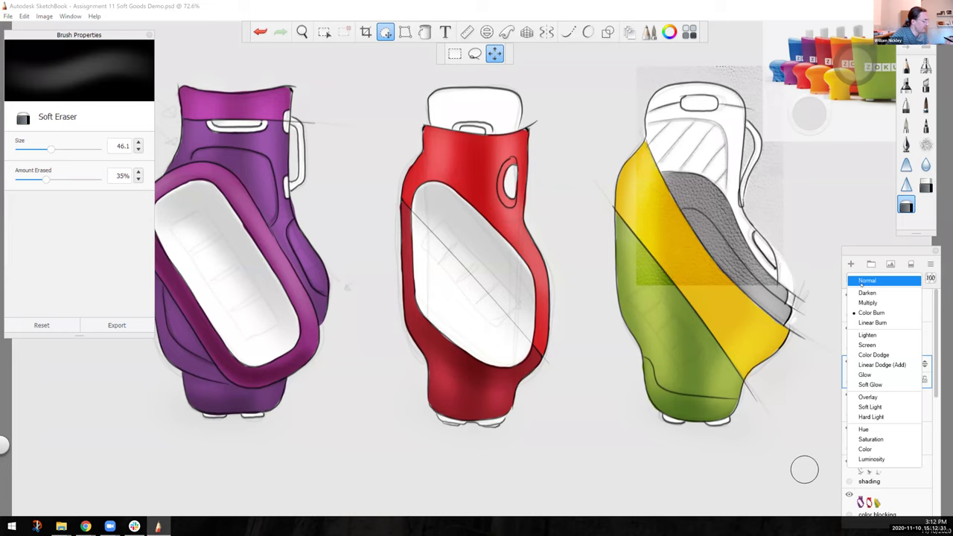
click(867, 302)
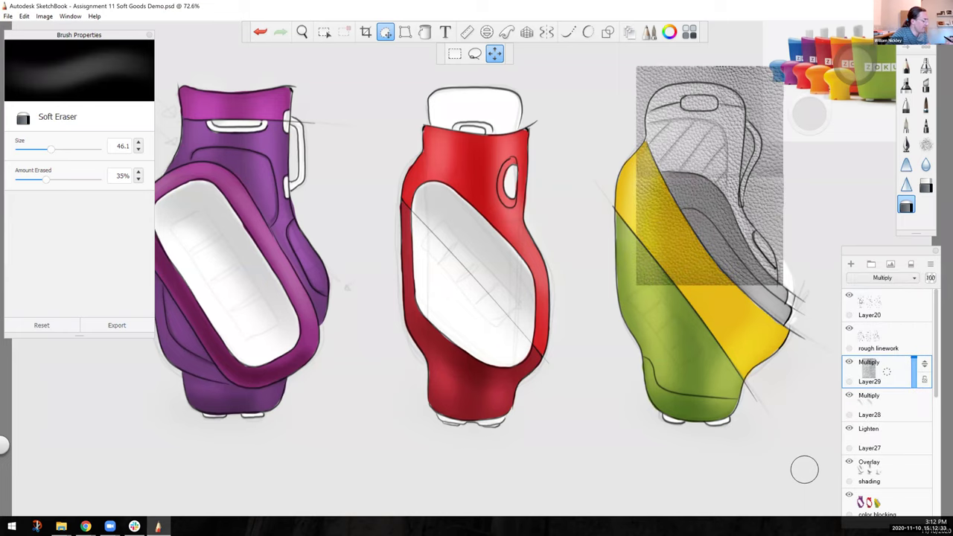
drag(668, 365, 668, 369)
click(756, 346)
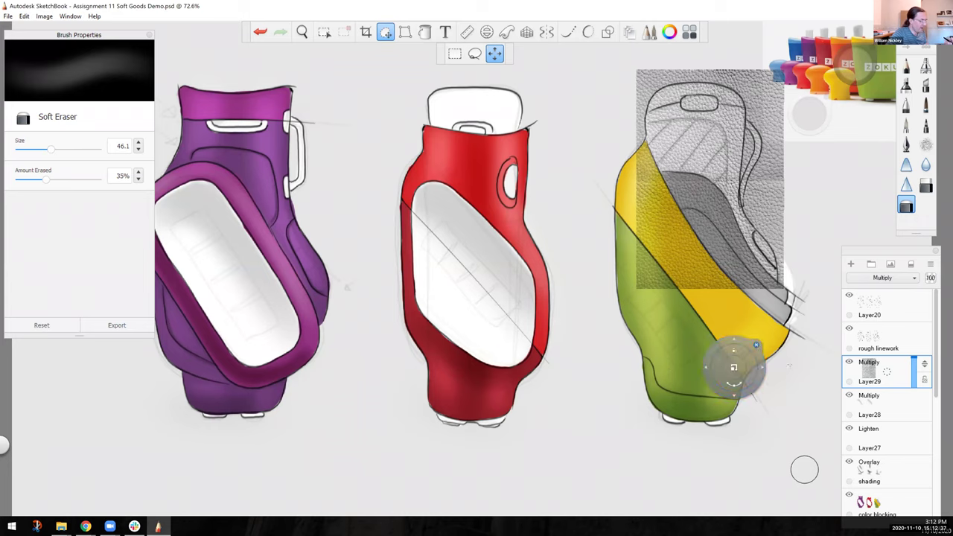
Lower the leather layer's opacity to 41%, and make a hidden duplicate of it.
drag(913, 359, 912, 376)
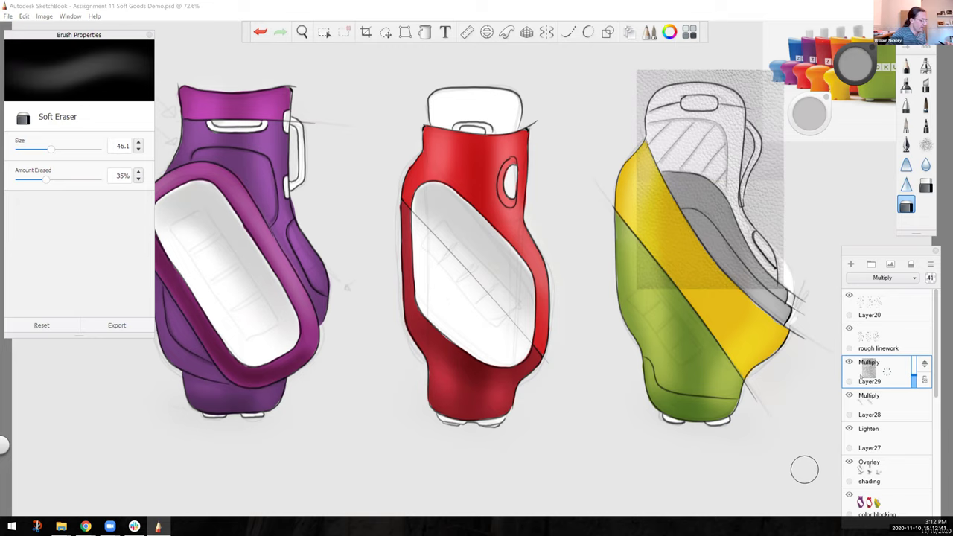
key(ctrl+d)
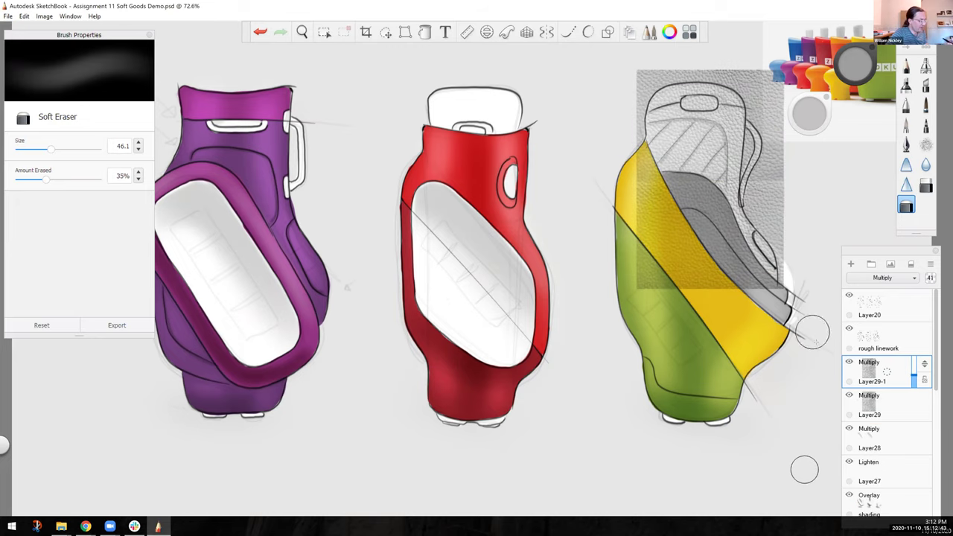
click(849, 361)
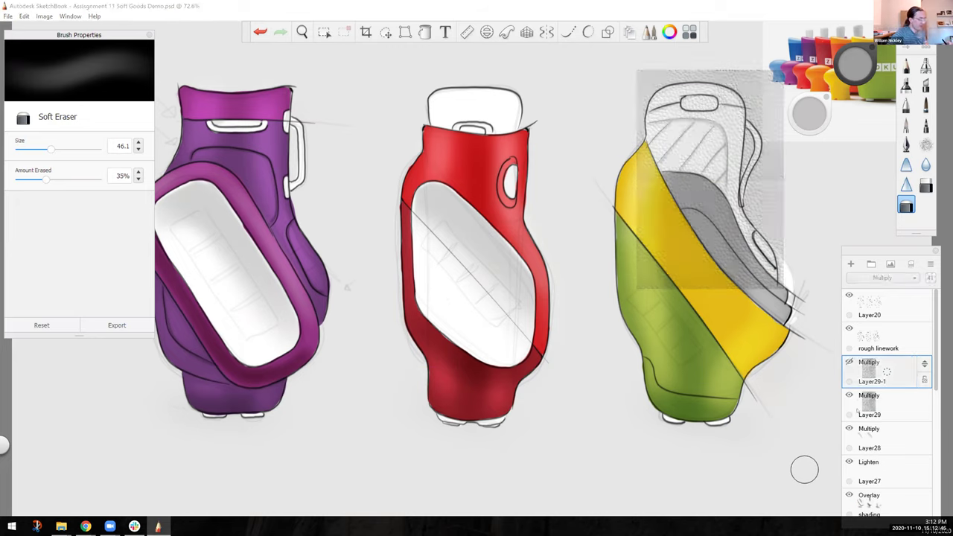
Erase the original leather layer over the bag's yellow, green and grey panels with a 72.7 Hard Eraser at 100%.
click(925, 186)
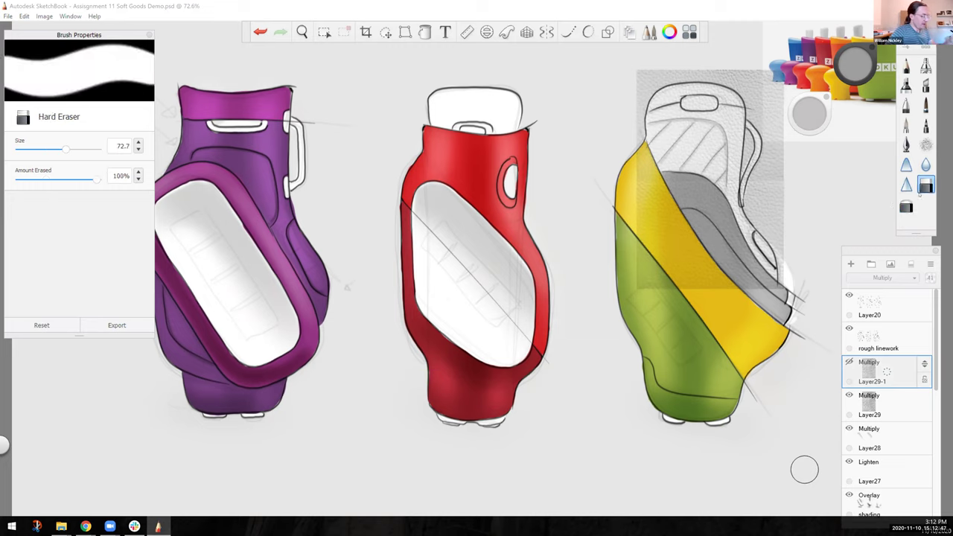
click(878, 406)
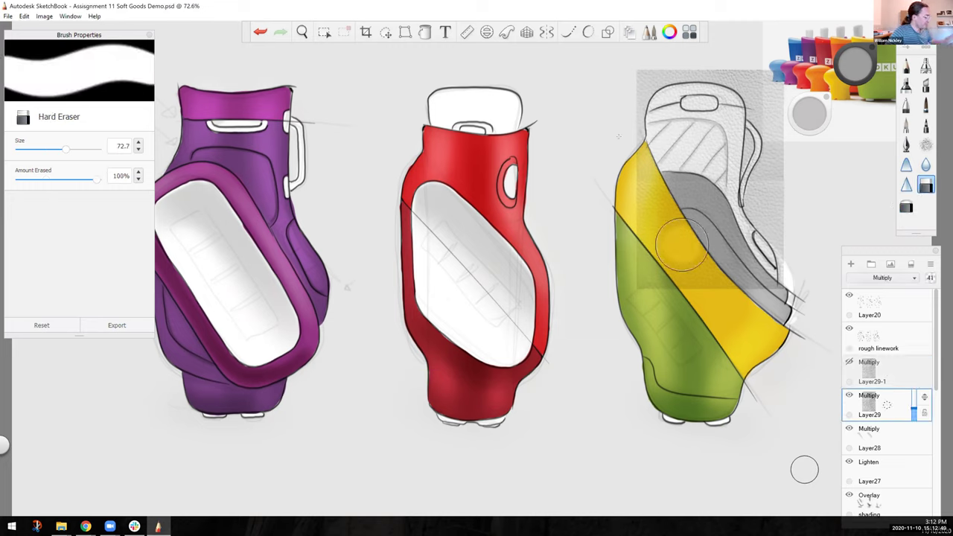
mouse_move(621, 126)
mouse_down()
mouse_move(634, 207)
mouse_move(638, 186)
mouse_move(707, 279)
mouse_move(644, 258)
mouse_move(773, 281)
mouse_up()
mouse_move(688, 201)
mouse_down()
mouse_move(735, 235)
mouse_move(704, 196)
mouse_move(678, 185)
mouse_up()
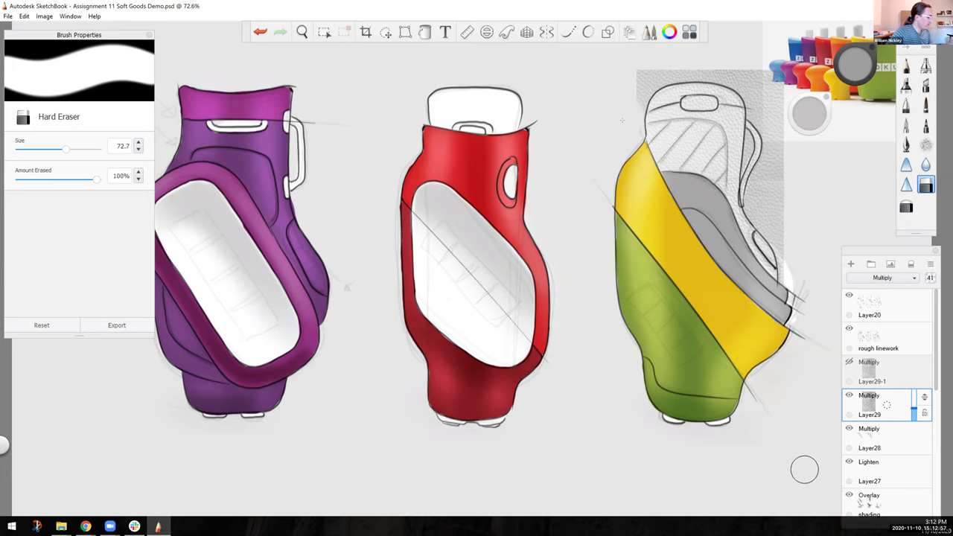
Erase the leather spilling outside the bag's upper outline and around the handle, reducing the Hard Eraser to 30.1 and 20.1 for the edges.
drag(778, 167, 798, 229)
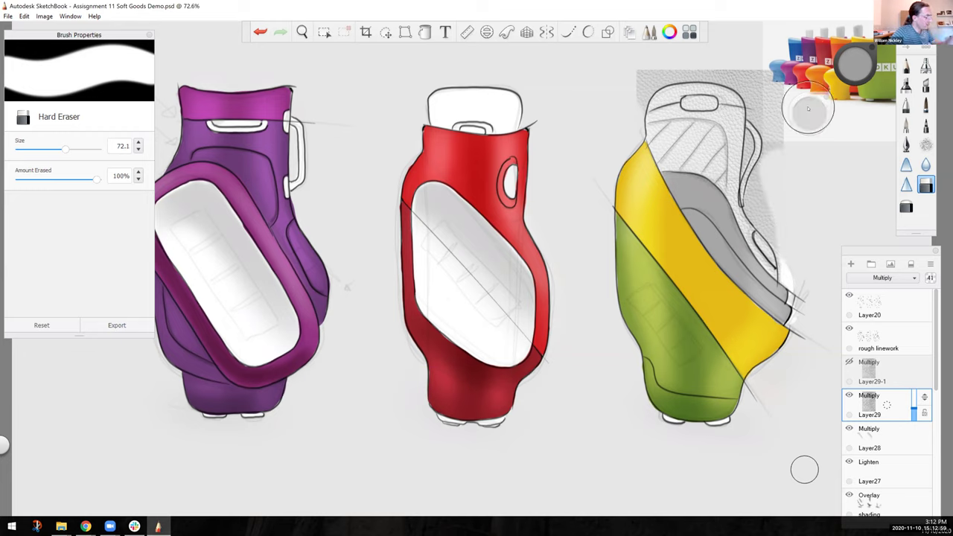
drag(809, 112, 778, 113)
mouse_move(636, 100)
mouse_down()
mouse_move(635, 76)
mouse_move(642, 94)
mouse_move(668, 77)
mouse_move(739, 74)
mouse_move(774, 97)
mouse_move(771, 137)
mouse_move(746, 94)
mouse_move(709, 70)
mouse_up()
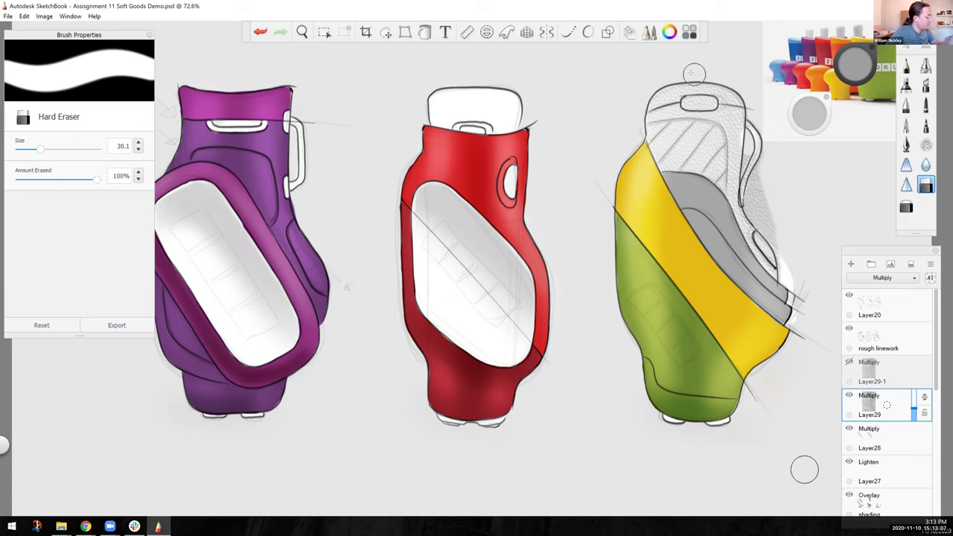
click(260, 31)
drag(804, 113, 790, 113)
drag(748, 135, 759, 188)
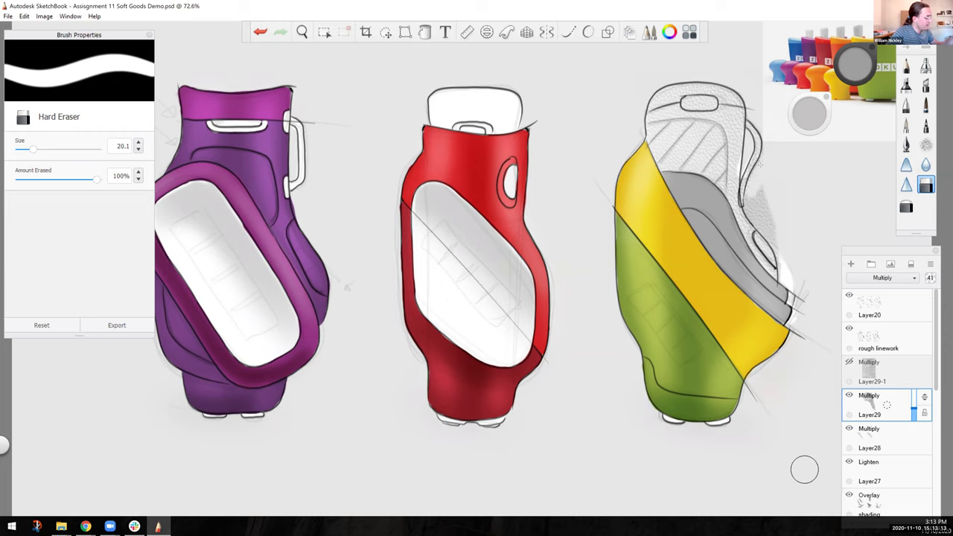
mouse_move(759, 190)
mouse_down()
mouse_move(774, 257)
mouse_move(755, 215)
mouse_up()
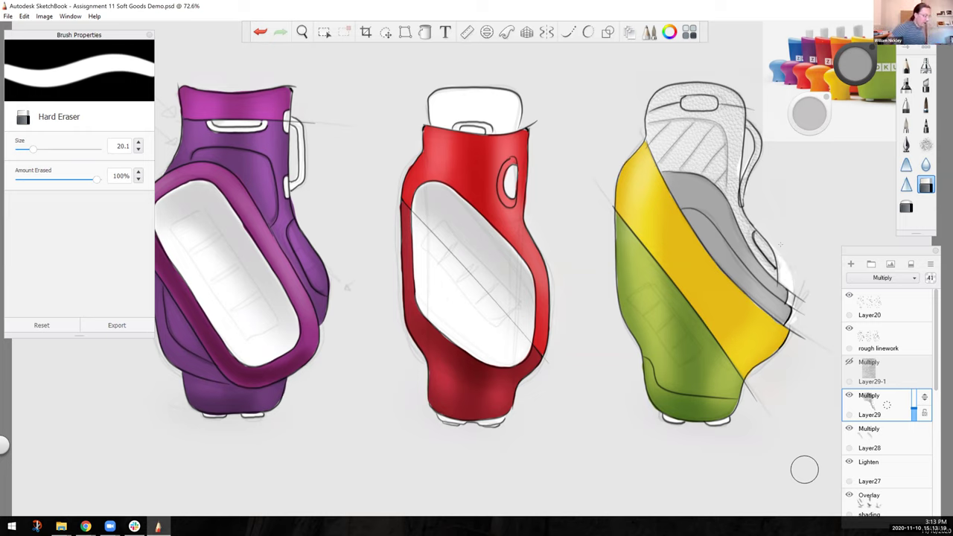
Place the trimmed leather layer between the shading and color blocking layers and lower its opacity to 22%.
scroll(913, 455, down, 3)
mouse_move(913, 456)
mouse_down()
mouse_move(893, 474)
mouse_move(890, 460)
mouse_up()
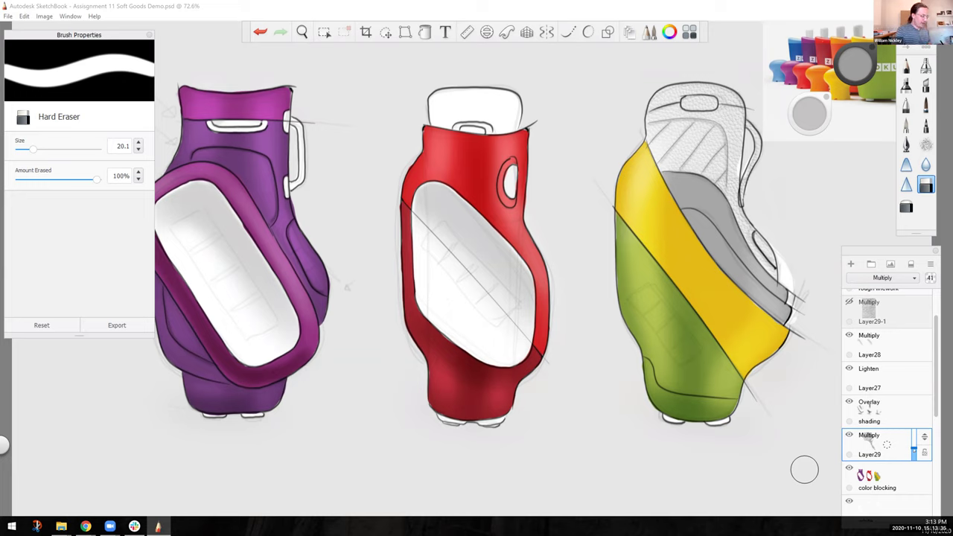
drag(913, 449, 913, 455)
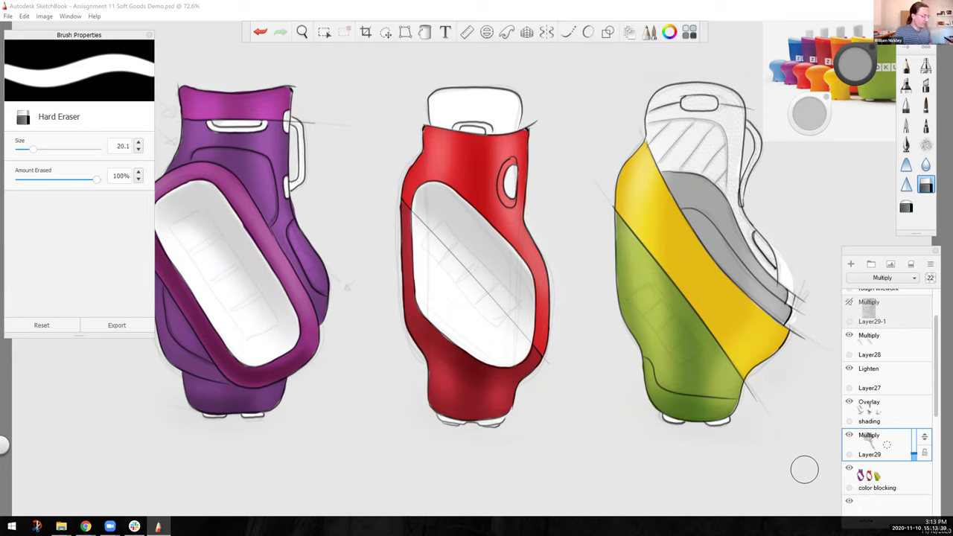
Show the hidden leather duplicate, and undo the attempted move of the trimmed leather layer.
click(849, 301)
click(386, 32)
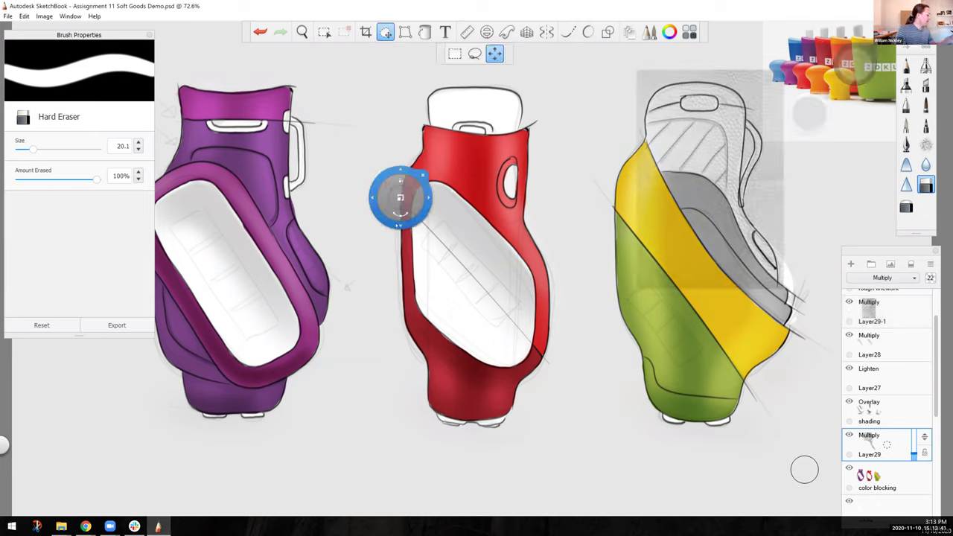
drag(434, 102, 525, 221)
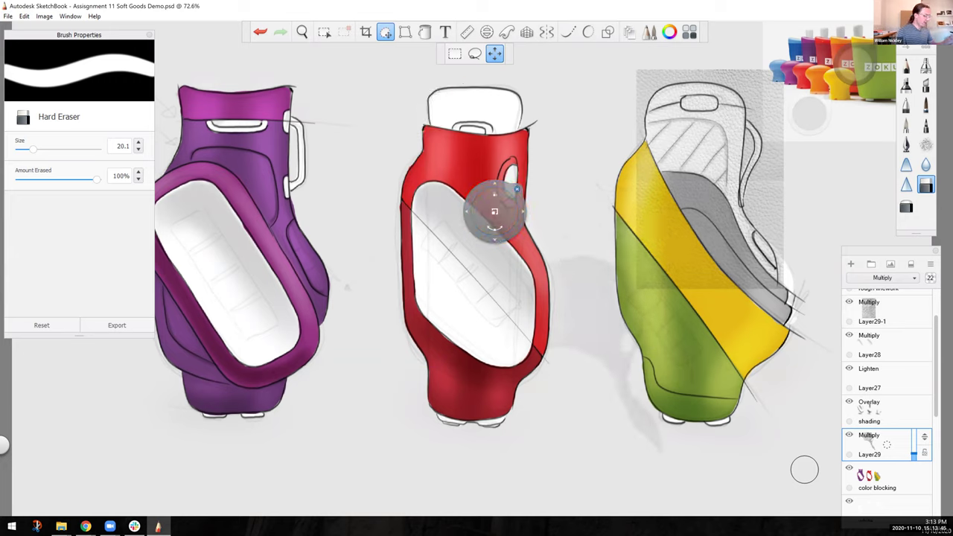
click(494, 213)
key(ctrl+z)
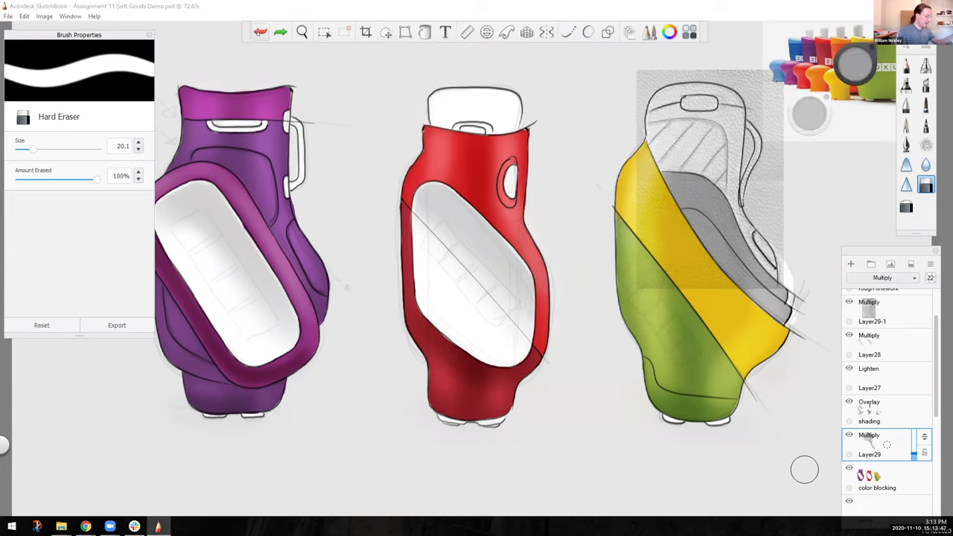
Move the full leather duplicate down over the bag's green lower panel.
click(869, 314)
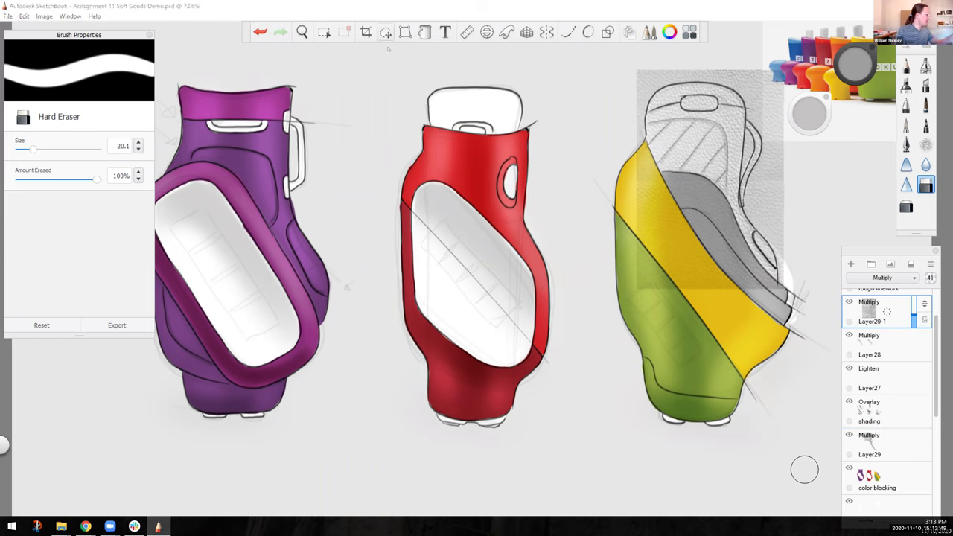
click(385, 32)
drag(441, 303, 410, 443)
drag(487, 348, 484, 344)
click(518, 345)
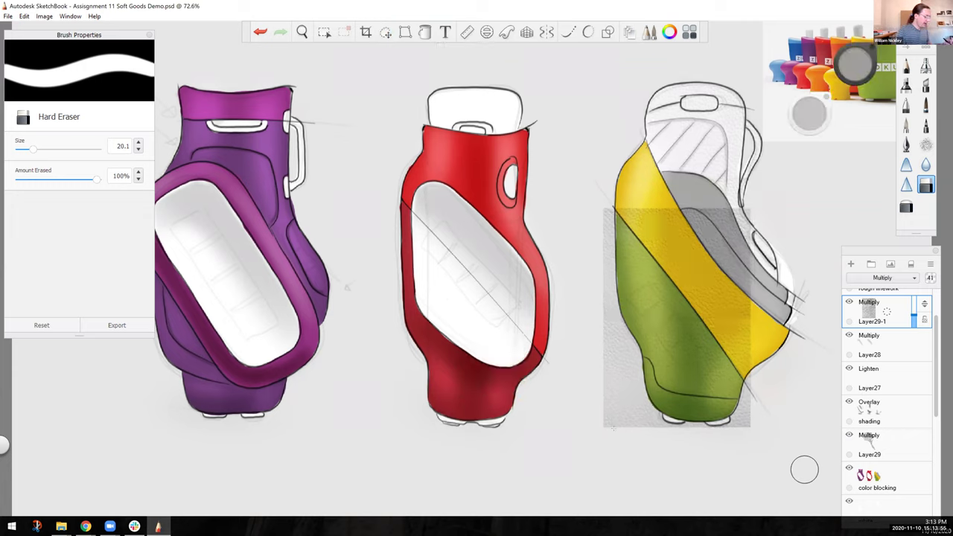
Duplicate the repositioned leather layer, hide the new copy and make the visible one beneath it active.
drag(858, 310, 833, 285)
click(848, 301)
click(882, 344)
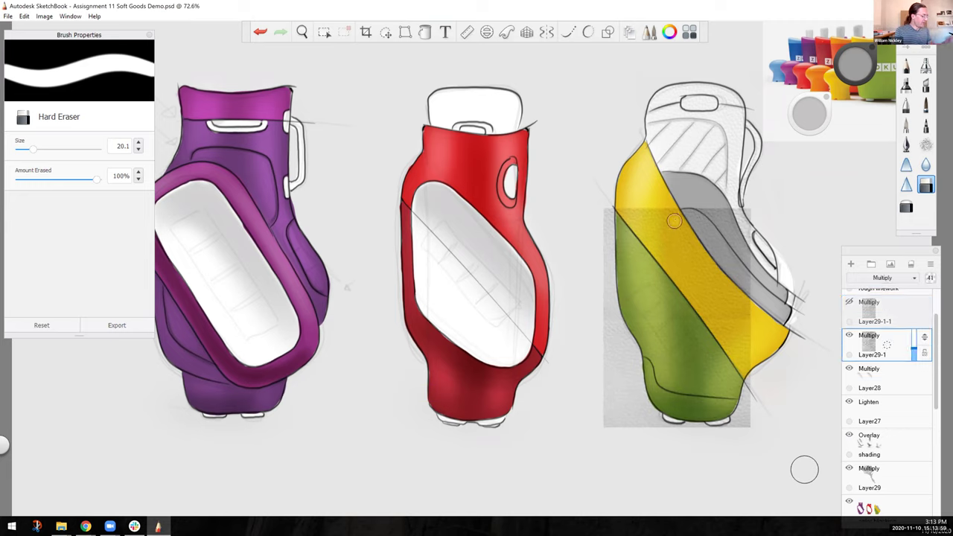
Erase the leather over the yellow and grey panels and outside the green panel's outline with a 27.6 Hard Eraser.
drag(800, 117, 808, 117)
mouse_move(737, 202)
mouse_down()
mouse_move(753, 231)
mouse_move(707, 216)
mouse_move(728, 187)
mouse_move(737, 335)
mouse_move(621, 202)
mouse_move(774, 392)
mouse_up()
drag(691, 303, 773, 404)
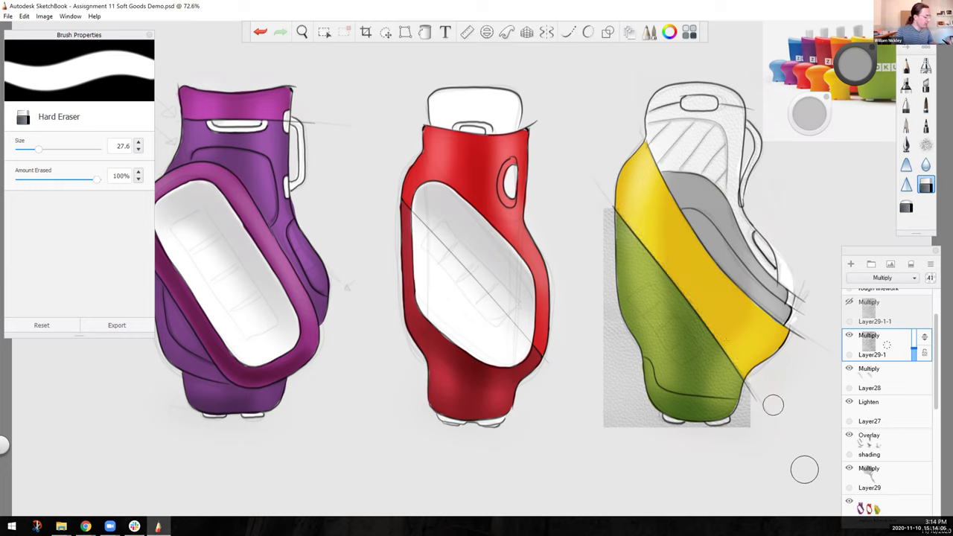
mouse_move(600, 234)
mouse_down()
mouse_move(591, 198)
mouse_move(609, 250)
mouse_move(612, 342)
mouse_move(637, 364)
mouse_move(616, 411)
mouse_up()
mouse_move(606, 365)
mouse_down()
mouse_move(618, 421)
mouse_move(670, 421)
mouse_up()
mouse_move(747, 400)
mouse_down()
mouse_move(740, 420)
mouse_move(716, 432)
mouse_move(659, 430)
mouse_up()
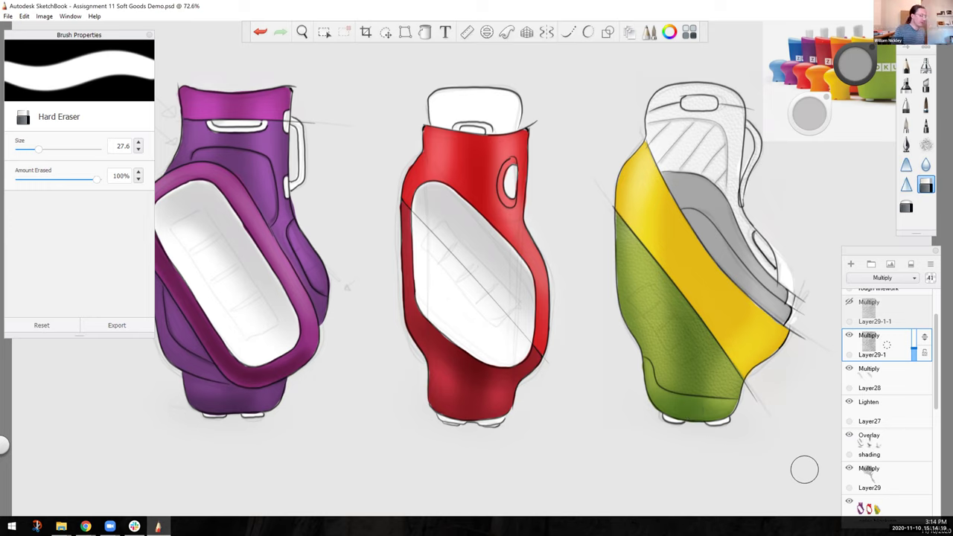
Set the green panel's leather layer to Color Burn and toggle its visibility to compare the effect.
click(882, 277)
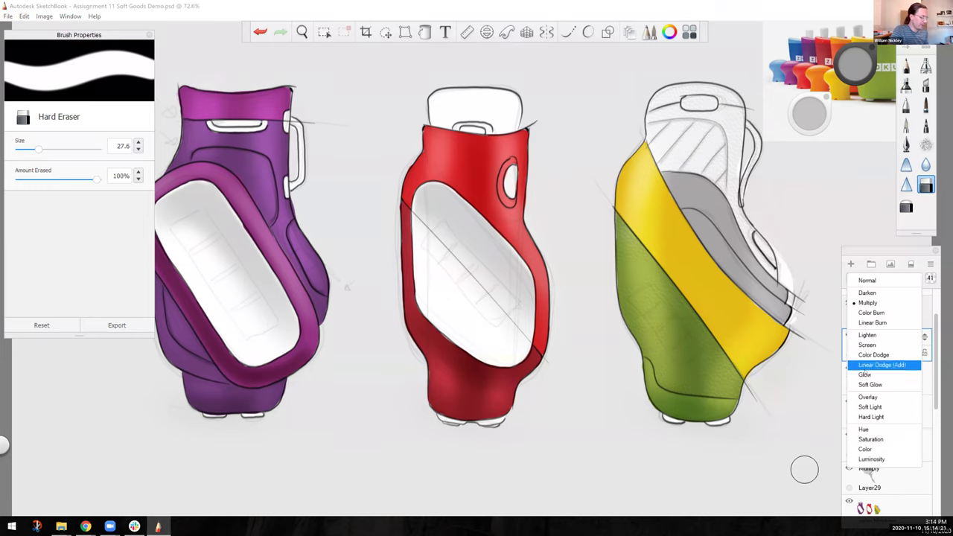
click(882, 312)
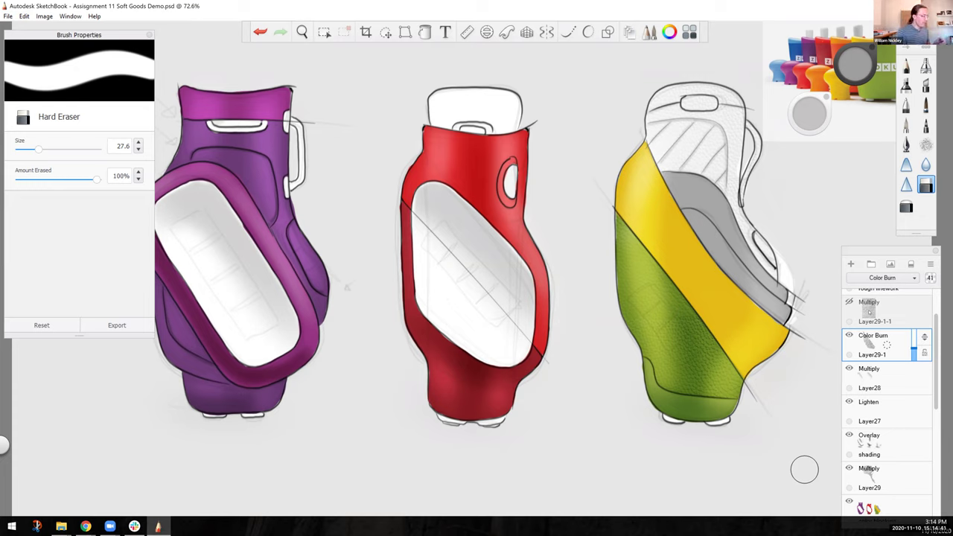
click(849, 335)
click(850, 336)
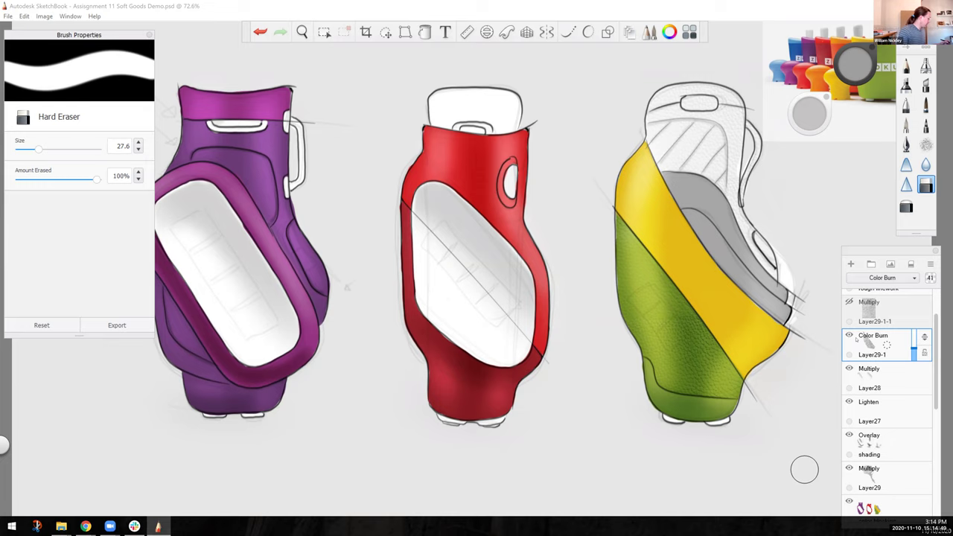
Switch to the leather texture results in Chrome and copy the large Brown Soft Leather Texture Background image from PhotoHDX.
mouse_move(134, 526)
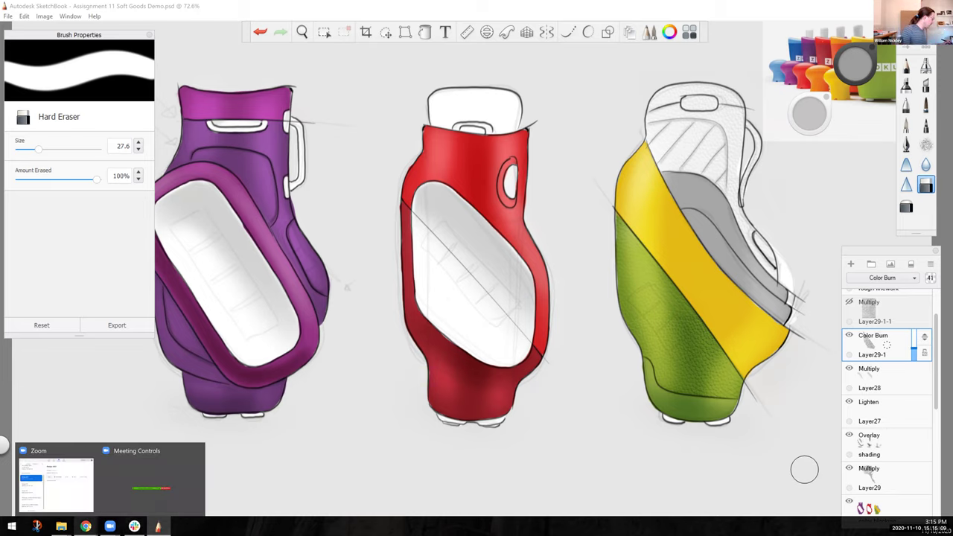
mouse_move(86, 526)
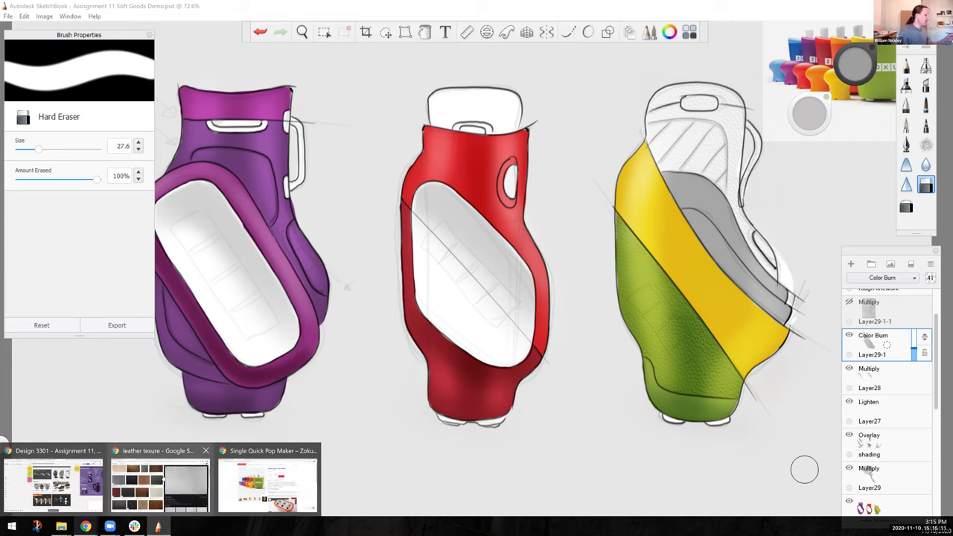
click(160, 484)
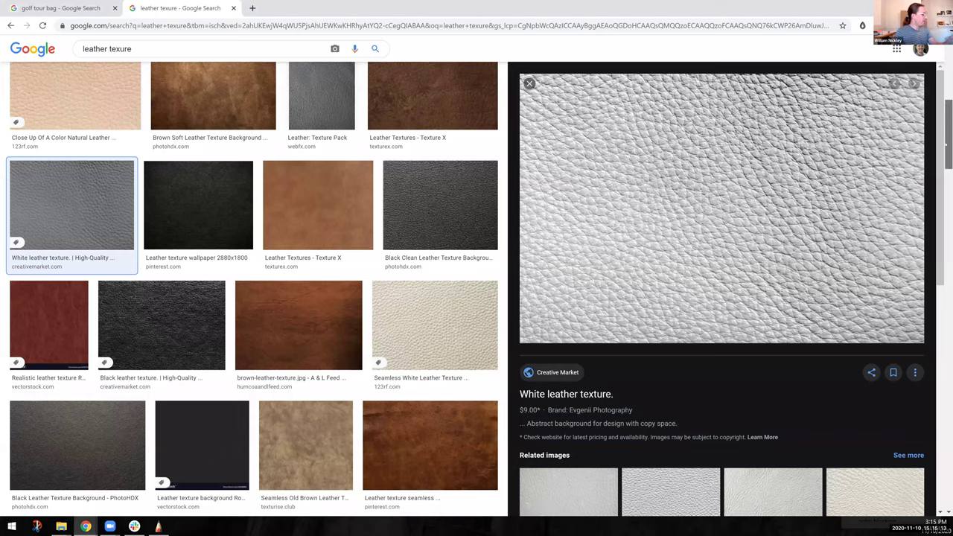
scroll(946, 147, up, 2)
scroll(253, 290, up, 2)
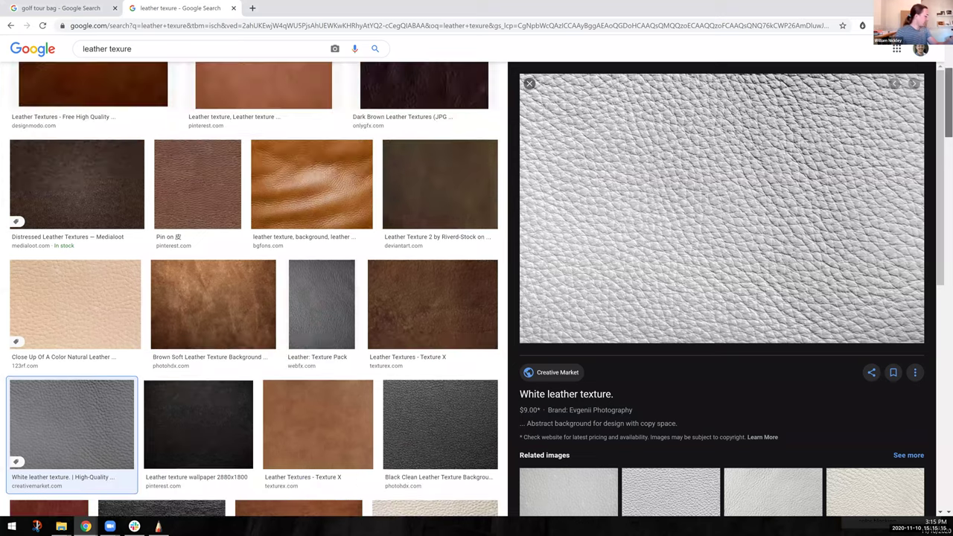
scroll(104, 371, down, 3)
scroll(89, 367, up, 1)
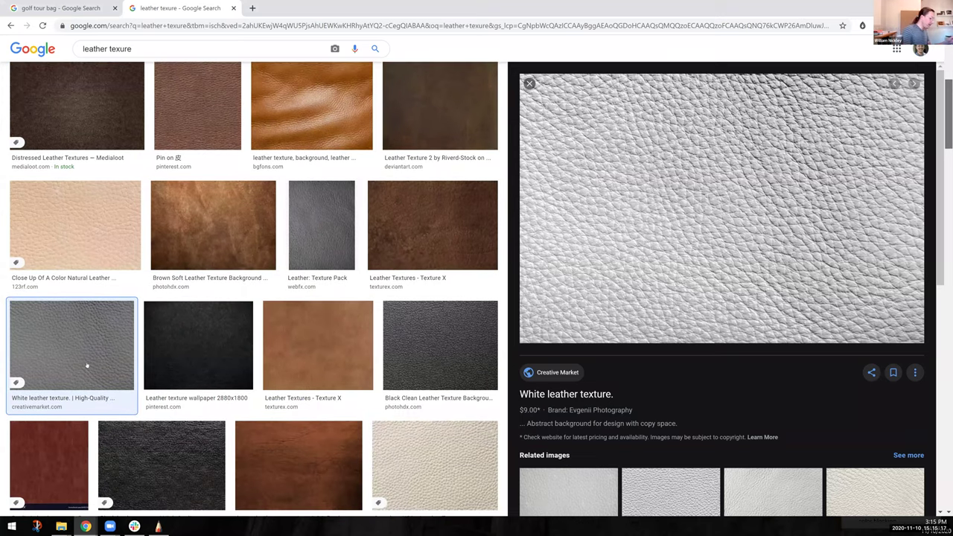
scroll(87, 362, up, 3)
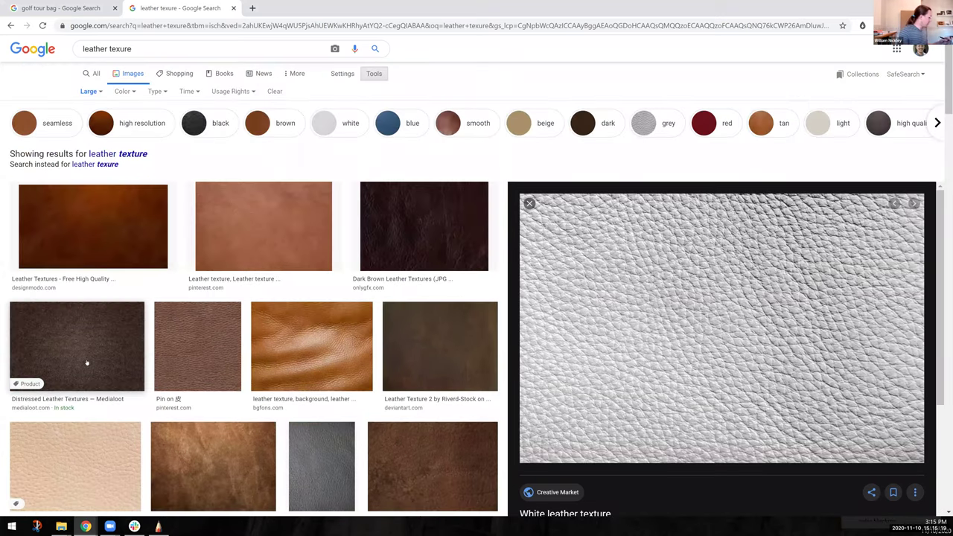
click(87, 363)
click(307, 473)
click(213, 336)
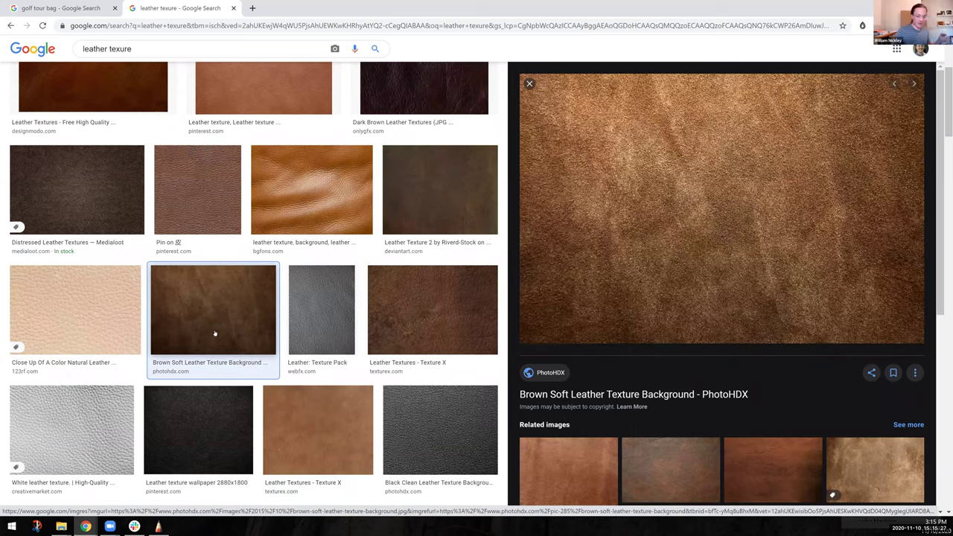
right_click(677, 180)
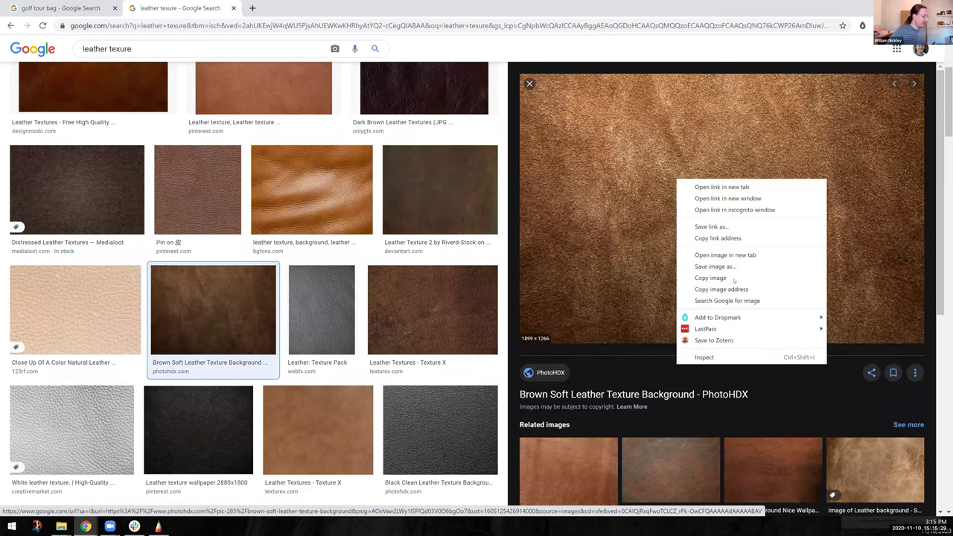
click(711, 278)
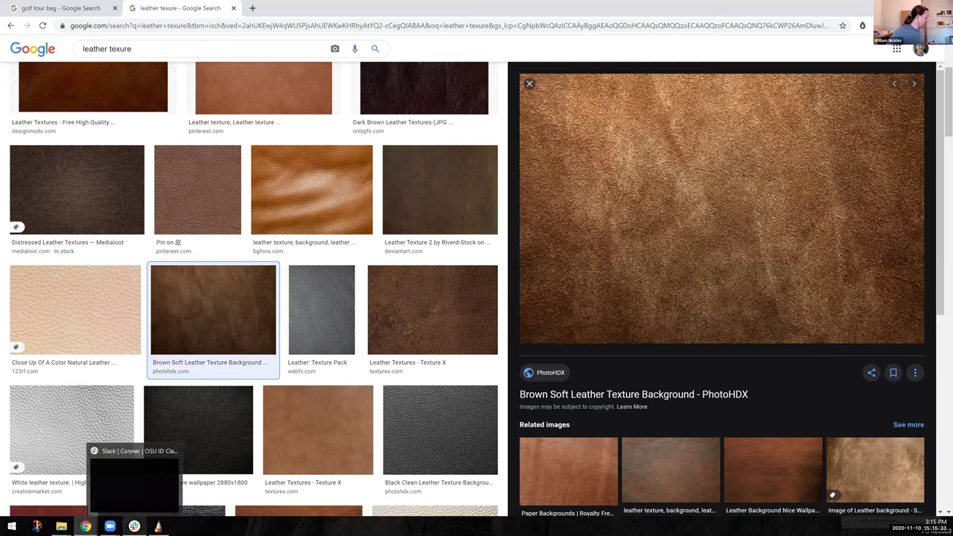
Return to SketchBook, paste the brown leather image, scale it down and place it over the middle of the red bag.
click(158, 526)
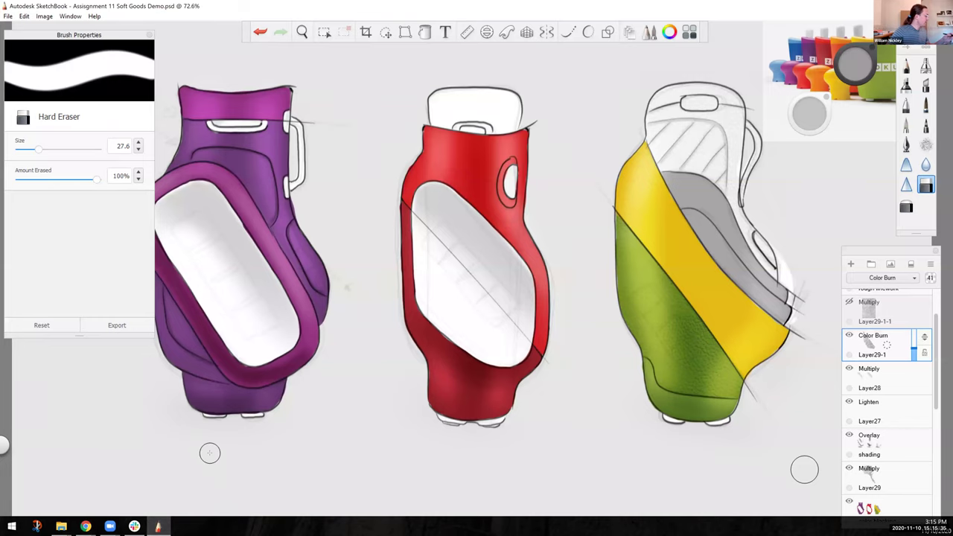
key(ctrl+v)
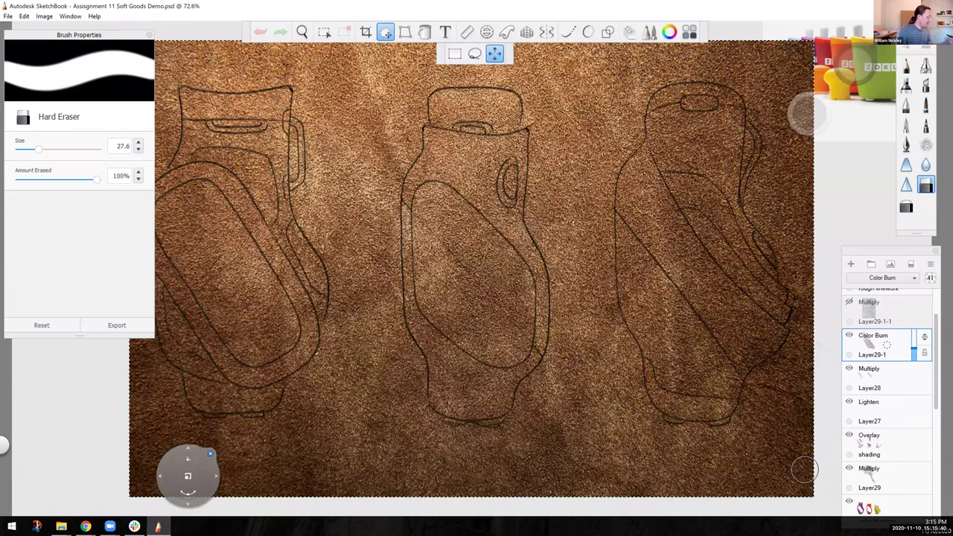
drag(187, 475, 138, 476)
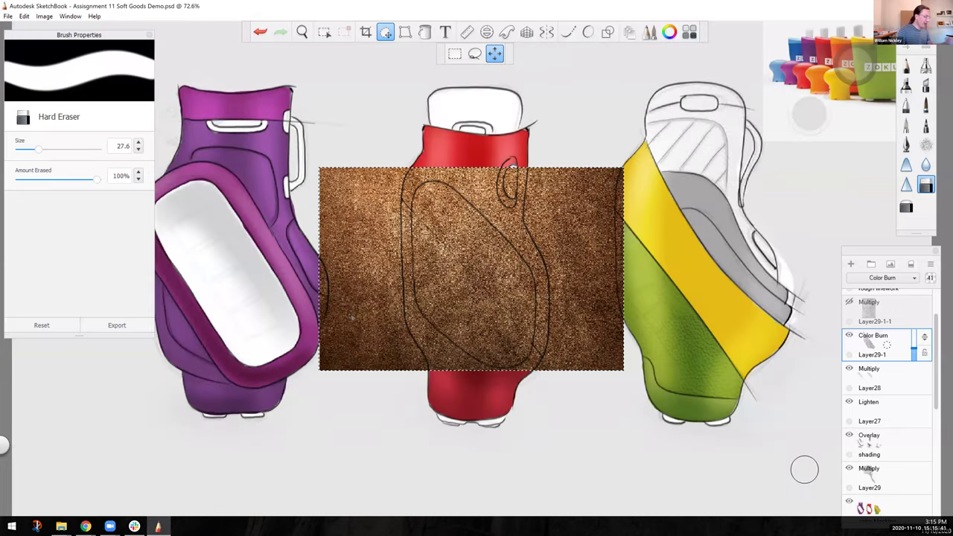
drag(226, 336, 255, 280)
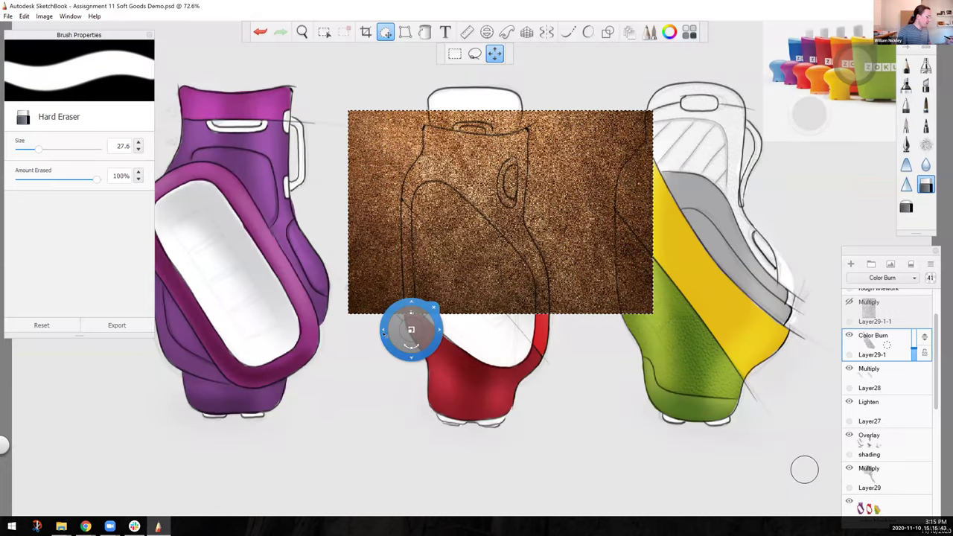
drag(431, 349, 425, 392)
key(Return)
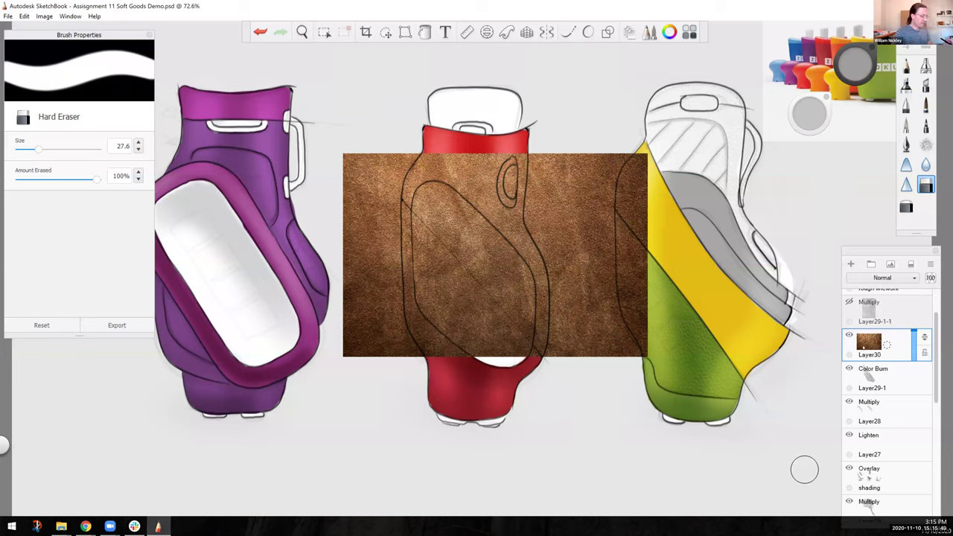
Desaturate the pasted brown leather layer with Hue/Saturation, setting its saturation to -100.
click(24, 15)
mouse_move(44, 16)
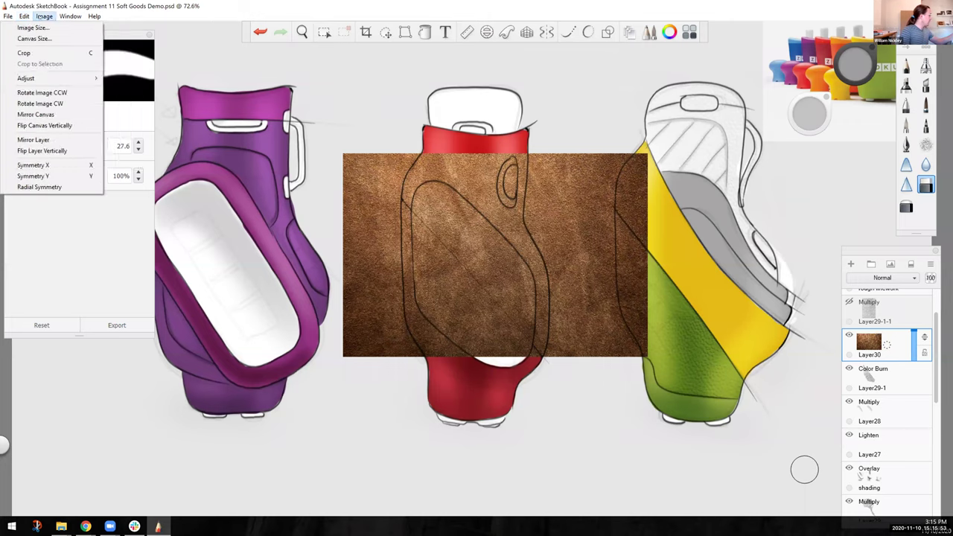
mouse_move(30, 78)
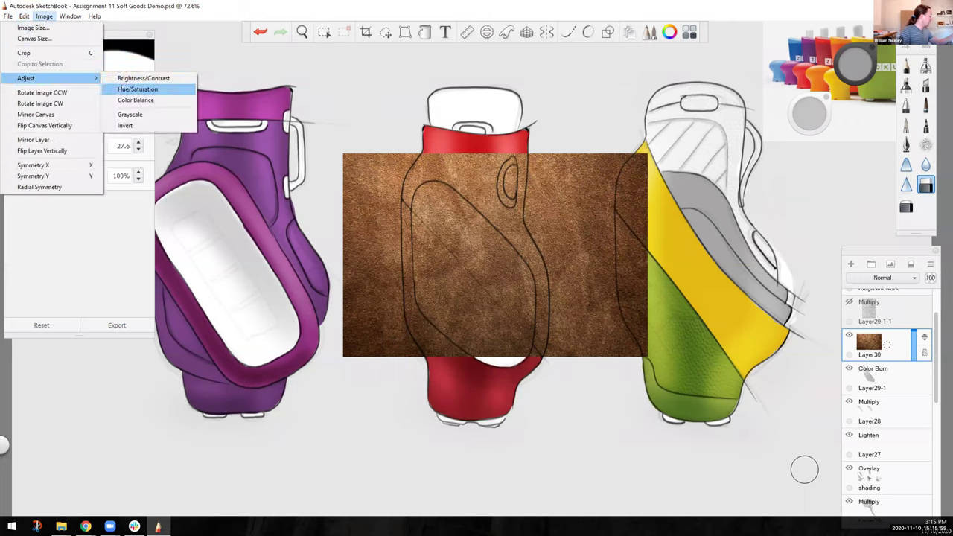
click(123, 88)
drag(665, 328, 574, 329)
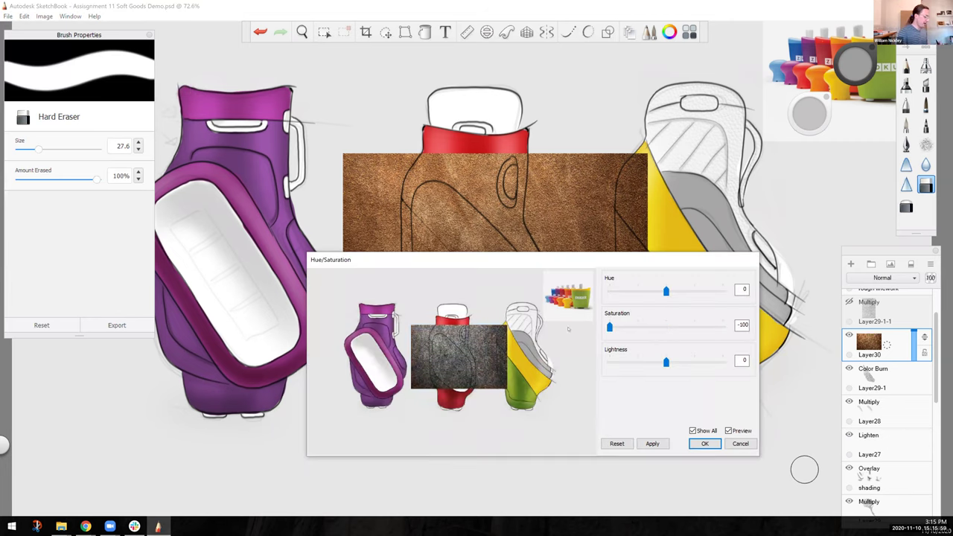
click(652, 443)
click(703, 443)
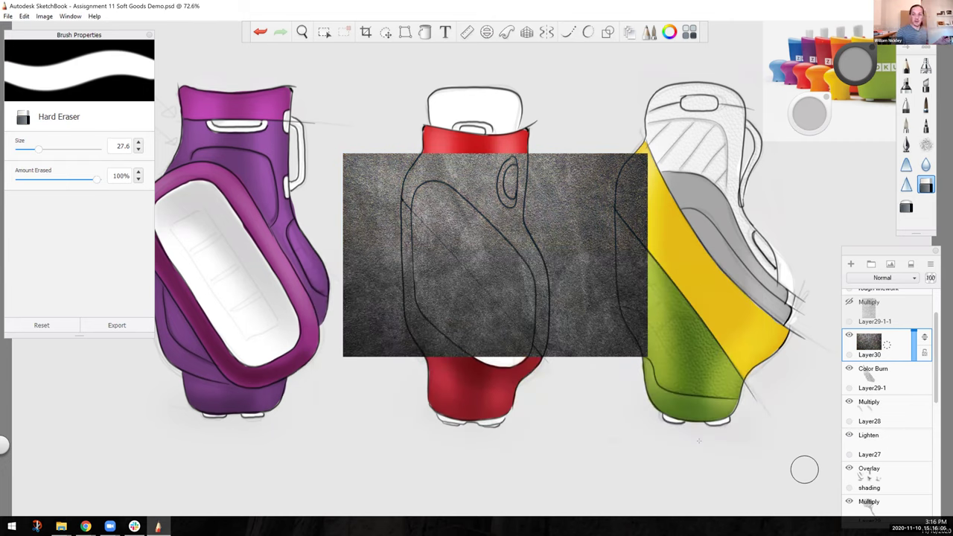
Try Color Burn and Multiply on the desaturated leather layer, and settle on the Overlay blend mode.
click(882, 277)
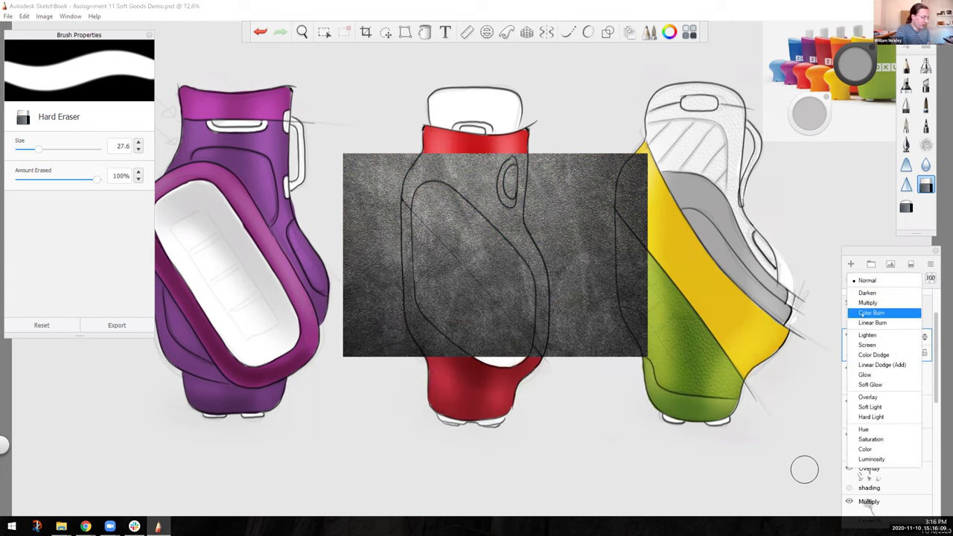
click(871, 312)
click(859, 282)
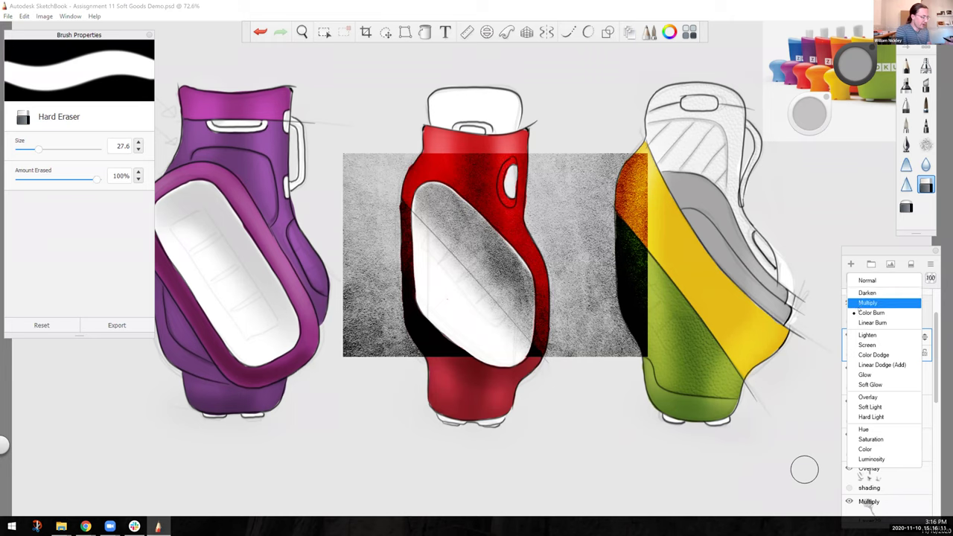
click(868, 302)
click(862, 282)
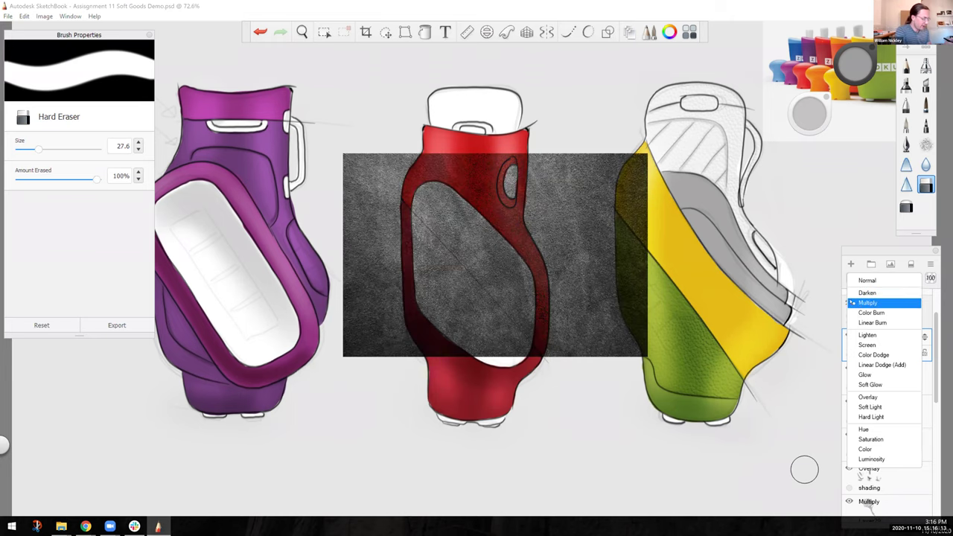
click(868, 396)
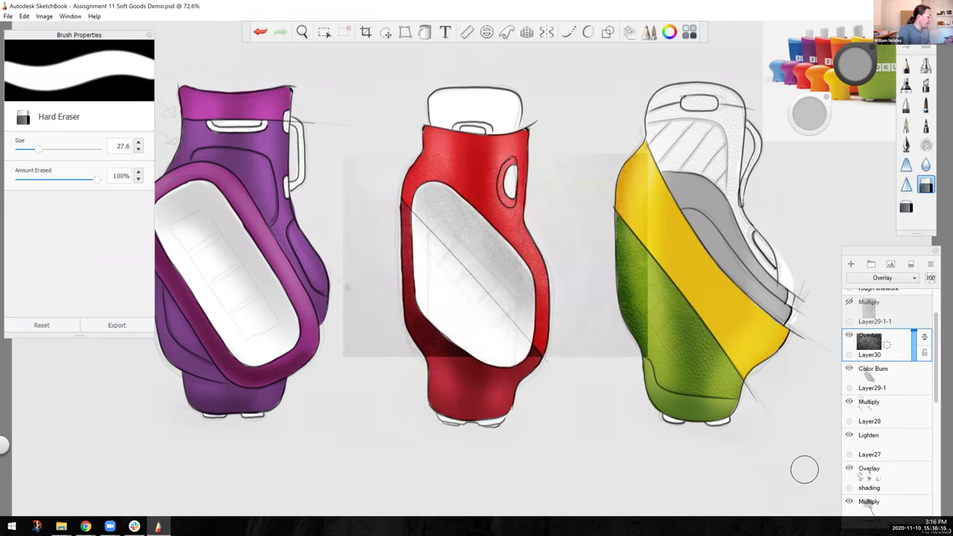
Rotate the Overlay leather layer diagonally and move it over the yellow band of the green and yellow bag.
click(385, 31)
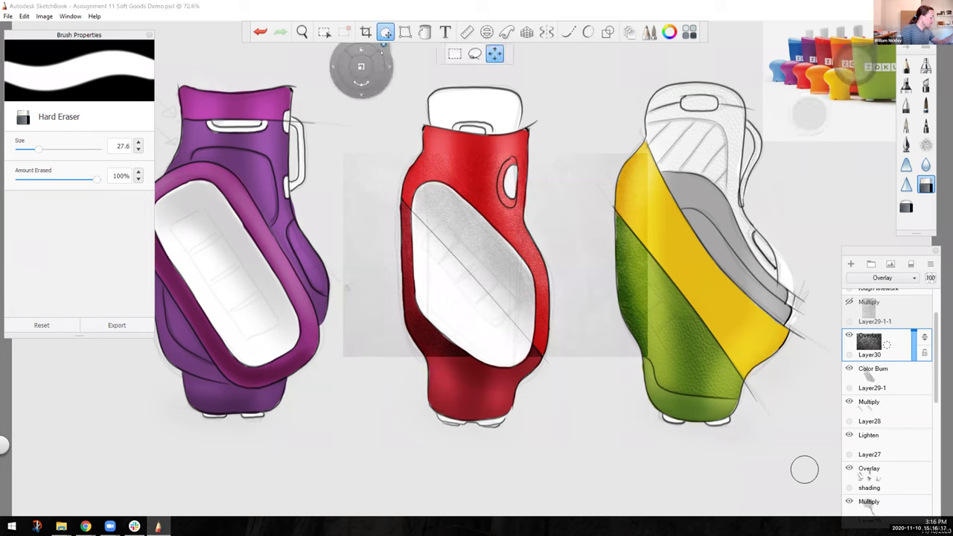
drag(350, 303, 347, 279)
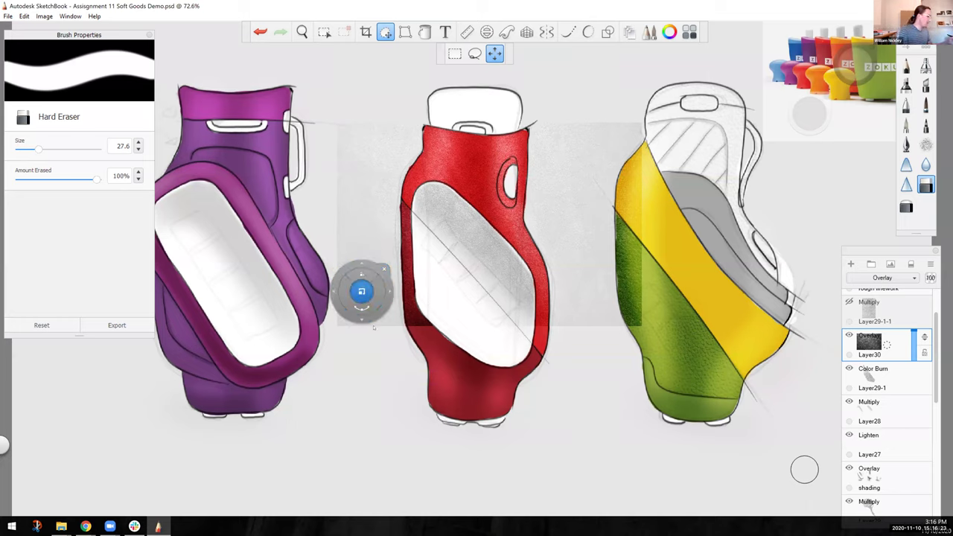
drag(365, 343, 365, 342)
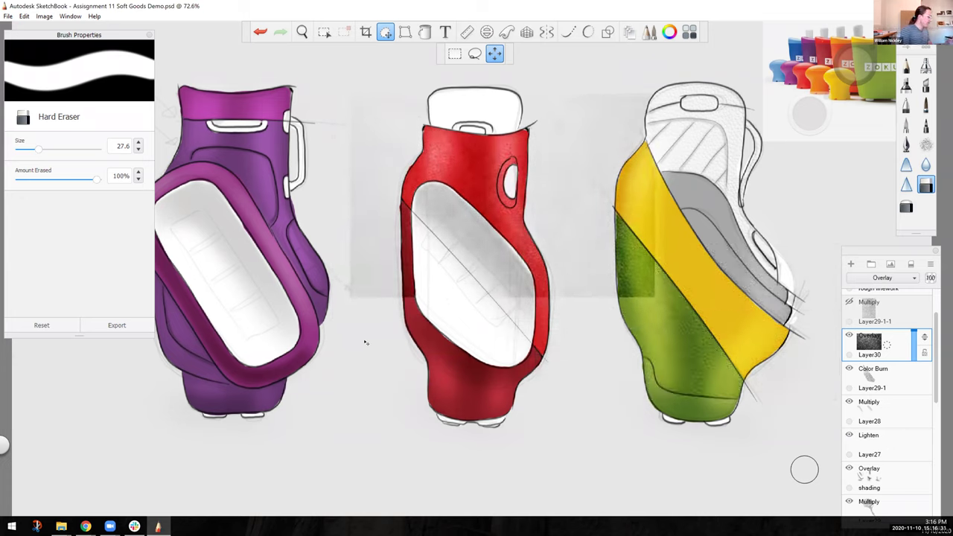
click(380, 314)
drag(377, 326, 530, 368)
mouse_move(494, 303)
mouse_down()
mouse_move(487, 293)
mouse_move(510, 295)
mouse_up()
click(581, 315)
Duplicate the rotated leather layer, hide the new copy and make the visible original beneath it active.
drag(887, 345, 847, 320)
click(849, 335)
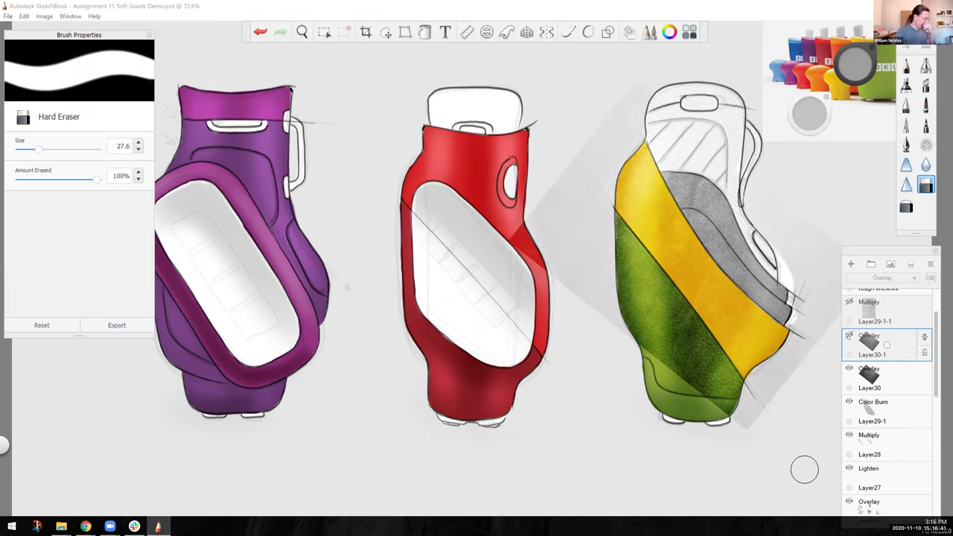
click(624, 316)
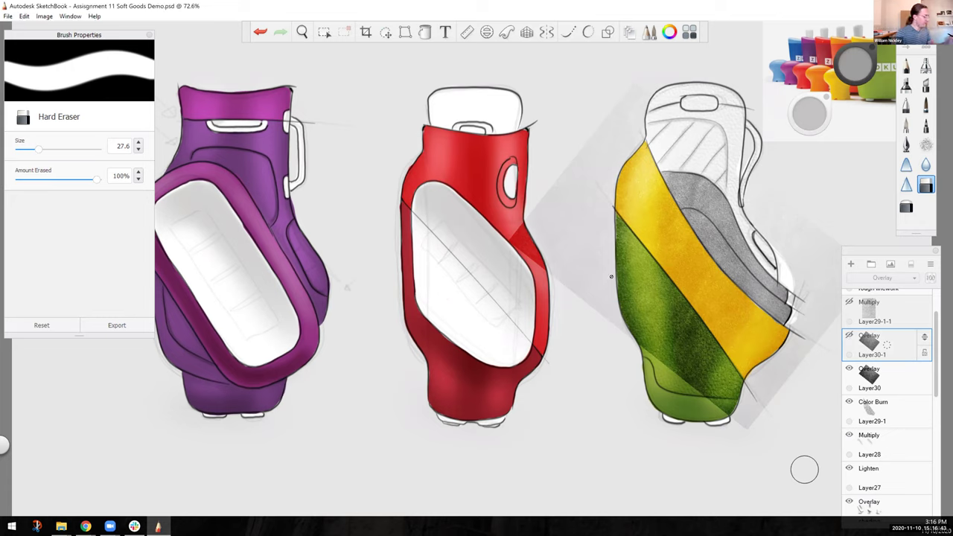
click(886, 378)
Erase the Overlay leather everywhere outside the yellow band, including the green and grey panels, with the 27.6 Hard Eraser.
mouse_move(504, 233)
mouse_down()
mouse_move(740, 414)
mouse_move(748, 402)
mouse_move(703, 349)
mouse_move(737, 375)
mouse_move(633, 261)
mouse_move(696, 320)
mouse_up()
drag(622, 241, 674, 291)
drag(645, 257, 689, 305)
mouse_move(591, 208)
mouse_down()
mouse_move(645, 253)
mouse_move(573, 183)
mouse_move(629, 268)
mouse_up()
mouse_move(543, 201)
mouse_down()
mouse_move(618, 283)
mouse_move(640, 327)
mouse_up()
drag(621, 282, 696, 353)
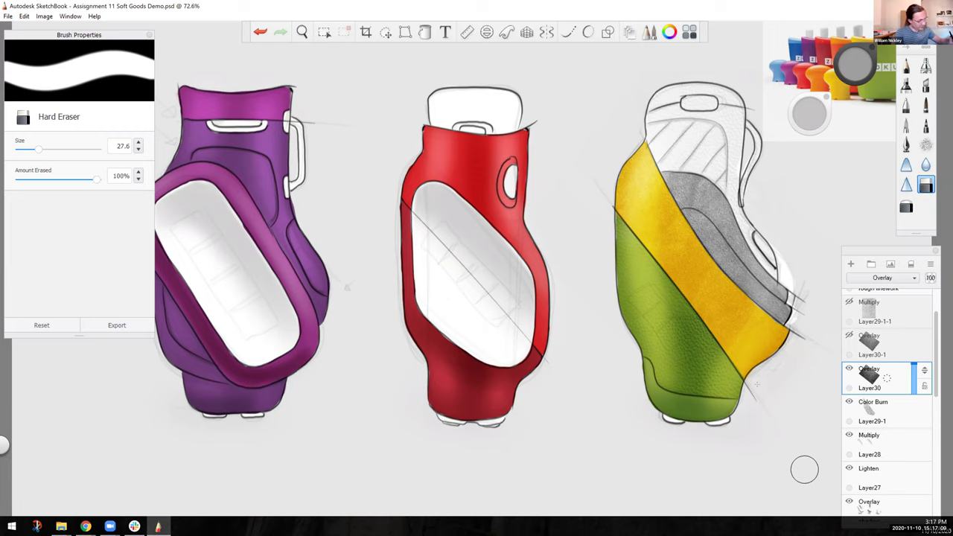
mouse_move(752, 252)
mouse_down()
mouse_move(774, 309)
mouse_move(713, 245)
mouse_up()
mouse_move(689, 190)
mouse_down()
mouse_move(747, 269)
mouse_move(695, 178)
mouse_up()
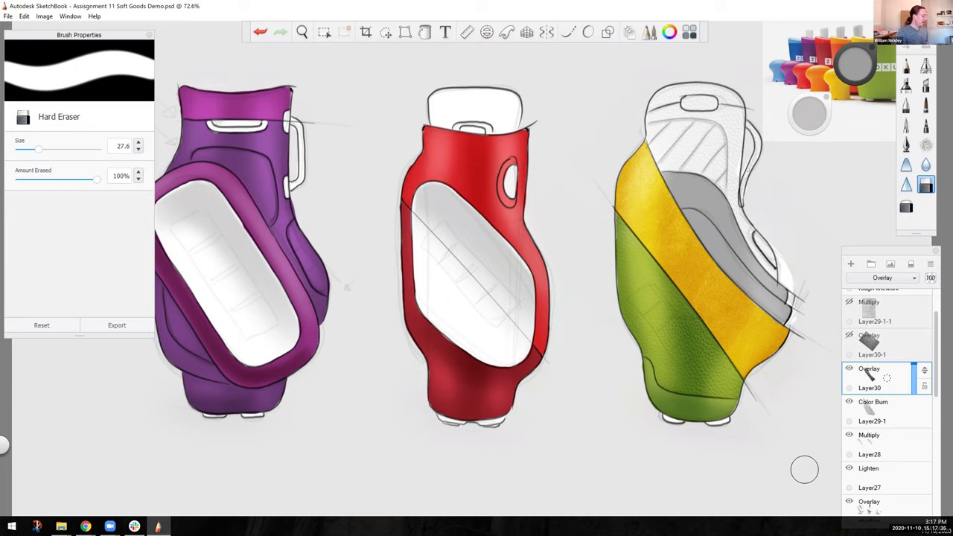
Show the hidden full Overlay leather copy and move it over the red bag.
click(878, 344)
click(848, 335)
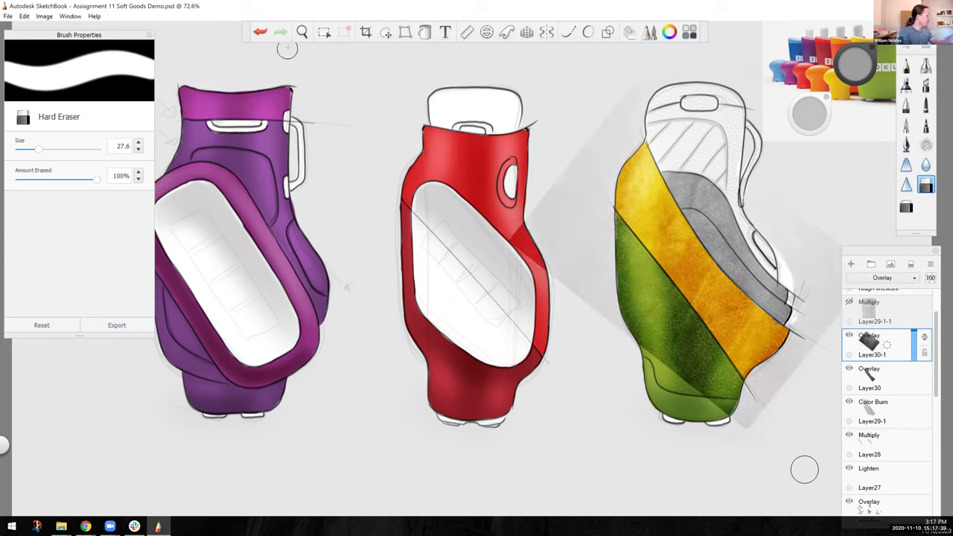
click(386, 32)
drag(670, 283, 459, 247)
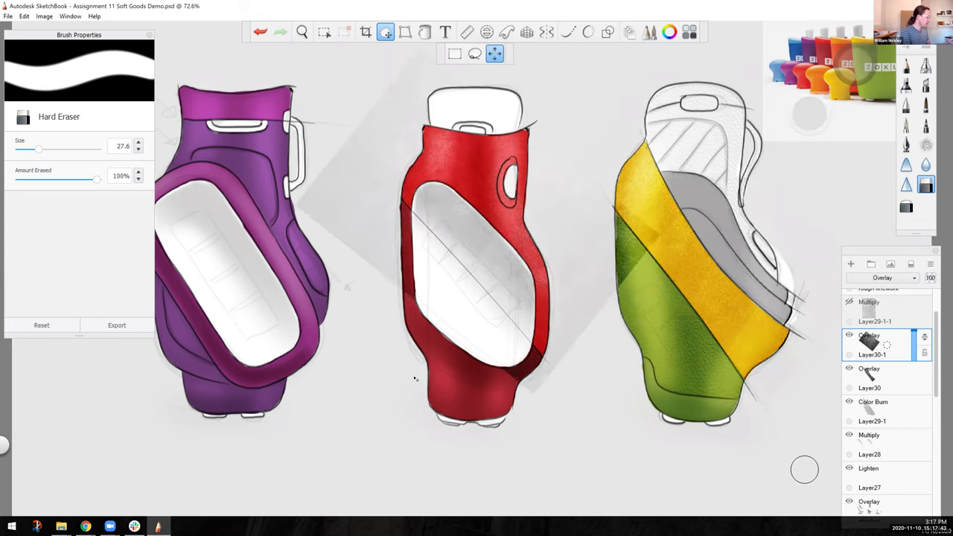
click(404, 315)
Duplicate the leather layer placed on the red bag, hide the new copy and activate the visible one below it.
drag(886, 345, 858, 327)
click(848, 335)
click(886, 378)
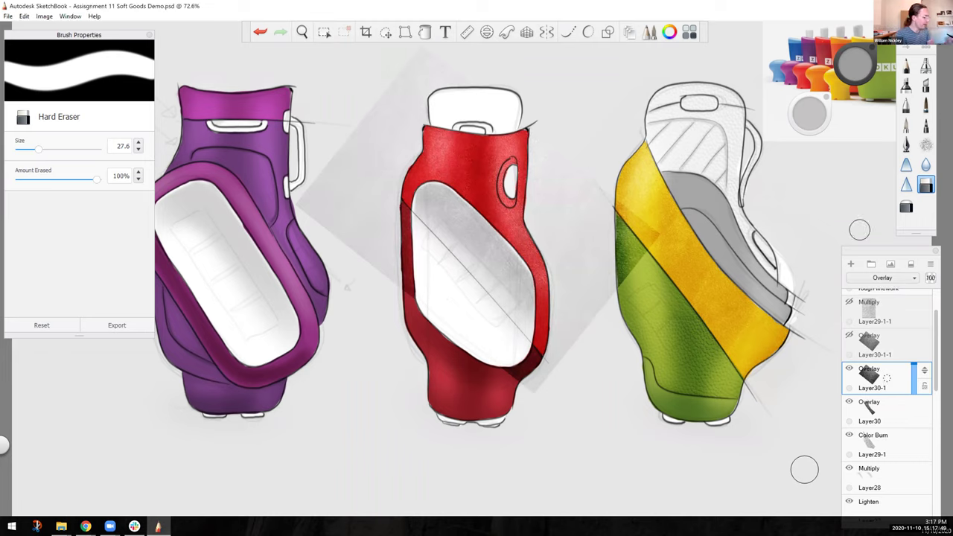
Erase the Overlay leather outside the red bag's outline and over its dark red lower panel with the 27.6 Hard Eraser.
mouse_move(305, 197)
mouse_down()
mouse_move(350, 242)
mouse_move(325, 186)
mouse_move(387, 268)
mouse_move(346, 156)
mouse_up()
drag(399, 269, 402, 286)
mouse_move(513, 385)
mouse_down()
mouse_move(532, 373)
mouse_move(538, 354)
mouse_up()
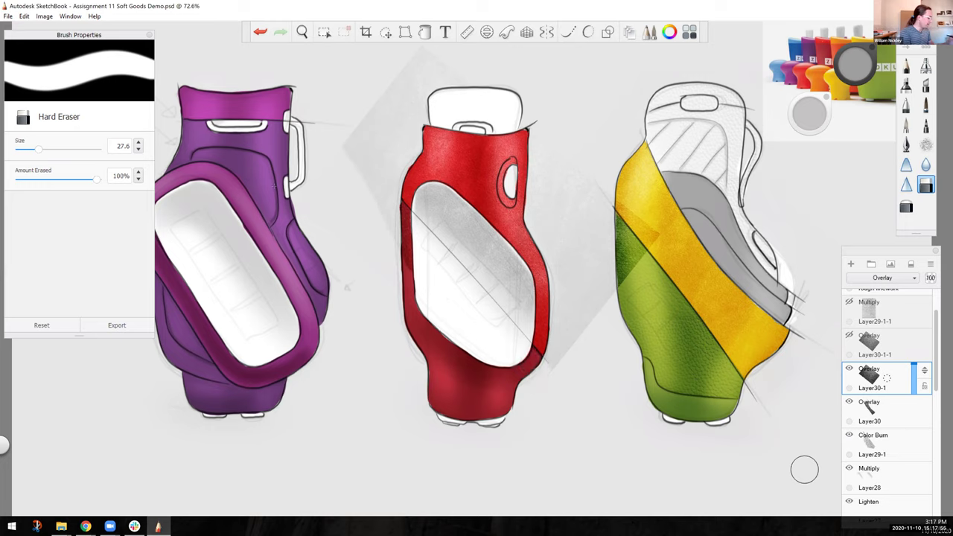
drag(407, 269, 408, 214)
mouse_move(360, 196)
mouse_down()
mouse_move(393, 210)
mouse_move(330, 172)
mouse_move(361, 151)
mouse_move(365, 122)
mouse_up()
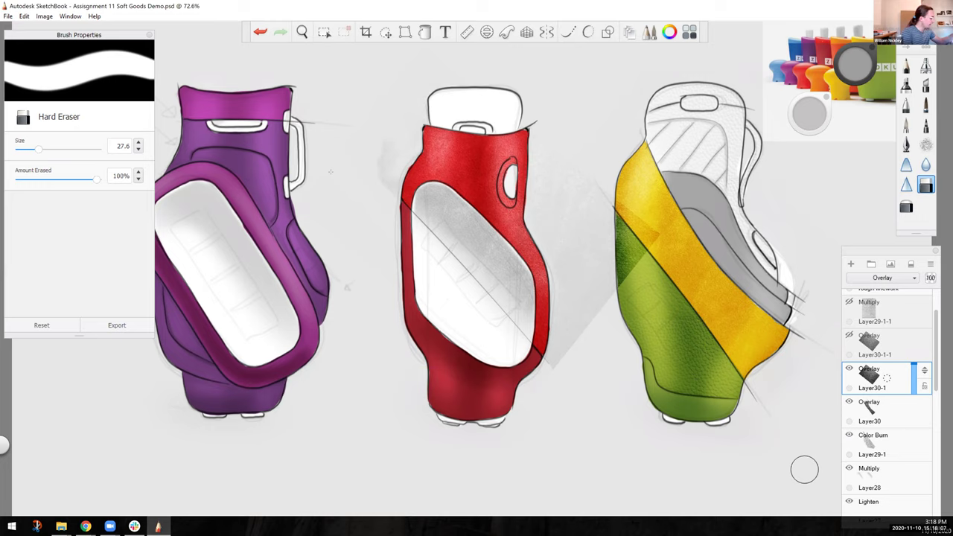
mouse_move(633, 208)
mouse_down()
mouse_move(646, 245)
mouse_move(597, 297)
mouse_move(575, 280)
mouse_up()
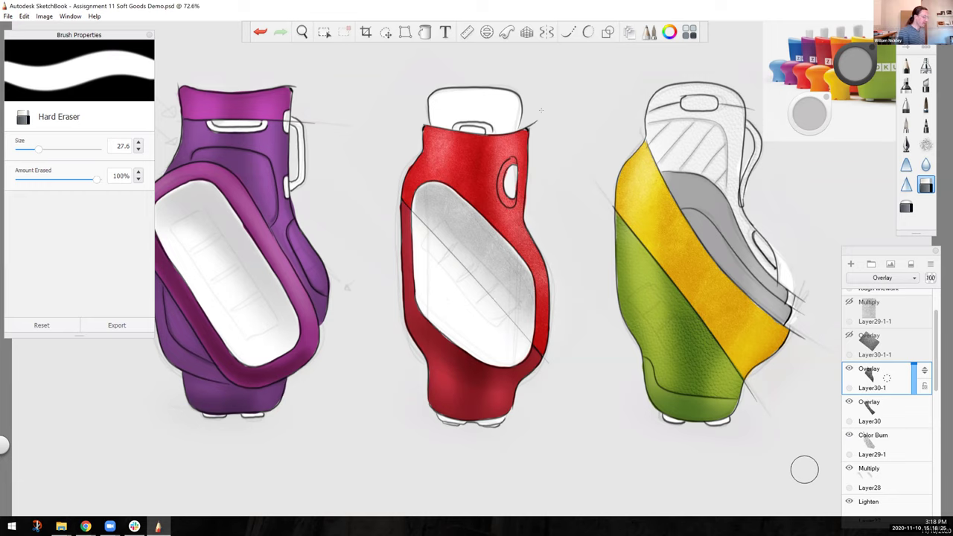
key(space)
mouse_move(417, 276)
mouse_down()
mouse_move(354, 245)
mouse_move(350, 310)
mouse_move(344, 302)
mouse_up()
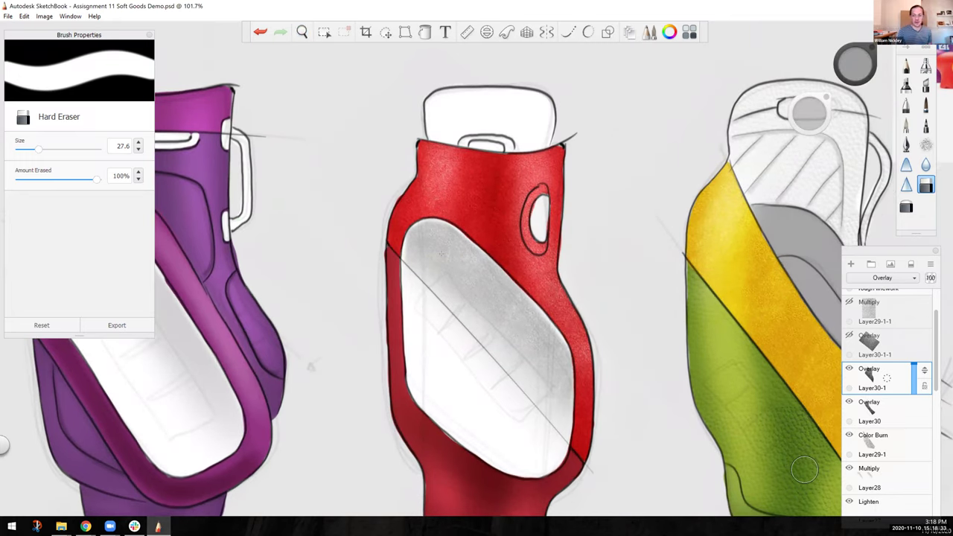
drag(376, 356, 425, 332)
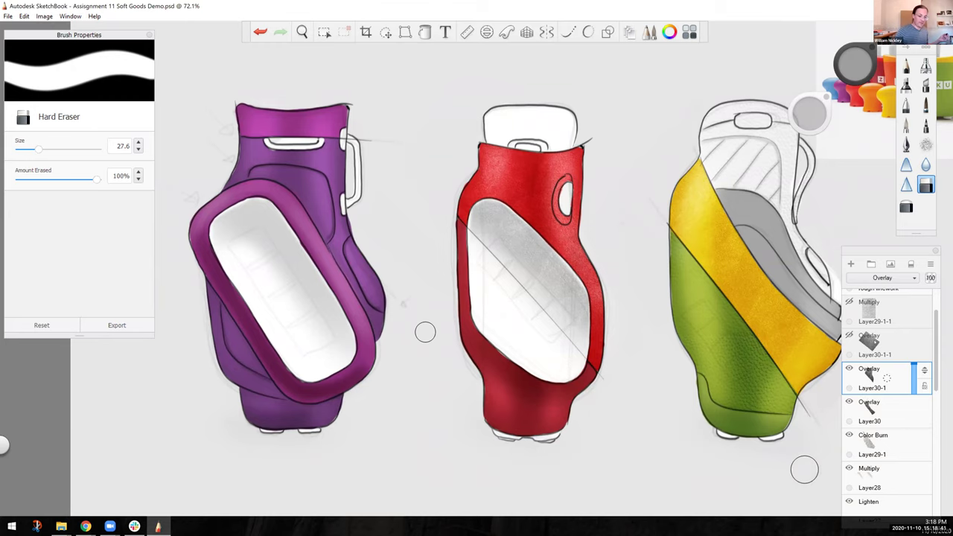
key(space)
drag(417, 401, 369, 404)
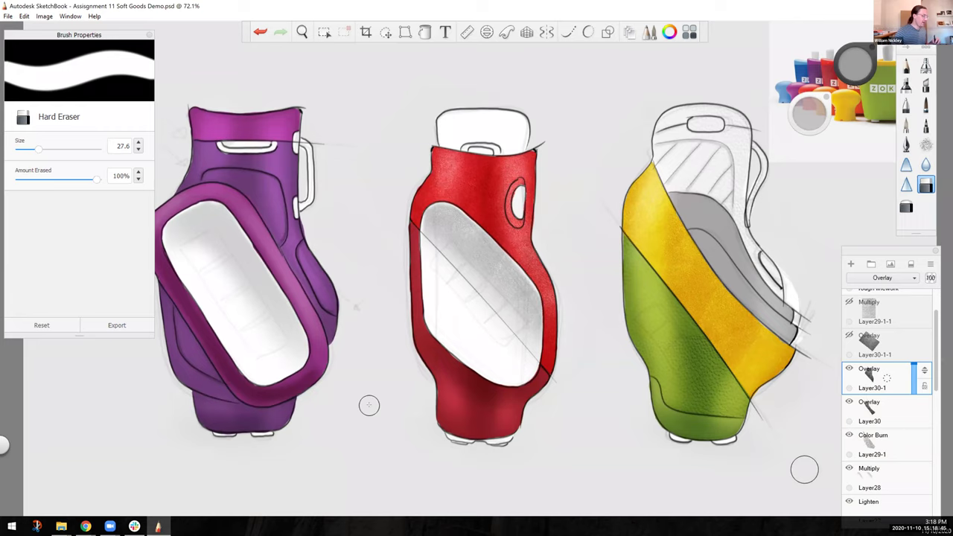
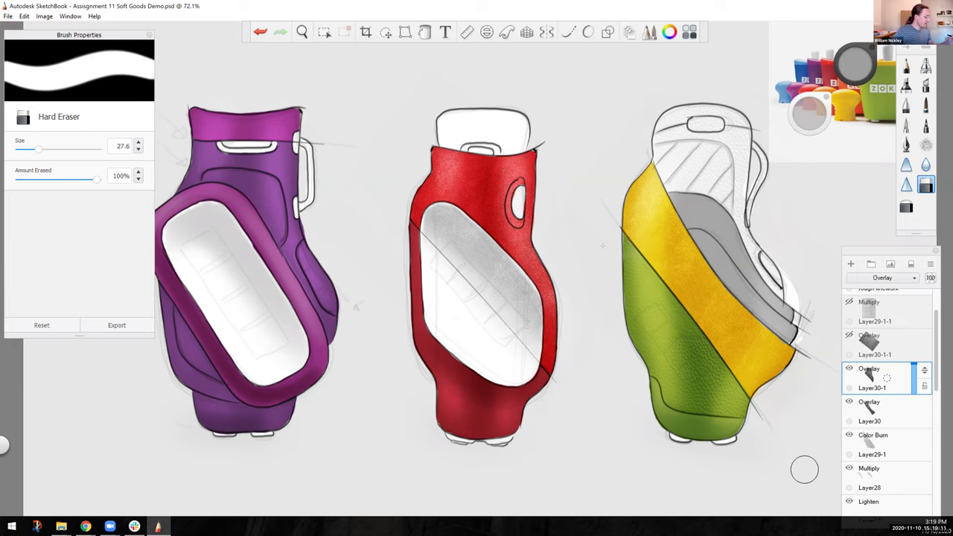
Lasso the white ZOKU logo on the green container in the reference photo.
key(space)
drag(597, 331, 493, 335)
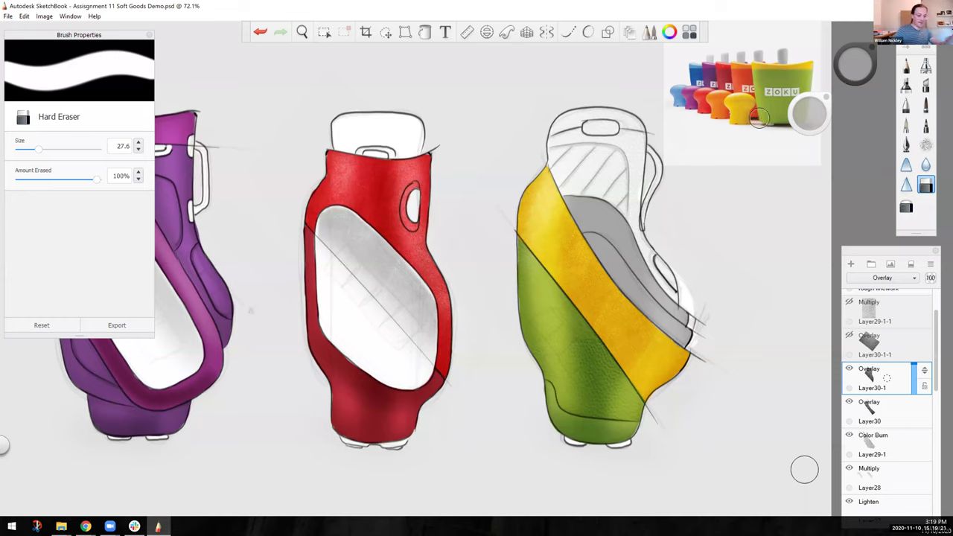
key(space)
drag(606, 206, 588, 215)
drag(620, 177, 577, 198)
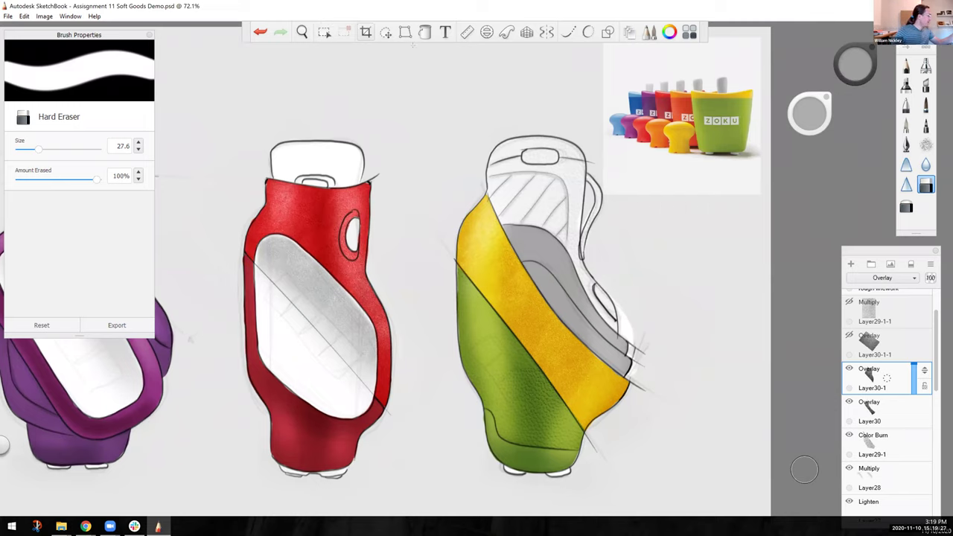
click(385, 32)
click(475, 53)
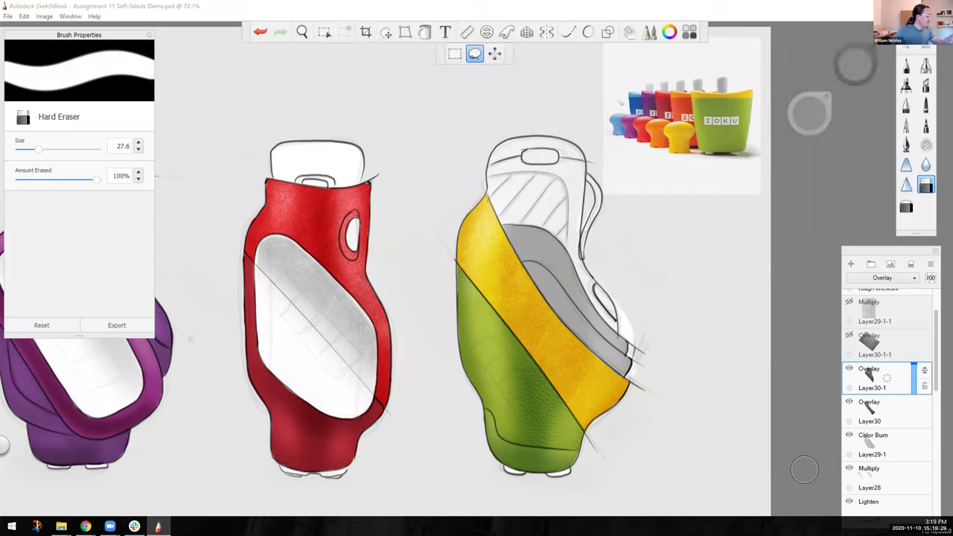
mouse_move(705, 113)
mouse_down()
mouse_move(739, 116)
mouse_move(710, 133)
mouse_move(705, 111)
mouse_up()
key(space)
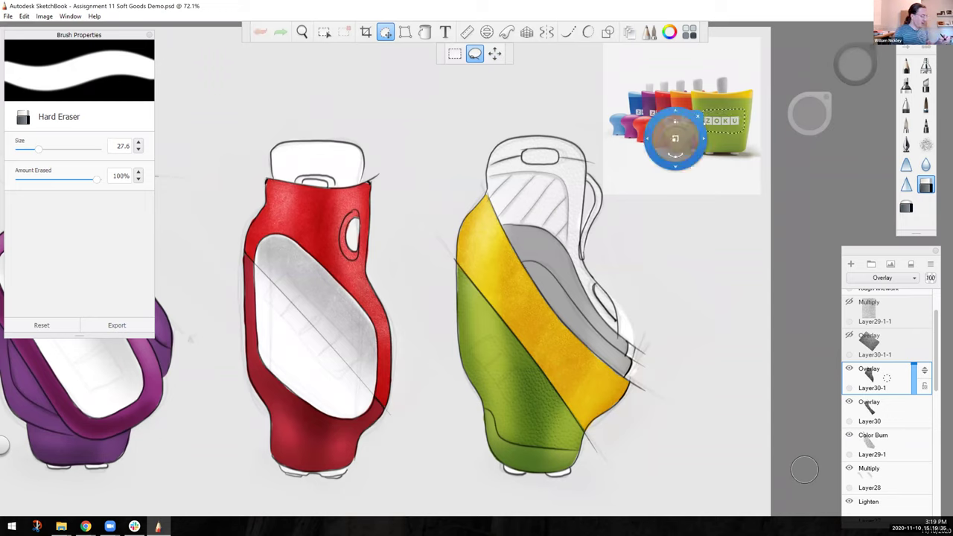
Copy the selected logo from the reference layer and paste it as a new layer above rough linework.
scroll(886, 378, down, 10)
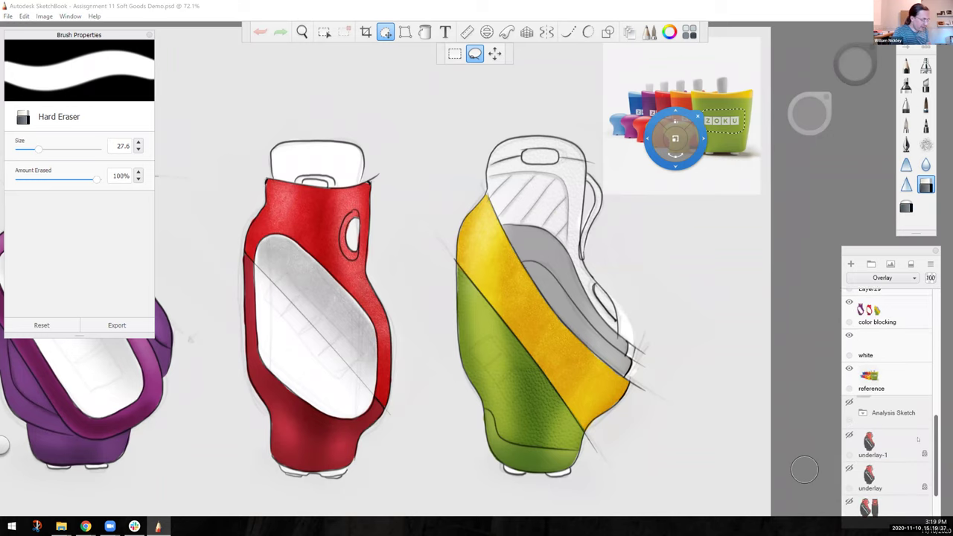
click(873, 390)
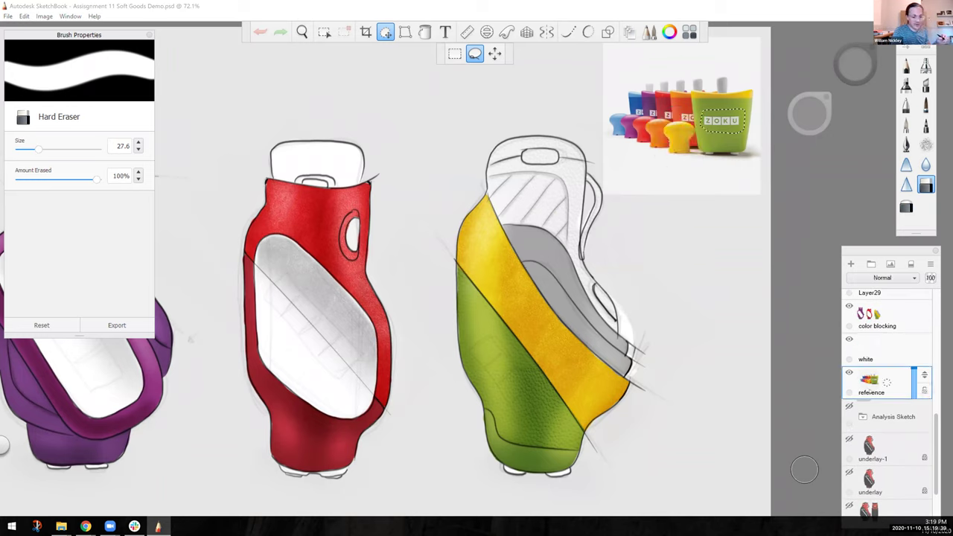
scroll(886, 387, up, 10)
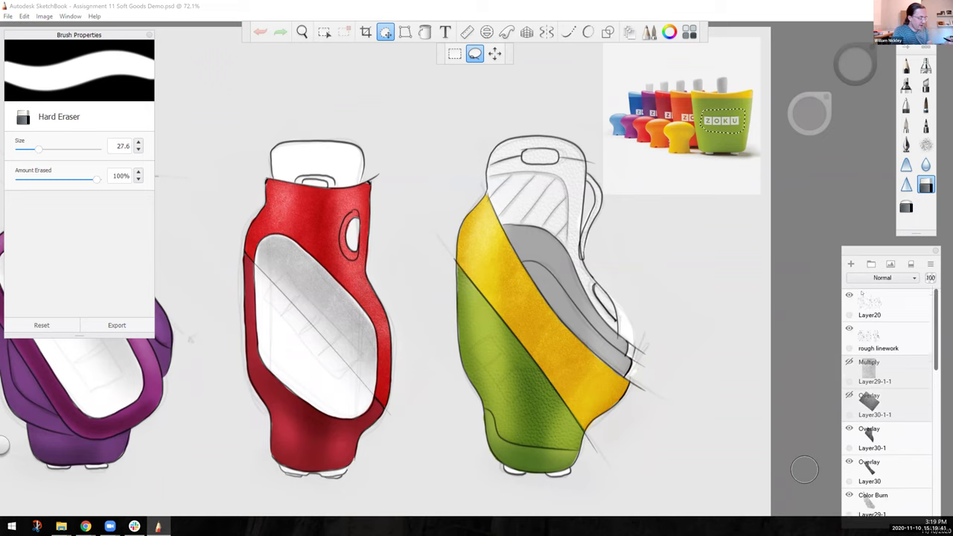
click(883, 350)
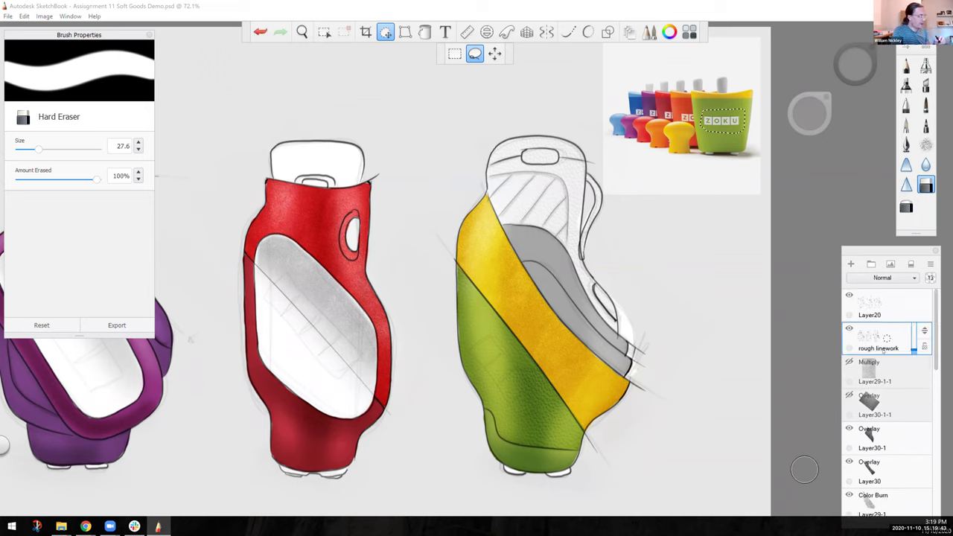
key(ctrl+v)
Enlarge and rotate the pasted ZOKU logo and place it diagonally on the third bag's green panel, parallel to the yellow band.
drag(463, 217, 443, 323)
drag(423, 371, 414, 360)
drag(449, 225, 306, 357)
drag(277, 371, 283, 375)
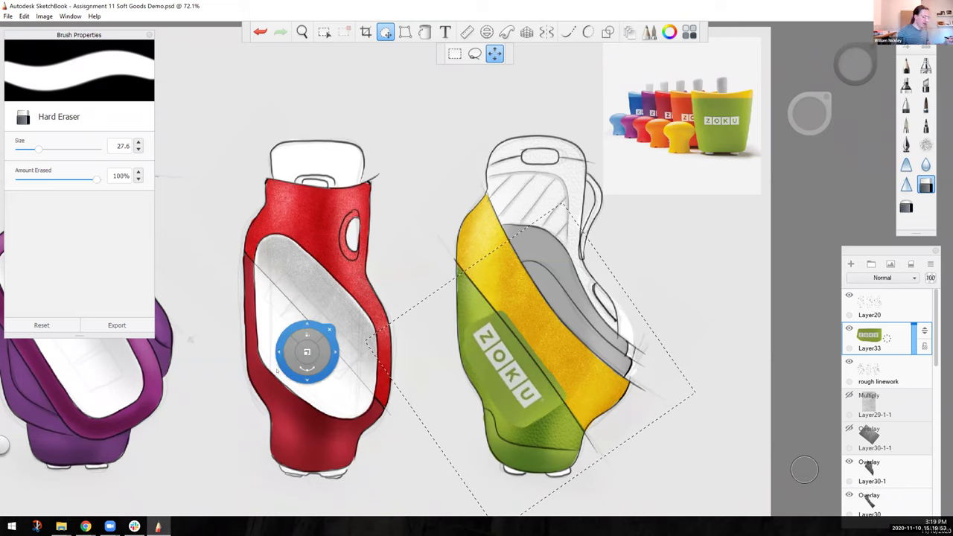
Set the logo layer's blend mode to Lighten and finish the logo's transformation.
click(881, 277)
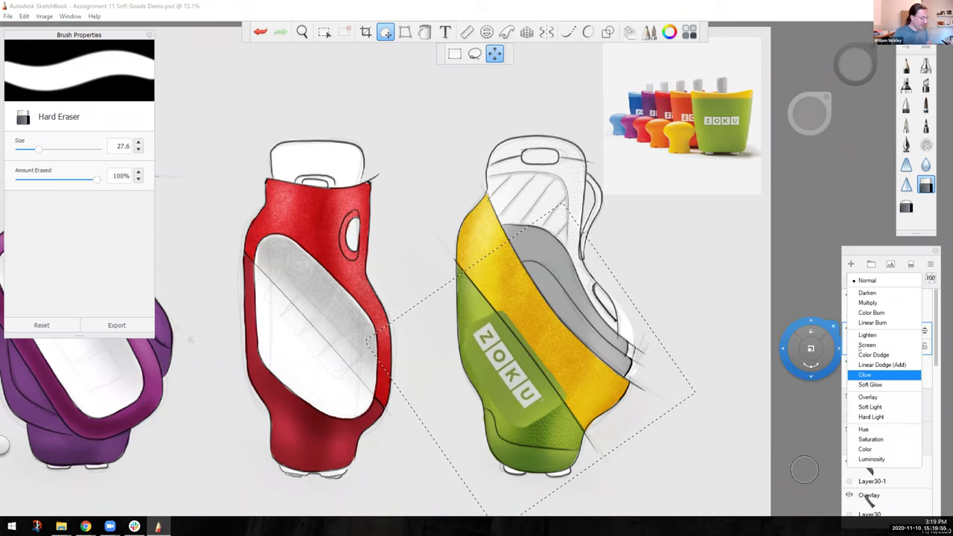
click(867, 335)
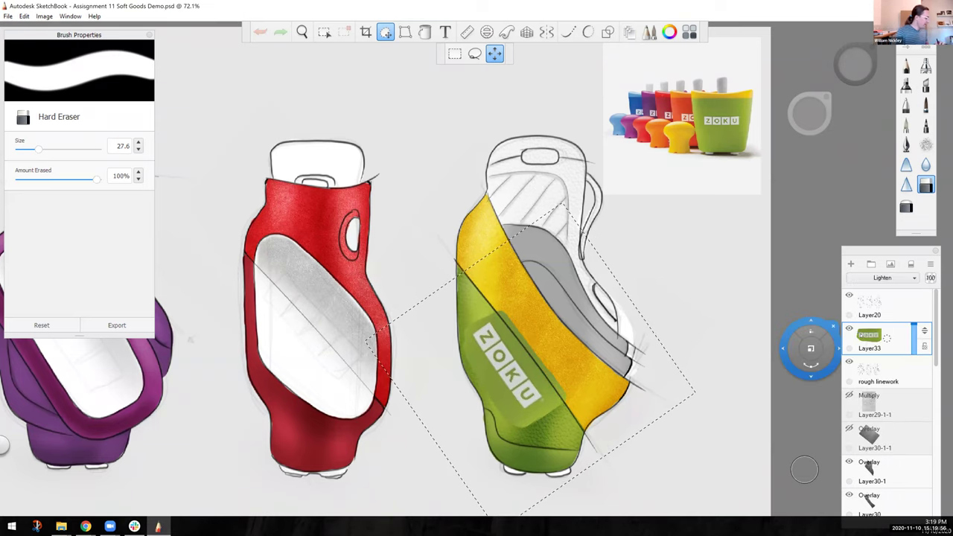
click(393, 347)
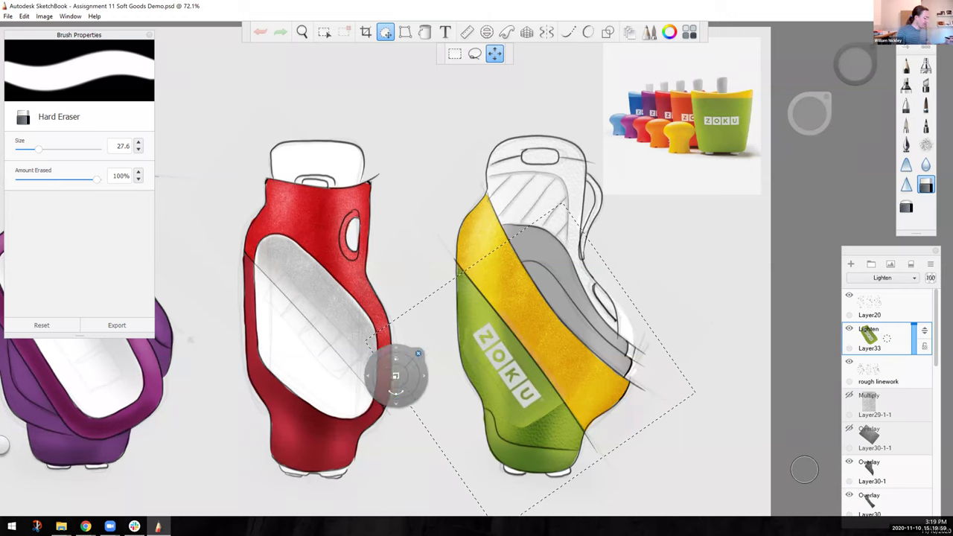
click(418, 353)
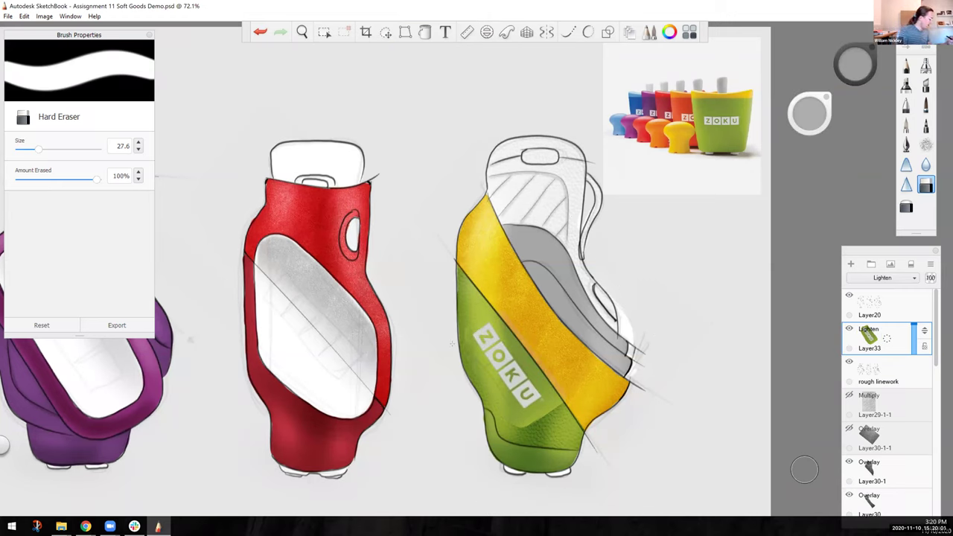
Erase the leftover green background around the ZOKU lettering with the 27.6 Hard Eraser.
mouse_move(514, 409)
mouse_down()
mouse_move(521, 426)
mouse_move(541, 423)
mouse_move(548, 380)
mouse_move(530, 362)
mouse_up()
key(ctrl+z)
mouse_move(547, 397)
mouse_down()
mouse_move(510, 331)
mouse_move(529, 373)
mouse_move(554, 399)
mouse_move(526, 414)
mouse_up()
mouse_move(541, 402)
mouse_down()
mouse_move(526, 411)
mouse_move(530, 404)
mouse_up()
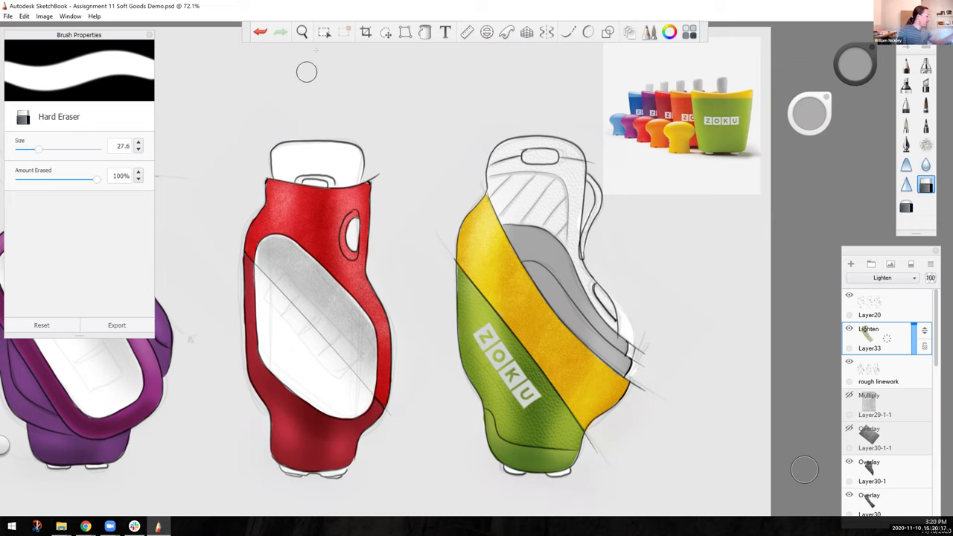
Slightly enlarge the ZOKU logo and readjust its position on the green panel.
click(384, 31)
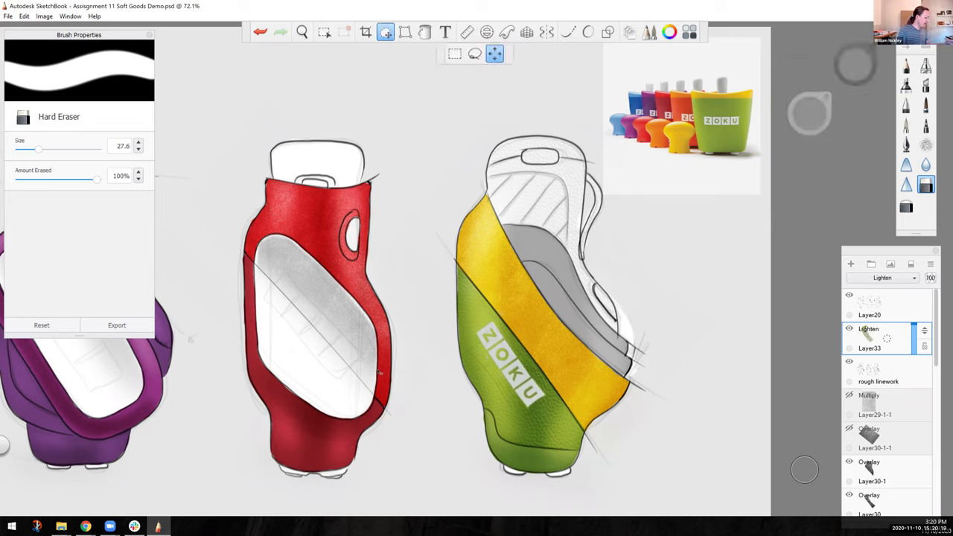
drag(511, 364, 513, 372)
mouse_move(378, 372)
mouse_down()
mouse_move(403, 350)
mouse_move(384, 370)
mouse_up()
click(428, 328)
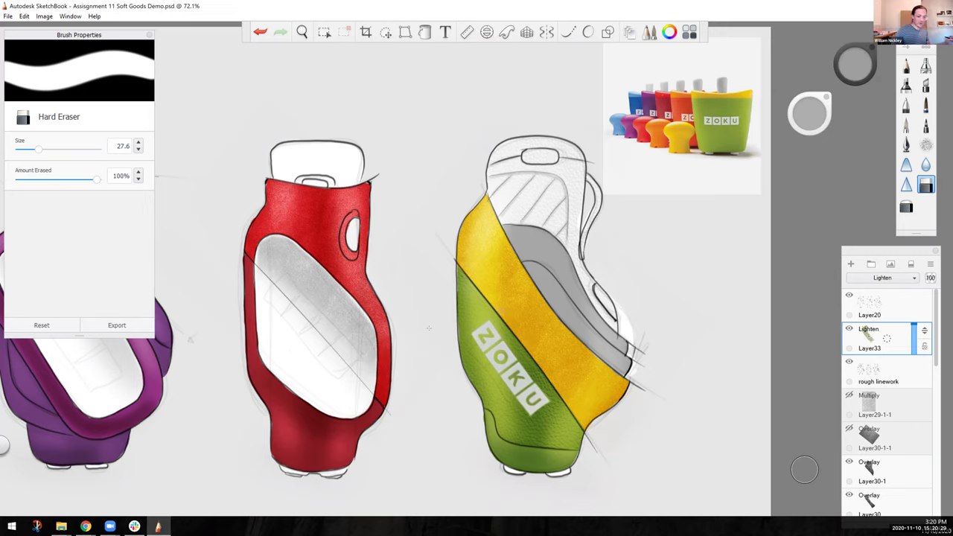
key(space)
mouse_move(304, 383)
mouse_down()
mouse_move(428, 378)
mouse_move(449, 386)
mouse_move(421, 379)
mouse_up()
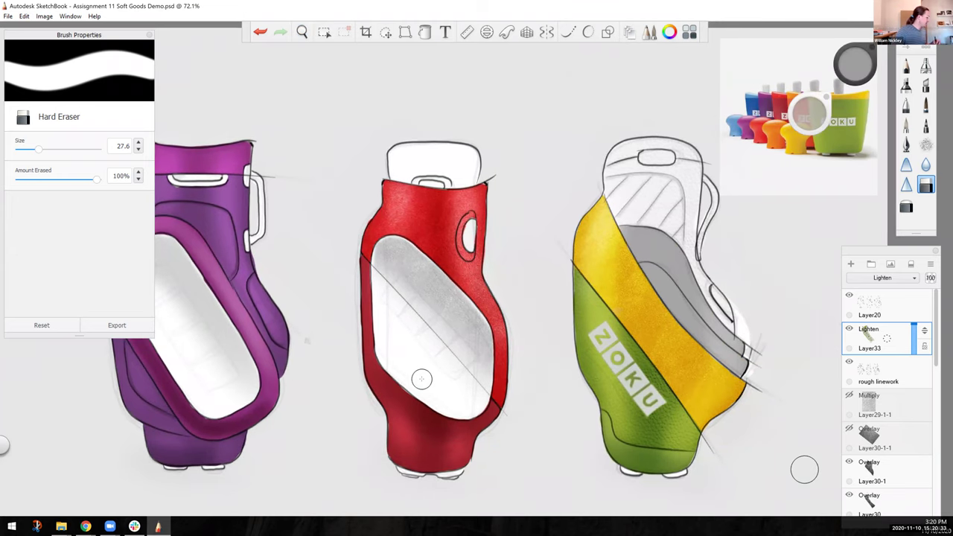
key(space)
drag(197, 431, 278, 404)
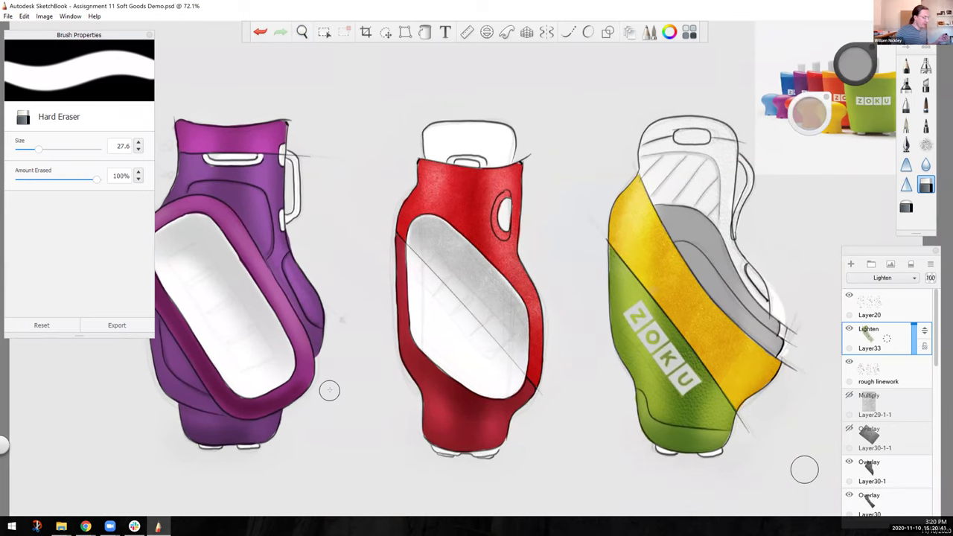
Draw thick black zipper lines with pulls along the purple bag's upper and side pockets on Layer20, using the 7.0 Pencil.
key(space)
drag(347, 367, 345, 270)
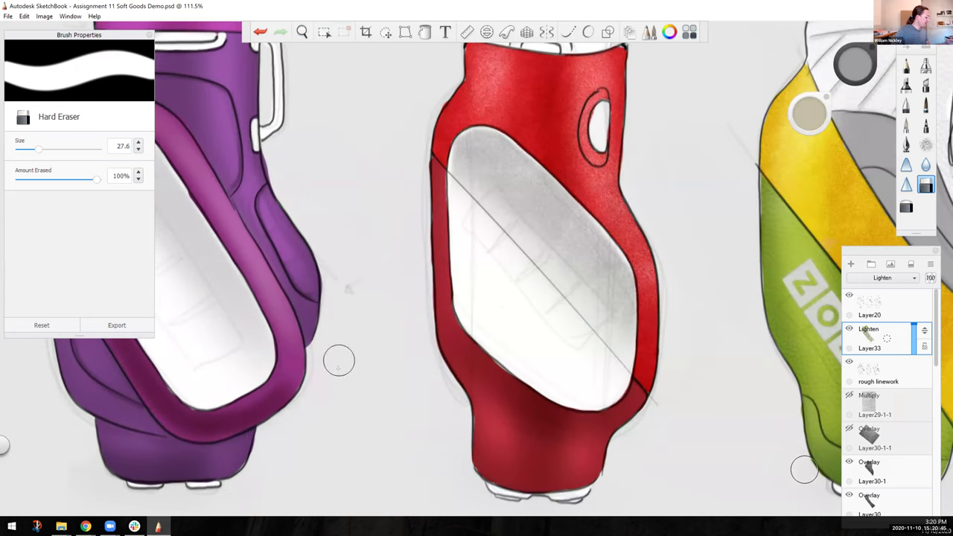
drag(317, 361, 565, 455)
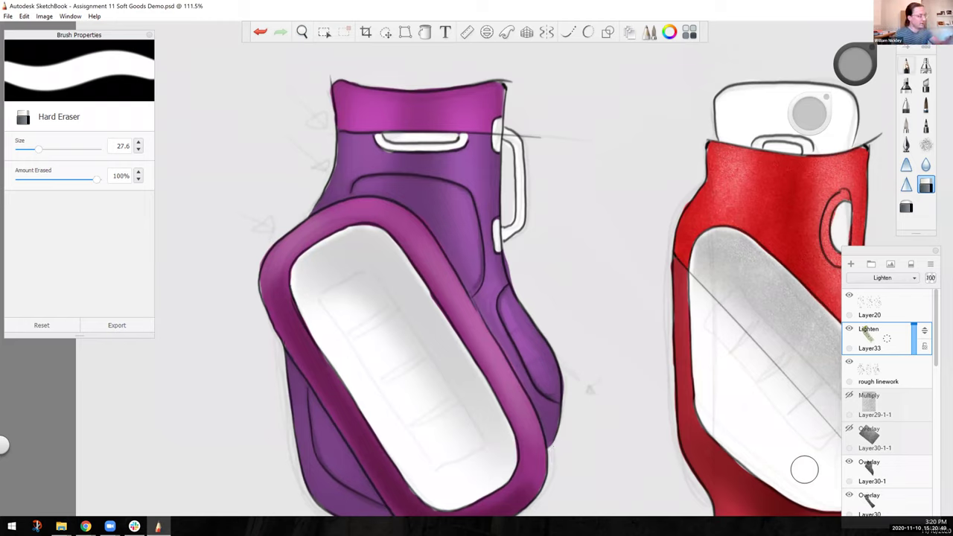
click(905, 66)
click(887, 304)
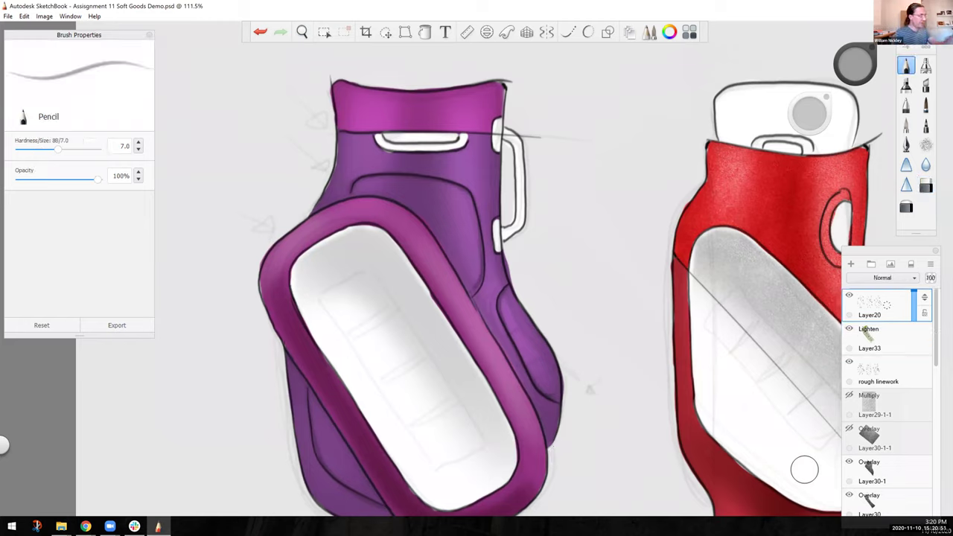
click(854, 64)
click(851, 85)
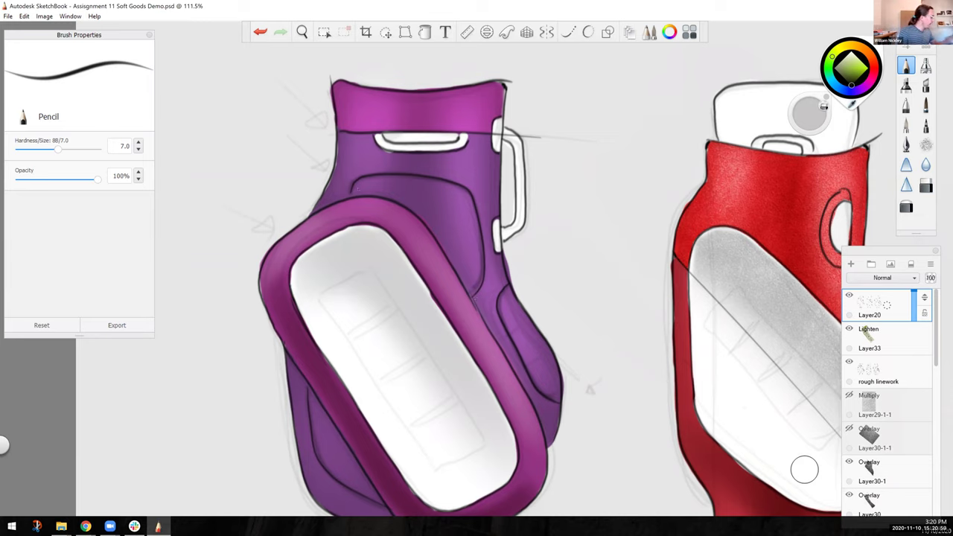
mouse_move(357, 183)
mouse_down()
mouse_move(429, 178)
mouse_move(467, 192)
mouse_move(485, 232)
mouse_move(477, 223)
mouse_up()
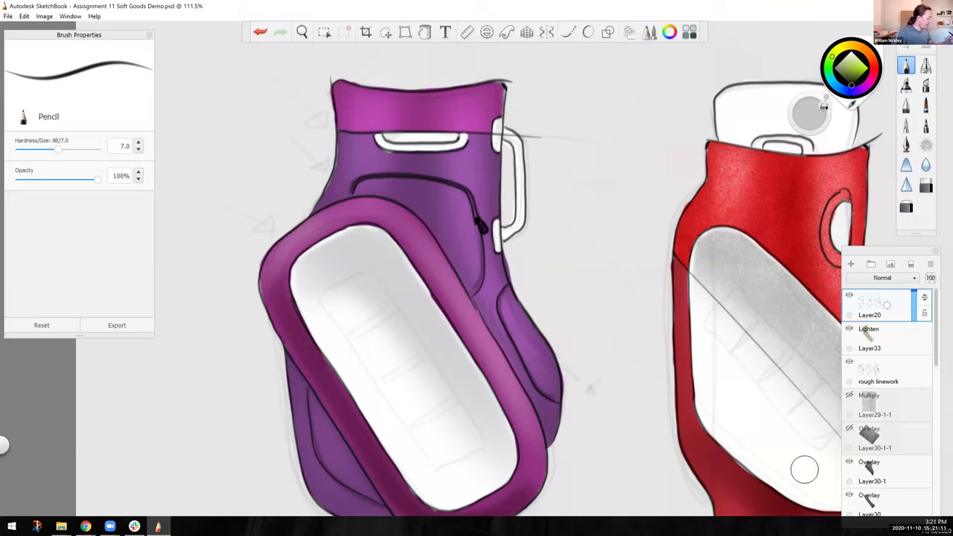
mouse_move(497, 299)
mouse_down()
mouse_move(529, 369)
mouse_move(508, 328)
mouse_move(505, 289)
mouse_up()
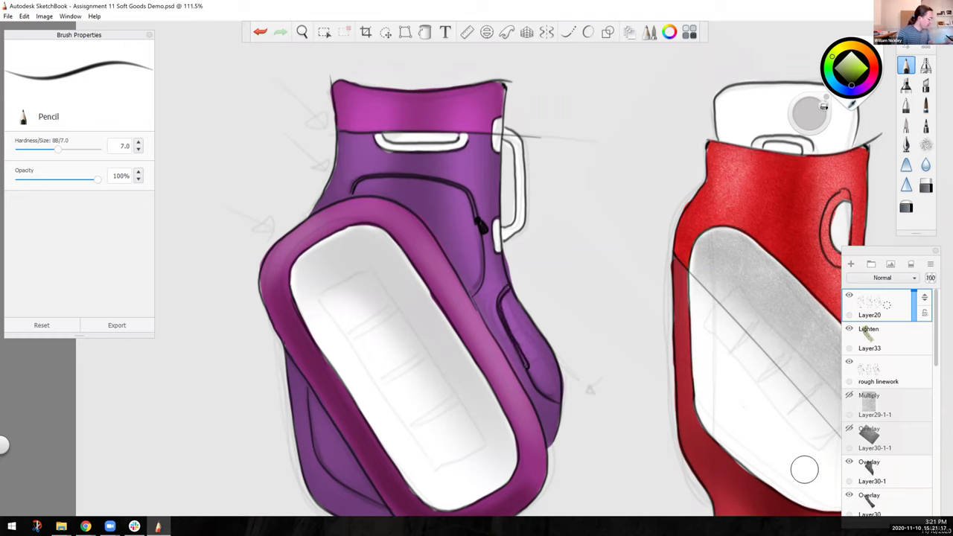
mouse_move(525, 364)
mouse_down()
mouse_move(523, 377)
mouse_move(524, 366)
mouse_up()
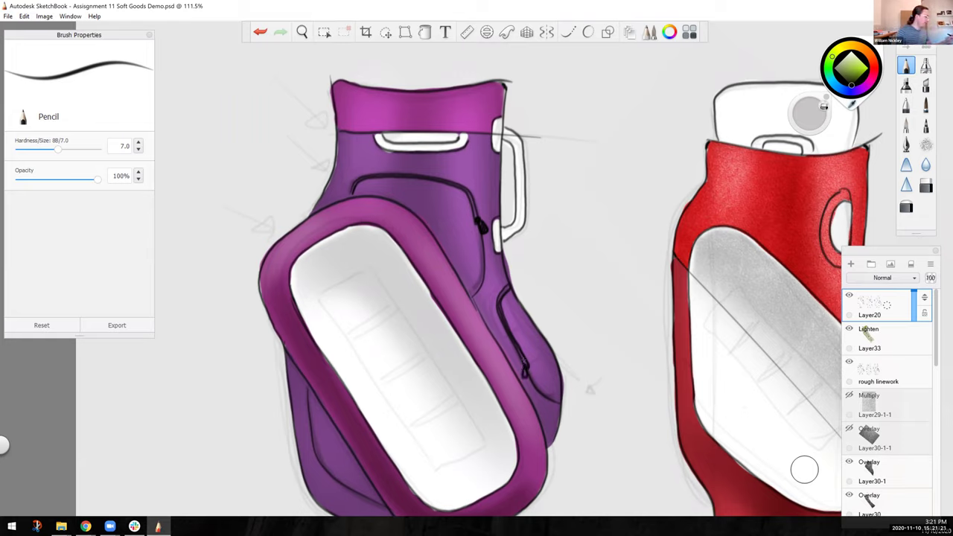
key(space)
drag(358, 394, 370, 362)
key(space)
drag(661, 349, 254, 390)
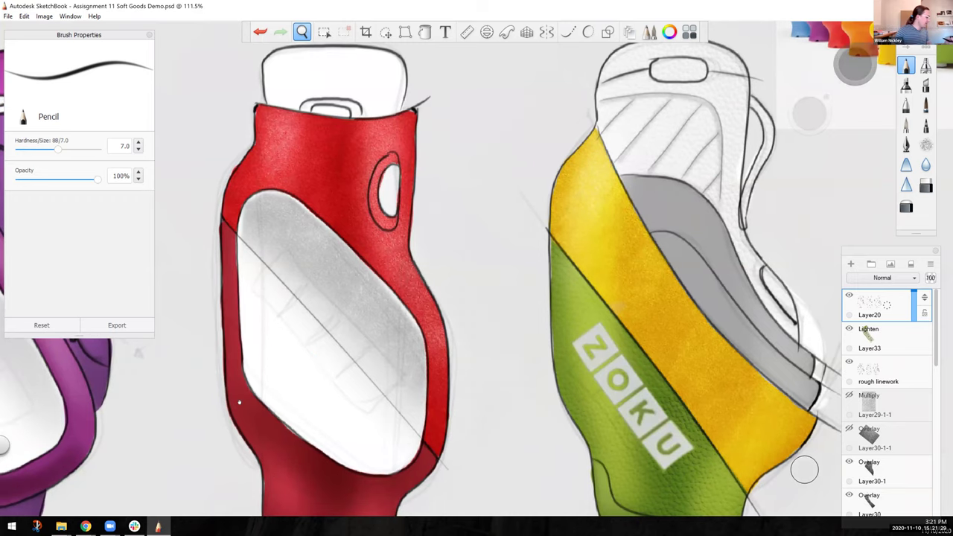
scroll(238, 402, left, 10)
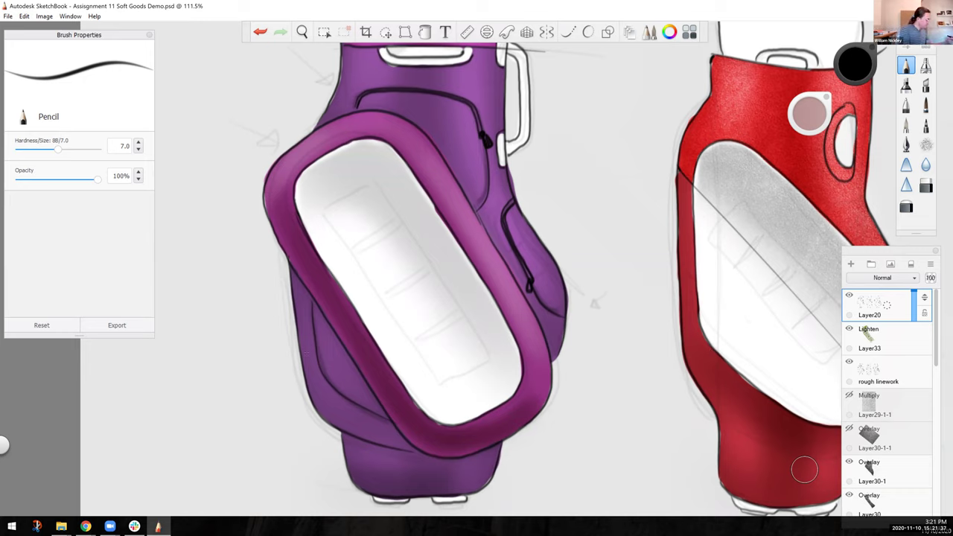
key(space)
drag(347, 268, 401, 374)
Try shading the upper edge of the red bag's oval handle opening on the shading layer with the 7.7 Airbrush.
drag(937, 324, 937, 411)
click(873, 382)
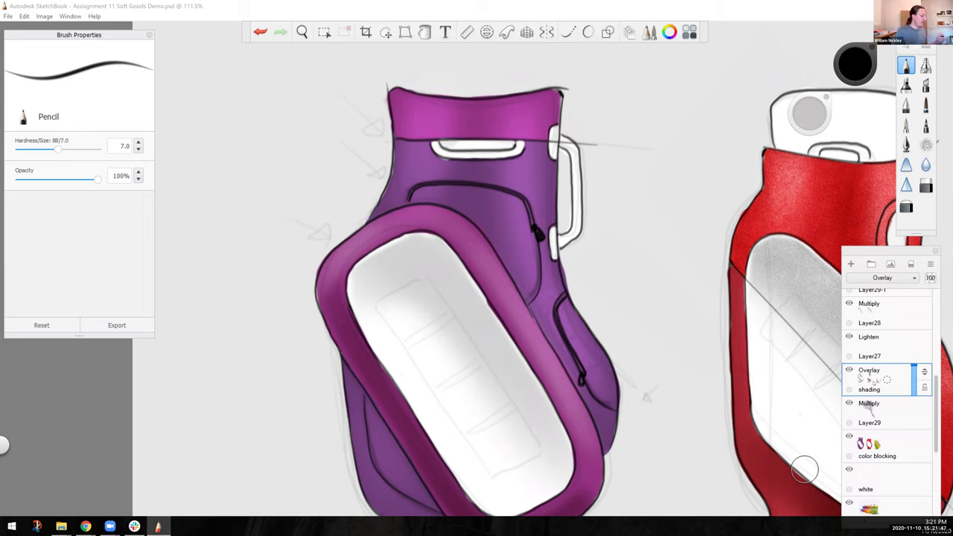
key(space)
drag(434, 394, 273, 384)
drag(485, 386, 405, 379)
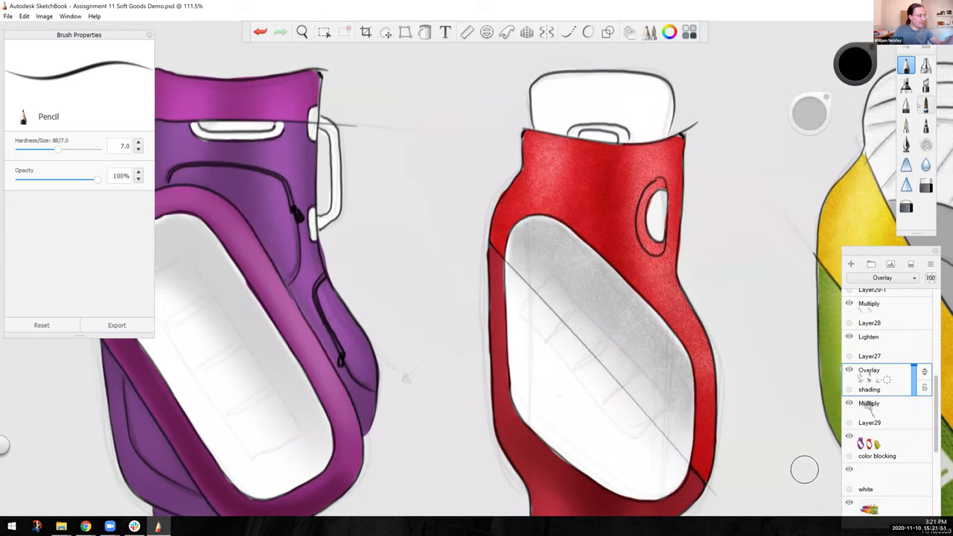
click(925, 65)
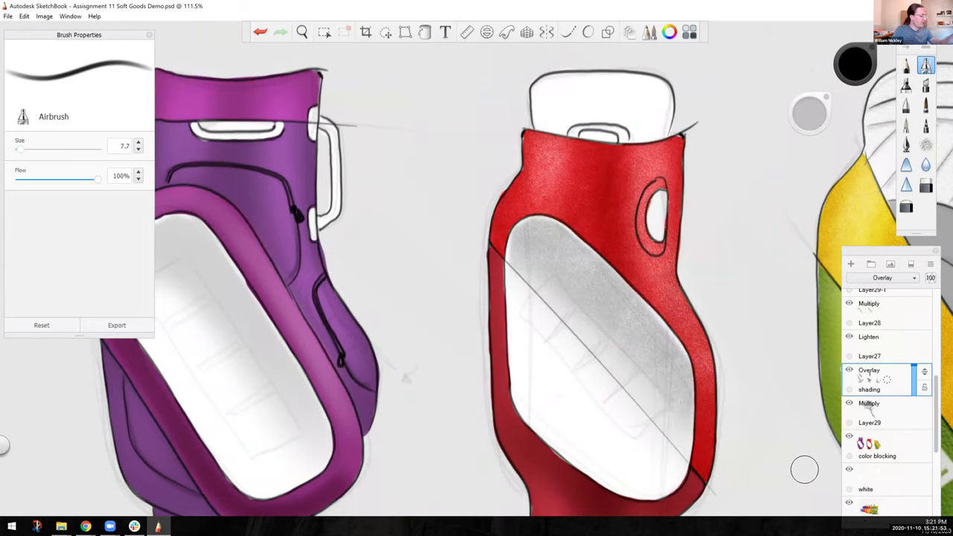
drag(658, 182, 641, 205)
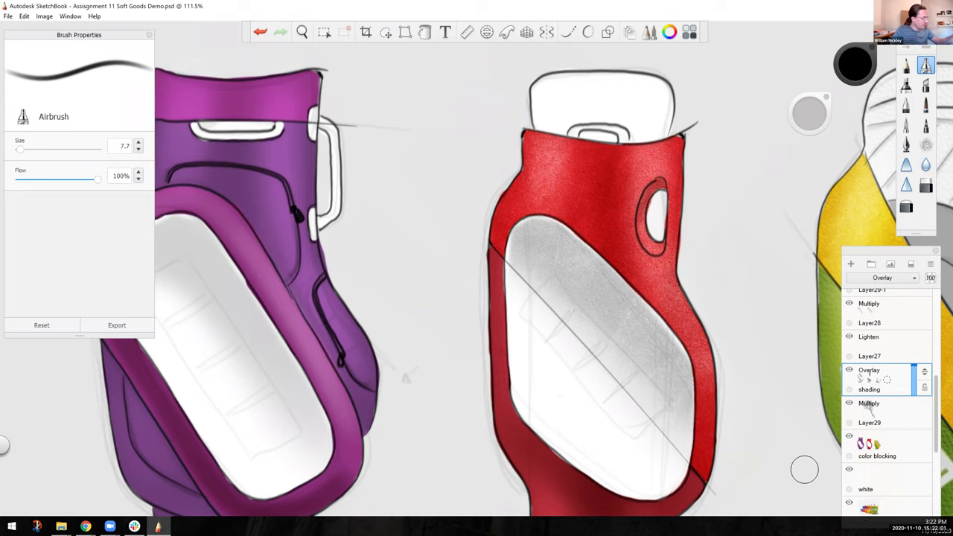
Shade the inner rim of the red bag's oval handle opening on the Multiply layer Layer28 with the 10.4 Airbrush.
click(887, 312)
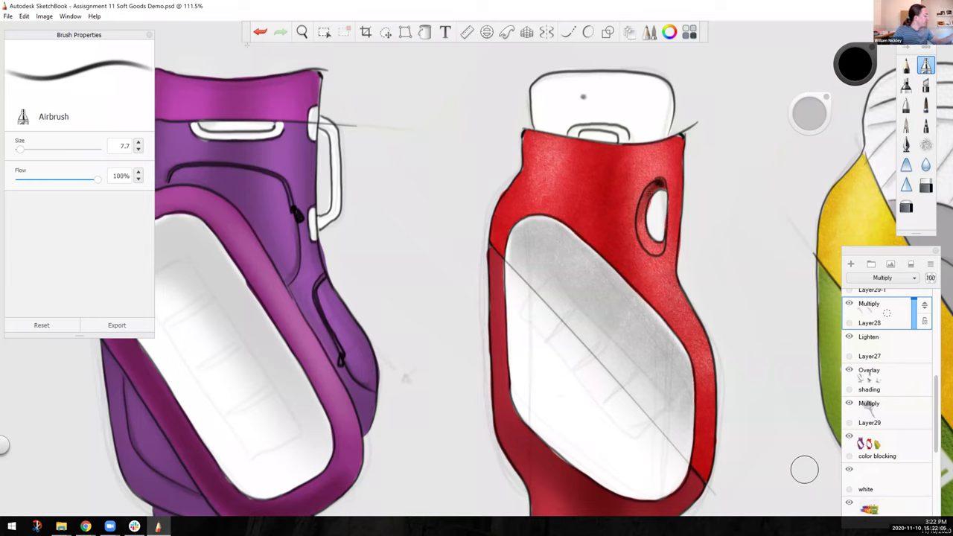
click(260, 32)
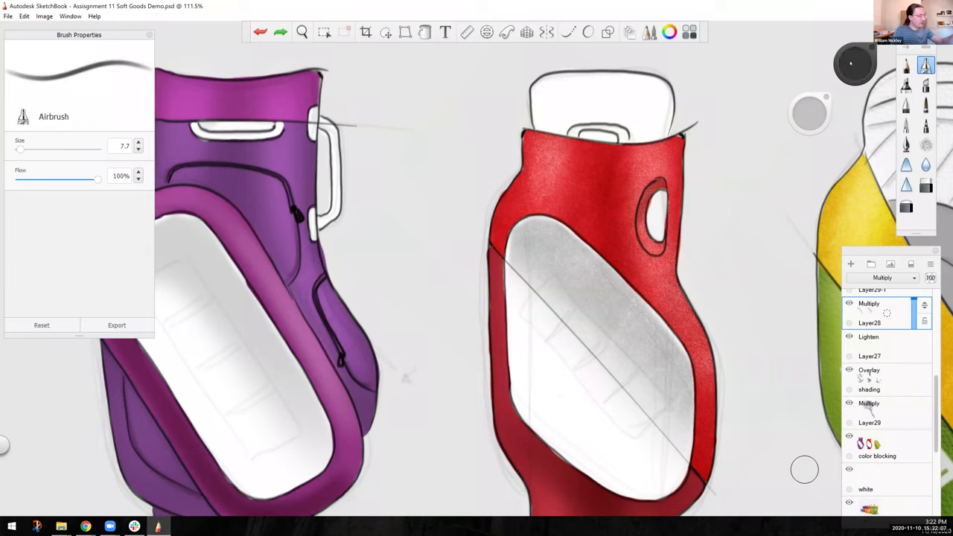
key(ctrl+y)
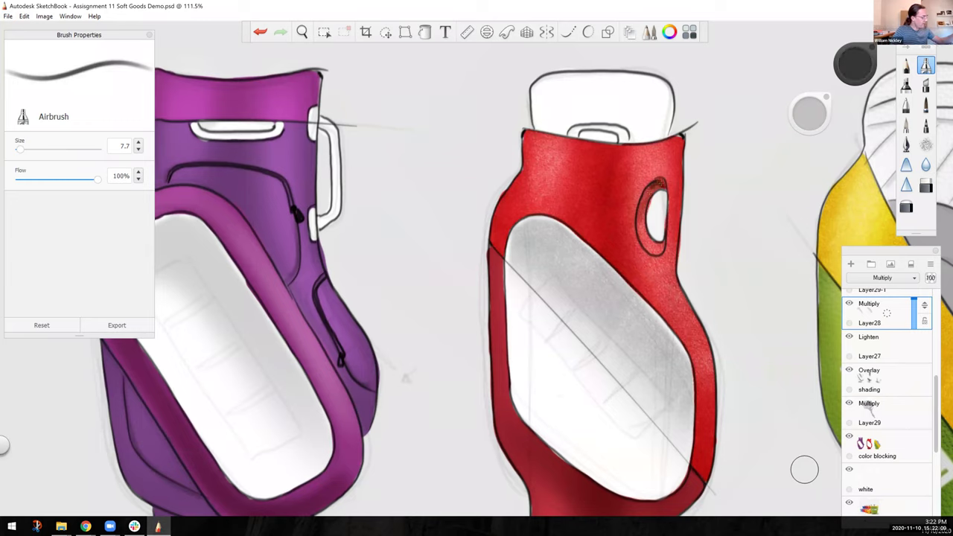
key(ctrl+z)
drag(810, 113, 818, 113)
drag(655, 185, 641, 231)
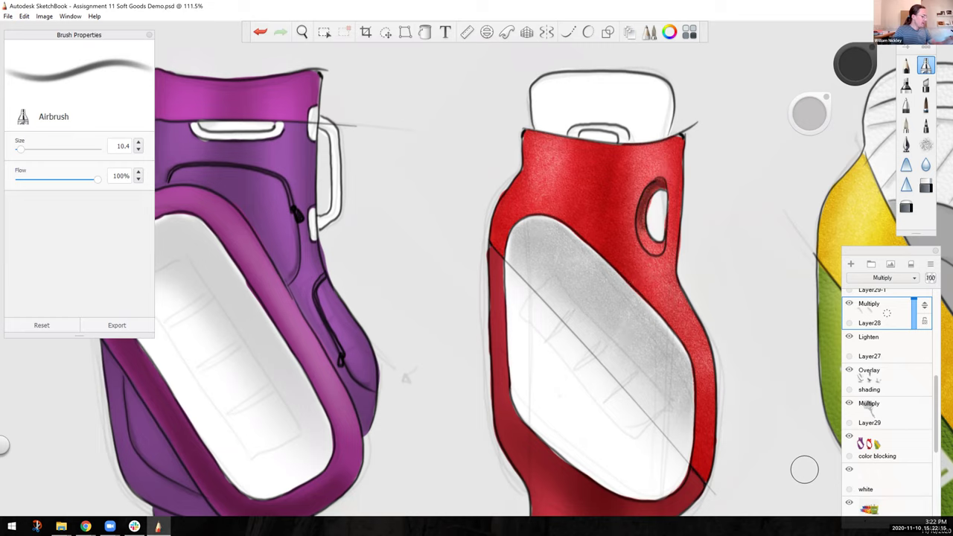
Add thin white highlights along the red bag's seams and front panel edge on the shading layer, using the 5.0 Airbrush.
key(space)
drag(427, 392, 397, 329)
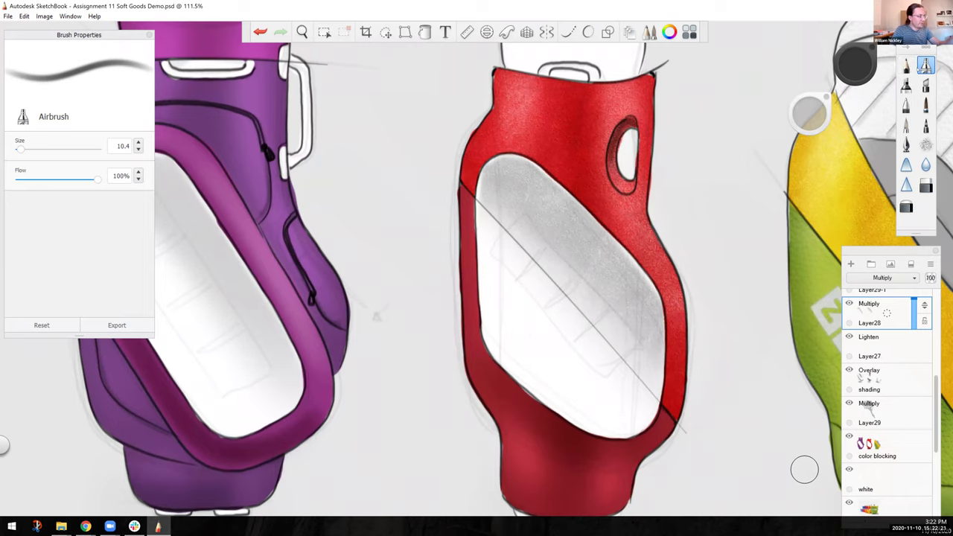
drag(809, 113, 833, 110)
click(882, 379)
drag(855, 64, 855, 55)
click(853, 64)
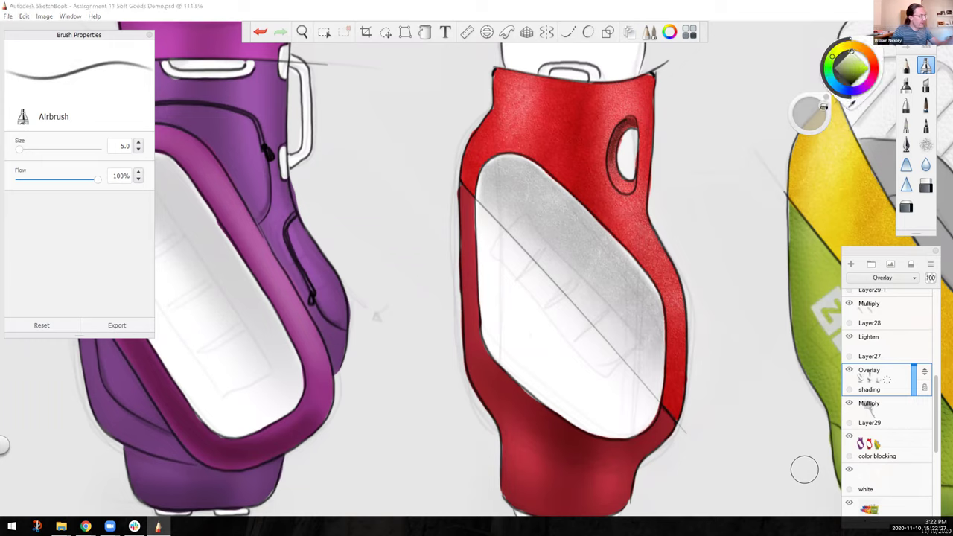
click(851, 52)
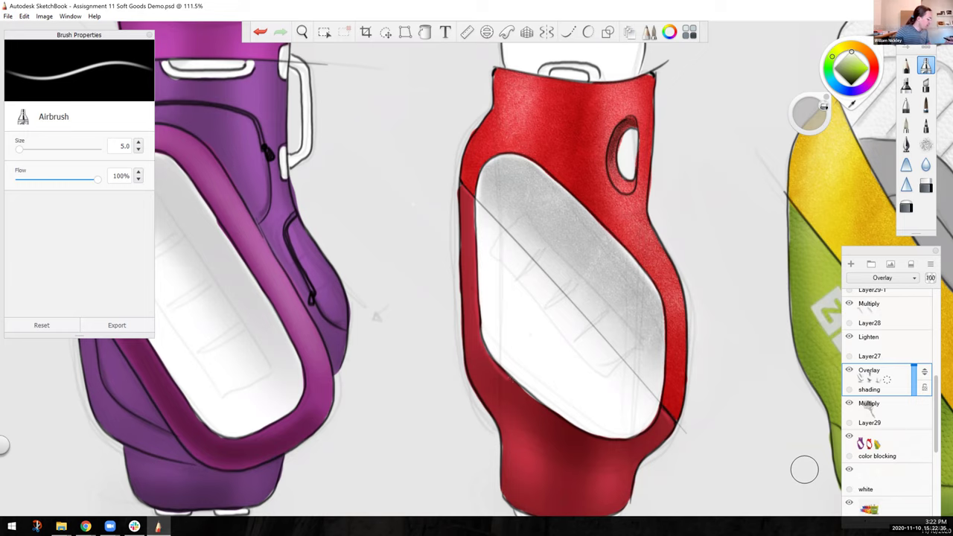
key(ctrl+z)
key(ctrl+y)
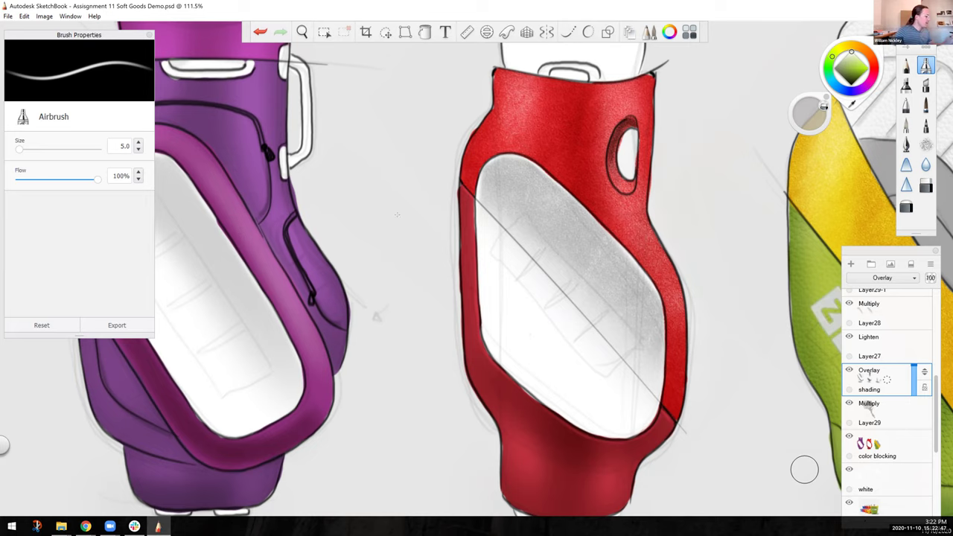
Add thin white airbrush highlights along the purple bag's pocket seams and outer trim on the shading layer.
key(space)
drag(160, 272, 382, 312)
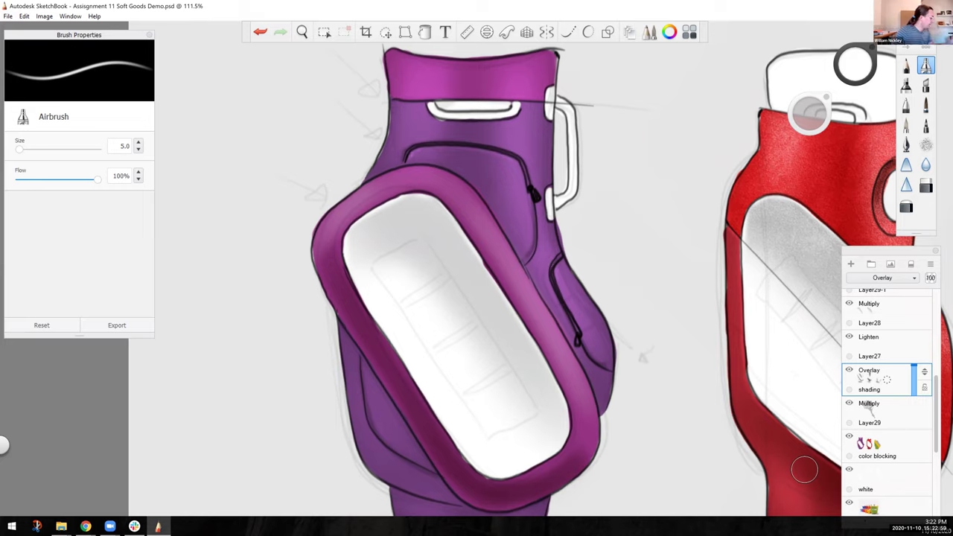
key(space)
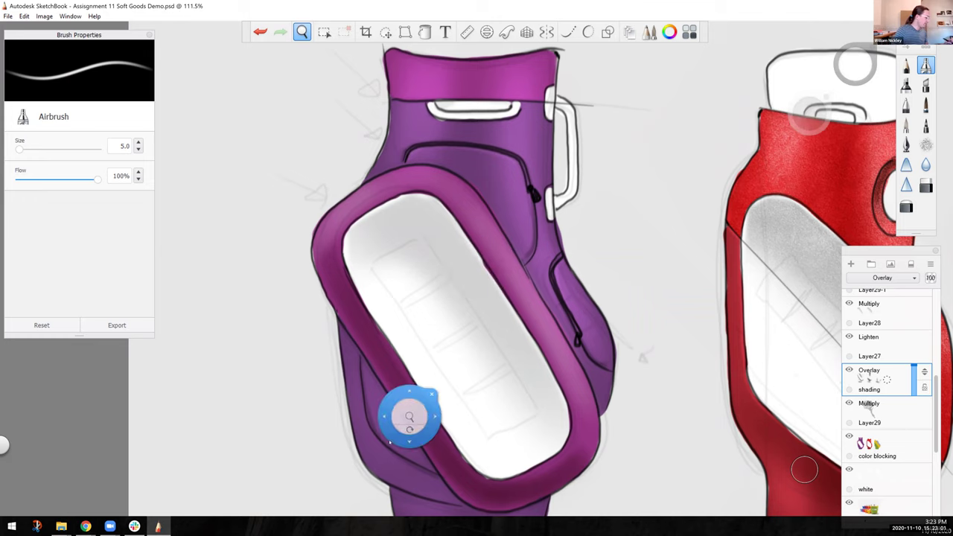
drag(387, 438, 380, 429)
drag(406, 378, 335, 322)
Add thin white airbrush highlights along the seams of the green and yellow bag, comparing the result with and without the last stroke.
drag(695, 389, 523, 375)
drag(666, 363, 308, 350)
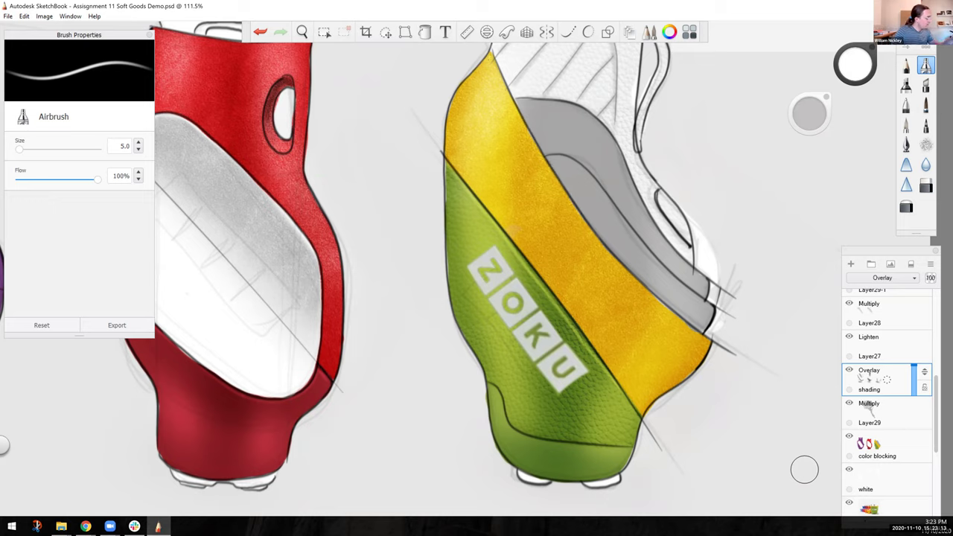
key(ctrl+z)
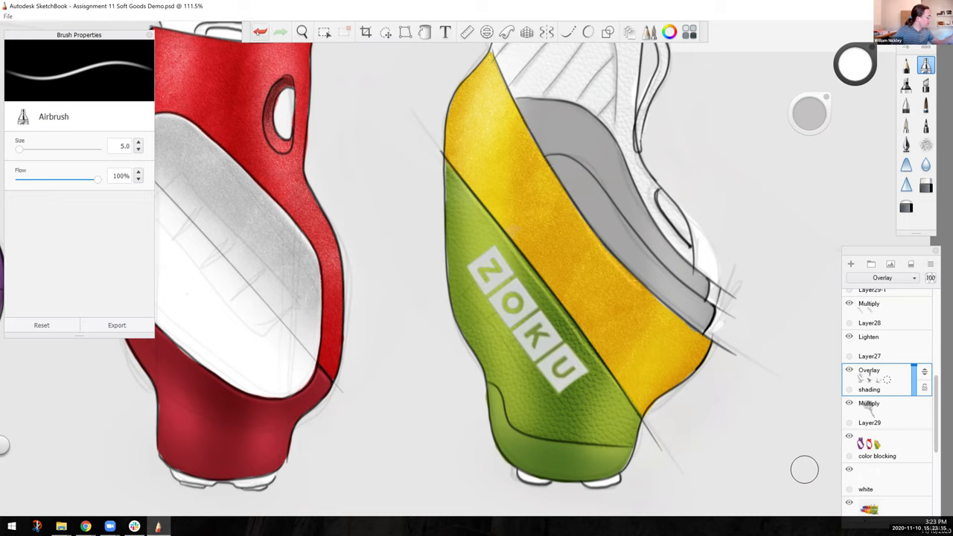
key(ctrl+y)
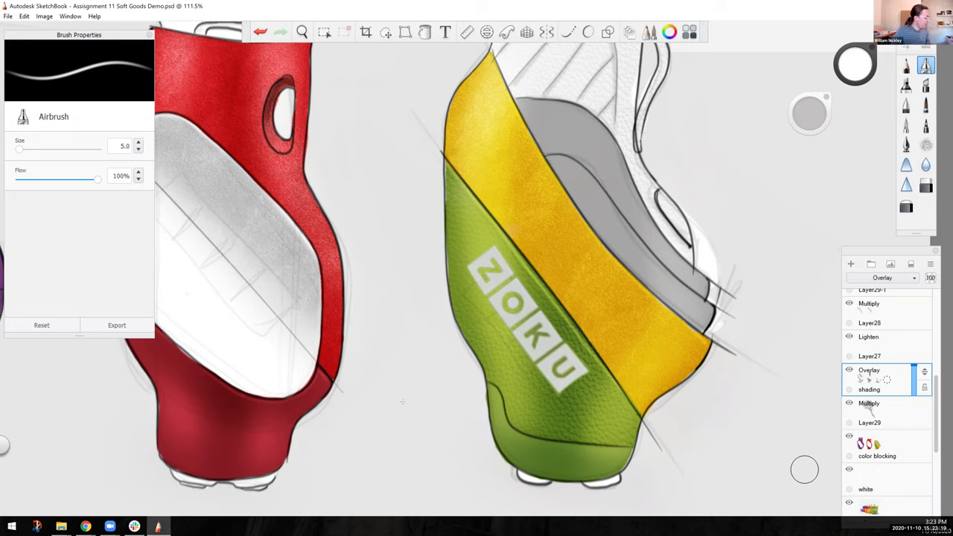
key(space)
drag(367, 390, 446, 390)
mouse_move(303, 370)
mouse_down()
mouse_move(447, 391)
mouse_move(307, 387)
mouse_up()
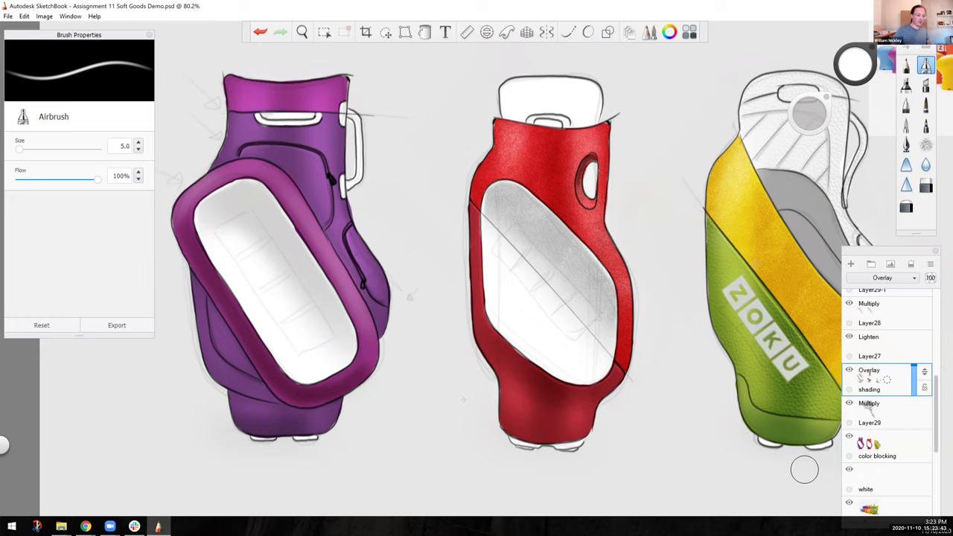
Remove the ZOKU product reference image layer located between the white layer and the Analysis Sketch group.
key(space)
drag(463, 370, 400, 383)
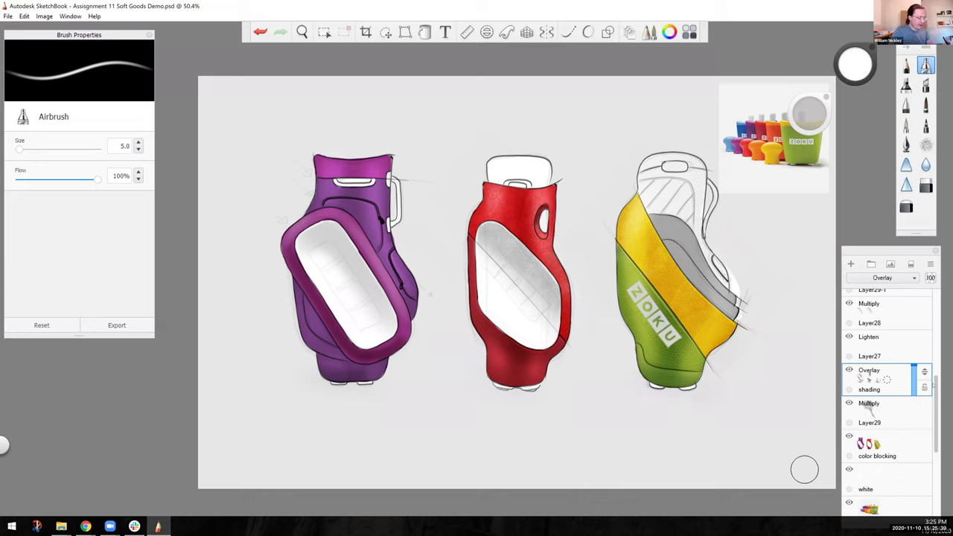
scroll(886, 402, down, 3)
drag(886, 397, 903, 359)
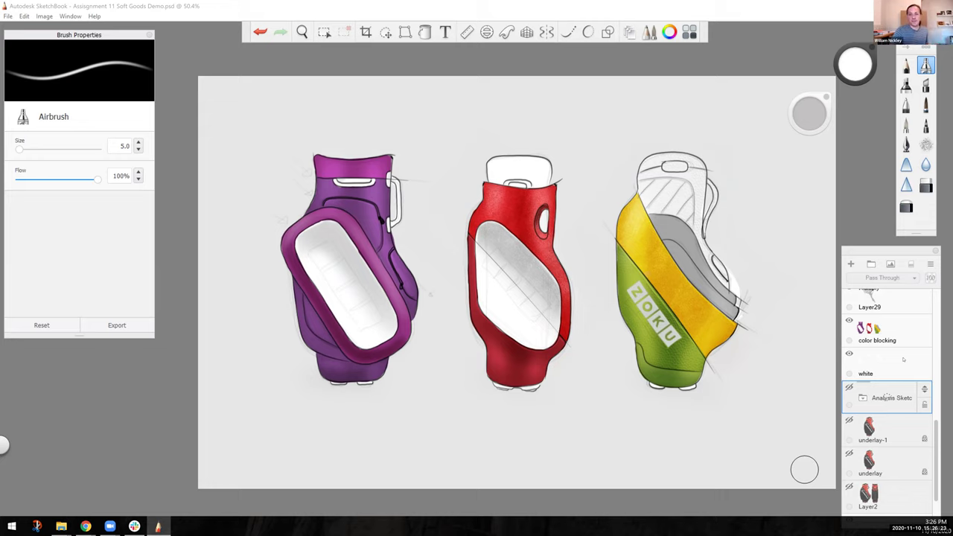
Switch to the Pencil in black and add a layer named background directly above Layer12.
click(905, 66)
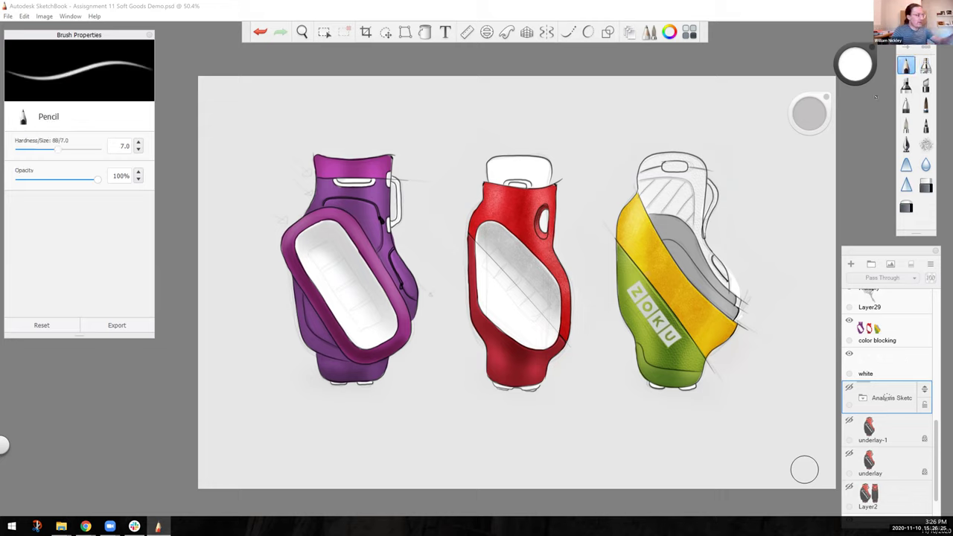
click(853, 87)
drag(852, 53, 852, 85)
scroll(886, 398, down, 2)
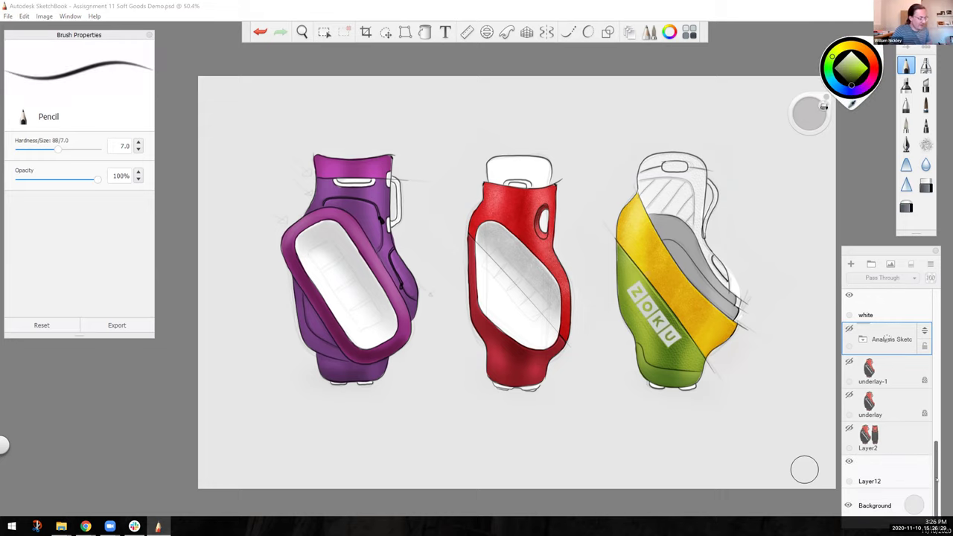
drag(871, 472, 877, 433)
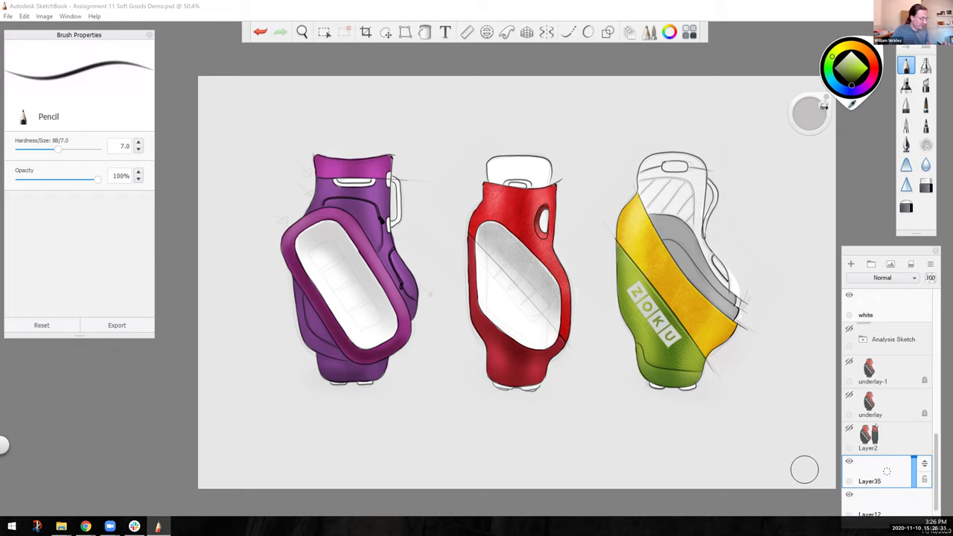
double_click(873, 468)
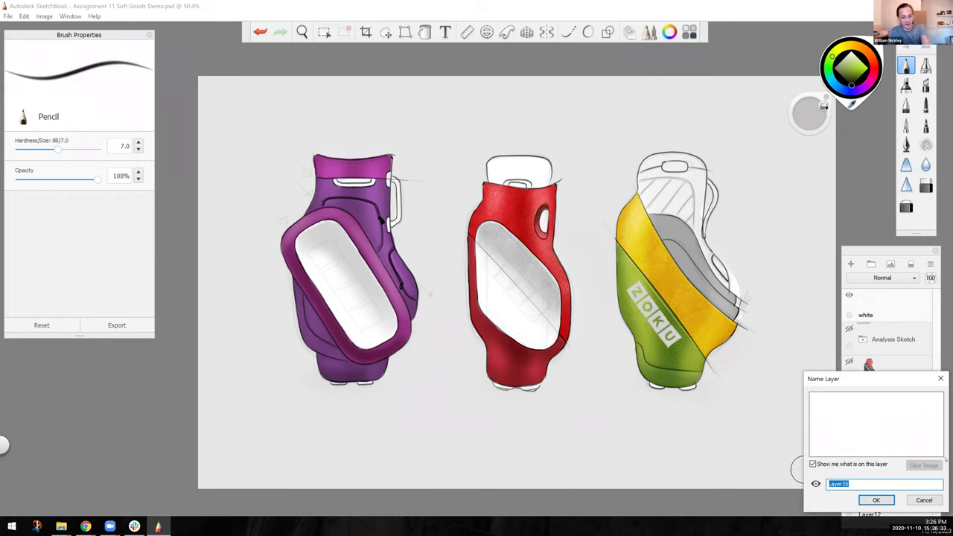
text(backg)
text(d)
key(Return)
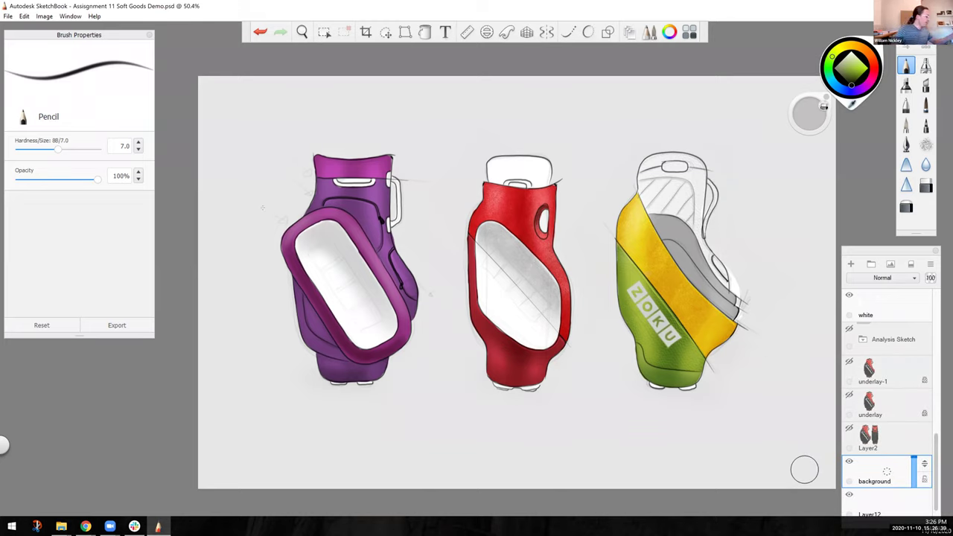
Draw a wide rectangular frame behind the three bags on the background layer with the black 7.0 Pencil.
drag(252, 187, 252, 338)
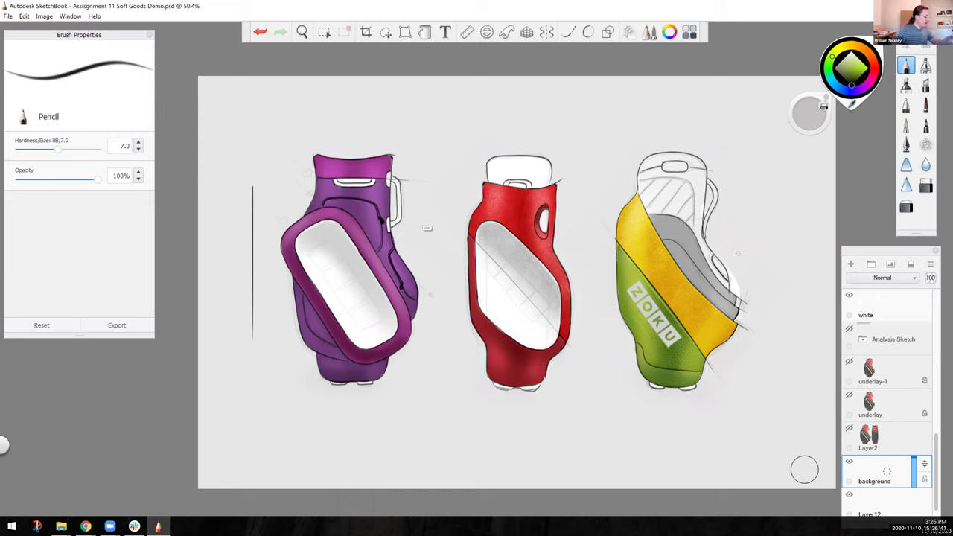
drag(789, 186, 790, 346)
mouse_move(253, 186)
mouse_down()
mouse_move(295, 184)
mouse_move(791, 186)
mouse_up()
mouse_move(252, 339)
mouse_down()
mouse_move(477, 358)
mouse_move(797, 339)
mouse_up()
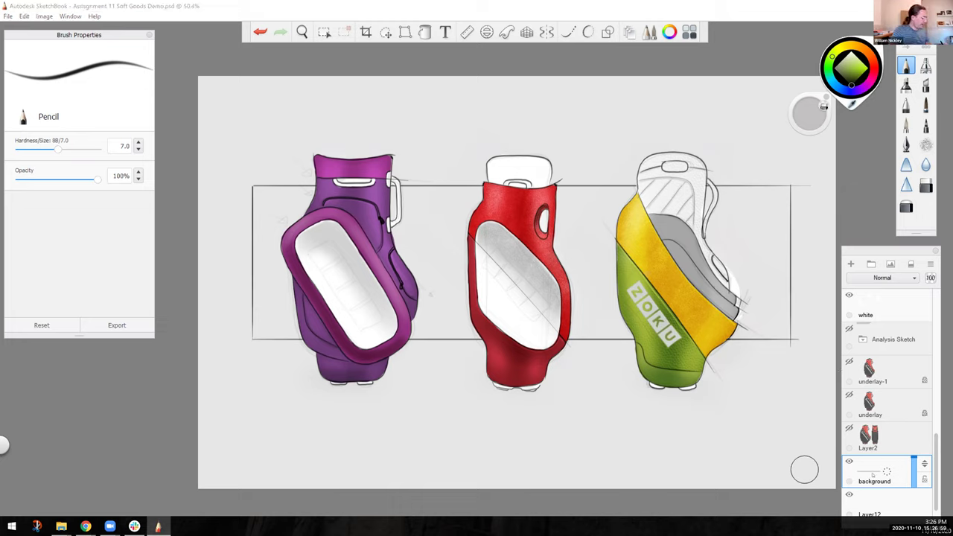
Choose a medium gray and the Dream Brush, test and undo a horizontal stroke, and add a new layer beneath the background layer.
drag(850, 84, 841, 61)
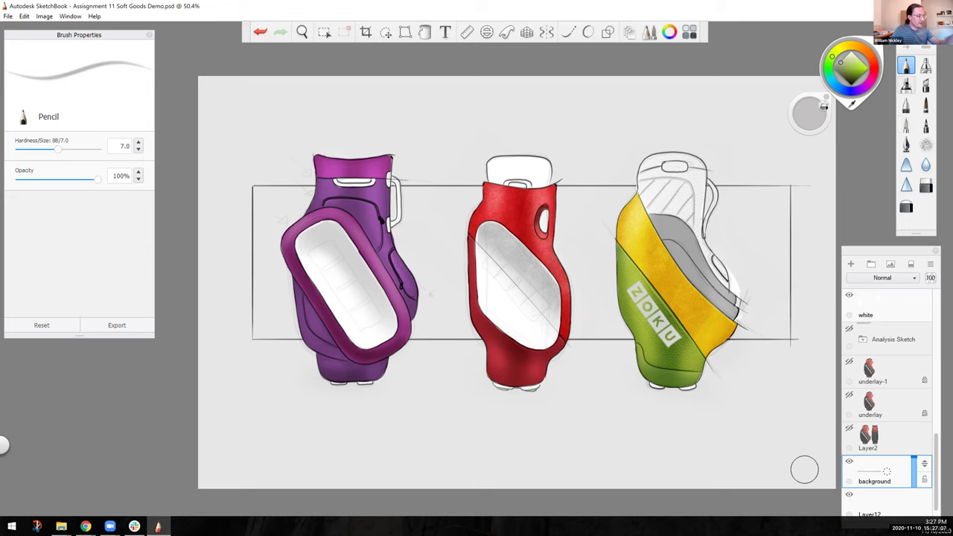
click(925, 106)
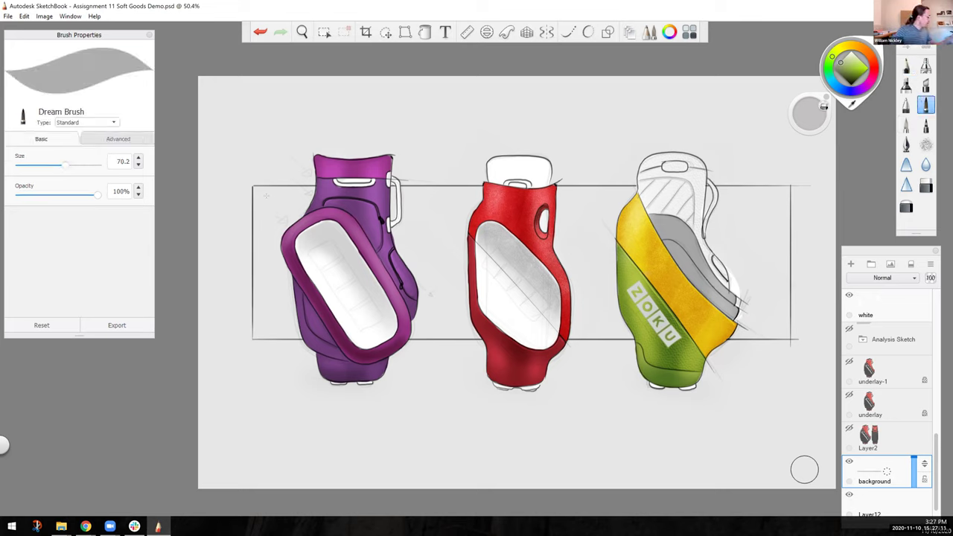
mouse_move(267, 195)
mouse_down()
mouse_move(787, 242)
mouse_move(241, 195)
mouse_up()
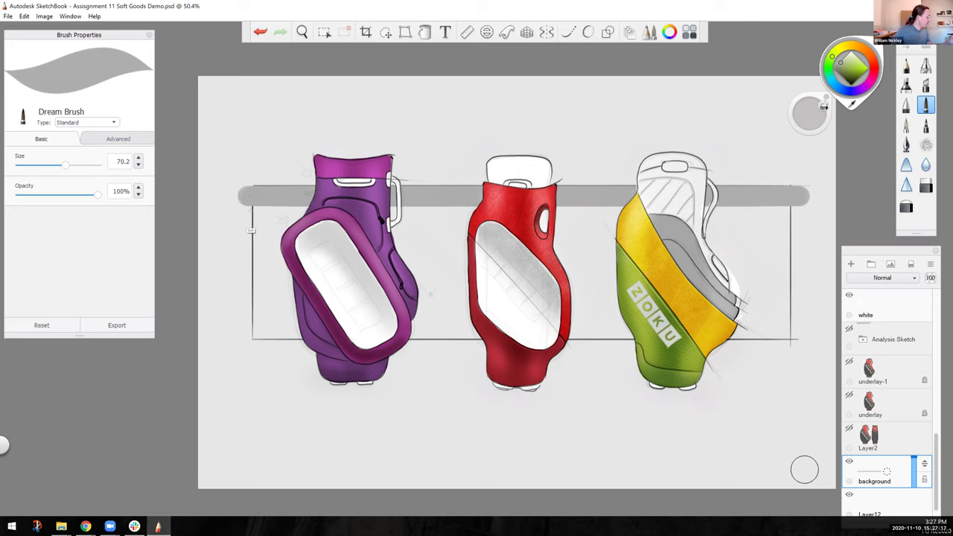
click(259, 31)
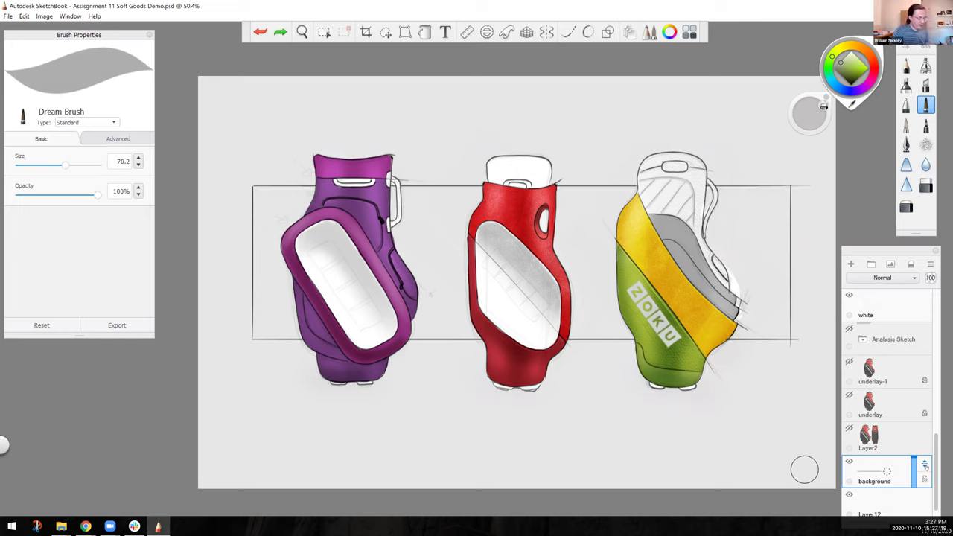
click(878, 501)
Fill the rectangular frame behind the bags with medium gray on Layer36, enlarging the Dream Brush to 135.6.
mouse_move(253, 195)
mouse_down()
mouse_move(266, 195)
mouse_move(264, 214)
mouse_move(253, 212)
mouse_move(803, 255)
mouse_up()
mouse_move(250, 347)
mouse_down()
mouse_move(307, 351)
mouse_move(235, 354)
mouse_move(425, 347)
mouse_move(812, 375)
mouse_up()
drag(780, 205, 786, 342)
drag(264, 202, 263, 241)
drag(261, 204, 271, 304)
mouse_move(277, 204)
mouse_down()
mouse_move(416, 219)
mouse_move(285, 208)
mouse_up()
drag(806, 119, 831, 121)
mouse_move(295, 219)
mouse_down()
mouse_move(284, 239)
mouse_move(285, 319)
mouse_up()
mouse_move(414, 317)
mouse_down()
mouse_move(435, 272)
mouse_move(440, 227)
mouse_move(524, 212)
mouse_move(601, 213)
mouse_up()
mouse_move(707, 207)
mouse_down()
mouse_move(748, 220)
mouse_move(754, 316)
mouse_move(465, 305)
mouse_move(595, 317)
mouse_move(585, 257)
mouse_move(618, 238)
mouse_move(737, 275)
mouse_up()
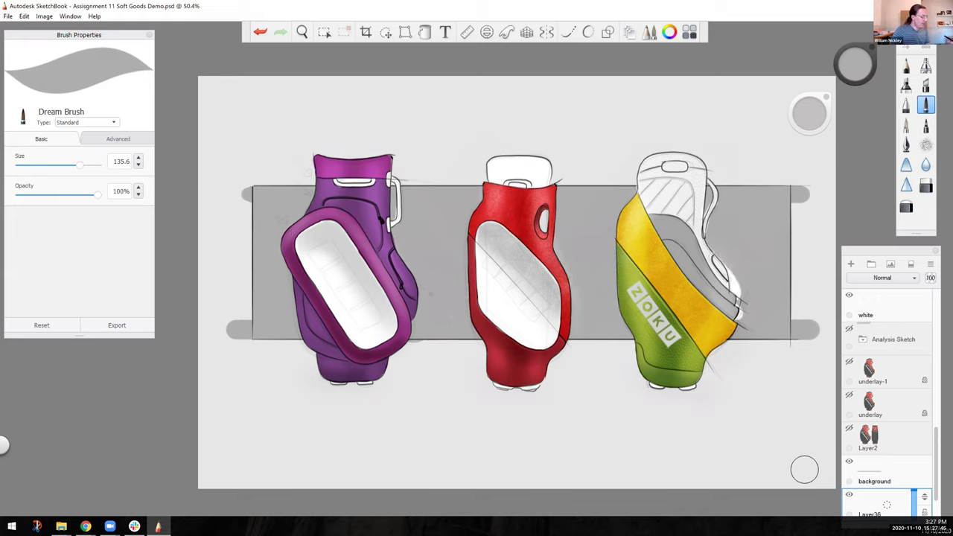
Erase the gray overflow outside the frame's corners on Layer36 with the 27.6 Hard Eraser.
key(e)
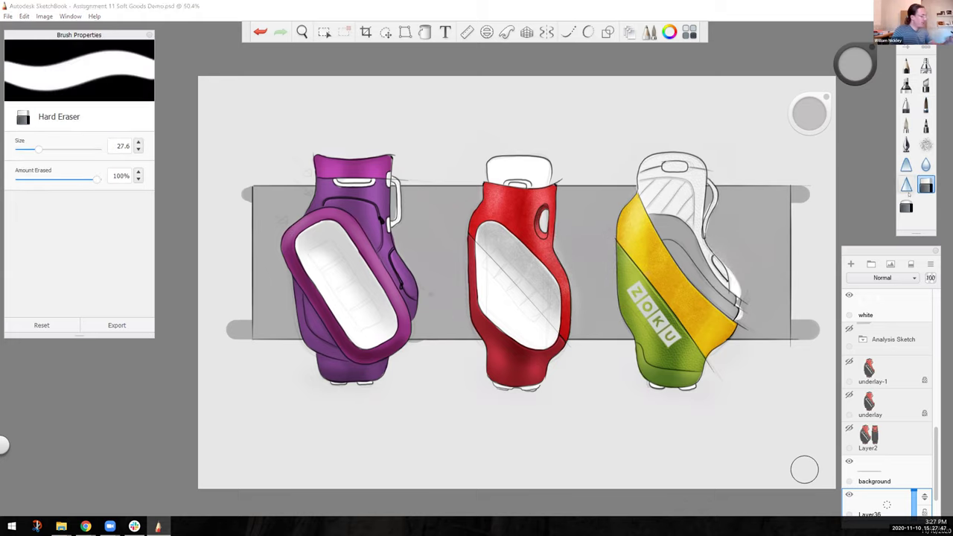
mouse_move(246, 336)
mouse_down()
mouse_move(245, 320)
mouse_move(230, 330)
mouse_move(230, 319)
mouse_up()
drag(810, 181, 807, 180)
mouse_move(798, 323)
mouse_down()
mouse_move(797, 308)
mouse_move(798, 363)
mouse_move(813, 330)
mouse_move(819, 340)
mouse_up()
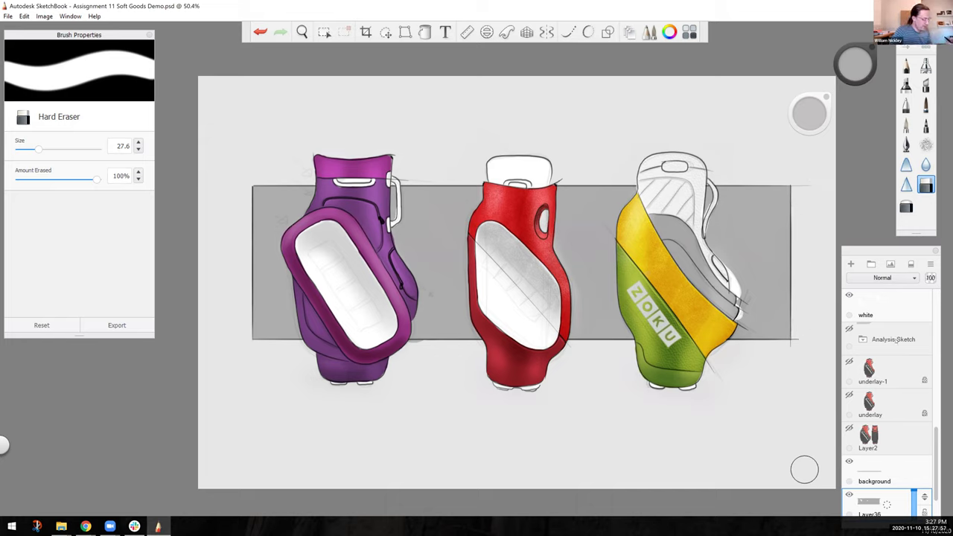
Clean up the stray fill beyond the green and yellow bag's outer edge, working on the white and color blocking layers.
click(886, 306)
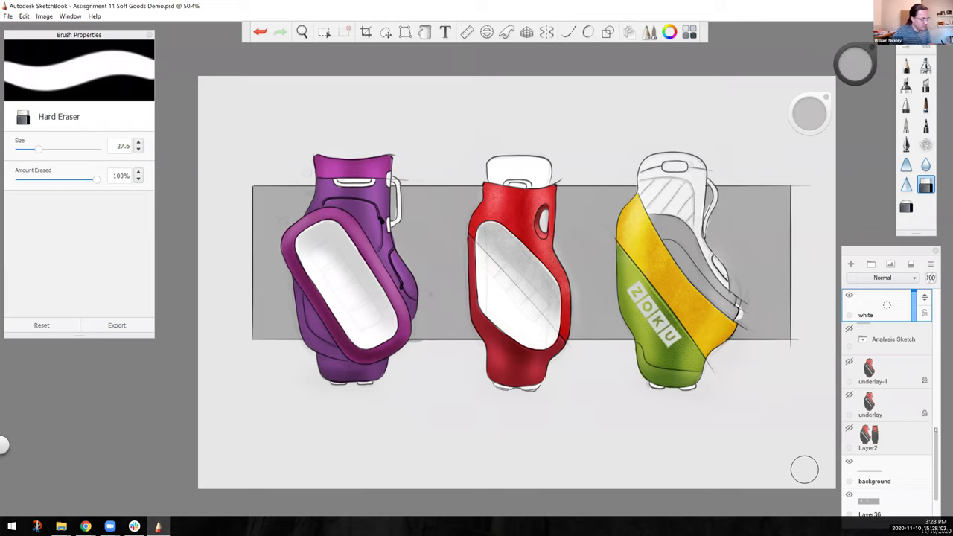
scroll(887, 305, up, 4)
click(886, 390)
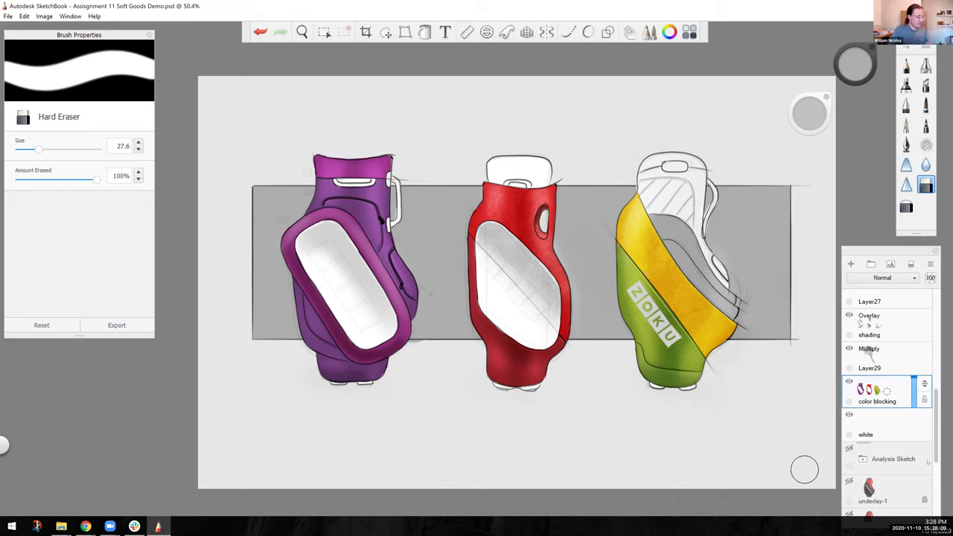
Lower the opacity of the gray backdrop layer Layer36 to 45.
scroll(893, 454, down, 5)
click(878, 454)
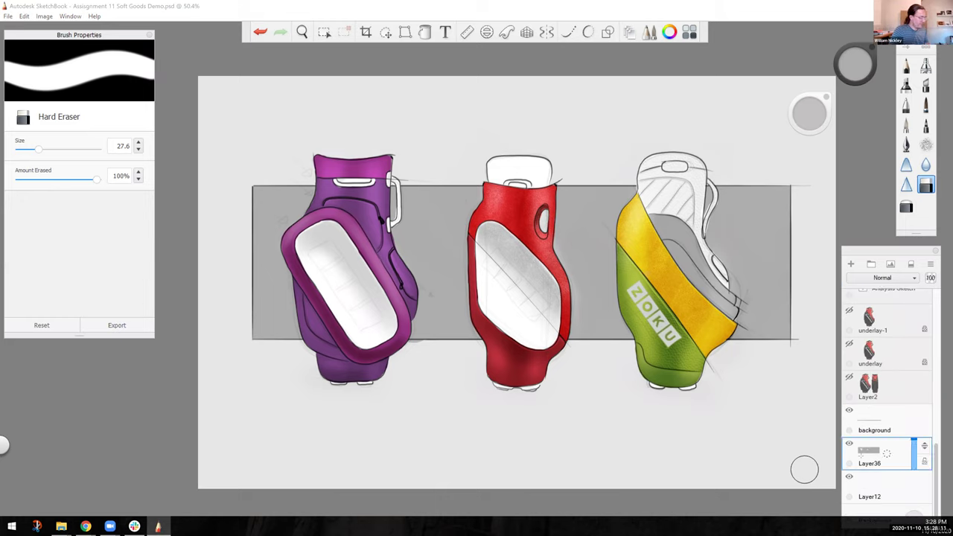
drag(913, 445, 913, 455)
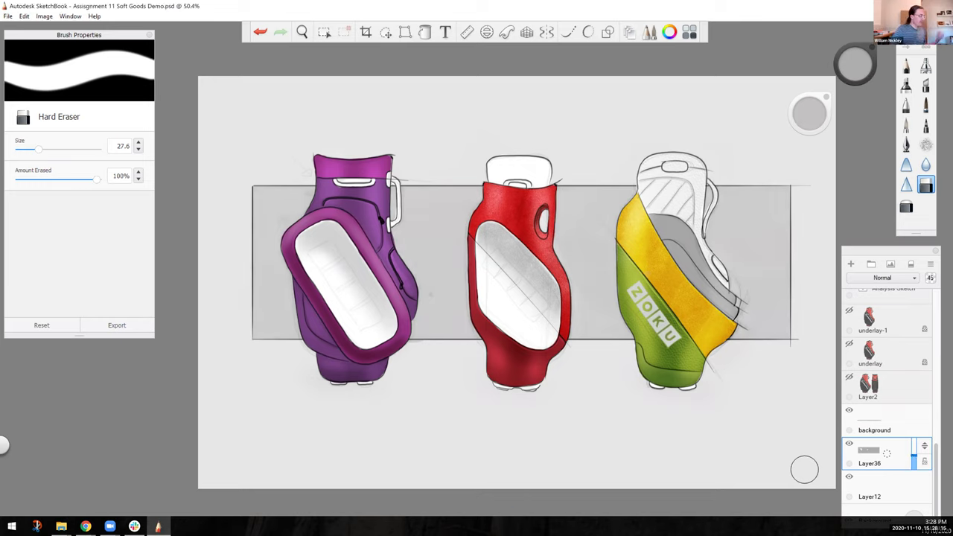